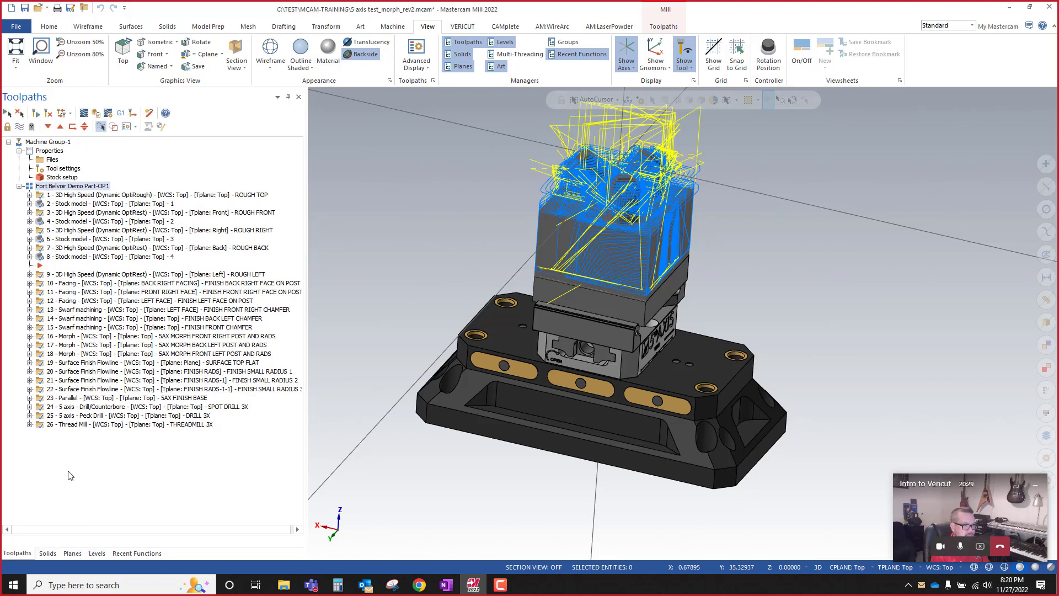
Step: Add a new toolpath group to Machine Group-1
right_click(40, 150)
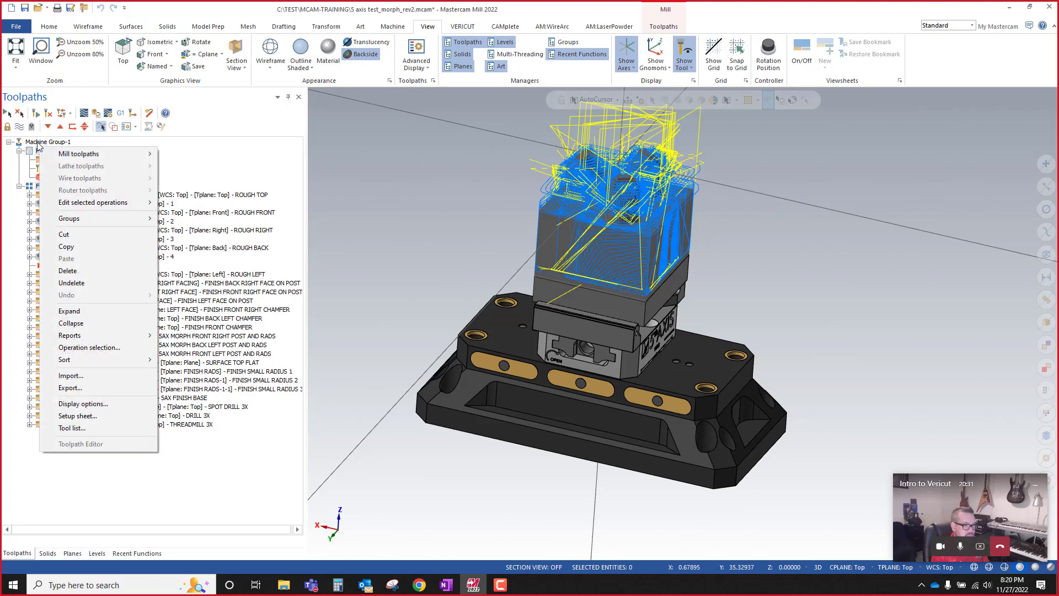
left_click(39, 142)
right_click(38, 143)
mouse_move(86, 217)
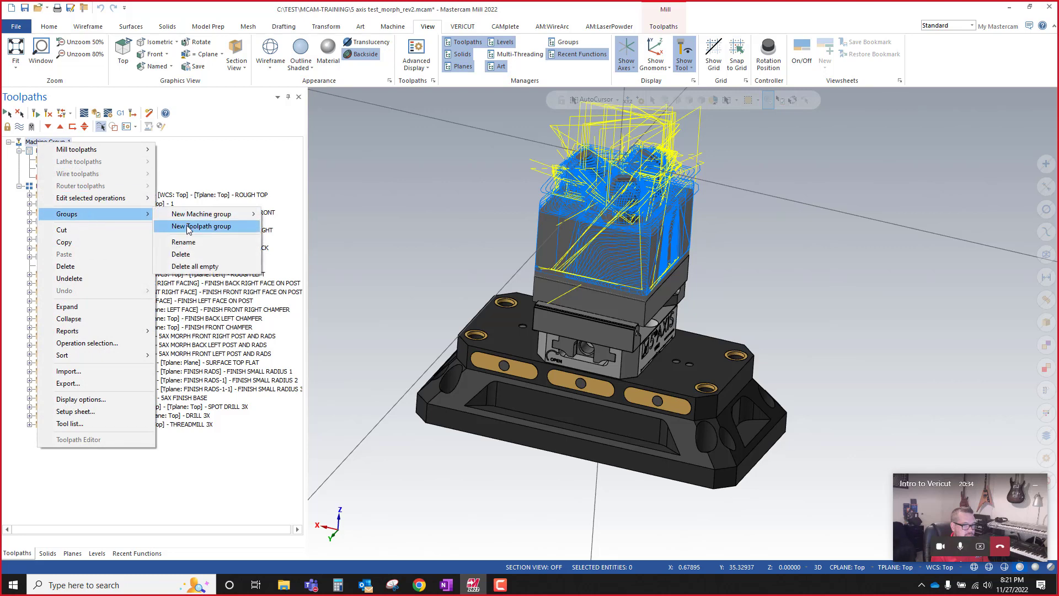
left_click(187, 226)
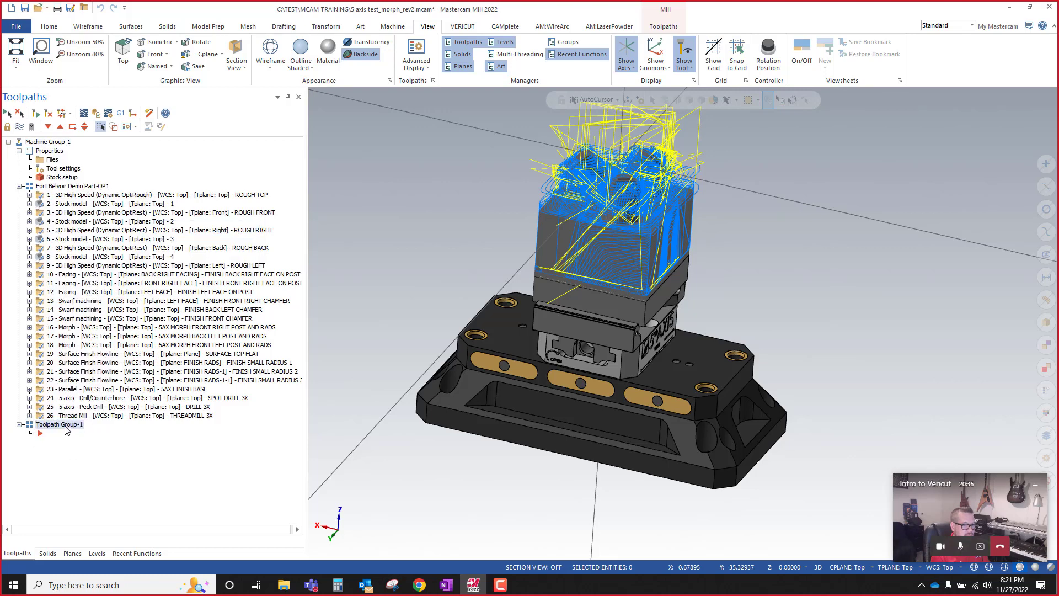
Step: Preview the ROUGH LEFT and ROUGH TOP toolpaths individually, and clear the display by selecting the empty Toolpath Group-1
left_click(133, 267)
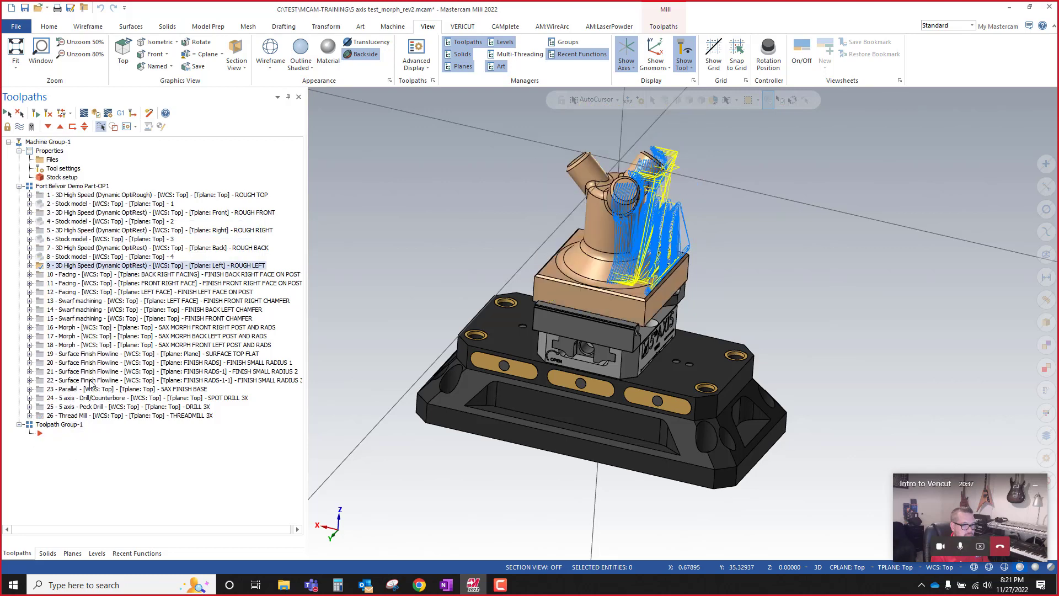
left_click(70, 430)
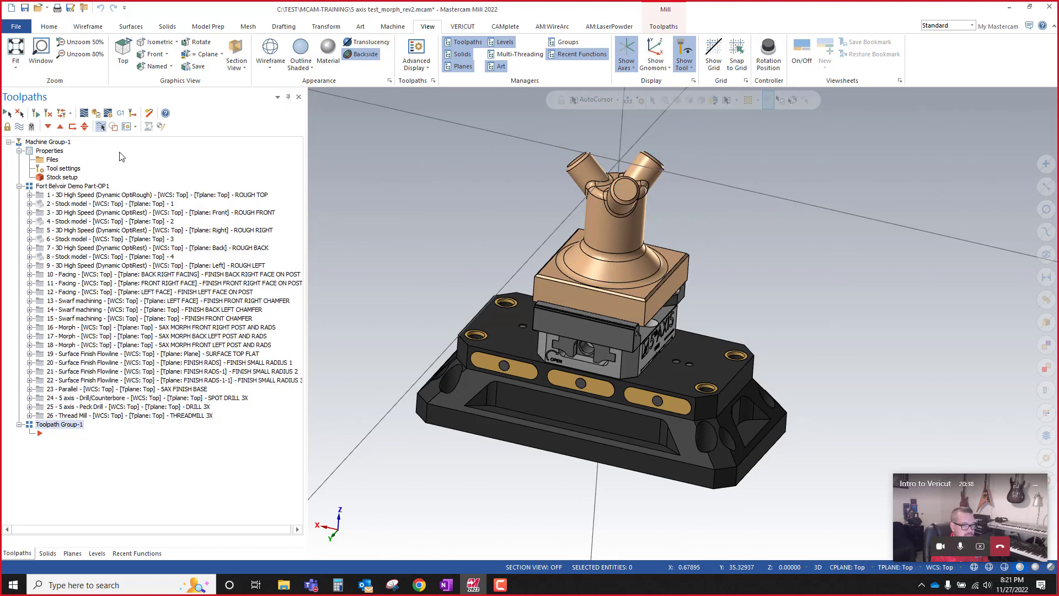
left_click(100, 127)
left_click(53, 197)
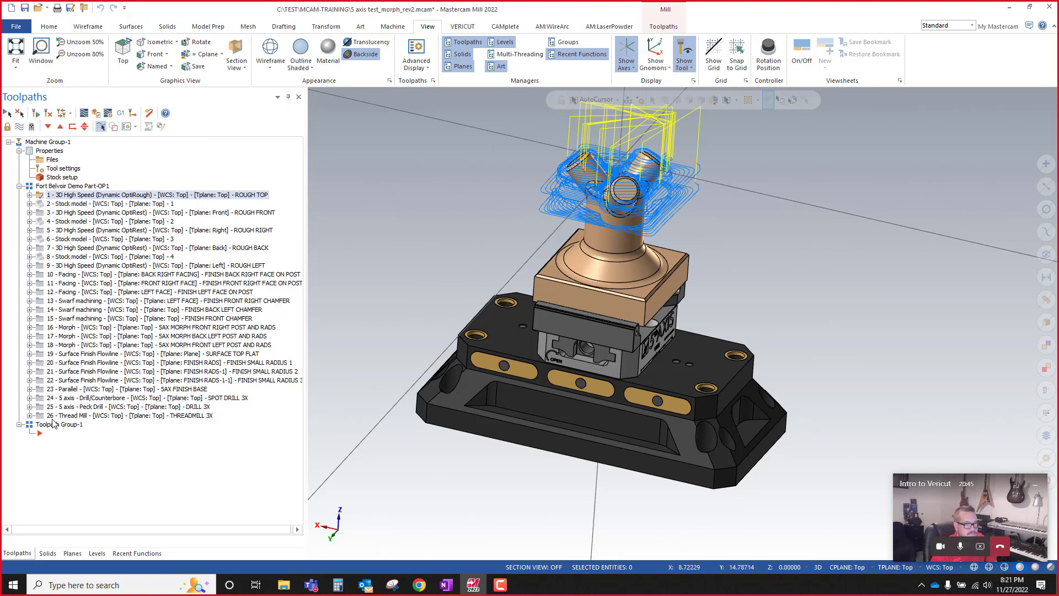
left_click(57, 425)
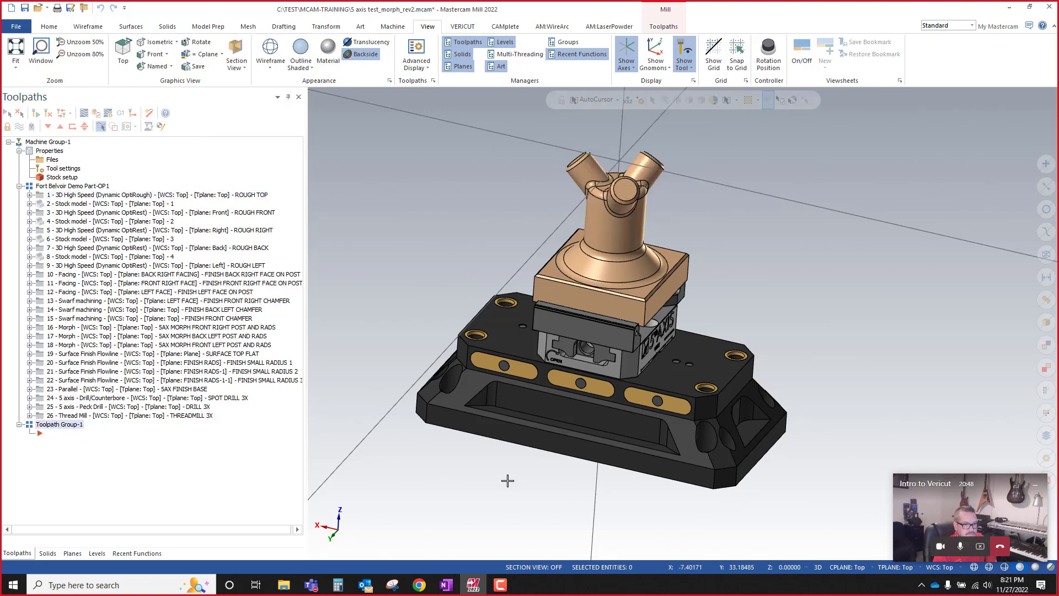
Step: Examine the part solid, the 5th Axis vise and the fixture base from several angles, highlighting the part
scroll(606, 390, "down", 1)
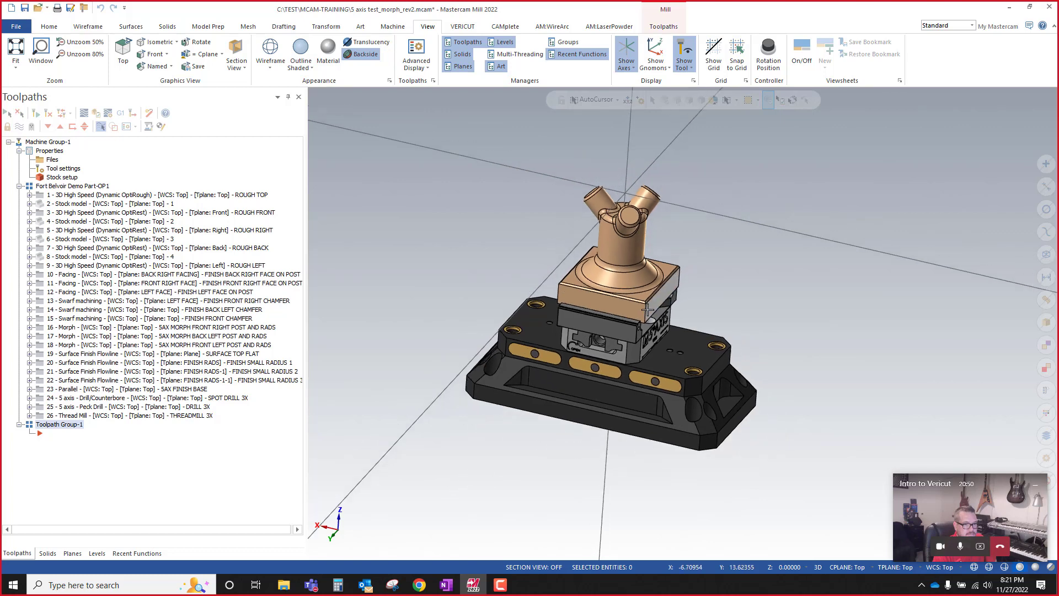
scroll(621, 376, "up", 2)
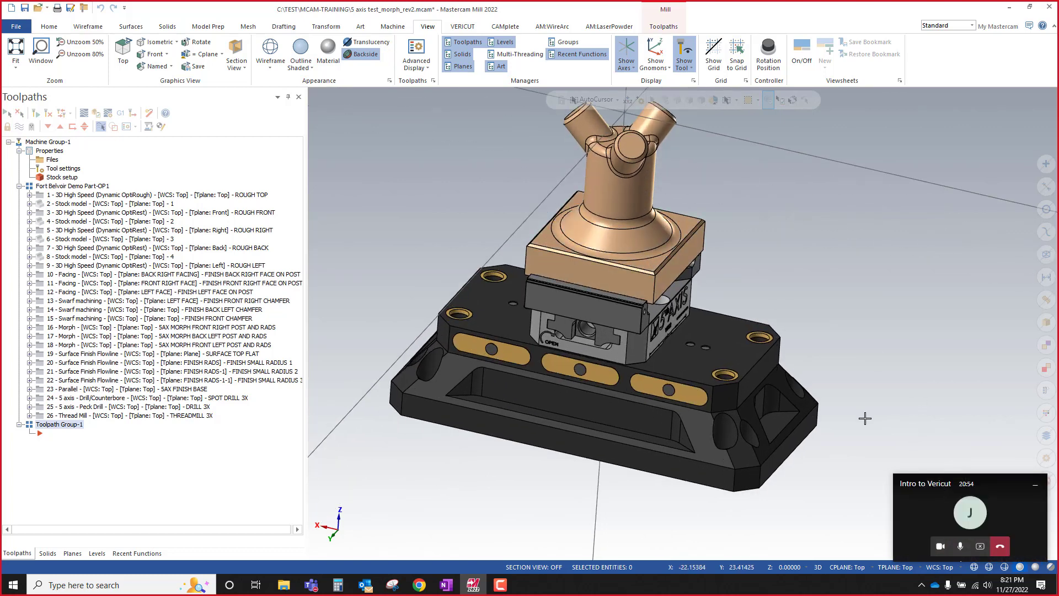
left_click(622, 194)
mouse_move(728, 318)
middle_mouse_down()
mouse_move(724, 372)
mouse_move(645, 323)
mouse_move(714, 412)
mouse_move(774, 269)
middle_mouse_up()
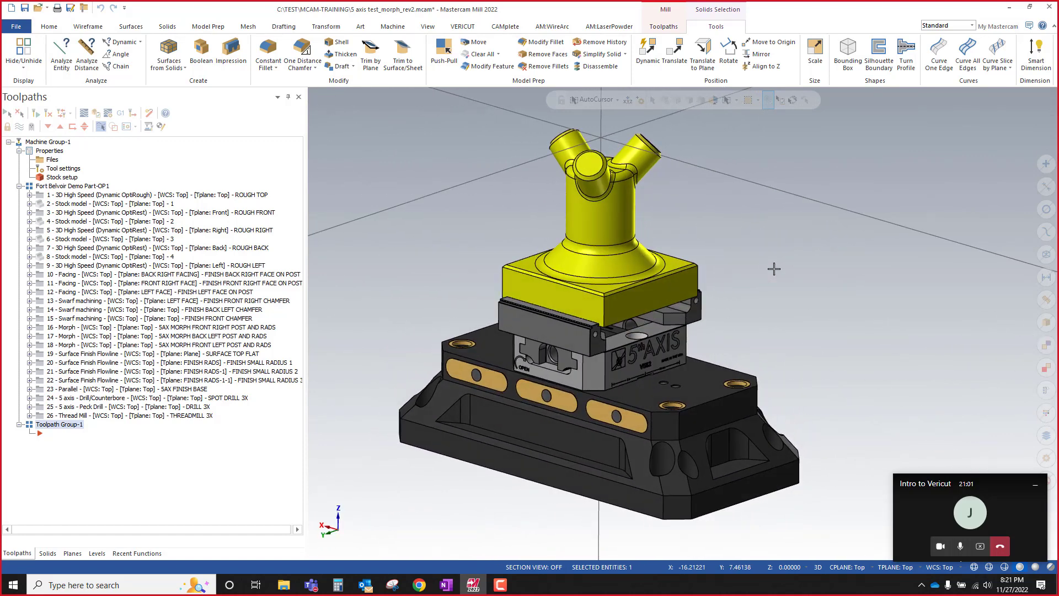
key("Escape")
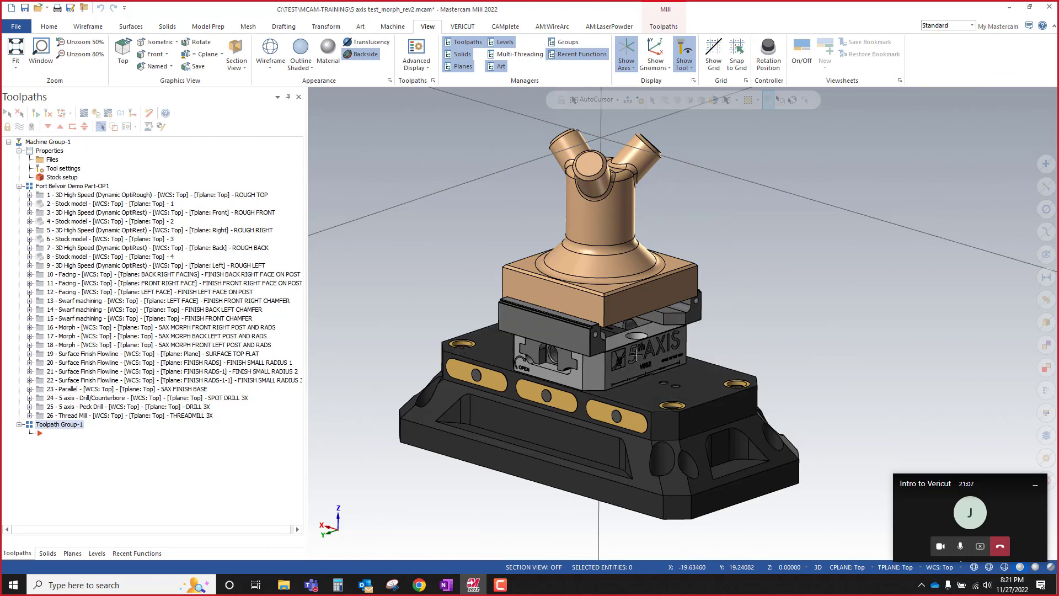
scroll(657, 438, "up", 1)
scroll(658, 438, "up", 1)
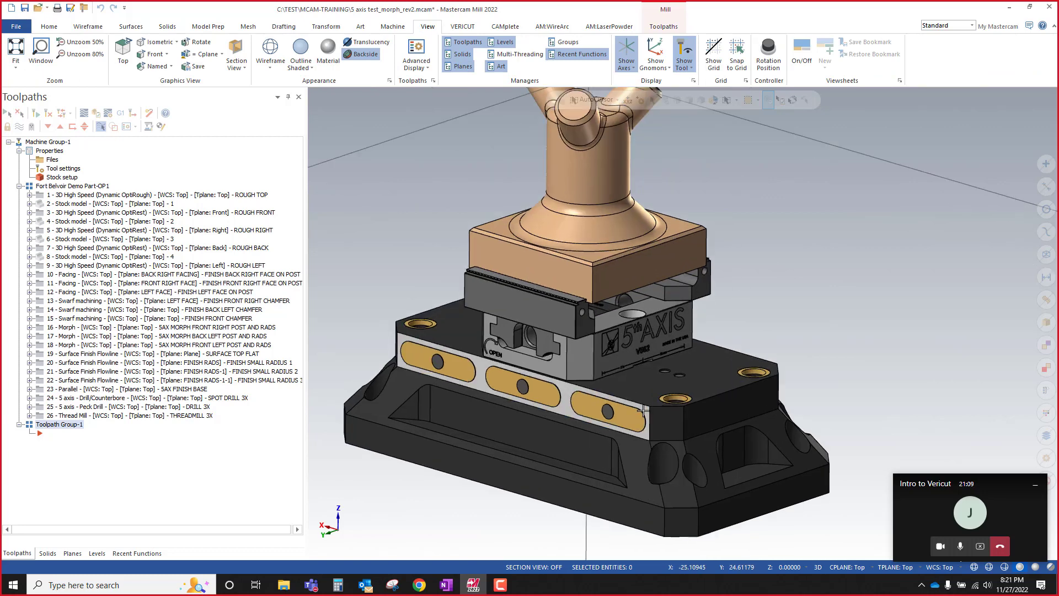
scroll(735, 363, "down", 2)
middle_click_drag(735, 362, 655, 406)
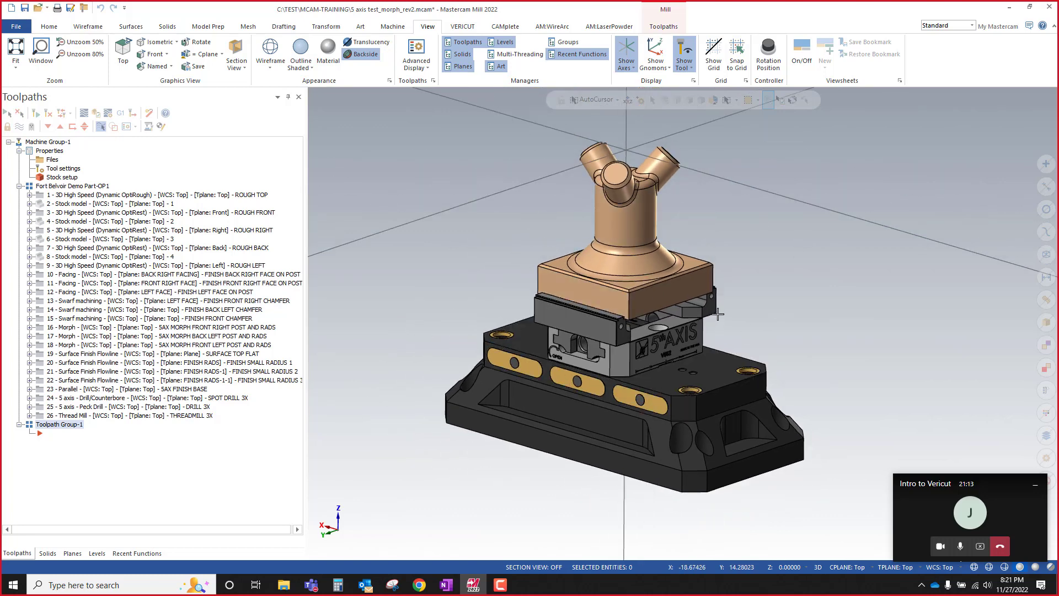
left_click(632, 229)
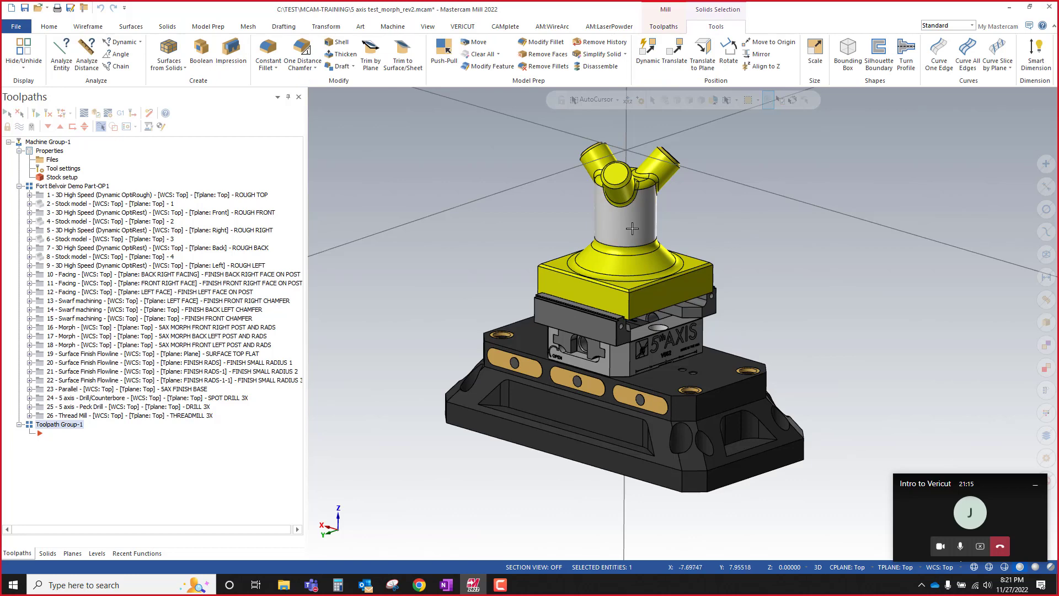
key("Escape")
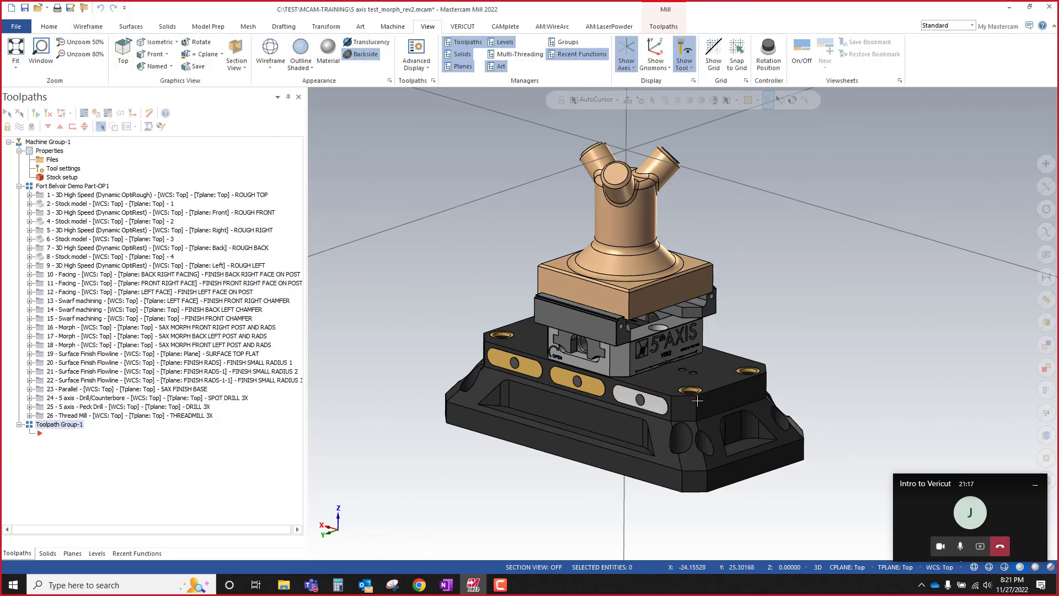
scroll(548, 409, "down", 2)
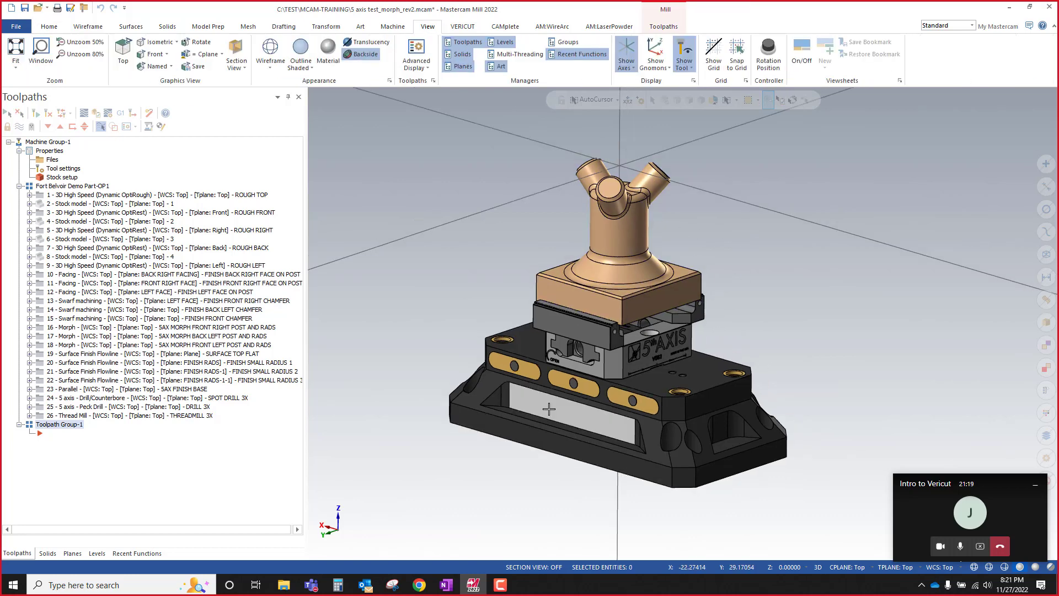
Step: Show all toolpaths of the Fort Belvoir Demo Part-OP1 group with the four stock models hidden, and inspect them around the part
left_click(76, 196)
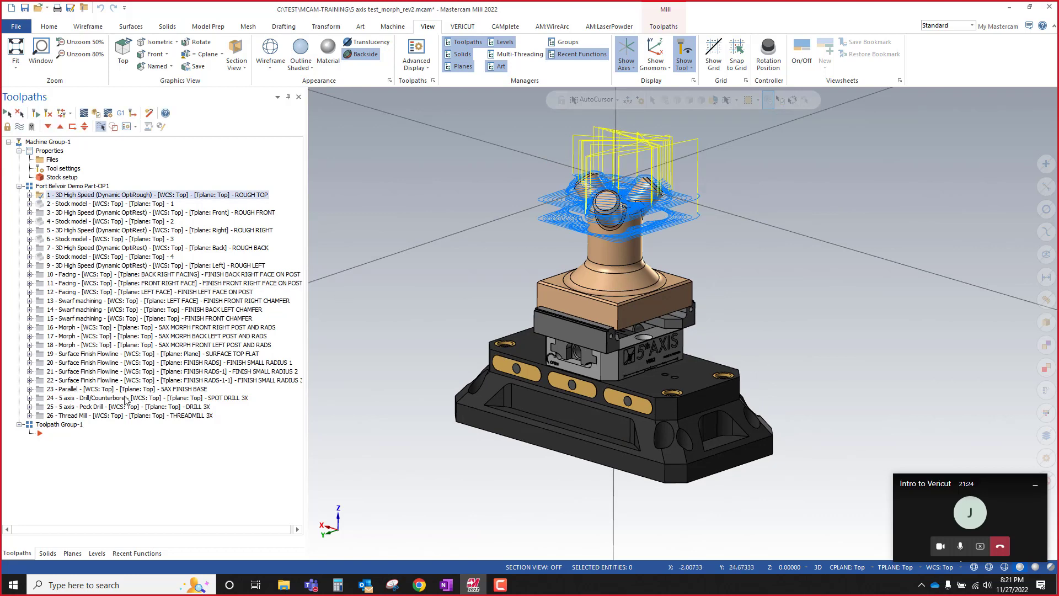
left_click(47, 187)
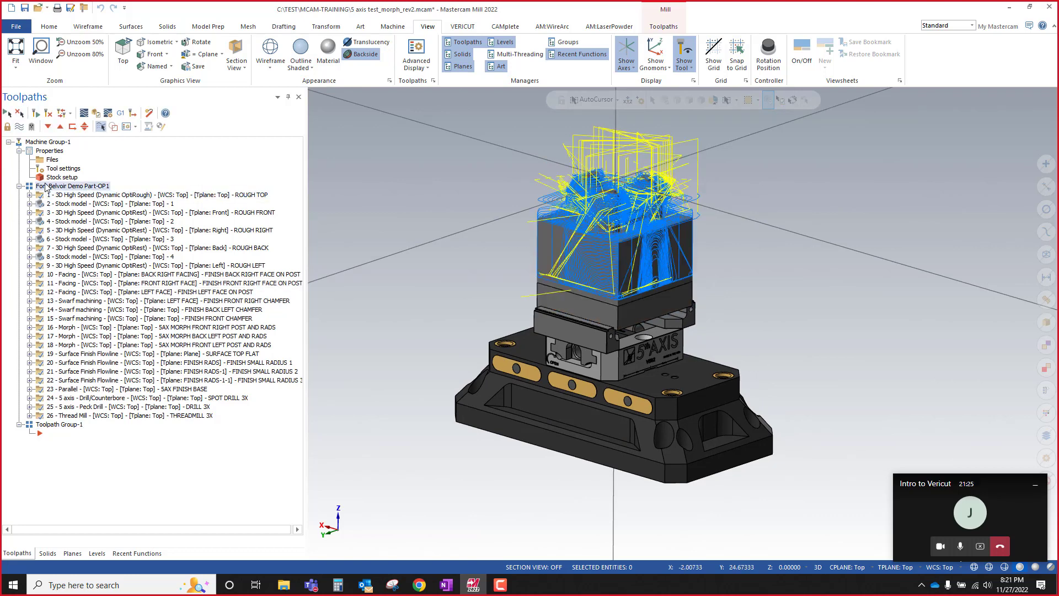
left_click(46, 205)
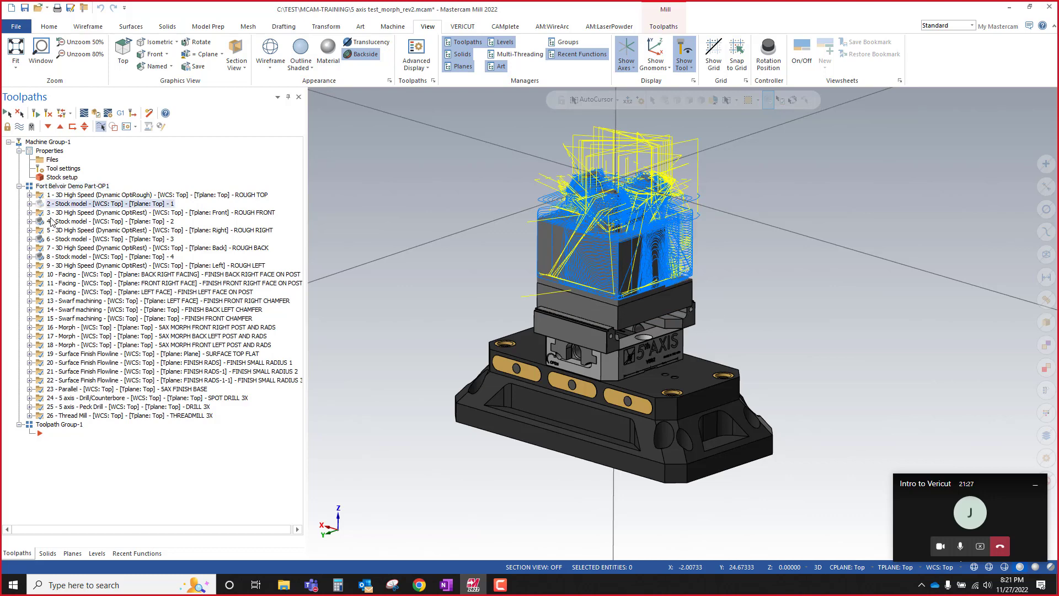
left_click(51, 221)
left_click(53, 239)
left_click(53, 256)
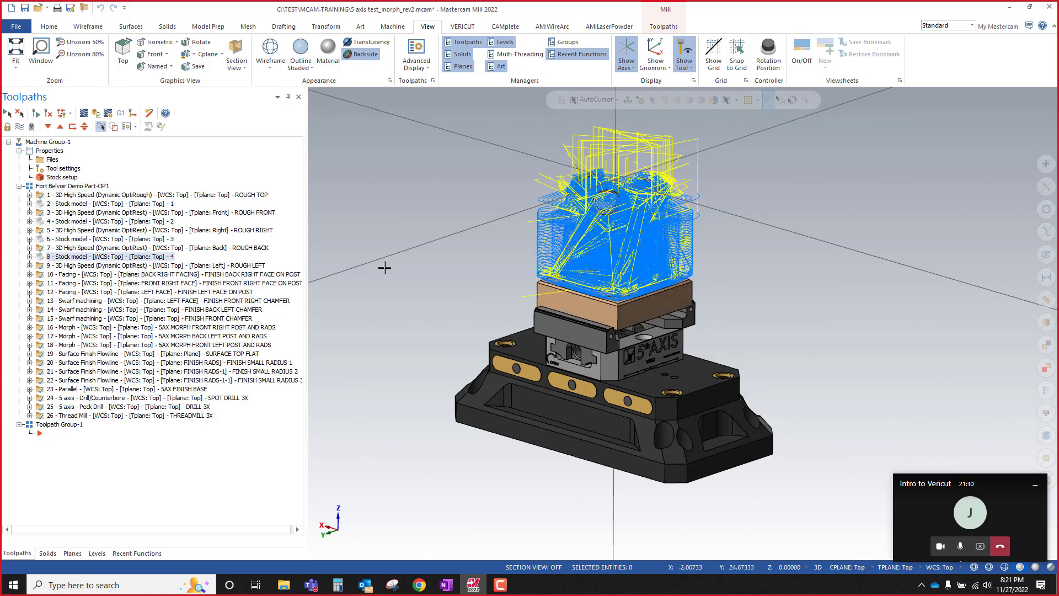
scroll(639, 297, "up", 3)
middle_click_drag(639, 297, 688, 285)
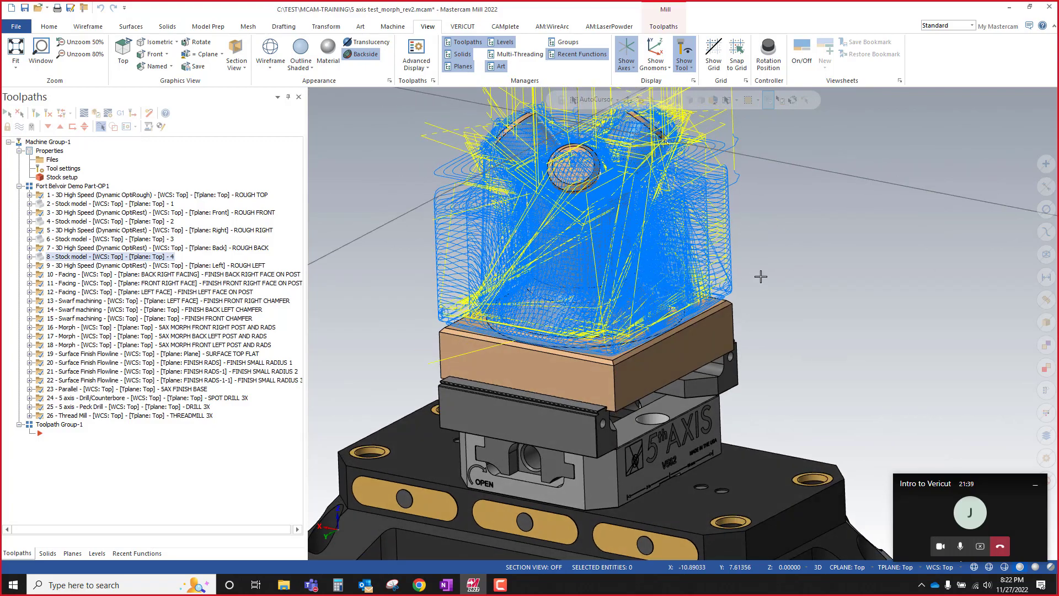
scroll(538, 353, "up", 3)
scroll(532, 349, "down", 4)
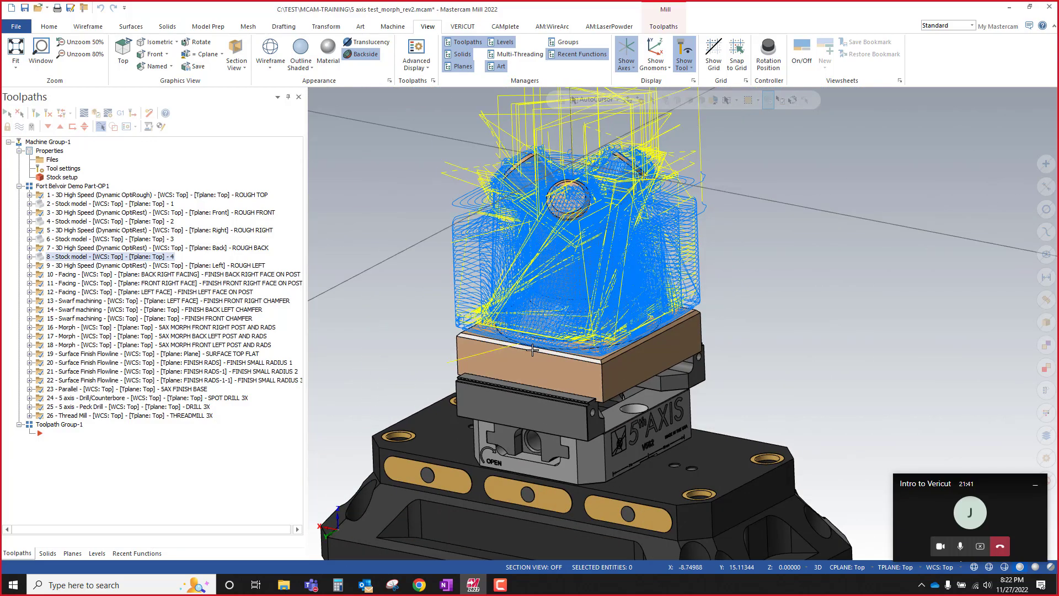
Step: Display only the roughing toolpaths together on the part: ROUGH TOP, FRONT, RIGHT, BACK and LEFT (operations 1, 3, 5, 7 and 9)
left_click(56, 186)
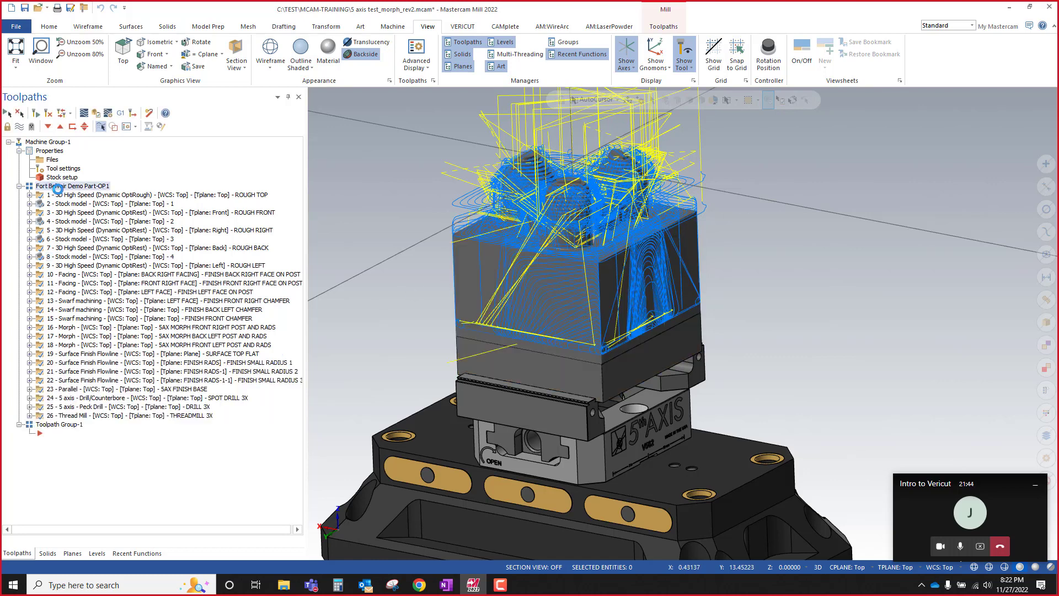
left_click(56, 196)
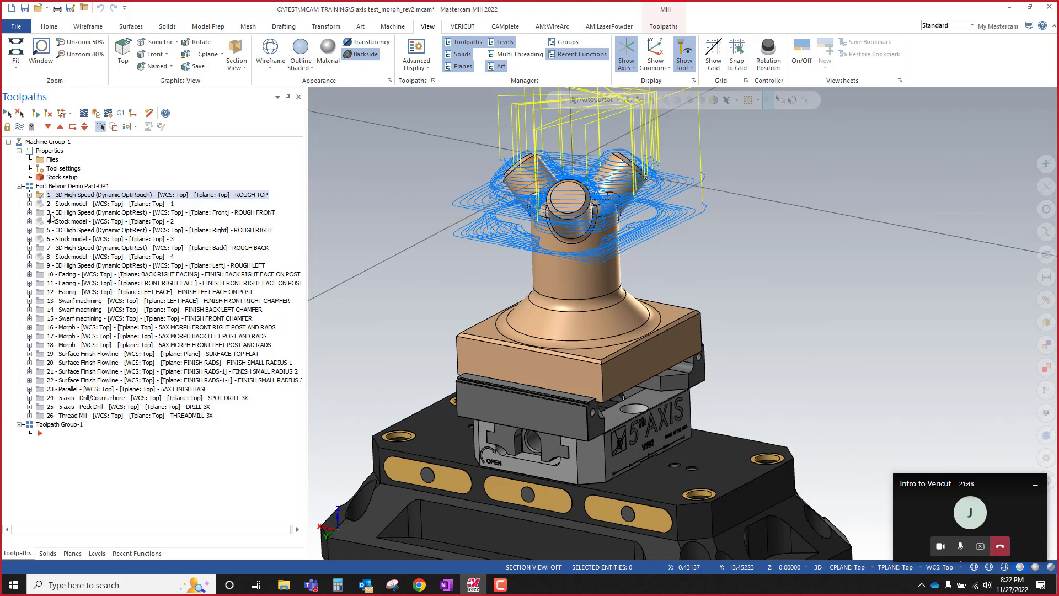
left_click(60, 213, "ctrl")
left_click(59, 232, "ctrl")
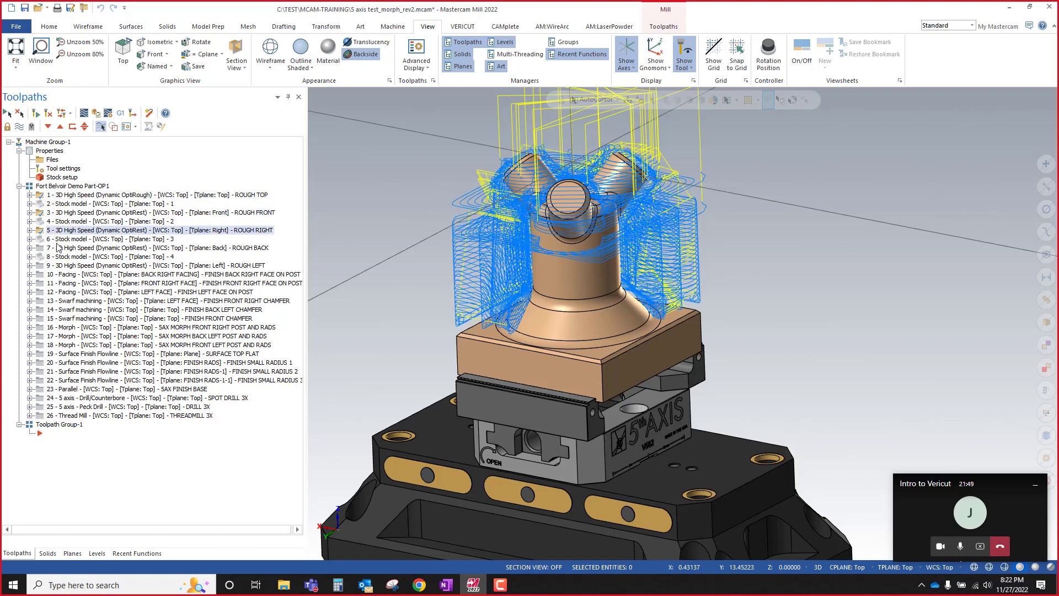
left_click(58, 248, "ctrl")
left_click(57, 266, "ctrl")
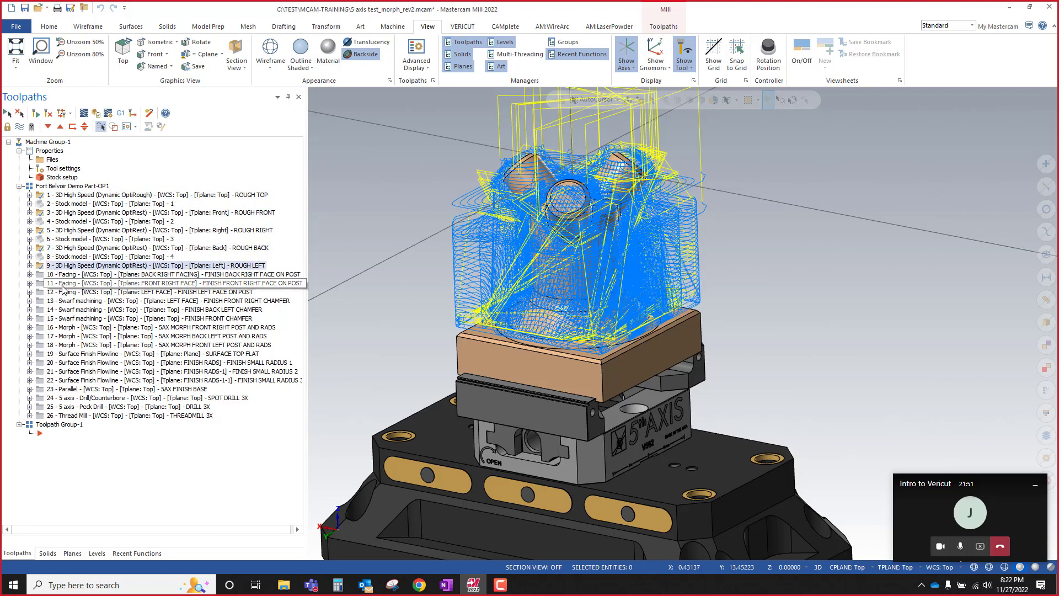
Step: Redisplay every toolpath in the Fort Belvoir Demo Part-OP1 group and hide stock models 1 through 4
left_click(55, 187)
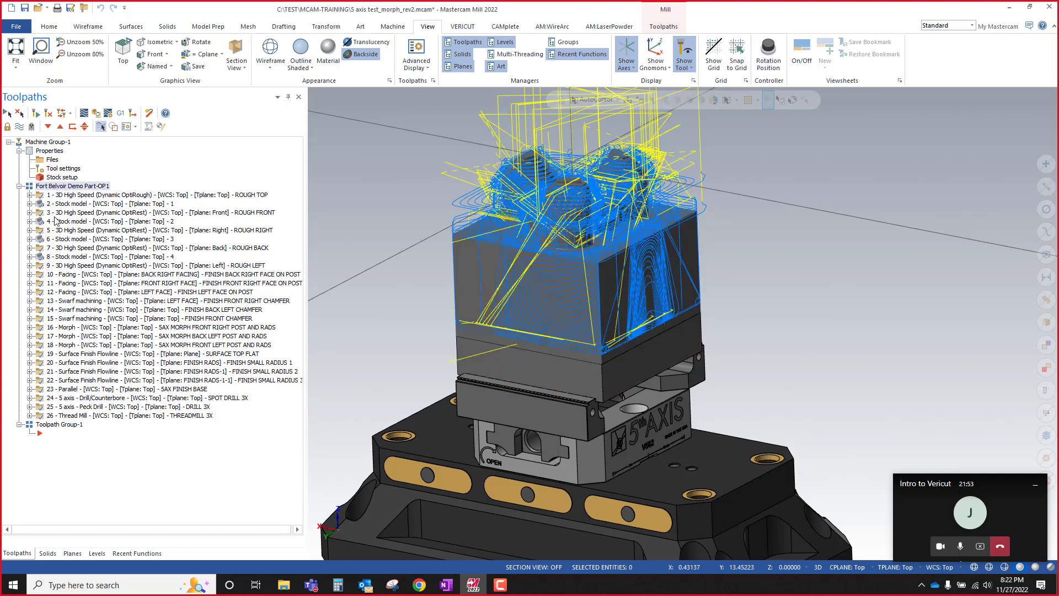
left_click(55, 204)
left_click(53, 221)
left_click(51, 239)
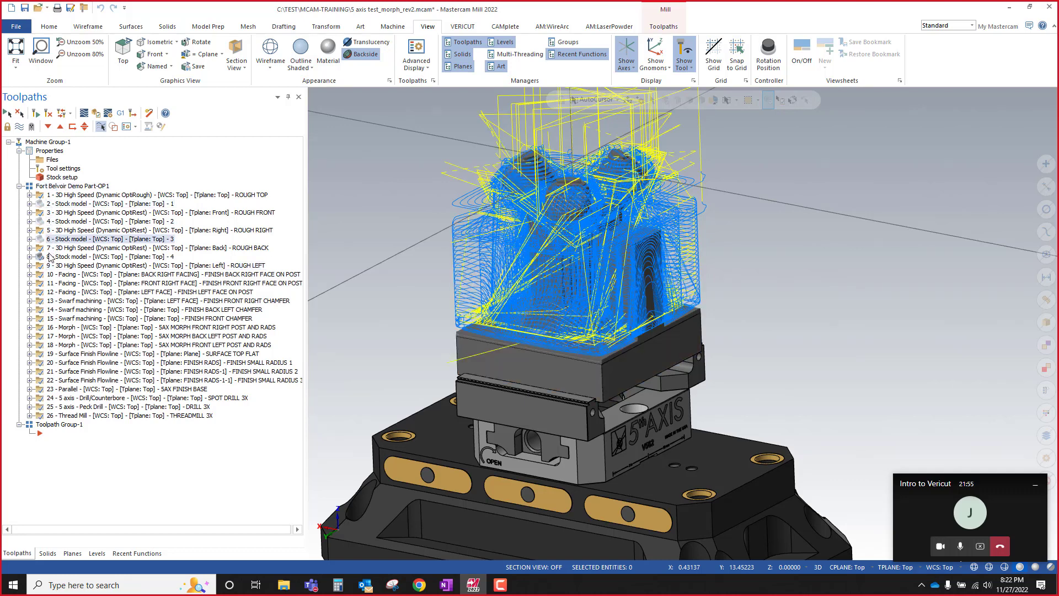
left_click(51, 257)
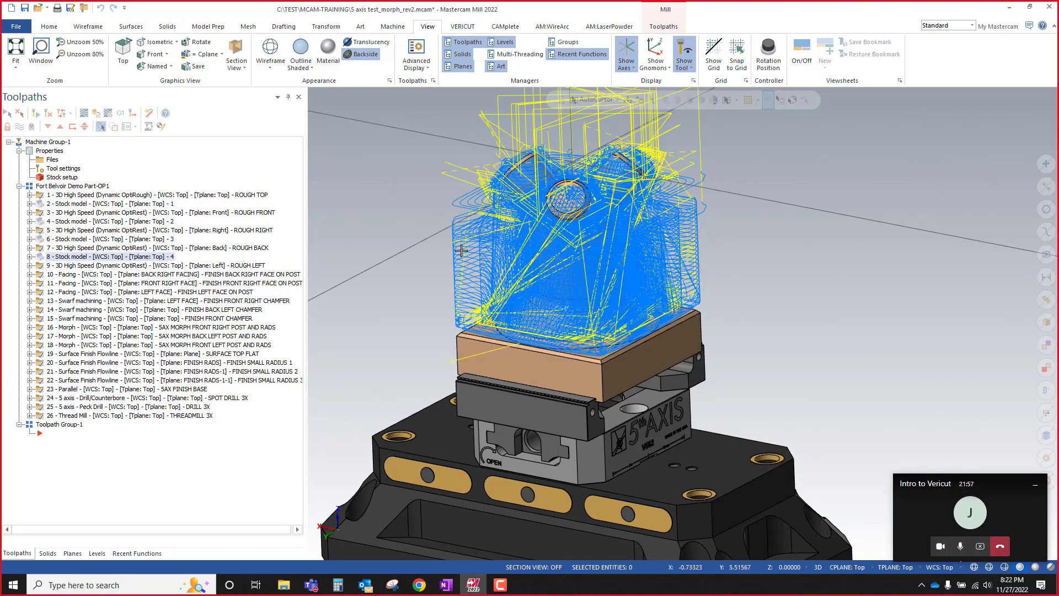
Step: Post the ROUGH TOP operation with NC file output off and NCI file output on, set to Overwrite and Edit, and enlarge the code text
left_click(83, 195)
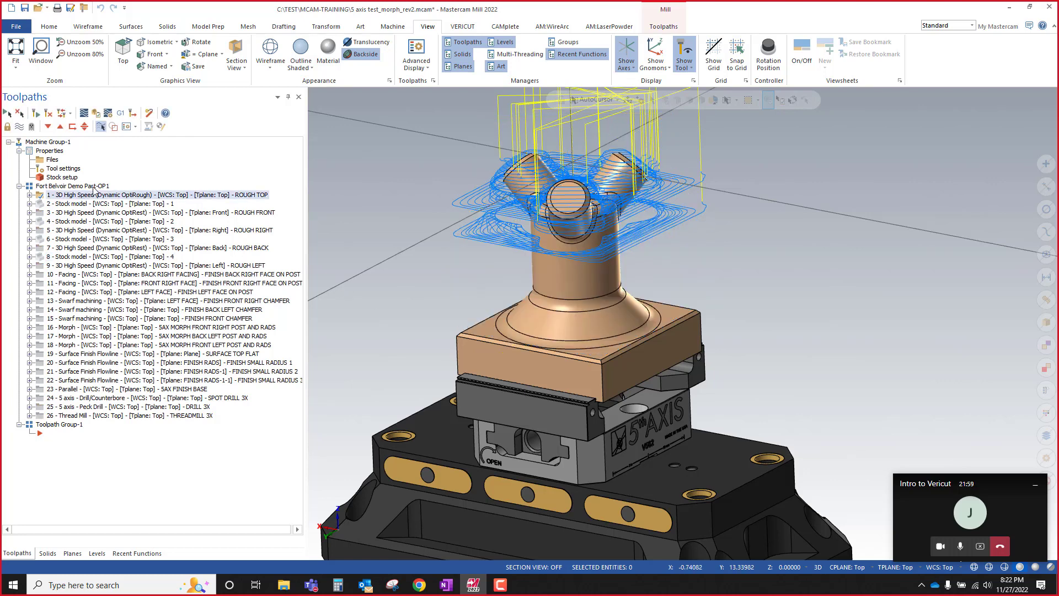
left_click(121, 113)
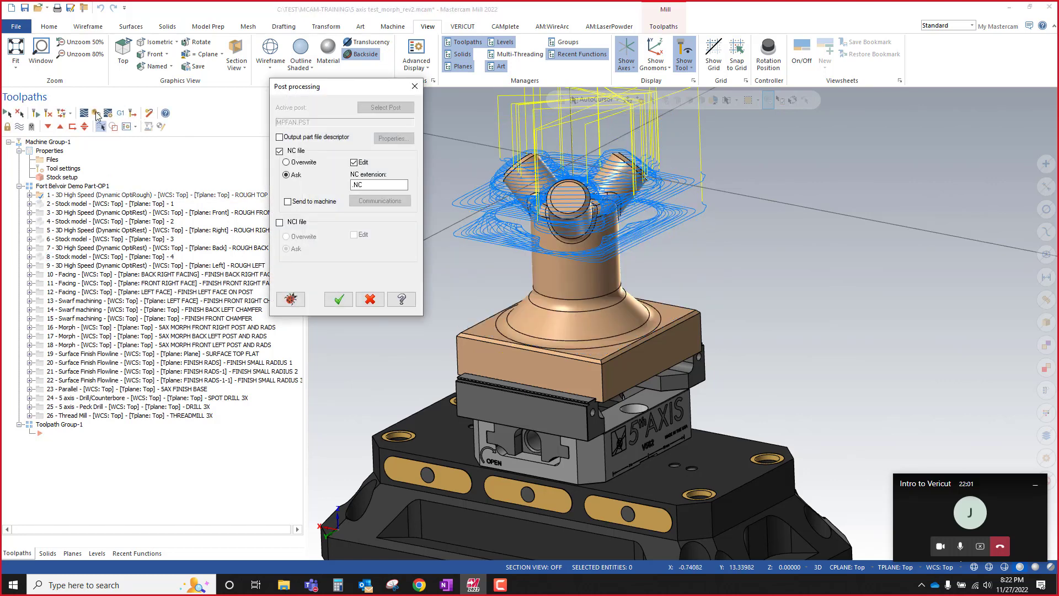
left_click(280, 151)
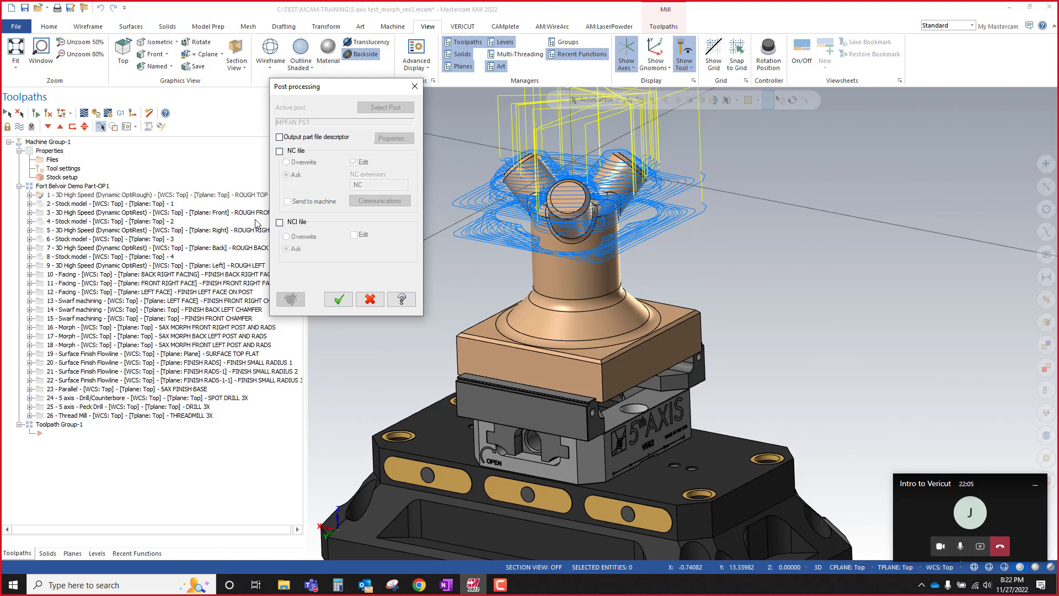
left_click(279, 222)
left_click(286, 237)
left_click(353, 235)
left_click(339, 299)
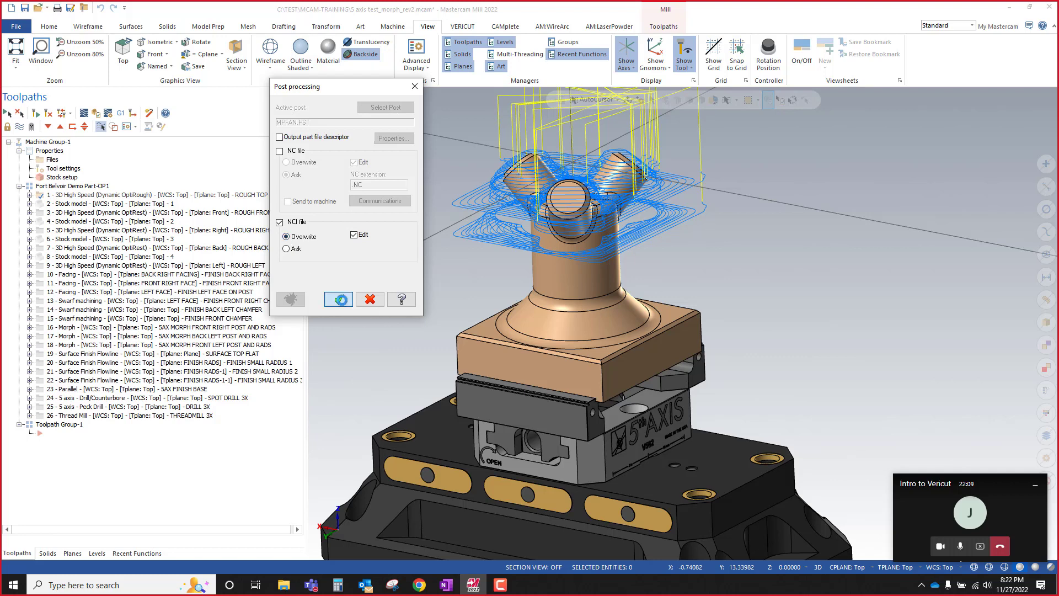
left_click(579, 326)
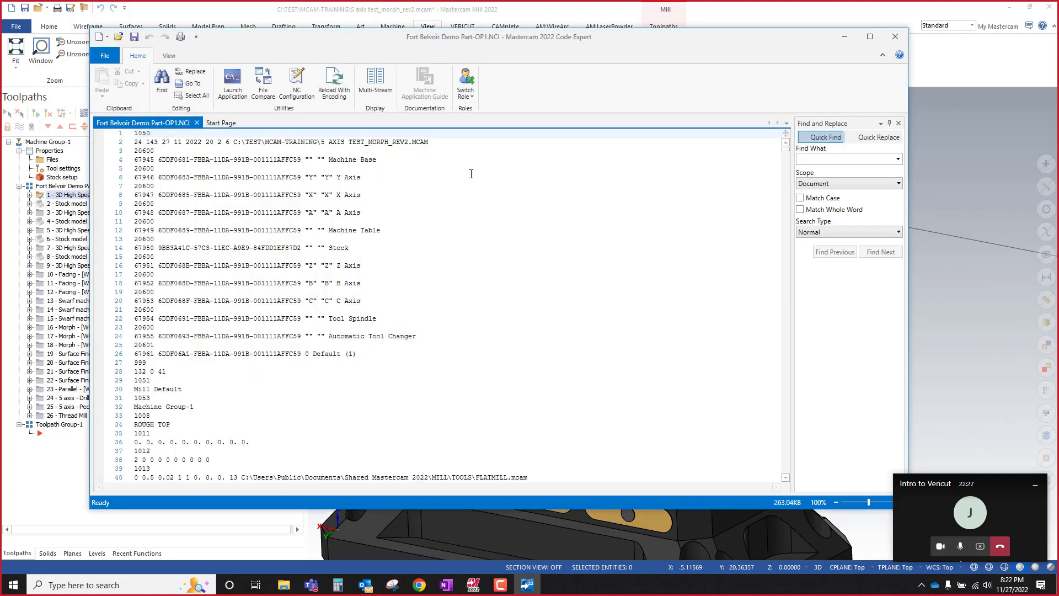
scroll(612, 331, "up", 5, "ctrl")
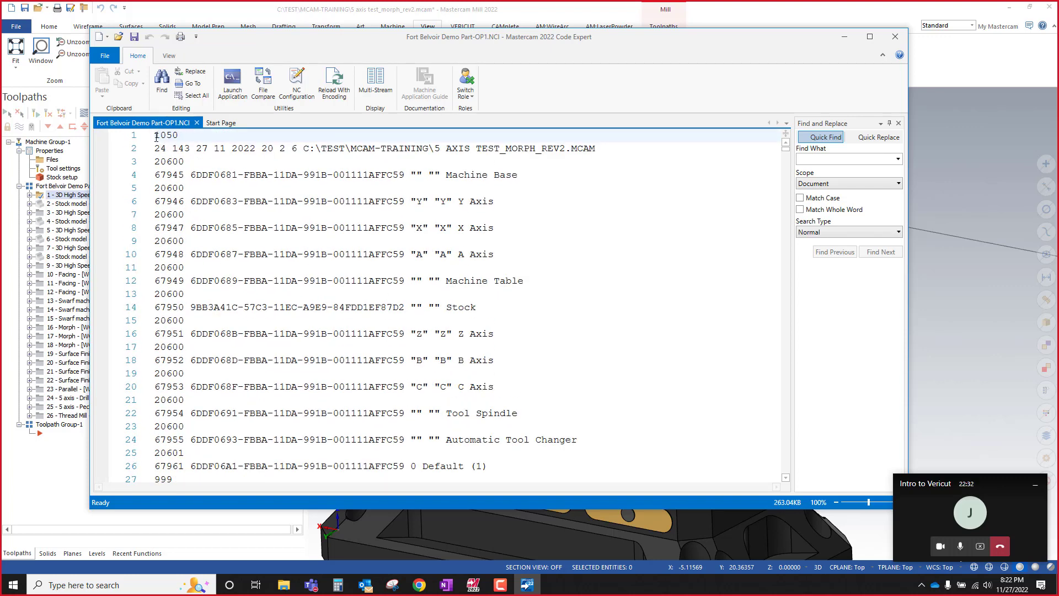
Step: Examine the NCI file's header: the date, time and source file path on line 2 and the machine component records on lines 3 to 26
left_click(598, 148)
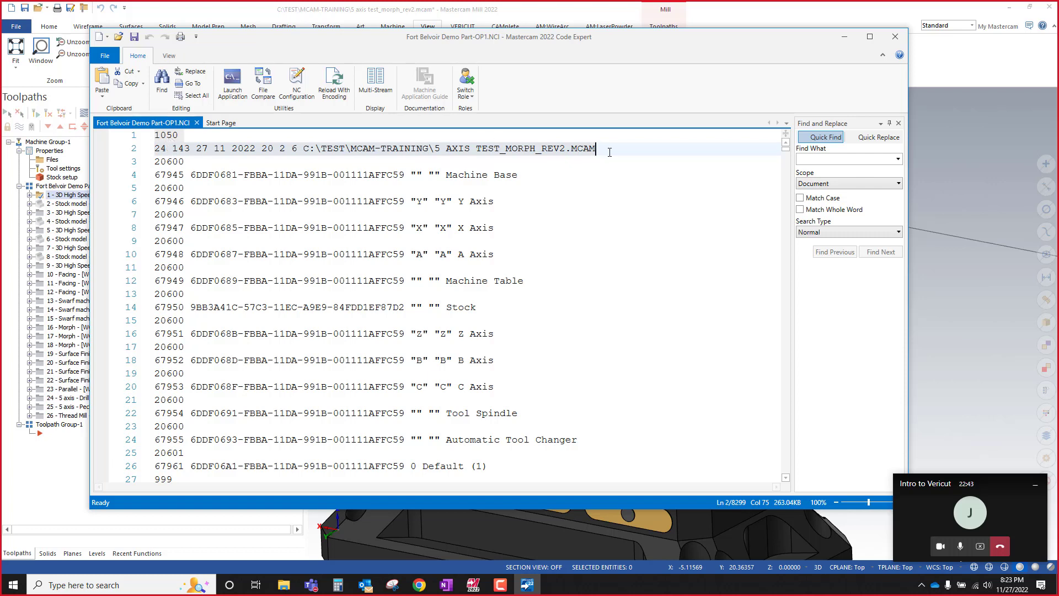
left_click(470, 152)
double_click(473, 152)
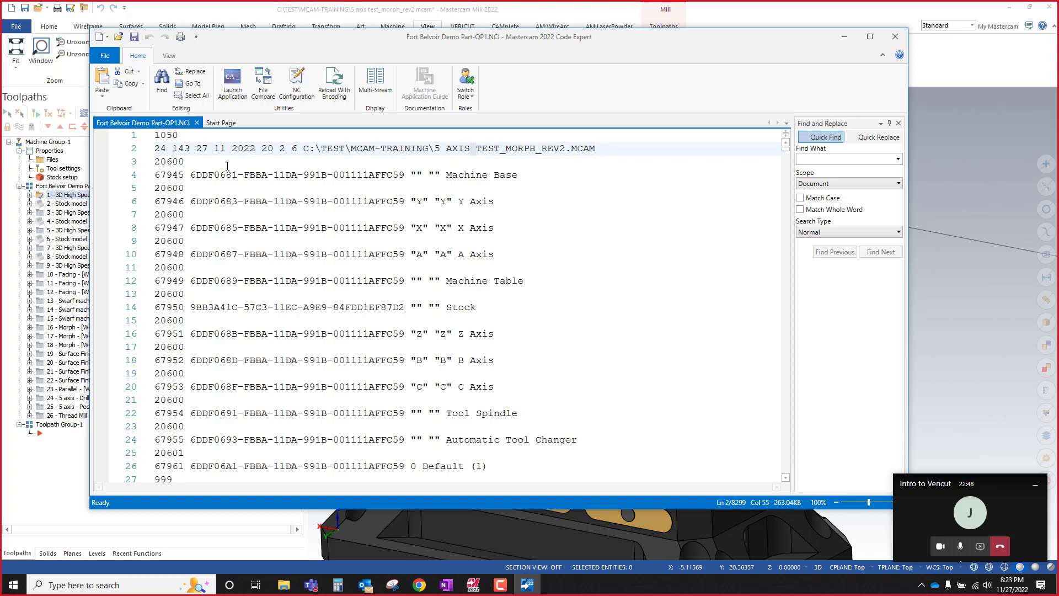
left_click_drag(166, 148, 255, 148)
left_click(216, 149)
left_click(221, 149)
left_click_drag(158, 163, 527, 466)
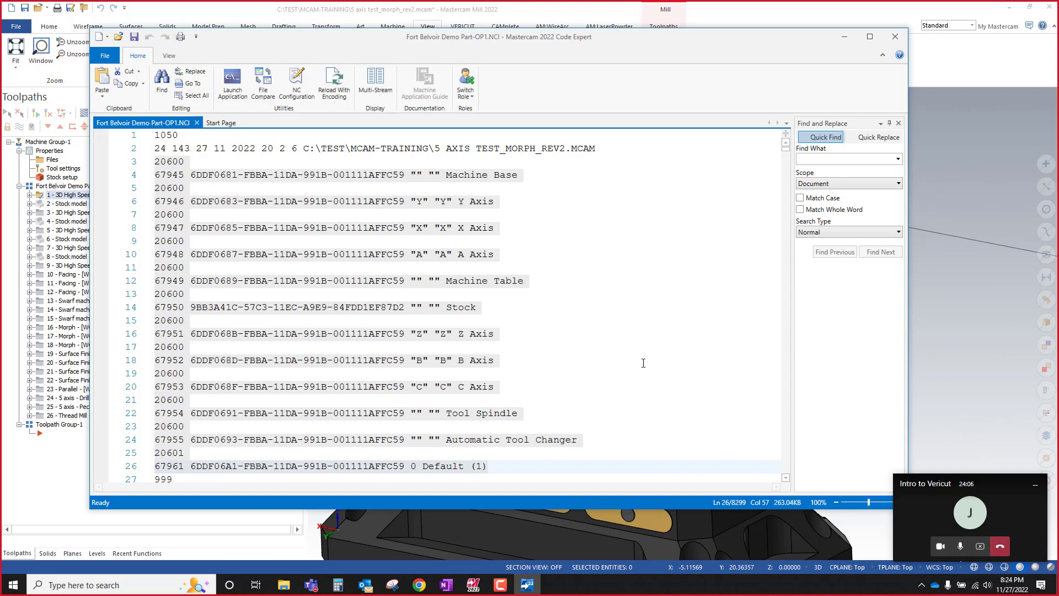
Step: Examine the machine group, ROUGH TOP operation and tool parameter records on lines 27 to 100 of the NCI file
scroll(643, 362, "down", 7)
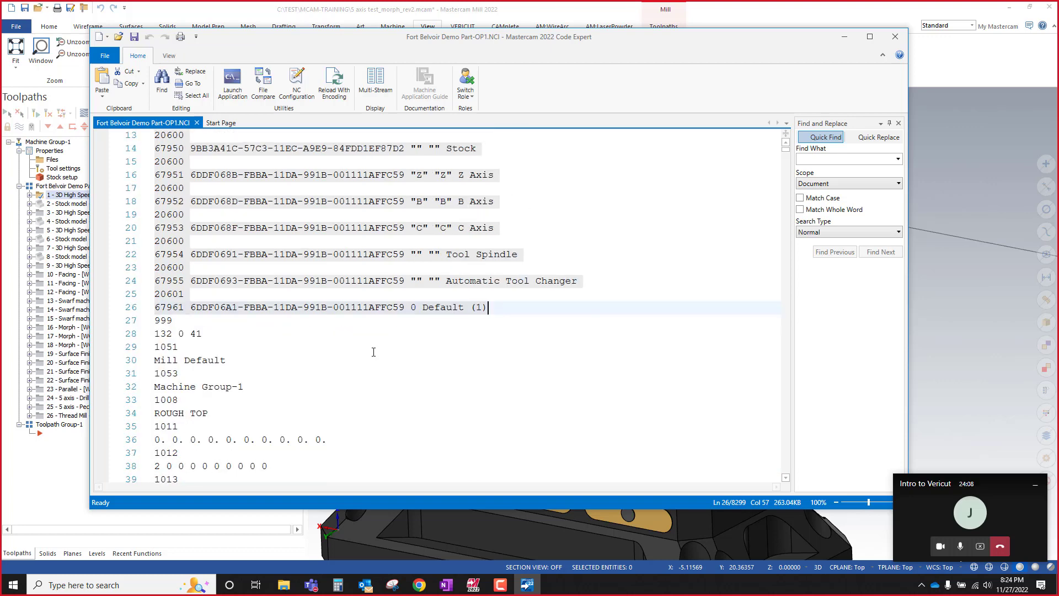
left_click(191, 214)
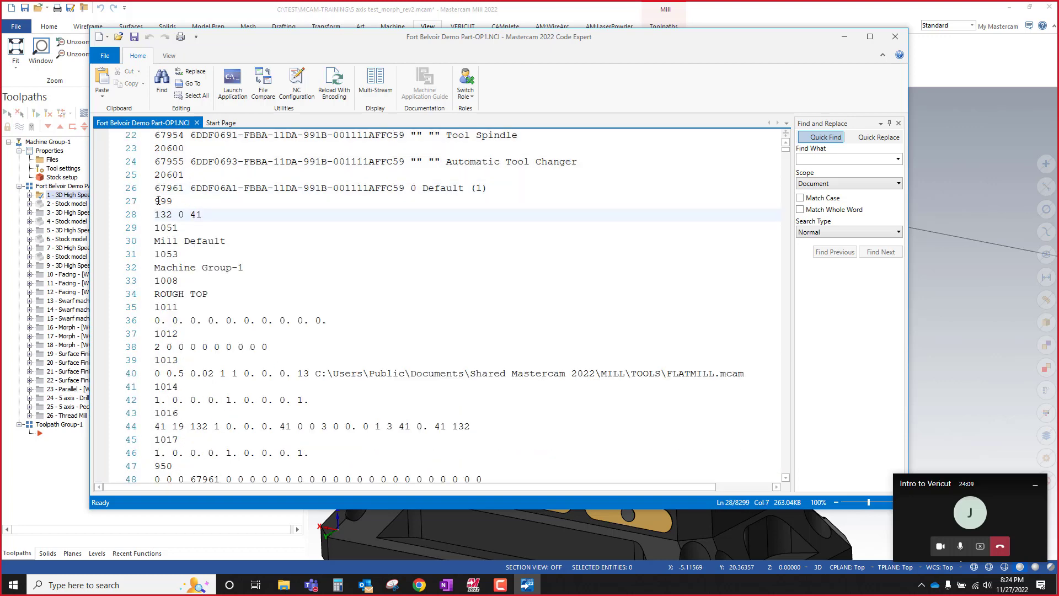
left_click_drag(157, 201, 226, 273)
left_click(212, 255)
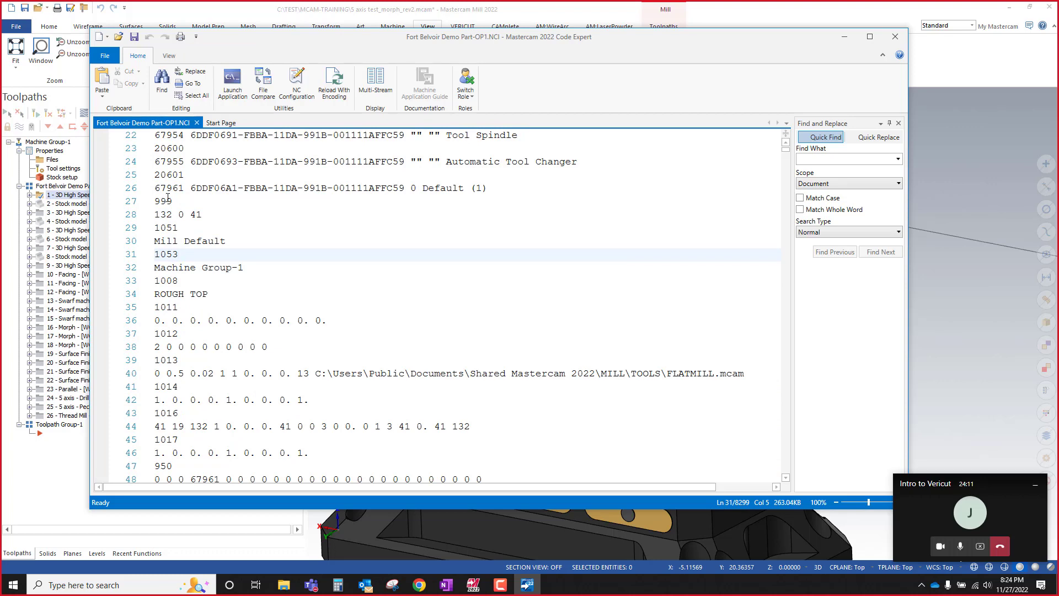
left_click(155, 202)
left_click_drag(175, 202, 380, 436)
scroll(419, 320, "down", 5)
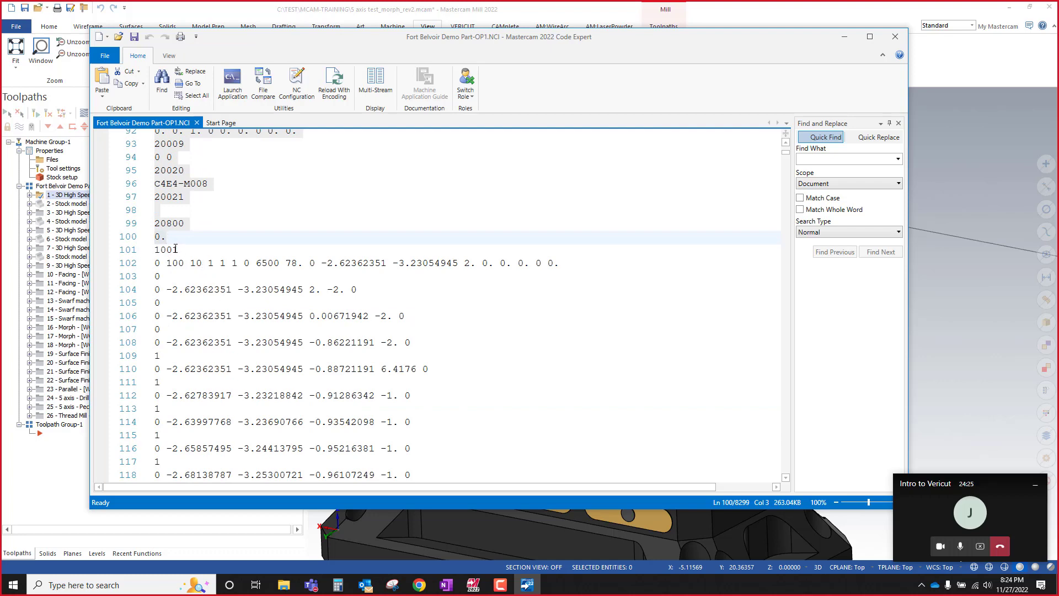
scroll(188, 272, "up", 7)
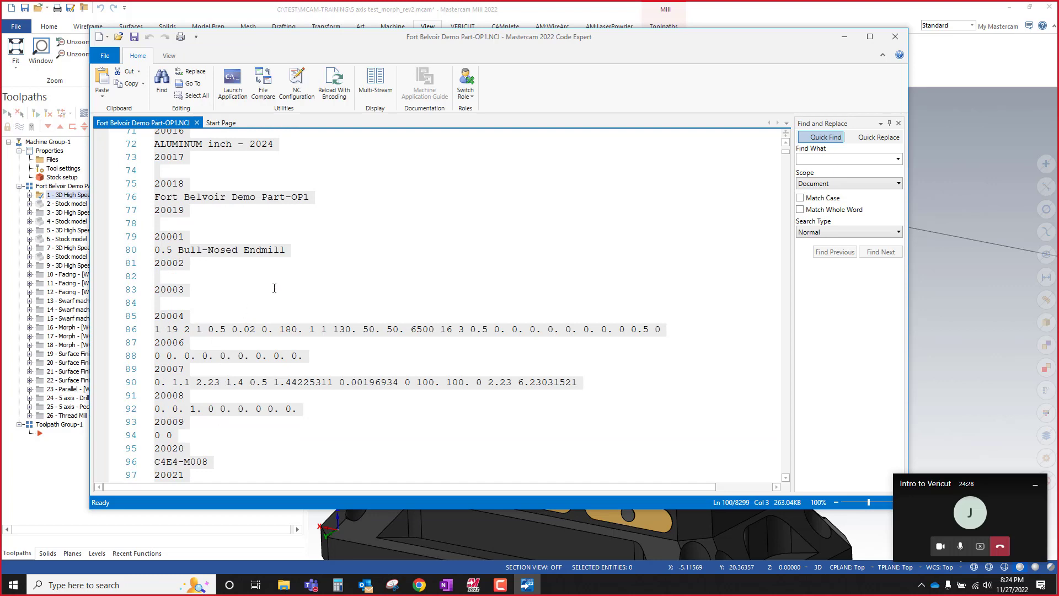
scroll(278, 293, "down", 1)
scroll(281, 298, "down", 3)
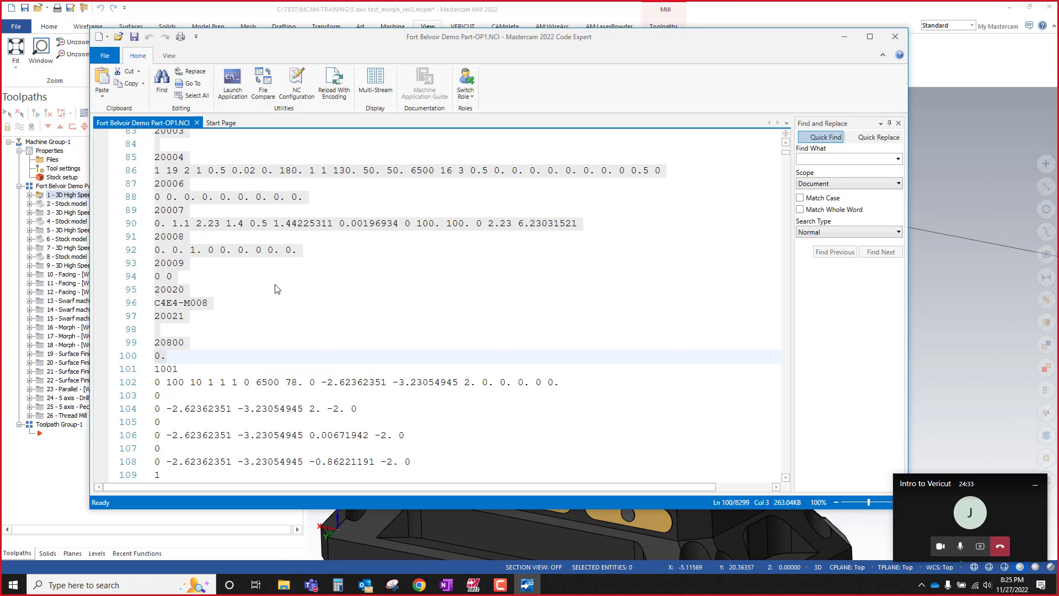
Step: Examine the 1001 record and its parameter line on lines 101 and 102
scroll(277, 289, "down", 1)
left_click(226, 333)
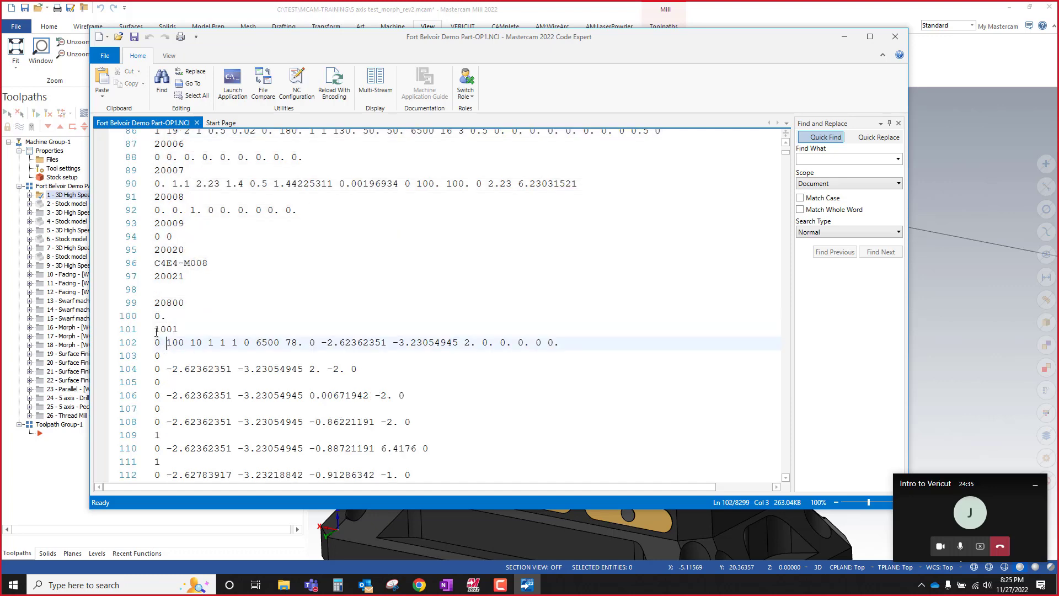
left_click_drag(225, 338, 564, 343)
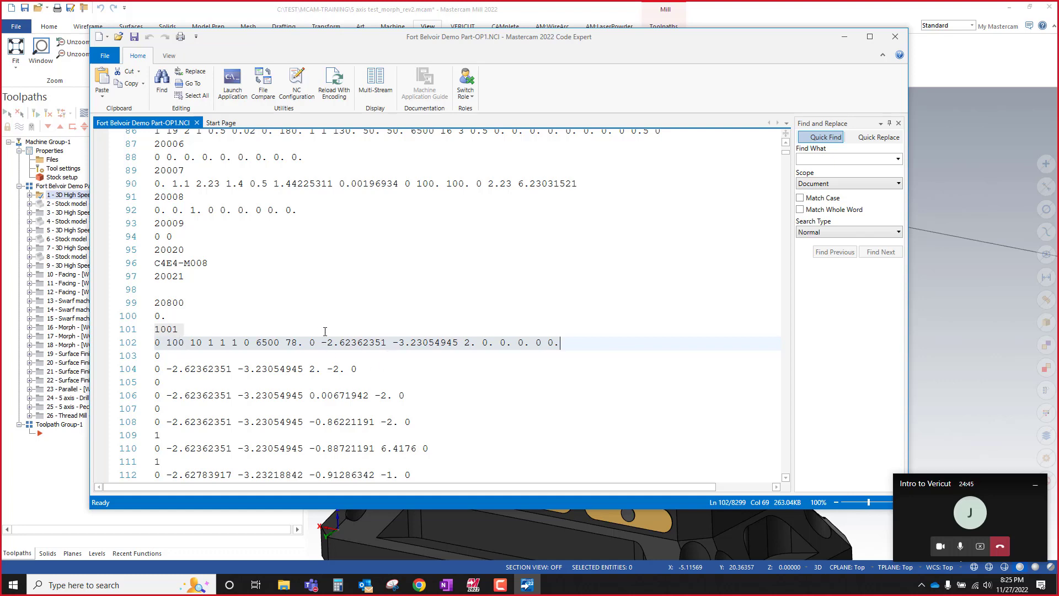
Step: Examine the motion records from line 103 onward, comparing the code lines 0, 1 and 2 with their coordinate lines
scroll(325, 331, "down", 4)
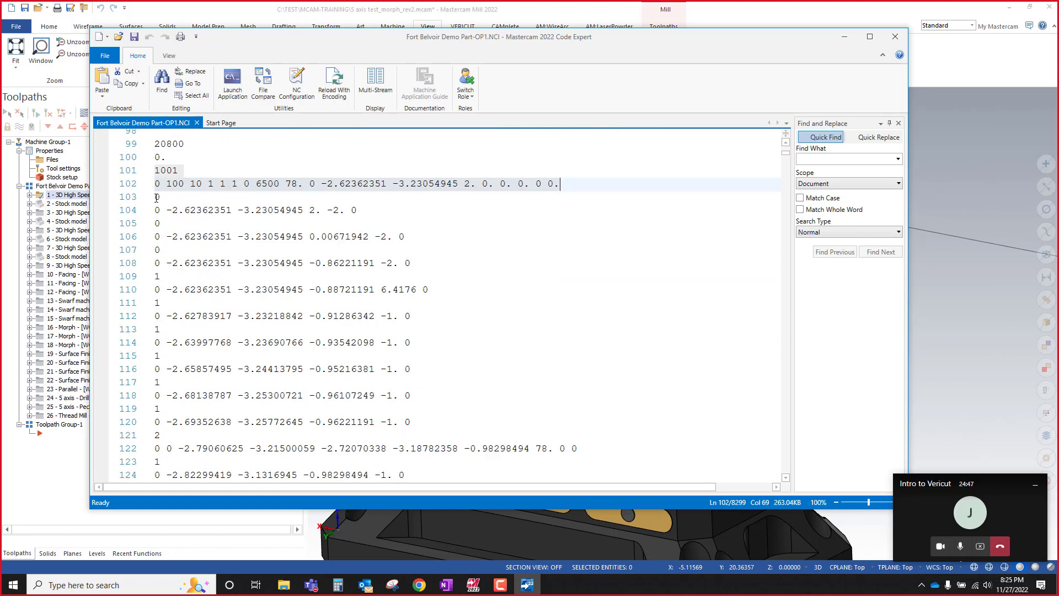
left_click_drag(157, 197, 459, 448)
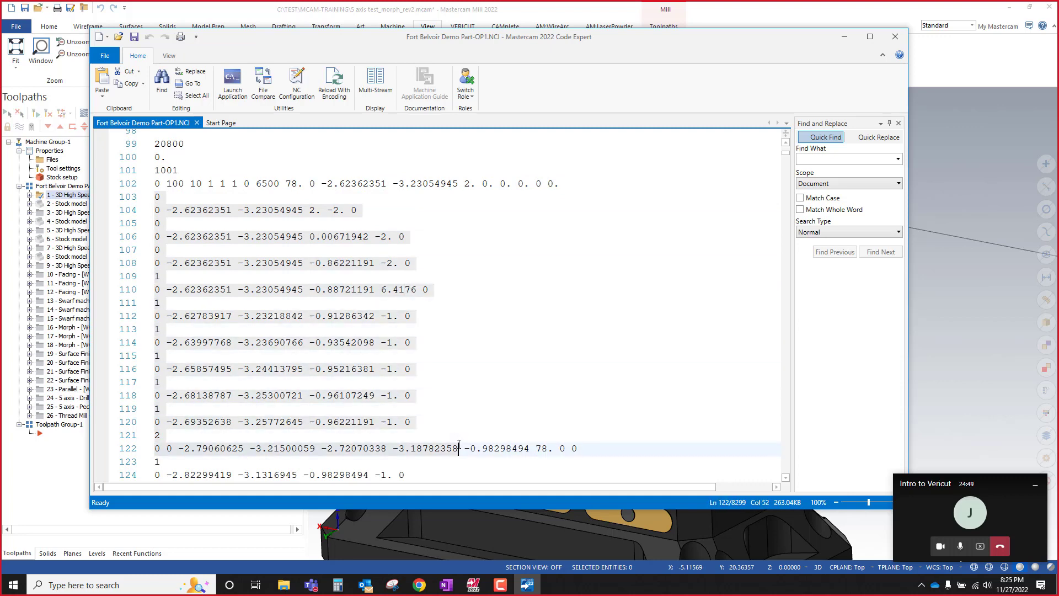
left_click(157, 197)
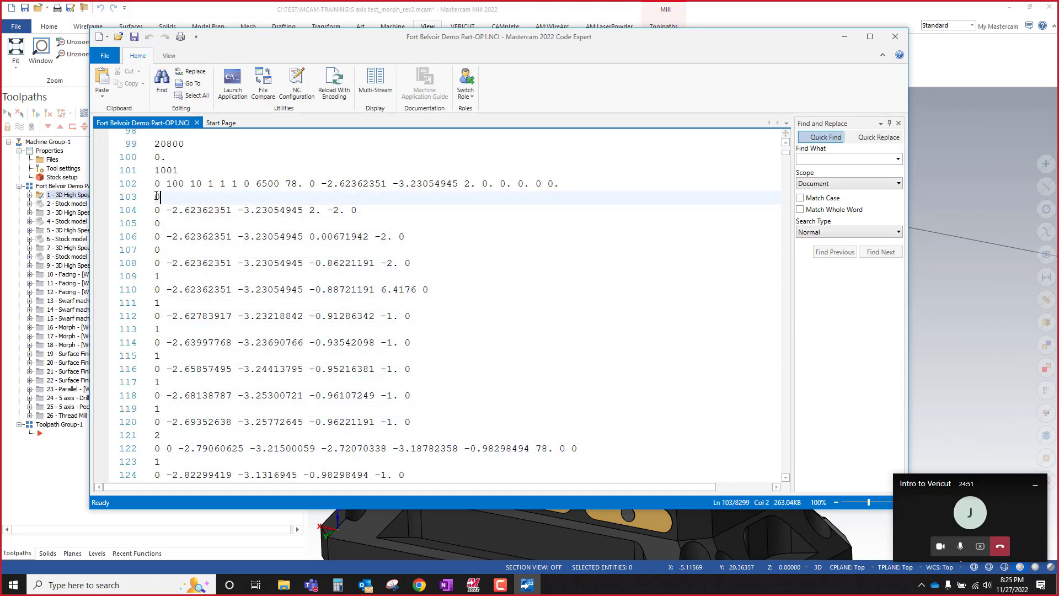
left_click(156, 222)
left_click(156, 249)
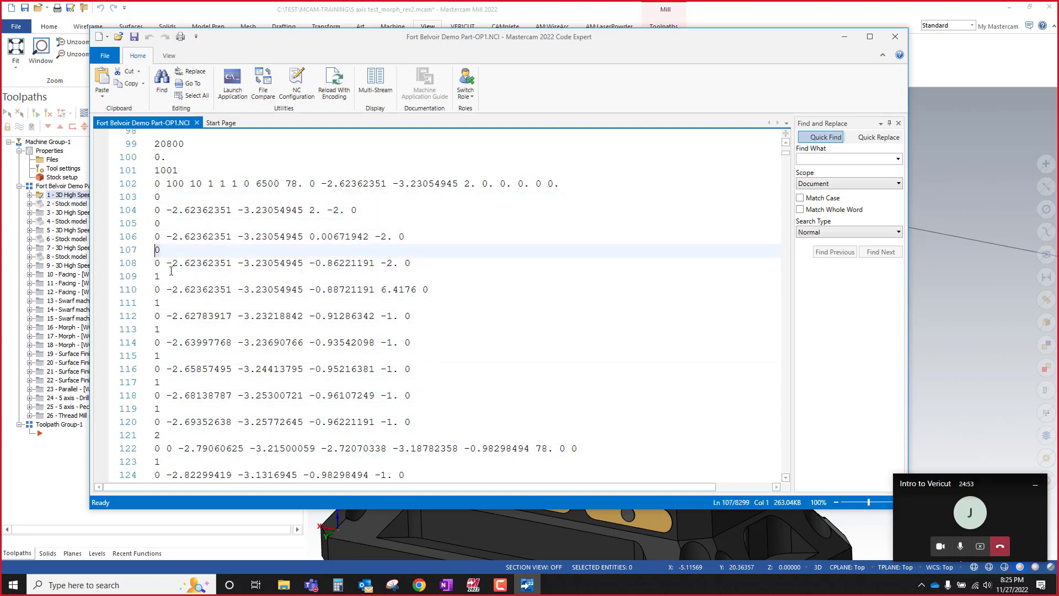
left_click(156, 276)
left_click(154, 303)
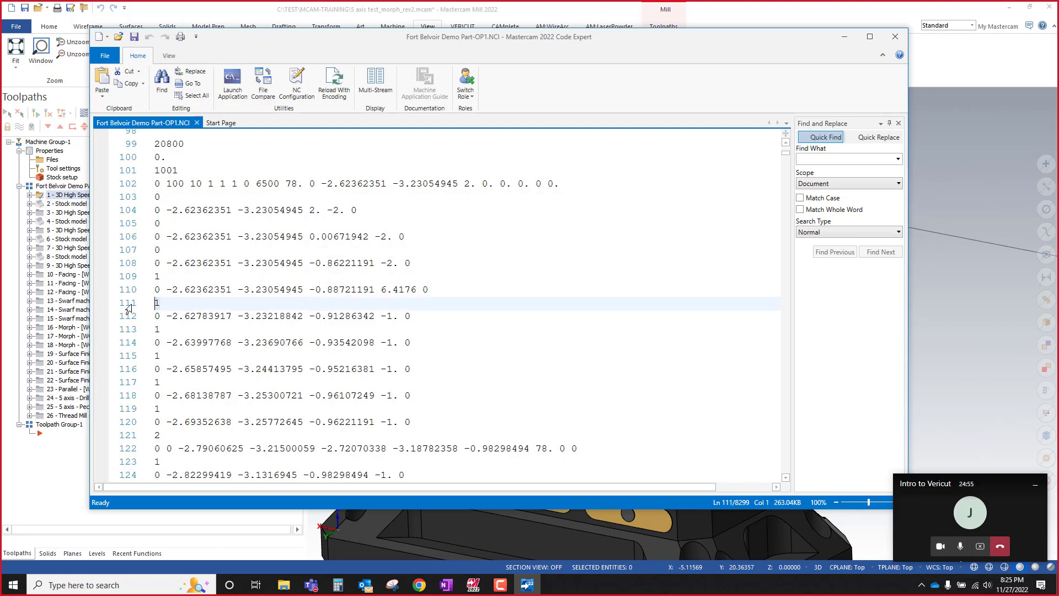
left_click(161, 329)
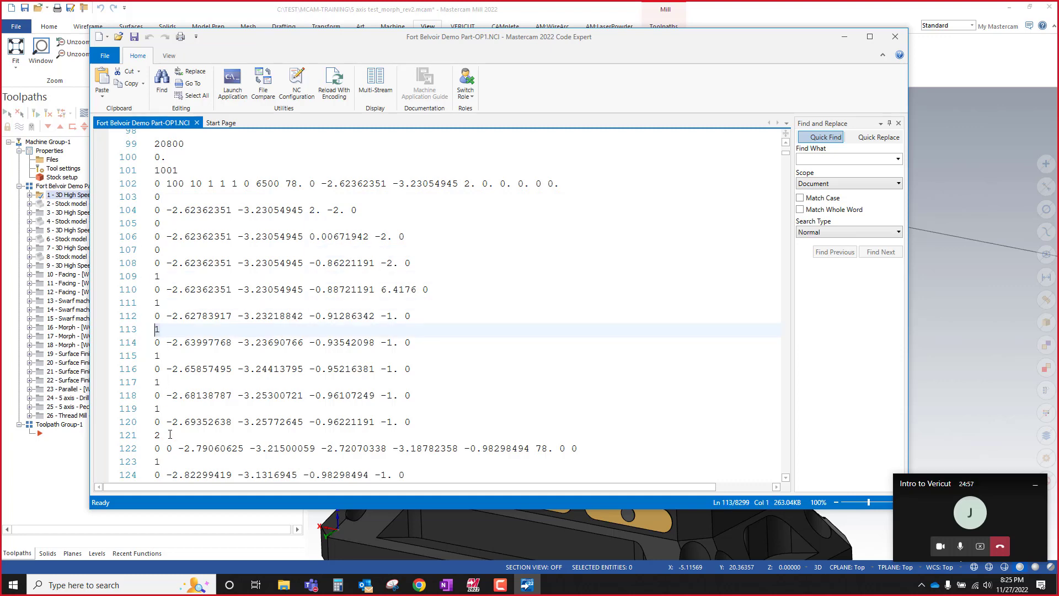
left_click(152, 436)
scroll(158, 383, "down", 2)
left_click(159, 382)
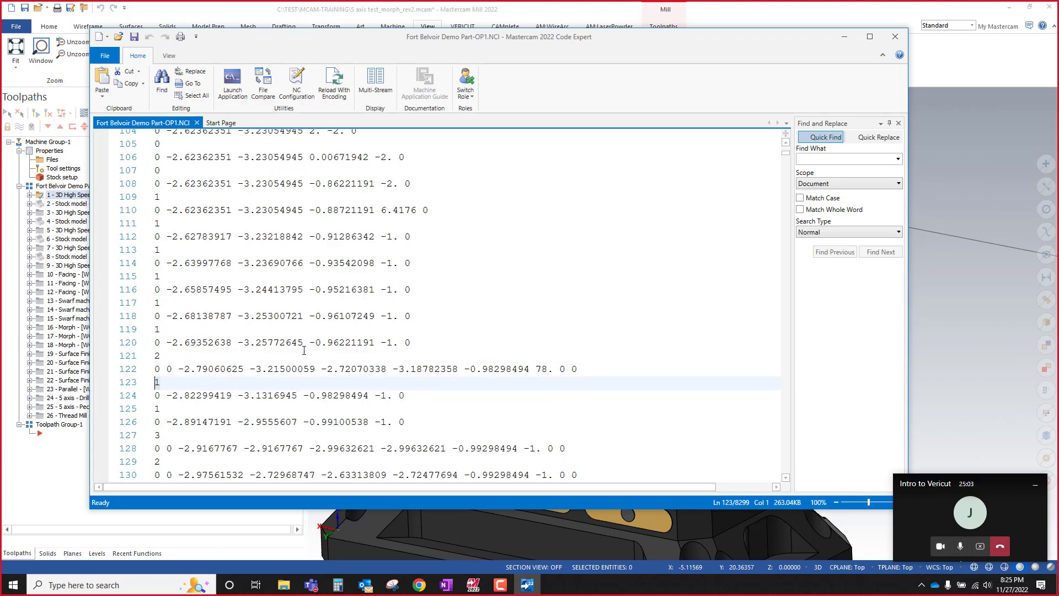
Step: Review the remaining motion records through the end of the NCI file, including the closing 1003 record on lines 8297 and 8298
scroll(304, 350, "down", 20)
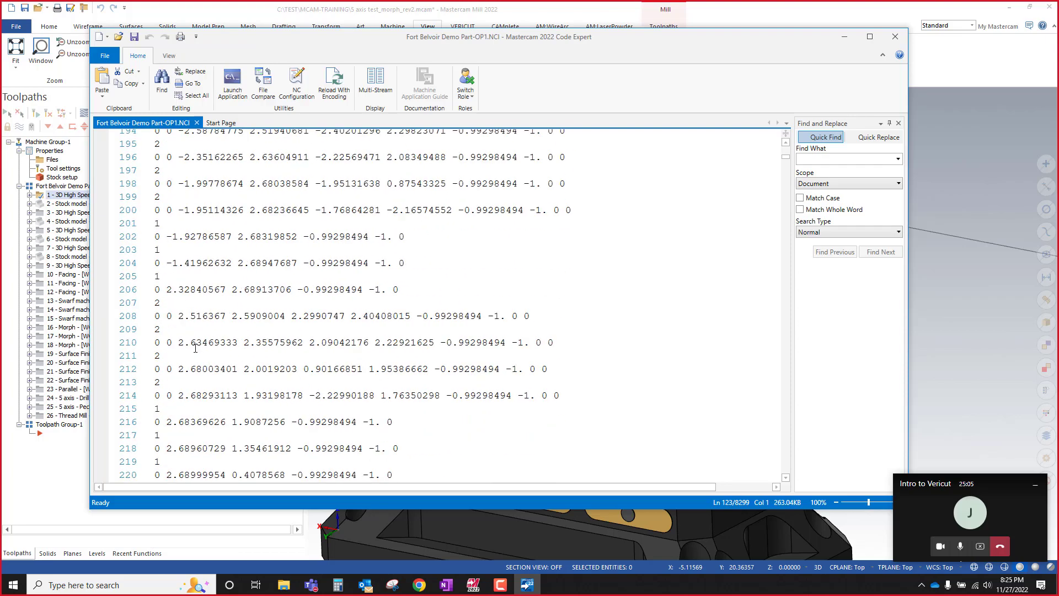
scroll(196, 348, "down", 20)
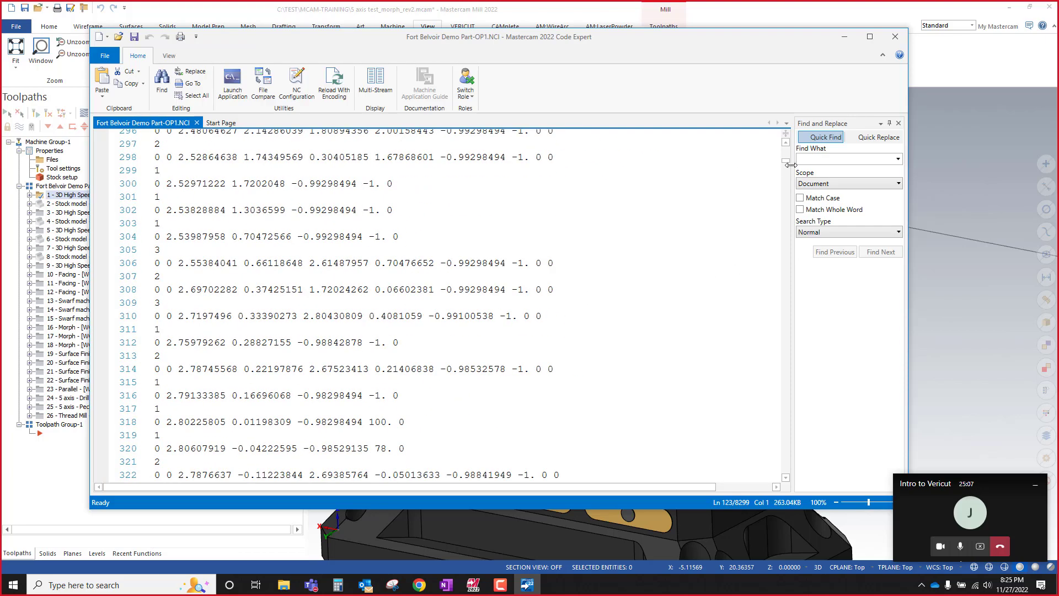
left_click_drag(786, 163, 800, 485)
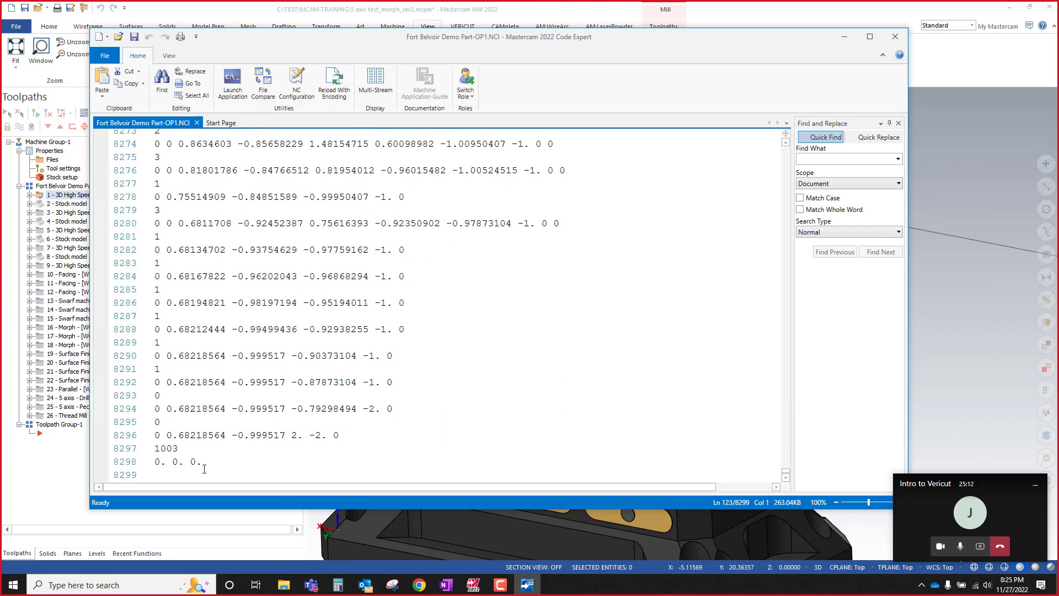
left_click_drag(204, 469, 135, 450)
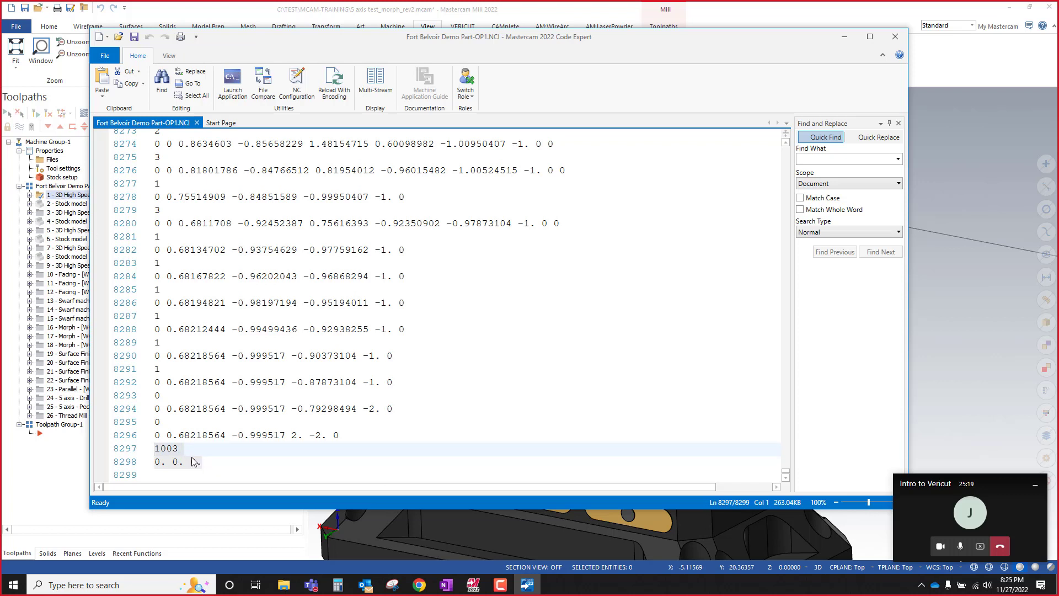
left_click_drag(376, 434, 171, 223)
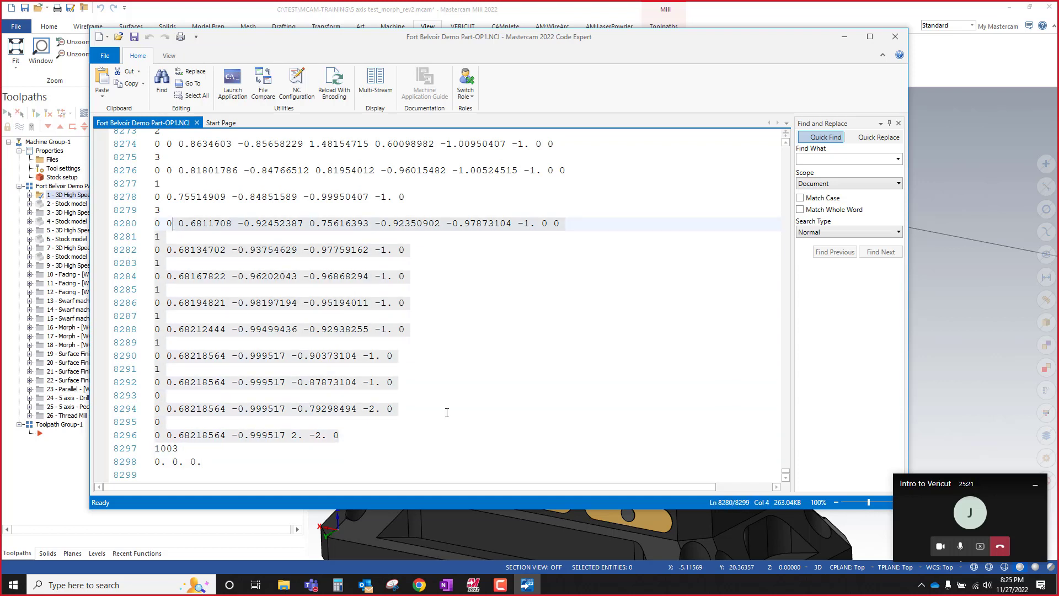
left_click(450, 409)
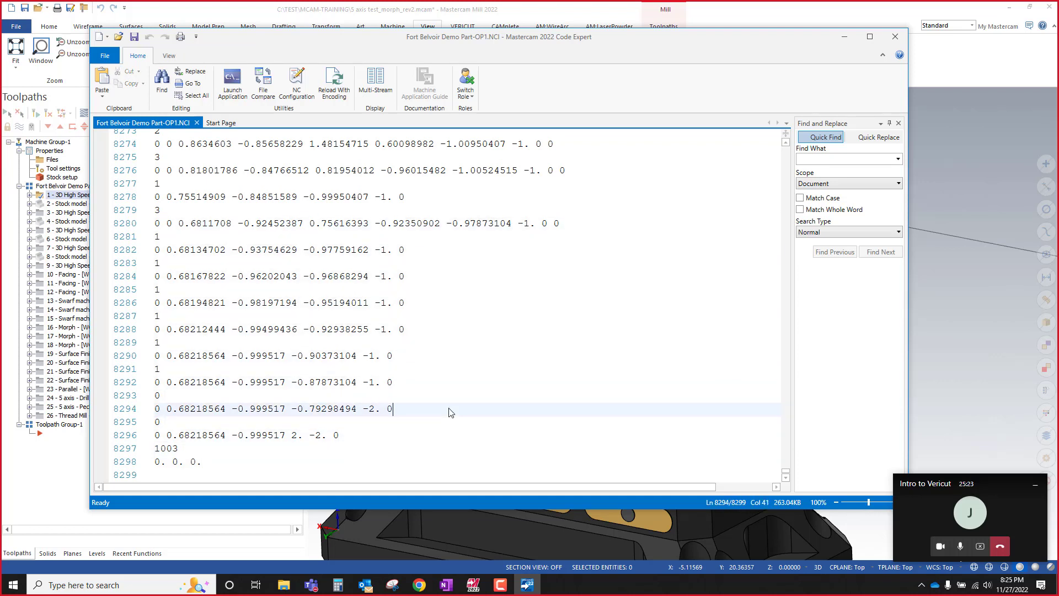
Step: Switch back to Mastercam and inspect the ROUGH TOP toolpath on the part and the whole fixture
left_click(843, 36)
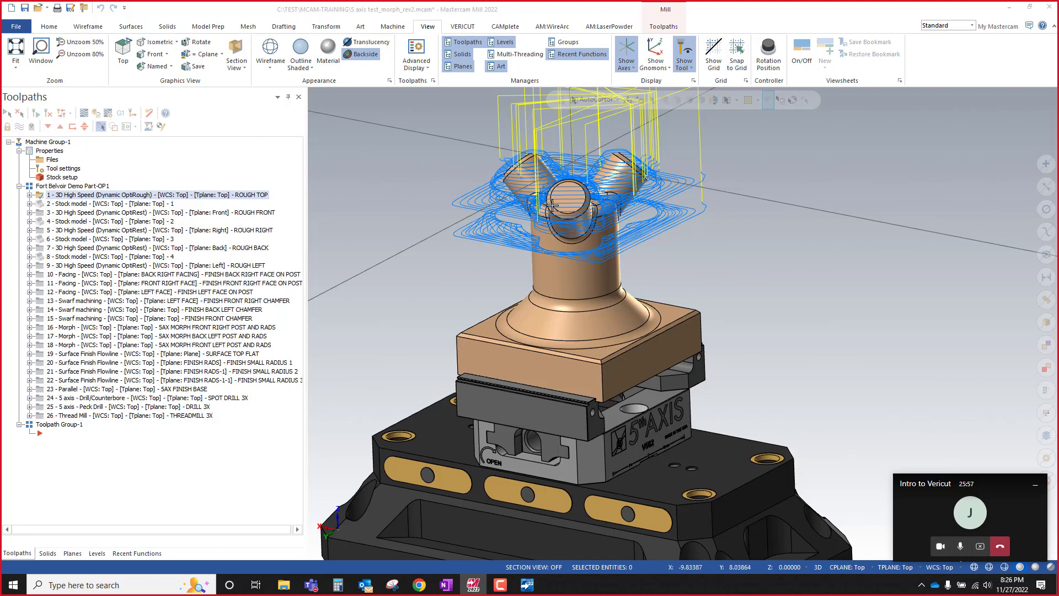
scroll(705, 335, "down", 2)
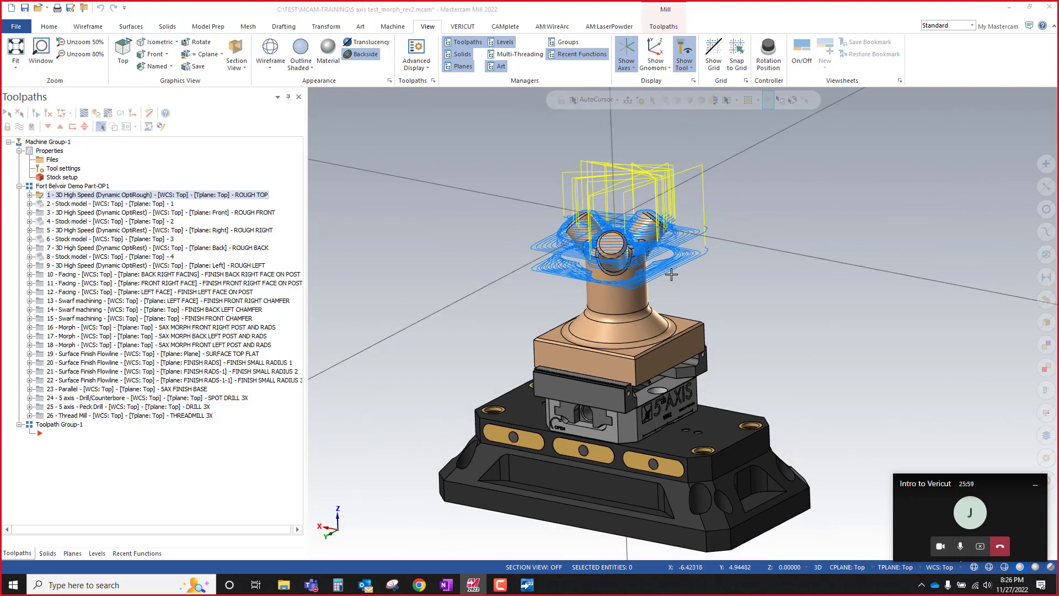
scroll(659, 277, "up", 3)
mouse_move(576, 229)
middle_mouse_down()
mouse_move(586, 277)
mouse_move(616, 286)
mouse_move(670, 379)
mouse_move(645, 362)
middle_mouse_up()
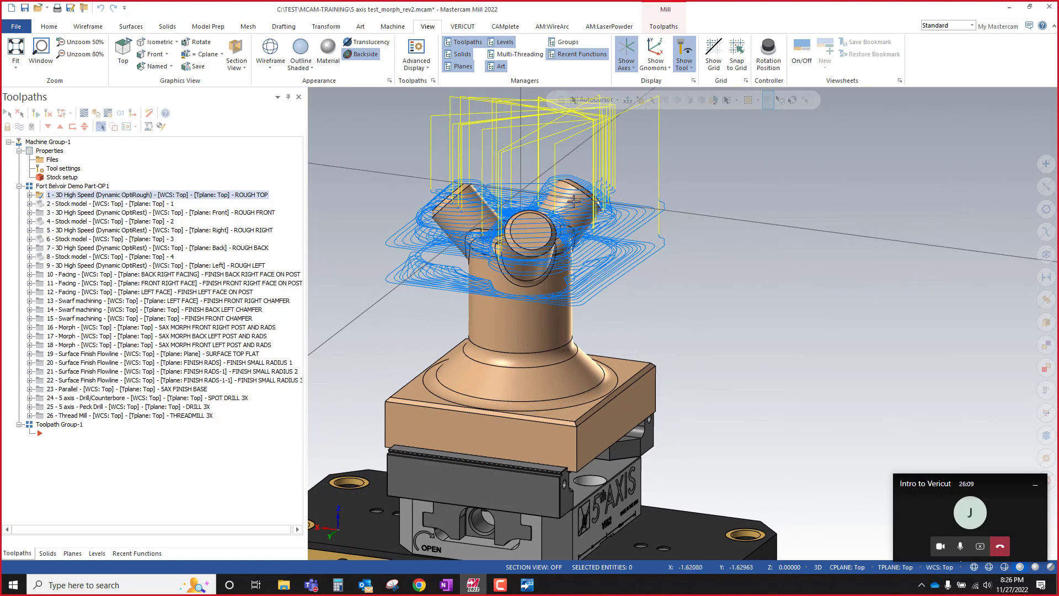
scroll(716, 330, "down", 1)
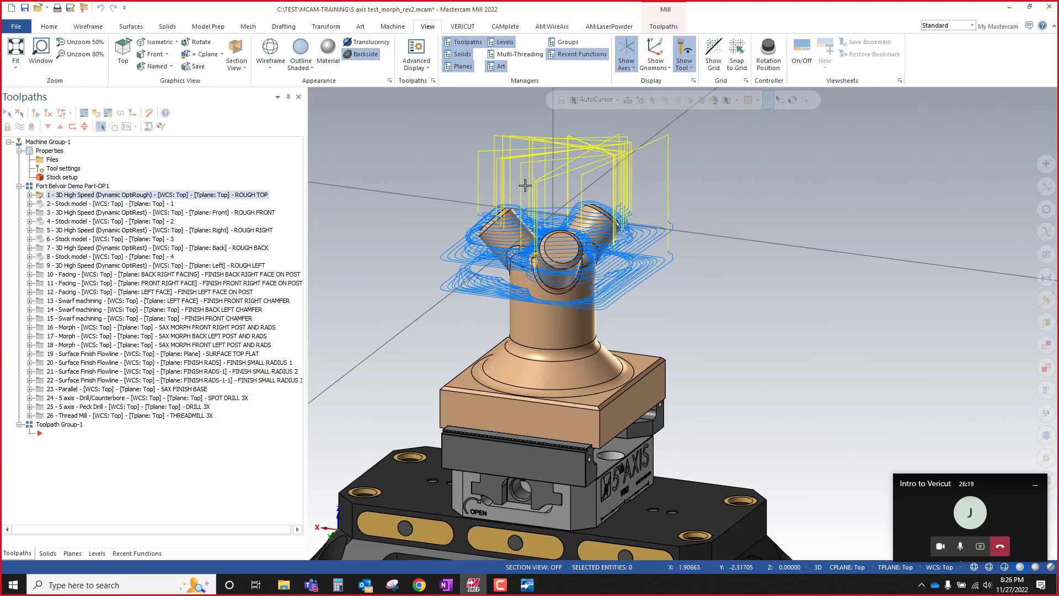
scroll(612, 329, "down", 3)
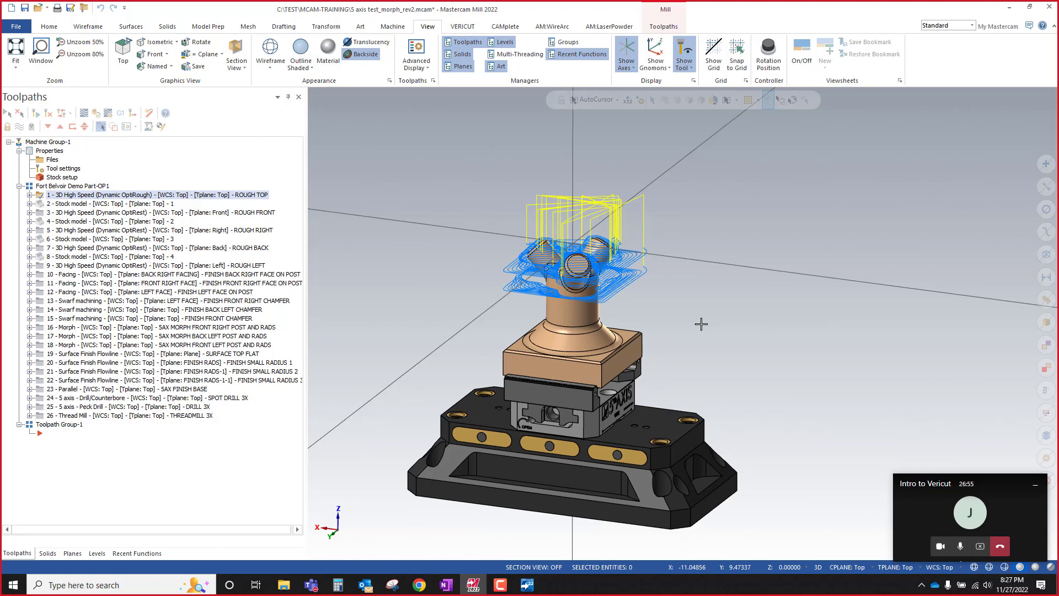
Step: Replace Machine Group-1's machine definition with HAAS UMC-750 5X MILL.MCAM-MMD, update its operations, and save the part file
left_click(40, 161)
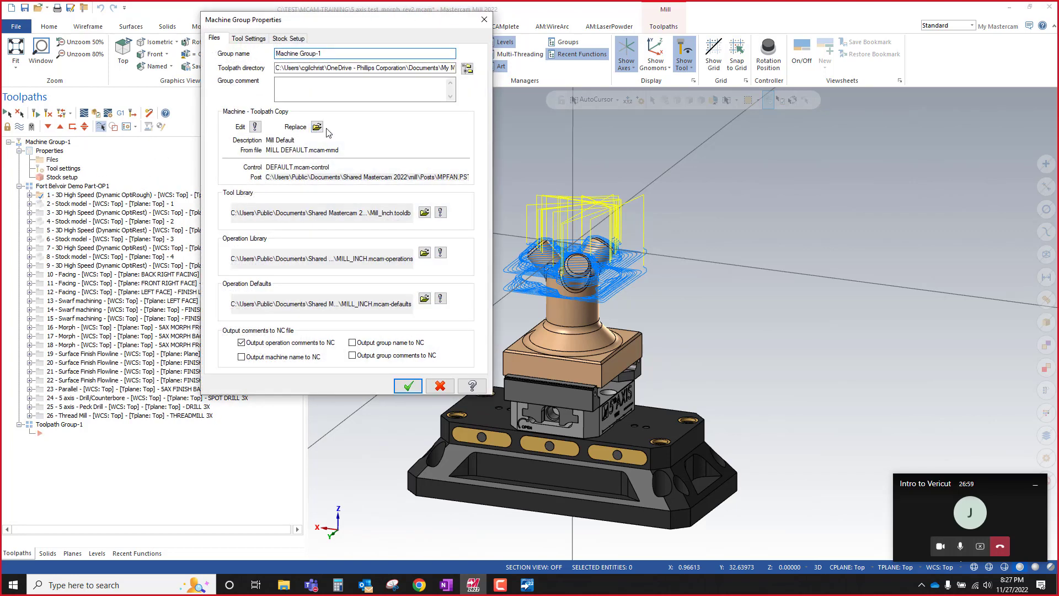
left_click(318, 127)
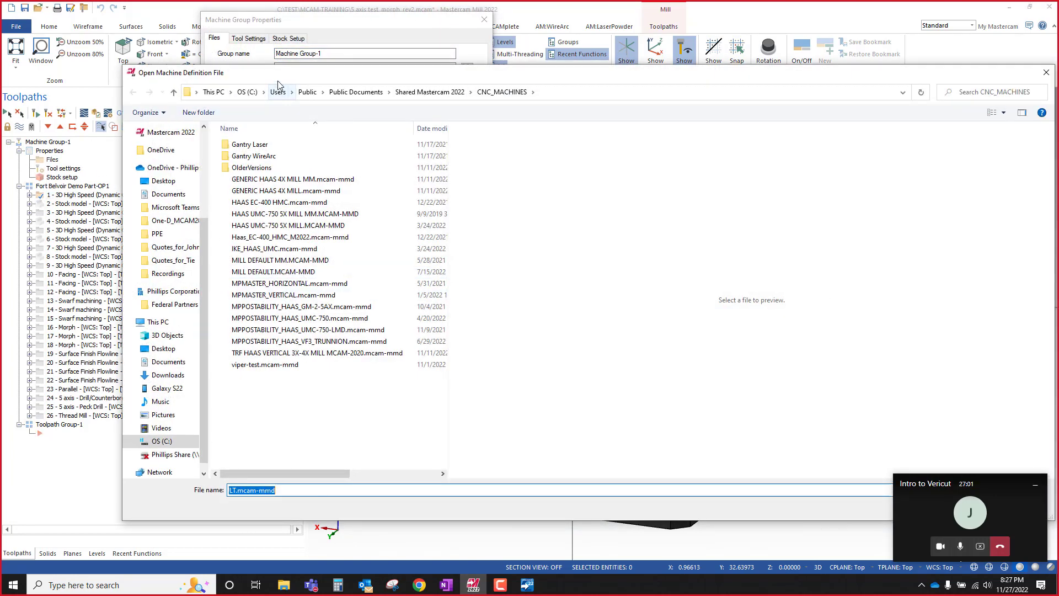
left_click_drag(277, 80, 228, 72)
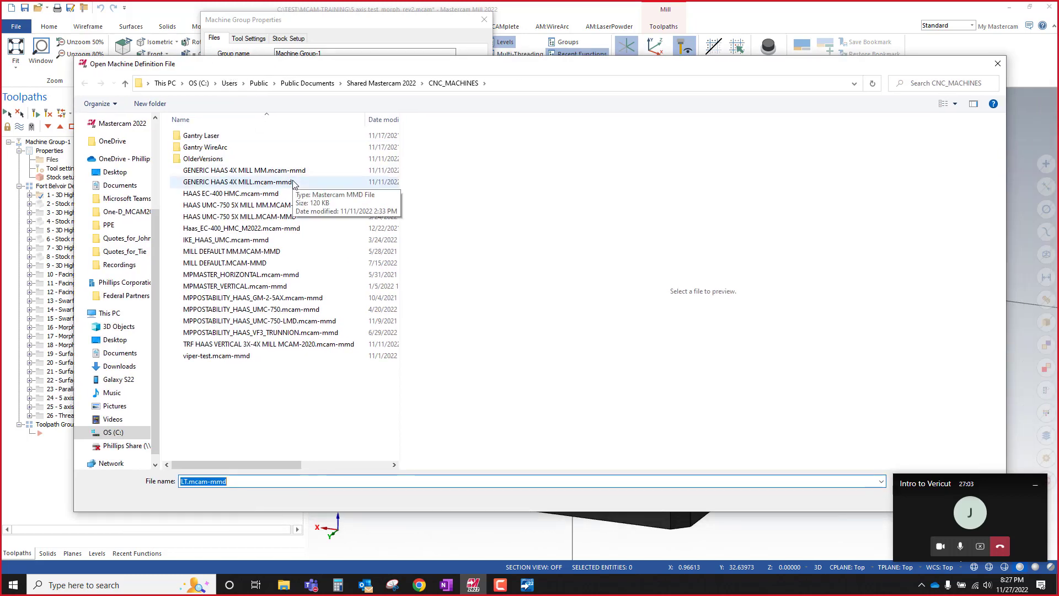
left_click(230, 217)
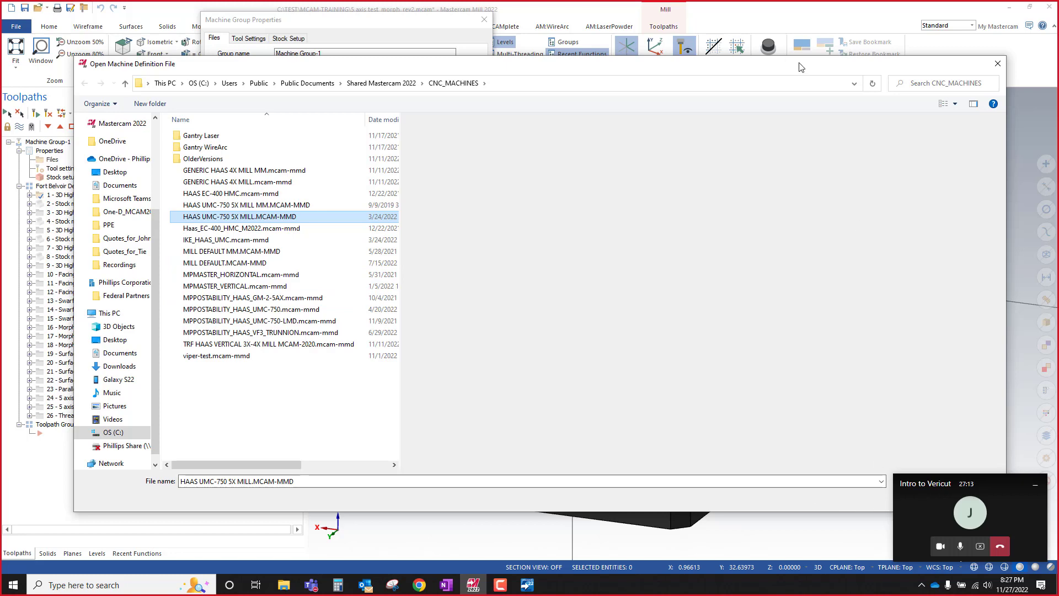
key("Return")
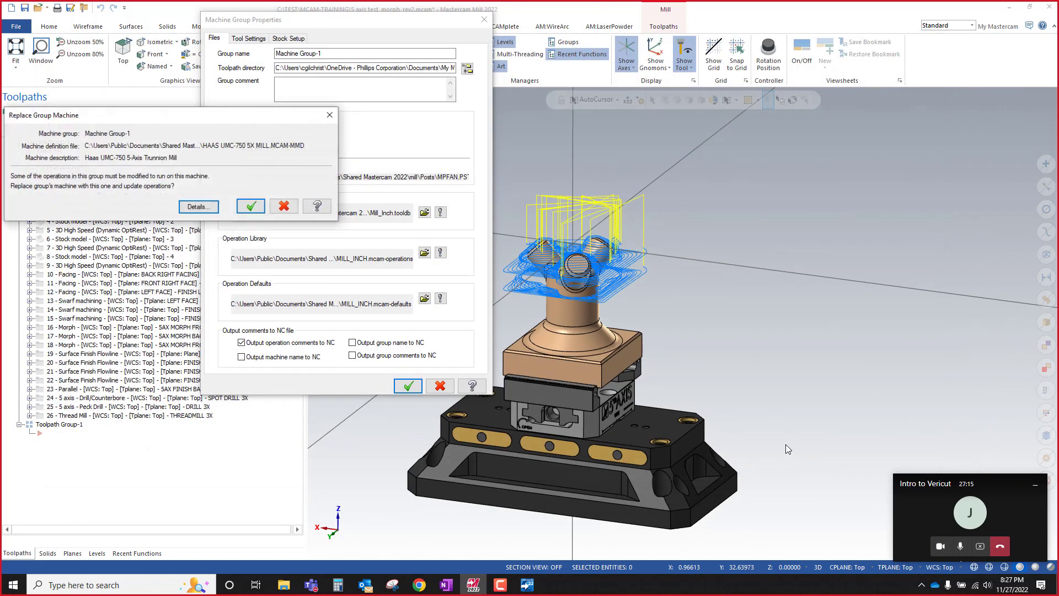
left_click(252, 208)
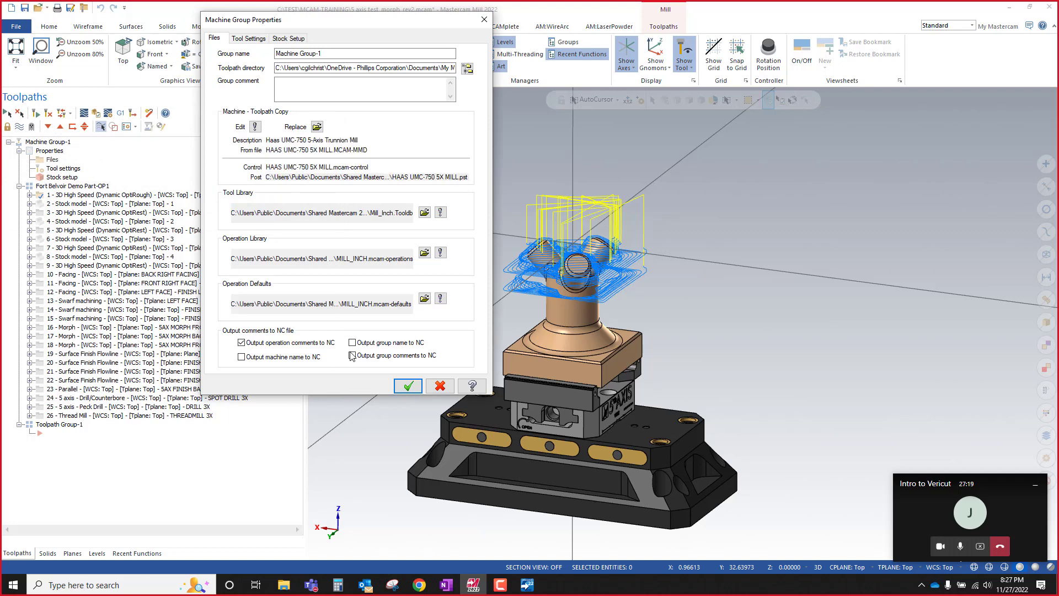
left_click(409, 386)
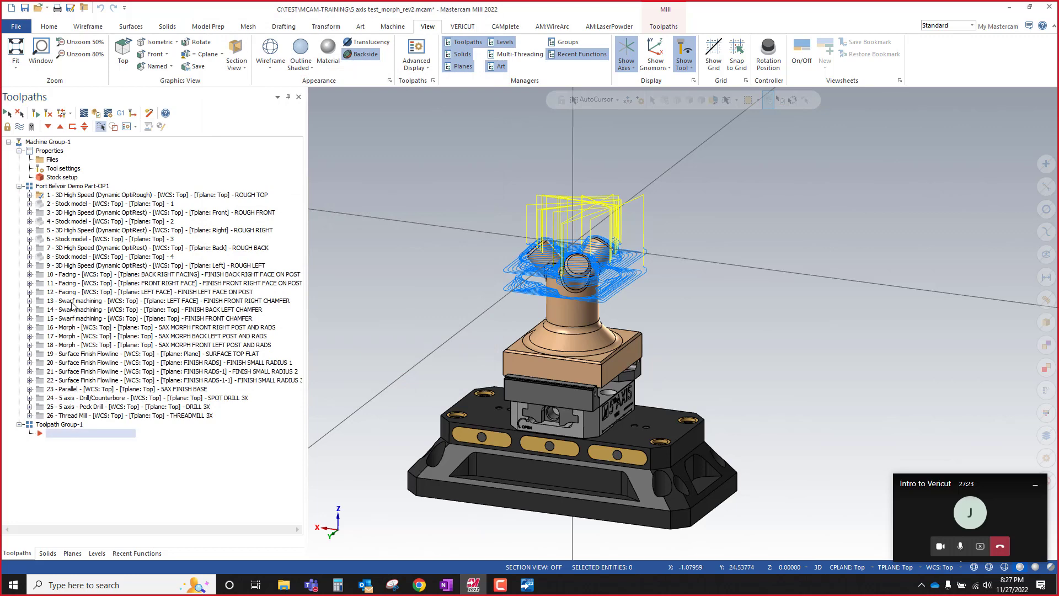
left_click(66, 187)
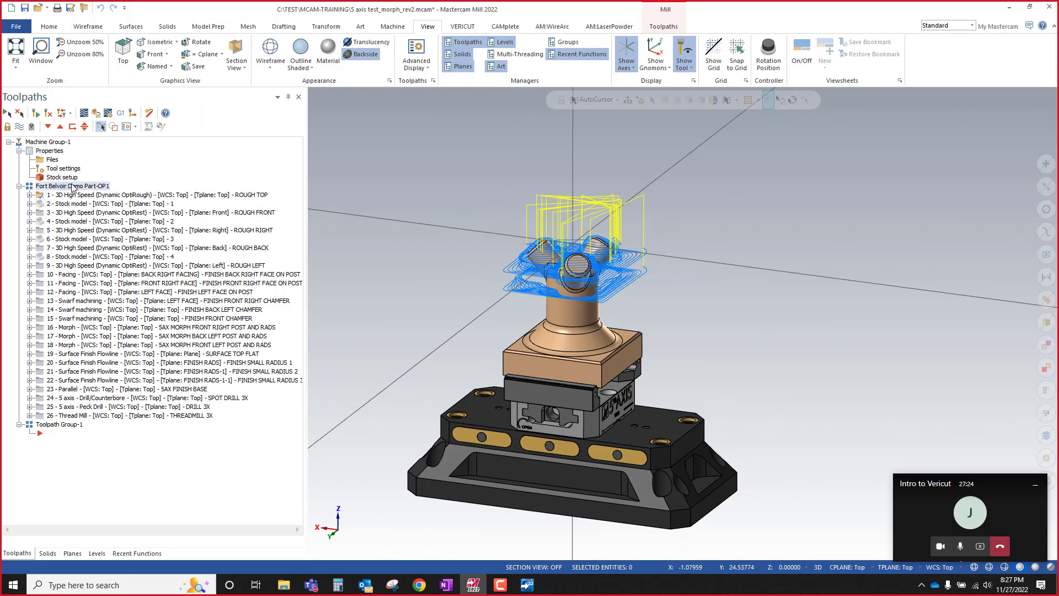
left_click(24, 8)
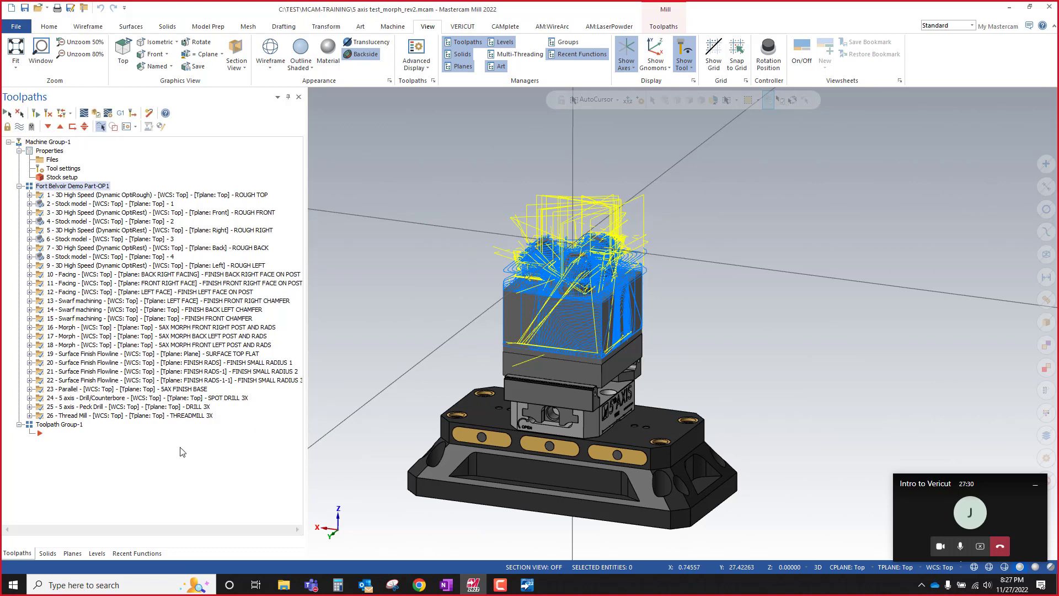
Step: Make level 1 (stock) the active level and hide all other levels to isolate the stock block
left_click(98, 553)
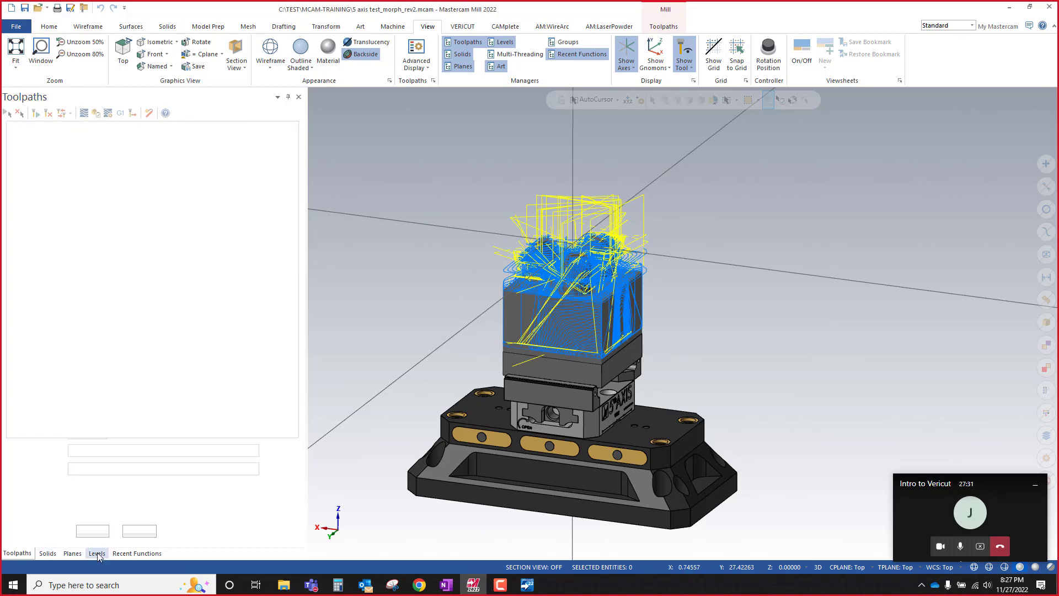
left_click(25, 142)
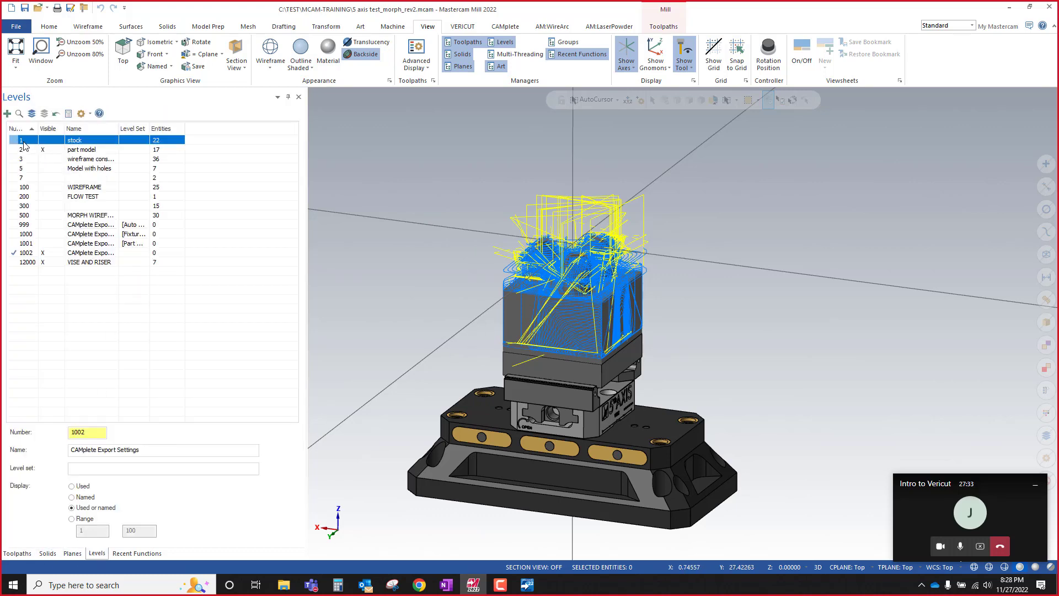
left_click(44, 113)
scroll(607, 327, "up", 4)
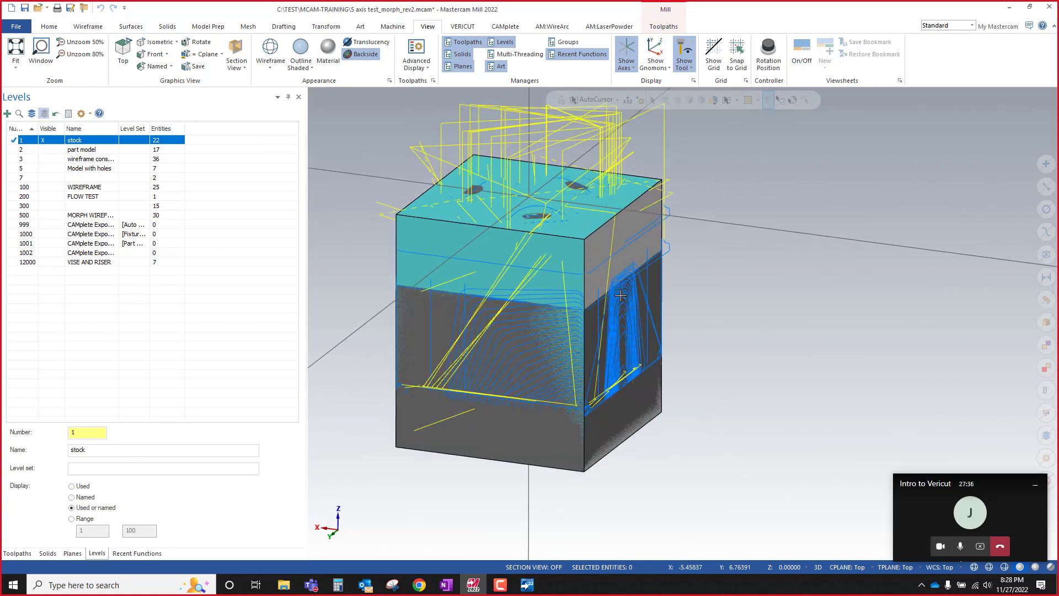
scroll(606, 328, "up", 1)
scroll(615, 348, "down", 3)
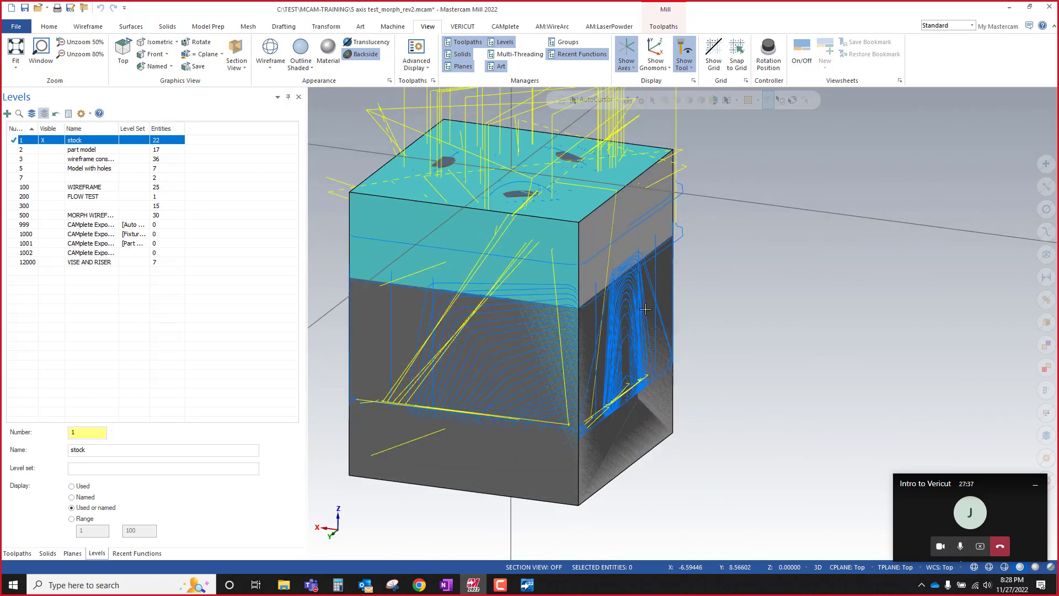
mouse_move(615, 347)
middle_mouse_down()
mouse_move(531, 271)
mouse_move(534, 361)
mouse_move(524, 341)
middle_mouse_up()
Step: Select the empty Toolpath Group-1 to clear the toolpath display from the stock block
left_click(18, 553)
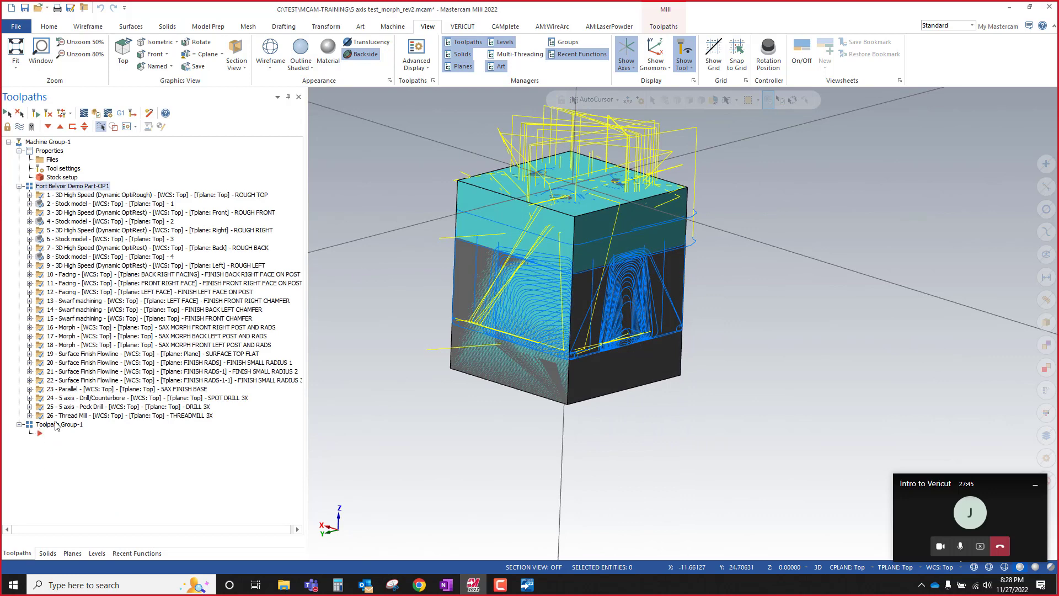
left_click(57, 425)
middle_click_drag(620, 354, 594, 382)
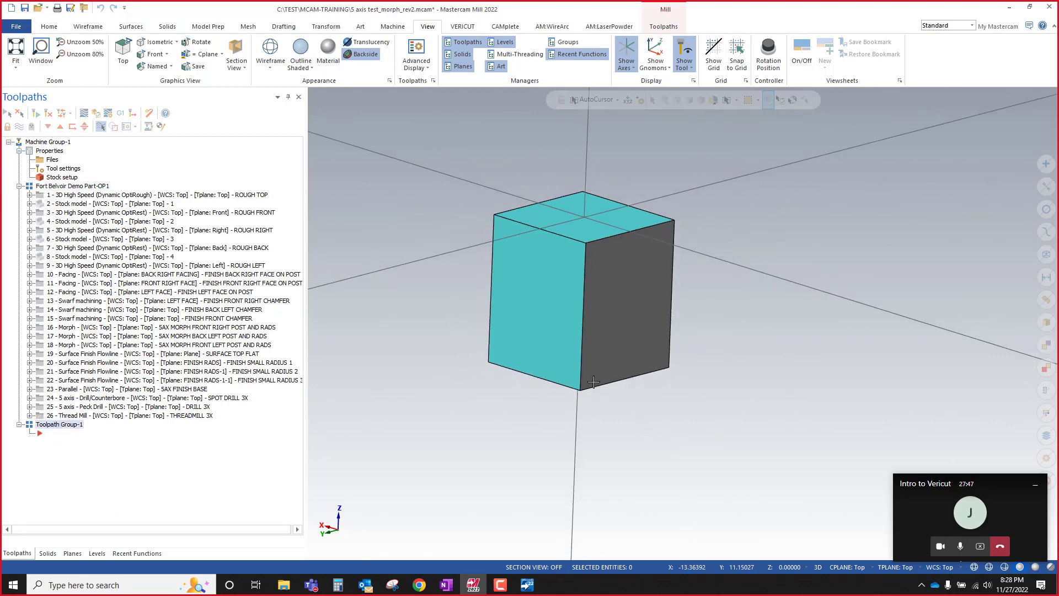
Step: Check the entity statistics for the displayed stock block against the entity count listed for level 1
left_click(97, 553)
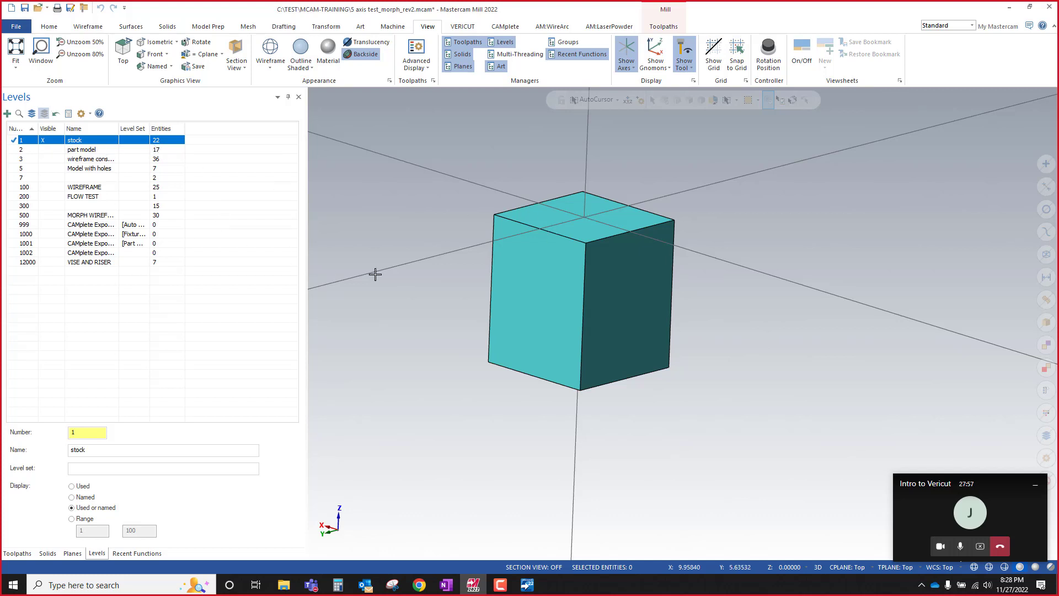
scroll(383, 275, "up", 1)
key("alt+s")
key("alt+s")
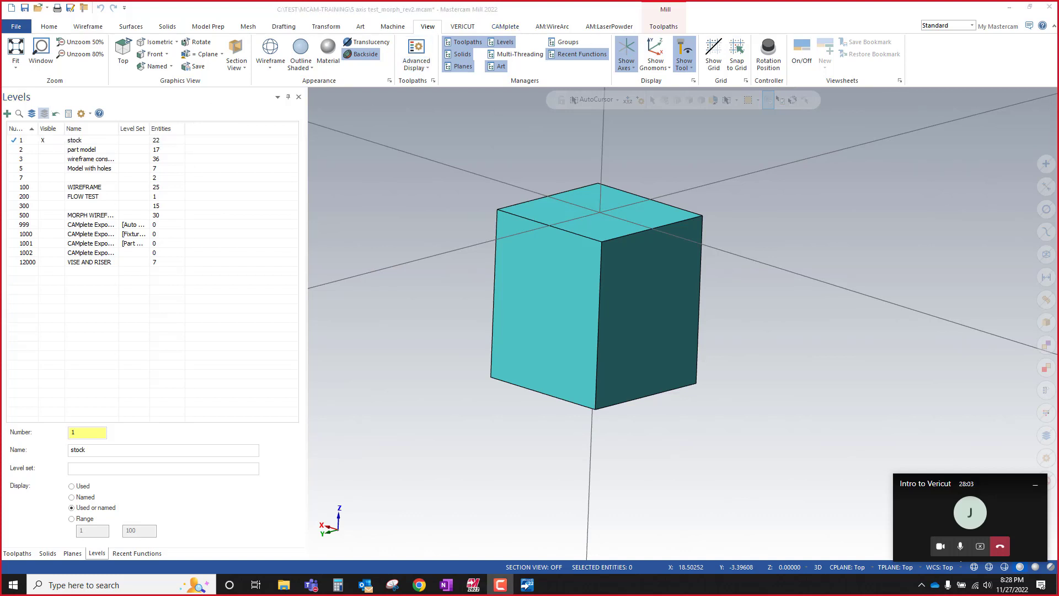
left_click(49, 26)
left_click(628, 66)
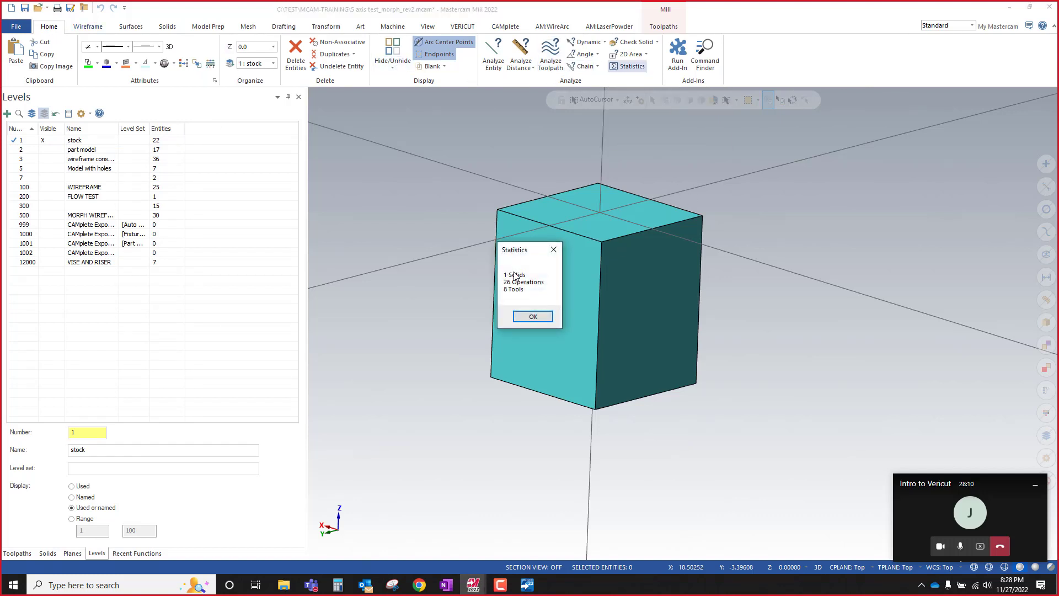
left_click(532, 315)
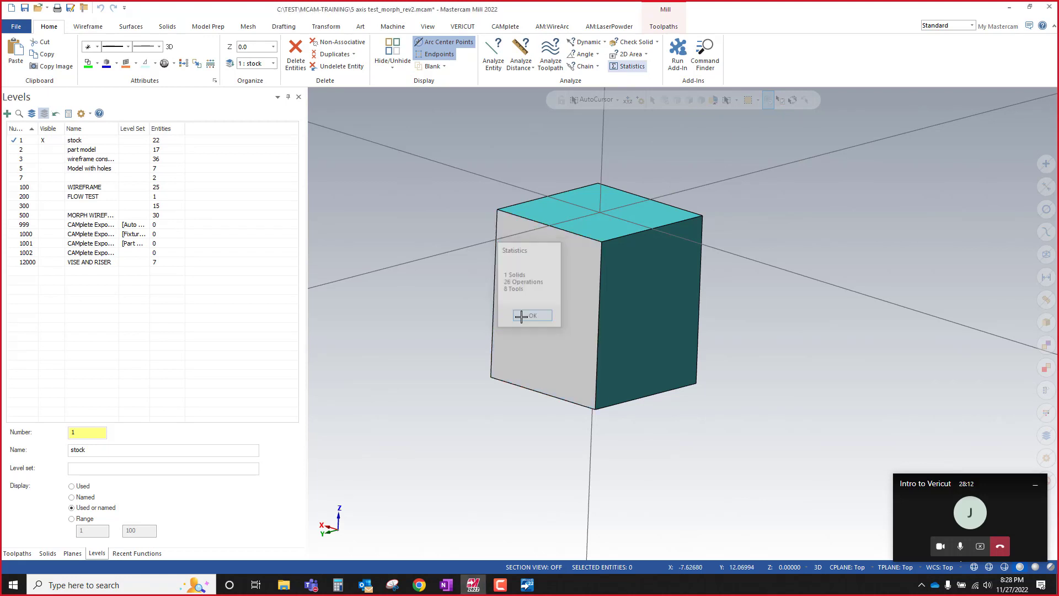
left_click(157, 143)
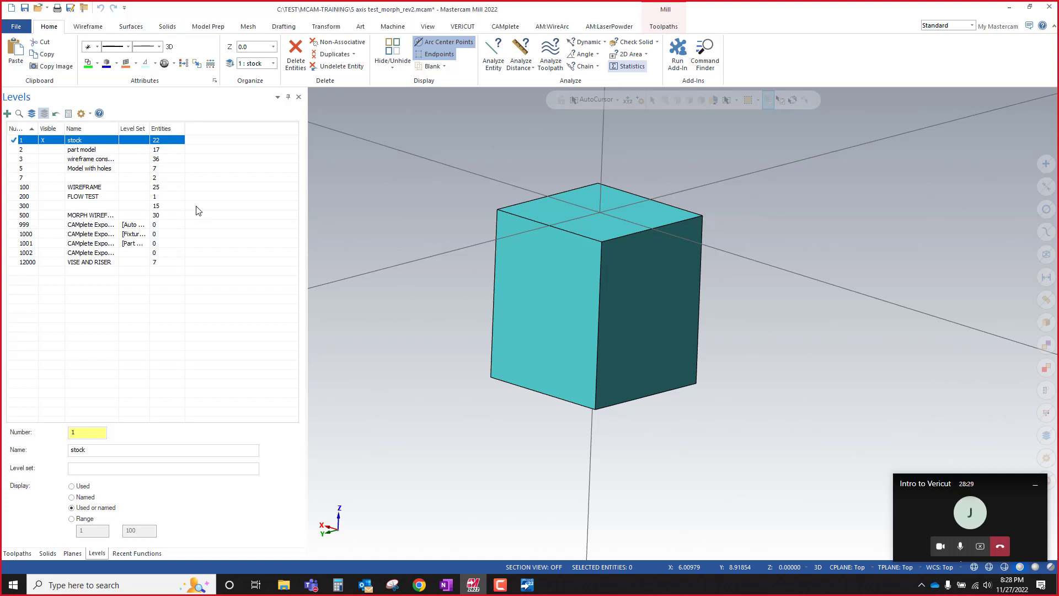
Step: Move the stock block solid to level 10, named STOCK SOLID, with the level's visibility forced off
left_click(546, 284)
right_click(707, 190)
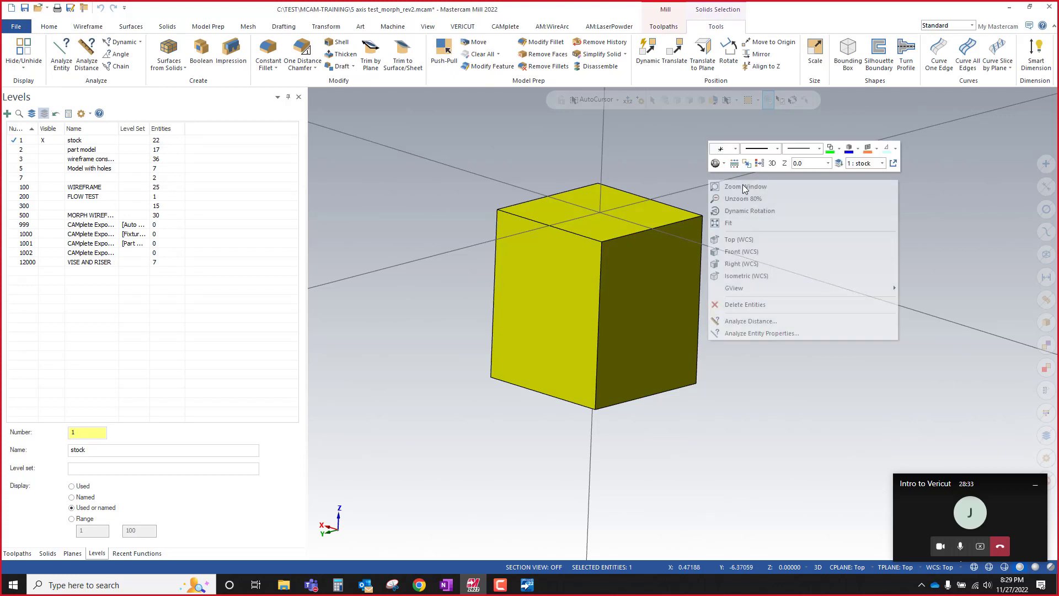
left_click(837, 166)
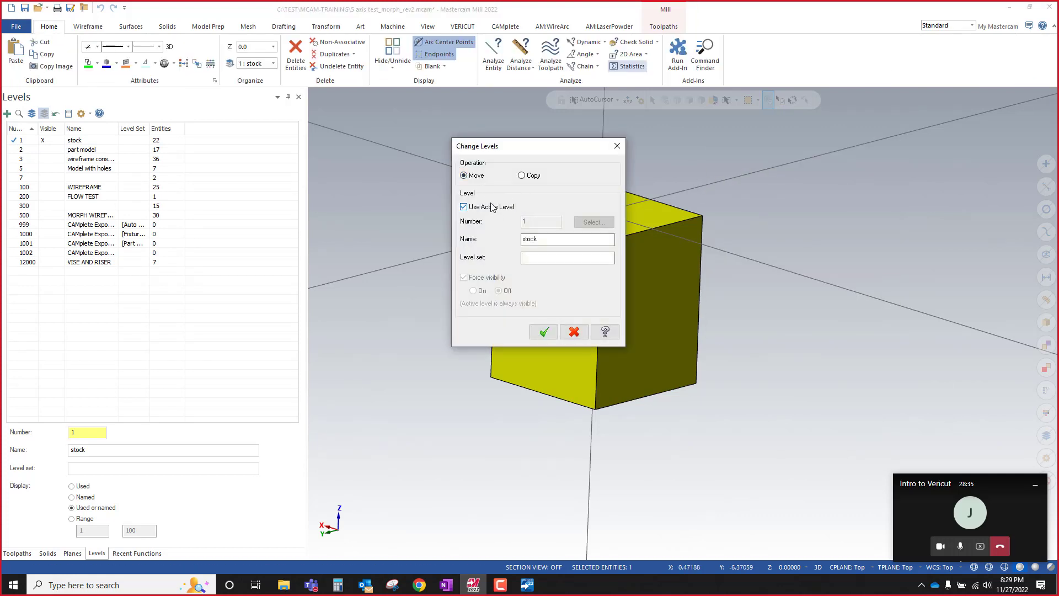
left_click(491, 207)
left_click(533, 221)
type("0")
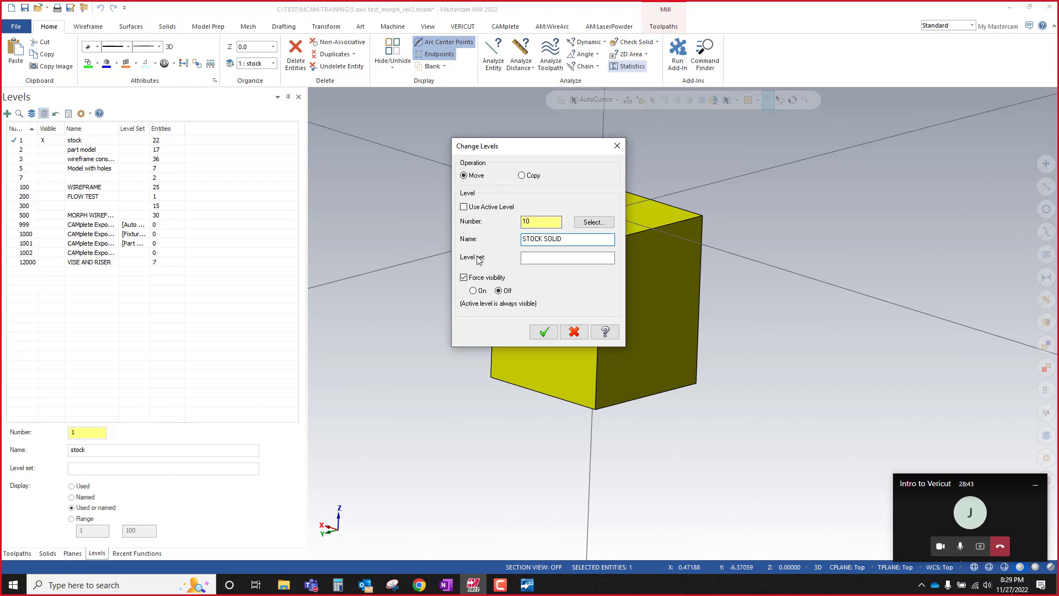
left_click(545, 331)
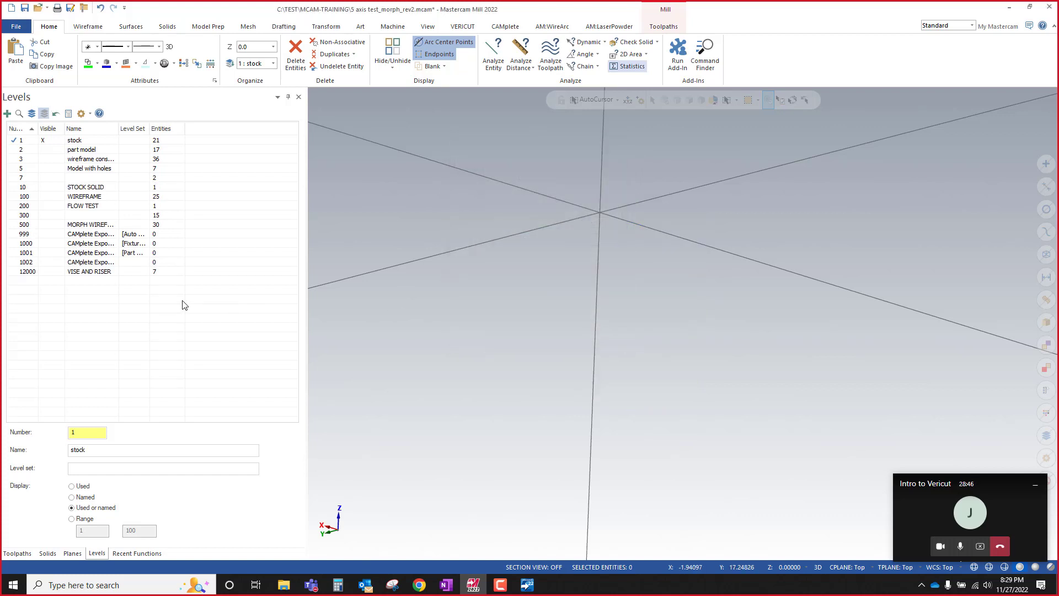
Step: Check the solid on level 10, then make level 2 (part model) active and hide the stock and STOCK SOLID levels
left_click(22, 187)
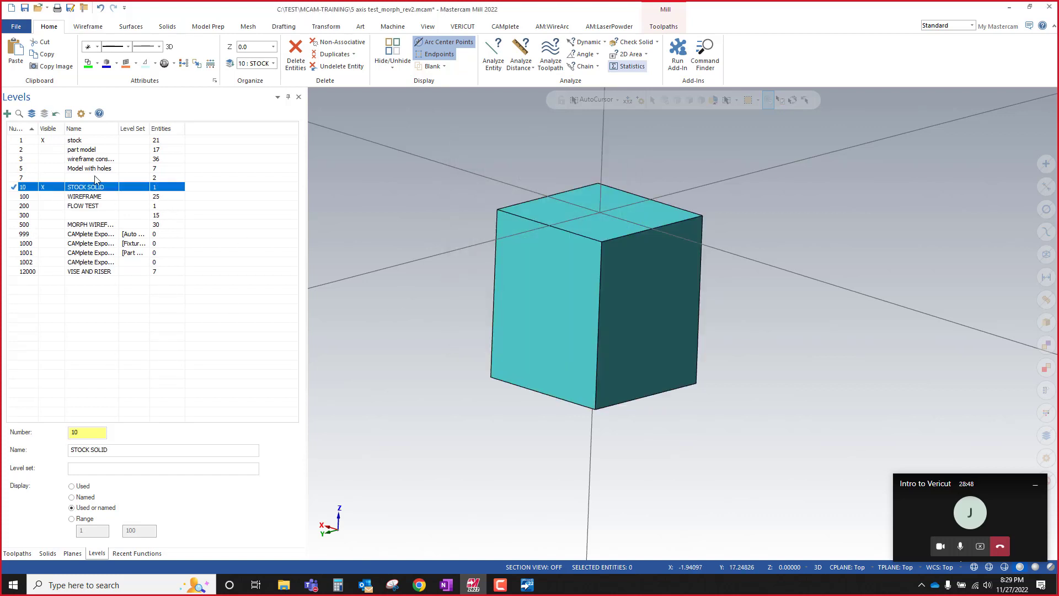
left_click(78, 143)
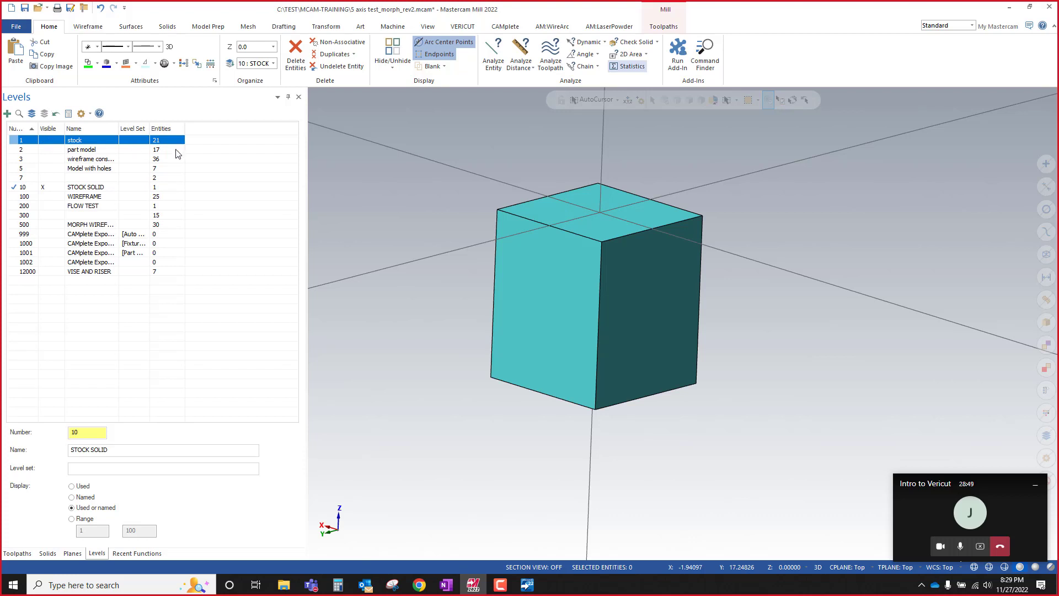
left_click(23, 149)
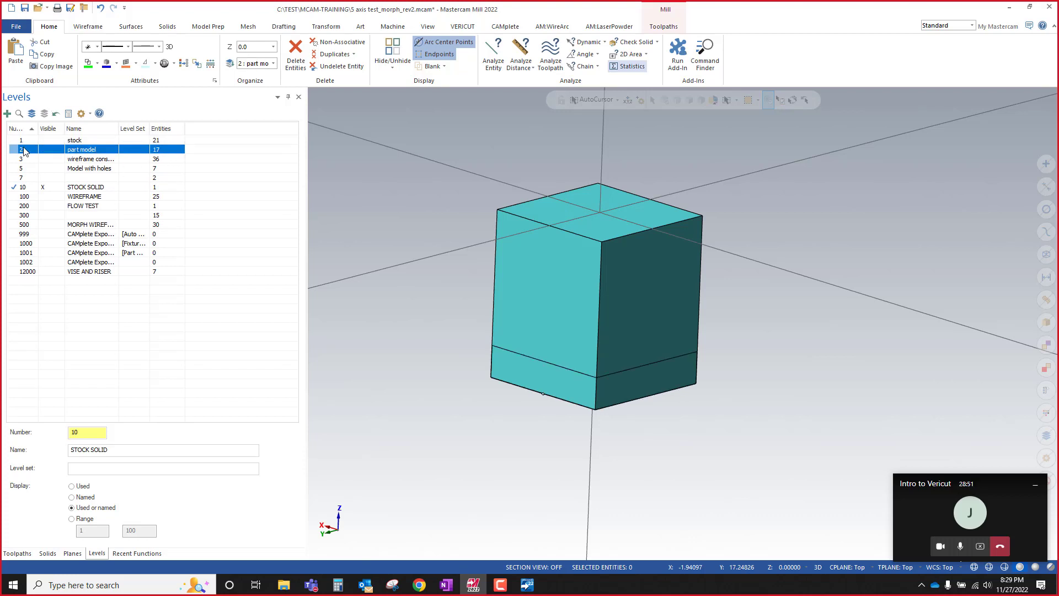
left_click(44, 187)
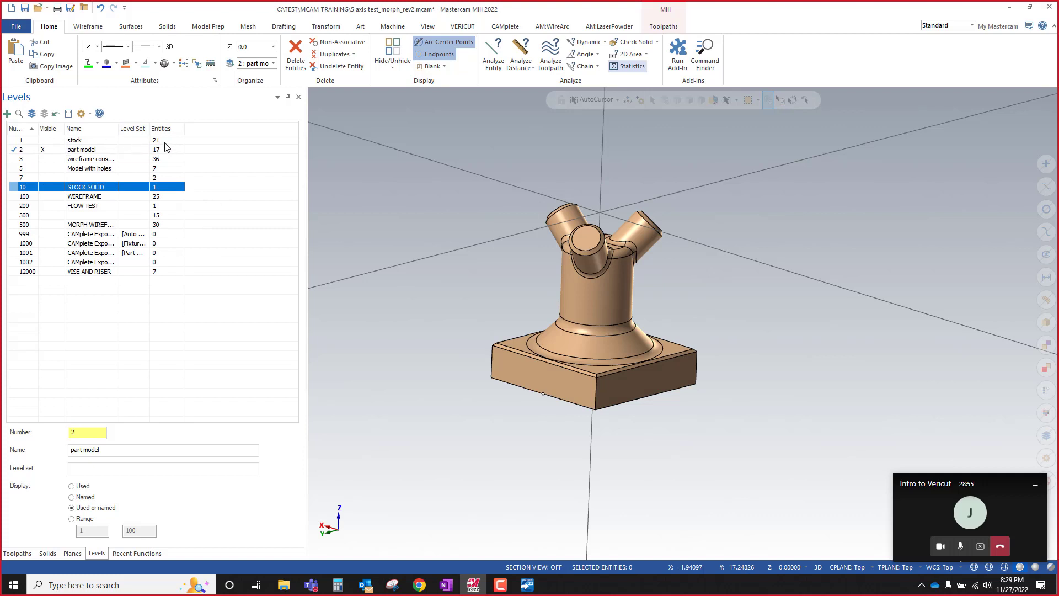
Step: Move the part solid from level 2 to level 12, named DESIGN MODEL, with the level's visibility forced off
scroll(742, 135, "down", 2)
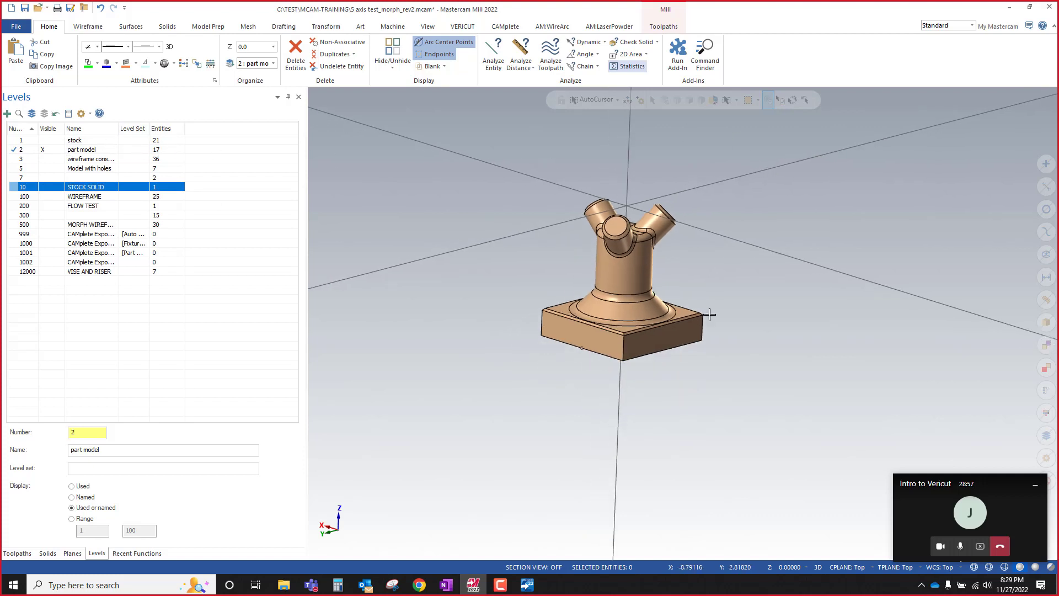
left_click(607, 339)
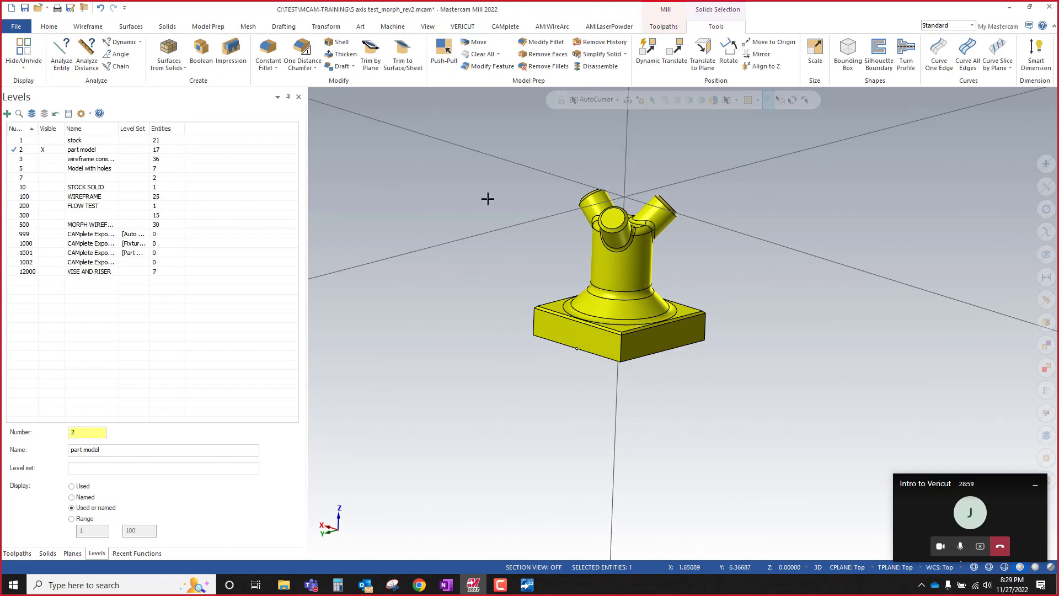
right_click(454, 174)
left_click(584, 159)
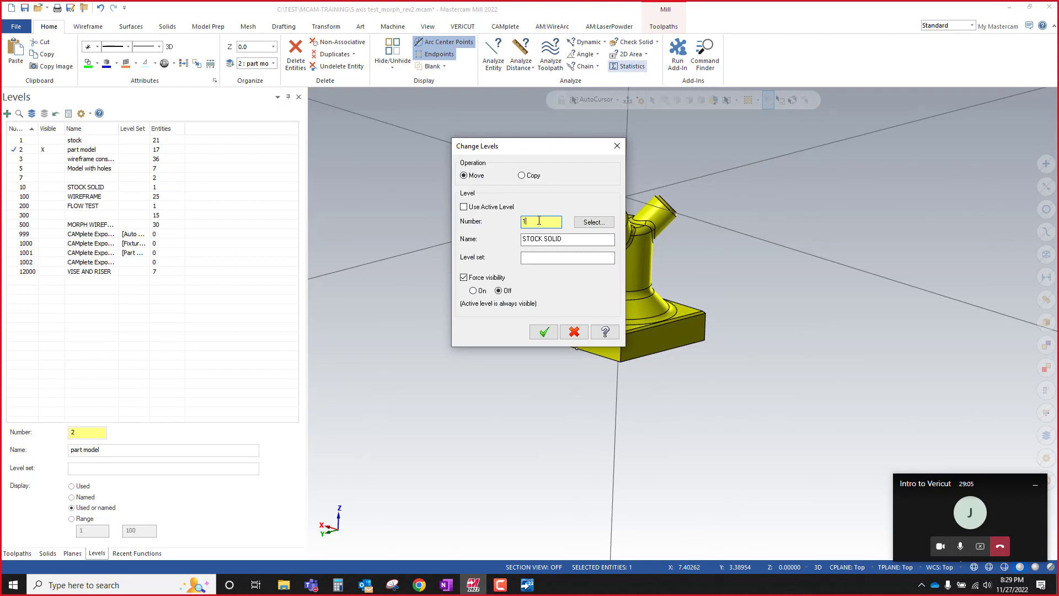
type("2")
key("Tab")
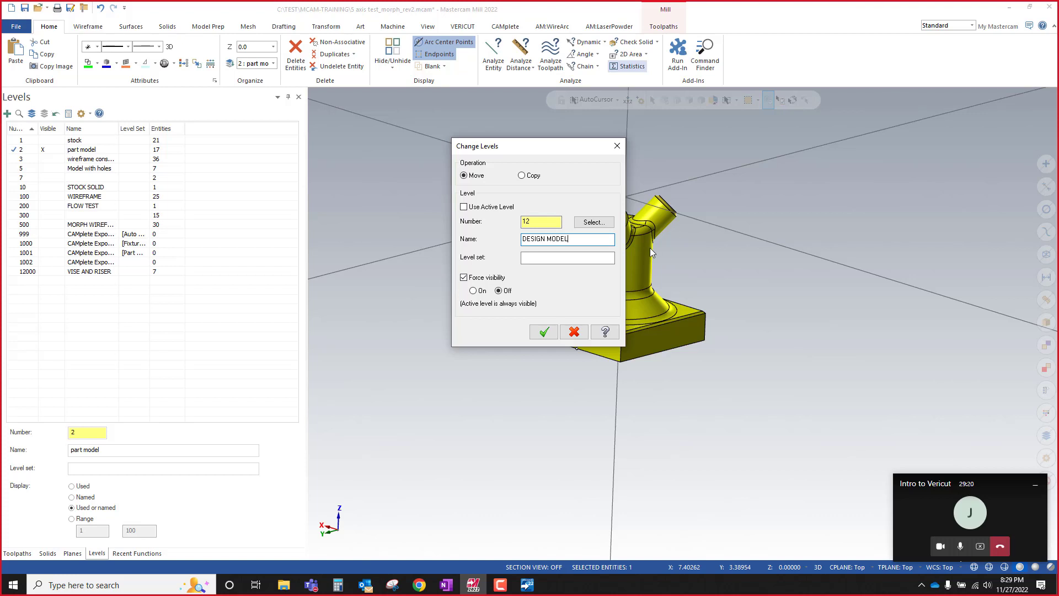
left_click(544, 333)
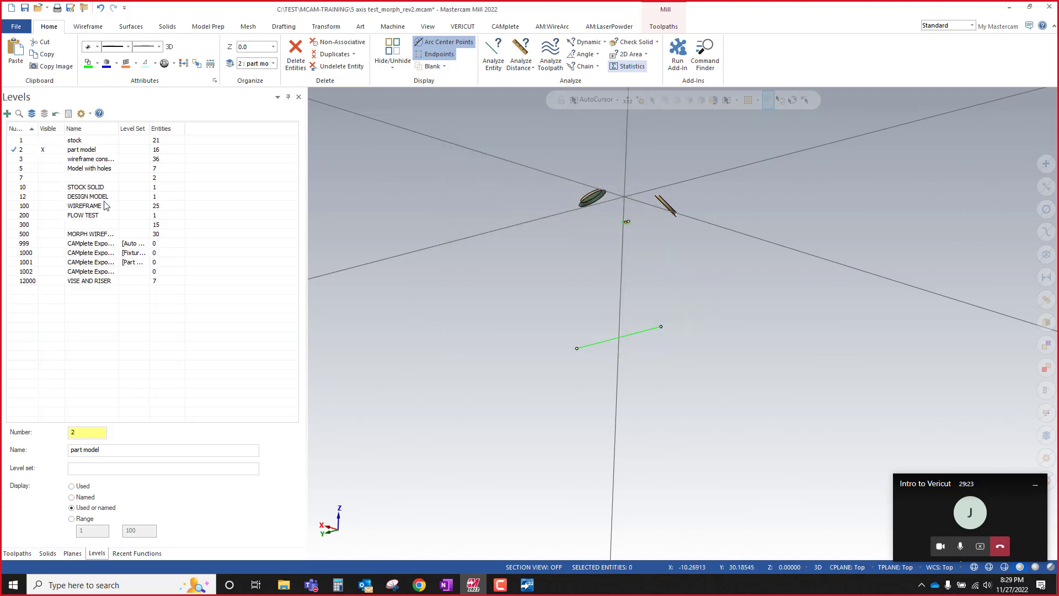
Step: Show the VISE AND RISER level, make level 12 (DESIGN MODEL) active, and hide level 2 (part model)
left_click(51, 281)
scroll(595, 179, "down", 1)
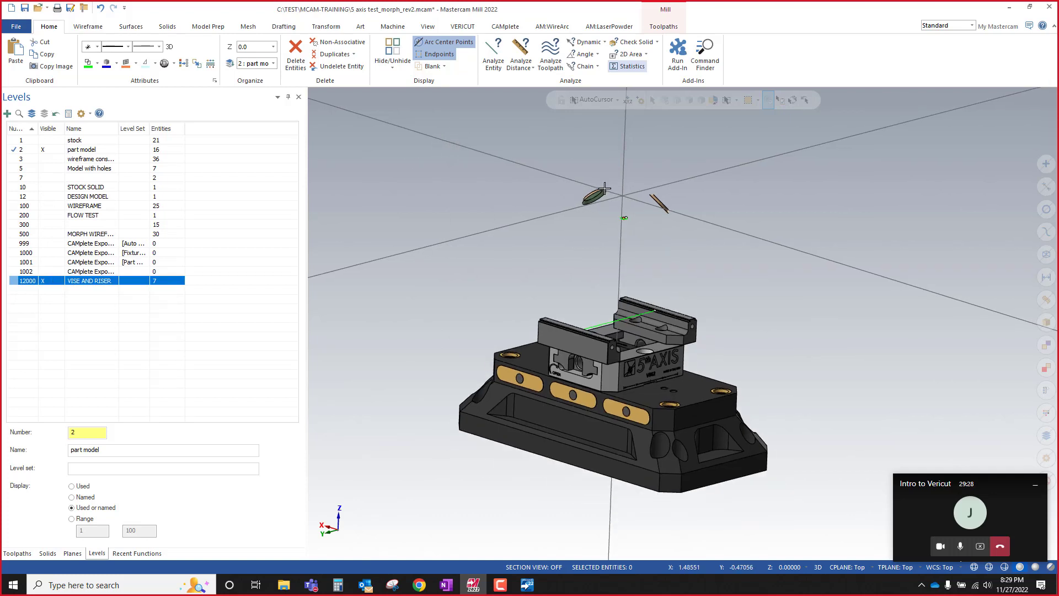
left_click(25, 197)
left_click(43, 149)
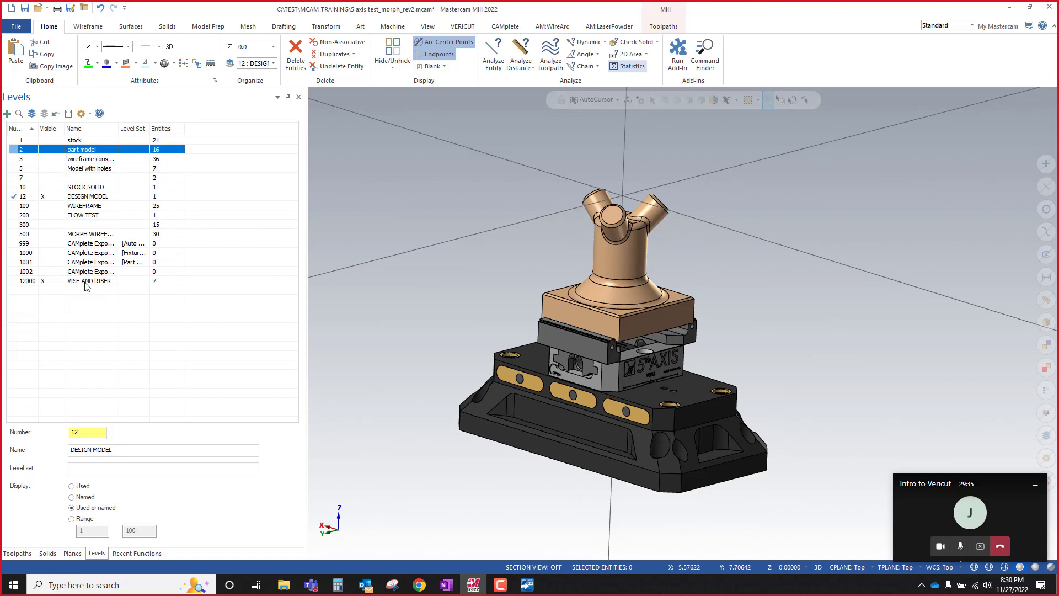
Step: Make level 12000 (VISE AND RISER) active and hide the DESIGN MODEL level
left_click(28, 281)
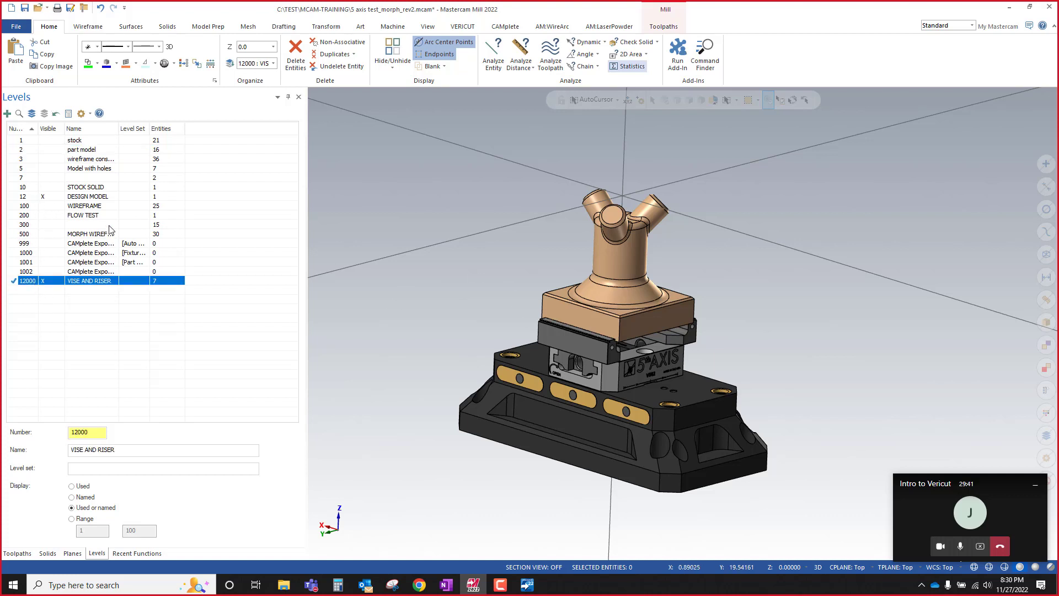
left_click(34, 196)
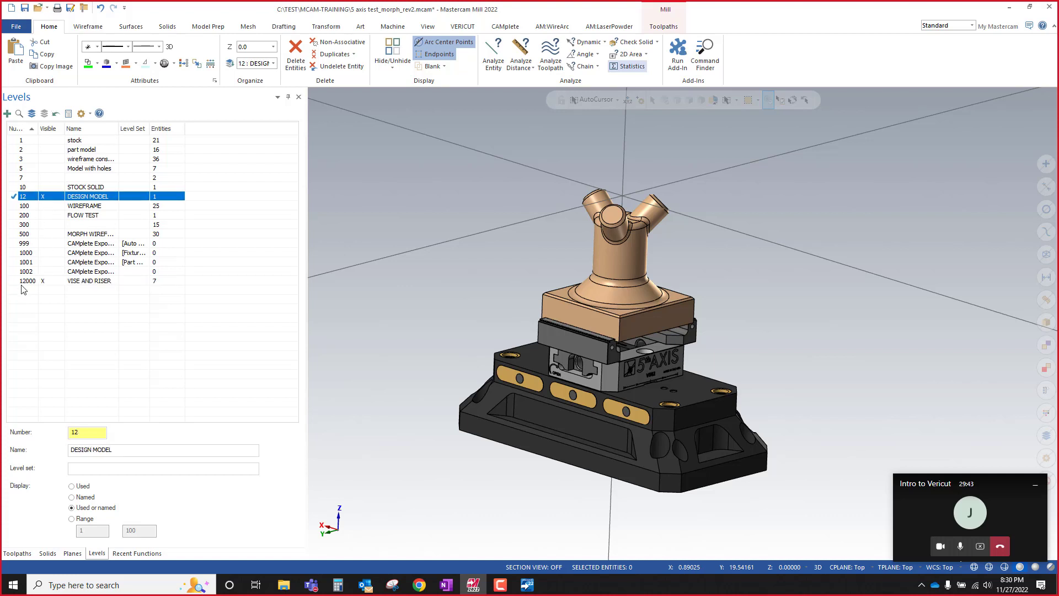
left_click(23, 281)
left_click(43, 196)
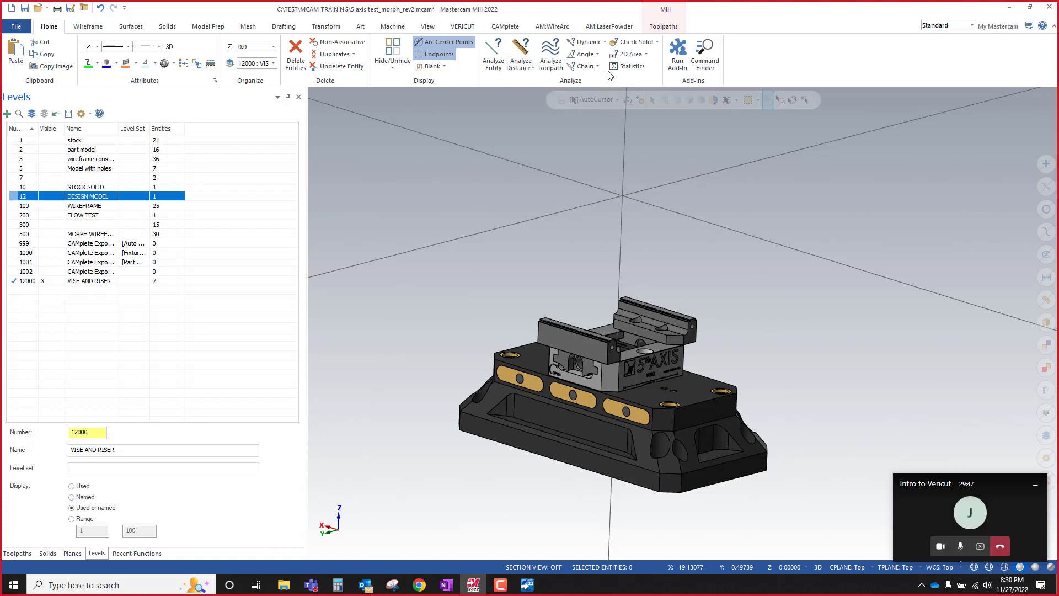
Step: Check the entity statistics of the visible fixture, select its riser and vise solids to verify them, and clear the selection
left_click(629, 66)
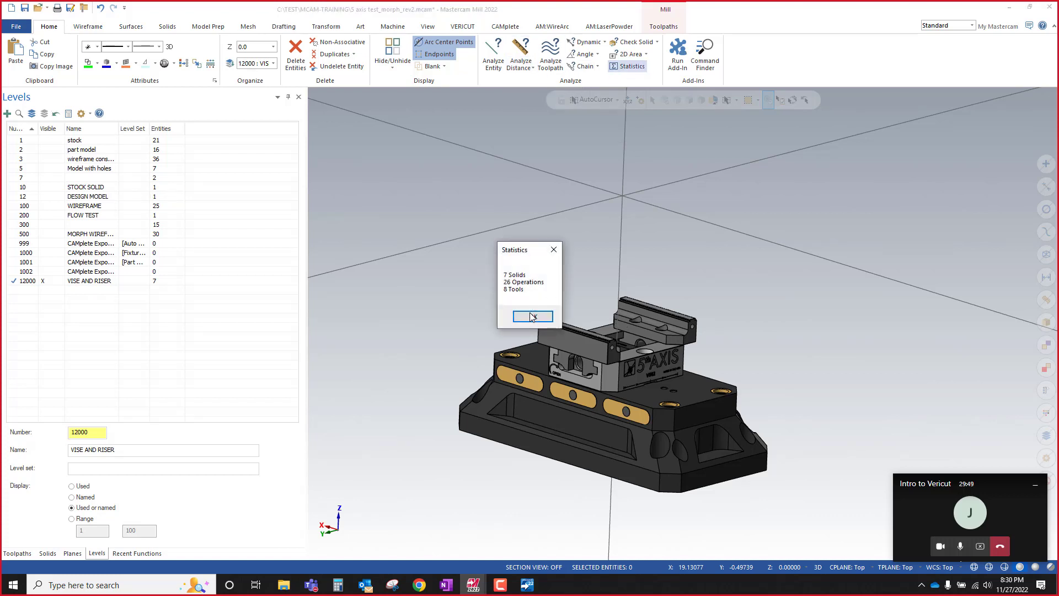
left_click(532, 317)
middle_click_drag(667, 458, 656, 428)
left_click(657, 428)
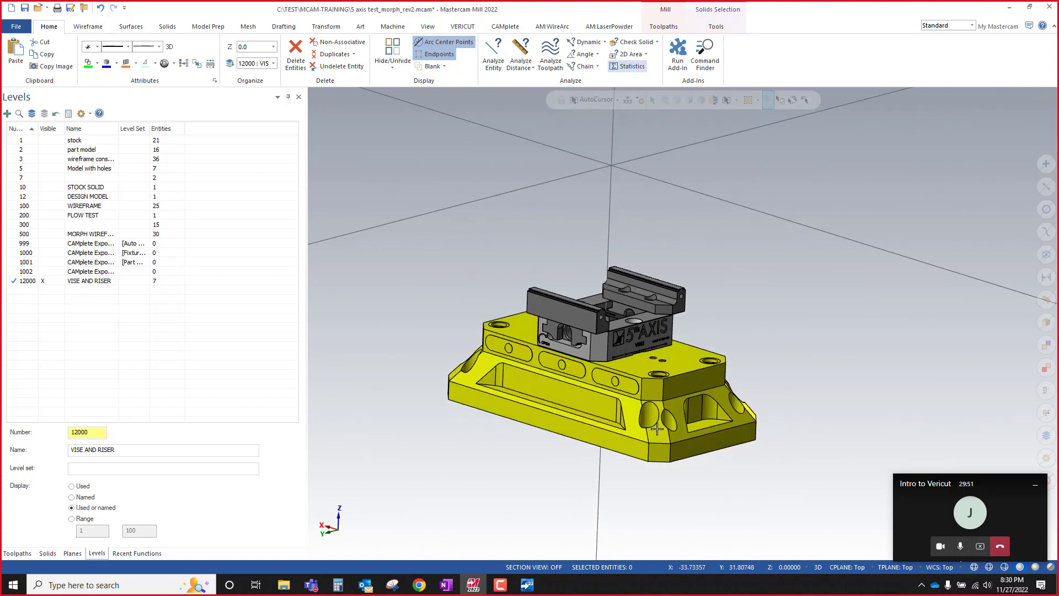
scroll(644, 366, "up", 3)
mouse_move(643, 366)
middle_mouse_down()
mouse_move(624, 402)
mouse_move(614, 306)
middle_mouse_up()
left_click(614, 304)
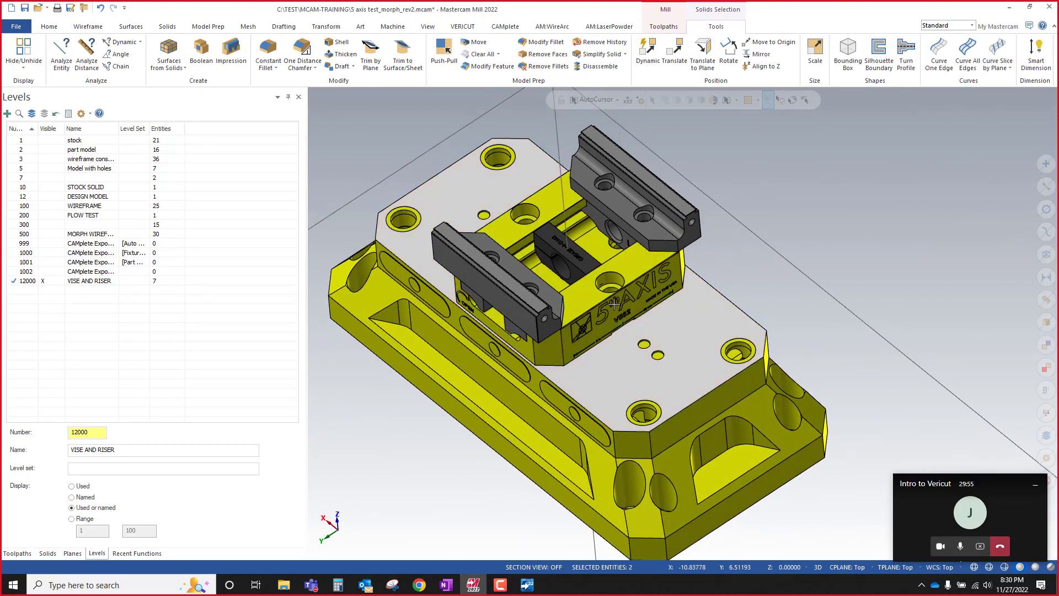
left_click(572, 252)
left_click(625, 219)
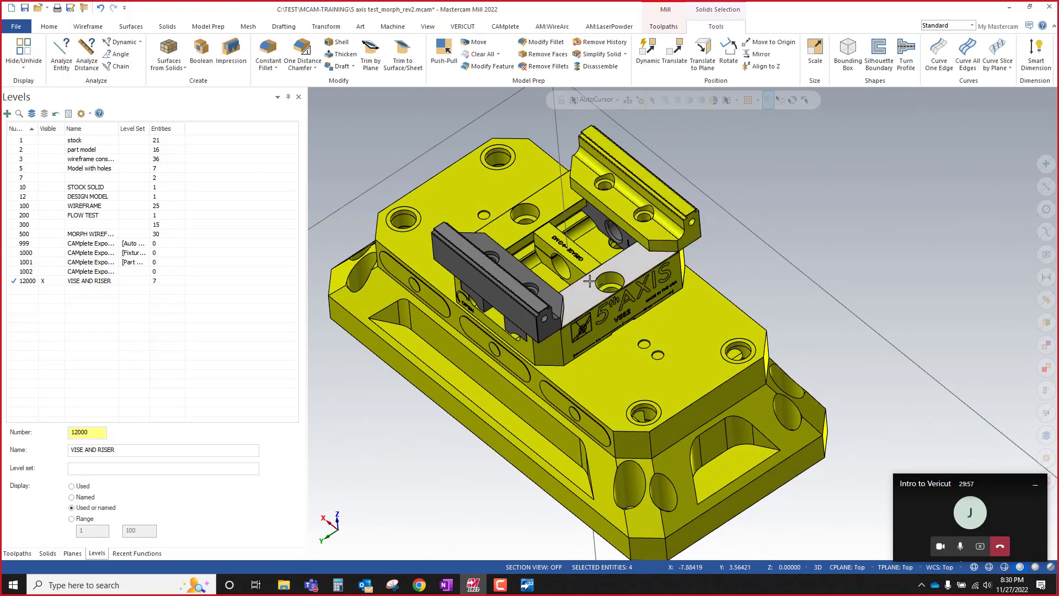
left_click(537, 293)
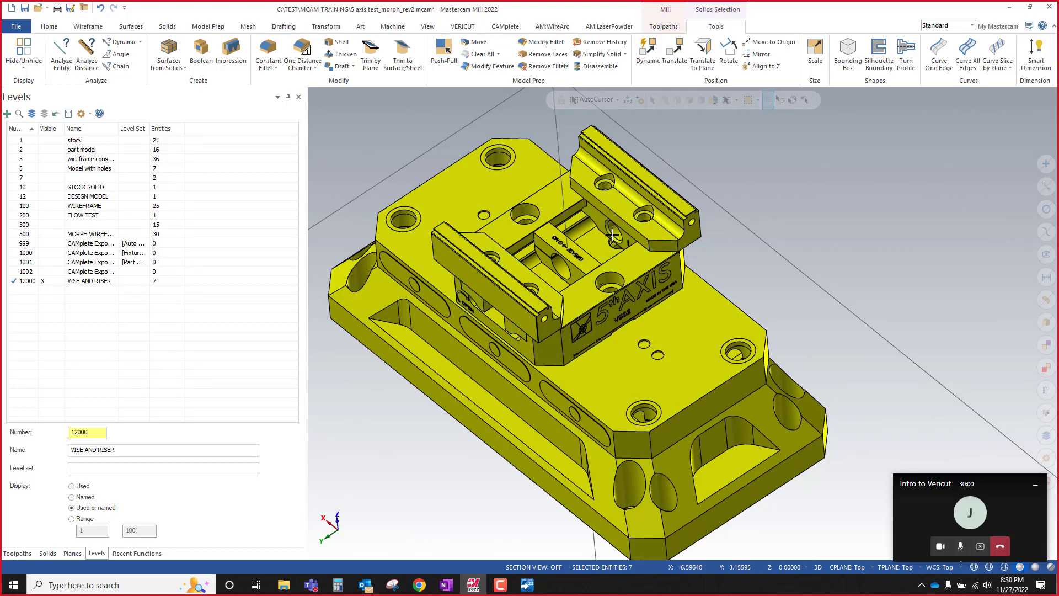
middle_click_drag(612, 236, 614, 311)
scroll(584, 318, "up", 6)
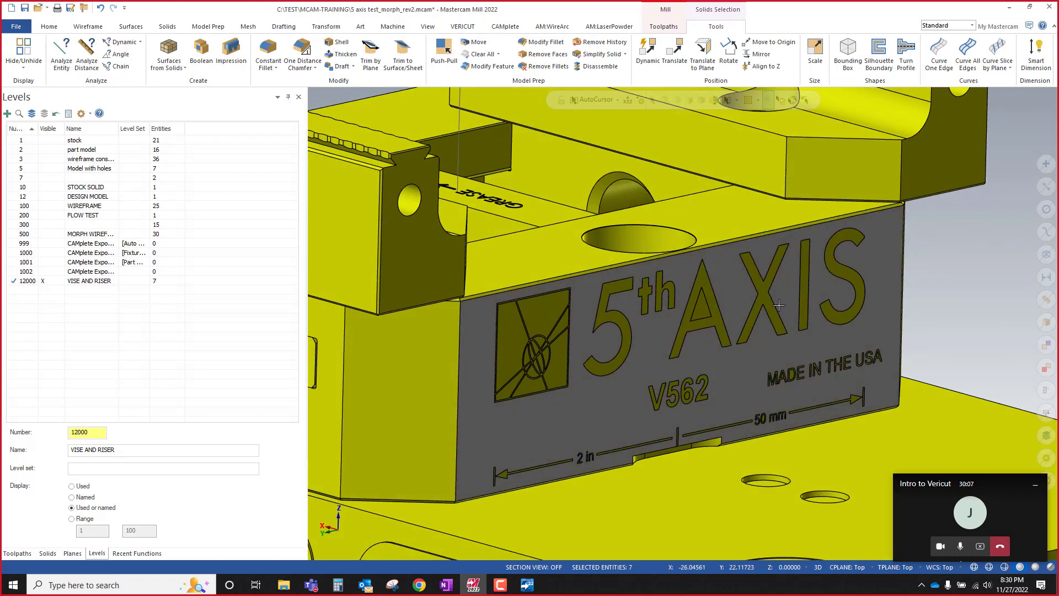
scroll(568, 350, "down", 6)
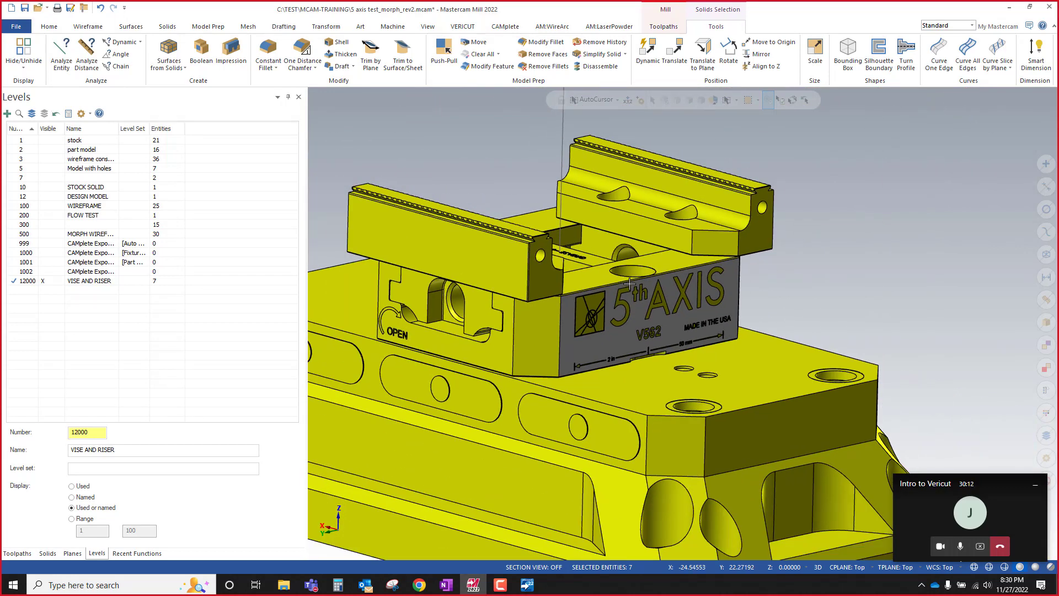
key("Escape")
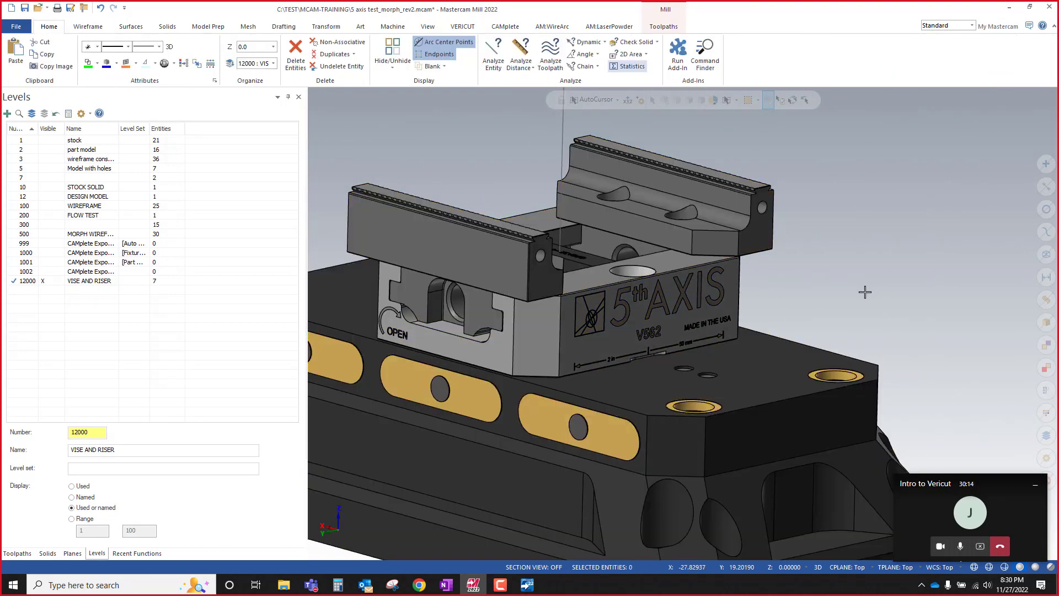
Step: Select the vise body, examine its engraved logo and lettering up close, and clear the selection
scroll(521, 276, "down", 1)
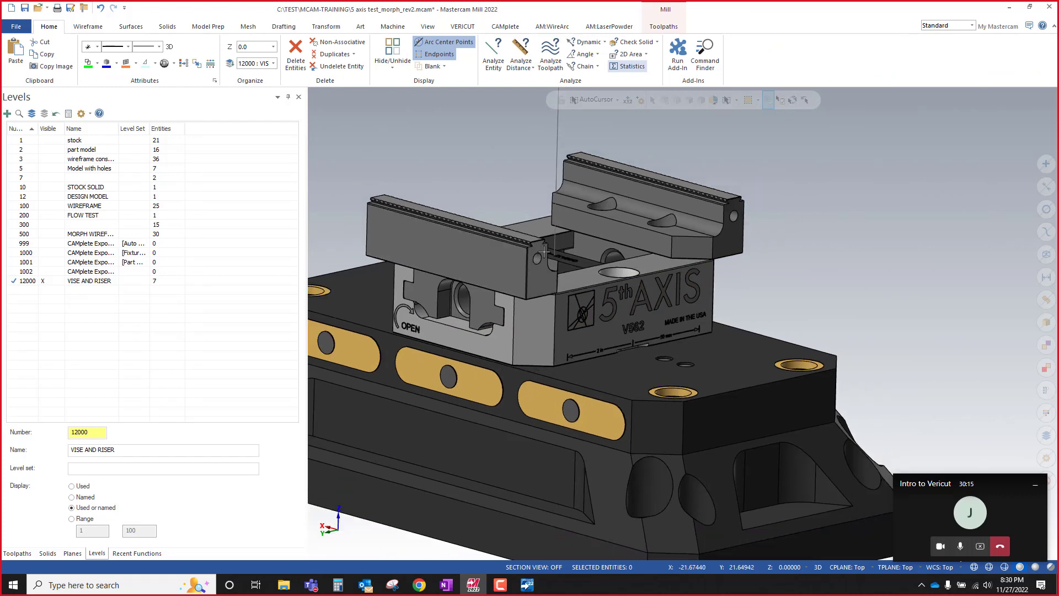
scroll(543, 254, "up", 5)
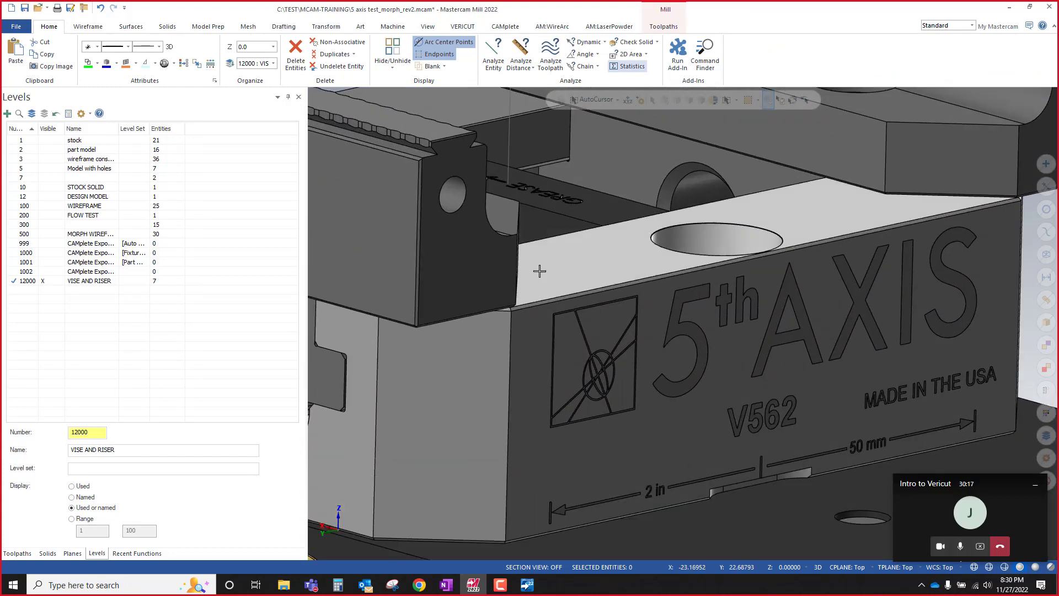
scroll(539, 270, "down", 5)
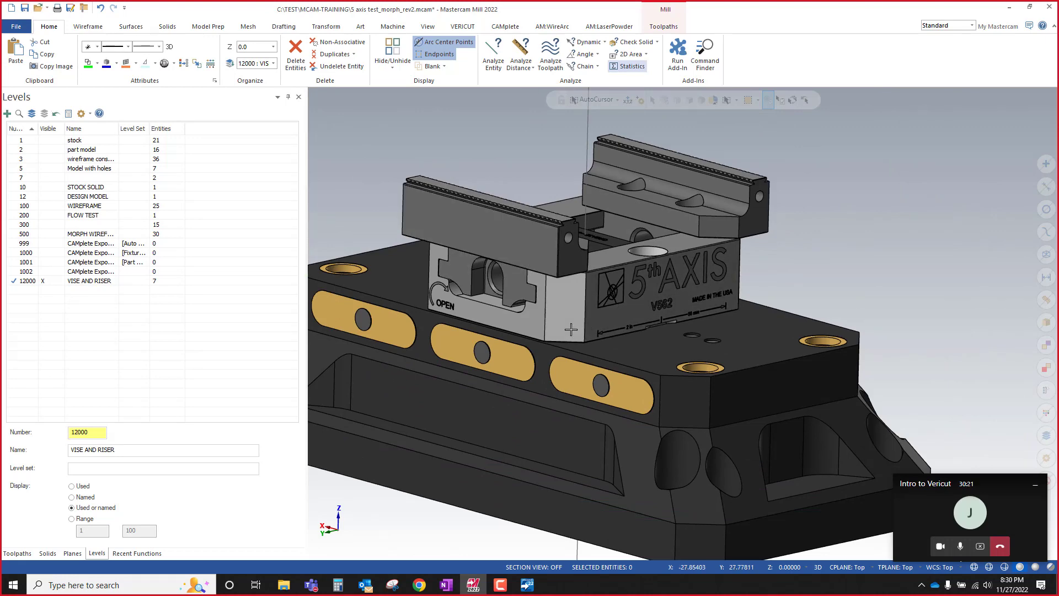
left_click(590, 322)
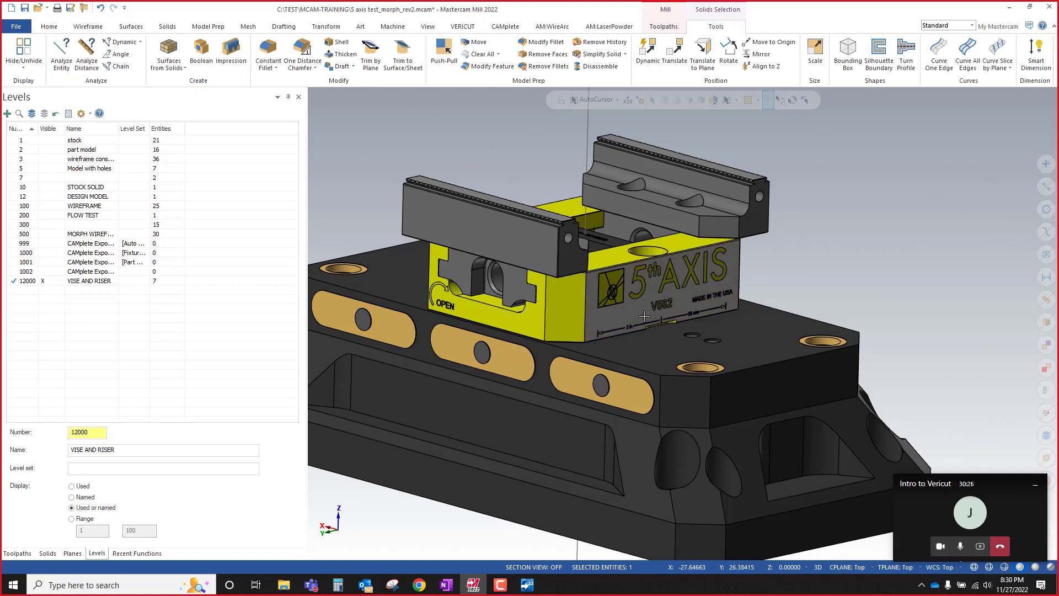
scroll(587, 282, "up", 5)
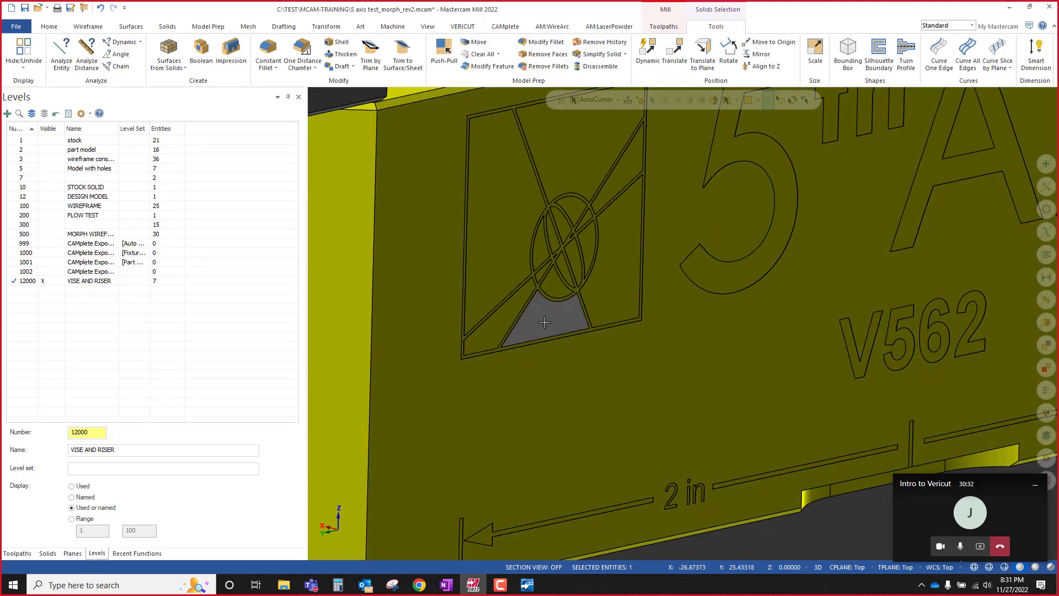
scroll(545, 346, "up", 5)
scroll(545, 346, "up", 2)
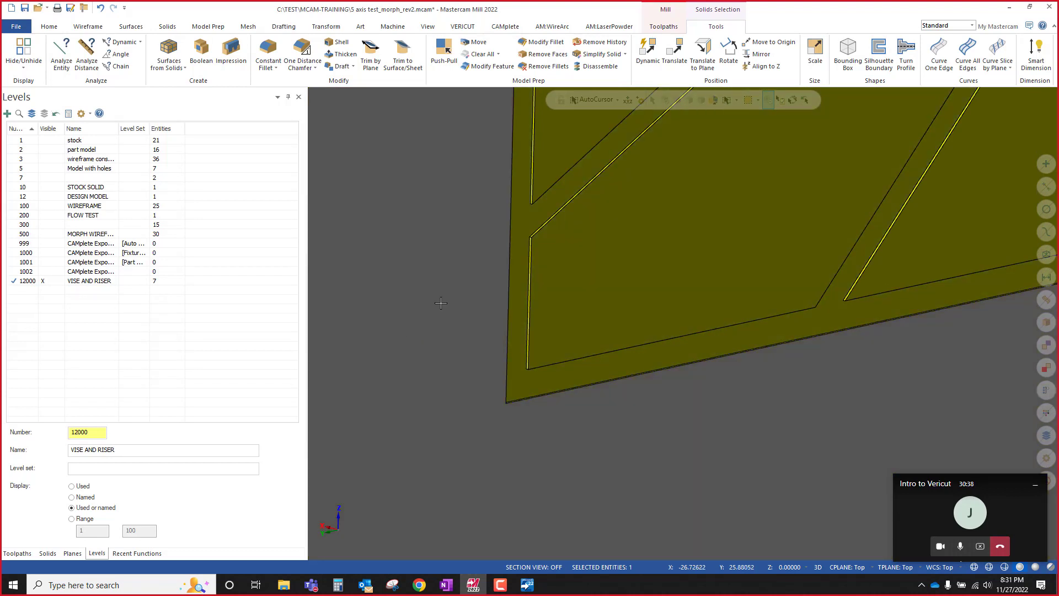
scroll(440, 303, "down", 3)
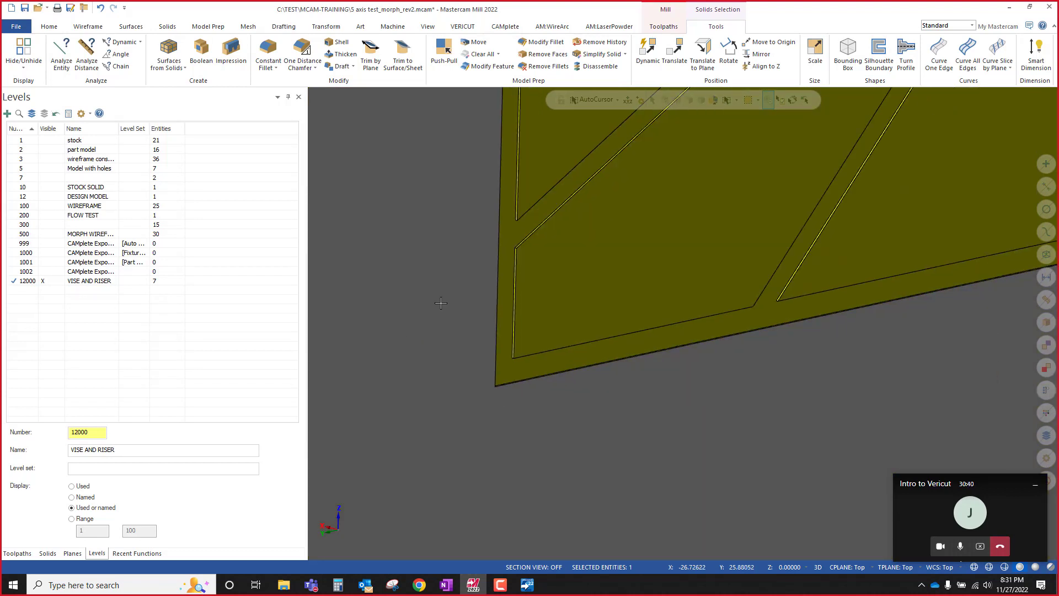
scroll(613, 380, "down", 2)
scroll(613, 380, "down", 8)
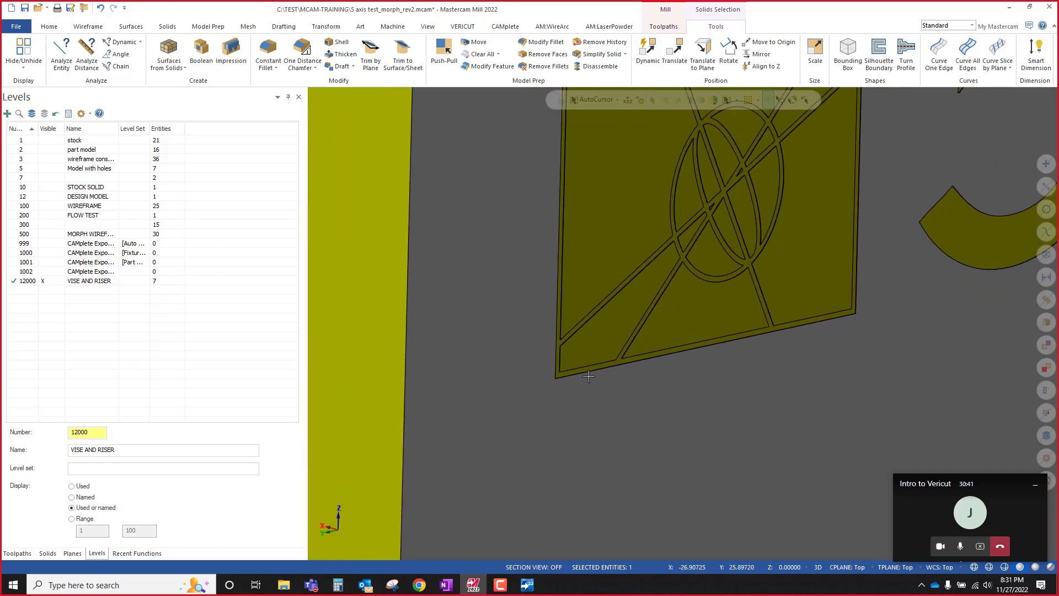
scroll(814, 262, "down", 6)
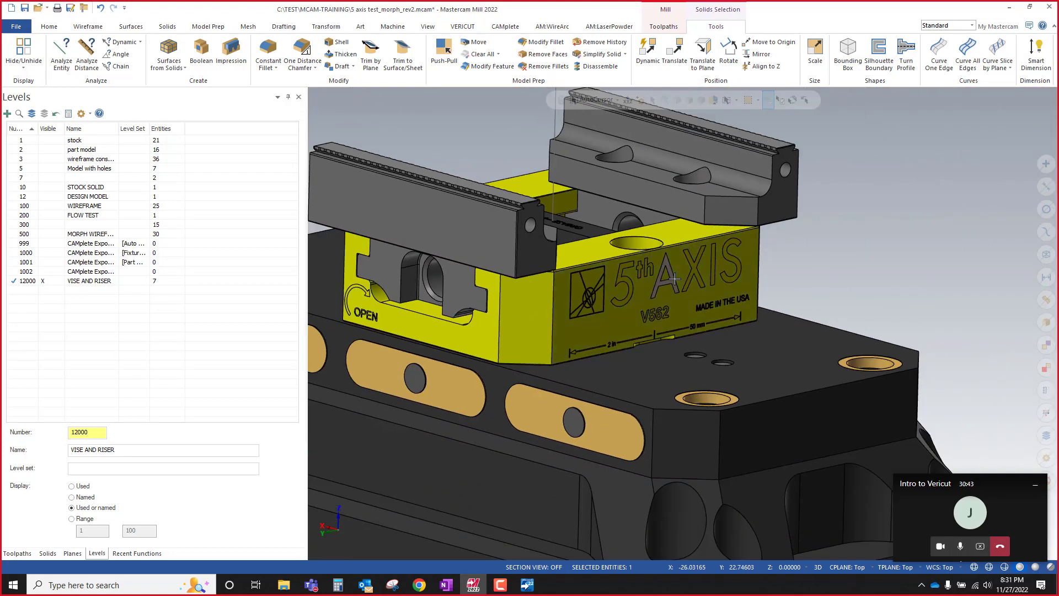
left_click(778, 251)
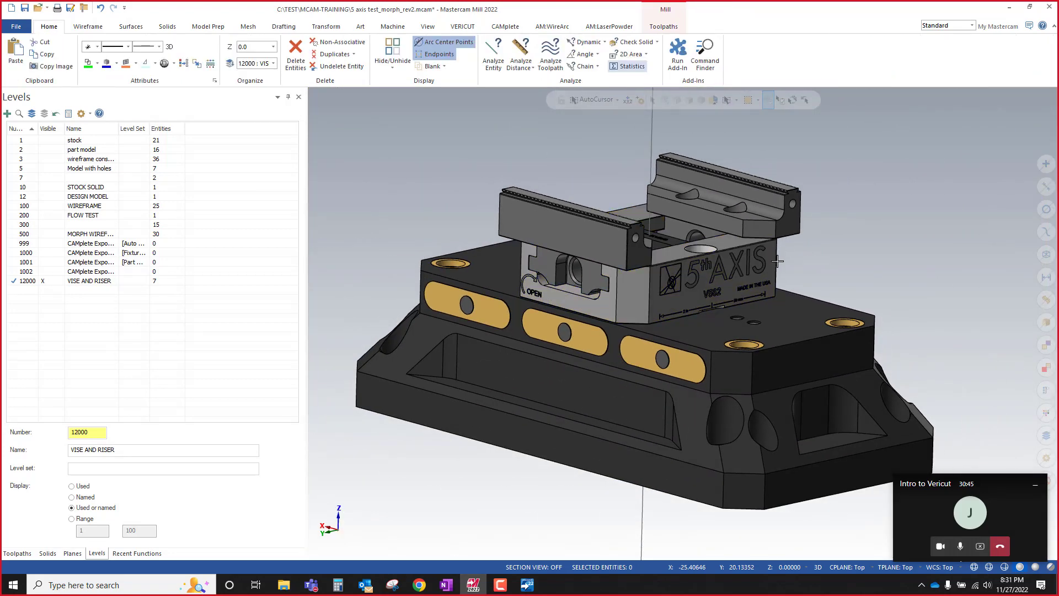
Step: Show the STOCK SOLID and DESIGN MODEL levels with the fixture and check the riser solid under the vise
scroll(708, 363, "down", 4)
mouse_move(708, 362)
middle_mouse_down()
mouse_move(711, 397)
mouse_move(708, 377)
middle_mouse_up()
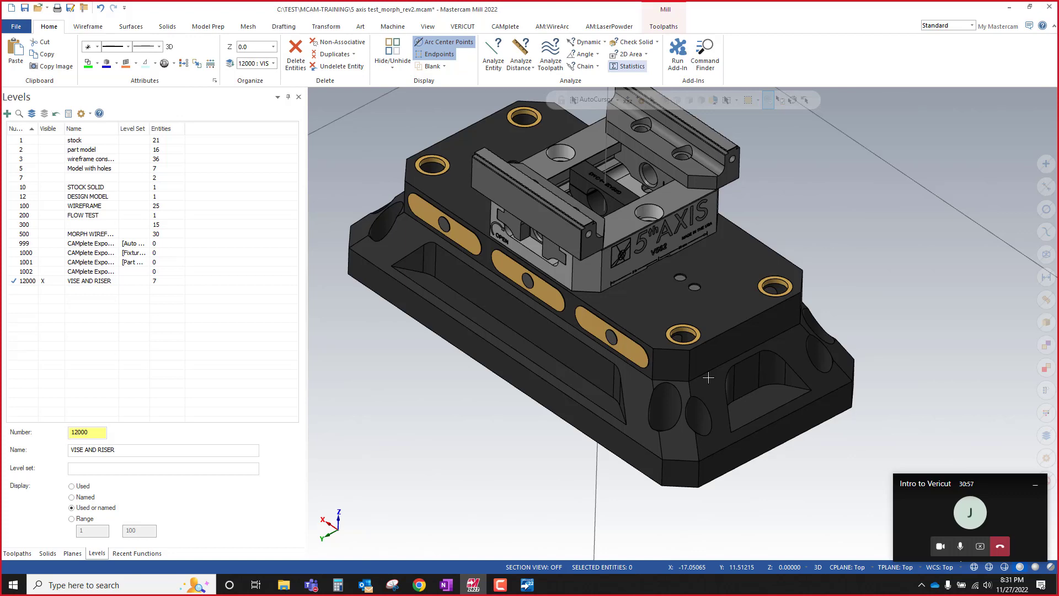
scroll(703, 409, "down", 2)
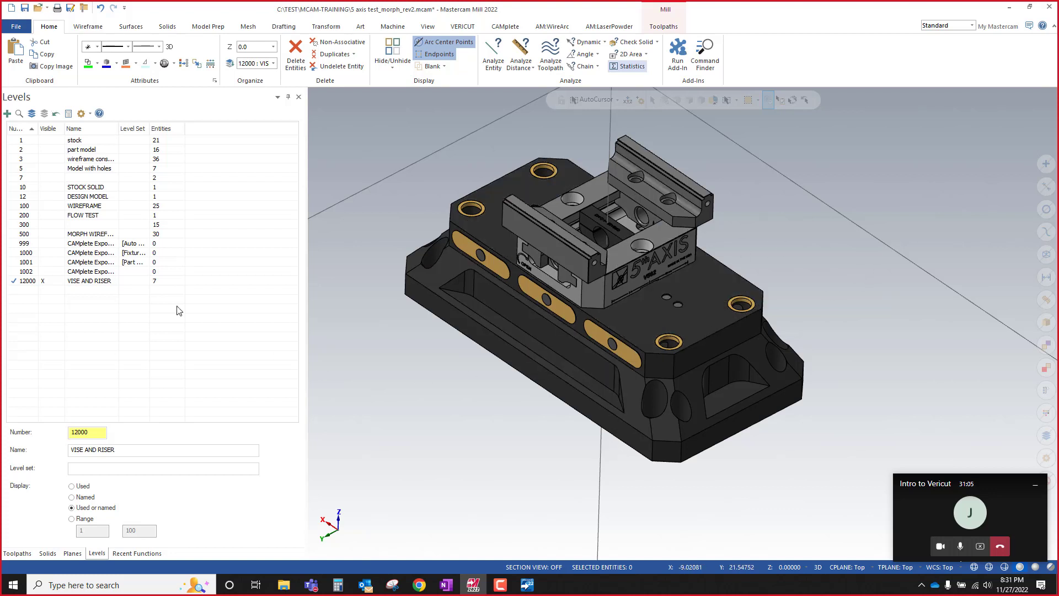
left_click(49, 187)
left_click(48, 196)
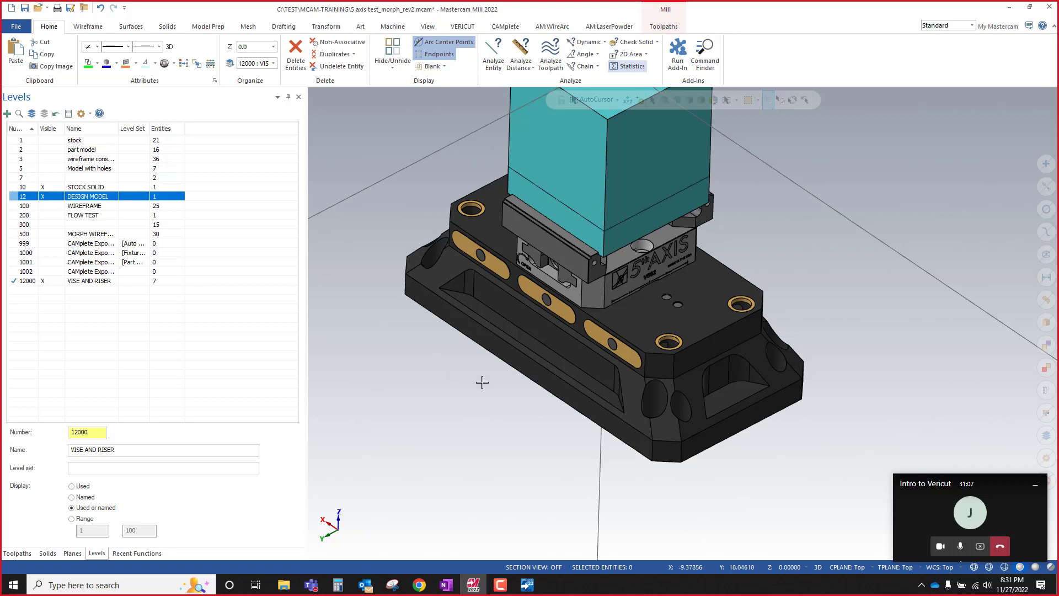
middle_click_drag(482, 380, 538, 467)
scroll(539, 467, "down", 2)
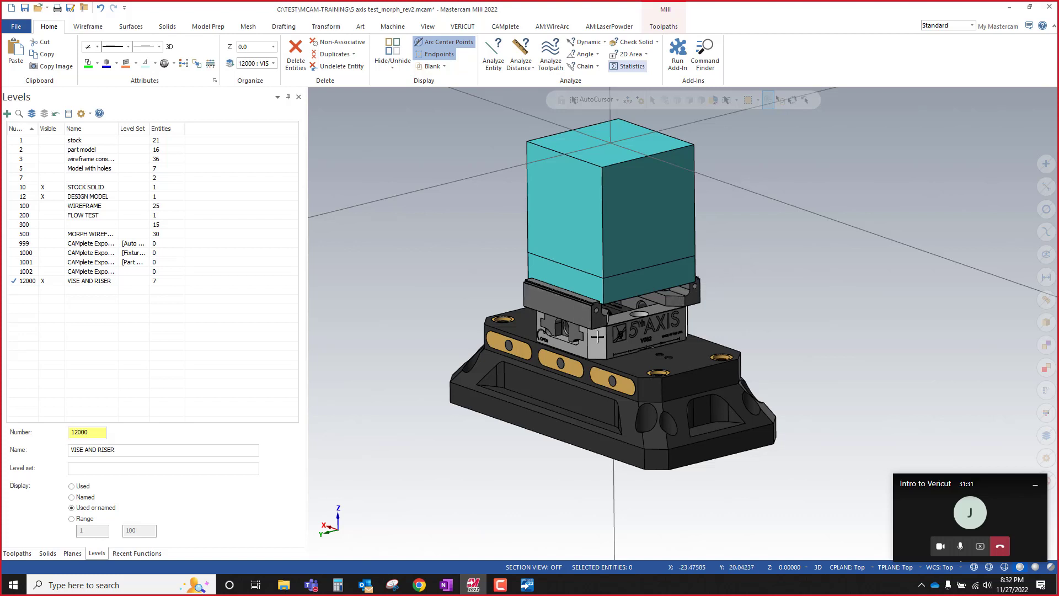
left_click(711, 356)
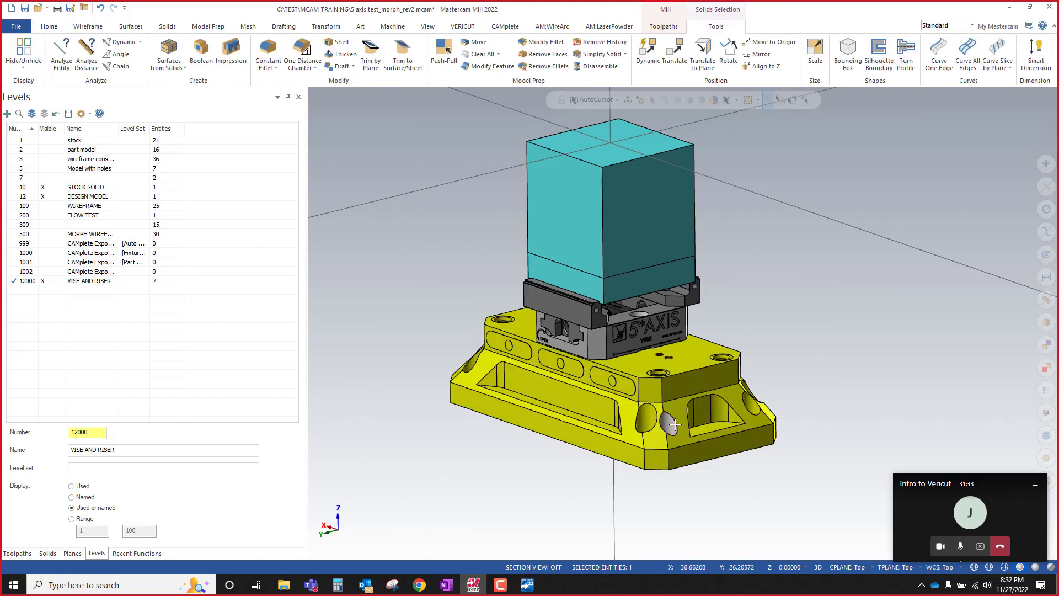
key("Escape")
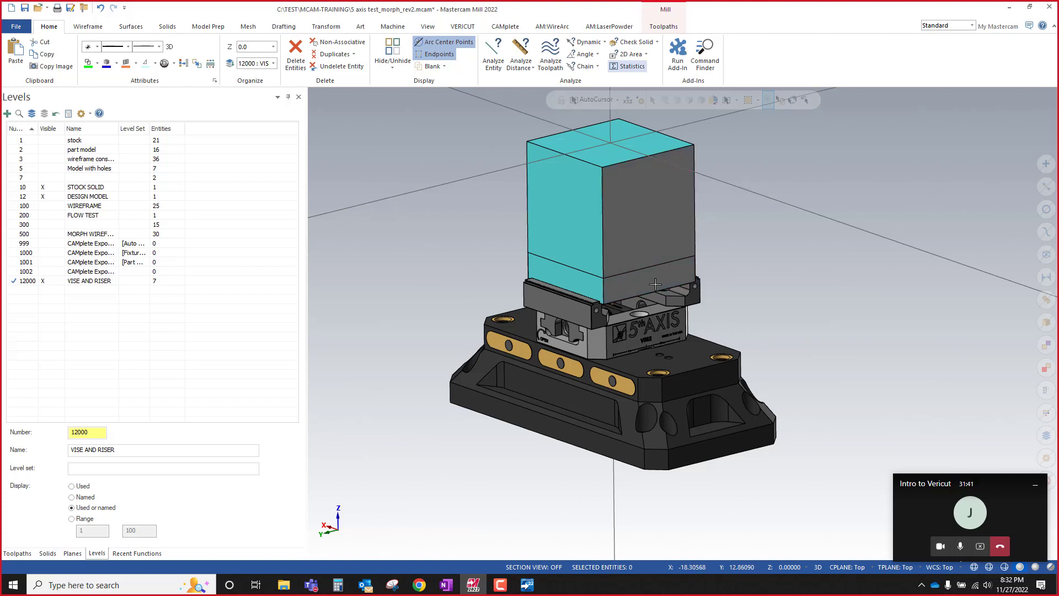
Step: Move the three internal parts inside the vise body to new level 10000 named EXTRA VISE PARTS (NO SIMULATION)
left_click(573, 333)
middle_click_drag(742, 370, 565, 409)
scroll(811, 309, "up", 5)
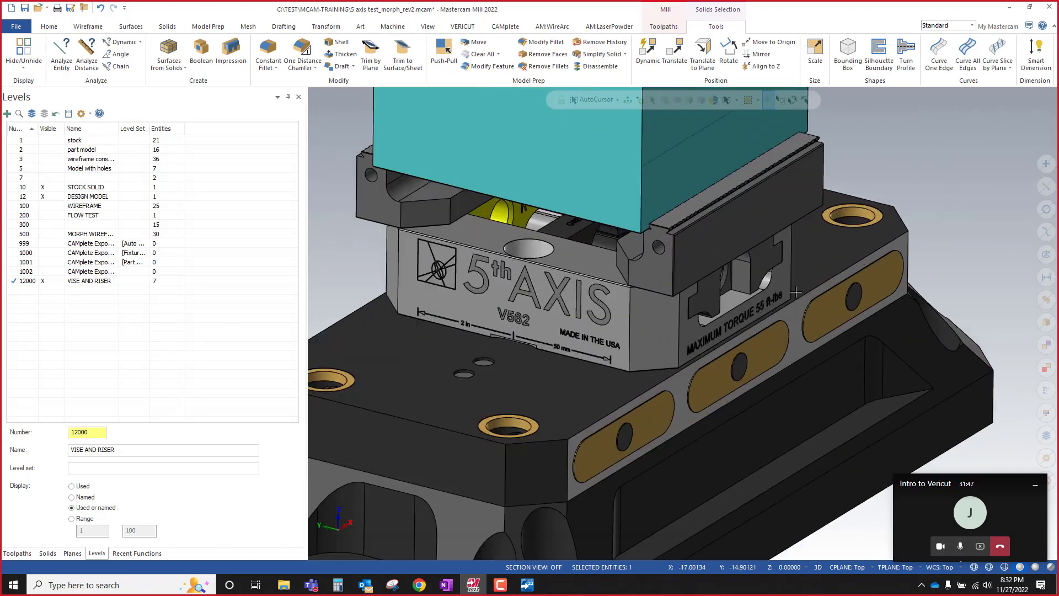
left_click(737, 282)
scroll(710, 314, "down", 2)
scroll(710, 315, "down", 2)
mouse_move(676, 351)
middle_mouse_down()
mouse_move(679, 310)
mouse_move(727, 334)
mouse_move(763, 316)
mouse_move(804, 324)
mouse_move(754, 329)
mouse_move(772, 309)
mouse_move(692, 310)
middle_mouse_up()
scroll(689, 310, "up", 2)
scroll(689, 310, "up", 3)
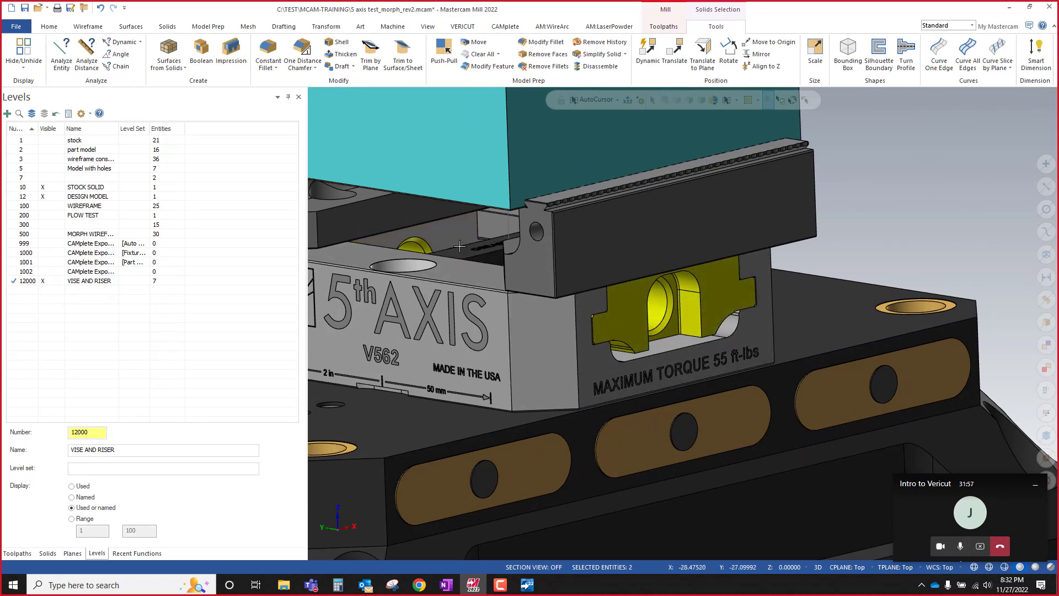
scroll(653, 331, "down", 3)
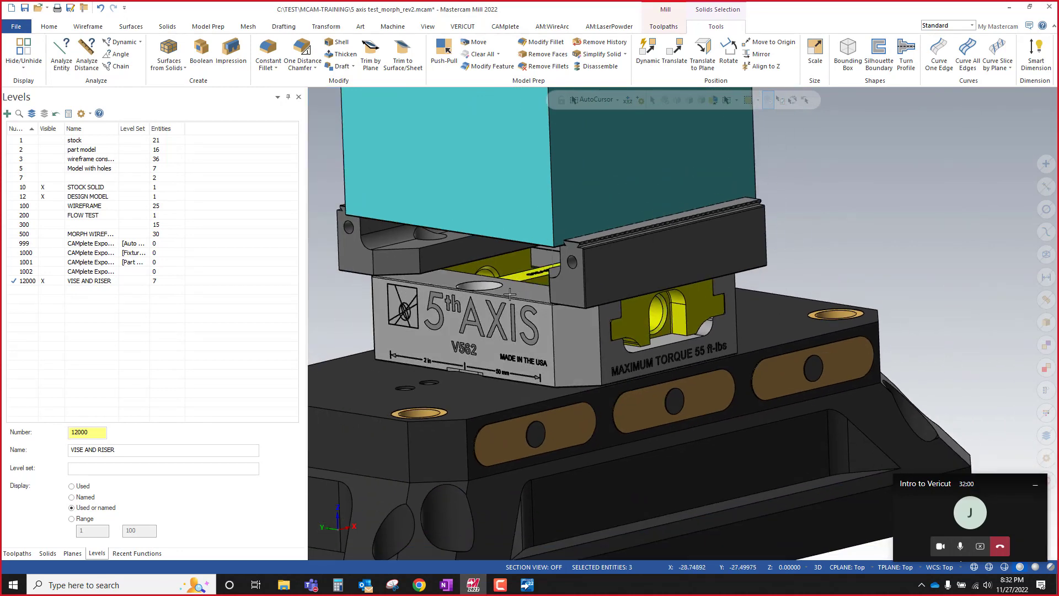
middle_click_drag(520, 281, 690, 303)
scroll(690, 302, "down", 3)
middle_click_drag(498, 314, 514, 297)
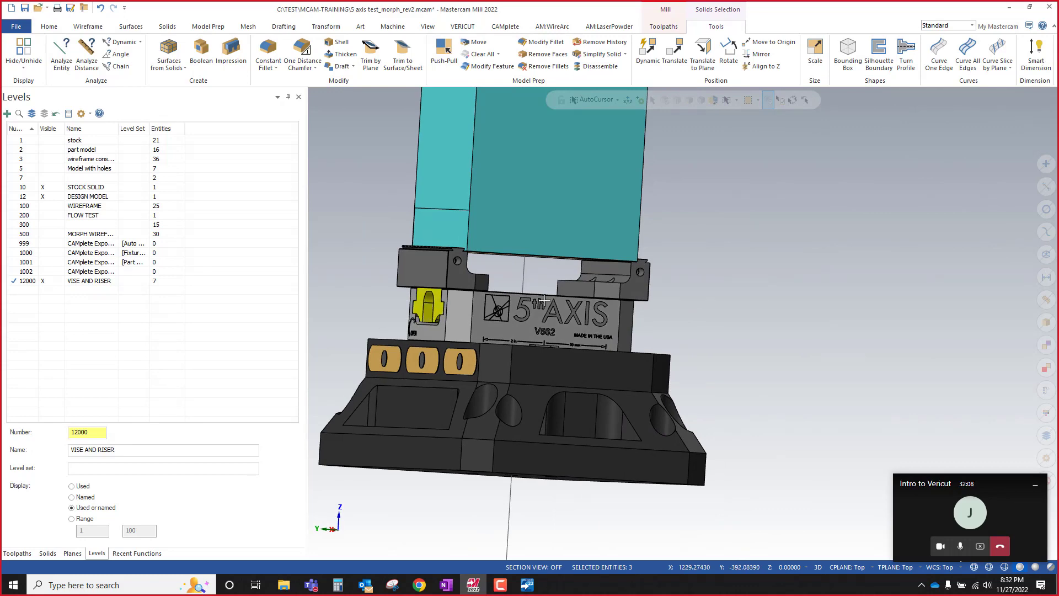
middle_click_drag(427, 319, 702, 254)
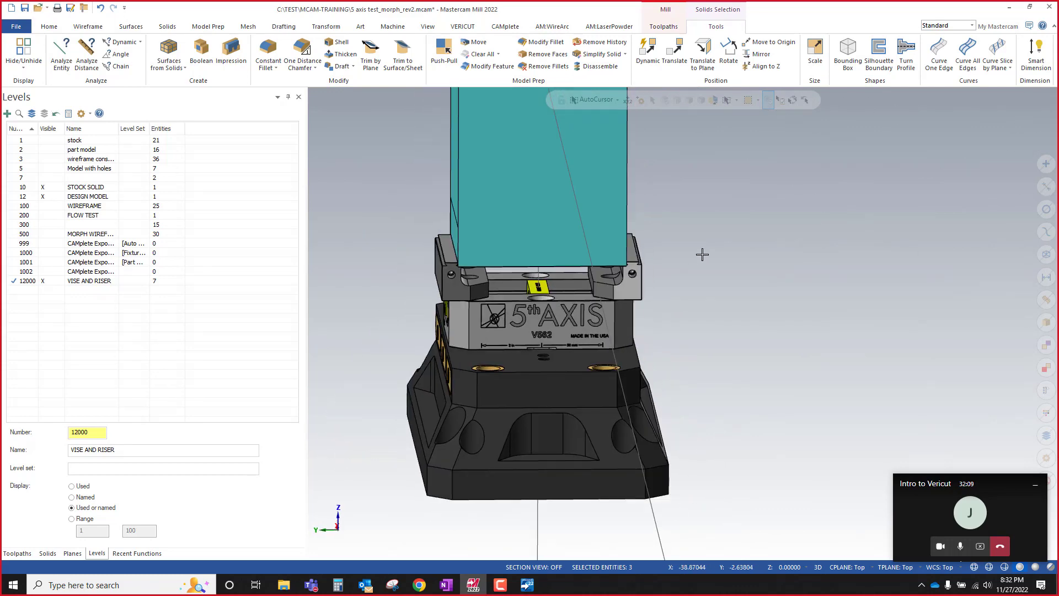
right_click(730, 247)
left_click(862, 232)
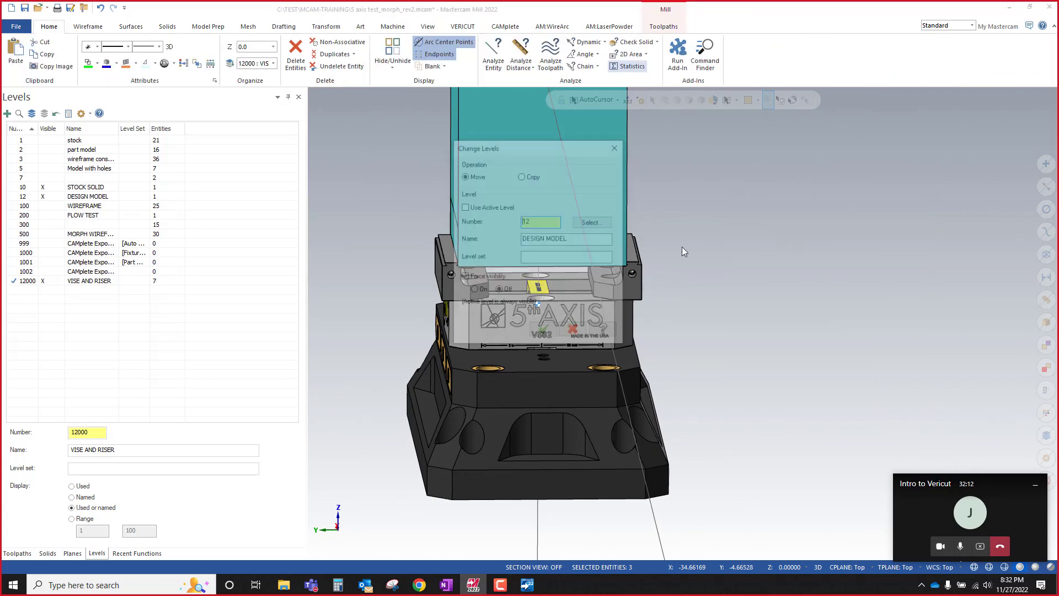
left_click(489, 208)
left_click(490, 208)
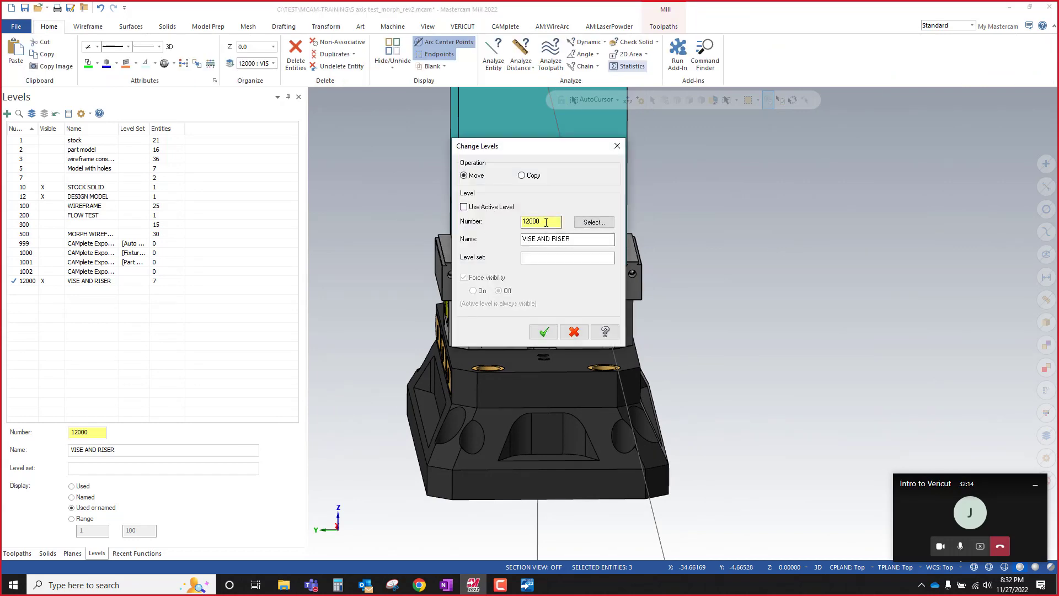
type("1")
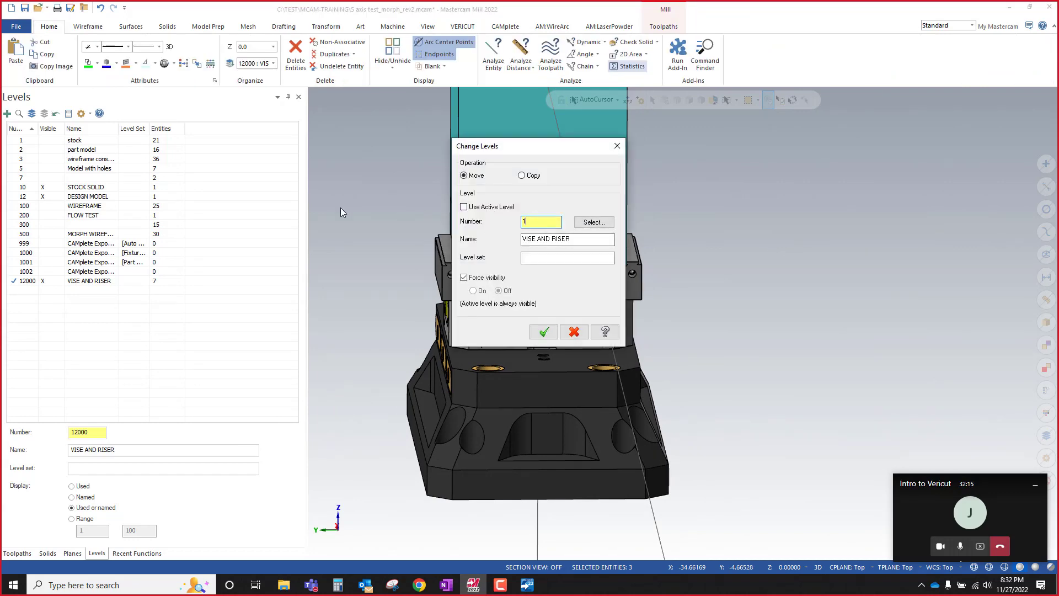
type("0000")
key("Tab")
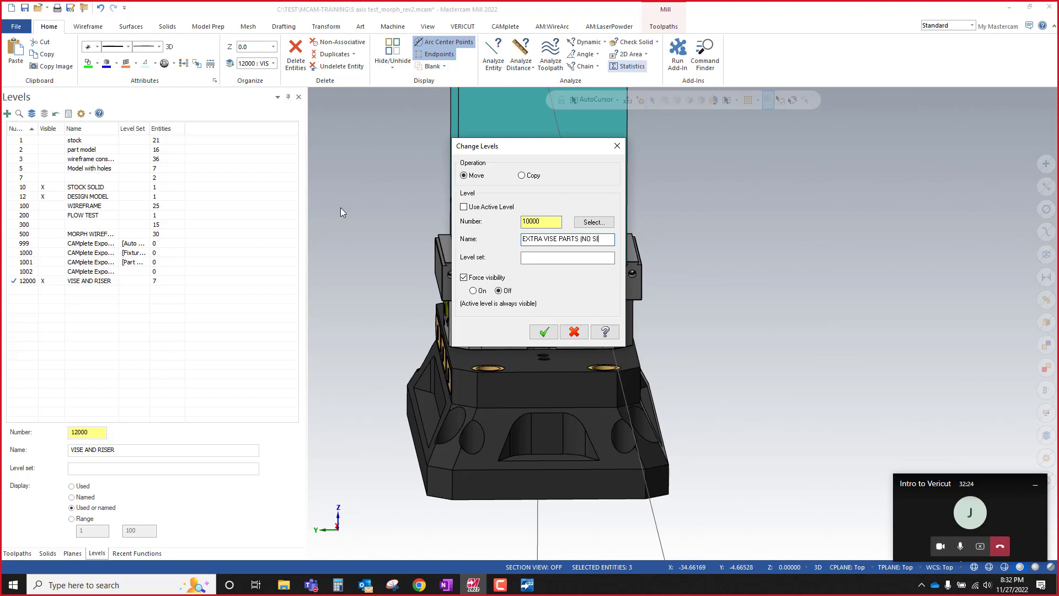
type("ATION)")
key("Return")
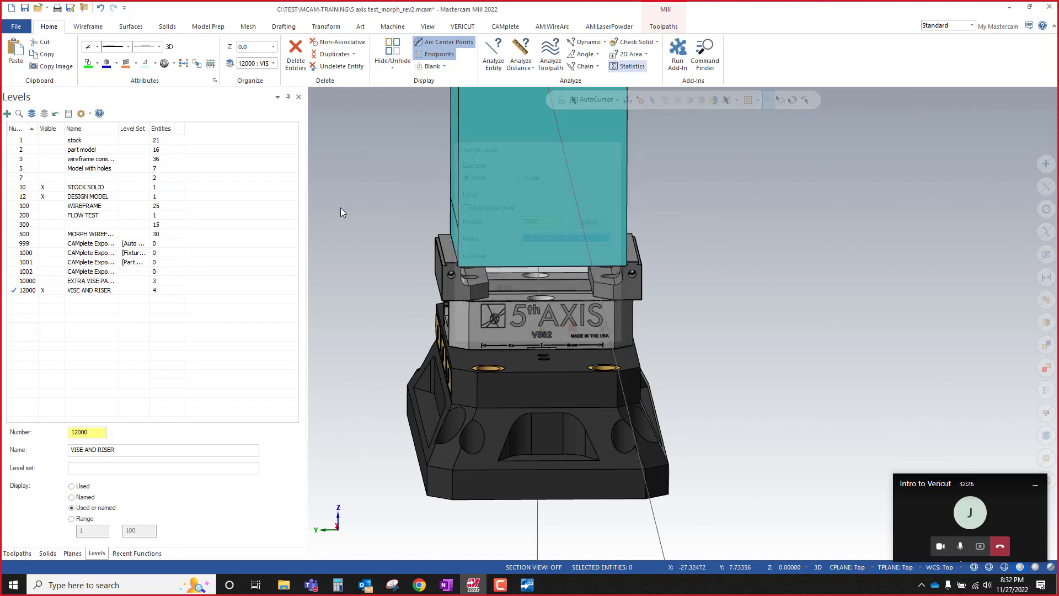
Step: Renumber the VISE AND RISER level to 14
scroll(562, 321, "down", 2)
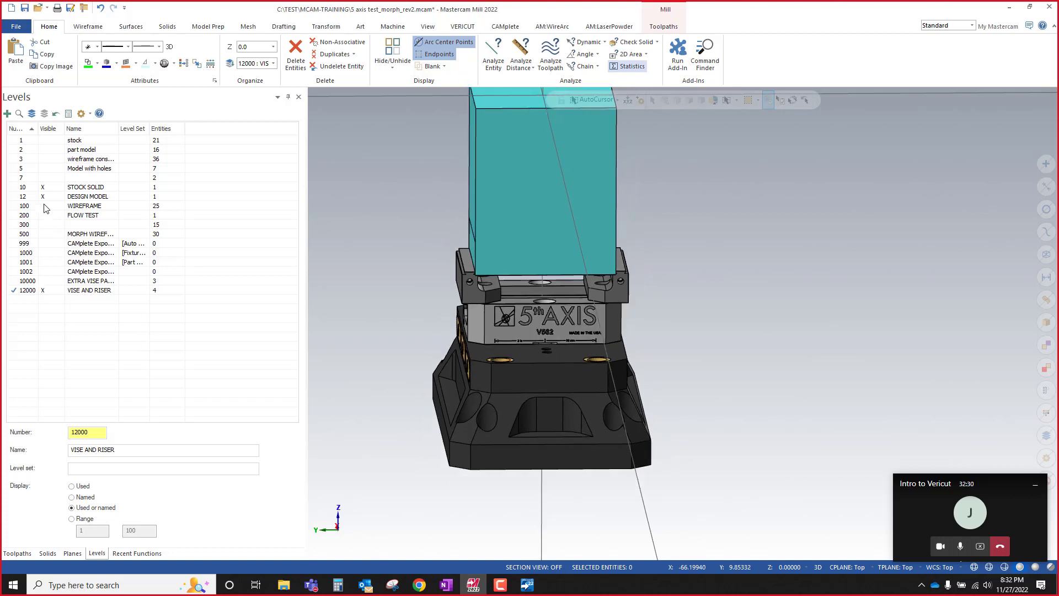
right_click(101, 291)
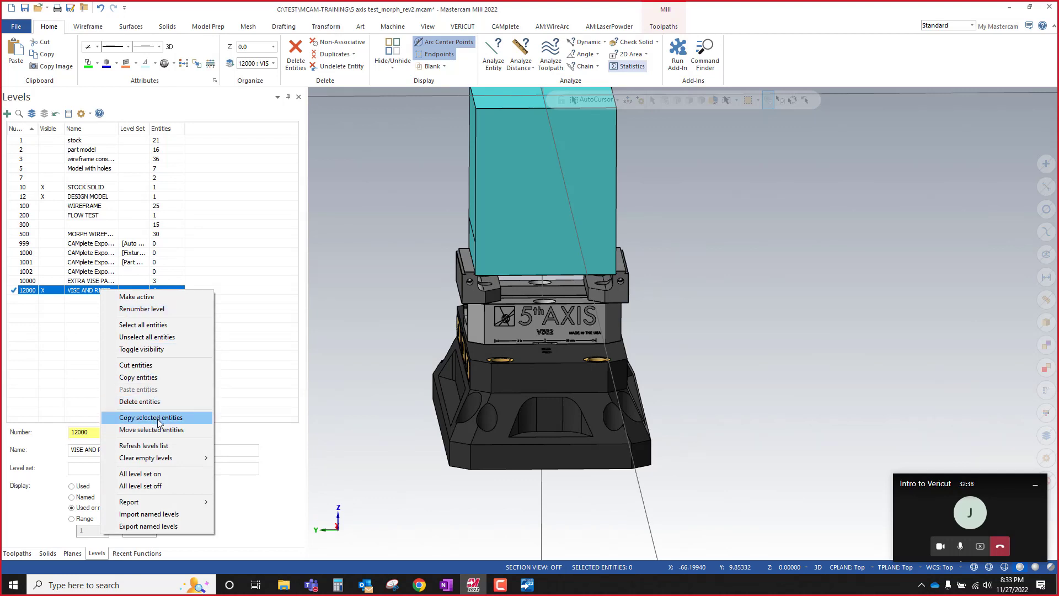
left_click(155, 309)
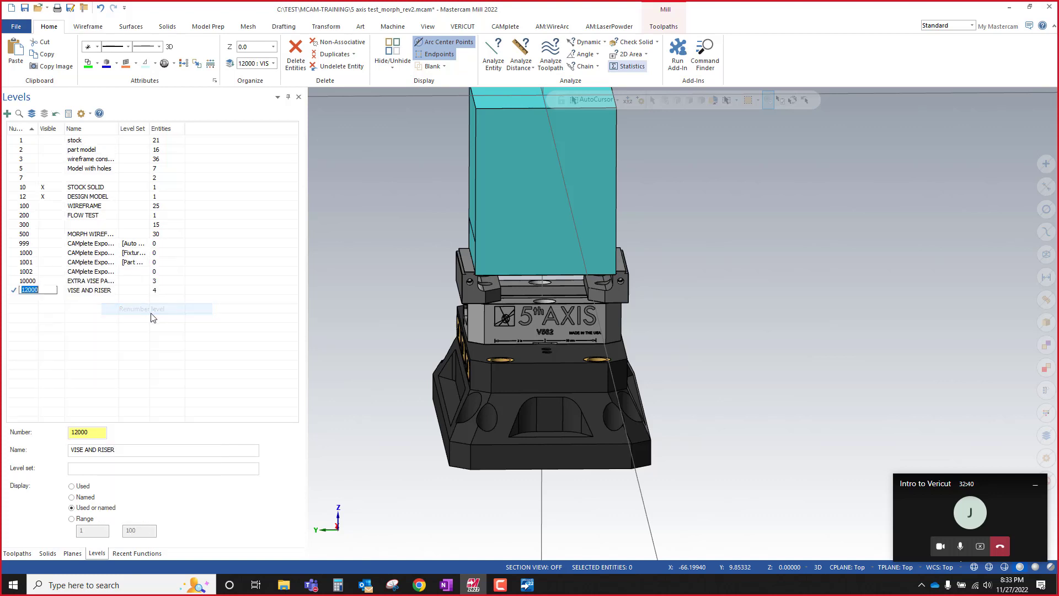
type("14")
key("Return")
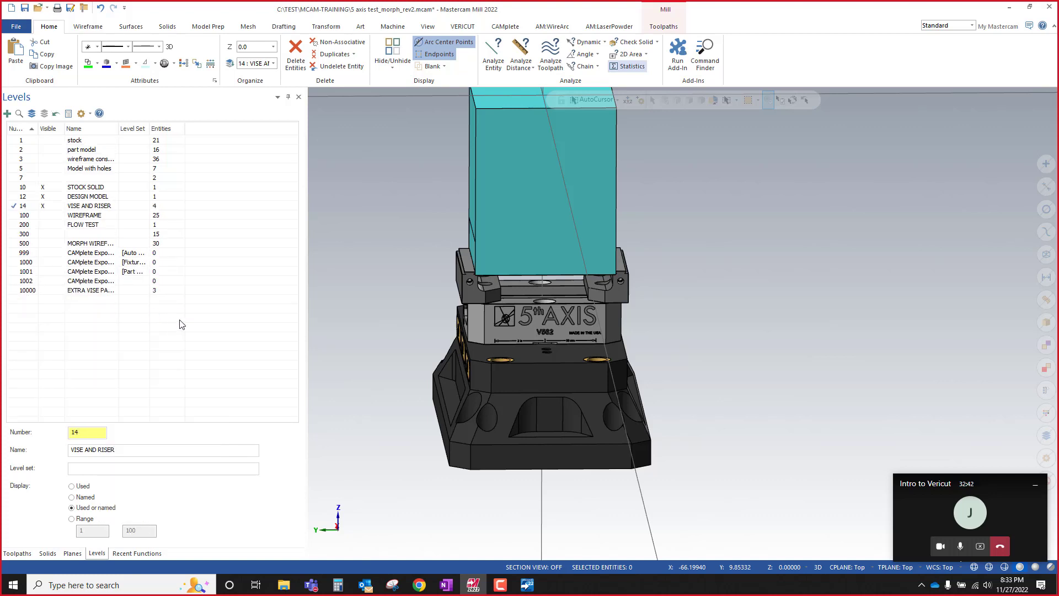
Step: Examine the vise, riser and stock assembly up close and from several angles
scroll(526, 407, "down", 2)
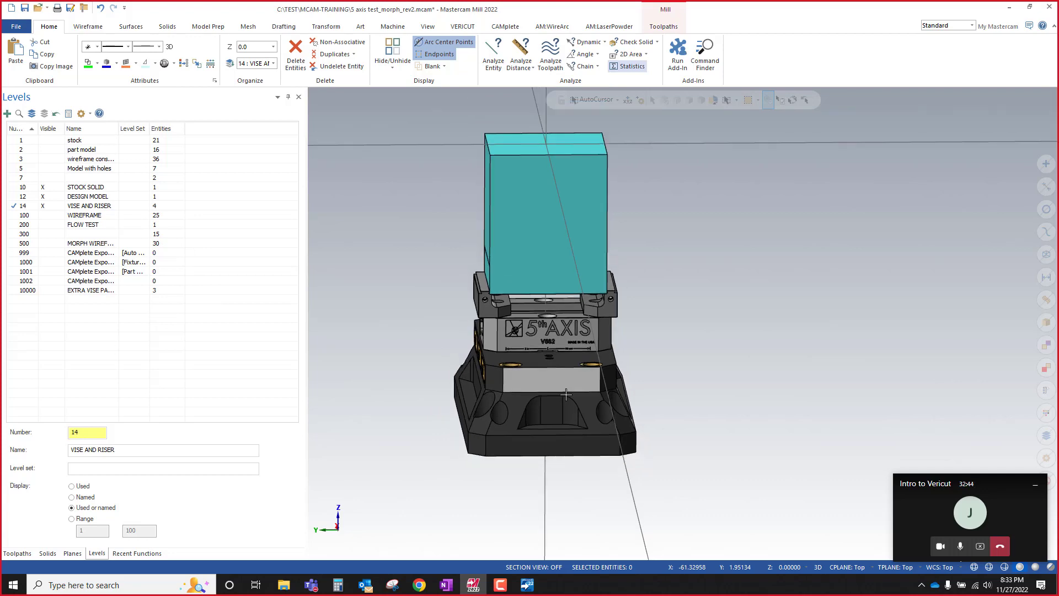
scroll(512, 407, "up", 3)
middle_click_drag(512, 407, 610, 392)
scroll(823, 342, "down", 4)
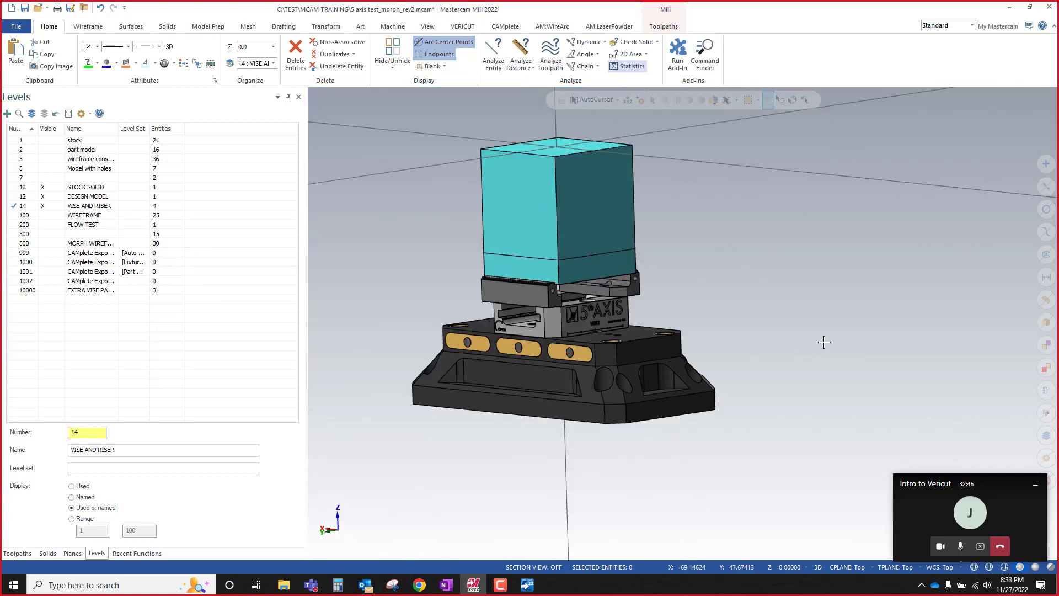
scroll(610, 378, "up", 5)
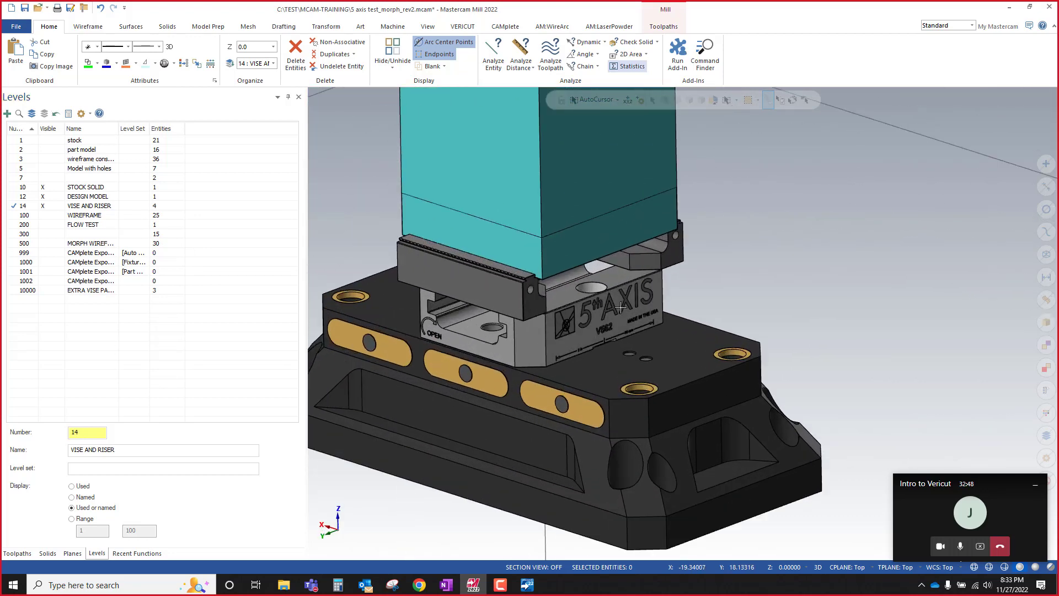
middle_click_drag(628, 298, 631, 271)
scroll(627, 245, "down", 2)
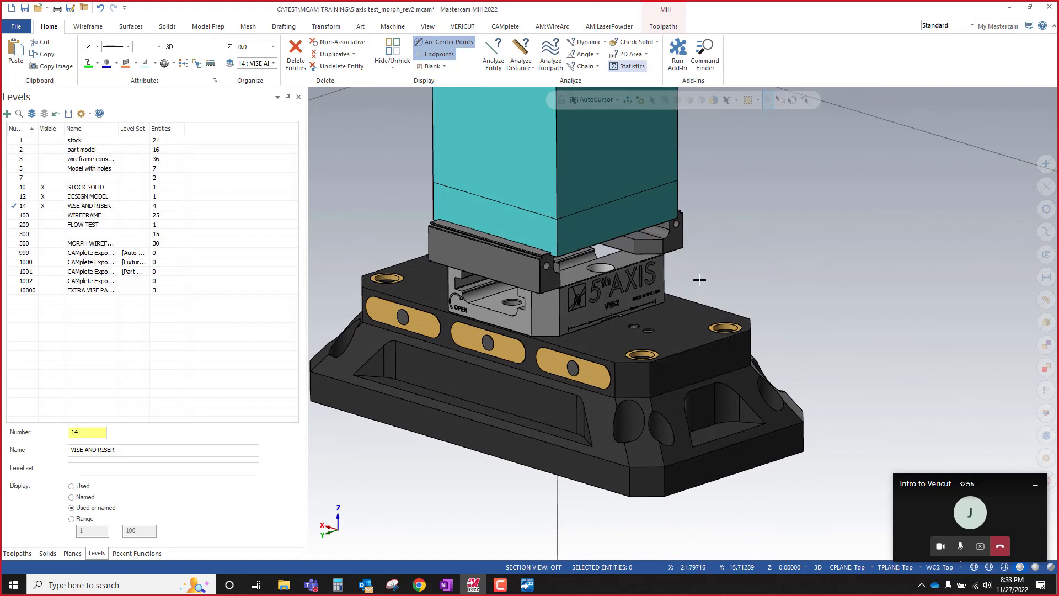
middle_click_drag(699, 279, 743, 298)
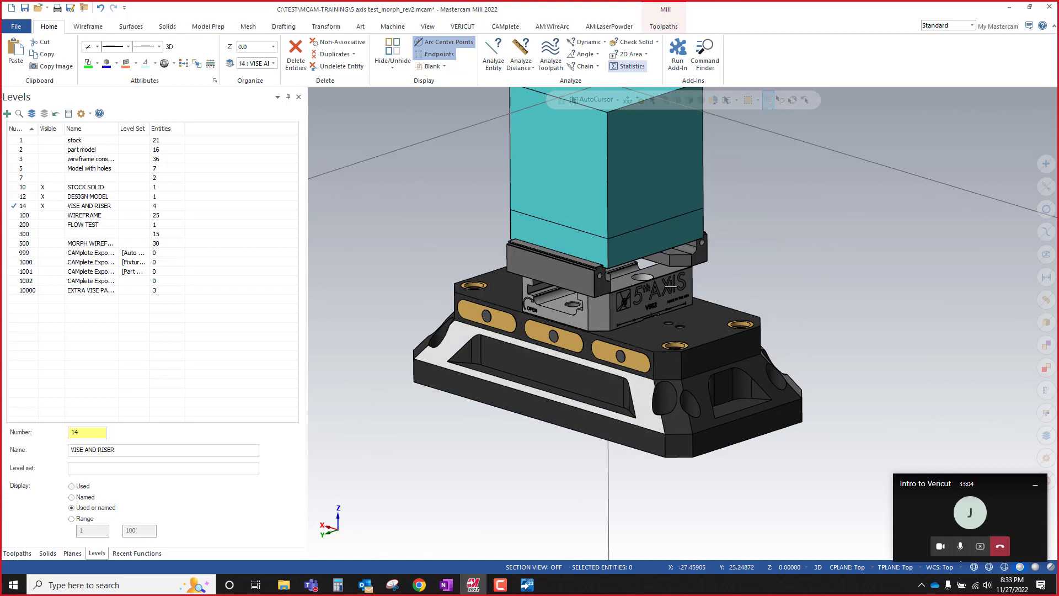
Step: Copy the two jaws, the vise body and the riser to new level 12000 named ORIGINAL FIXTURE MODELS
left_click(552, 260)
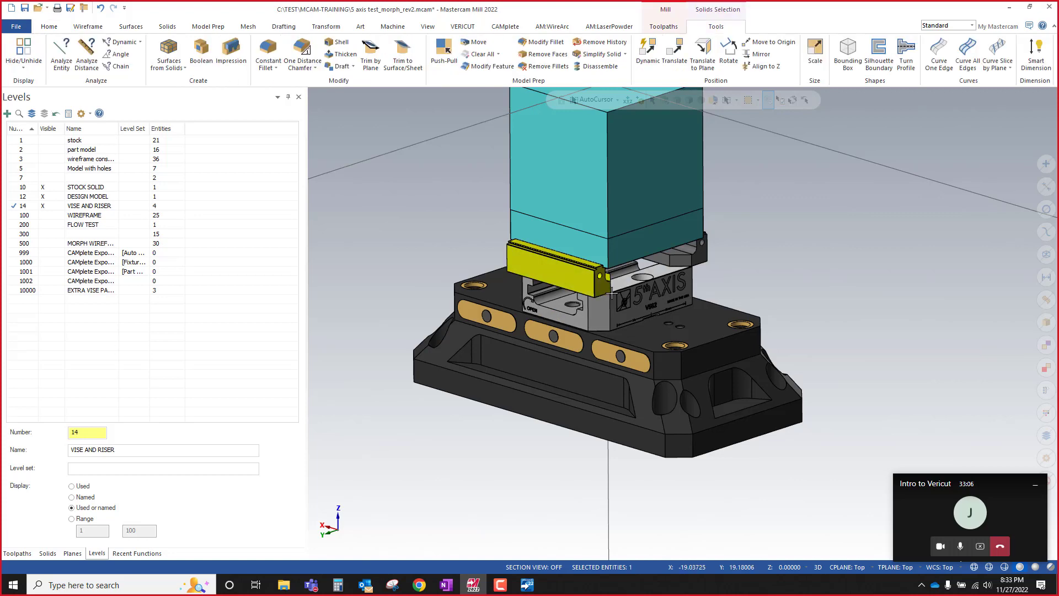
left_click(643, 287)
left_click(668, 261)
left_click(676, 318)
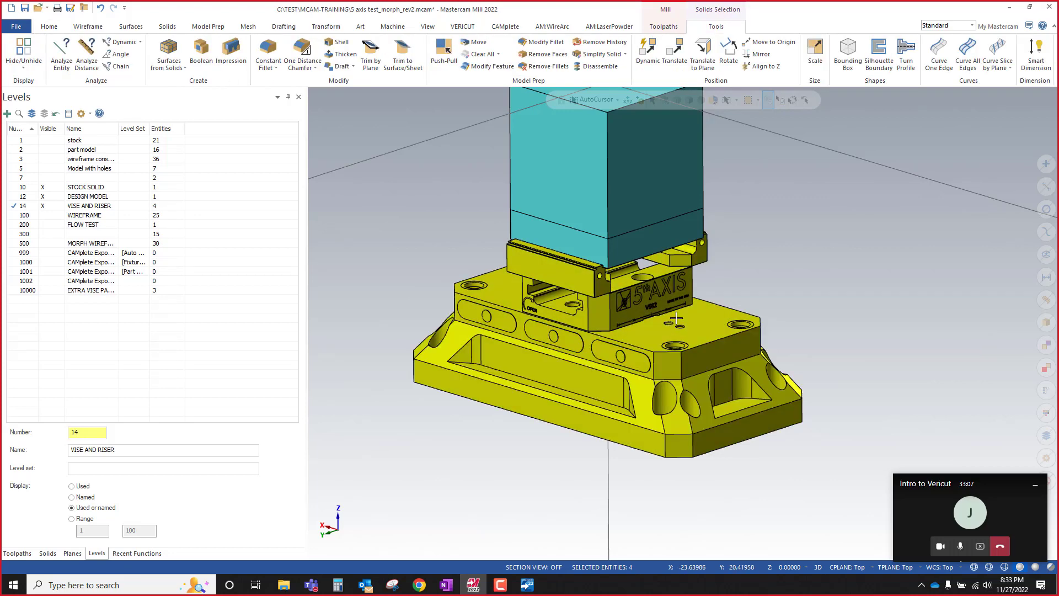
right_click(787, 201)
left_click(917, 187)
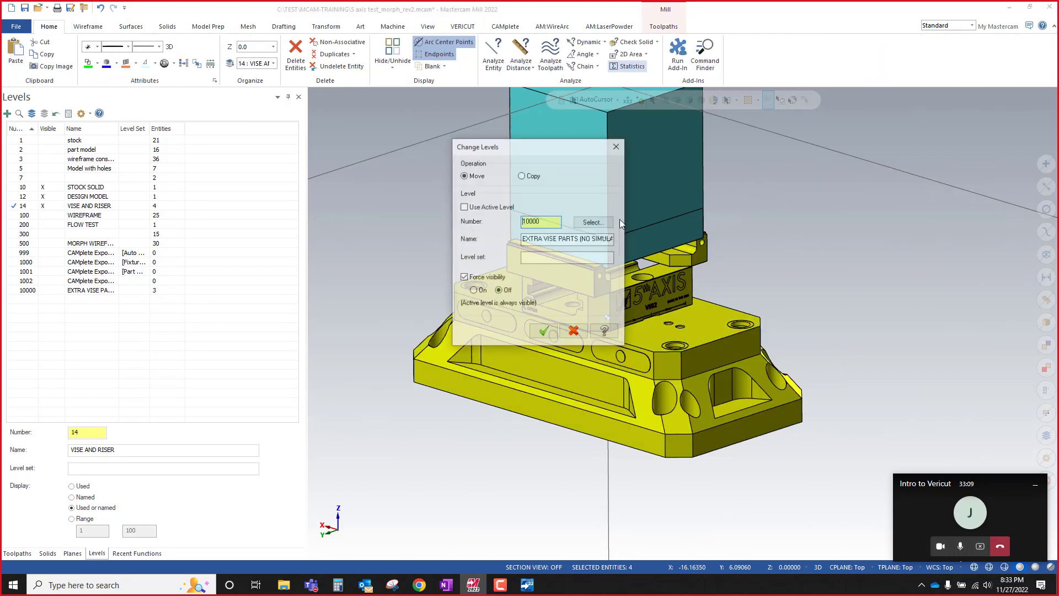
left_click(522, 175)
key("shift+Home")
type("12000")
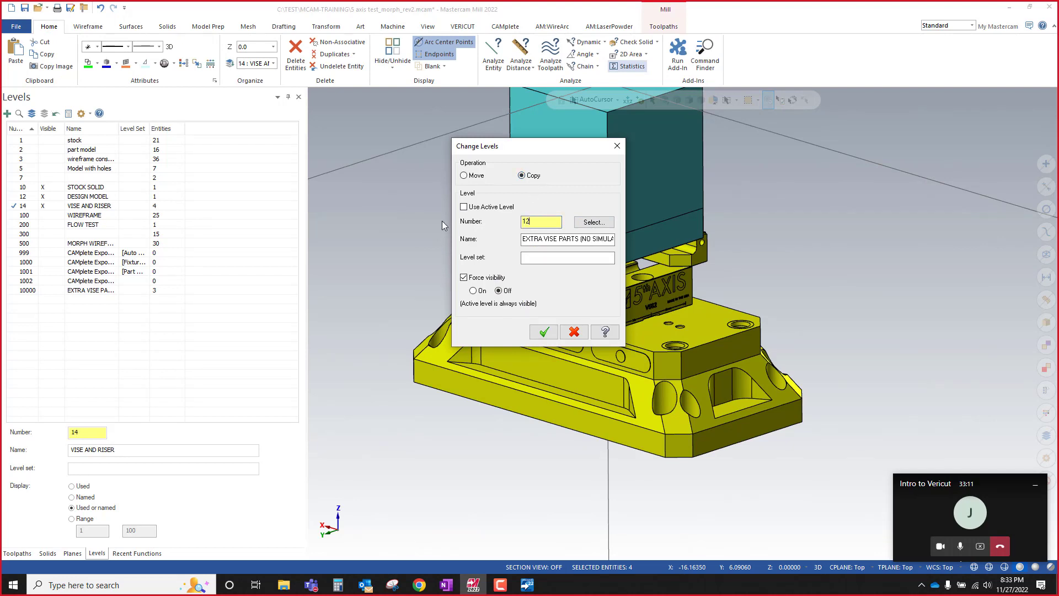
key("Tab")
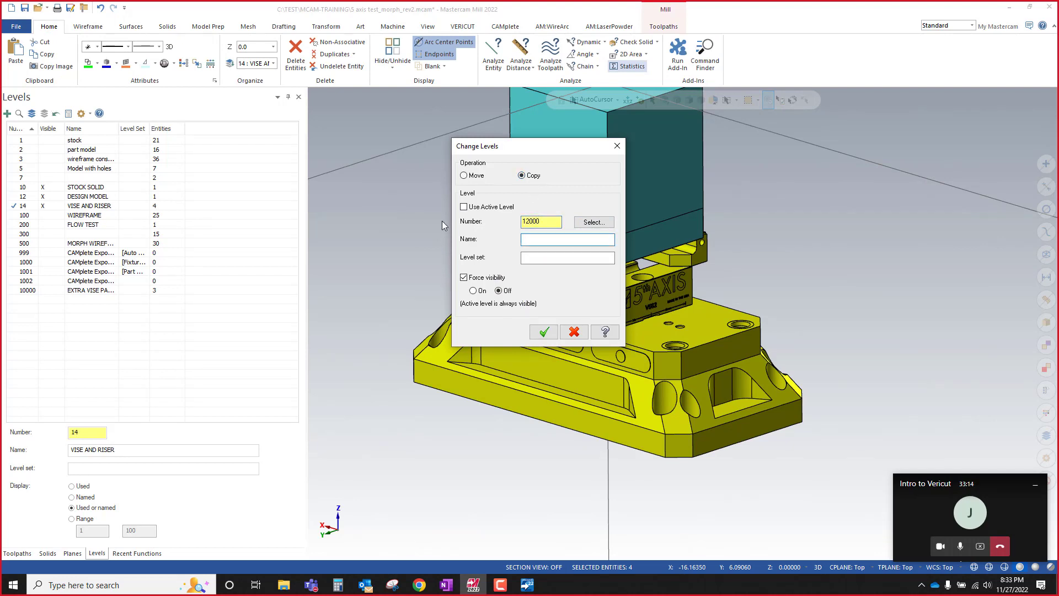
type("OR")
key("BackSpace")
key("BackSpace")
type("ORIGINAL FIXTURE MODEL")
key("Return")
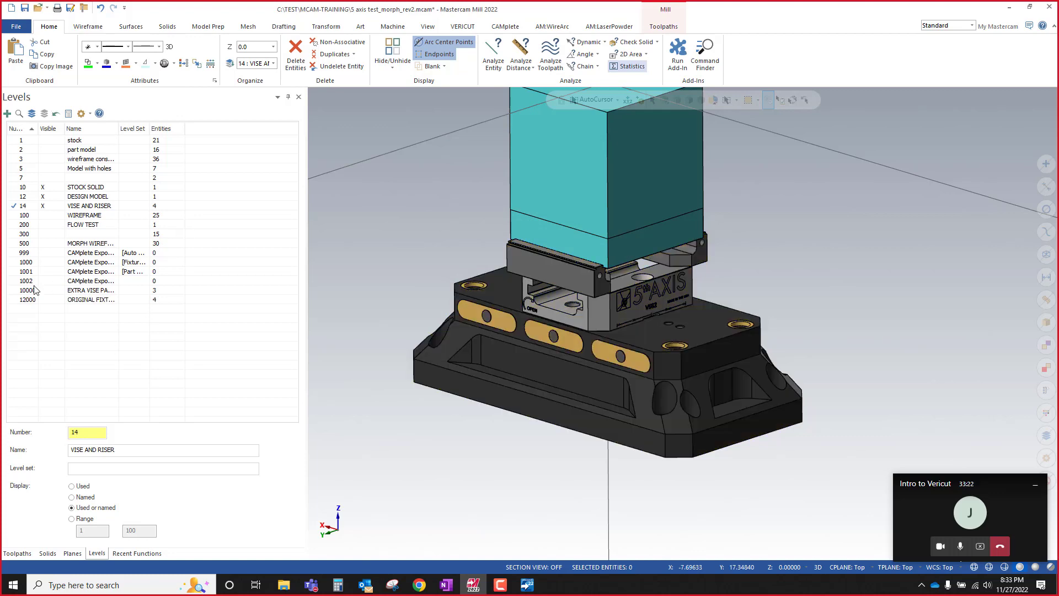
Step: Isolate level 12000 as the active level and remove the history from its riser, vise body and two jaw solids
left_click(28, 299)
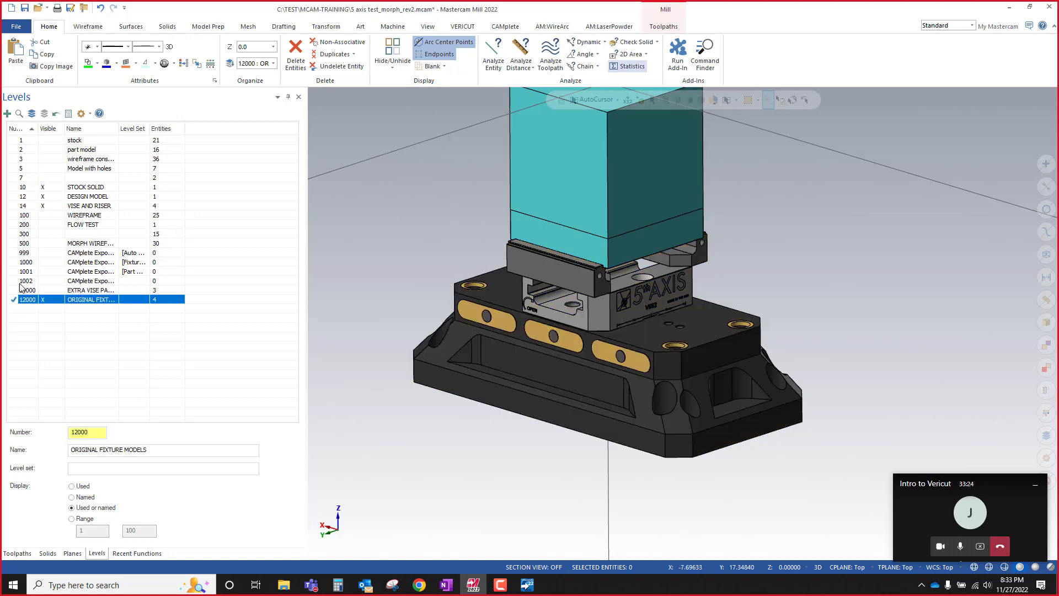
left_click(44, 113)
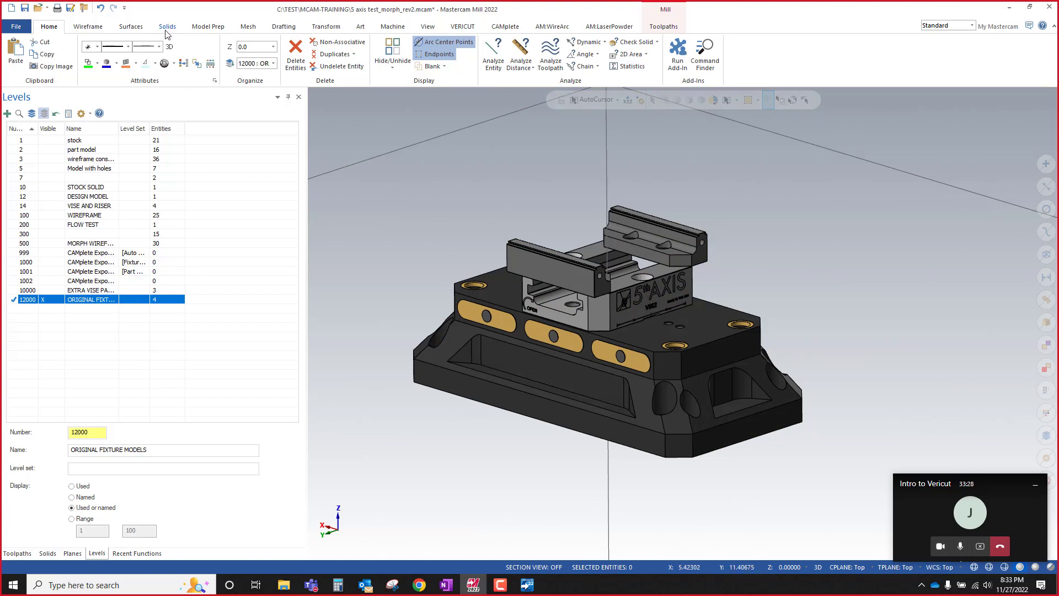
left_click(198, 28)
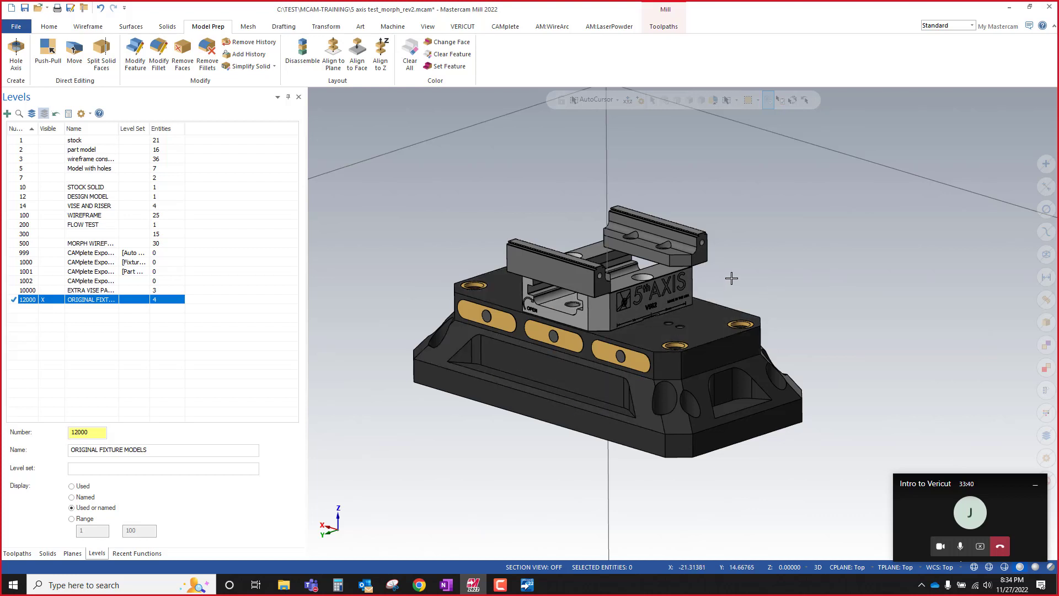
scroll(753, 269, "down", 2)
scroll(743, 297, "up", 1)
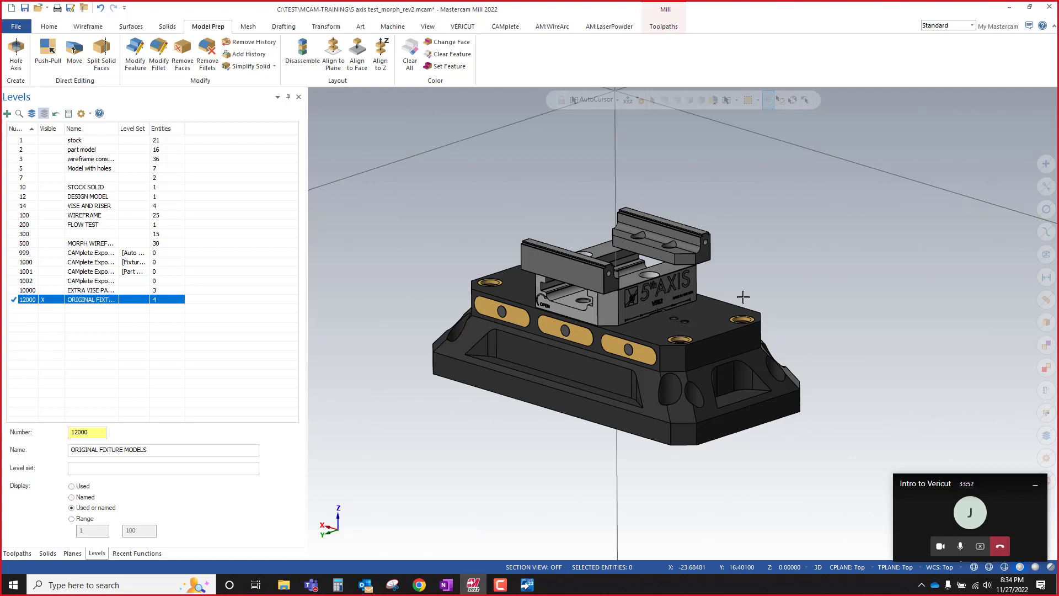
left_click(252, 43)
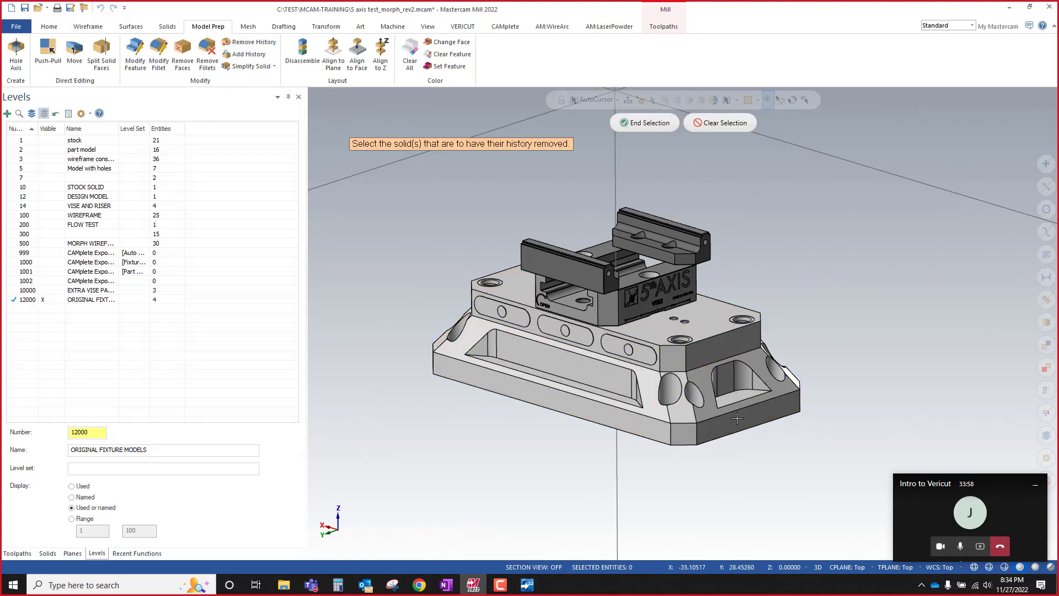
scroll(668, 337, "up", 2)
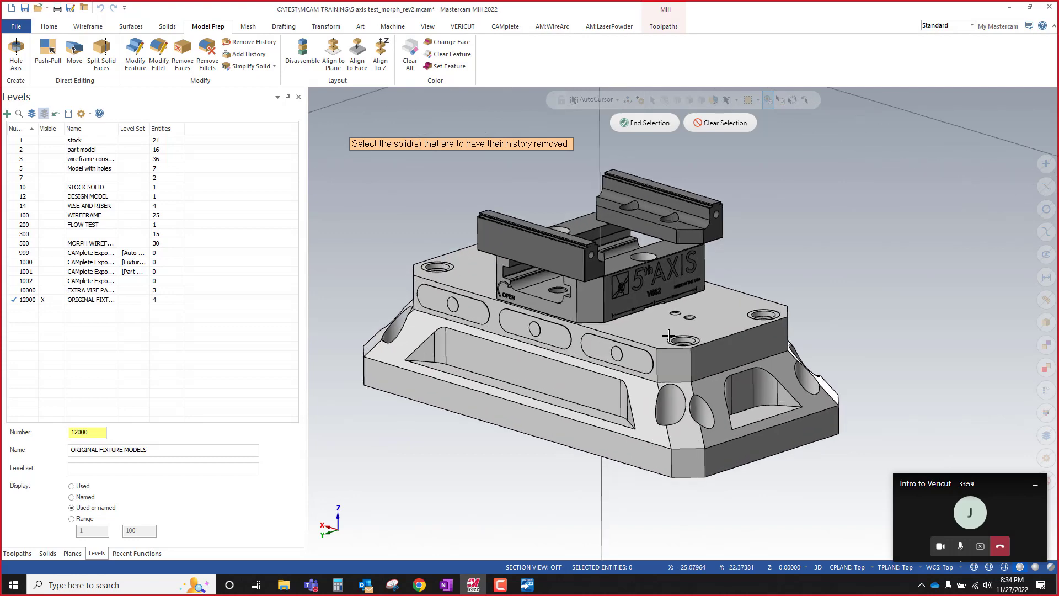
left_click(630, 334)
left_click(594, 301)
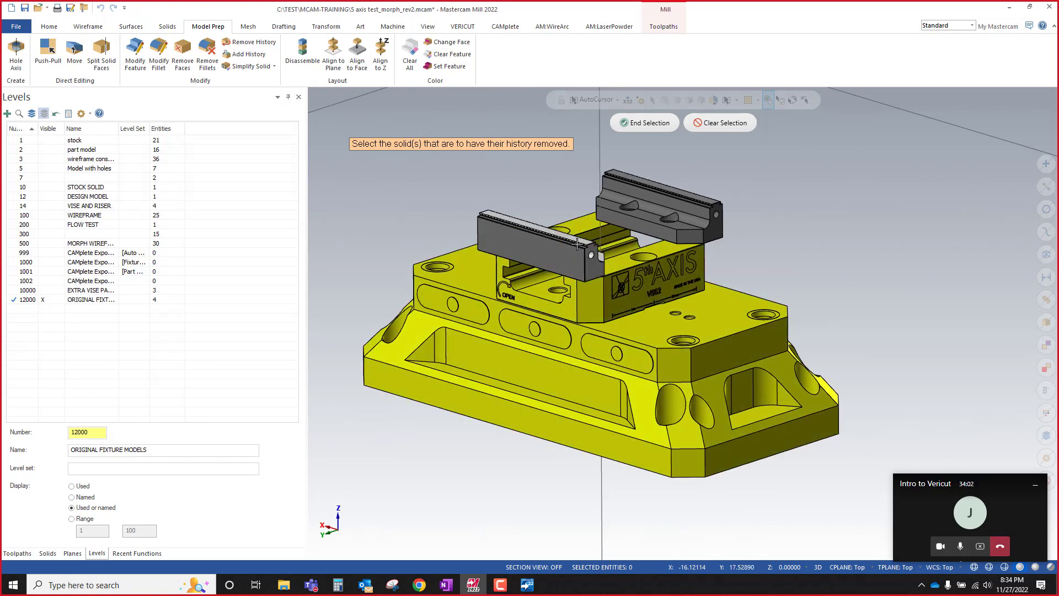
left_click(563, 253)
left_click(640, 226)
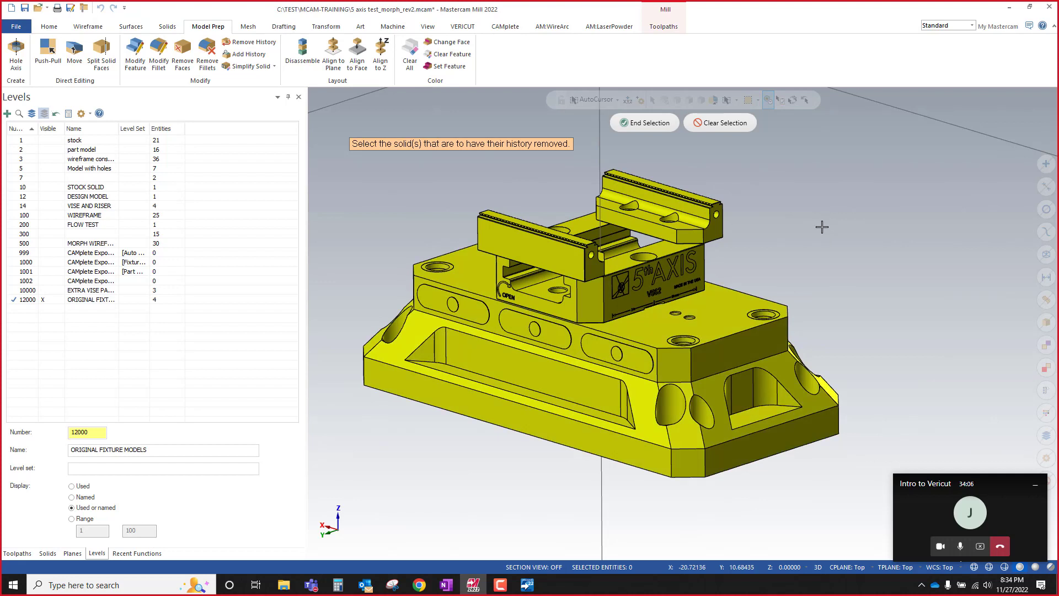
left_click(642, 122)
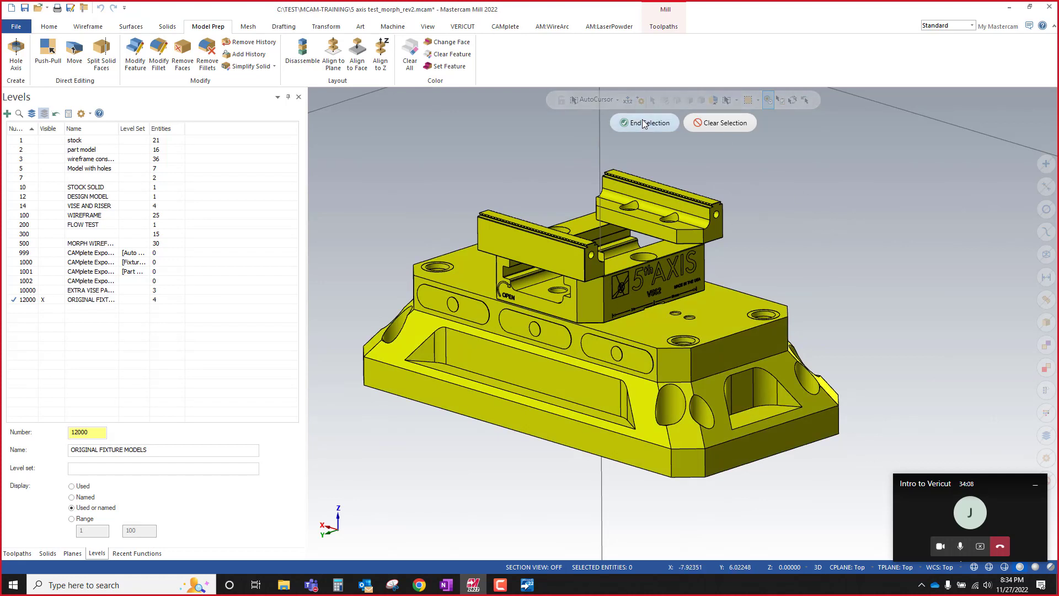
Step: Make level 14 (VISE AND RISER) the active level
left_click(23, 196)
left_click(25, 214)
left_click(25, 206)
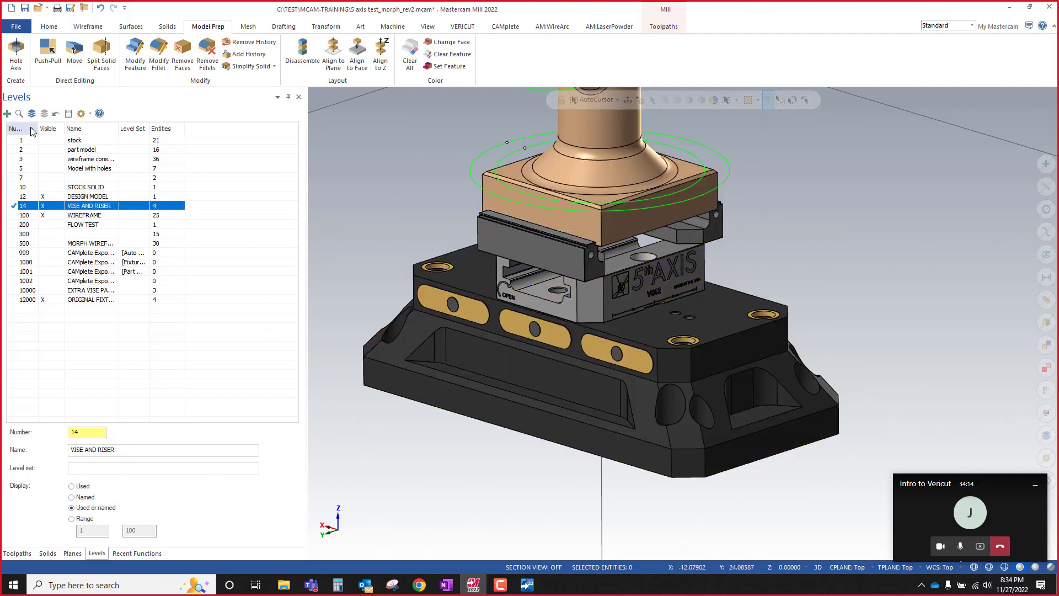
Step: Hide all levels except active level 14 and remove the history from its riser, vise body and two jaw solids
left_click(47, 114)
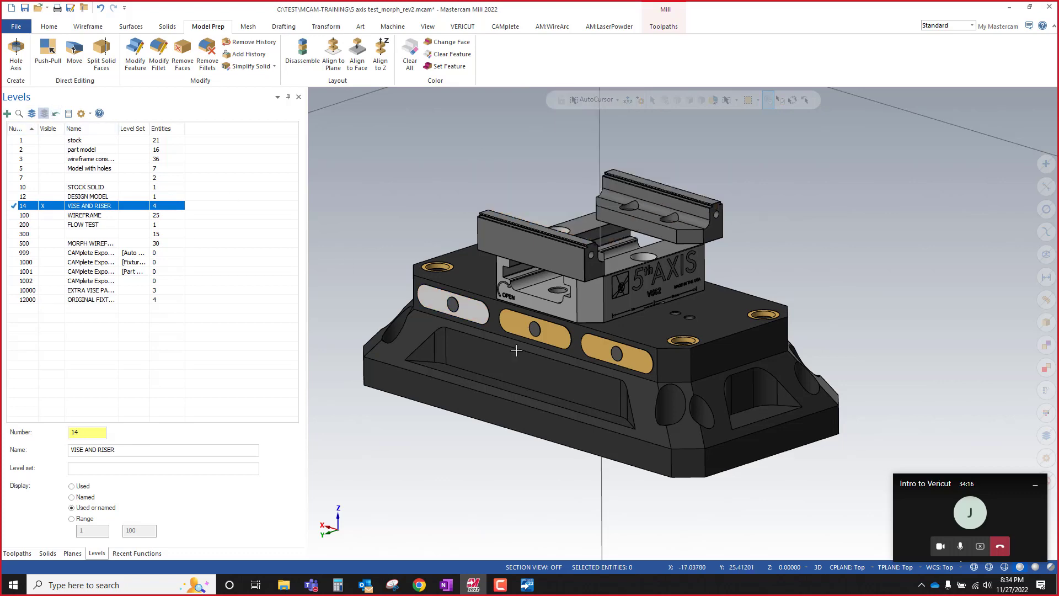
scroll(516, 351, "down", 1)
left_click(253, 42)
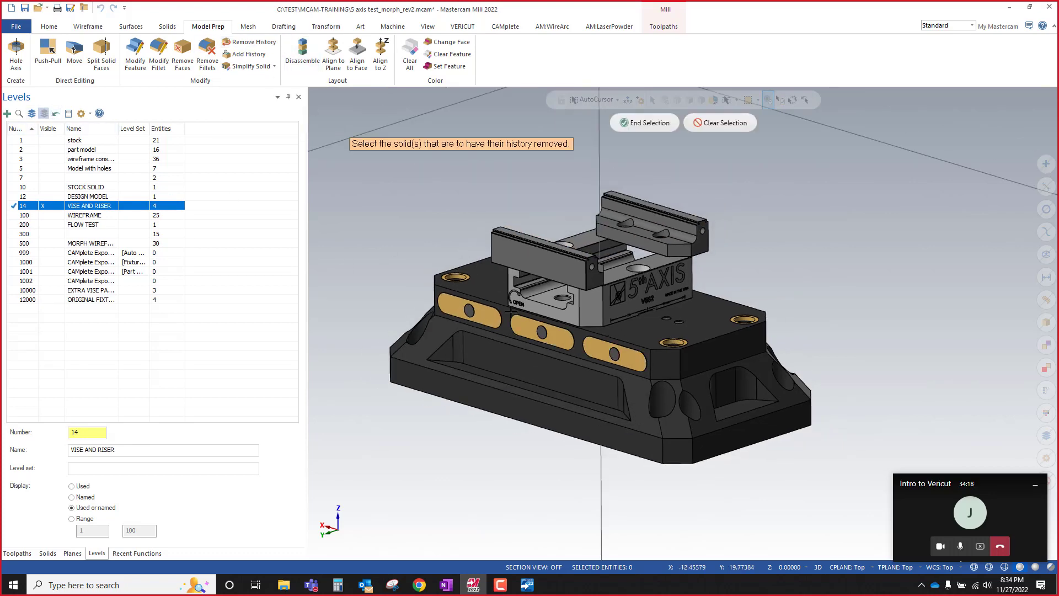
left_click(511, 312)
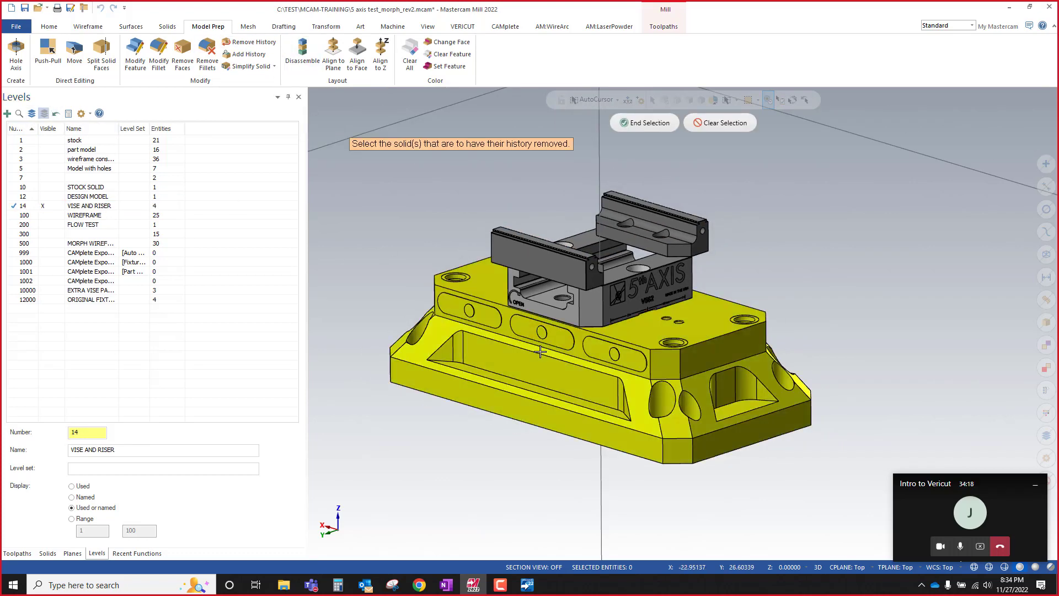
left_click(647, 239)
left_click(645, 123)
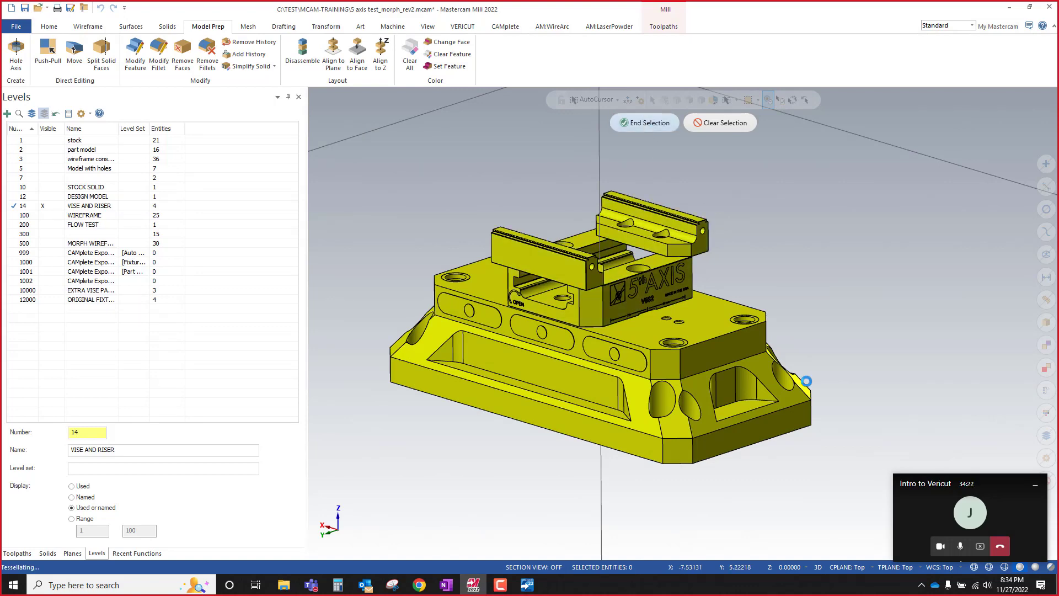
Step: Examine the riser and vise solids up close in shaded and wireframe display, including the riser's internal holes and side slots
scroll(554, 385, "up", 3)
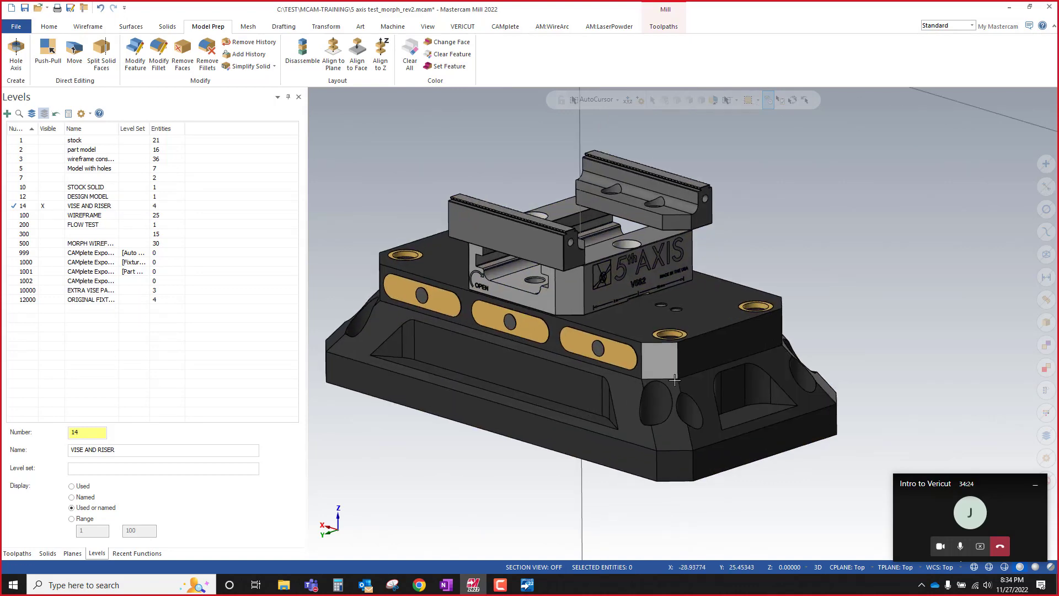
mouse_move(555, 385)
middle_mouse_down()
mouse_move(558, 438)
mouse_move(568, 398)
middle_mouse_up()
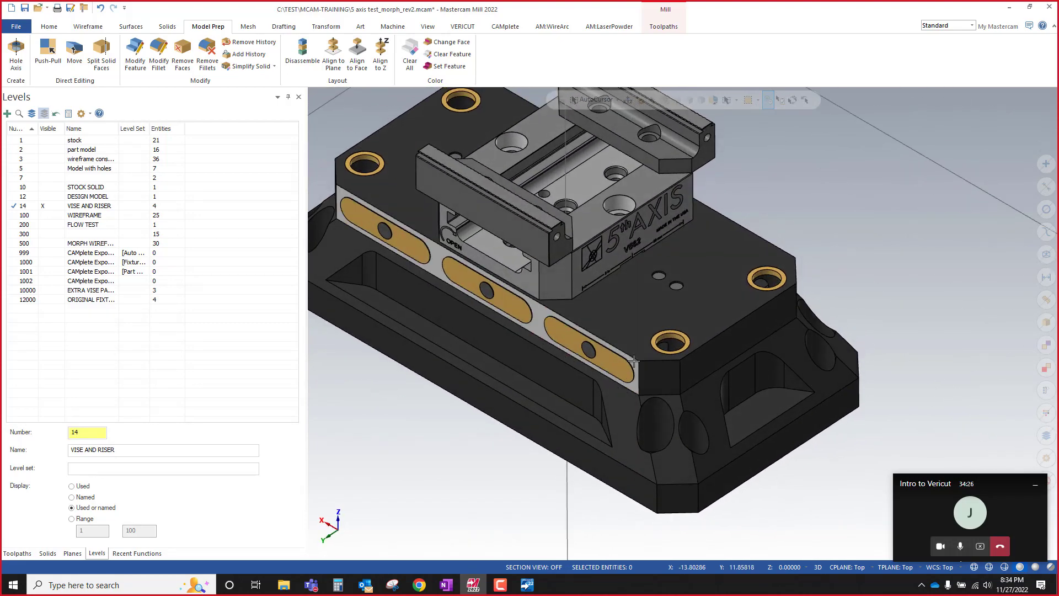
scroll(648, 356, "up", 5)
mouse_move(687, 344)
middle_mouse_down()
mouse_move(660, 305)
mouse_move(671, 303)
mouse_move(682, 335)
mouse_move(654, 371)
mouse_move(695, 329)
middle_mouse_up()
scroll(695, 330, "down", 8)
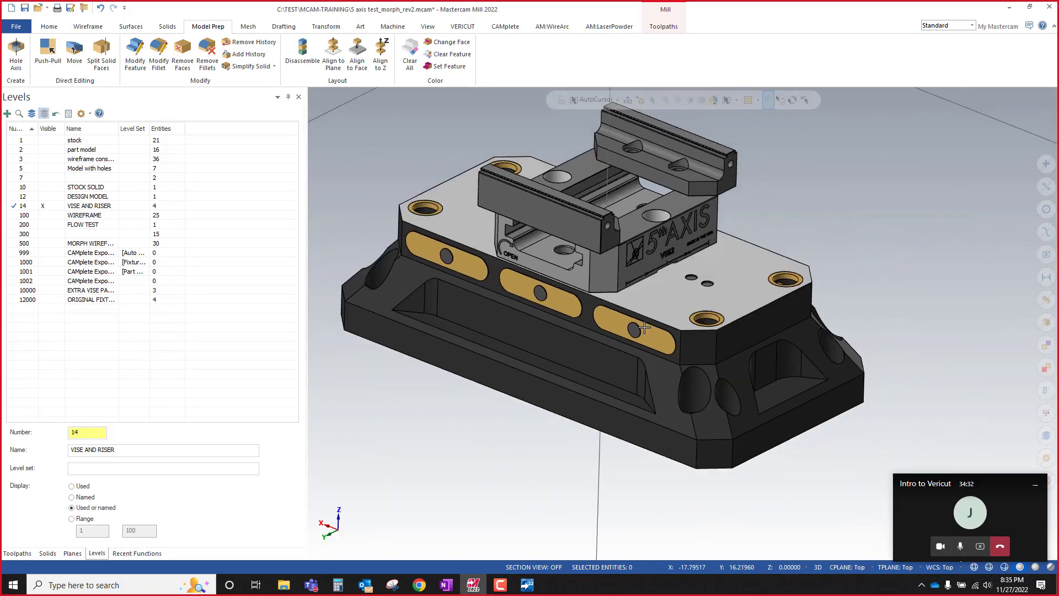
middle_click_drag(605, 319, 608, 313)
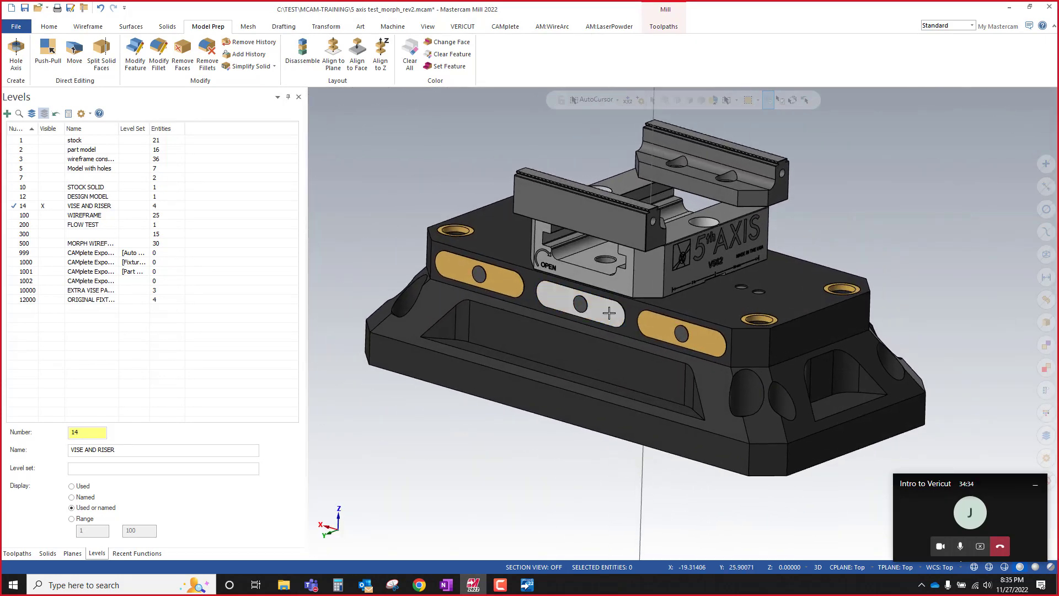
scroll(533, 312, "down", 1)
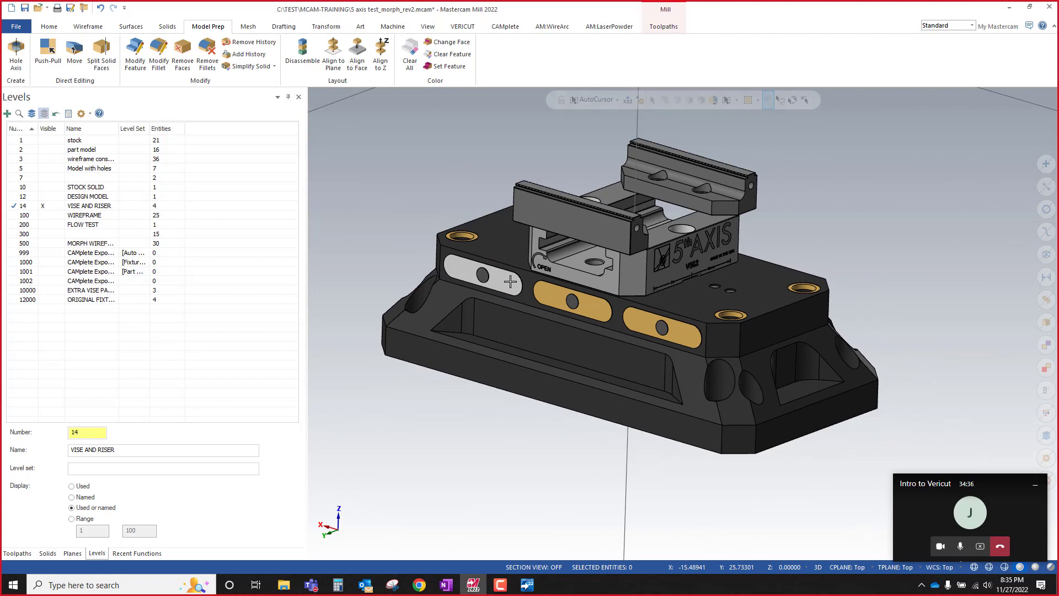
mouse_move(511, 282)
middle_mouse_down()
mouse_move(560, 336)
mouse_move(574, 310)
mouse_move(650, 413)
mouse_move(637, 423)
mouse_move(638, 217)
mouse_move(612, 360)
mouse_move(761, 316)
middle_mouse_up()
key("alt+s")
scroll(754, 317, "up", 3)
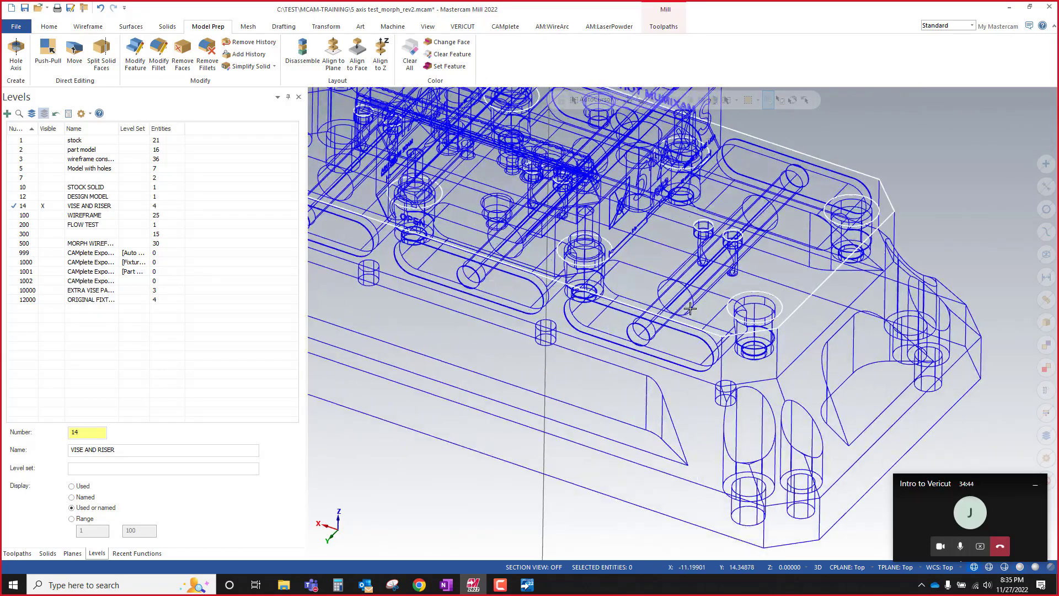
mouse_move(690, 308)
middle_mouse_down()
mouse_move(632, 269)
mouse_move(687, 295)
mouse_move(674, 313)
middle_mouse_up()
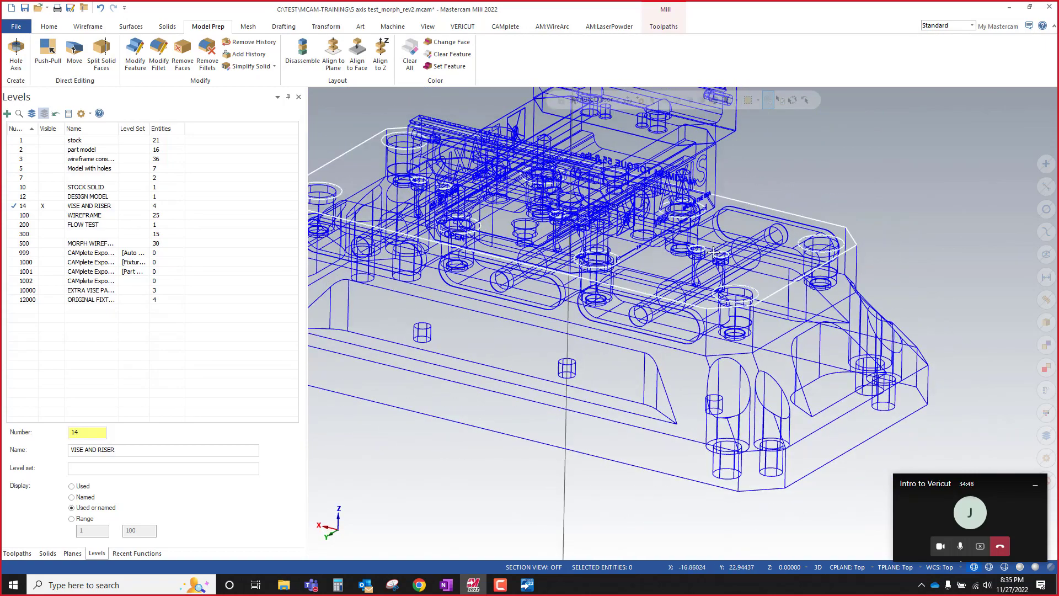
key("alt+s")
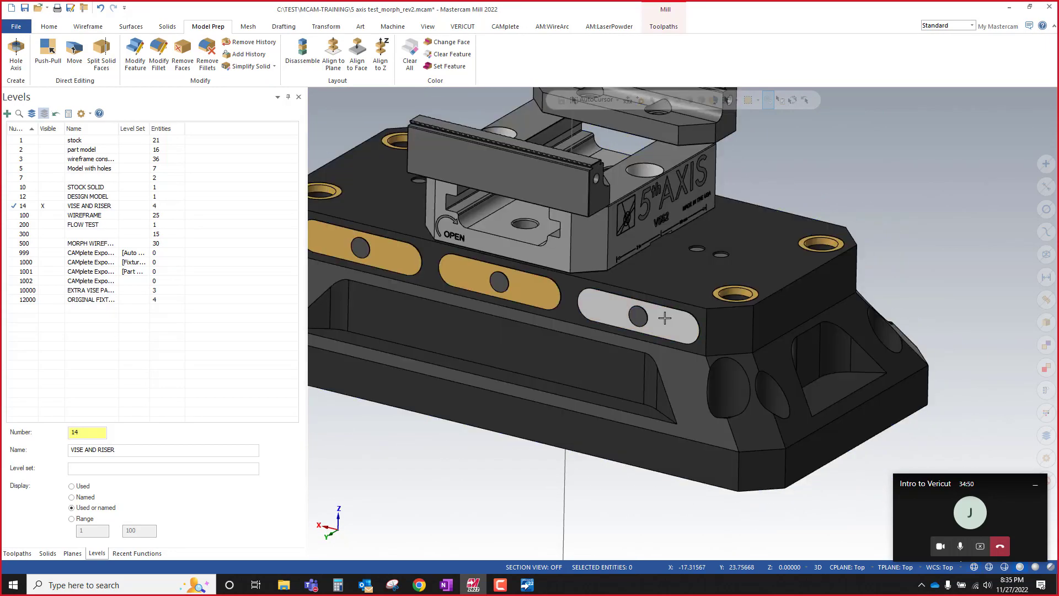
scroll(693, 330, "down", 2)
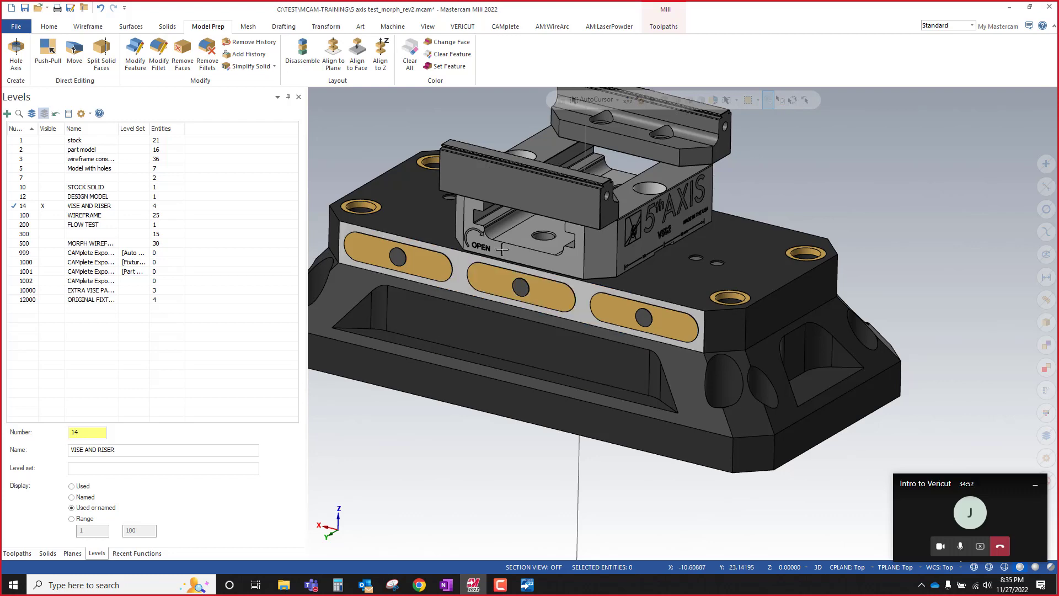
scroll(646, 278, "down", 1)
scroll(647, 278, "down", 1)
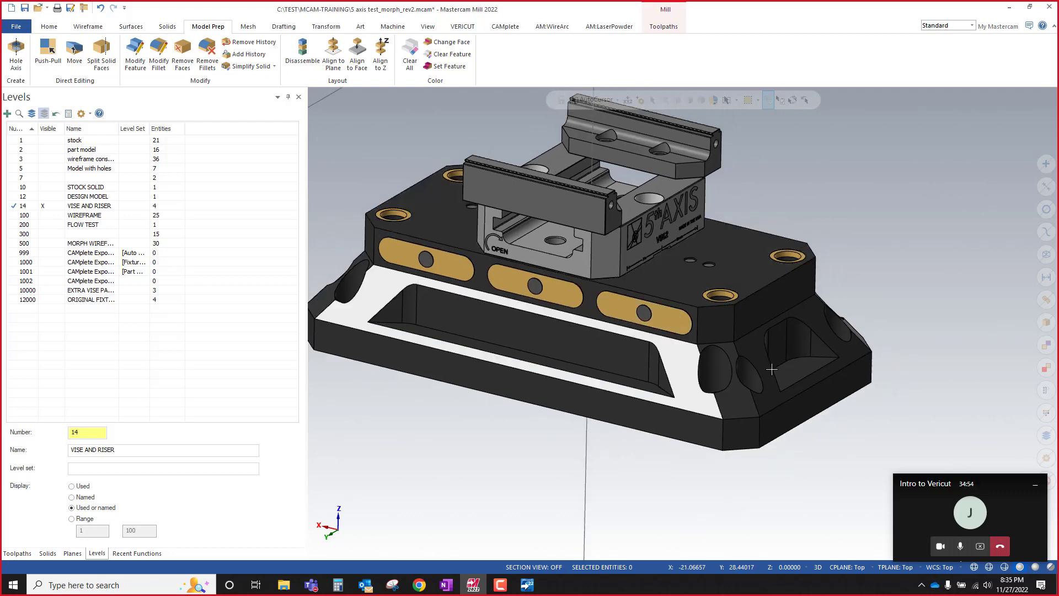
Step: Move the riser solid to new level 15 named ROCKLOCK RISER, with the level's visibility forced off
left_click(683, 277)
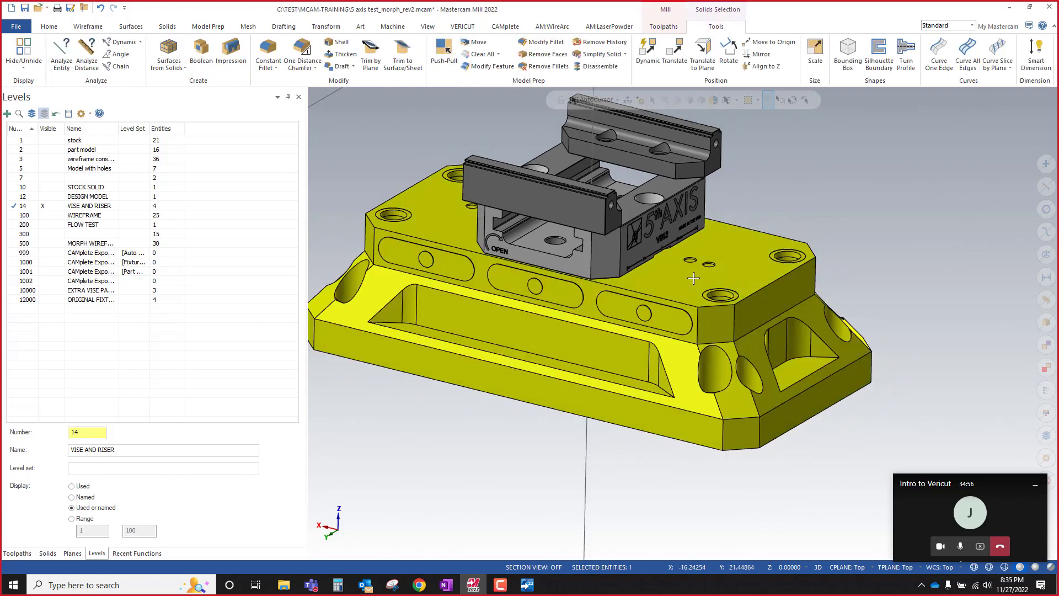
right_click(821, 190)
left_click(950, 176)
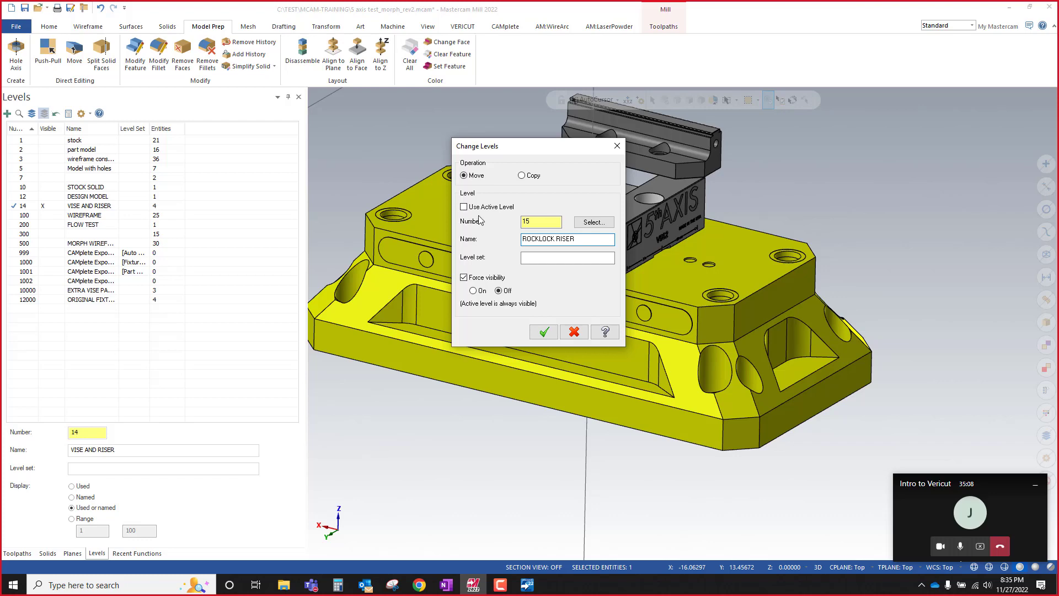
left_click(542, 332)
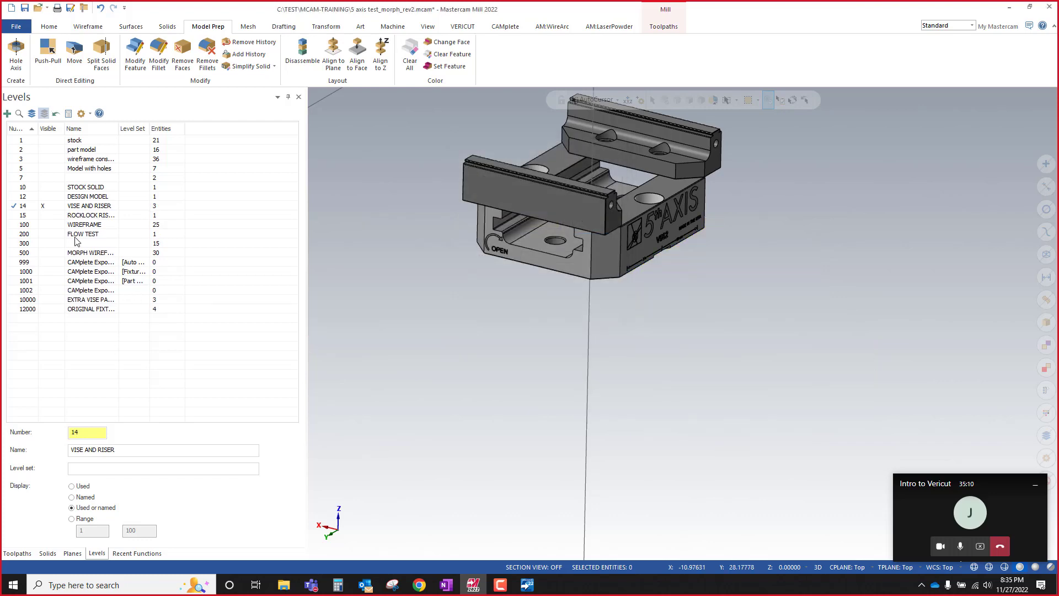
Step: Make level 15 (ROCKLOCK RISER) visible and active, and hide level 14 so only the riser is shown
left_click(42, 215)
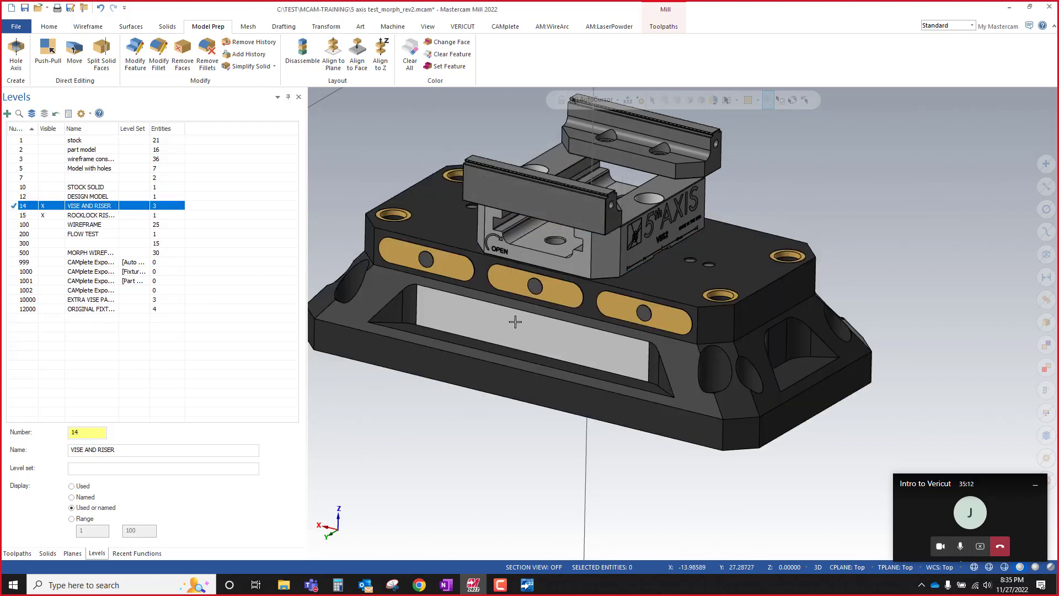
left_click(23, 215)
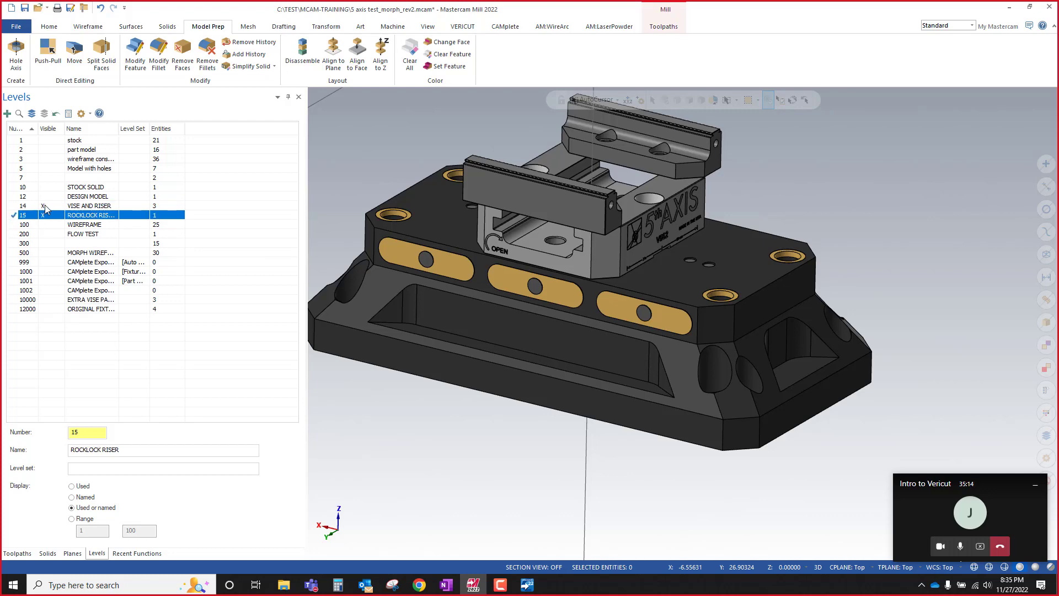
left_click(43, 206)
Step: Remove the recessed pockets on all four sides of the riser's base with Modify Solid Feature set to Remove
middle_click_drag(823, 180, 807, 282)
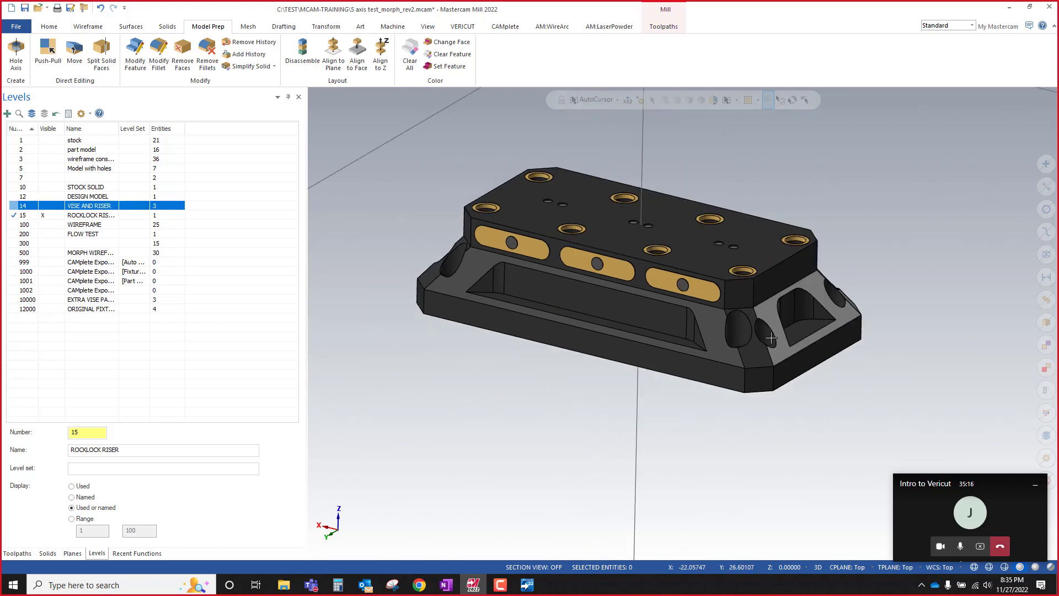
middle_click_drag(734, 330, 612, 379)
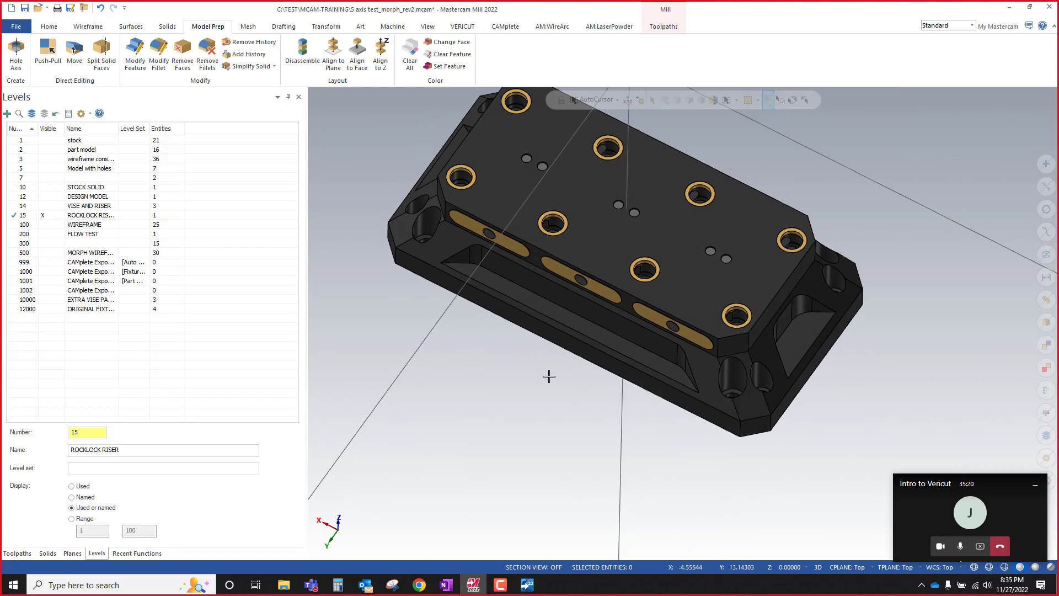
left_click(136, 59)
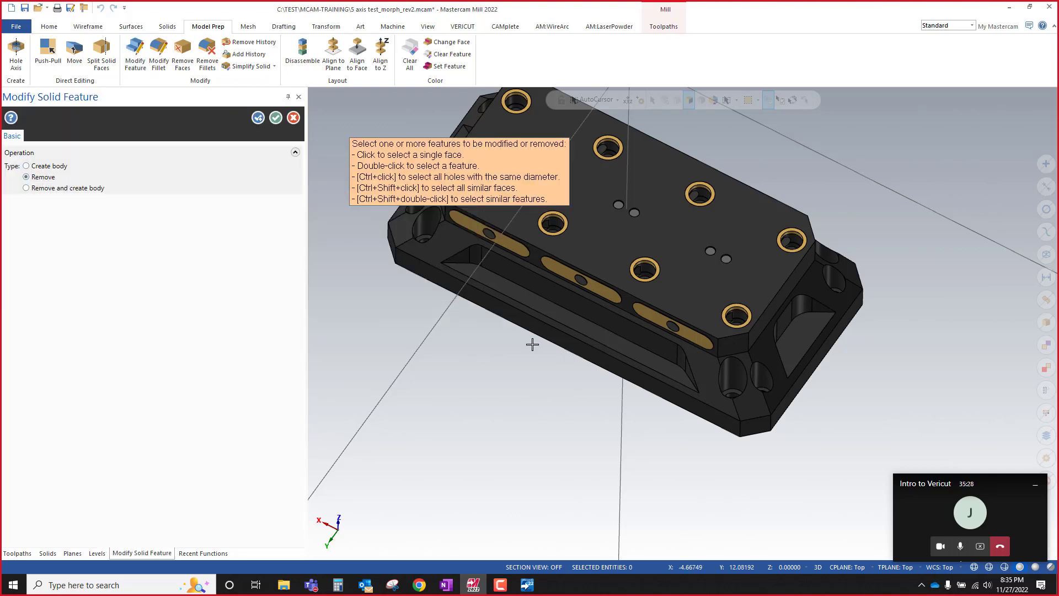
double_click(531, 287)
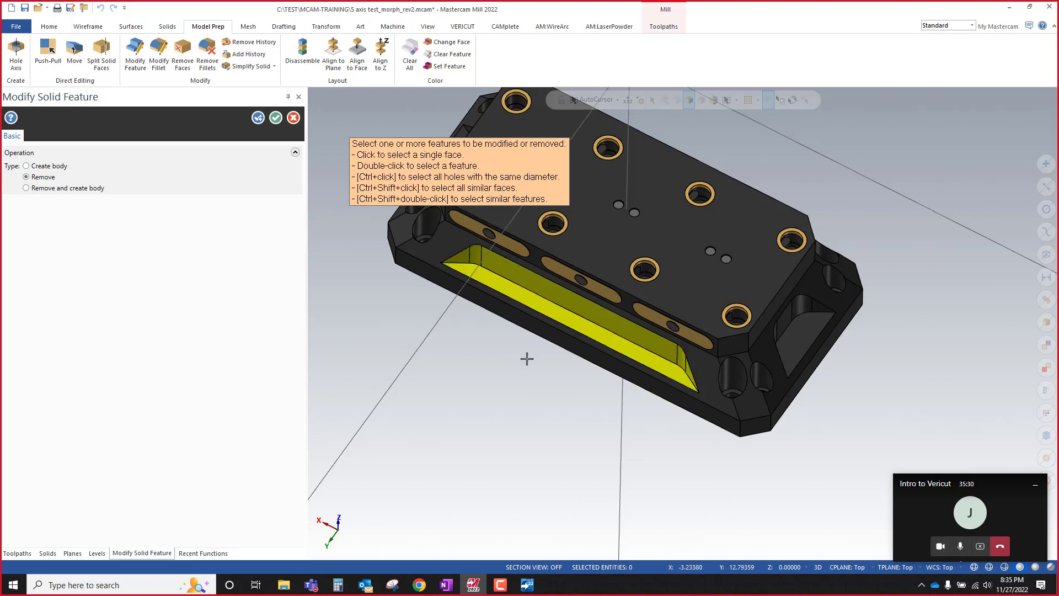
double_click(797, 338)
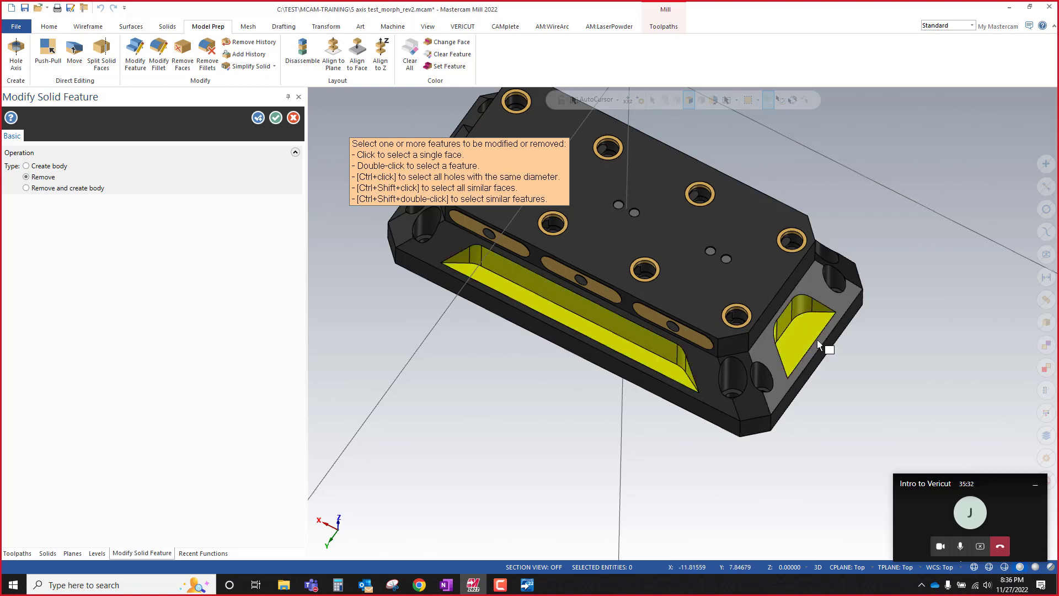
middle_click_drag(816, 339, 774, 216)
double_click(774, 216)
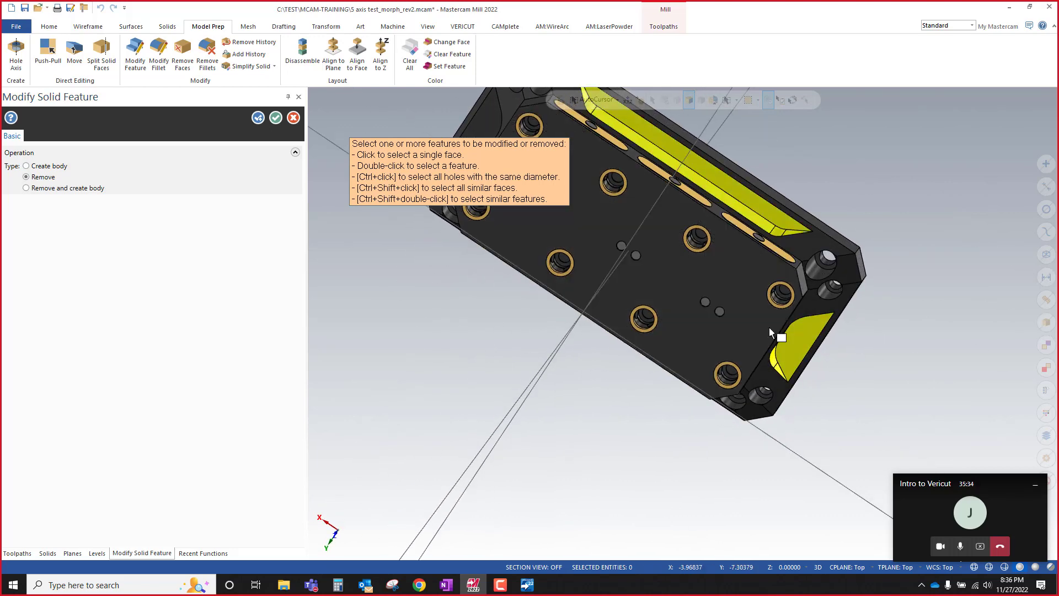
scroll(802, 434, "down", 3)
scroll(656, 264, "up", 4)
double_click(616, 262)
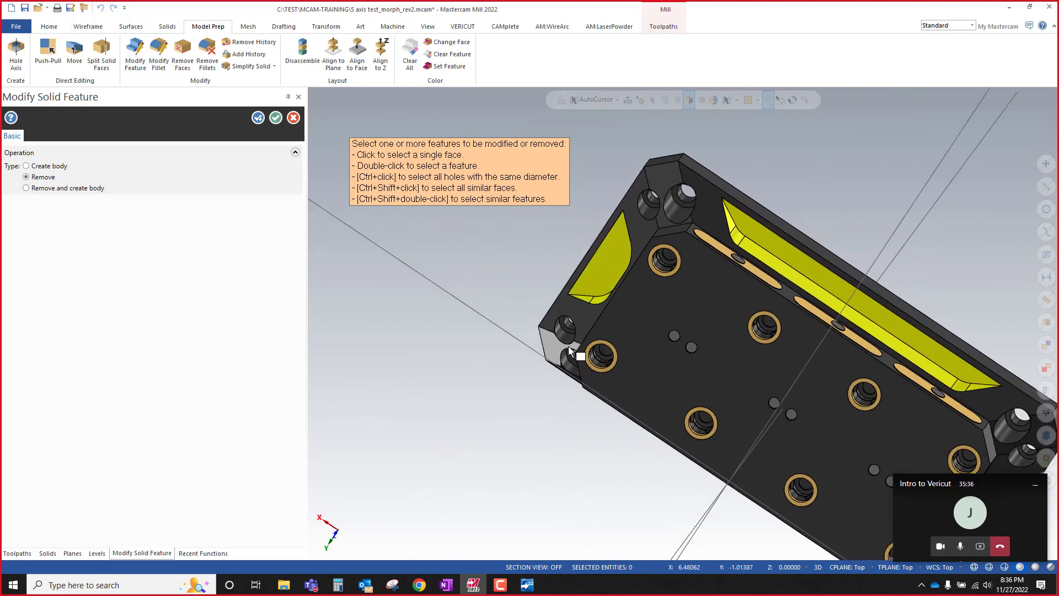
middle_click_drag(569, 344, 516, 237)
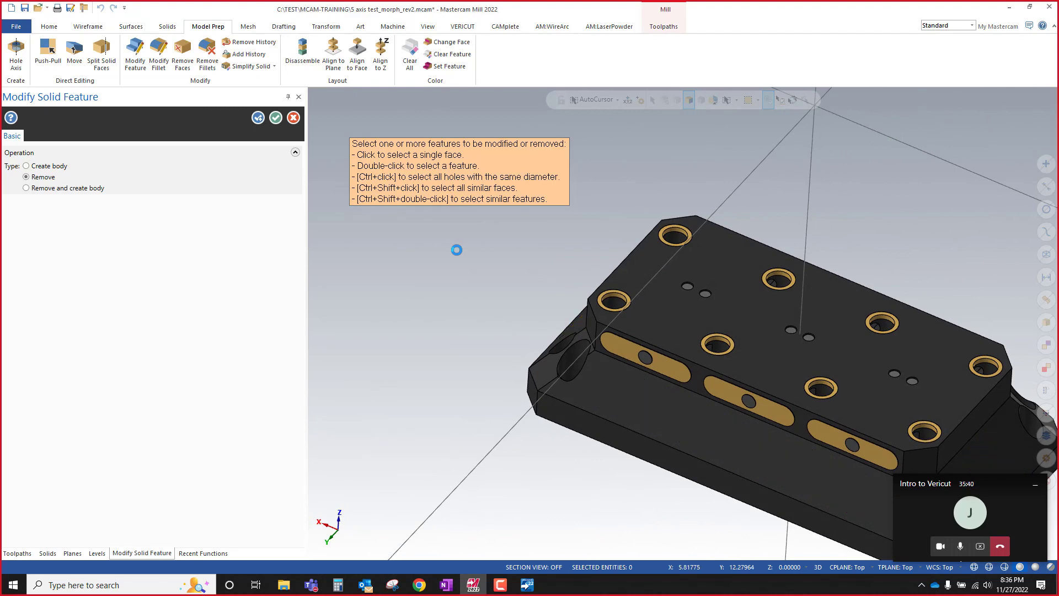
Step: Remove the eight stepped mounting holes at the four corners of the riser's base
scroll(457, 249, "down", 3)
scroll(736, 392, "up", 4)
middle_click_drag(706, 392, 650, 405)
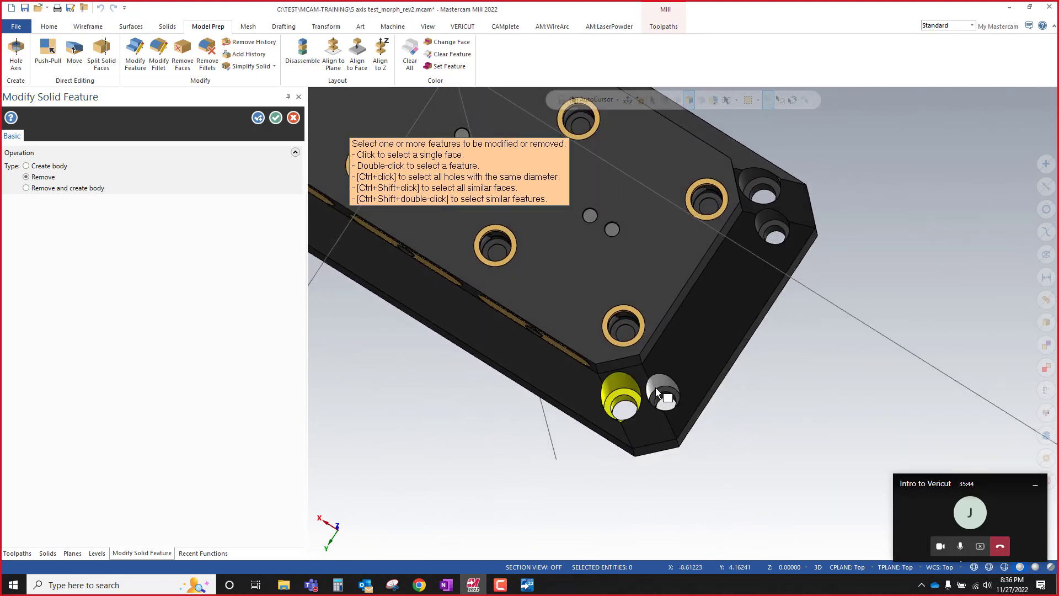
double_click(666, 394)
double_click(750, 179)
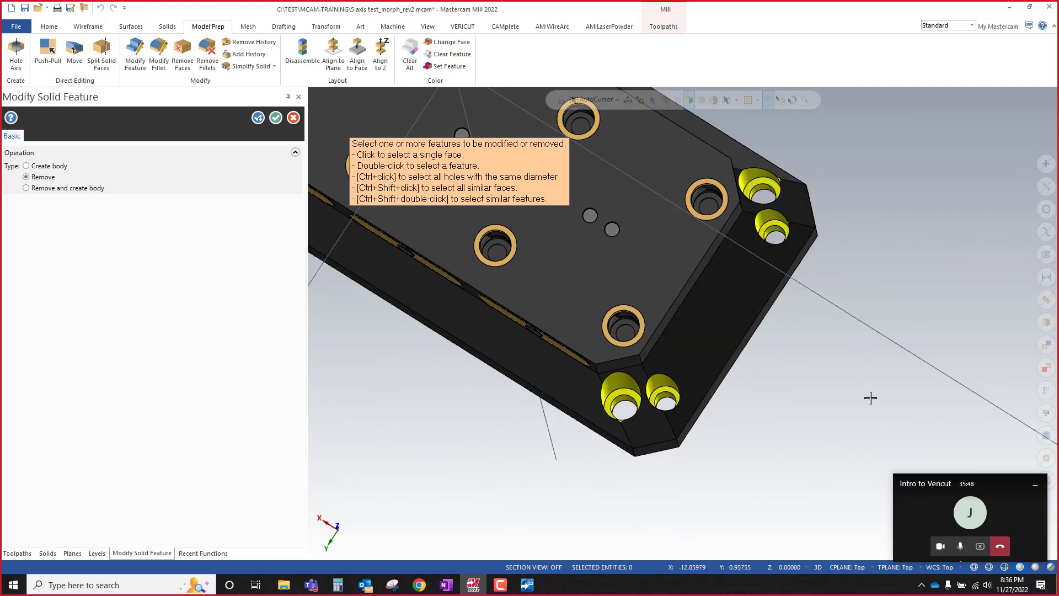
scroll(861, 401, "down", 4)
scroll(643, 220, "up", 5)
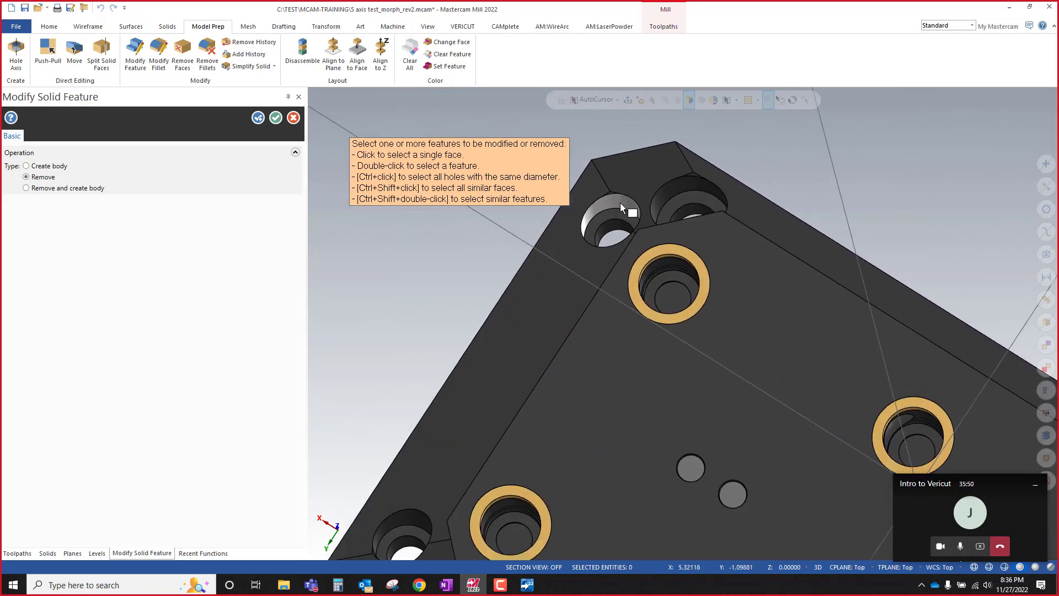
double_click(621, 203)
scroll(724, 190, "down", 4)
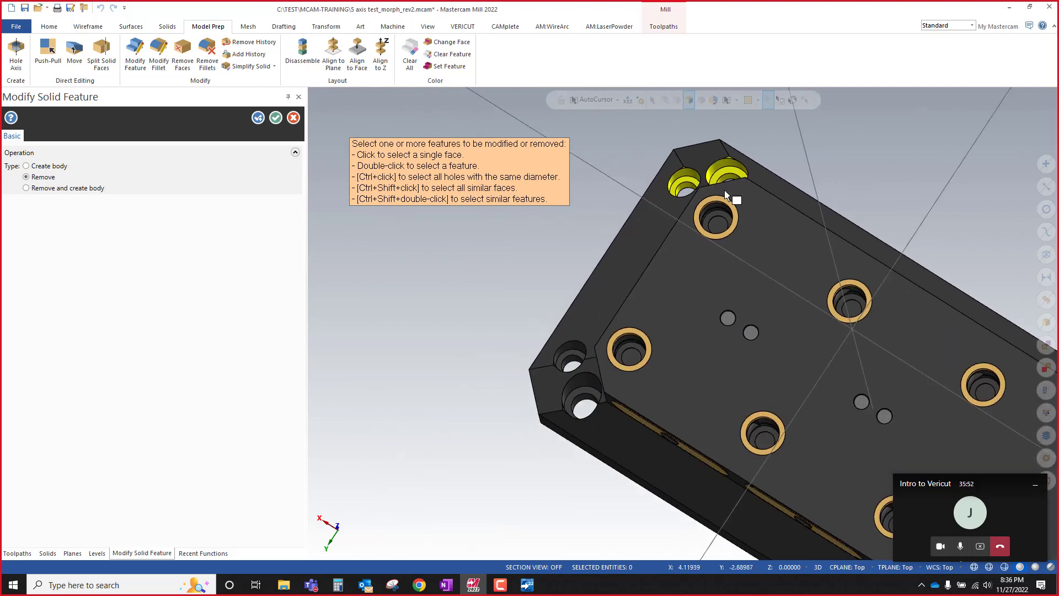
scroll(613, 270, "up", 5)
double_click(613, 272)
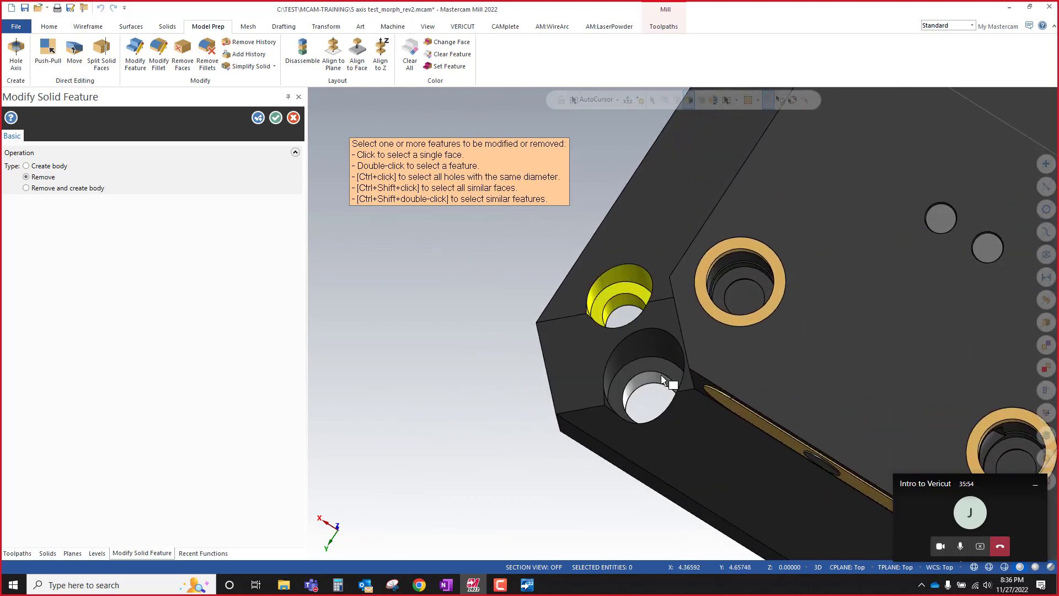
double_click(653, 361)
middle_click_drag(538, 381, 413, 293)
left_click(255, 118)
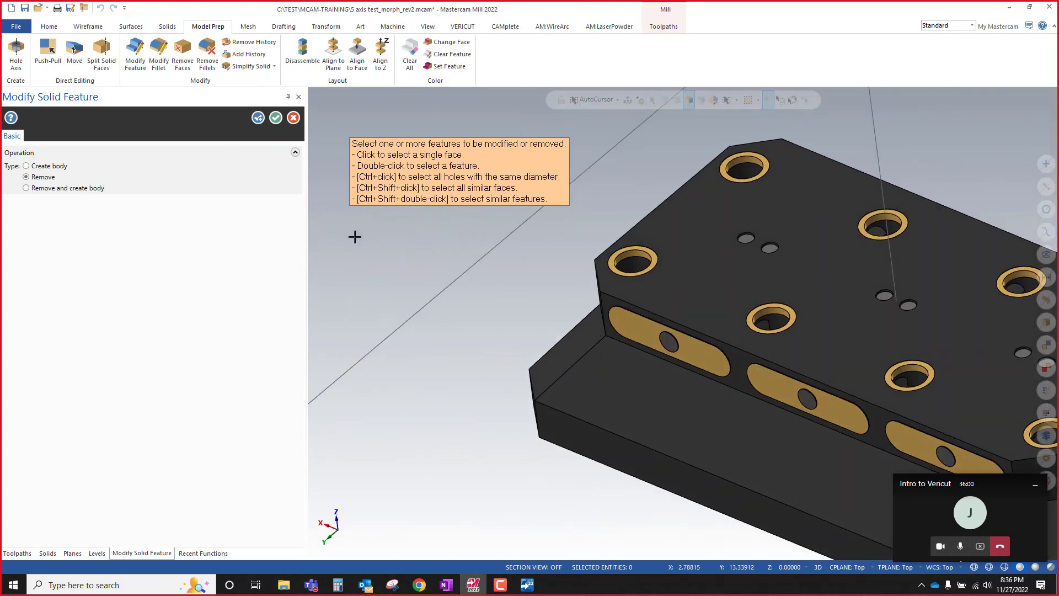
Step: Remove the three round holes in the underside of the riser's base
scroll(483, 250, "down", 3)
middle_click_drag(730, 442, 729, 303)
scroll(721, 214, "down", 3)
scroll(763, 385, "up", 6)
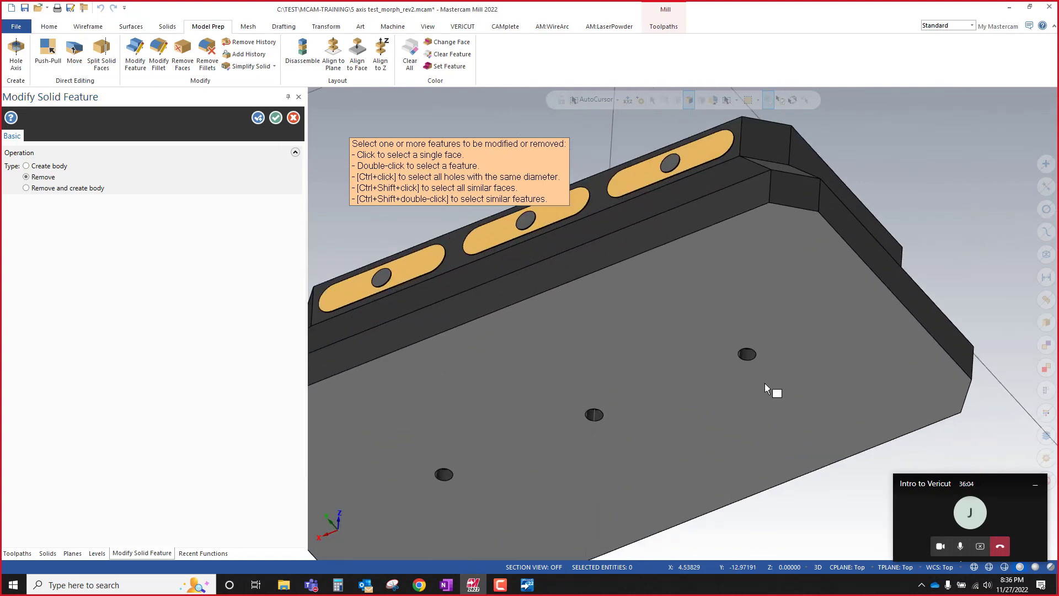
key("alt+s")
key("alt+s")
mouse_move(767, 370)
middle_mouse_down()
mouse_move(753, 292)
mouse_move(752, 334)
middle_mouse_up()
left_click(752, 333)
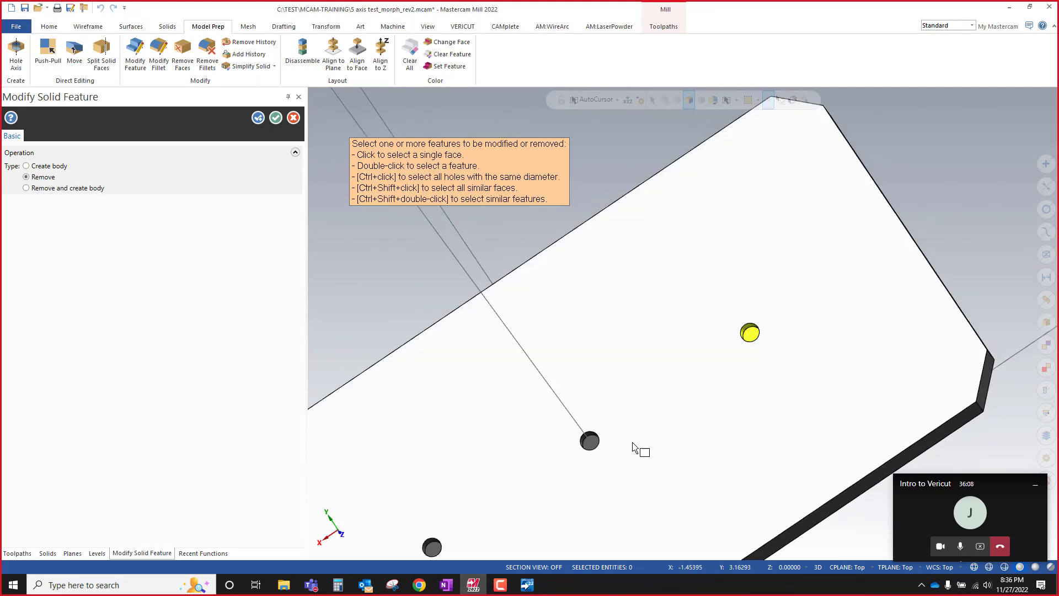
left_click(594, 444)
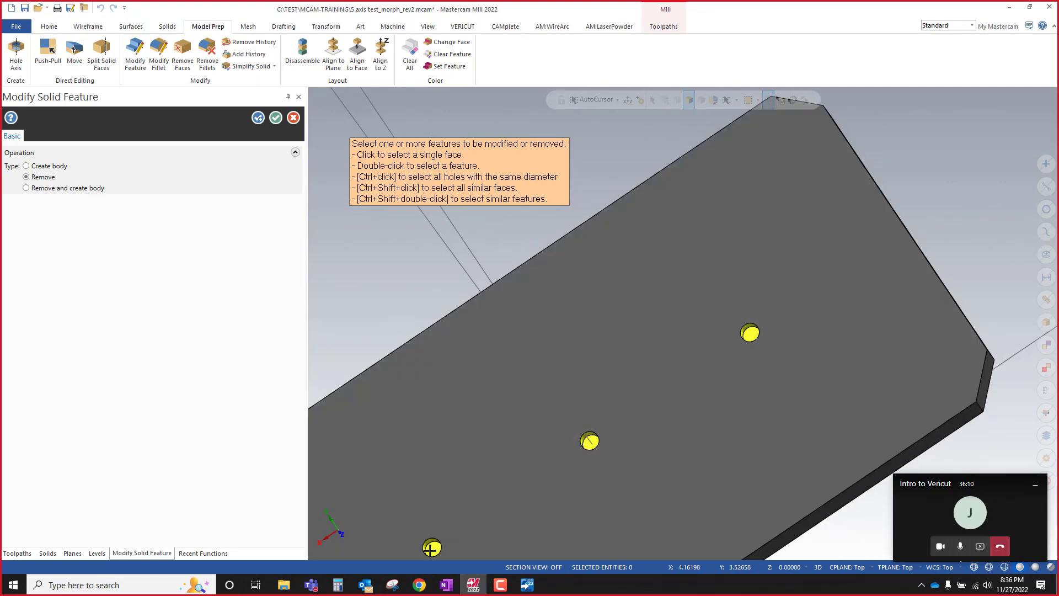
middle_click_drag(637, 270, 745, 399)
scroll(745, 398, "down", 3)
scroll(783, 325, "up", 3)
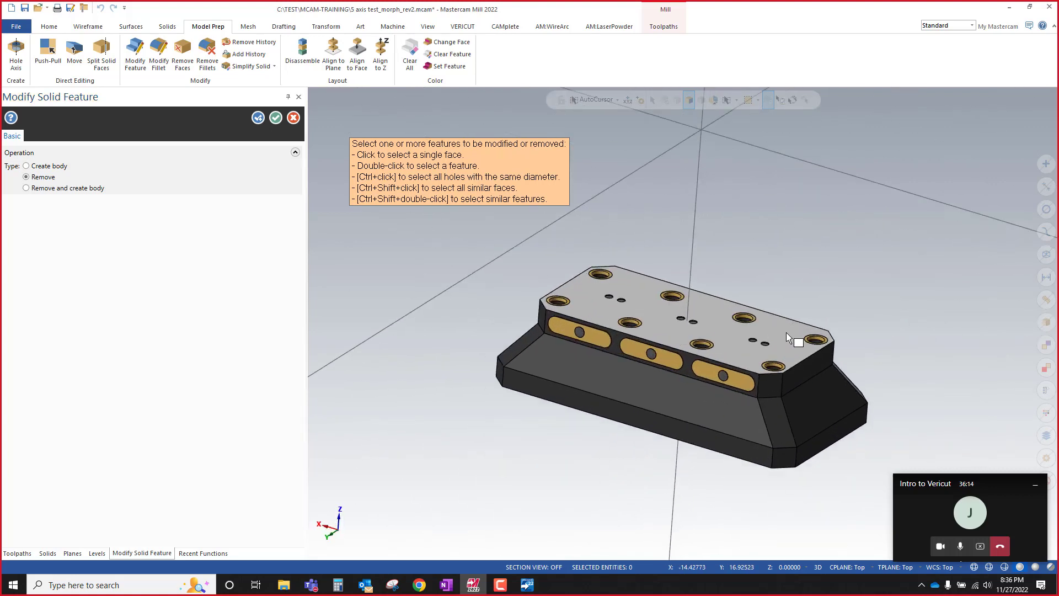
scroll(763, 404, "up", 3)
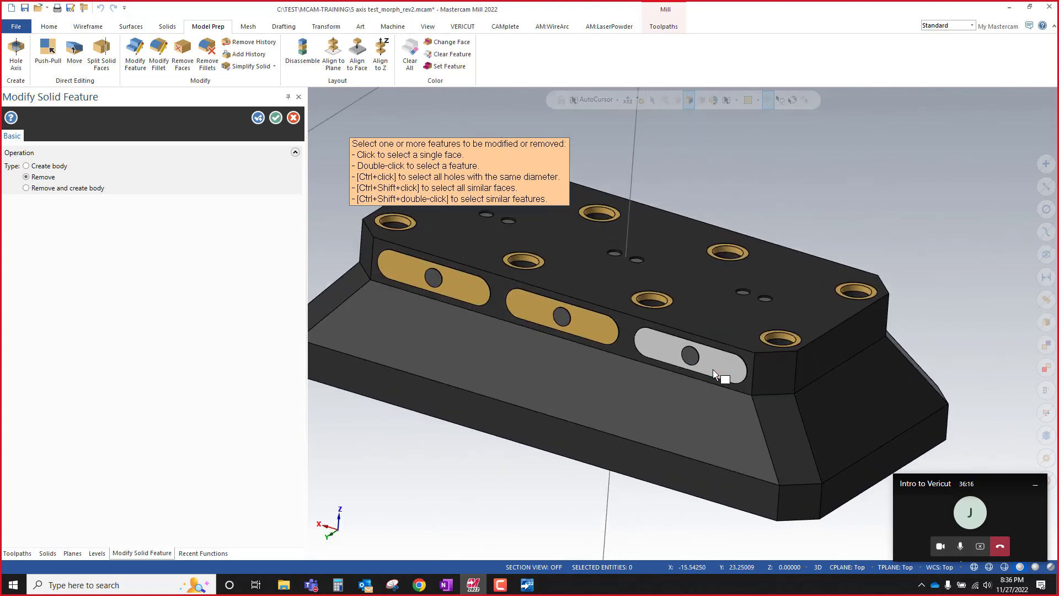
key("alt+s")
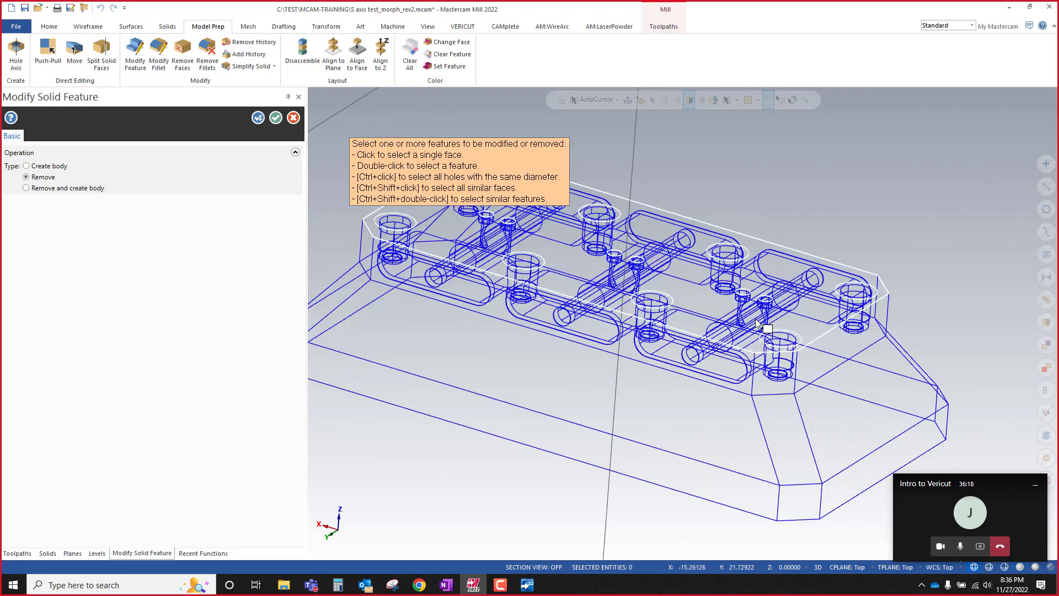
scroll(659, 360, "down", 1)
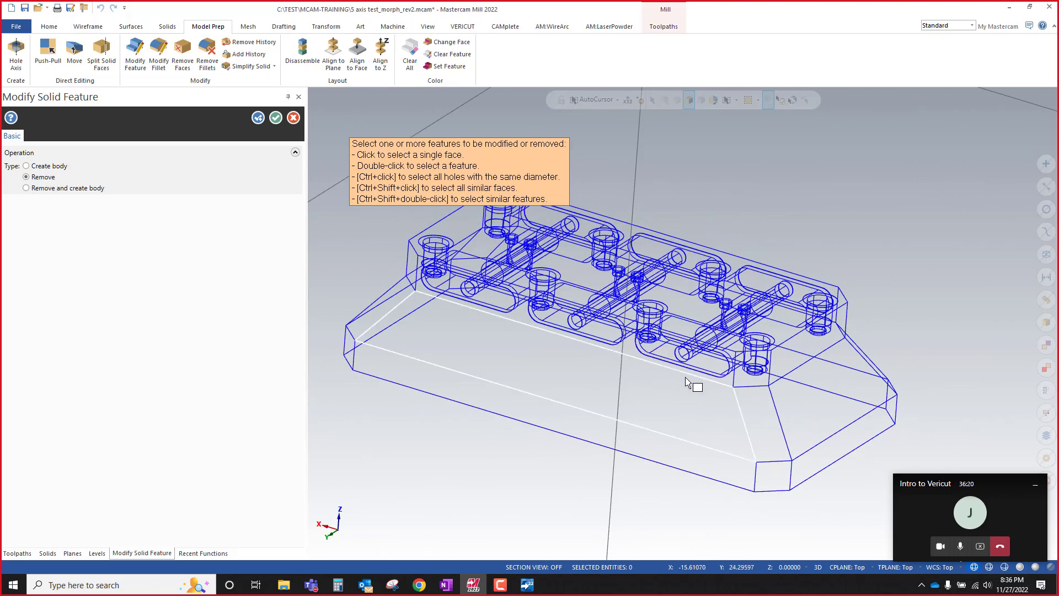
mouse_move(684, 377)
middle_mouse_down()
mouse_move(660, 350)
mouse_move(668, 376)
middle_mouse_up()
key("alt+s")
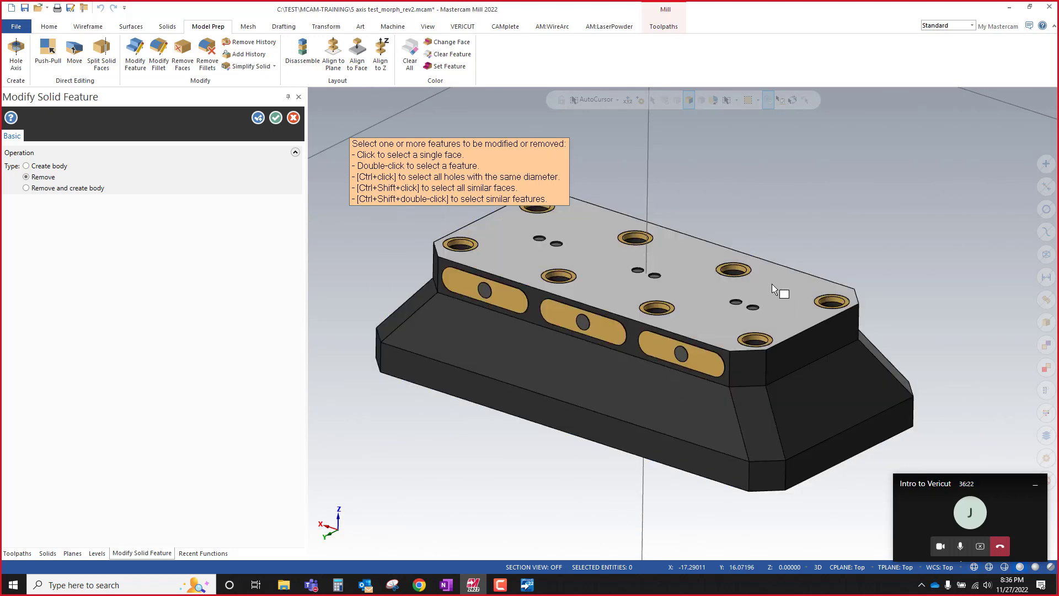
scroll(761, 337, "up", 5)
mouse_move(752, 345)
middle_mouse_down()
mouse_move(734, 420)
mouse_move(753, 369)
middle_mouse_up()
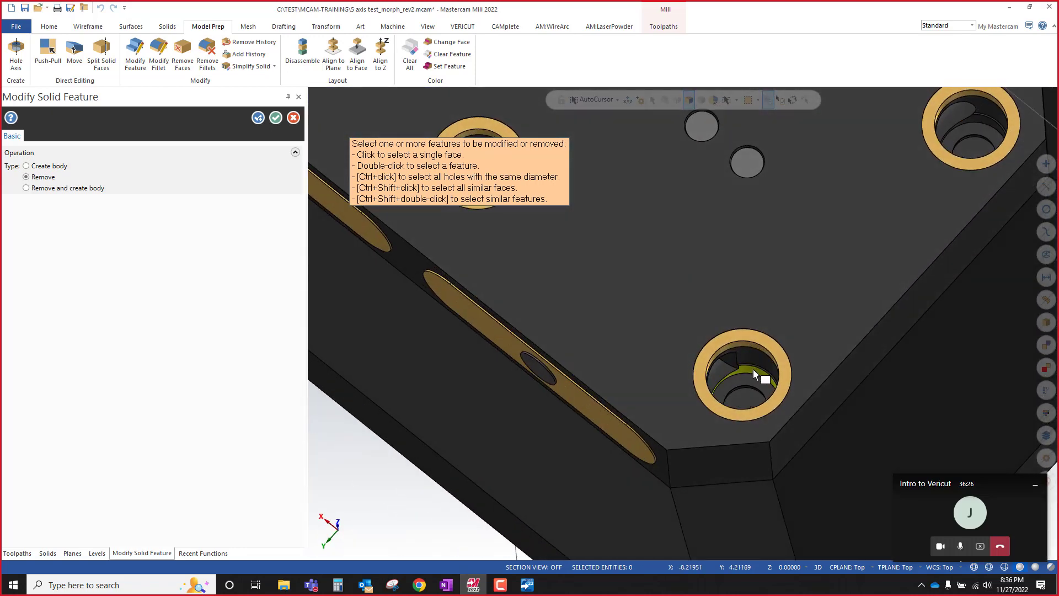
left_click(730, 387)
left_click(750, 389)
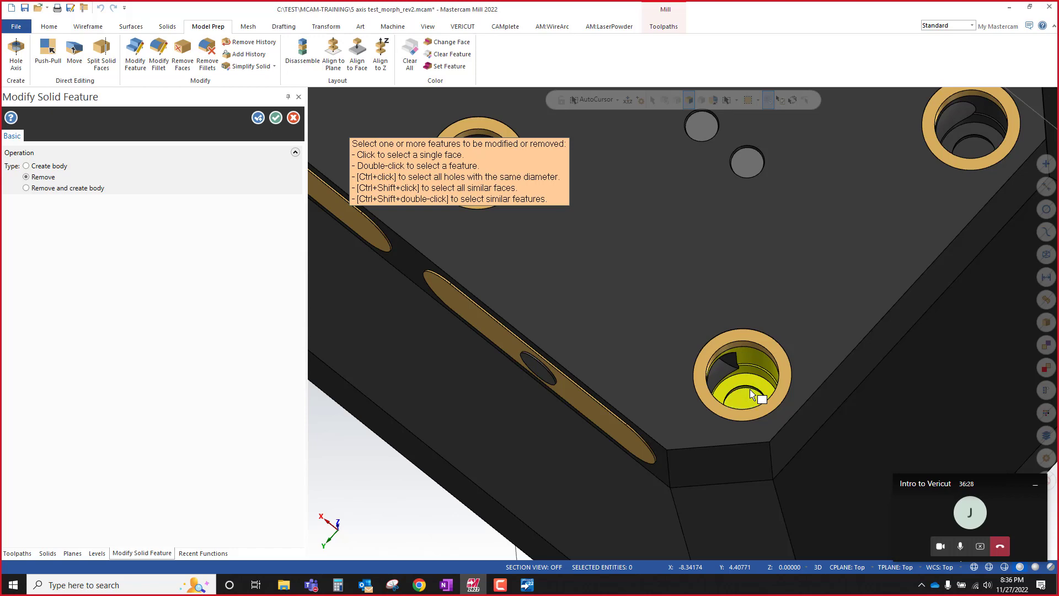
scroll(696, 349, "down", 5)
scroll(833, 248, "up", 4)
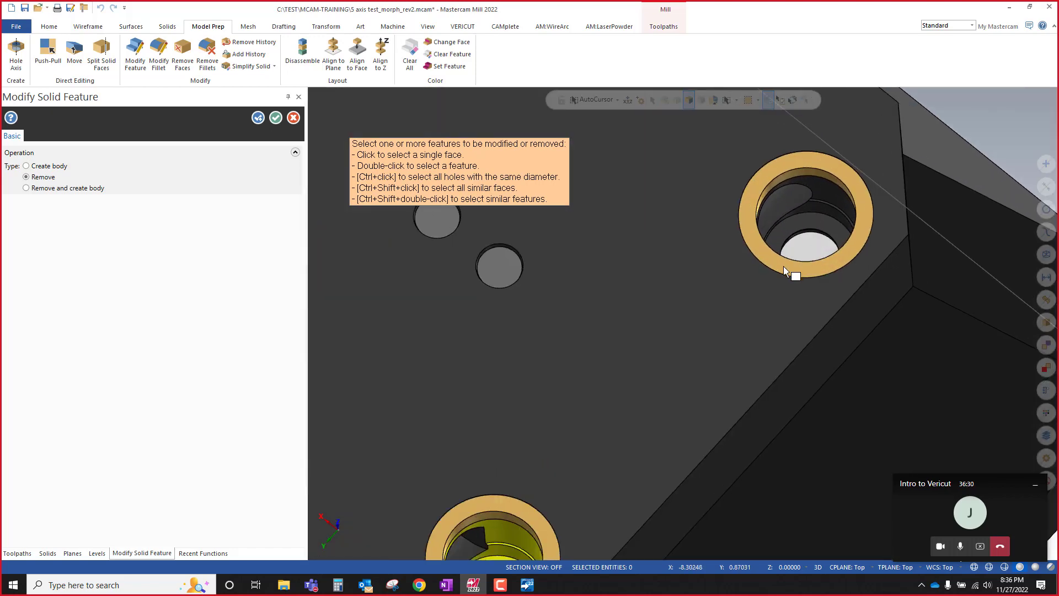
scroll(709, 348, "down", 5)
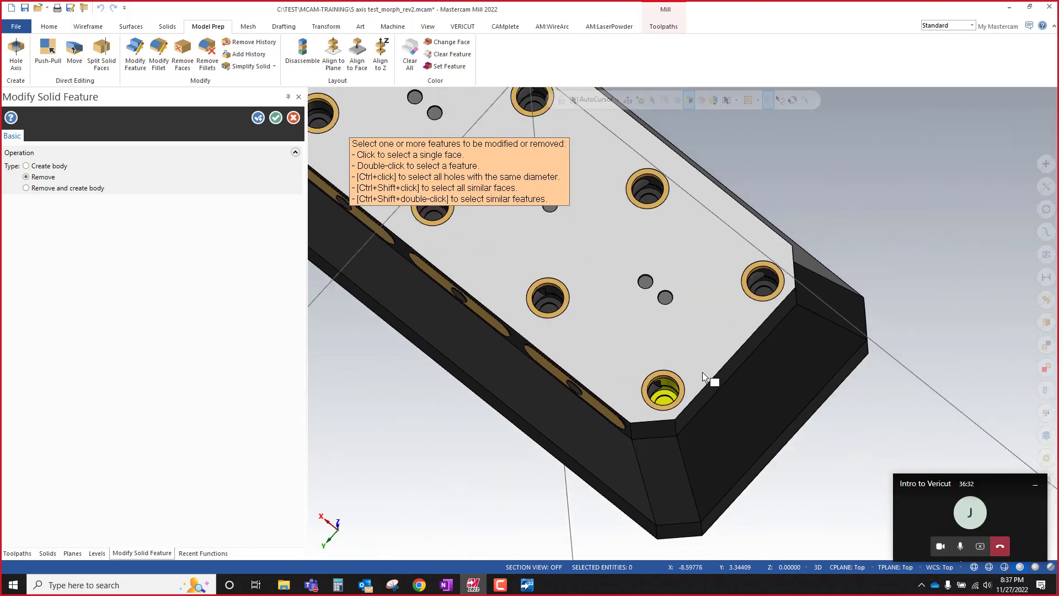
key("Escape")
Step: Examine the small counterbored hole pairs, the round mounting holes and the cross bores in the riser's upper block, comparing shaded and wireframe display
middle_click_drag(699, 364, 703, 335)
scroll(773, 288, "down", 1)
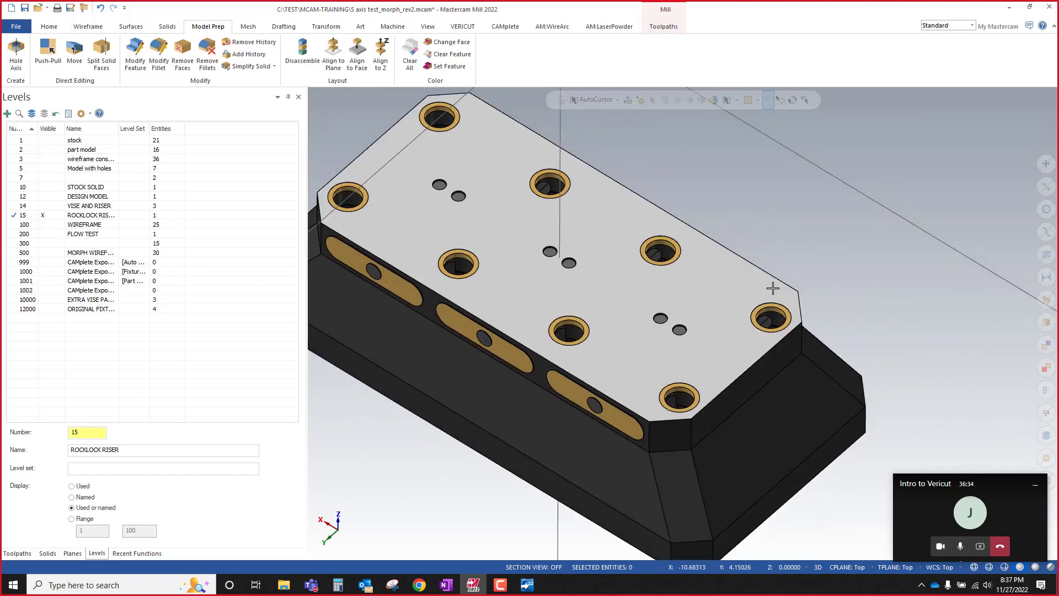
scroll(772, 288, "down", 1)
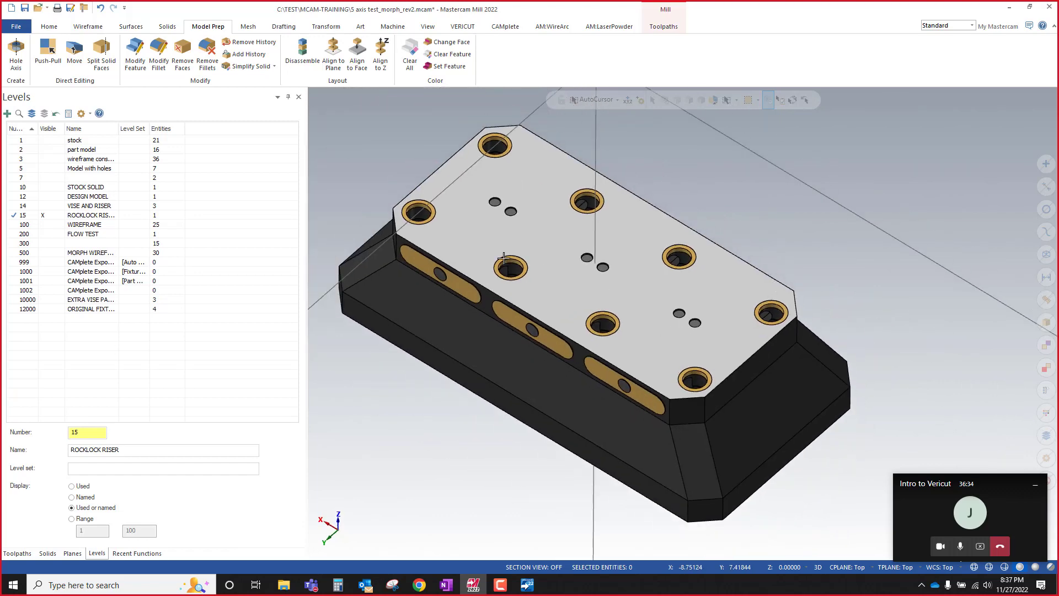
left_click(135, 56)
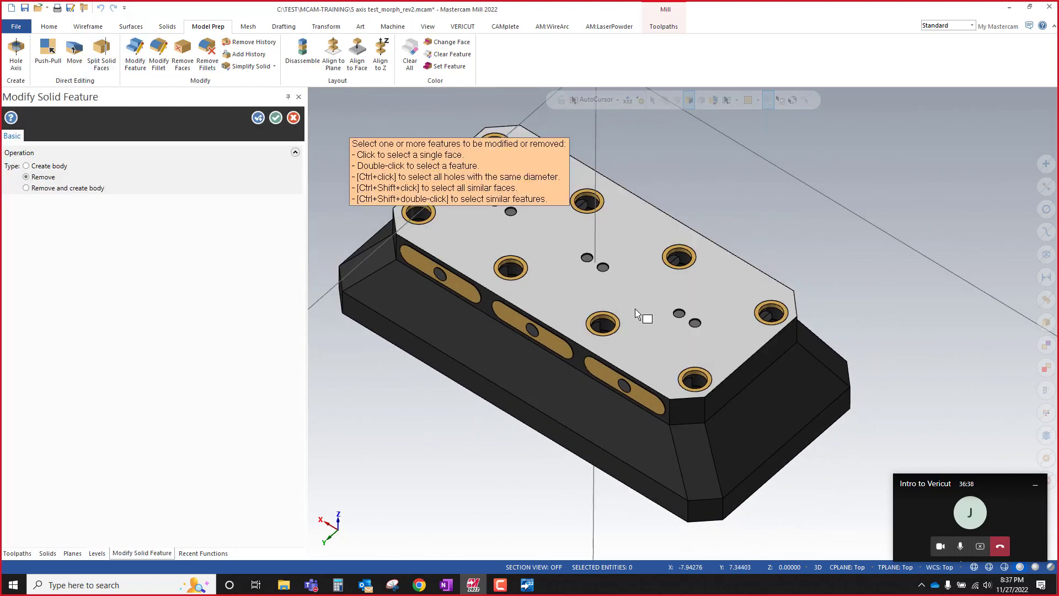
key("Escape")
key("alt+s")
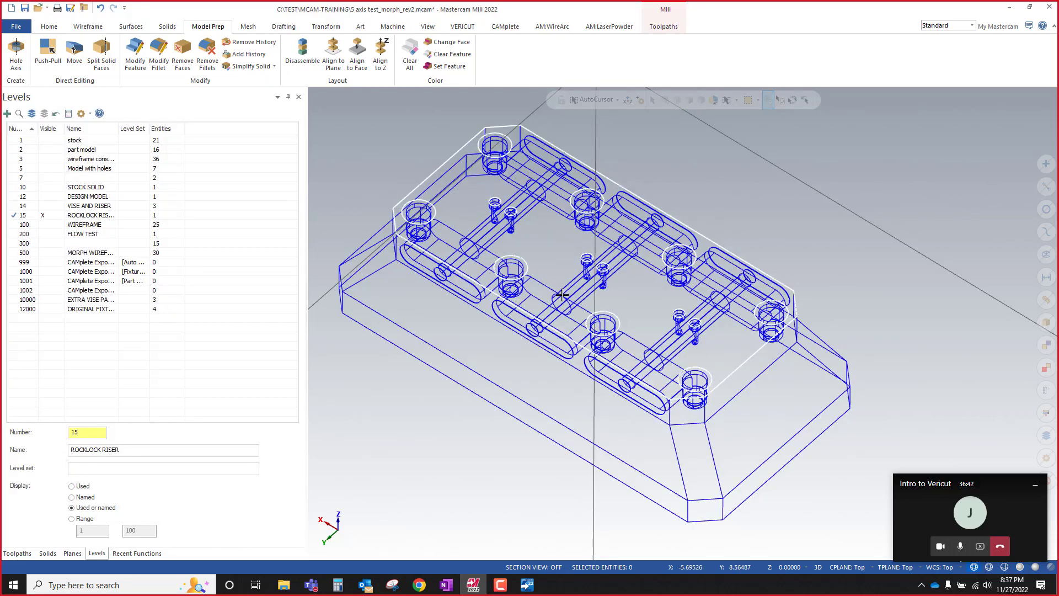
scroll(570, 290, "up", 10)
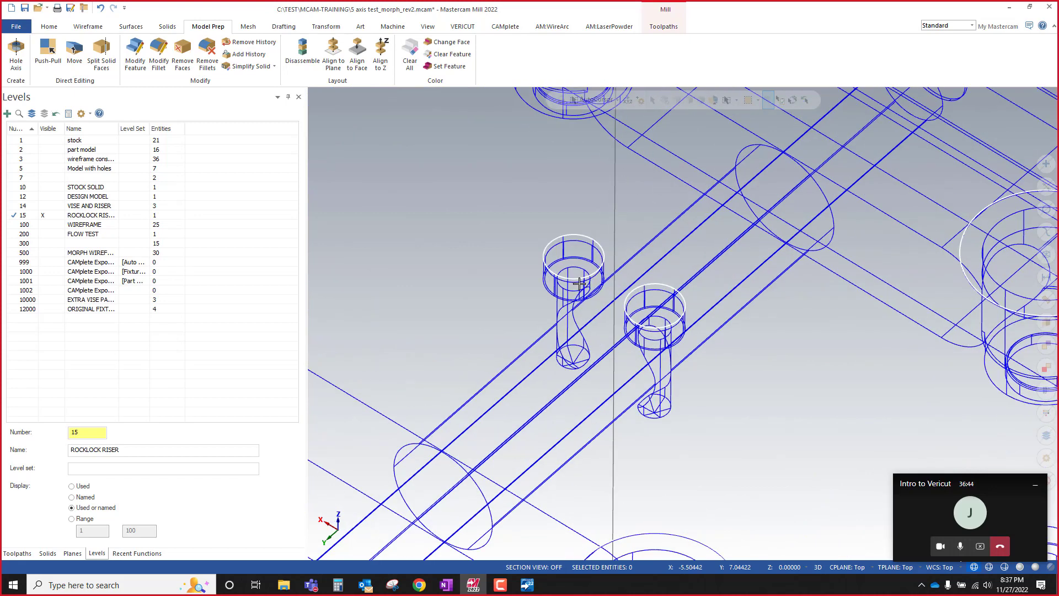
key("alt+s")
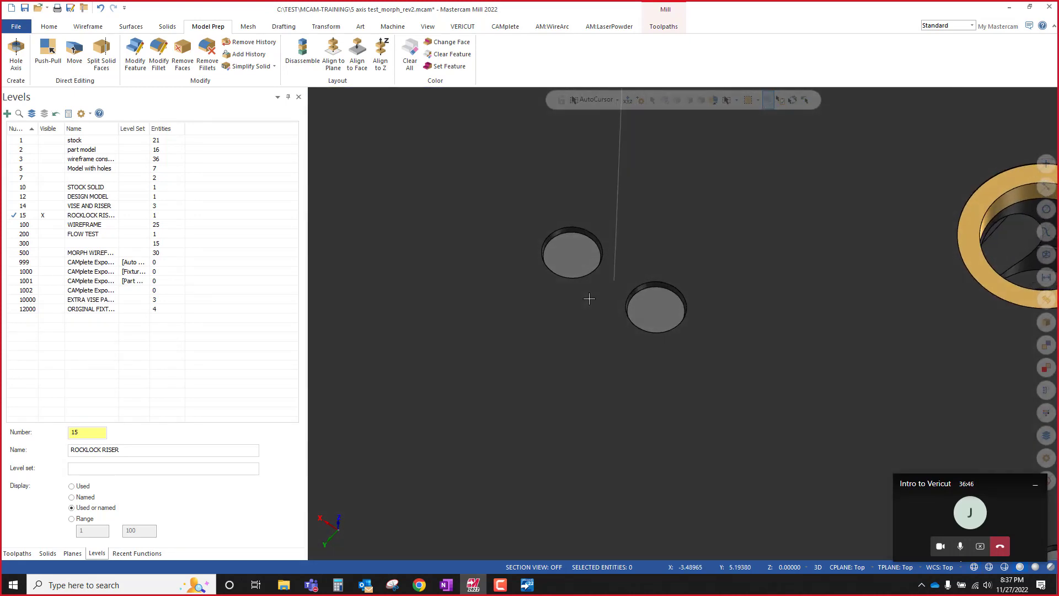
key("alt+s")
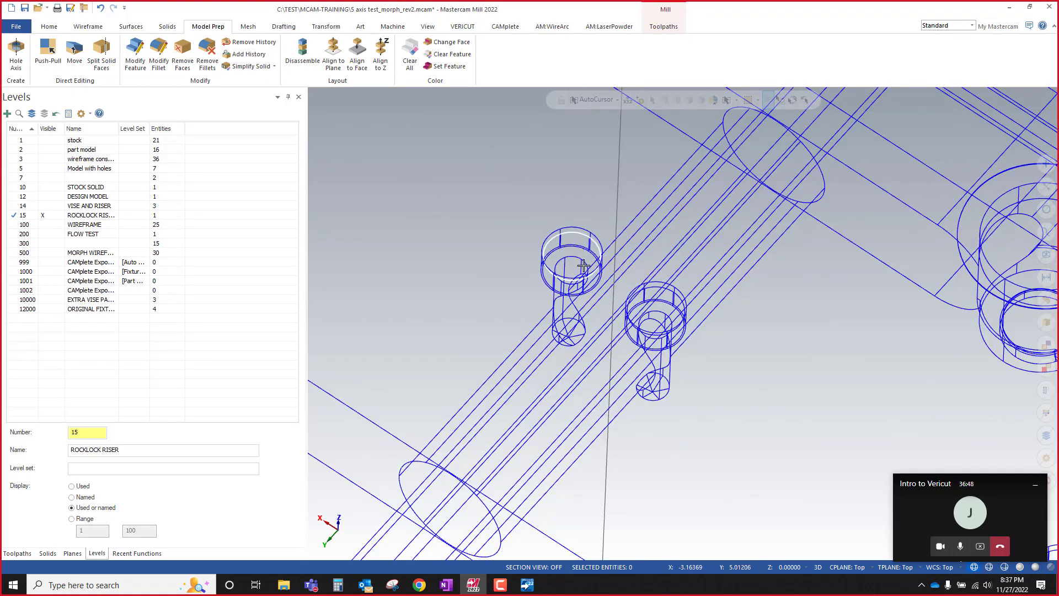
scroll(613, 286, "down", 6)
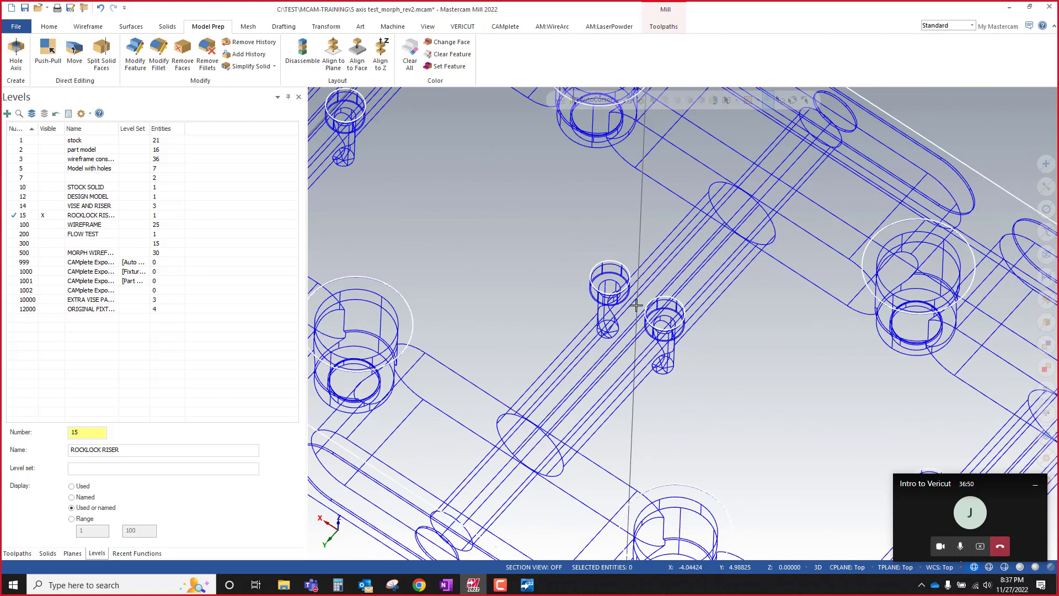
key("alt+s")
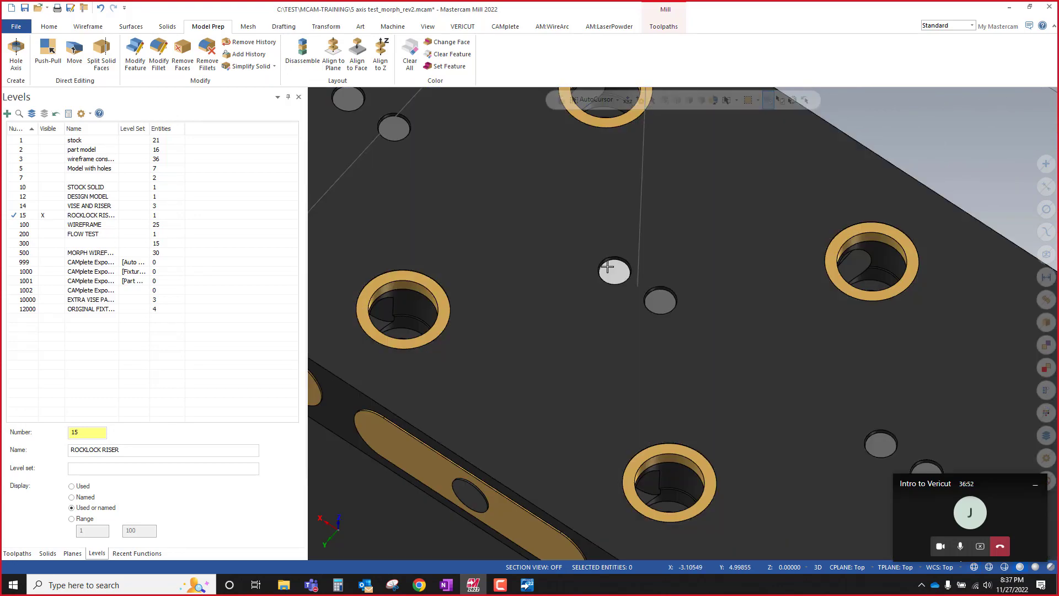
left_click(645, 306)
mouse_move(647, 310)
middle_mouse_down()
mouse_move(653, 203)
mouse_move(640, 253)
middle_mouse_up()
key("alt+s")
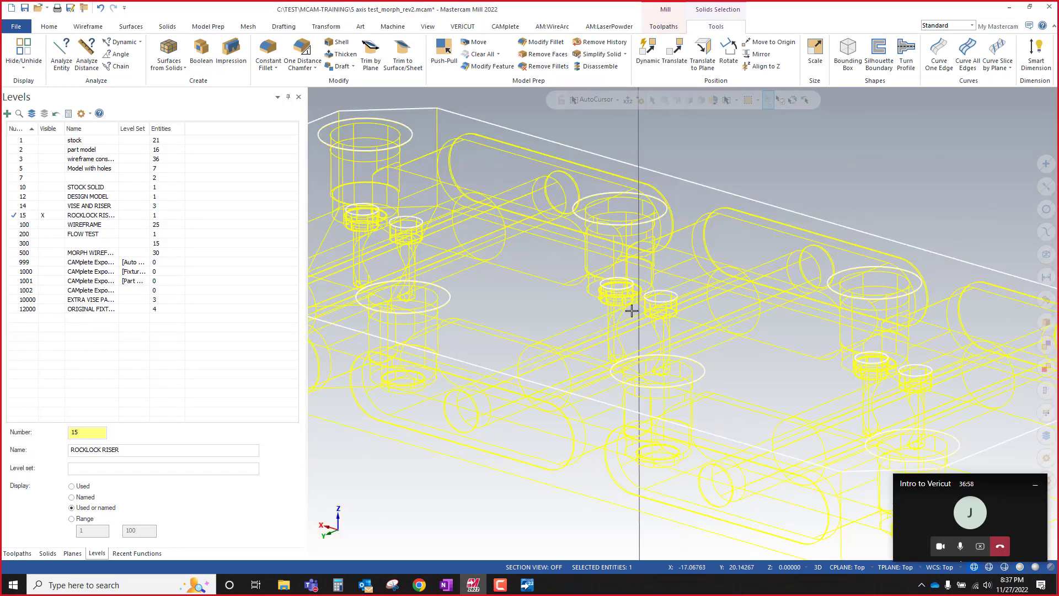
scroll(747, 250, "down", 3)
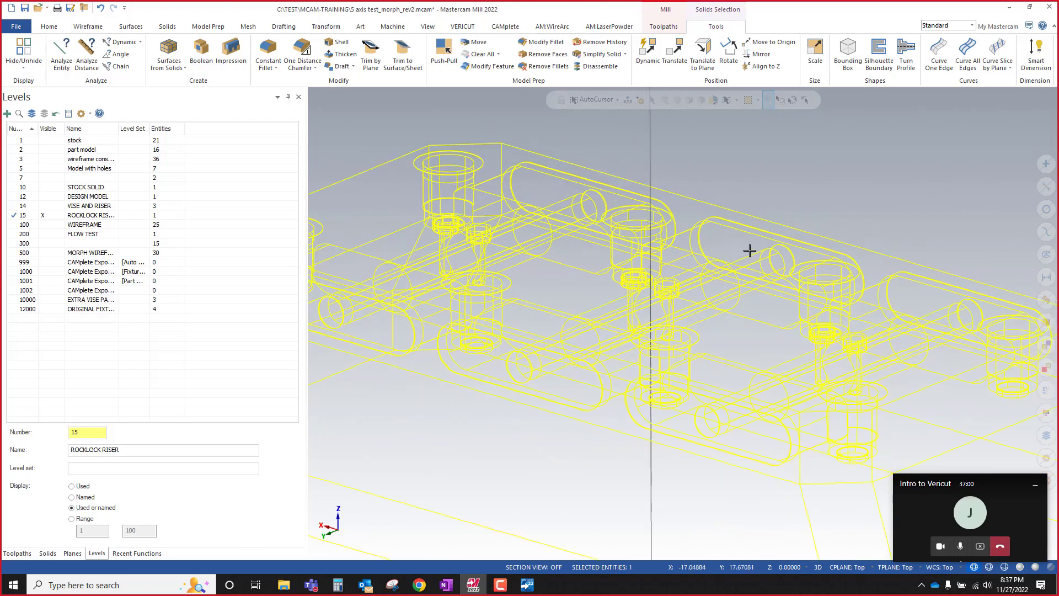
key("alt+s")
middle_click_drag(677, 288, 677, 326)
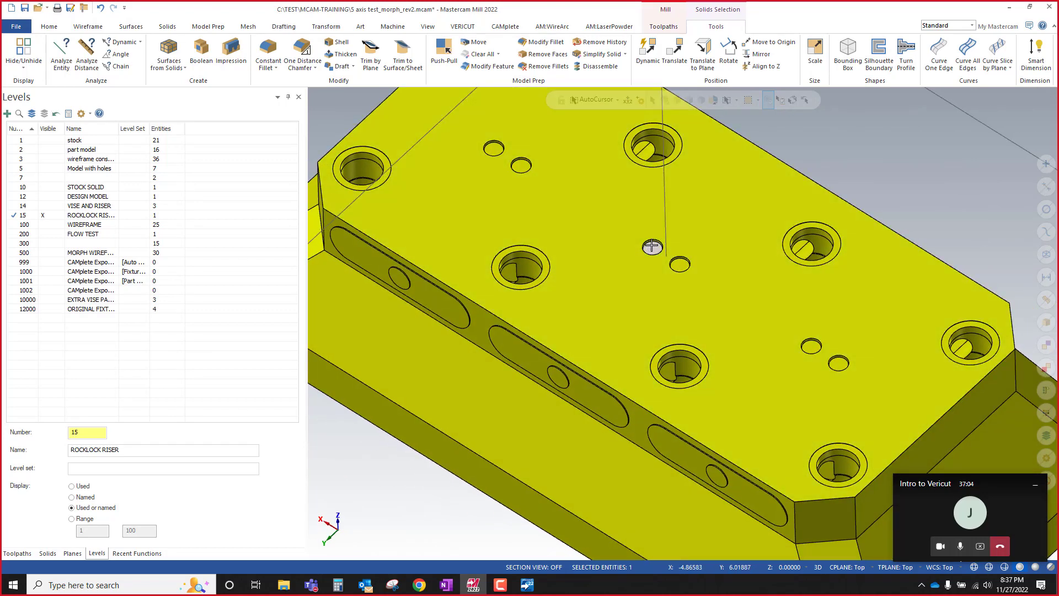
mouse_move(682, 265)
middle_mouse_down()
mouse_move(667, 276)
mouse_move(681, 237)
mouse_move(659, 243)
middle_mouse_up()
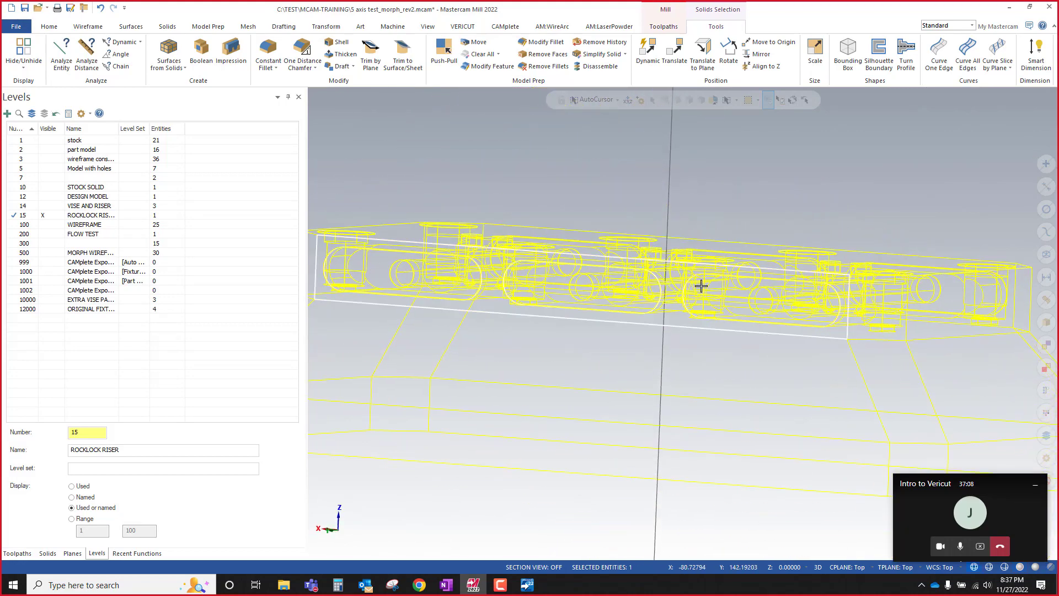
key("alt+s")
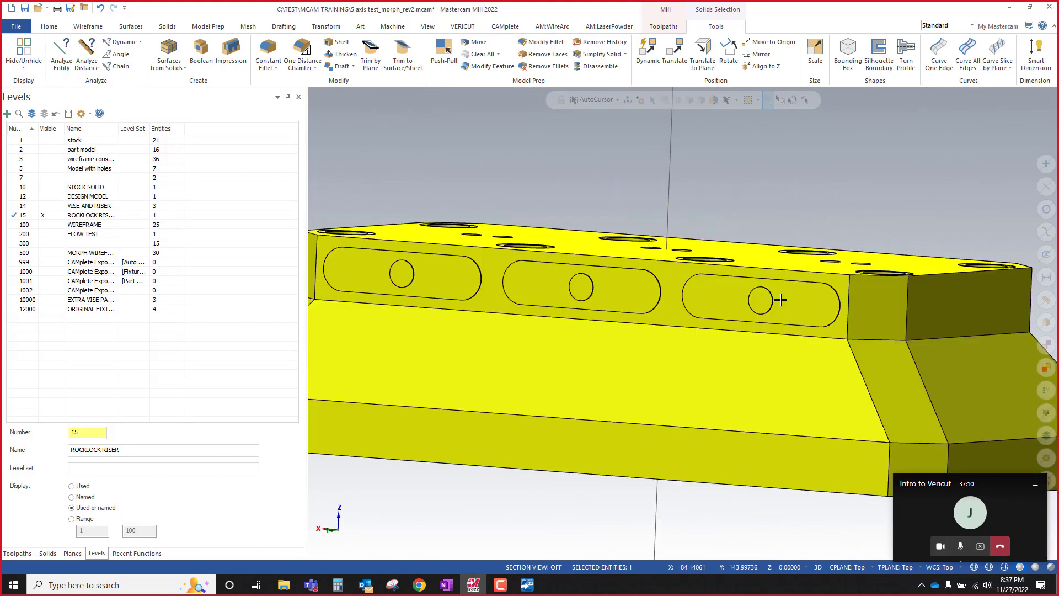
key("Escape")
Step: Remove the six slot-shaped pockets on the two long sides of the riser's upper block with Modify Solid Feature set to Remove
middle_click_drag(453, 273, 487, 301)
scroll(484, 283, "up", 4)
scroll(454, 275, "up", 2)
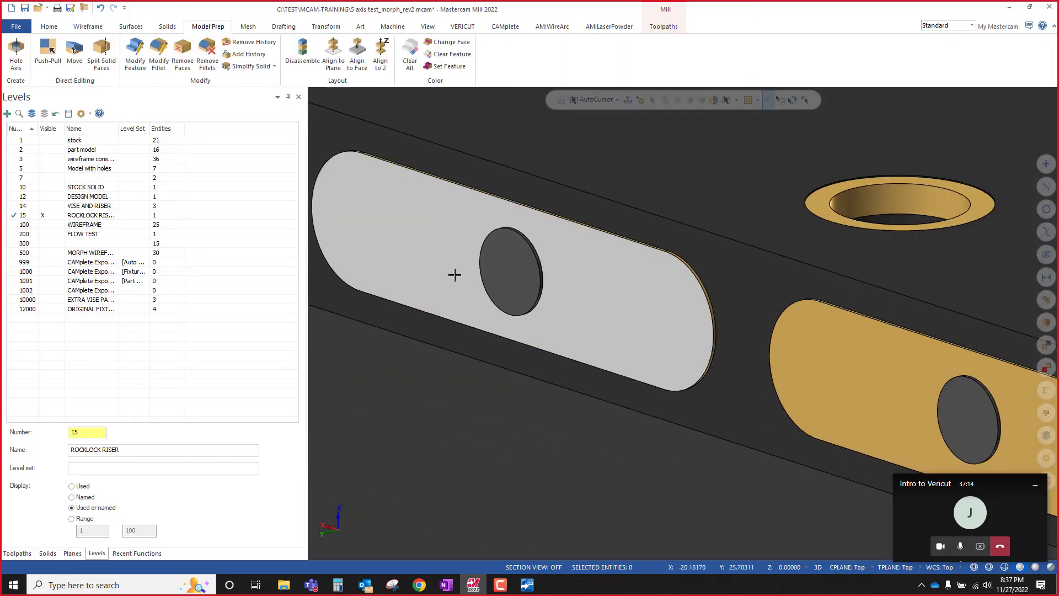
scroll(457, 268, "down", 4)
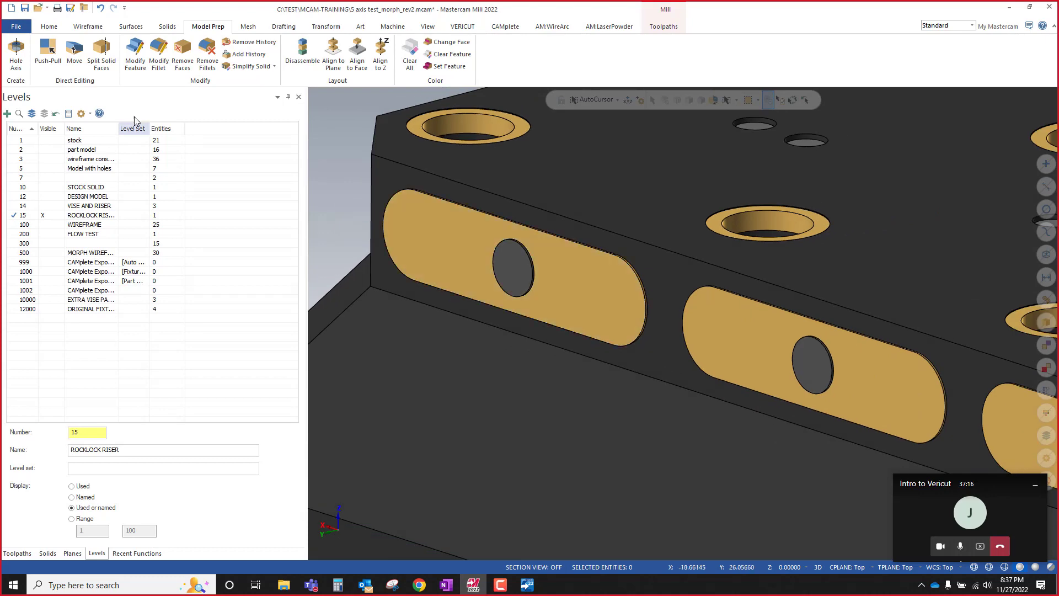
left_click(142, 55)
left_click(442, 237)
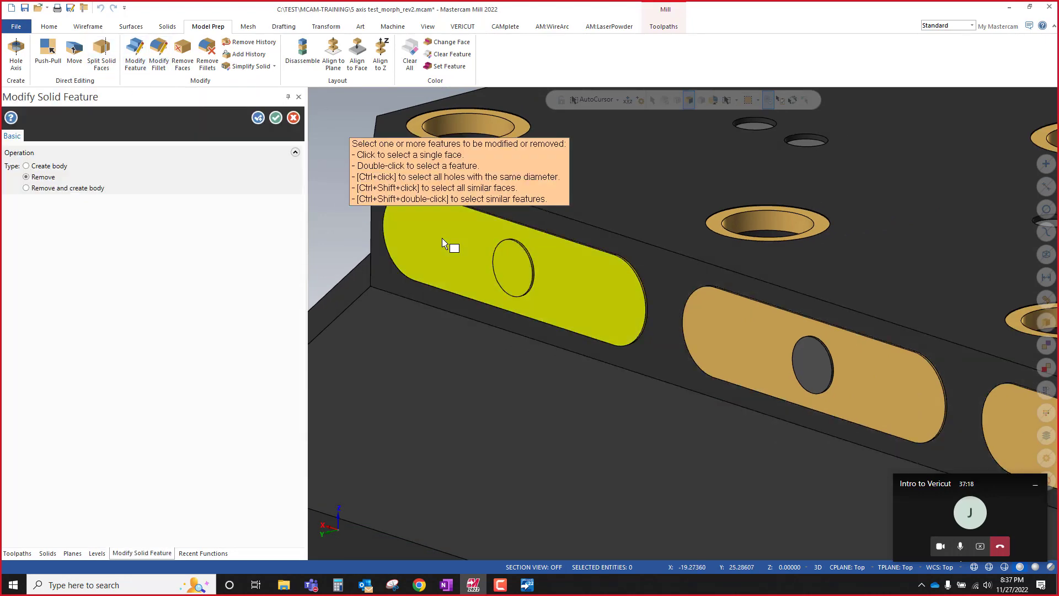
left_click(756, 331)
scroll(584, 300, "down", 2)
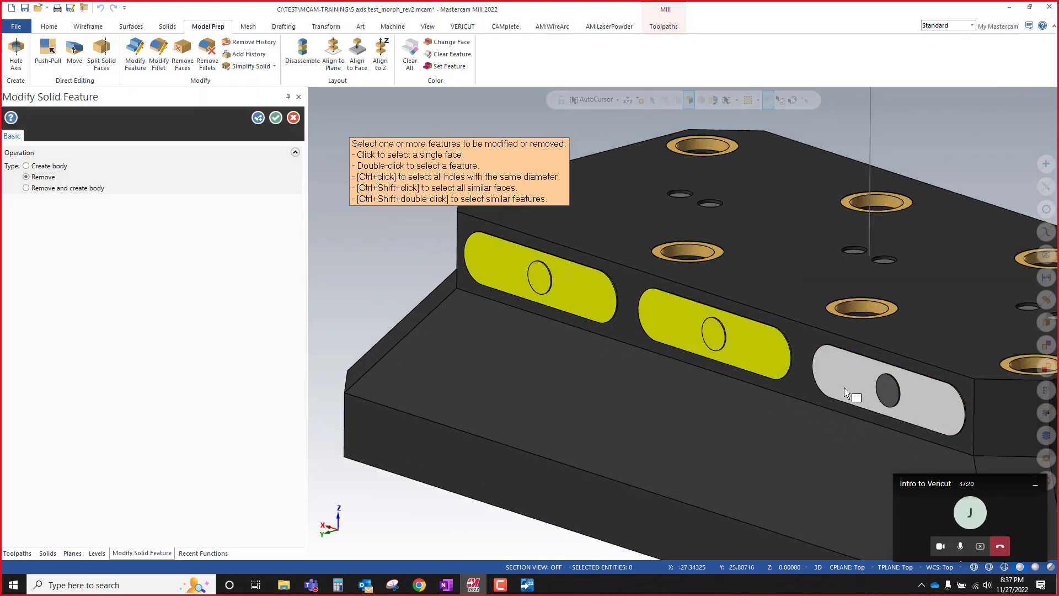
left_click(852, 392)
middle_click_drag(733, 401, 750, 330)
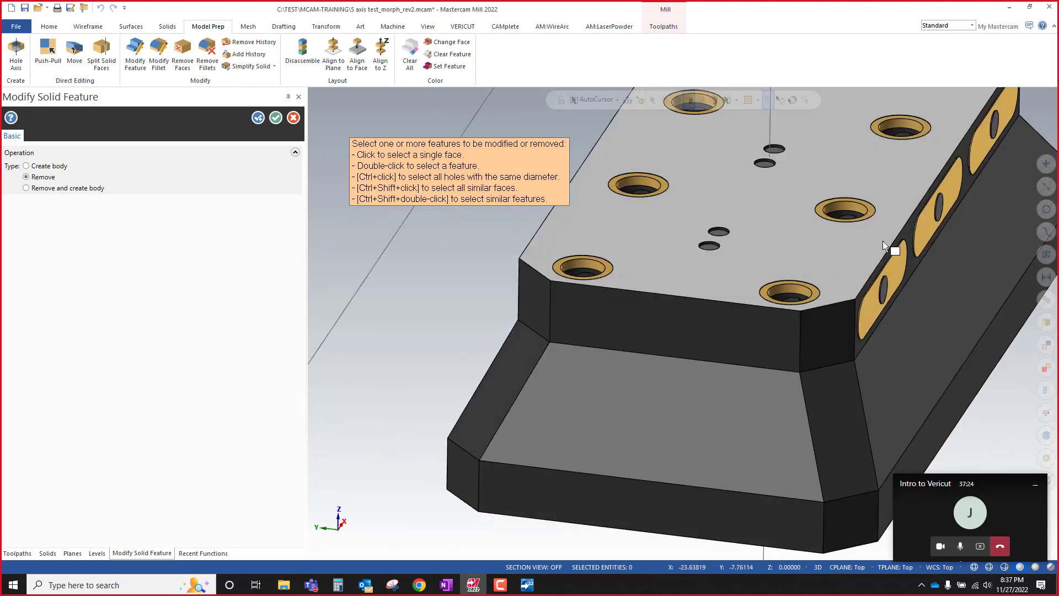
left_click(867, 301)
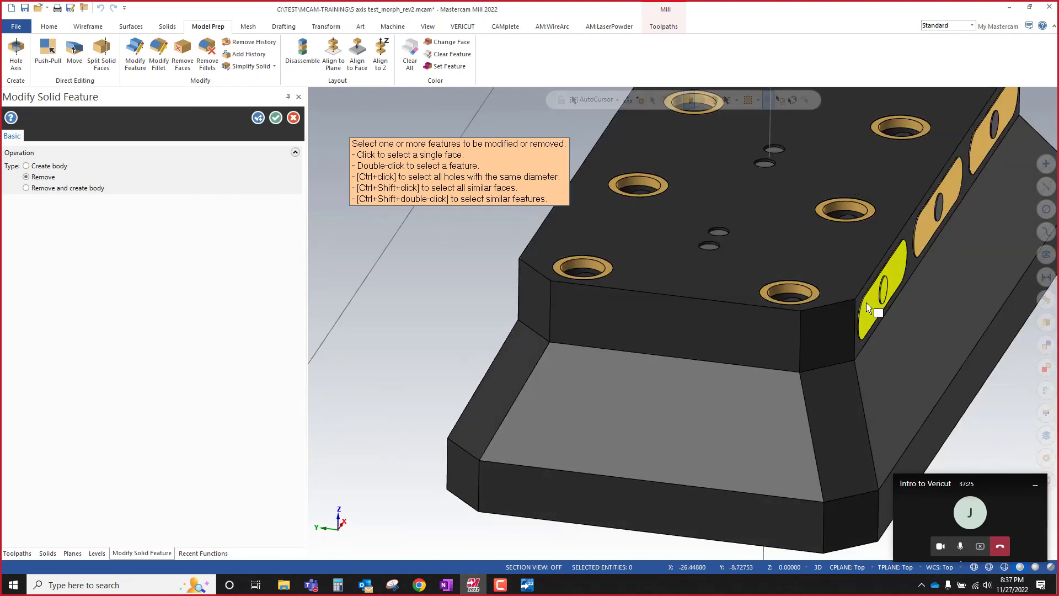
double_click(932, 227)
scroll(778, 361, "down", 4)
scroll(929, 224, "up", 5)
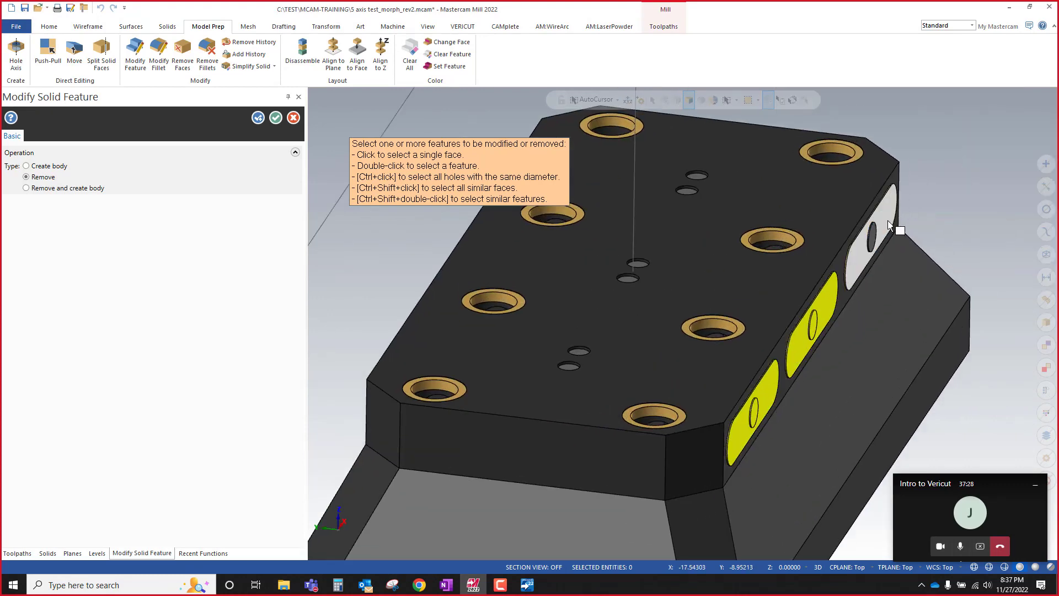
double_click(889, 225)
scroll(680, 322, "down", 3)
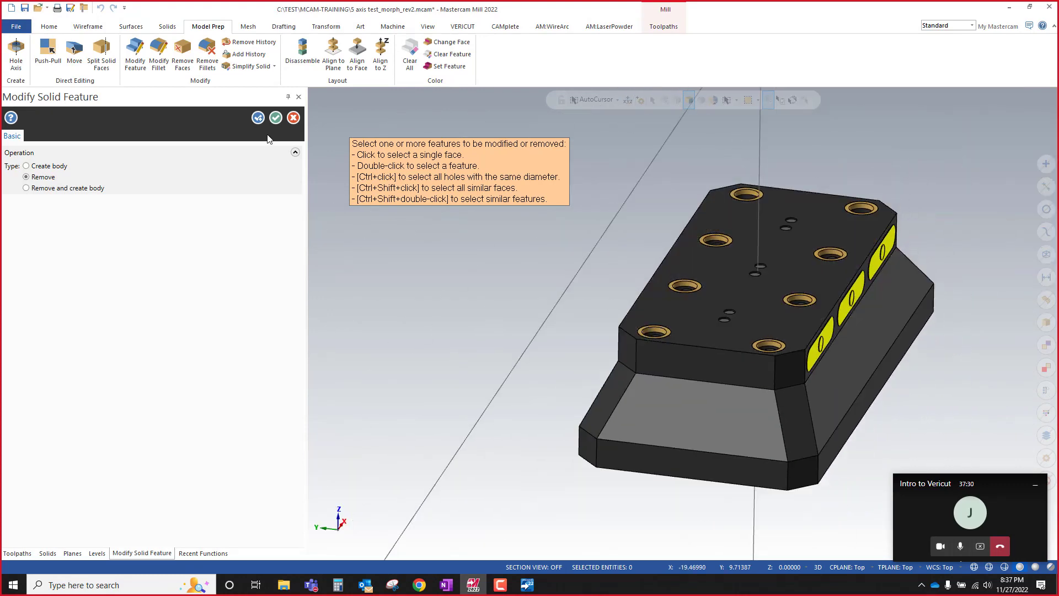
mouse_move(684, 397)
middle_mouse_down()
mouse_move(770, 365)
mouse_move(839, 373)
mouse_move(568, 338)
mouse_move(688, 349)
mouse_move(684, 372)
middle_mouse_up()
key("alt+s")
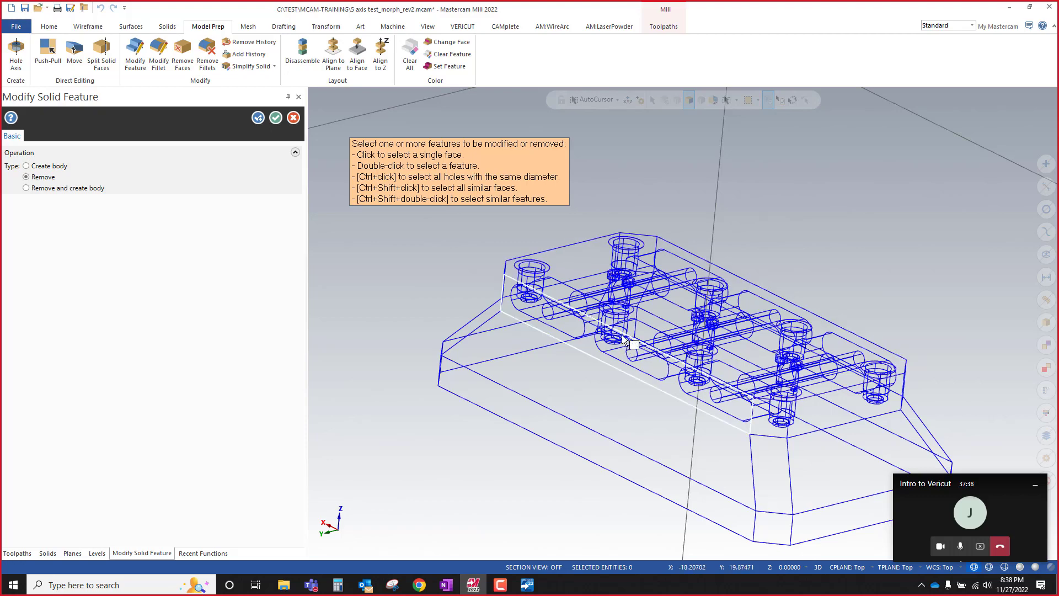
Step: Close Modify Solid Feature and switch the riser back to shaded display
scroll(623, 338, "up", 4)
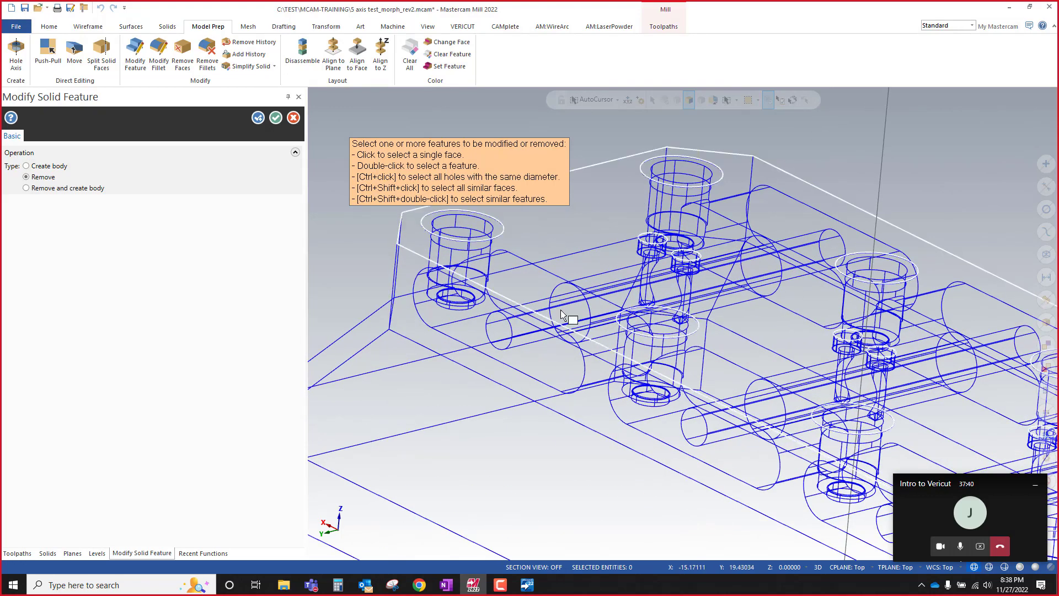
scroll(561, 315, "down", 4)
key("Escape")
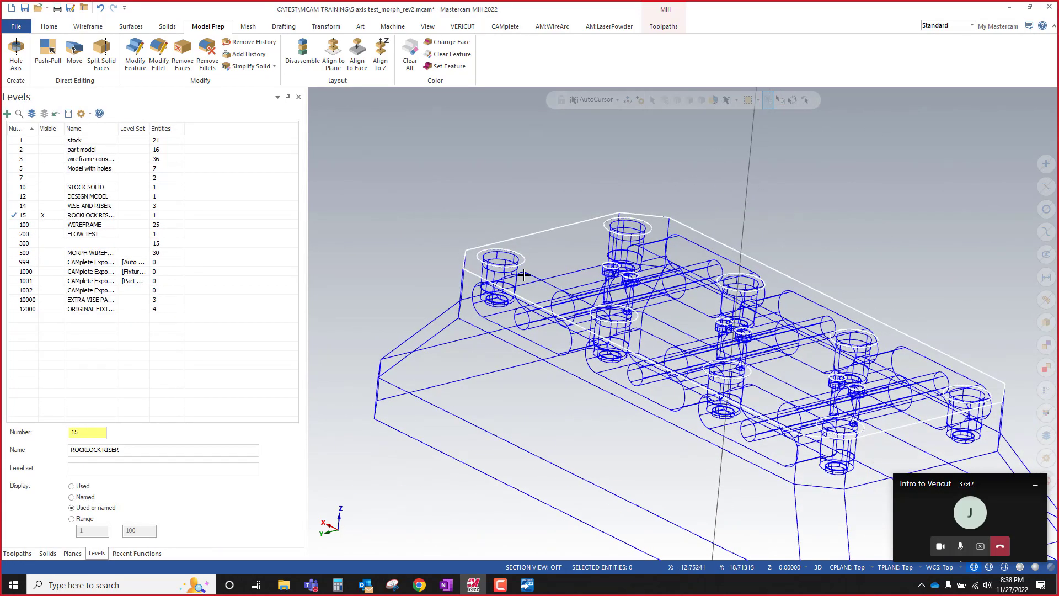
key("alt+s")
scroll(524, 274, "up", 5)
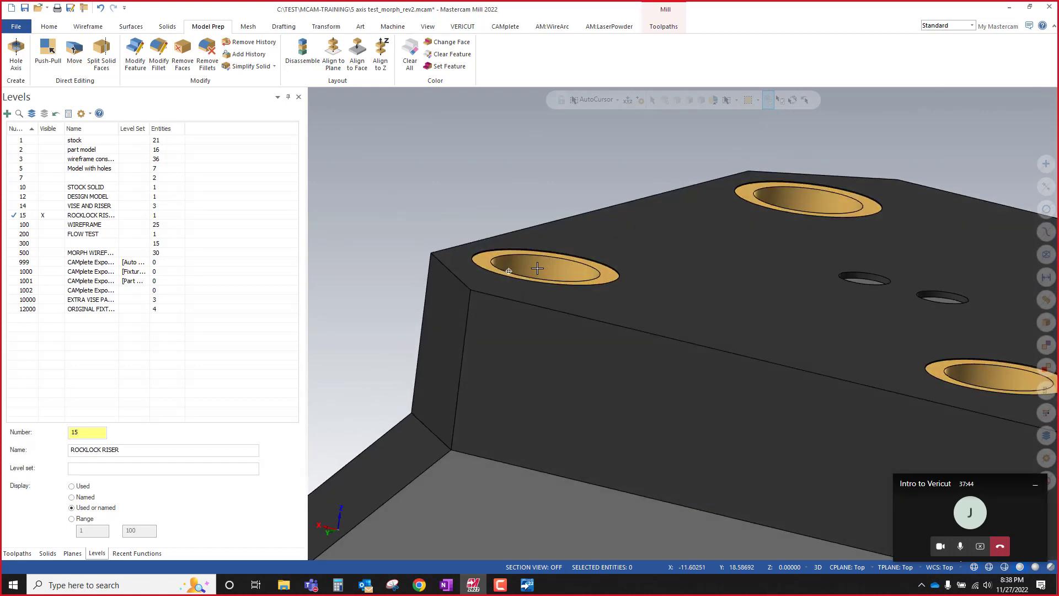
scroll(508, 266, "down", 5)
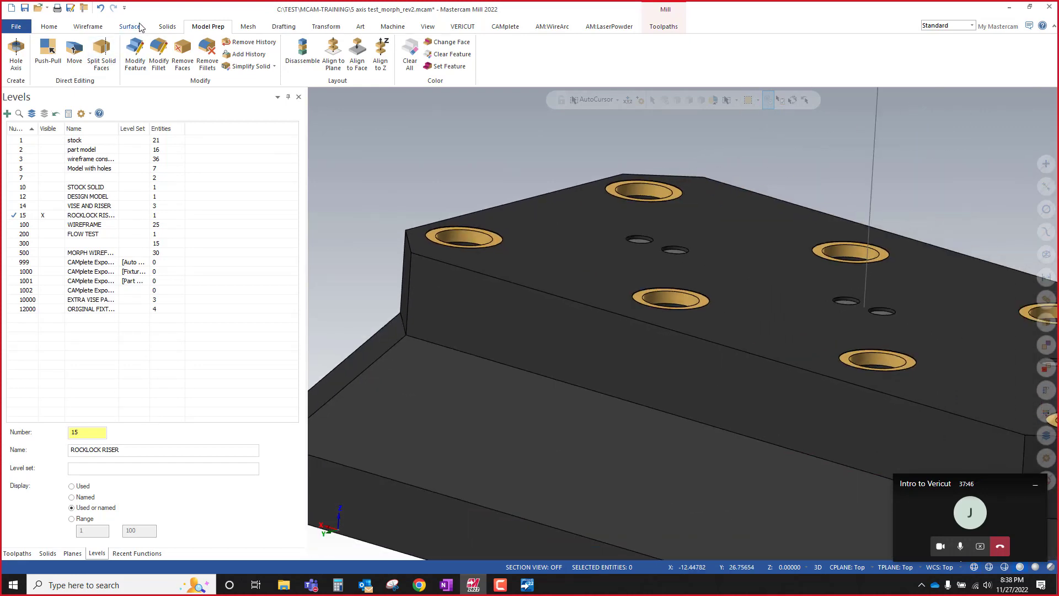
Step: Create curves on the eight outer edges of the top face of the riser's upper block with Curve On One Edge
left_click(88, 27)
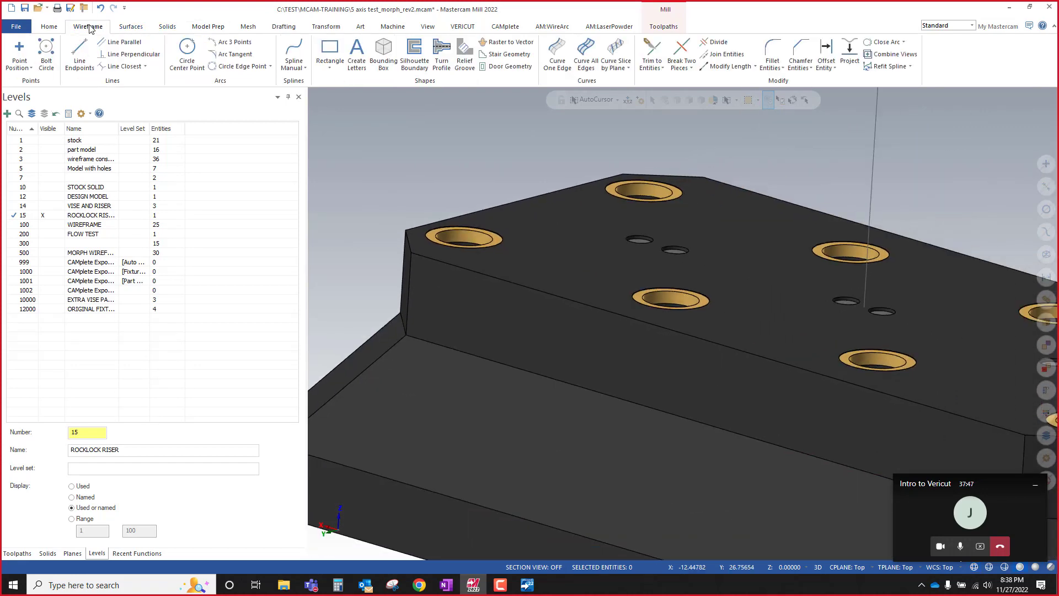
left_click(557, 55)
left_click(410, 246)
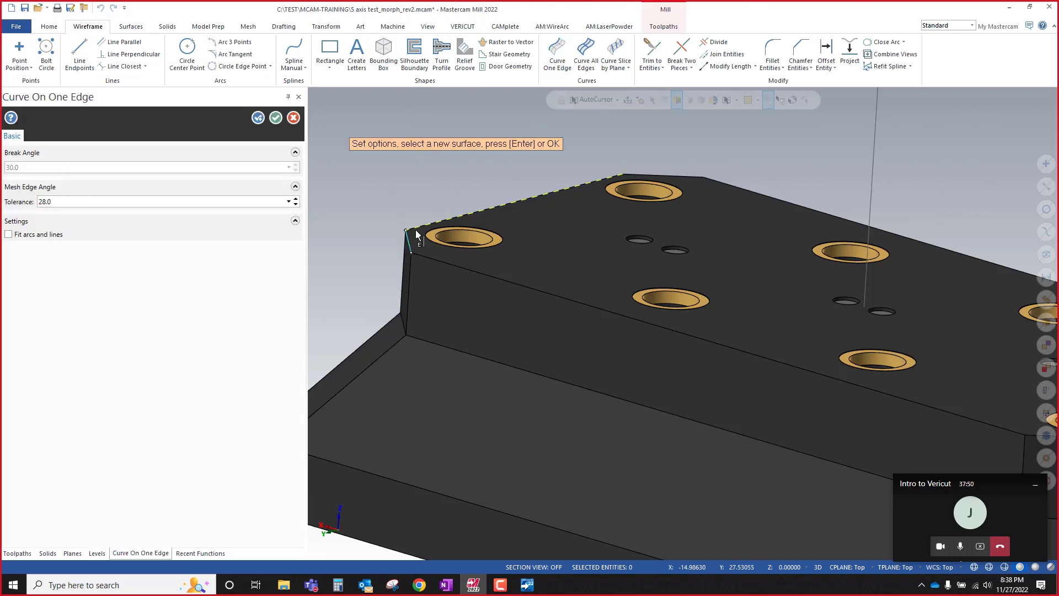
left_click(429, 258)
left_click(676, 177)
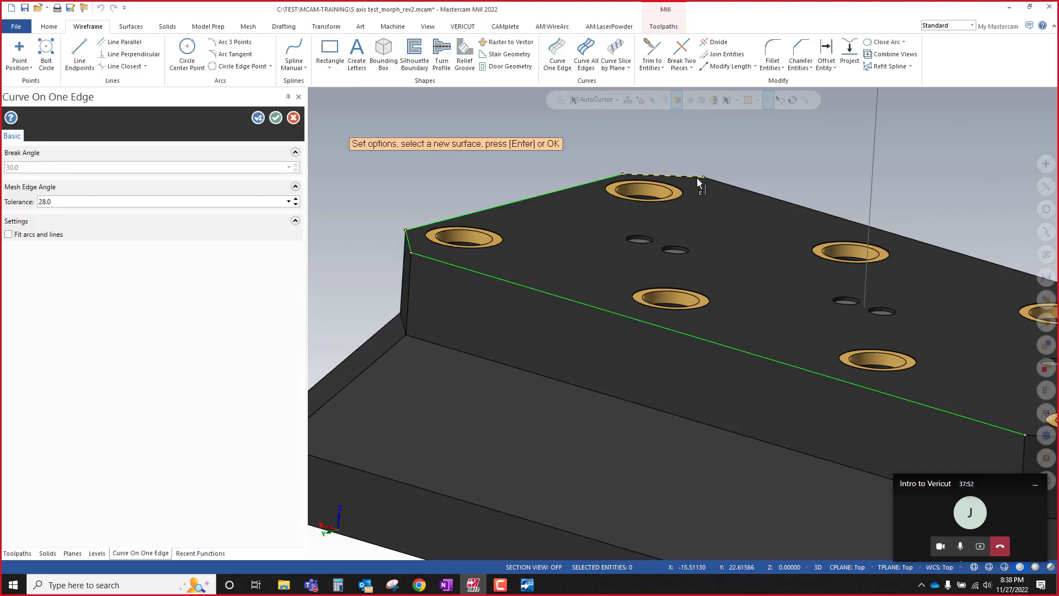
scroll(574, 118, "down", 3)
scroll(942, 276, "up", 4)
scroll(942, 276, "up", 2)
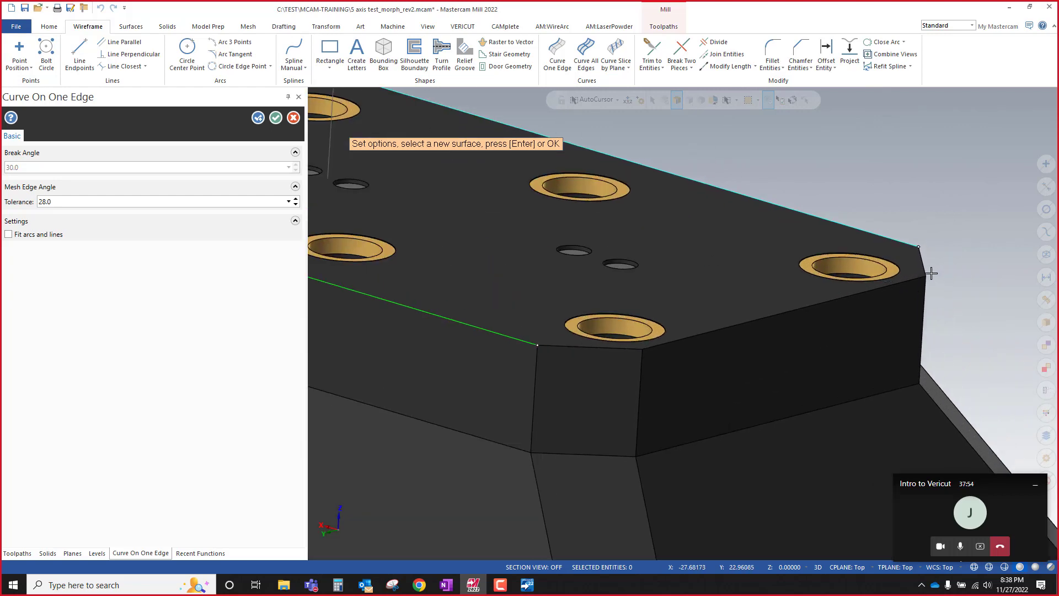
left_click(925, 274)
left_click(661, 348)
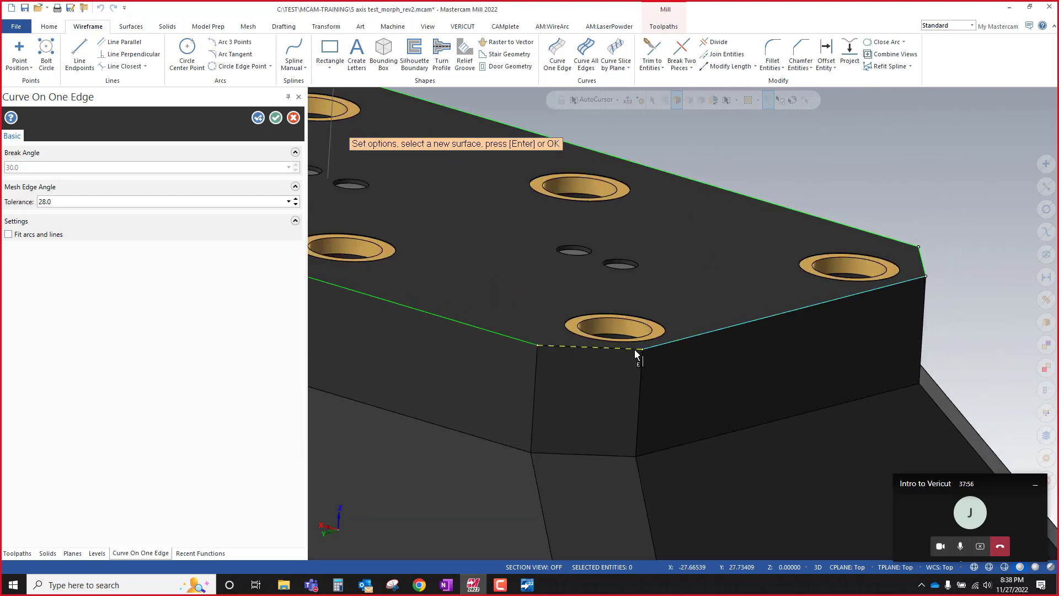
left_click(635, 352)
left_click(275, 118)
scroll(580, 329, "down", 3)
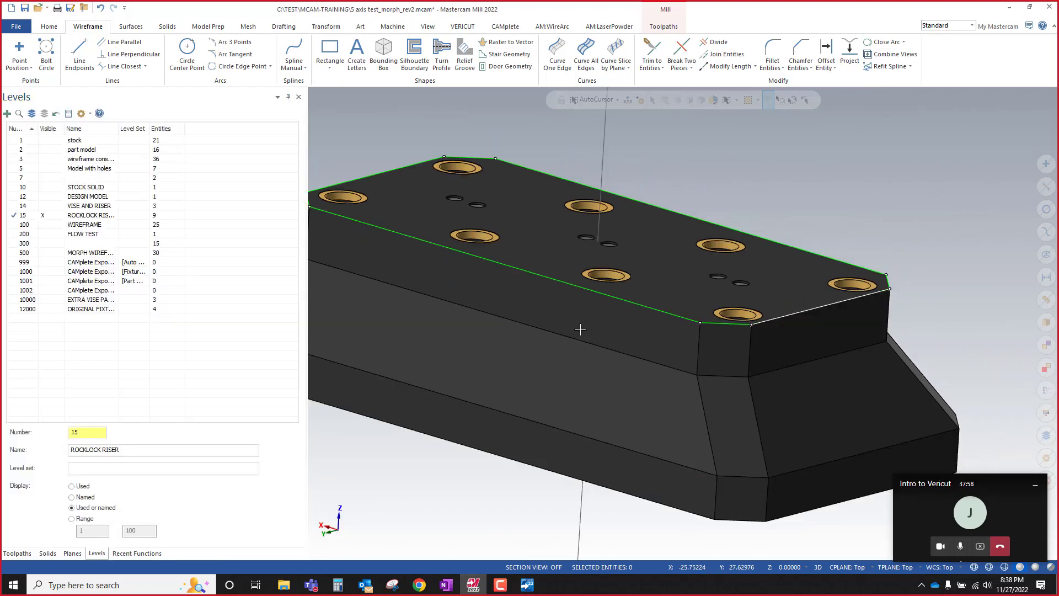
Step: Begin a solid extrusion using the closed chain of eight edge curves around the riser's top face
left_click(167, 26)
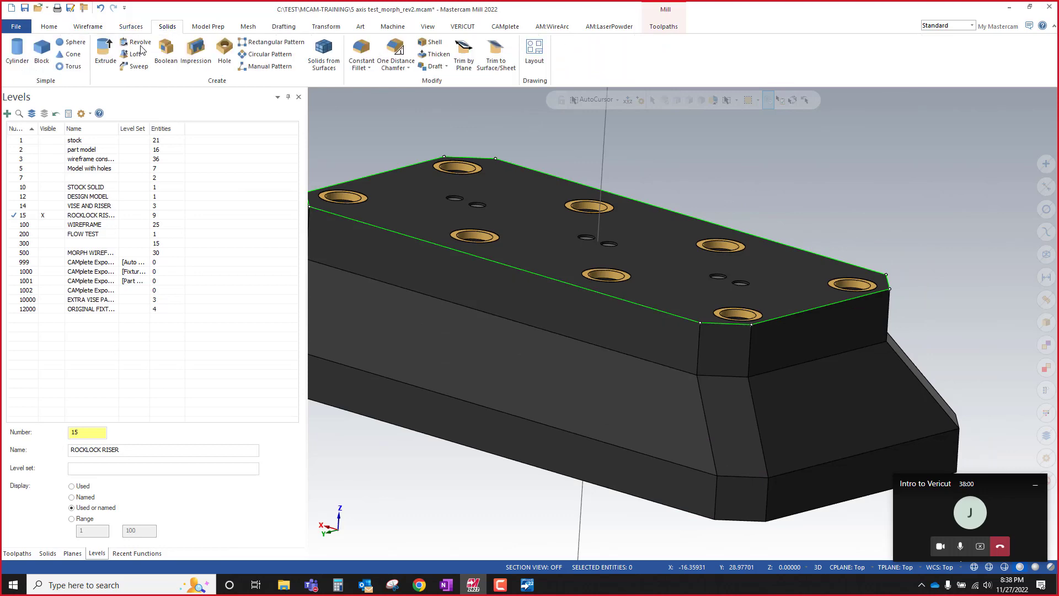
left_click(105, 53)
left_click(700, 318)
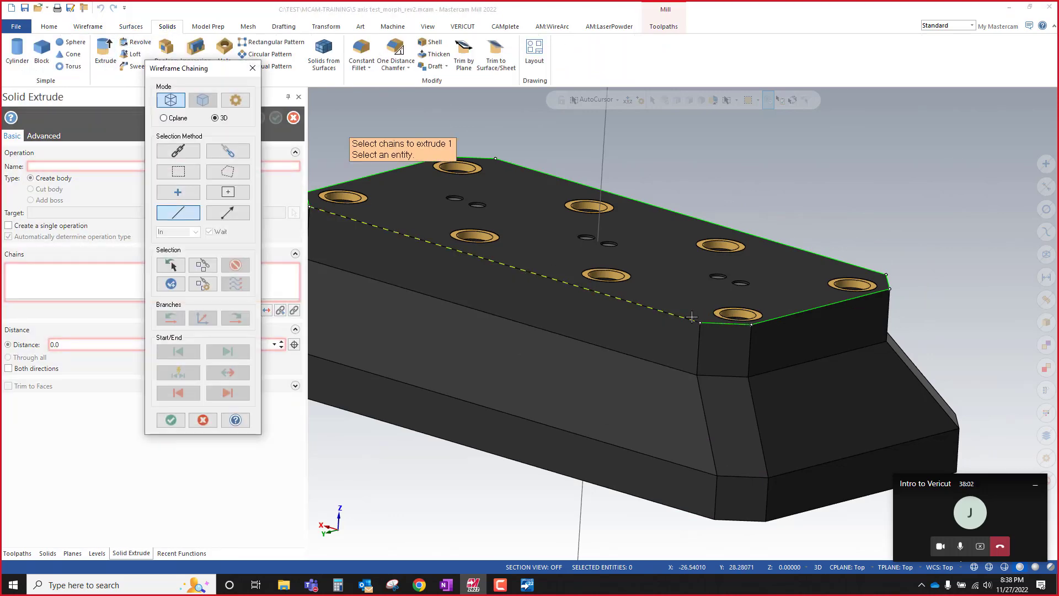
scroll(558, 348, "down", 1)
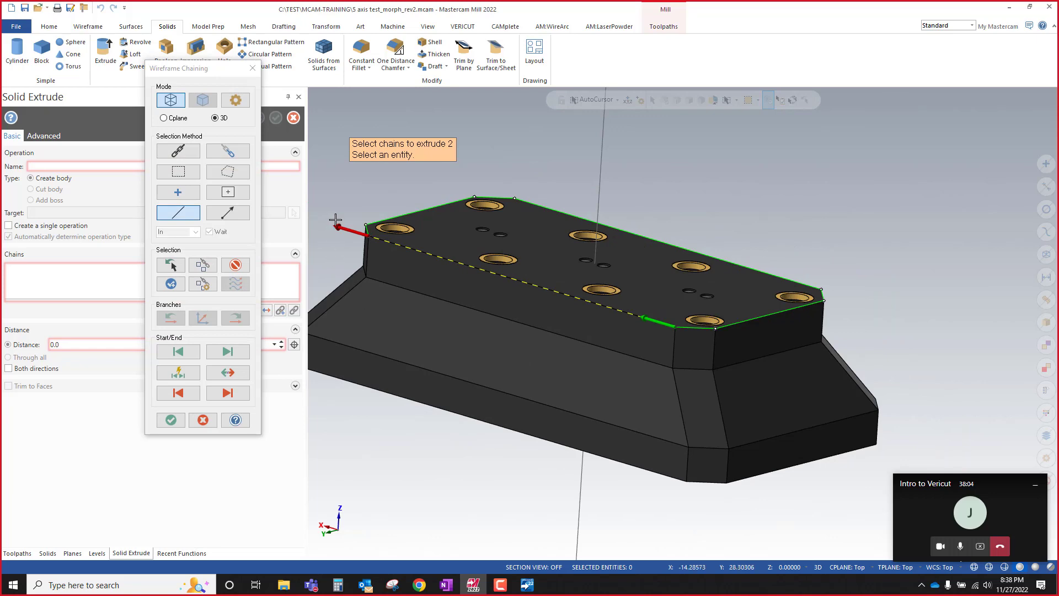
scroll(335, 219, "up", 4)
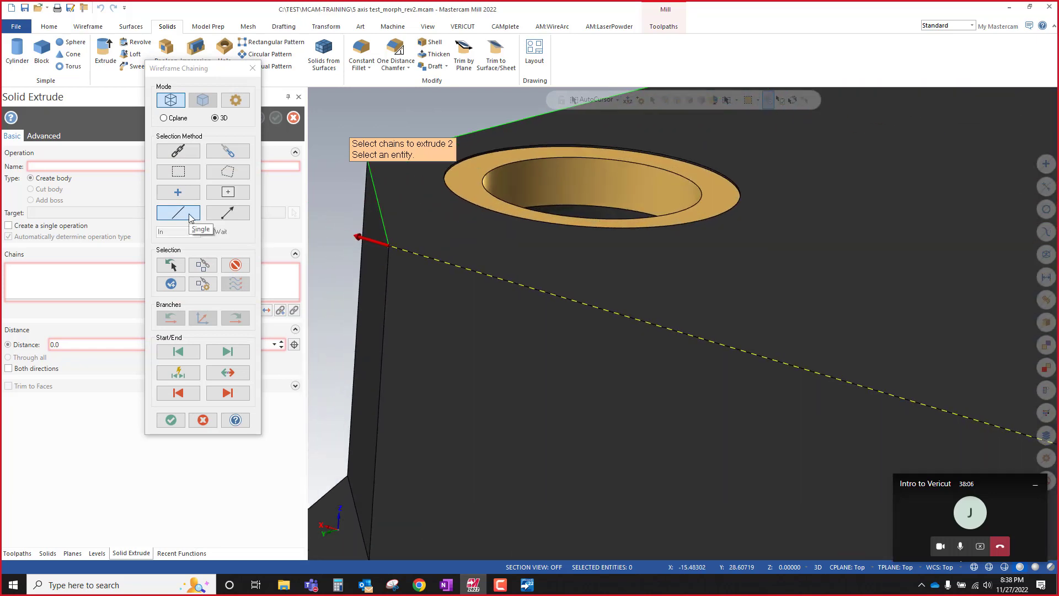
left_click(235, 265)
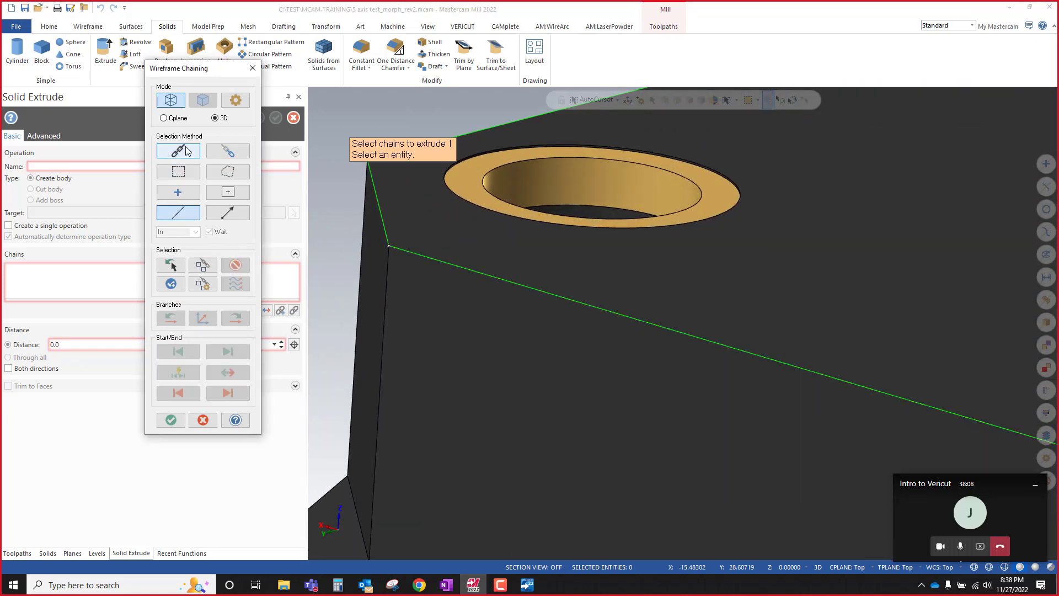
left_click(178, 151)
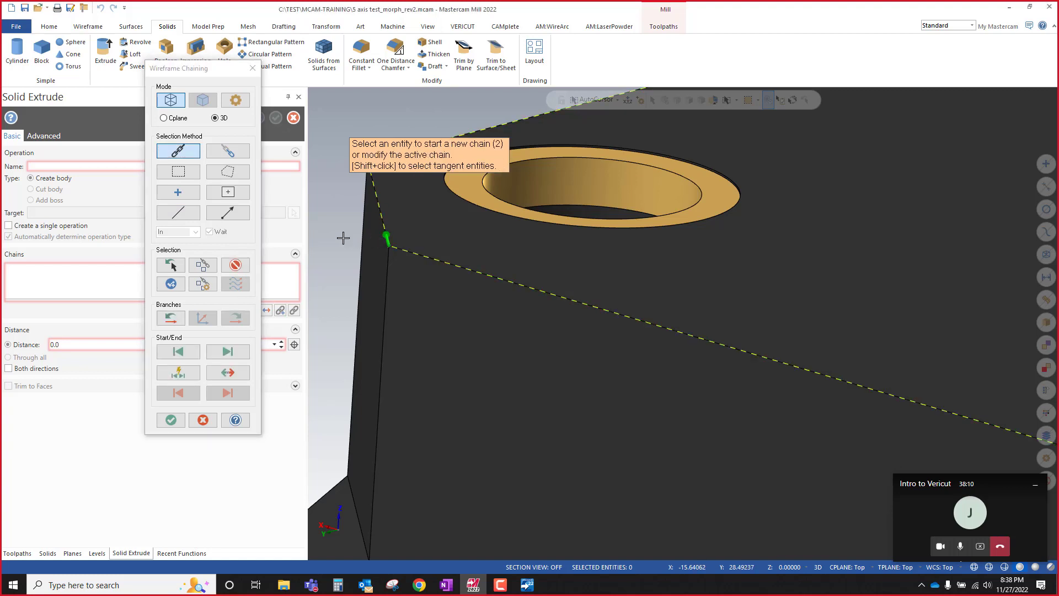
scroll(343, 237, "down", 5)
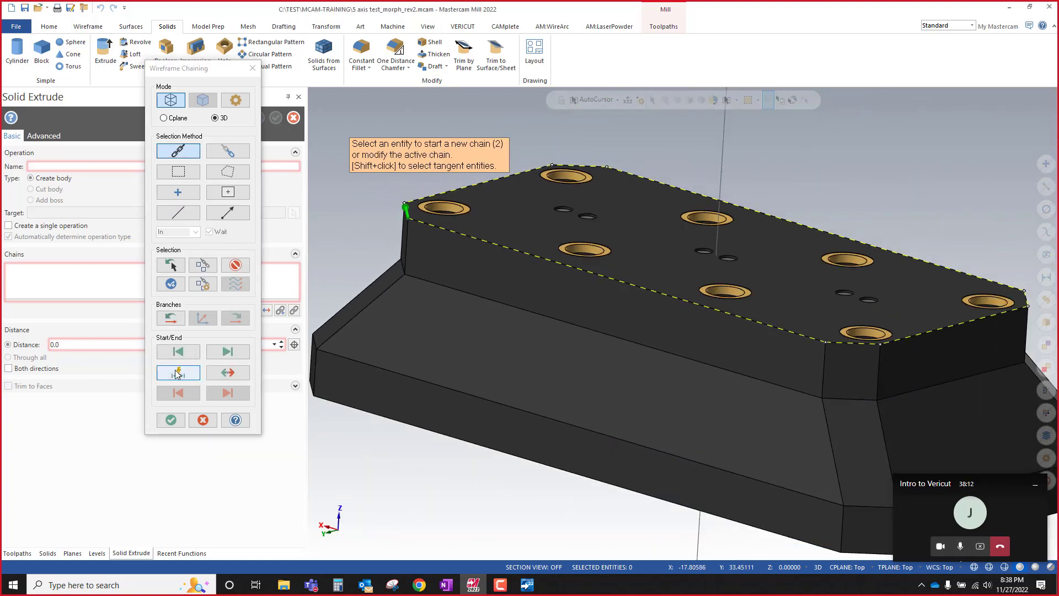
left_click(171, 420)
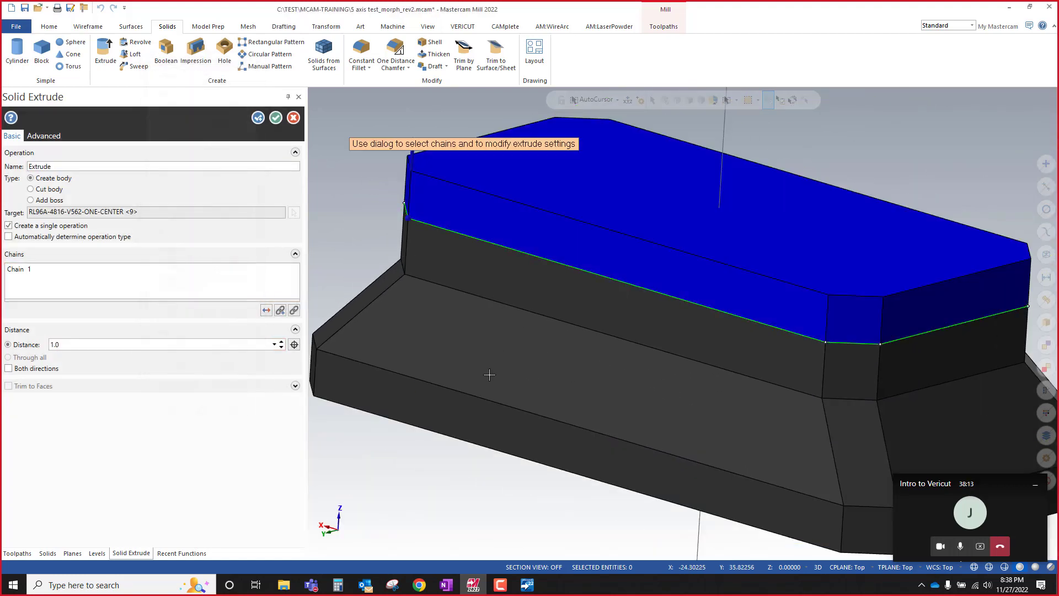
Step: Reverse the extrusion to run down into the riser, set its distance to 2.0 and create it as a separate body
left_click(266, 311)
key("alt+s")
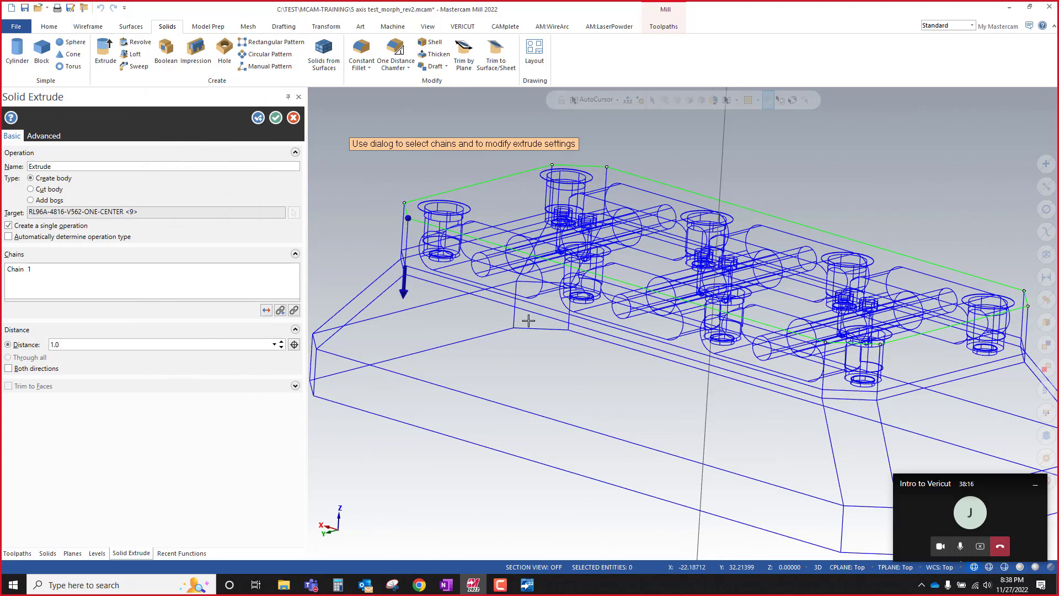
mouse_move(527, 320)
middle_mouse_down()
mouse_move(541, 295)
mouse_move(572, 294)
mouse_move(574, 314)
middle_mouse_up()
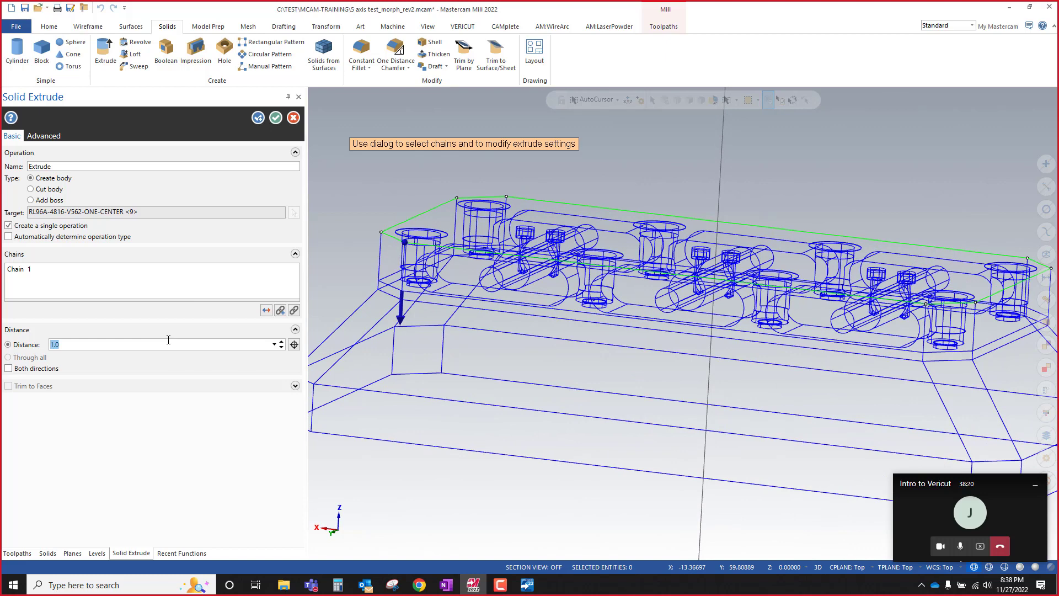
key("Return")
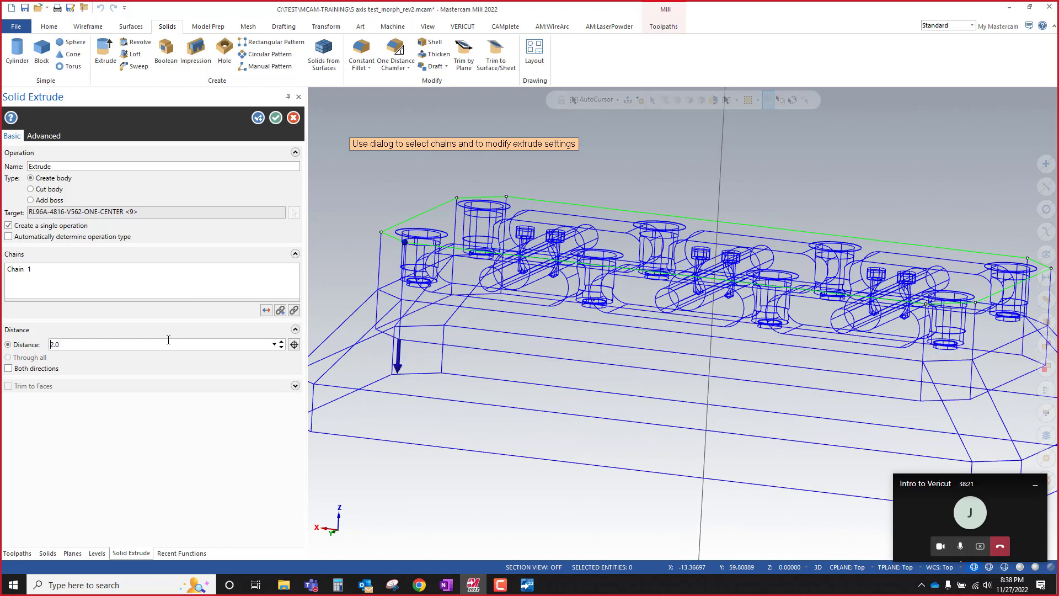
left_click(275, 118)
key("alt+s")
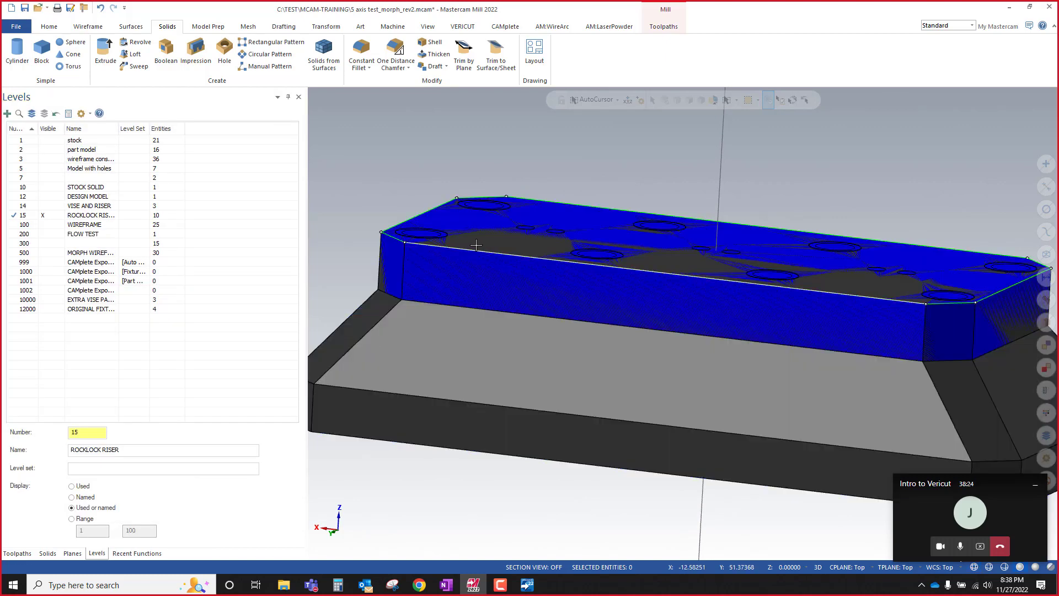
Step: Join the extruded block to the riser body with Boolean Add, filling its remaining holes and bores, and check the result in wireframe
scroll(477, 245, "down", 3)
mouse_move(476, 348)
middle_mouse_down()
mouse_move(503, 338)
mouse_move(495, 351)
middle_mouse_up()
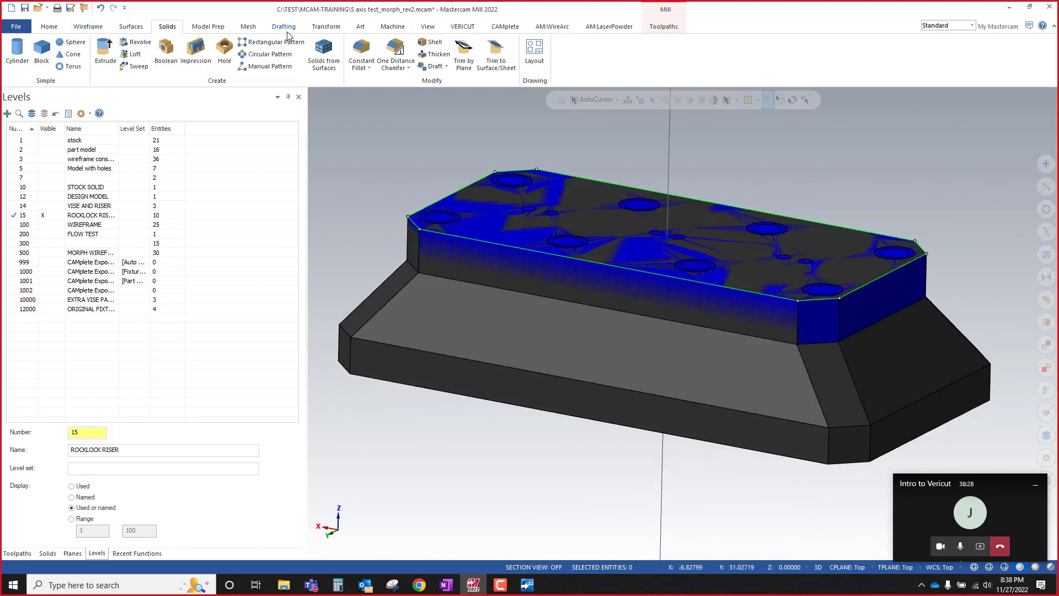
left_click(166, 51)
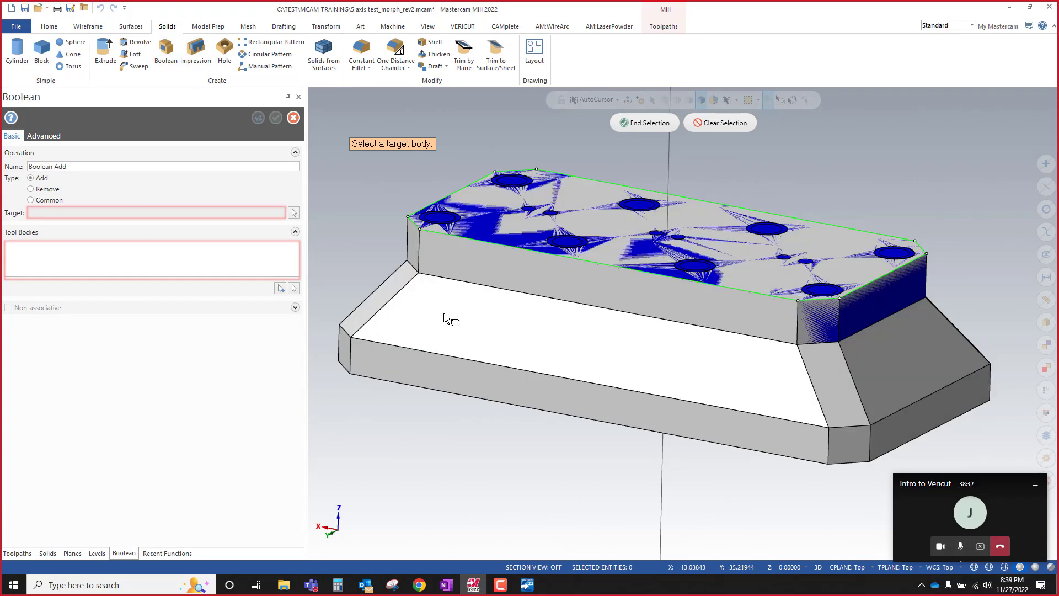
left_click(444, 314)
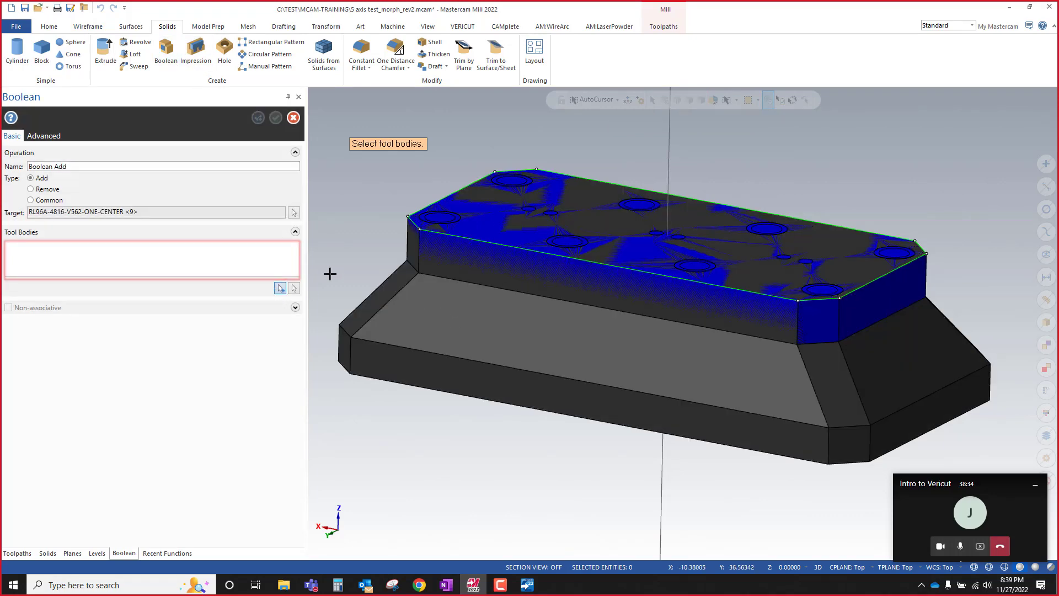
left_click(446, 216)
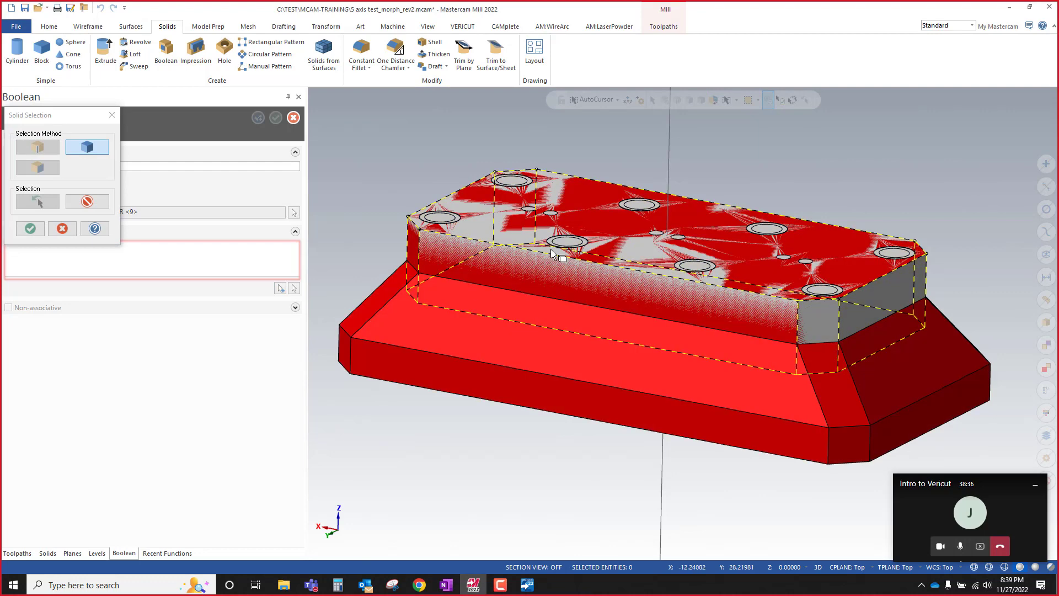
left_click(553, 254)
left_click(30, 228)
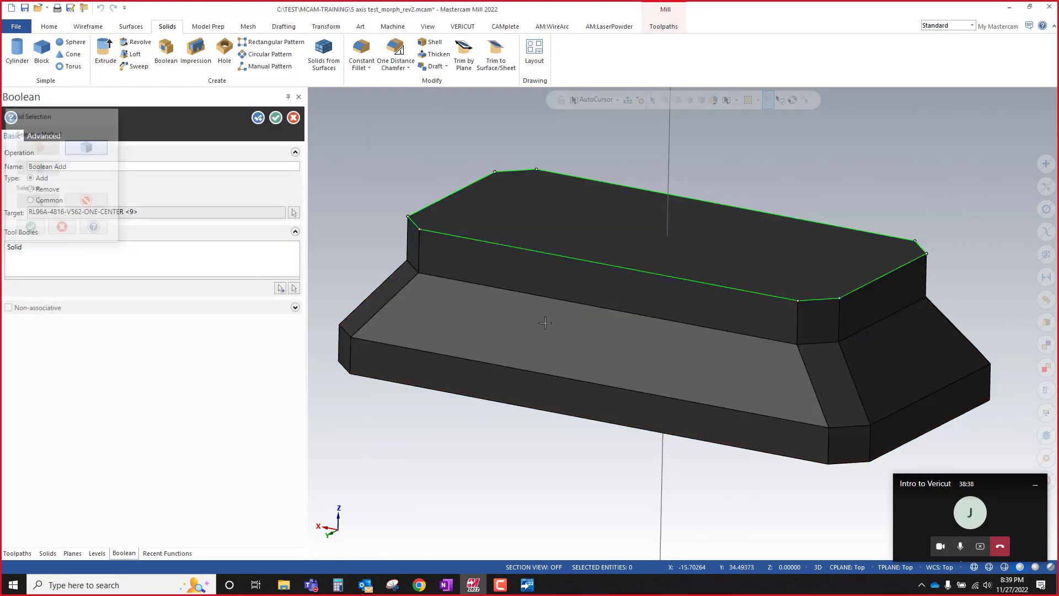
mouse_move(542, 340)
middle_mouse_down()
mouse_move(548, 308)
mouse_move(518, 343)
mouse_move(525, 347)
middle_mouse_up()
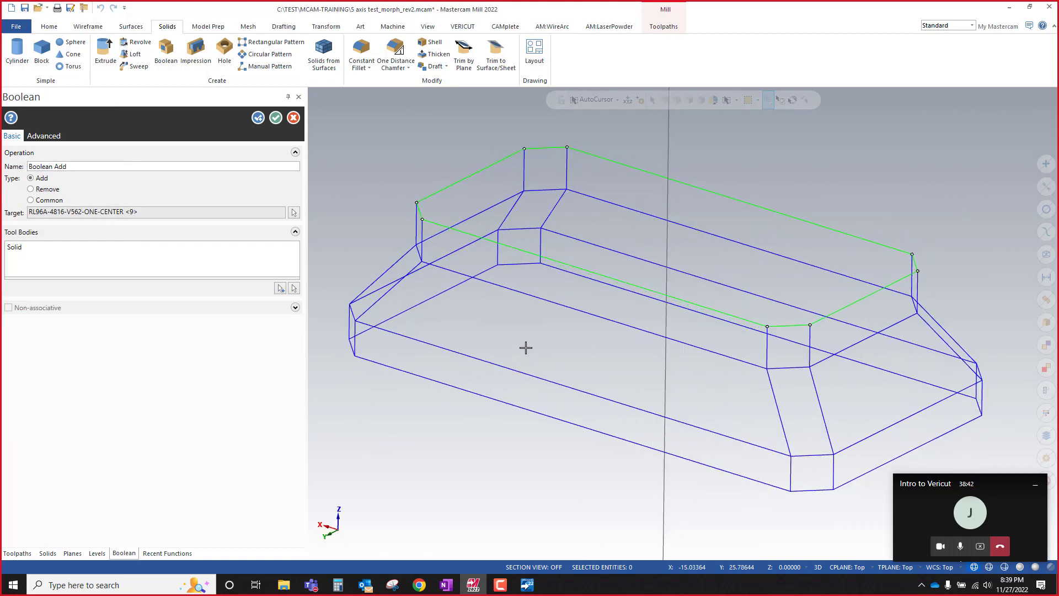
key("alt+s")
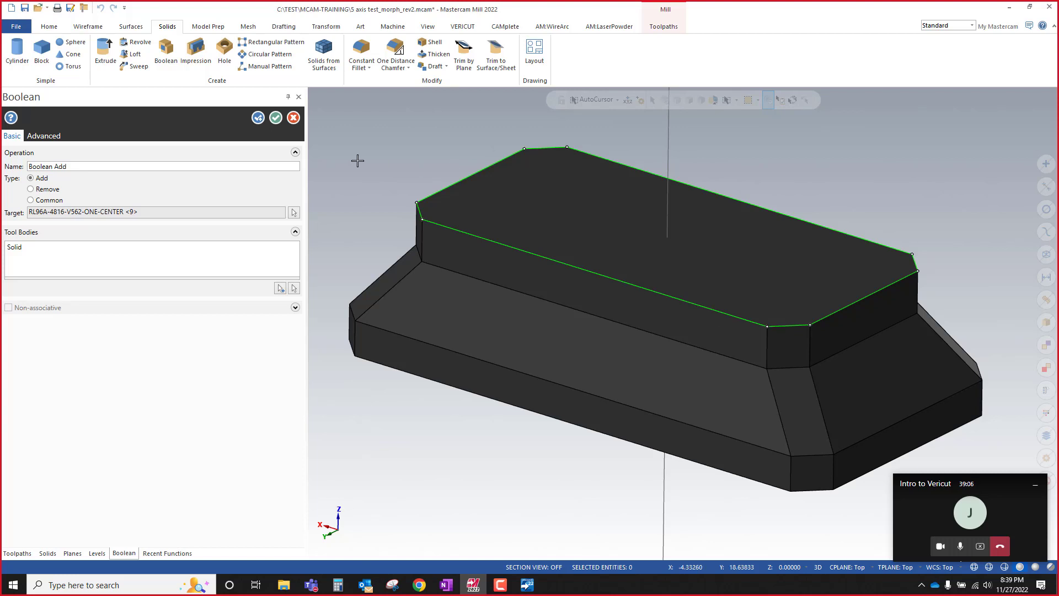
left_click(276, 119)
Step: Locate the merged riser body in the solids history list by picking it in the model, and review the operations of the unnamed solids
scroll(594, 401, "down", 2)
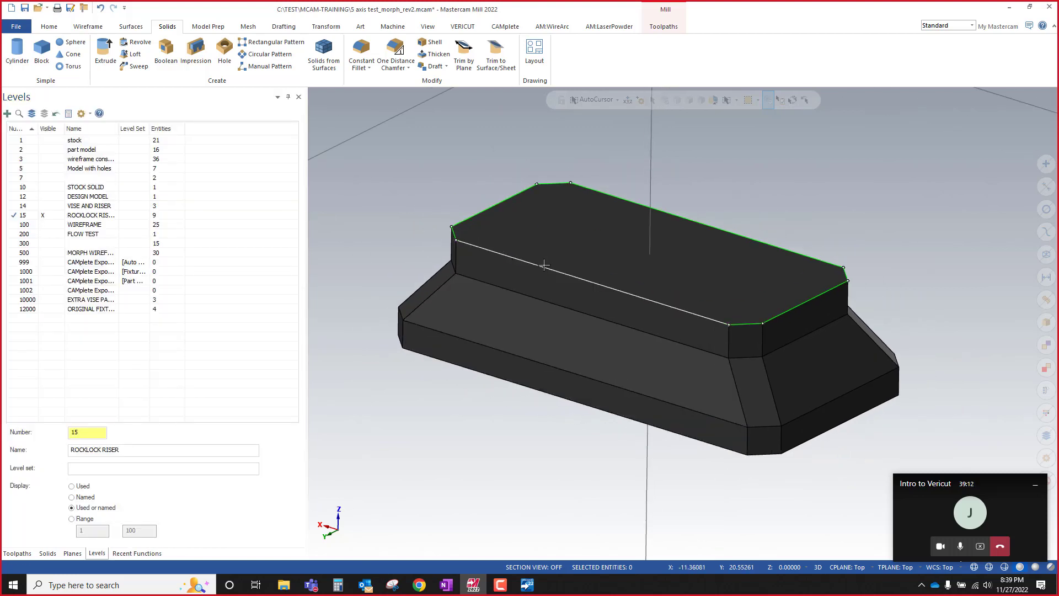
left_click(48, 553)
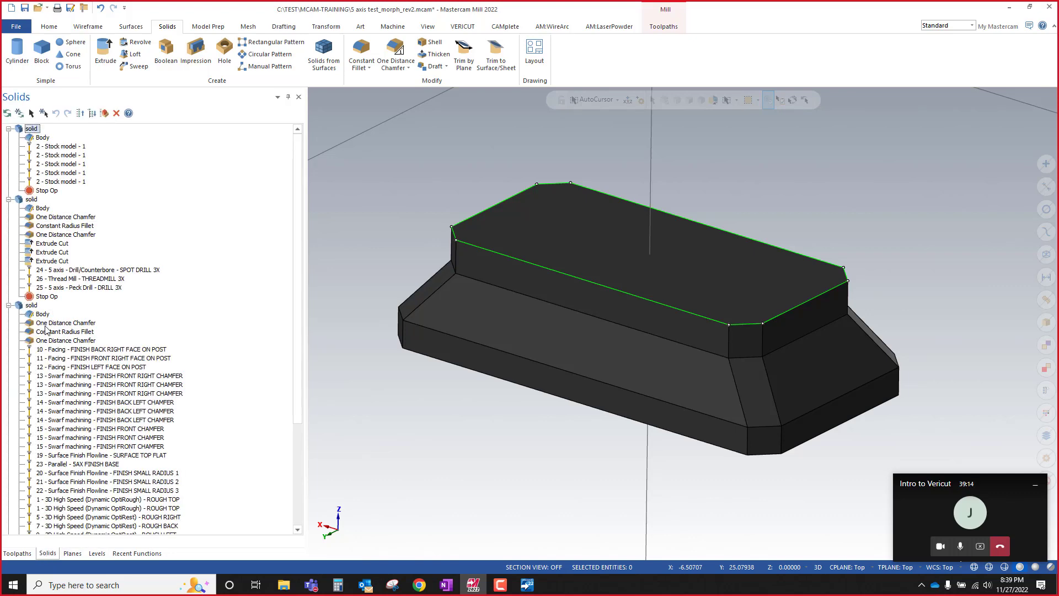
scroll(24, 266, "down", 5)
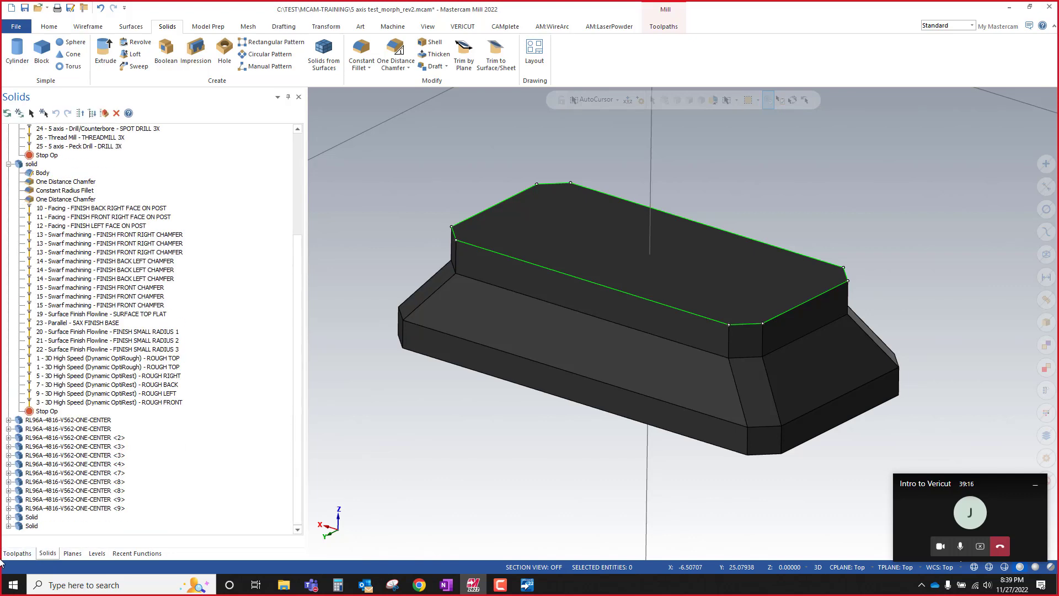
left_click(9, 525)
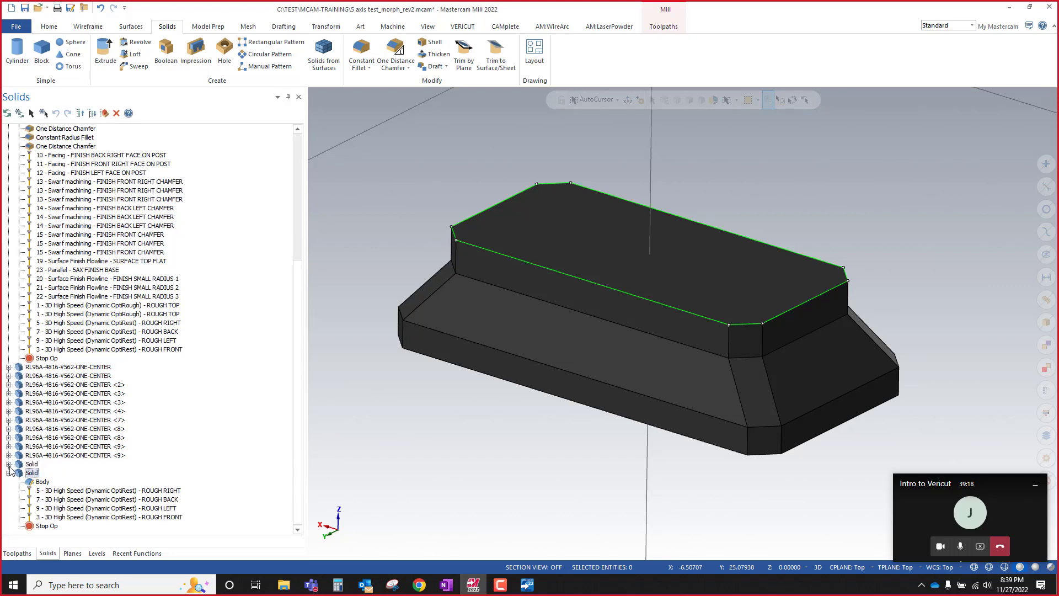
left_click(8, 465)
left_click(9, 499)
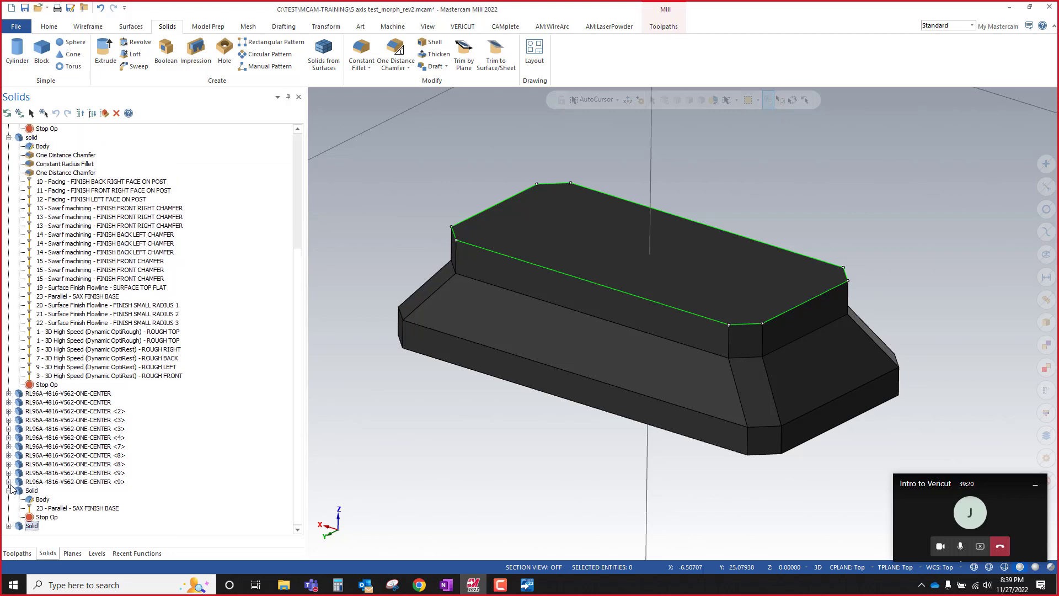
left_click(9, 490)
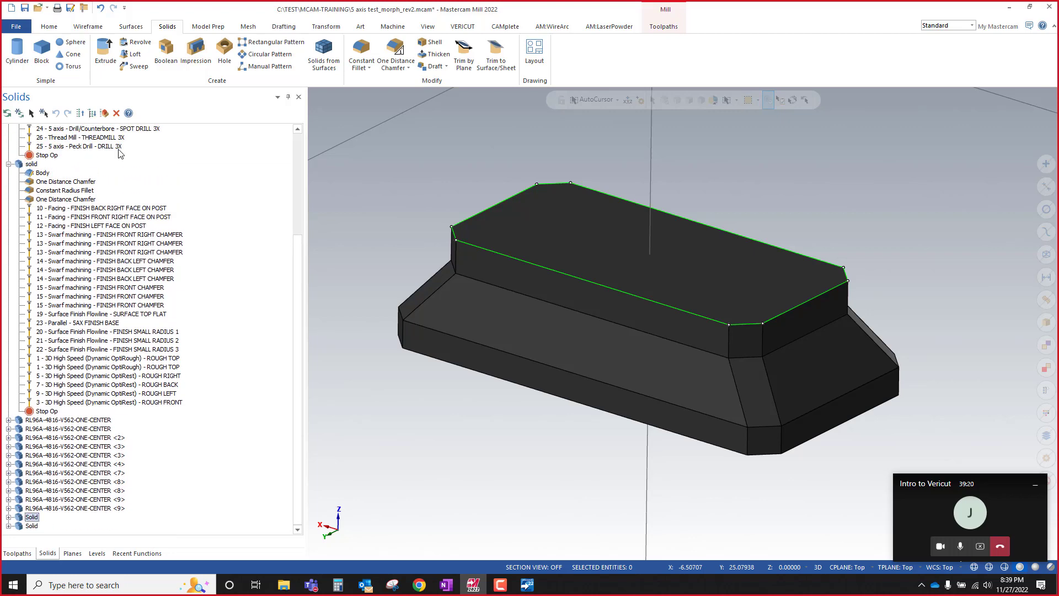
left_click(31, 113)
left_click(498, 298)
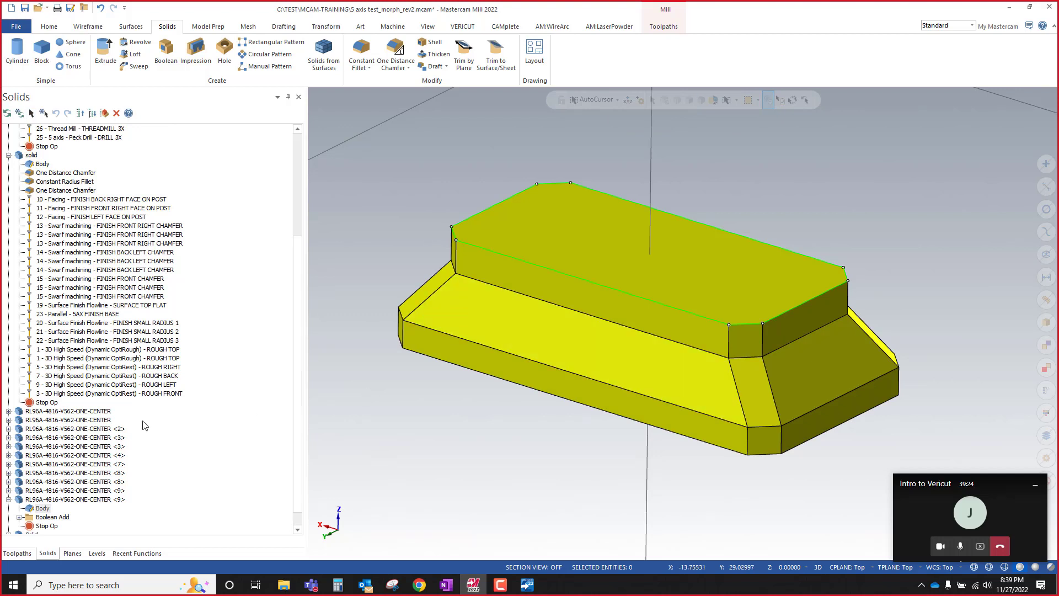
scroll(98, 480, "down", 1)
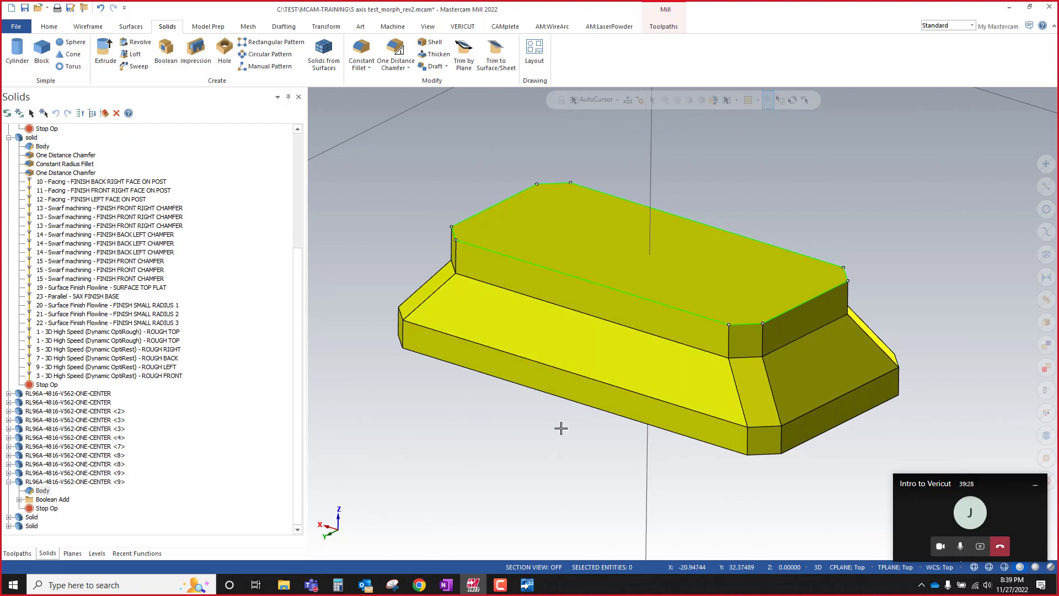
scroll(467, 190, "up", 2)
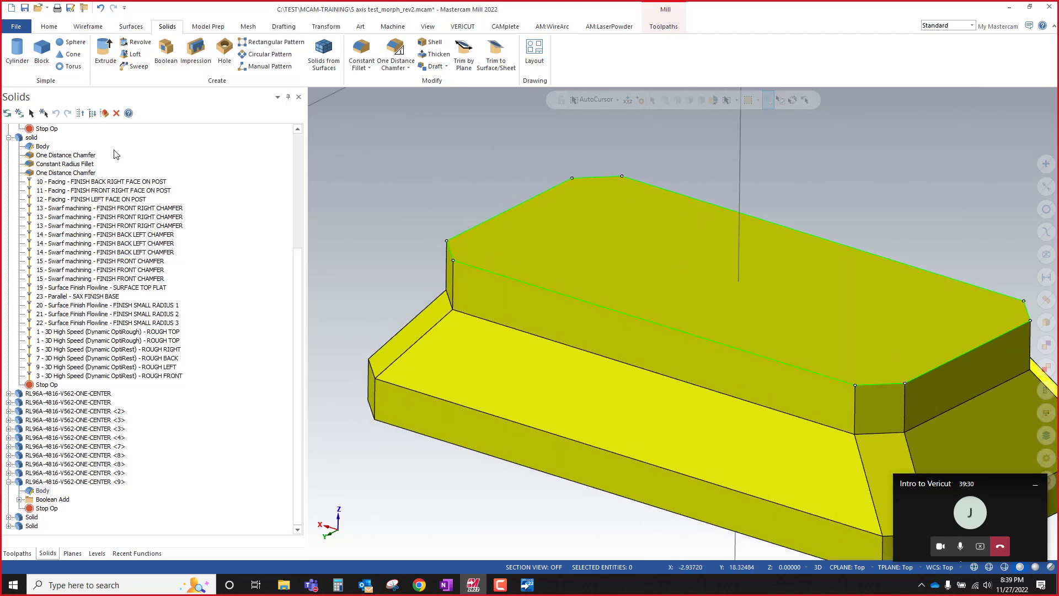
scroll(67, 190, "up", 6)
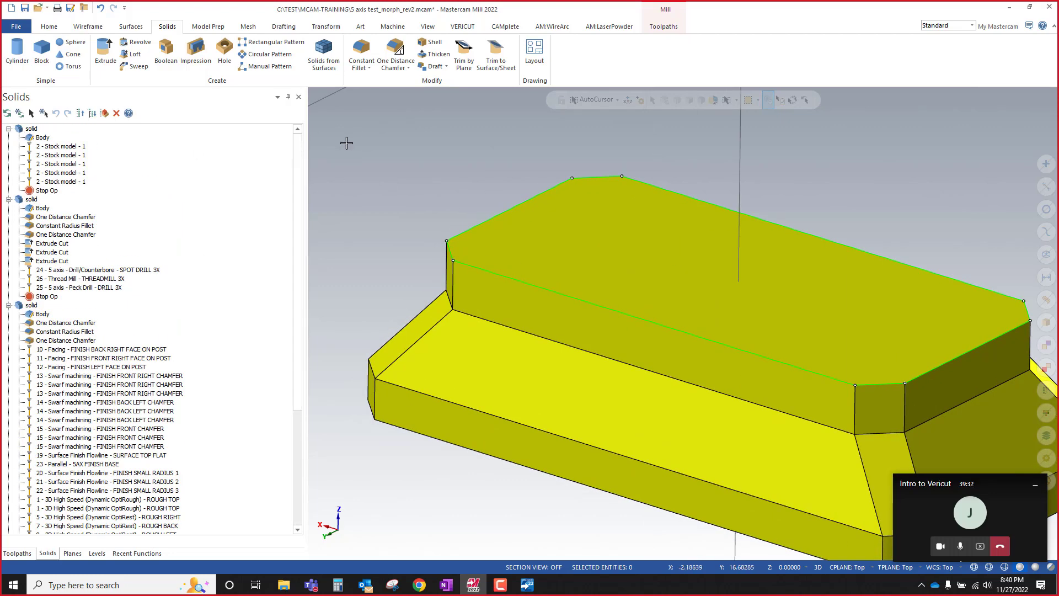
Step: Collapse the operation trees of the first three solids in the solids history list
left_click(26, 130)
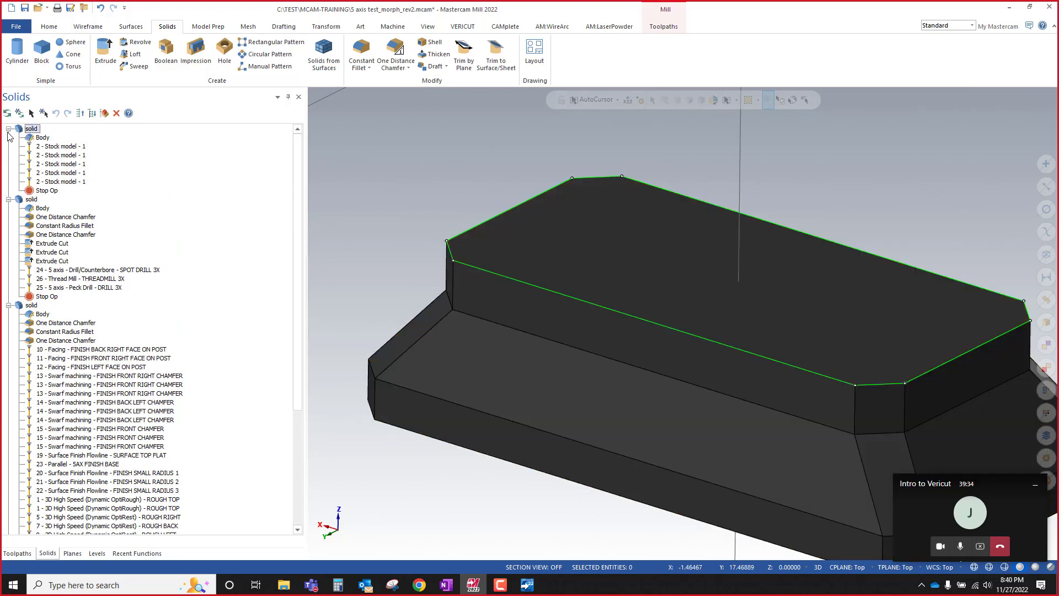
left_click(8, 129)
left_click(8, 138)
left_click(9, 147)
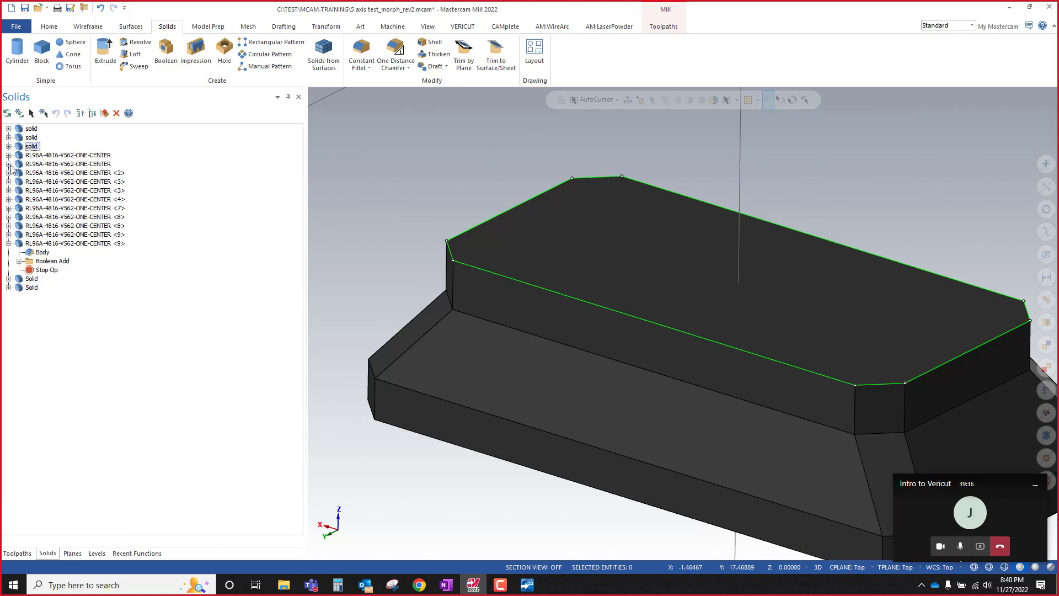
scroll(418, 171, "down", 3)
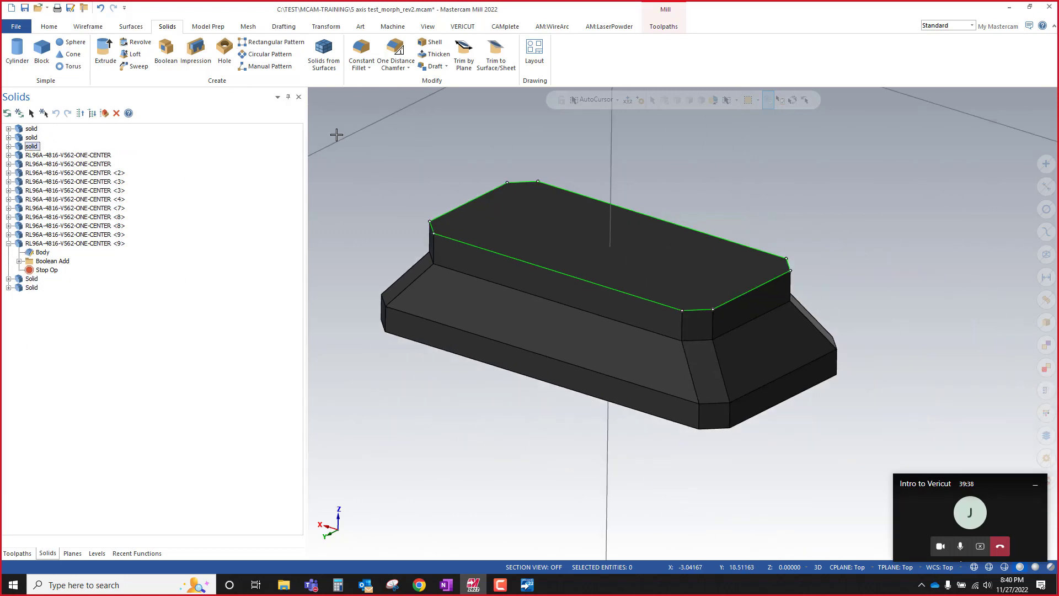
Step: Remove the history from the riser solid, including its Boolean Add operation
left_click(207, 26)
left_click(241, 43)
left_click(538, 230)
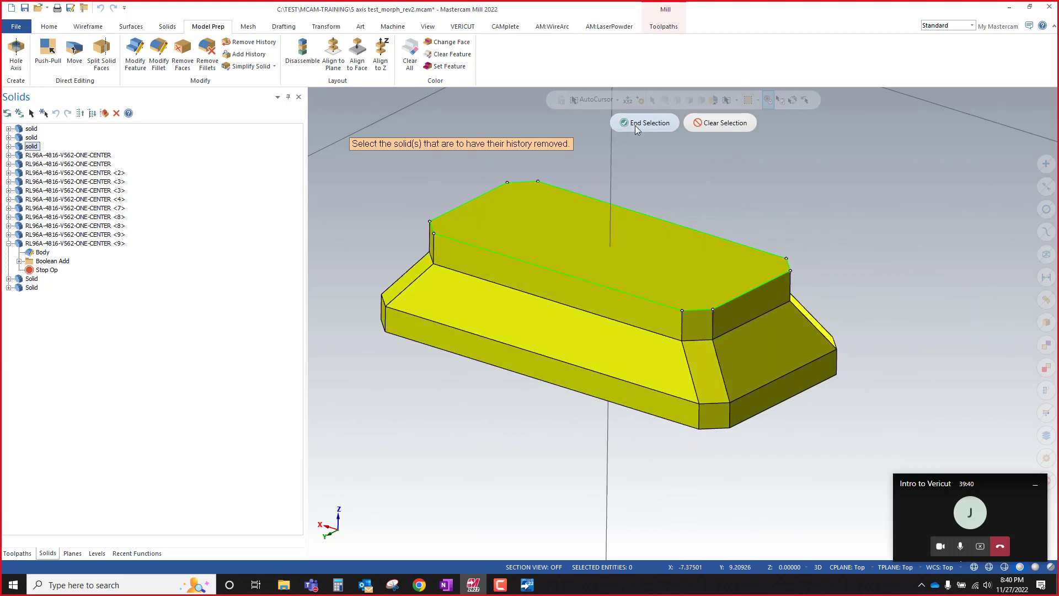
left_click(635, 124)
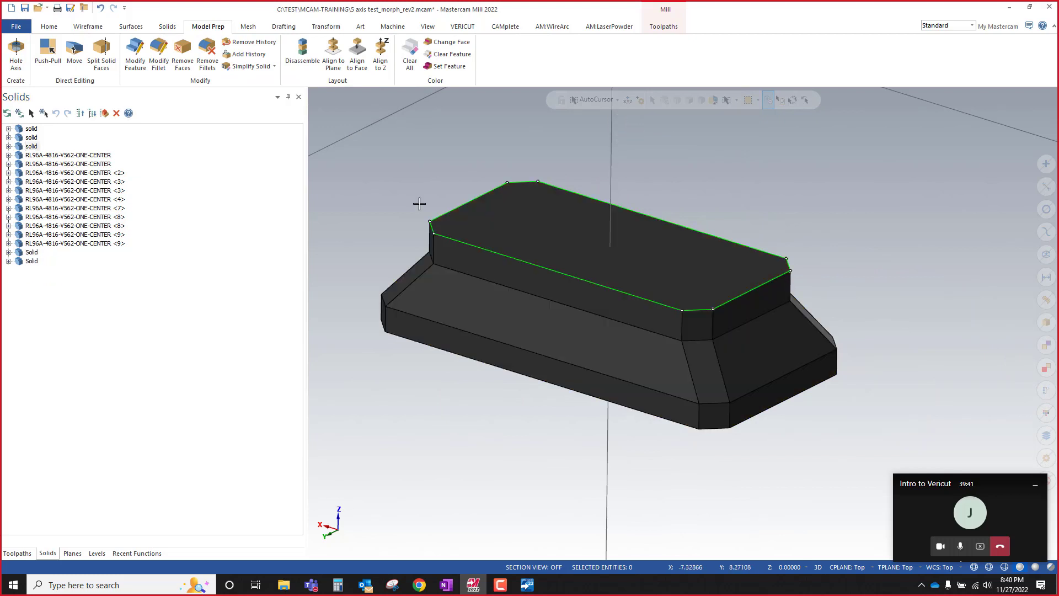
Step: Inspect the contents of the last two unnamed solids, and identify the riser body's entry by picking one of its faces
left_click(8, 261)
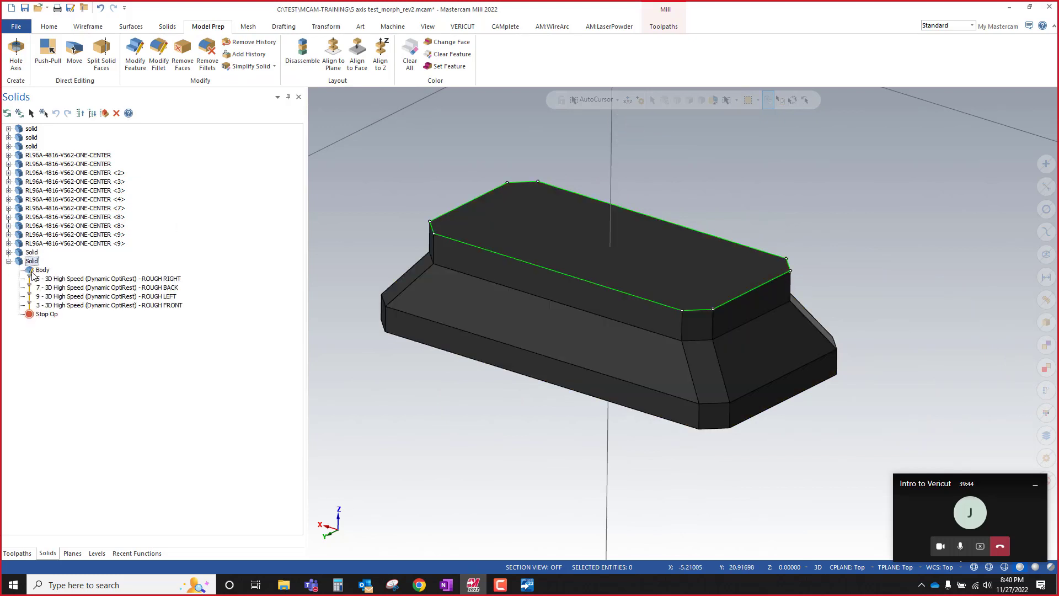
left_click(32, 272)
left_click(9, 261)
left_click(8, 252)
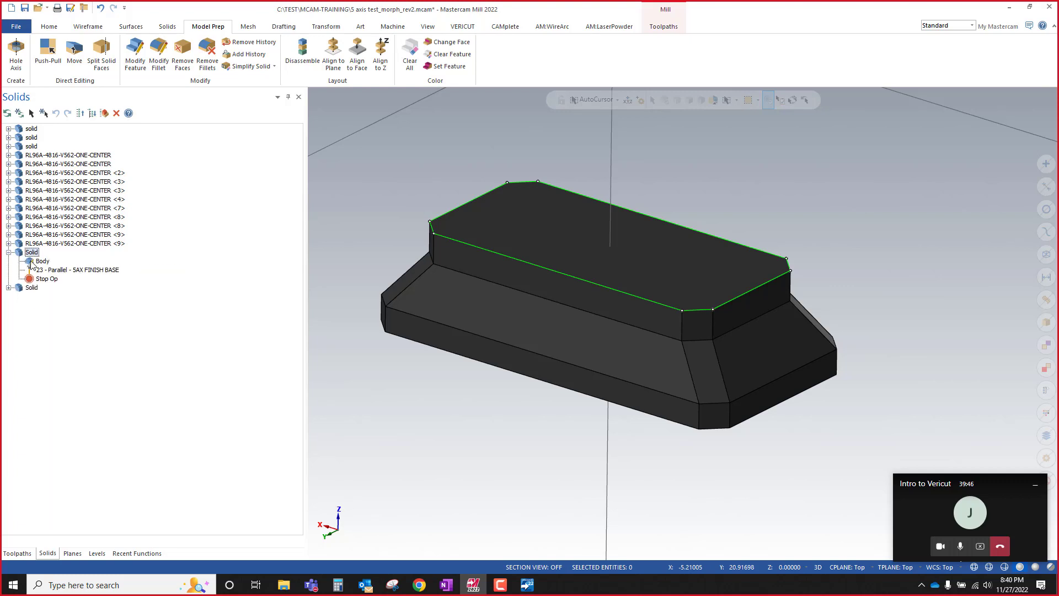
left_click(31, 262)
left_click(8, 252)
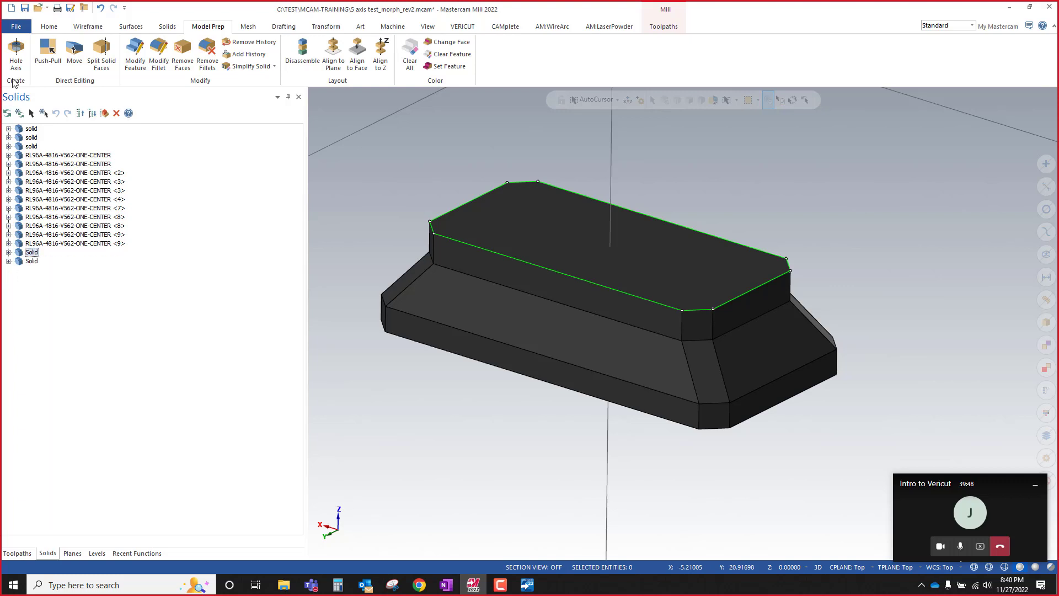
left_click(31, 113)
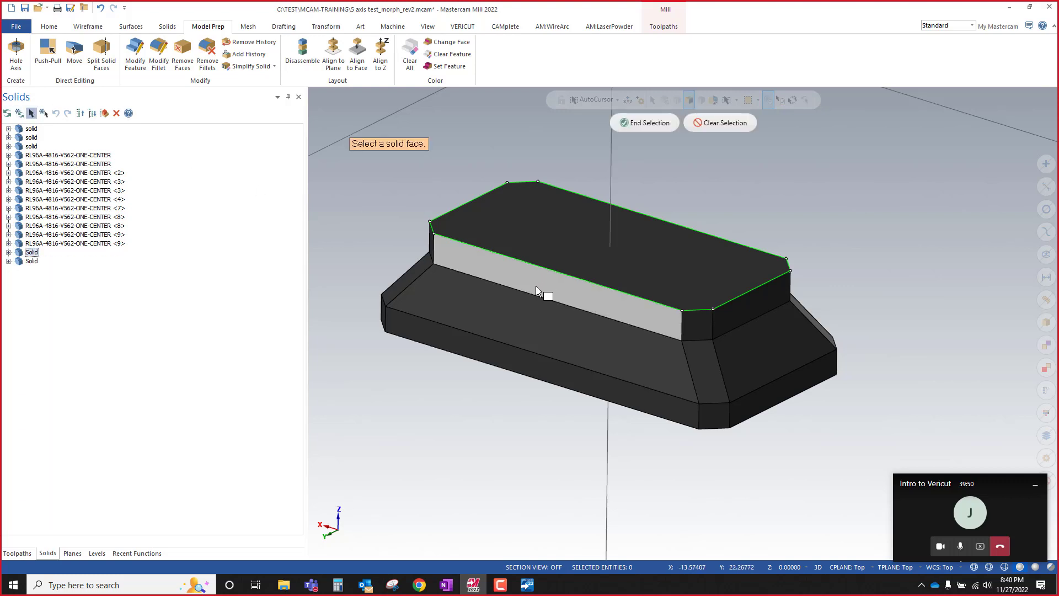
left_click(536, 287)
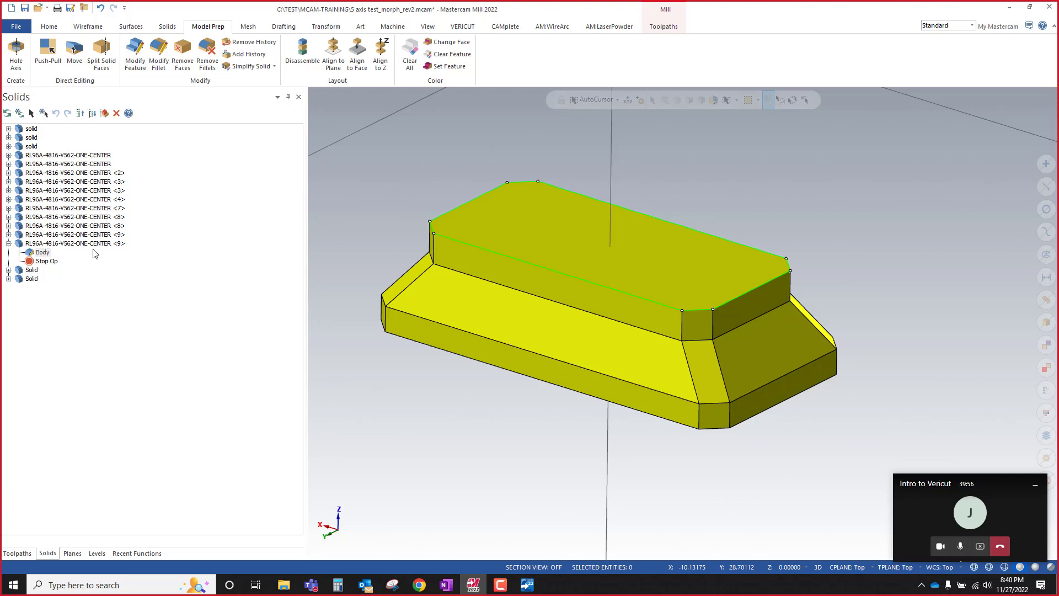
Step: Turn on all levels, then hide levels 1 through 15 and the ORIGINAL FIXTURE MODELS level 12000
left_click(97, 553)
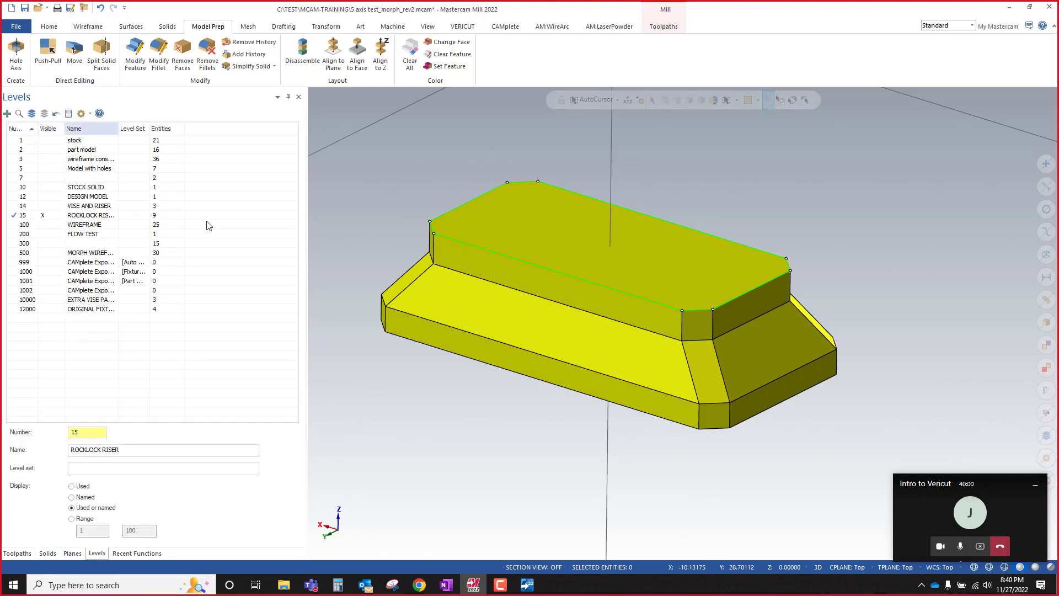
scroll(607, 376, "down", 3)
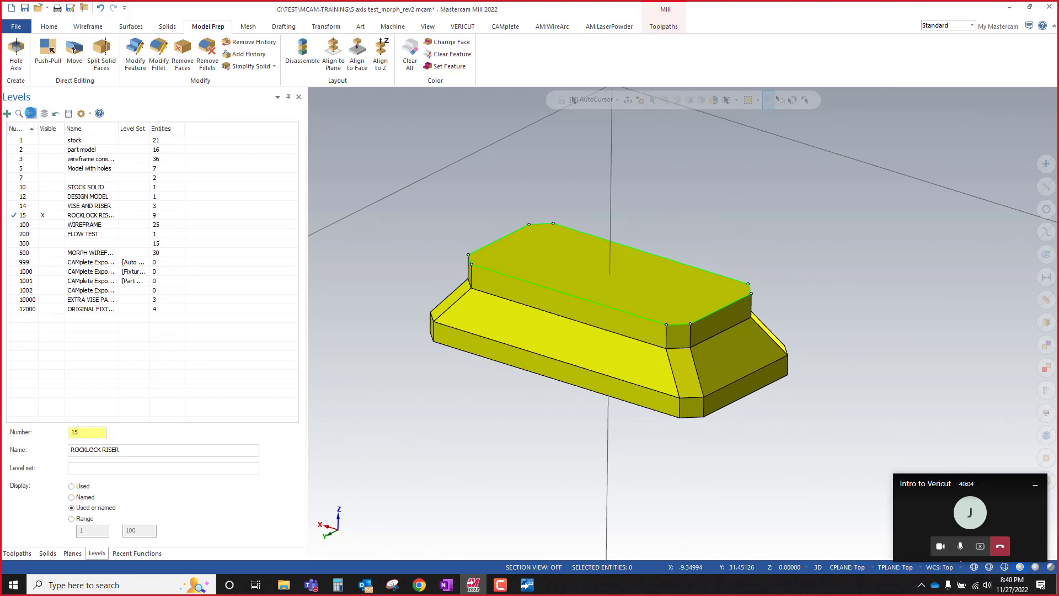
left_click(30, 113)
left_click(46, 141)
left_click(44, 150)
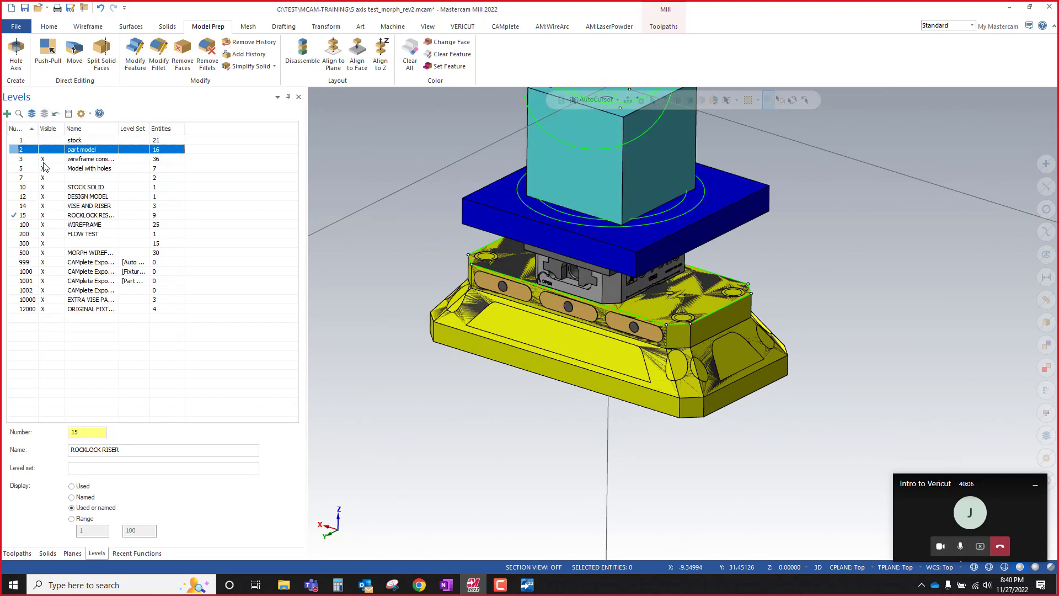
left_click(44, 159)
left_click(46, 168)
left_click(46, 178)
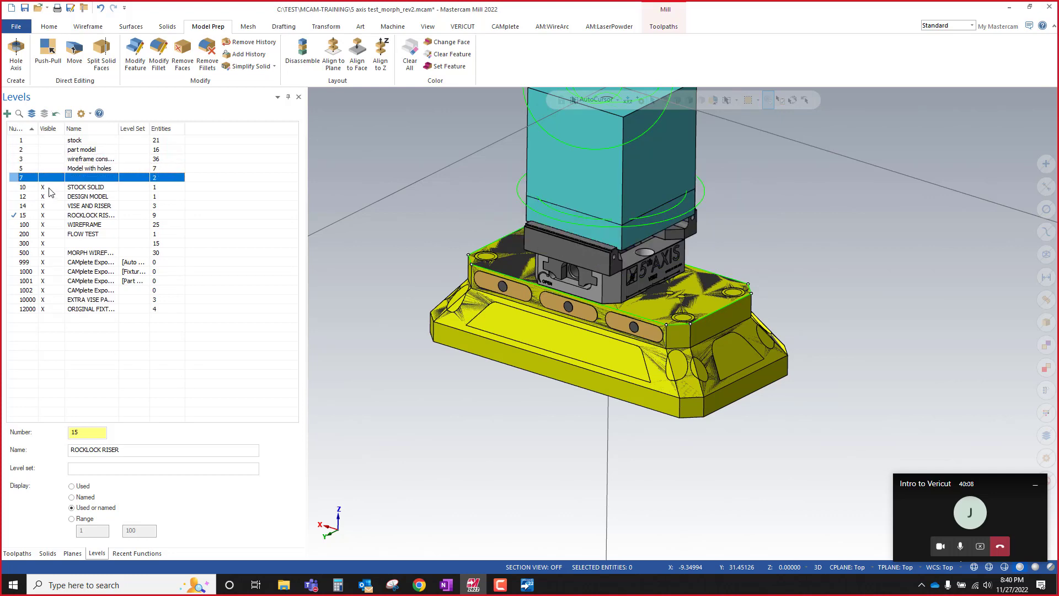
left_click(47, 187)
left_click(46, 197)
left_click(44, 206)
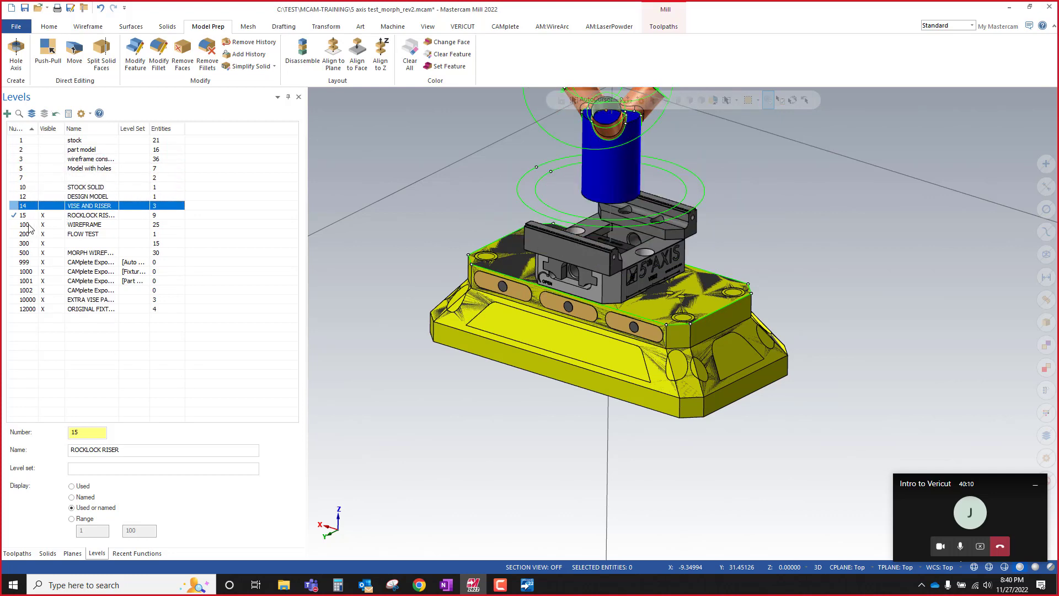
left_click(44, 215)
scroll(441, 380, "down", 2)
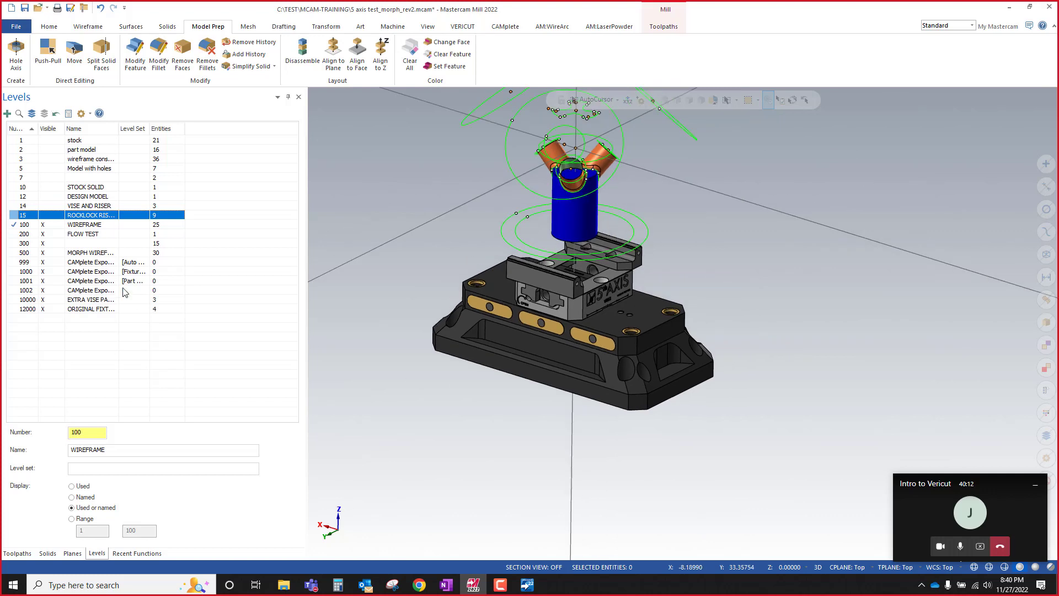
left_click(44, 309)
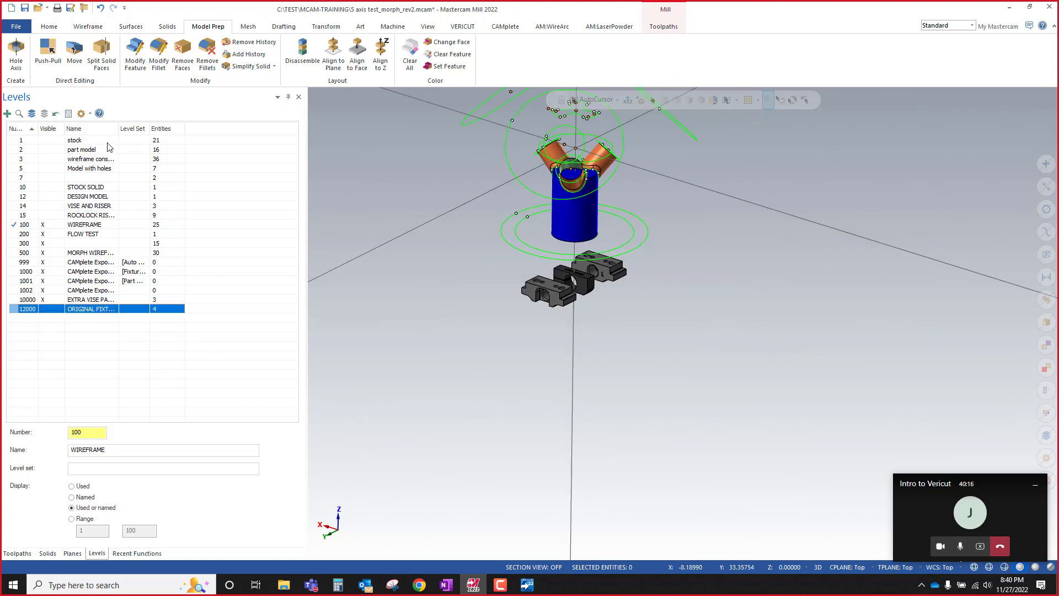
Step: Widen the level name column, delete the three extra vise part solids on level 10000, and check the remaining solids
left_click_drag(119, 128, 185, 128)
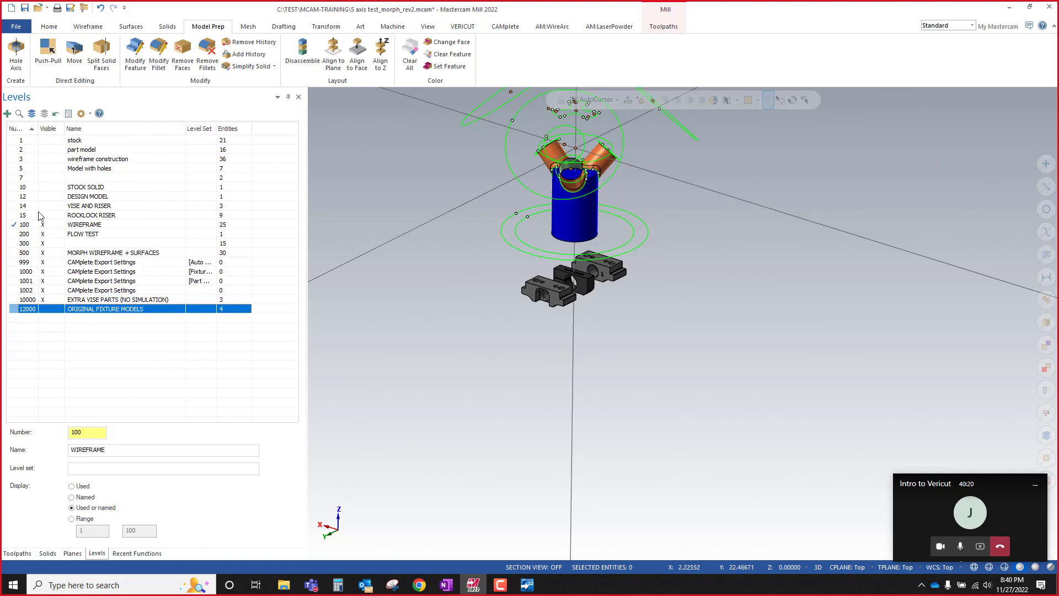
mouse_move(620, 350)
middle_mouse_down()
mouse_move(601, 361)
mouse_move(594, 342)
mouse_move(627, 359)
middle_mouse_up()
left_click_drag(658, 371, 464, 300)
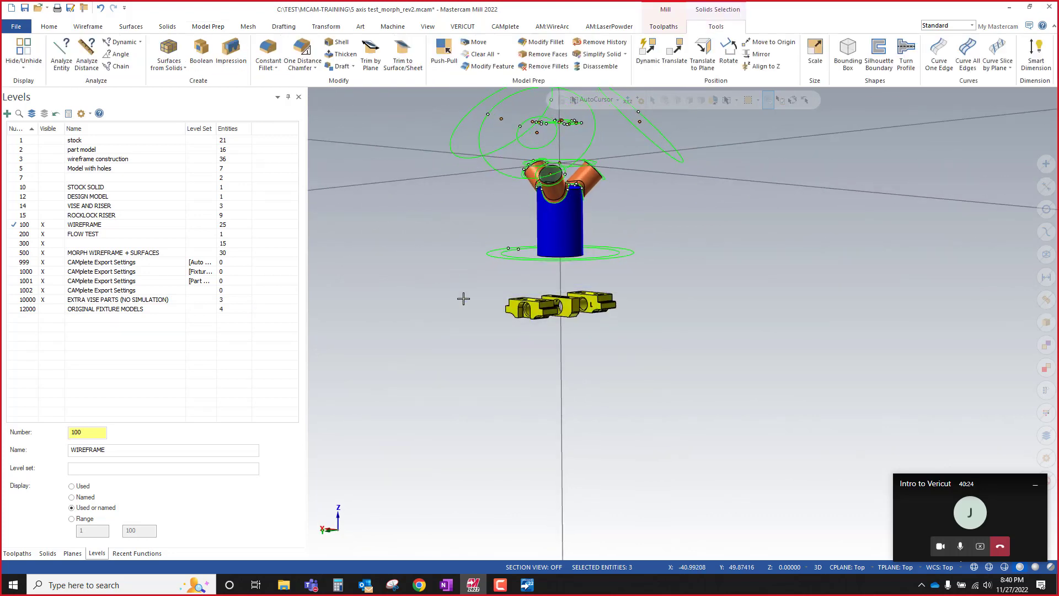
key("Delete")
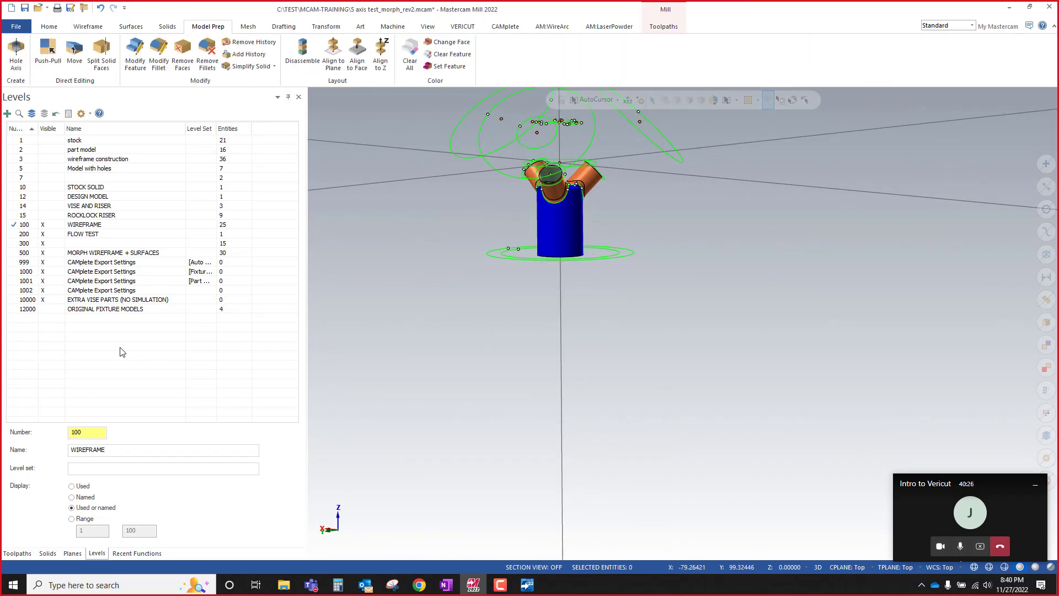
left_click(47, 553)
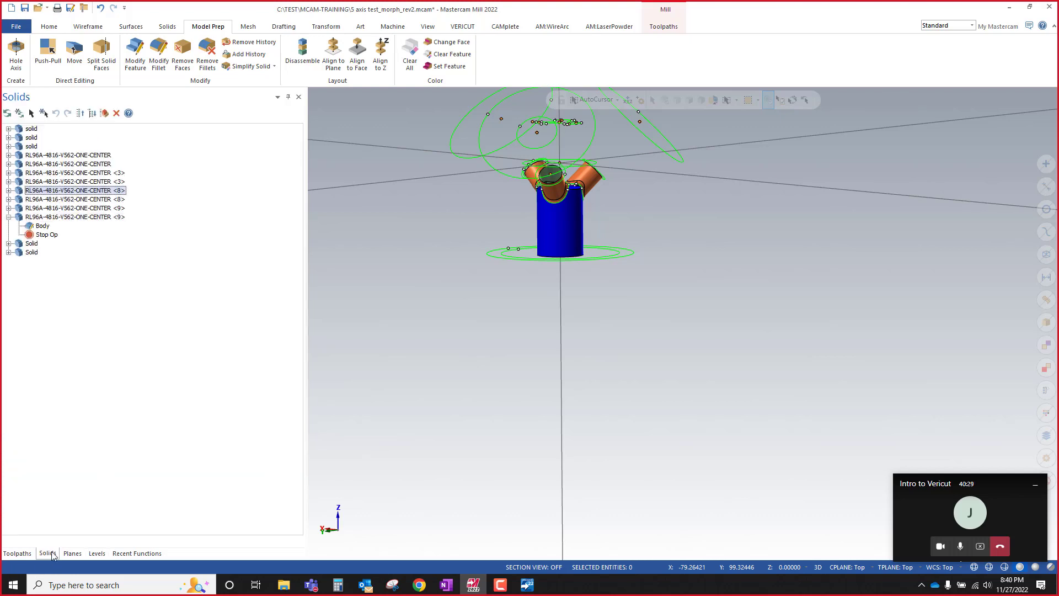
left_click(9, 190)
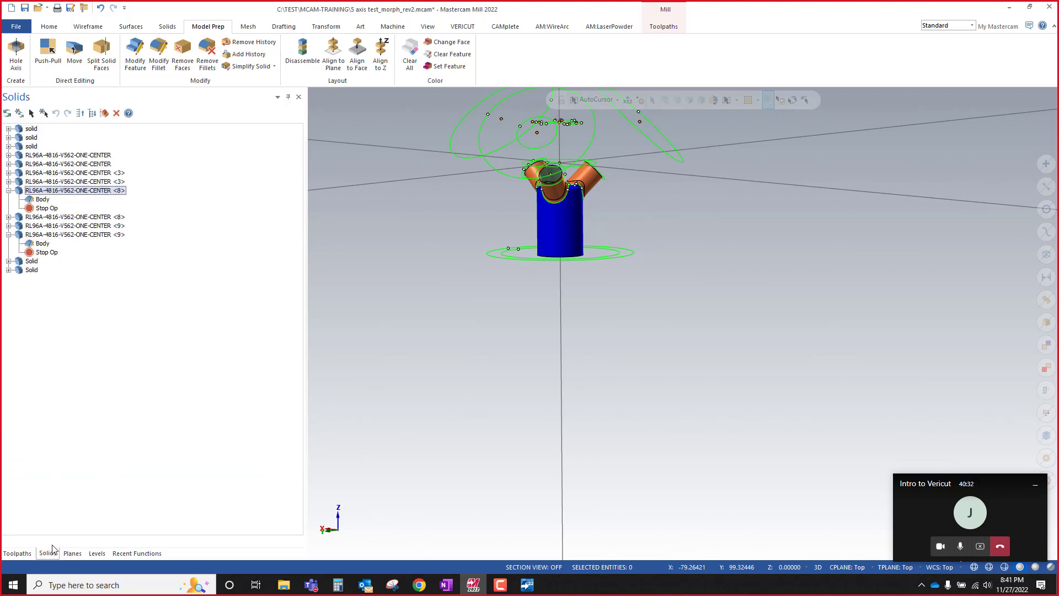
Step: Show the ORIGINAL FIXTURE MODELS, ROCKLOCK RISER and VISE AND RISER levels, and open the list of toolpath operations
left_click(97, 553)
left_click(48, 310)
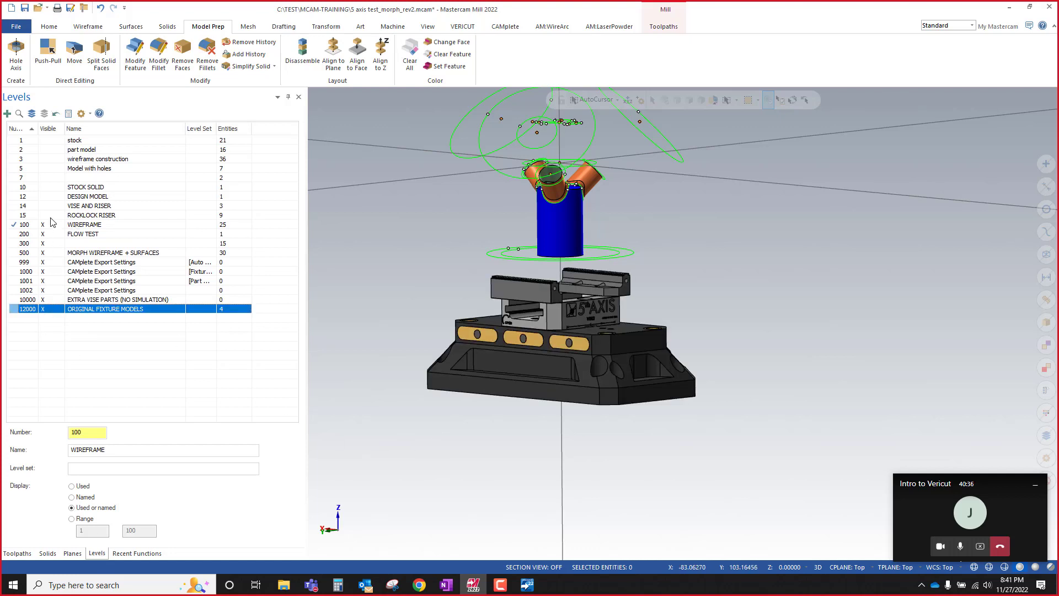
left_click(48, 215)
left_click(48, 206)
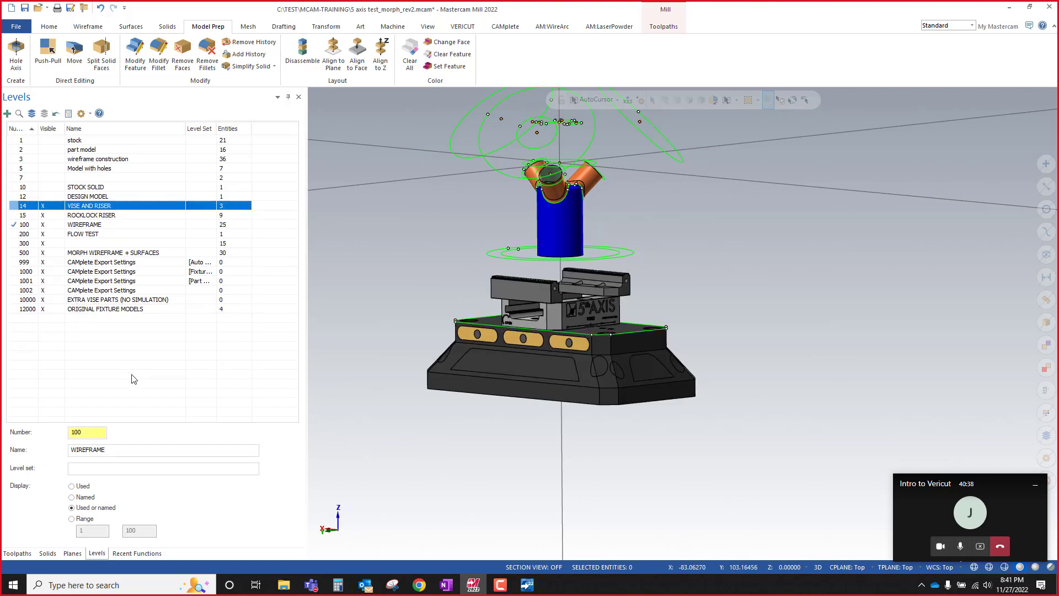
left_click(19, 553)
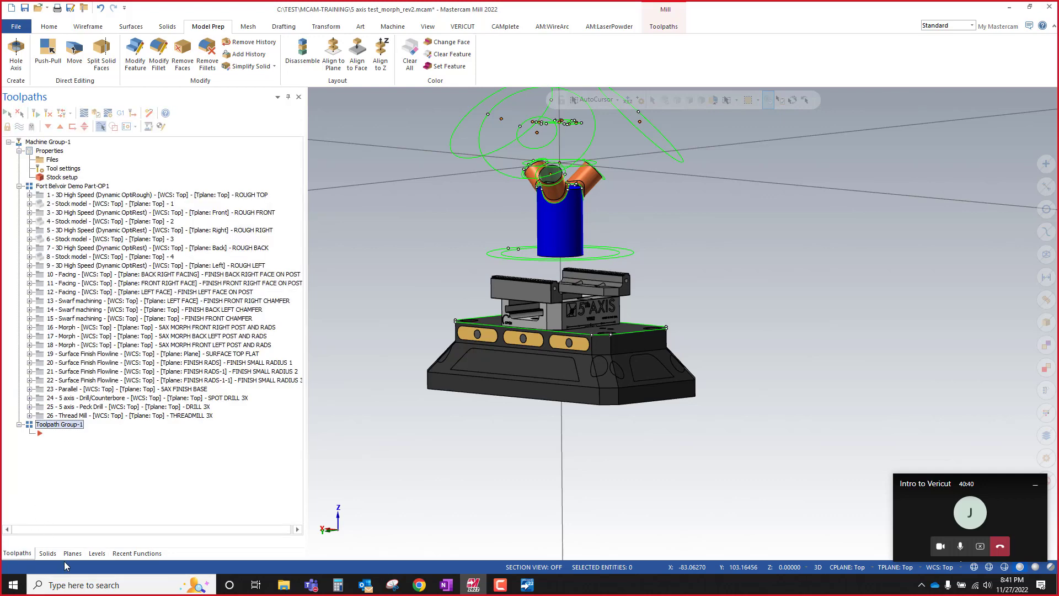
Step: Check the body of the expanded first RL96A-4816-V562-ONE-CENTER <8> solid and rename that solid V562-BASE
left_click(48, 553)
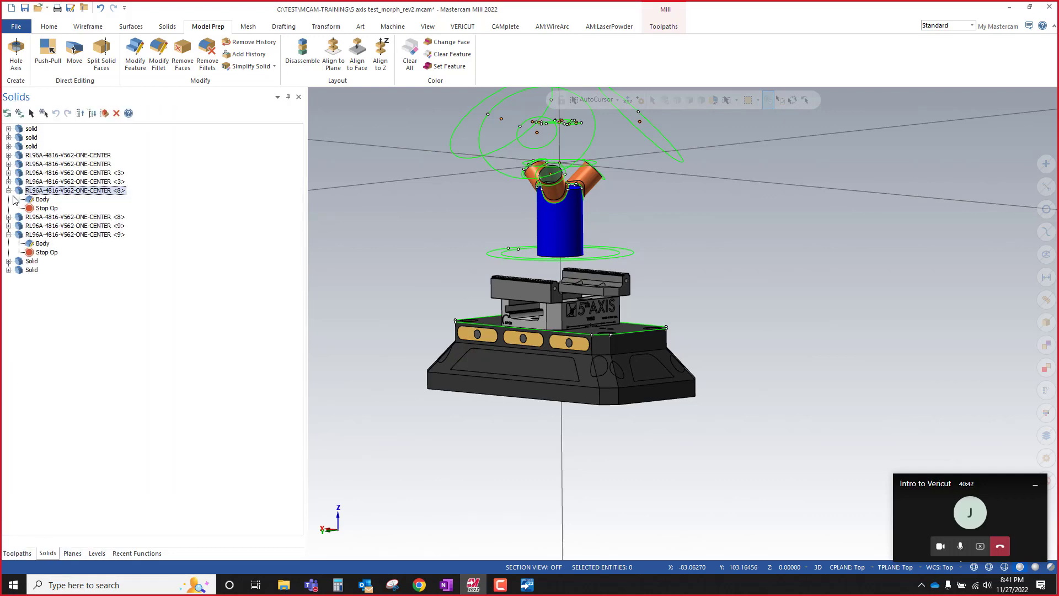
left_click(32, 200)
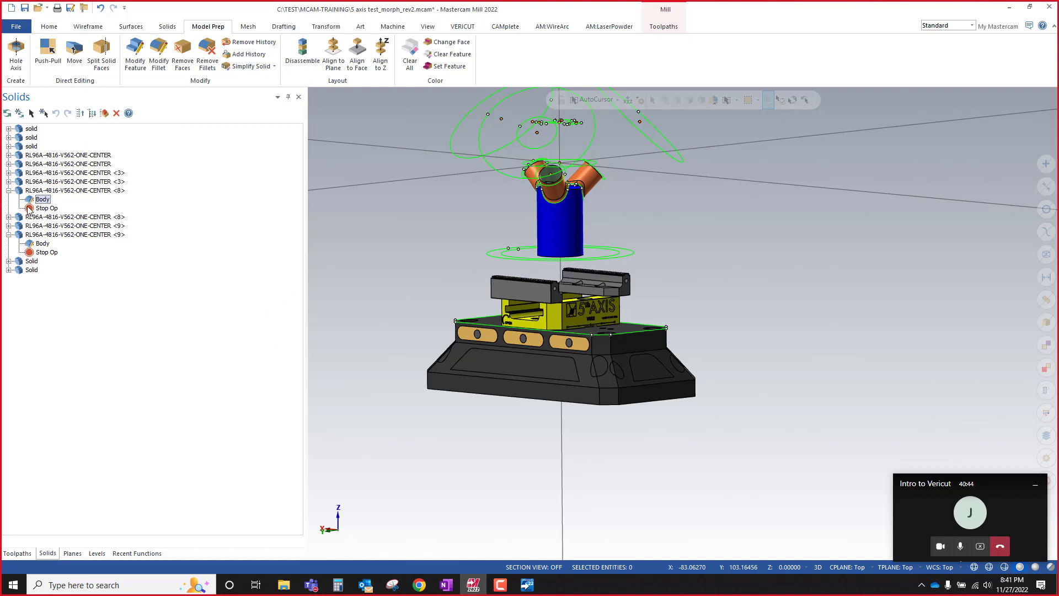
left_click(55, 191)
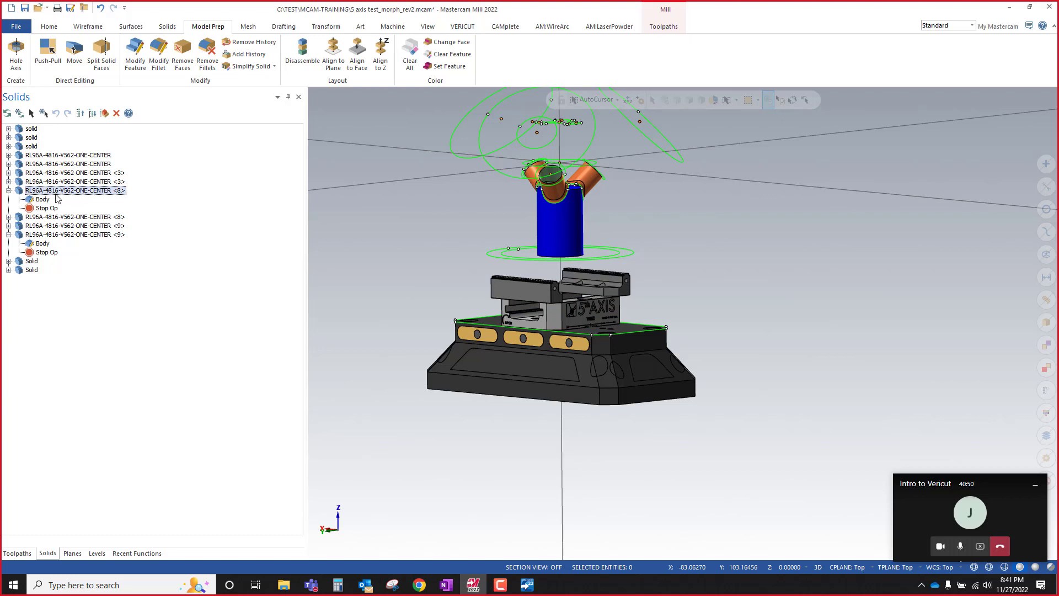
right_click(55, 194)
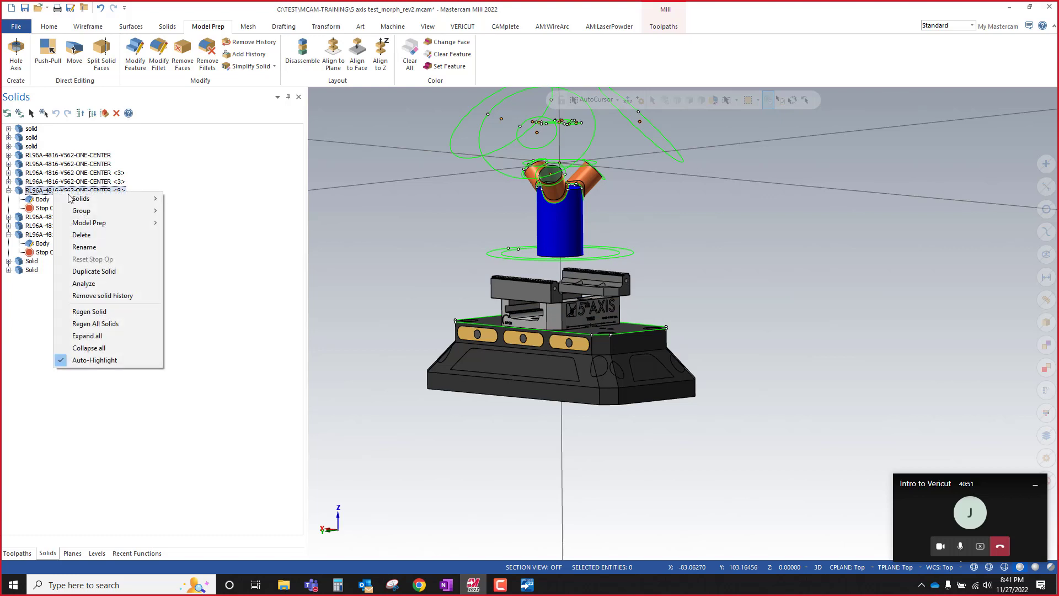
left_click(89, 246)
left_click_drag(62, 190, 124, 192)
key("Delete")
type("bas")
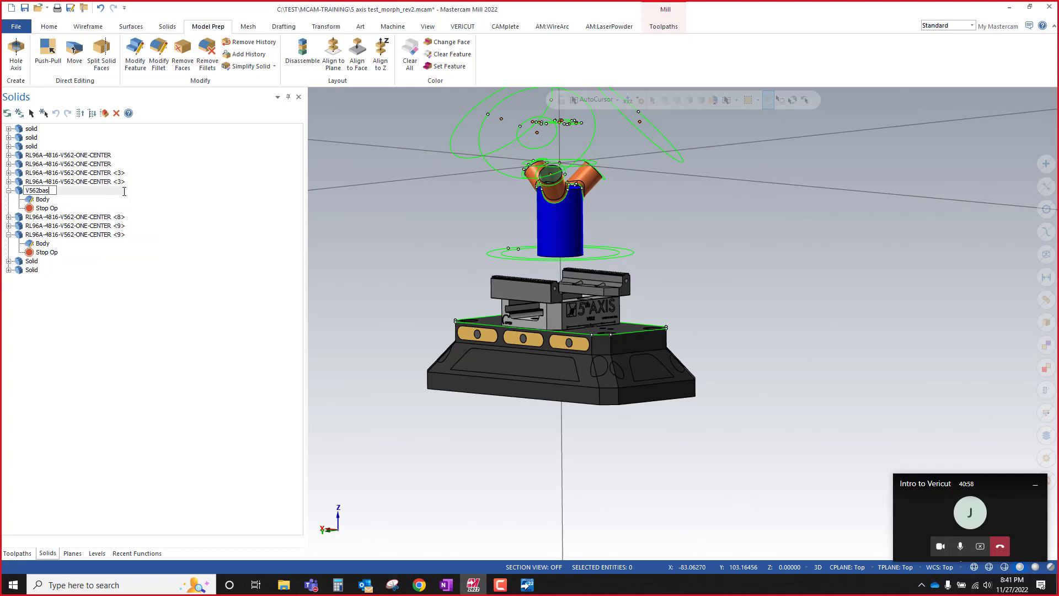
key("BackSpace")
key("BackSpace")
key("BackSpace")
type("ASE")
key("Return")
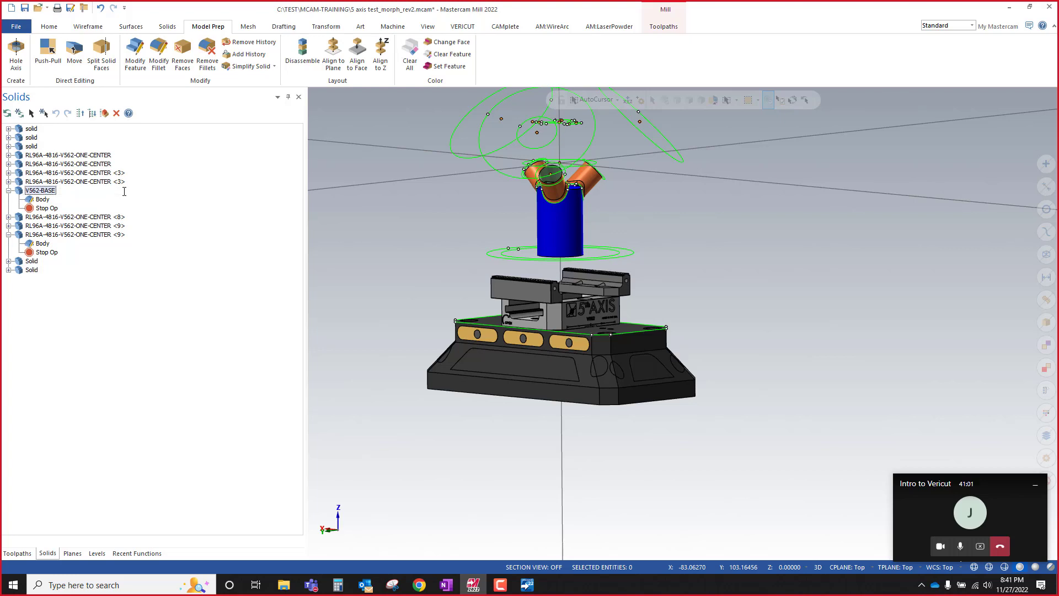
Step: Inspect the contents of the remaining RL96A-4816-V562-ONE-CENTER <8> solid against V562-BASE, and reopen the list of toolpath operations
double_click(16, 218)
left_click(40, 226)
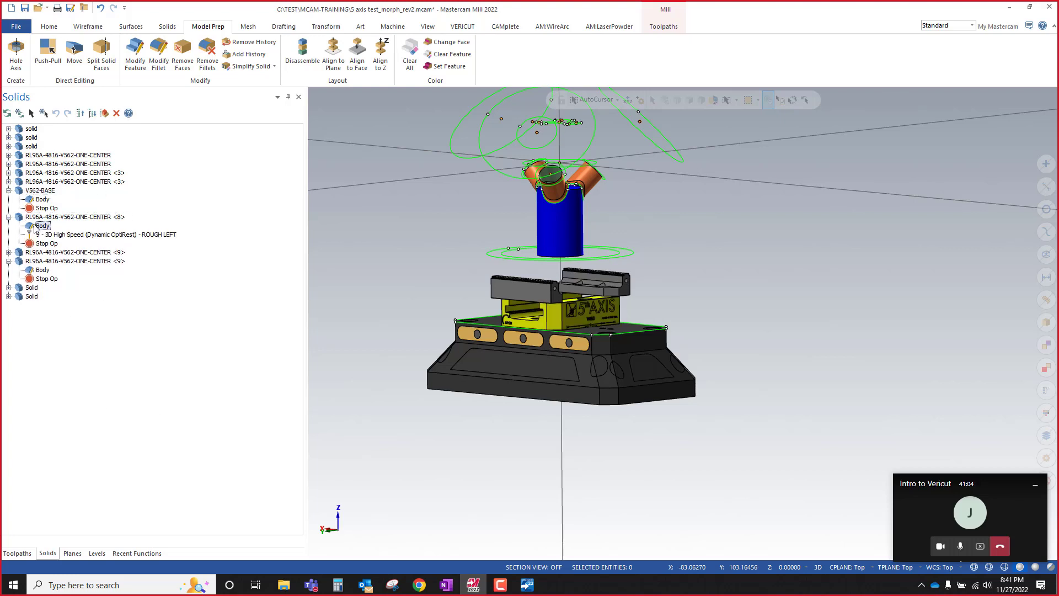
left_click(33, 191)
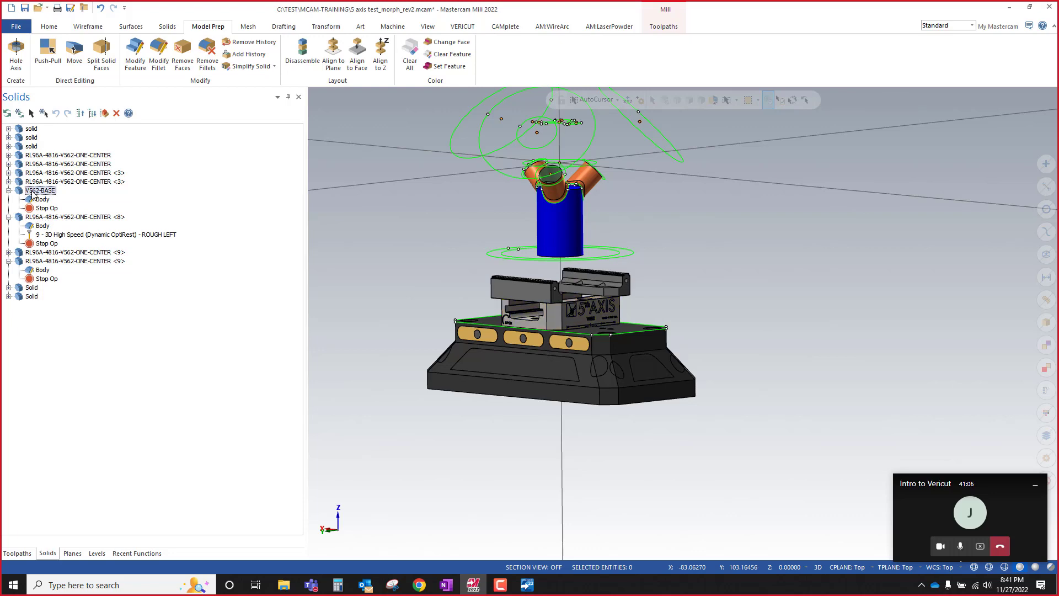
left_click(22, 553)
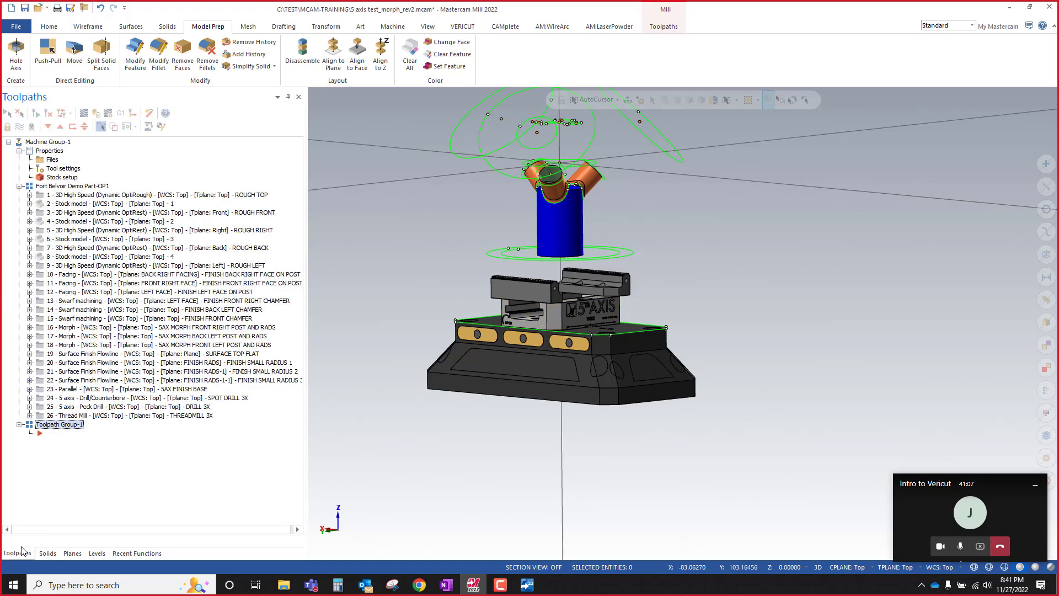
Step: Examine the RL96A-4816-V562-ONE-CENTER solids by selecting their bodies one by one to identify each vise jaw in the model
left_click(97, 553)
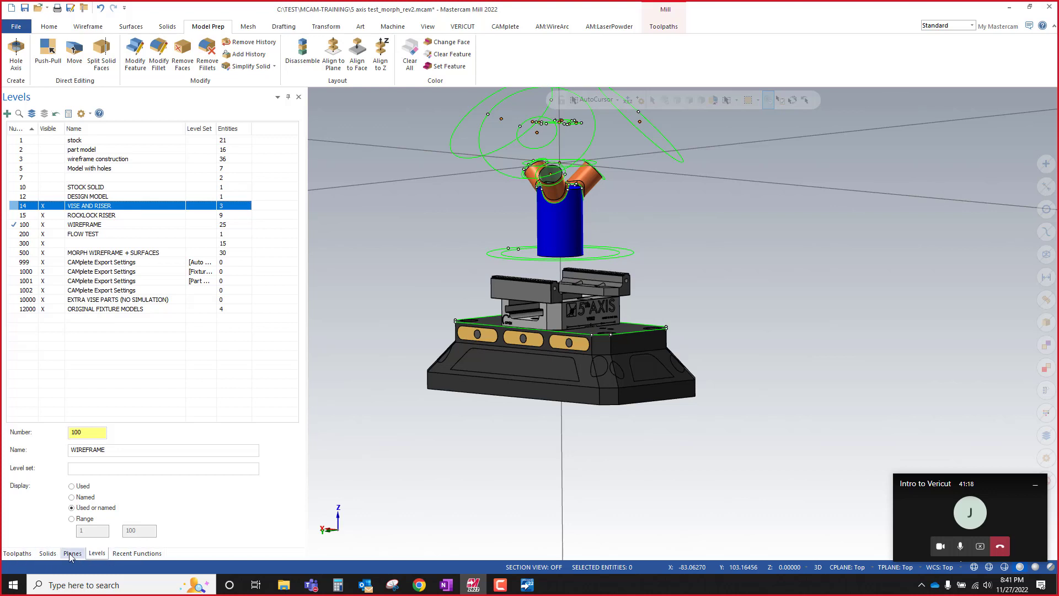
left_click(48, 554)
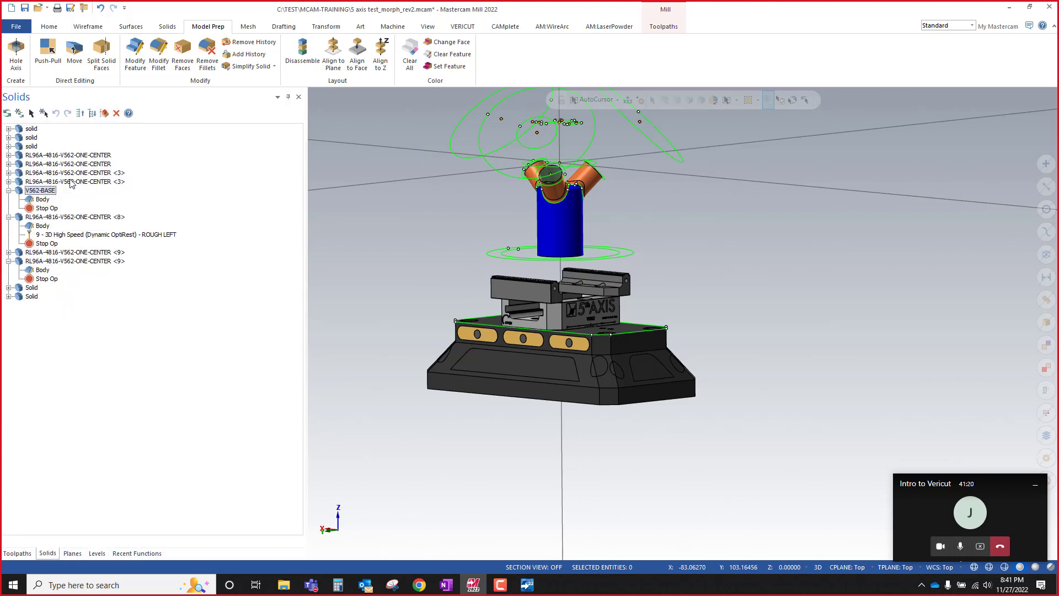
left_click(9, 182)
left_click(38, 191)
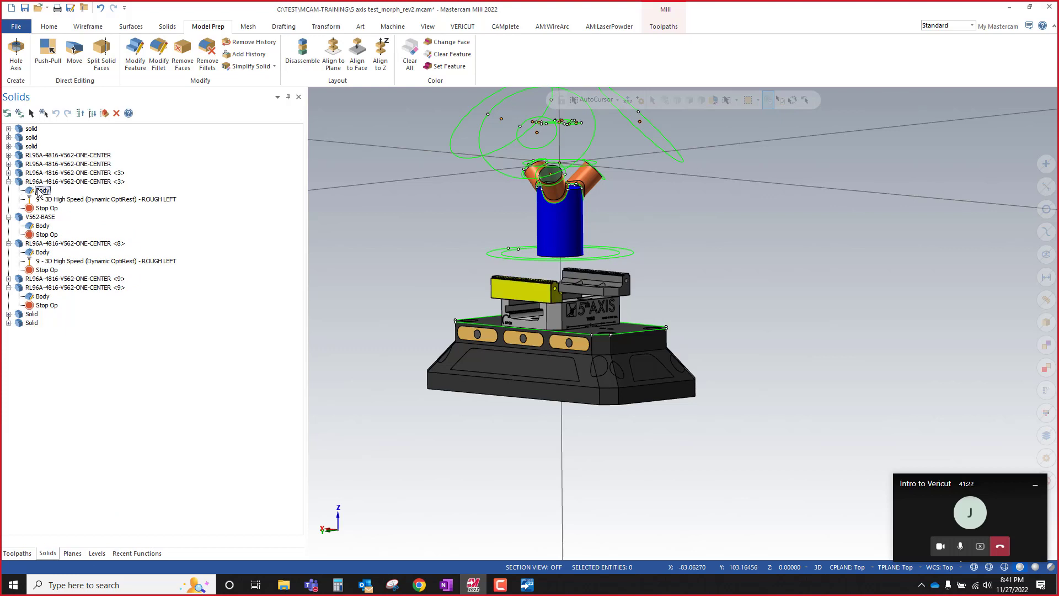
left_click(8, 173)
left_click(42, 182)
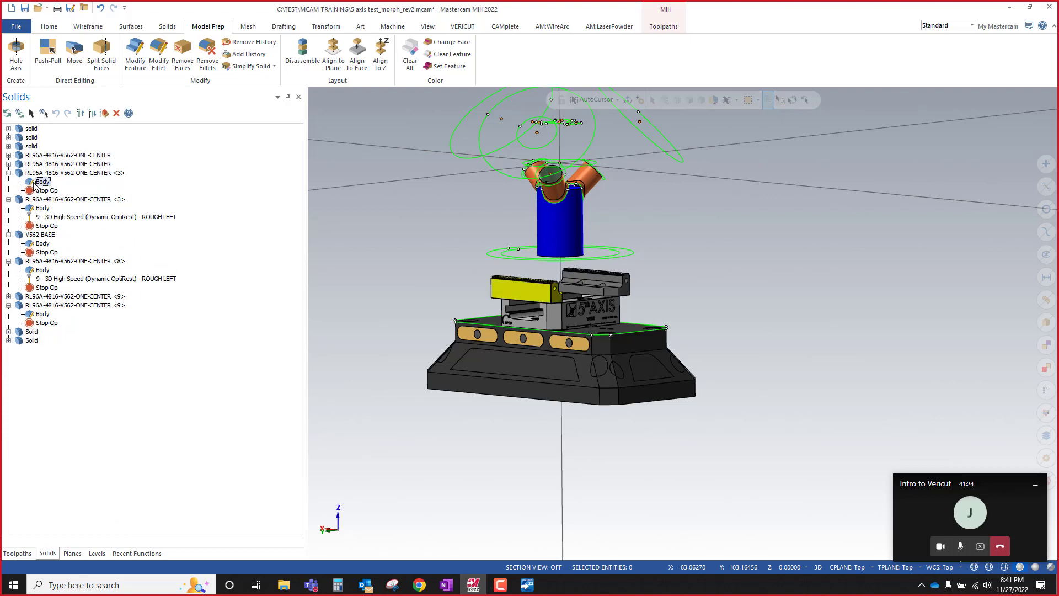
left_click(9, 164)
left_click(41, 173)
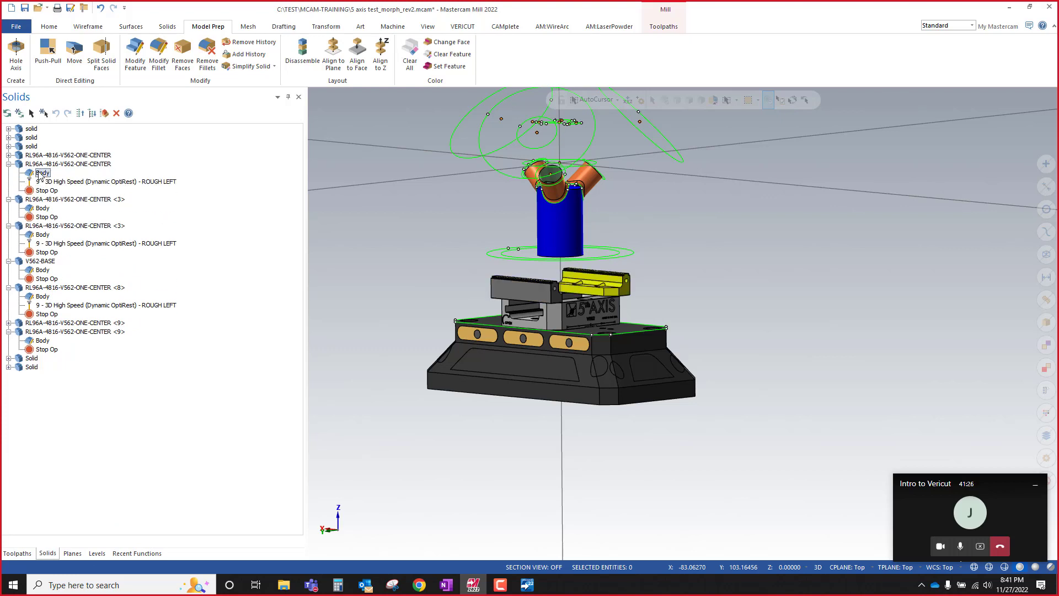
left_click(9, 155)
left_click(31, 164)
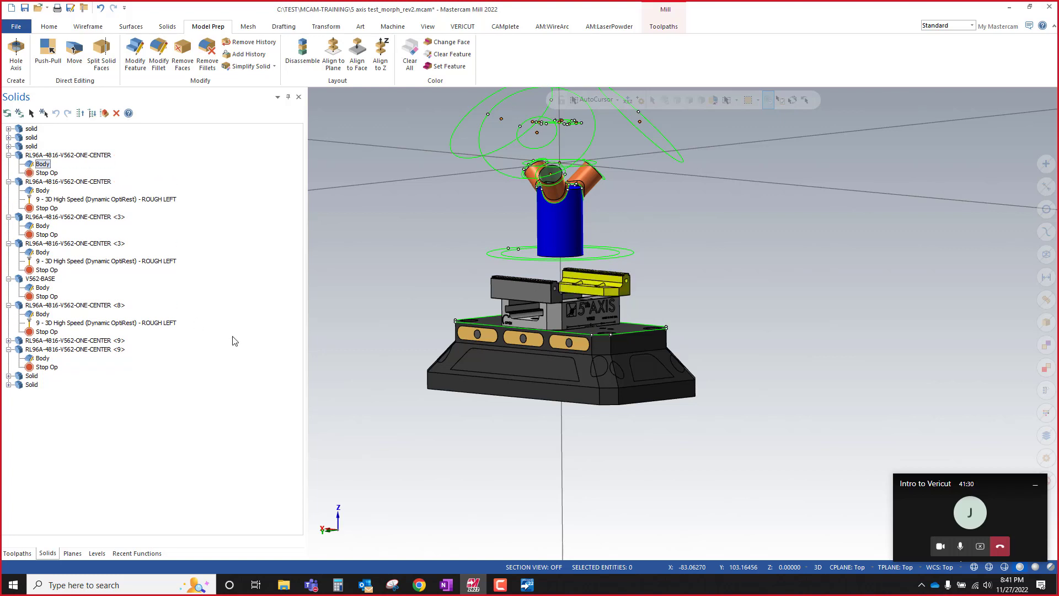
Step: Collapse all the expanded entries in the solids list, from the RL96A-4816-V562-ONE-CENTER solids through V562-BASE
left_click(9, 155)
left_click(9, 155)
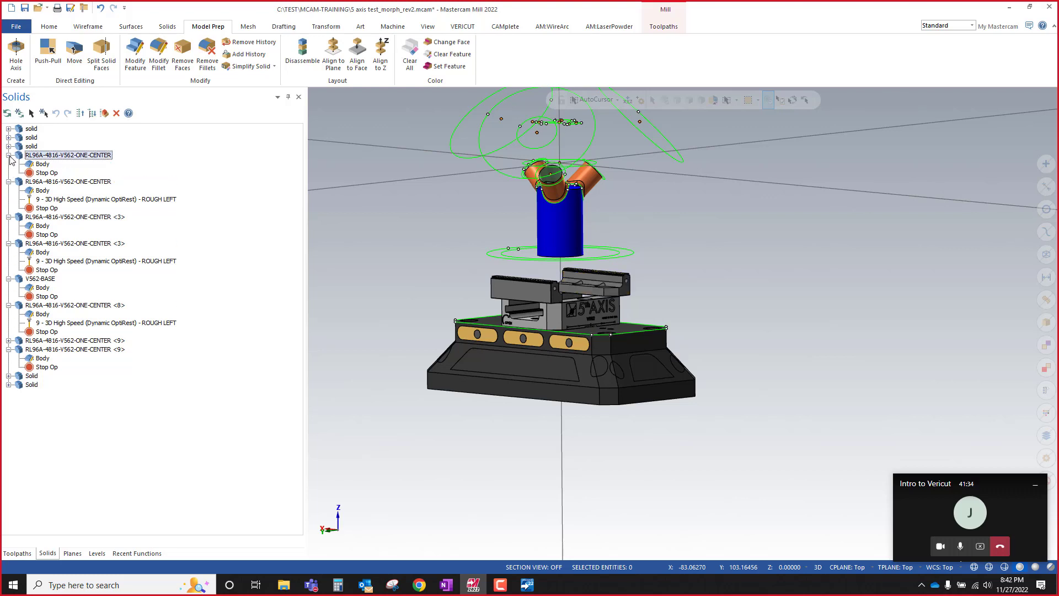
left_click(5, 181)
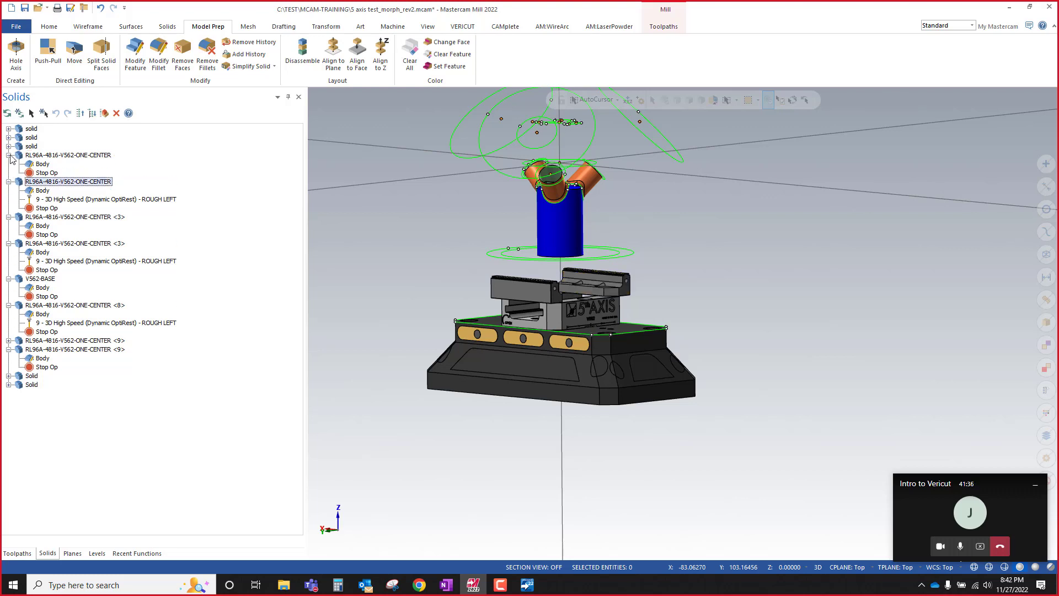
left_click(9, 155)
left_click(9, 164)
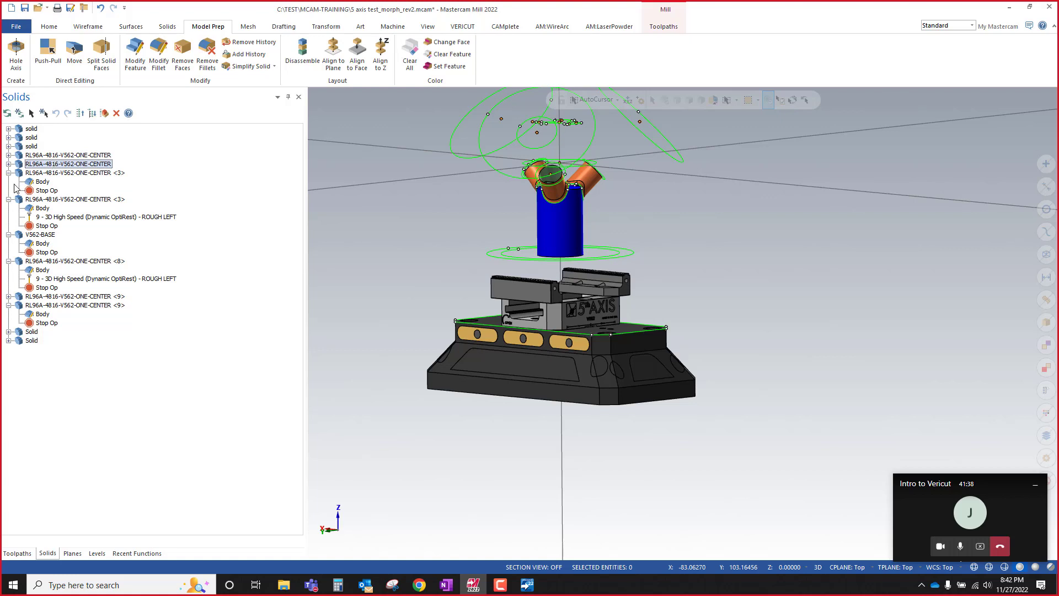
left_click(9, 172)
left_click(9, 181)
left_click(9, 190)
left_click(9, 199)
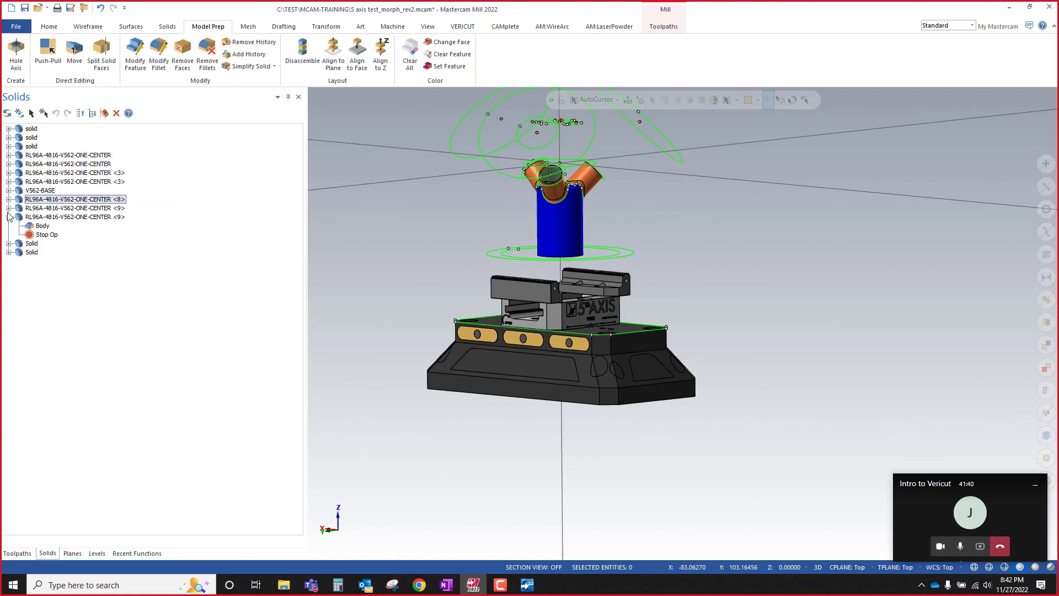
left_click(9, 217)
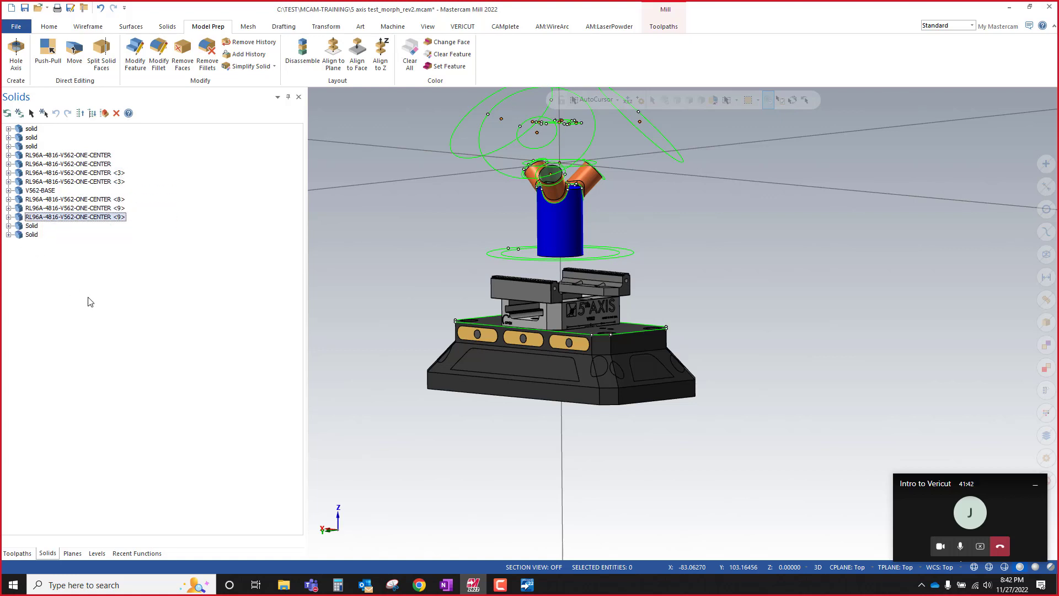
Step: Show only level 15, ROCKLOCK RISER, as the active level and delete the wireframe outline around the riser's top
left_click(97, 554)
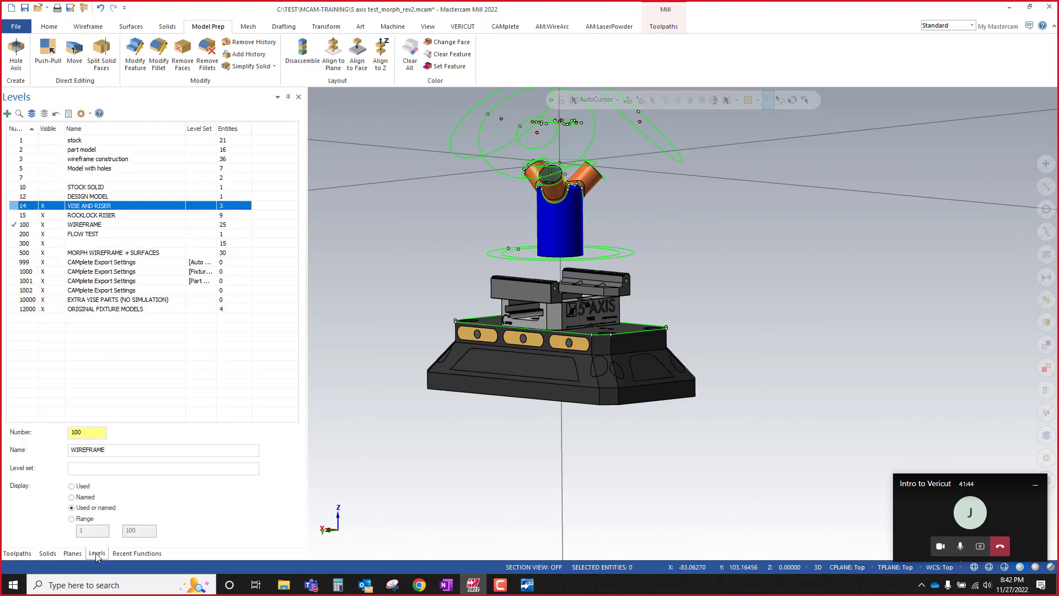
left_click(31, 216)
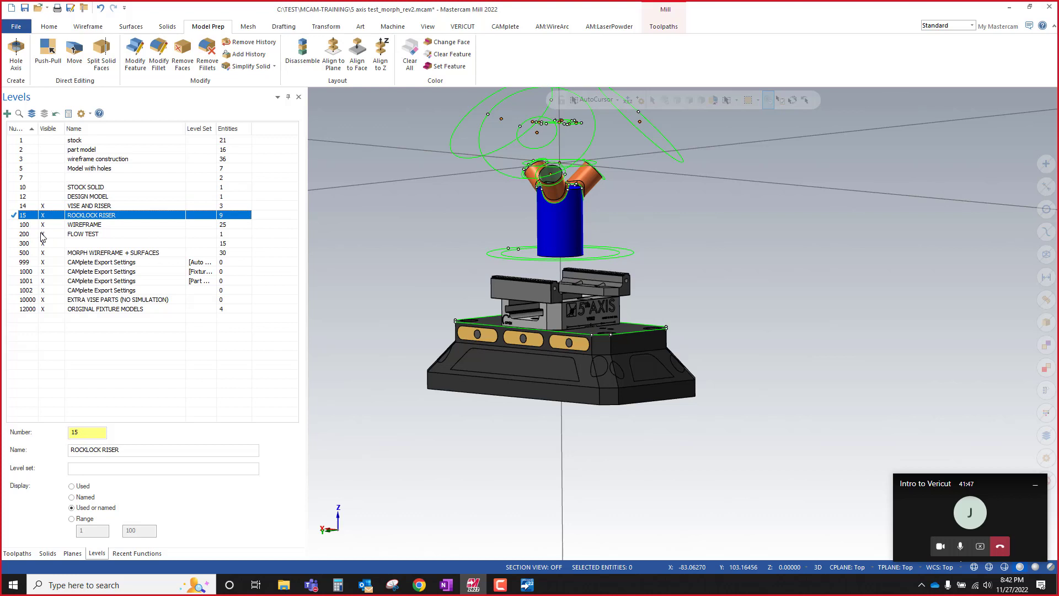
left_click(44, 113)
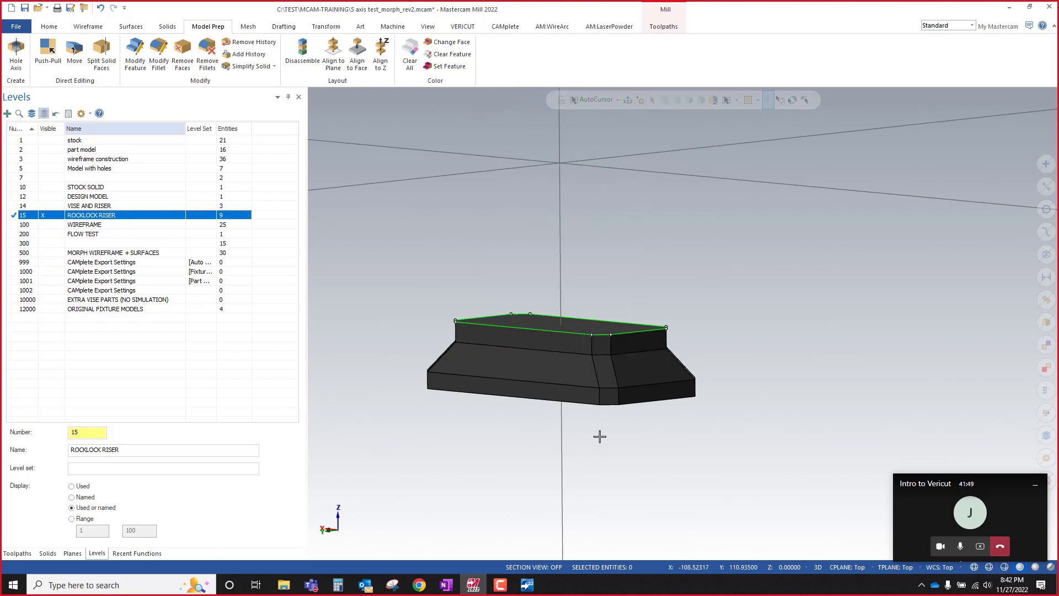
left_click(636, 330)
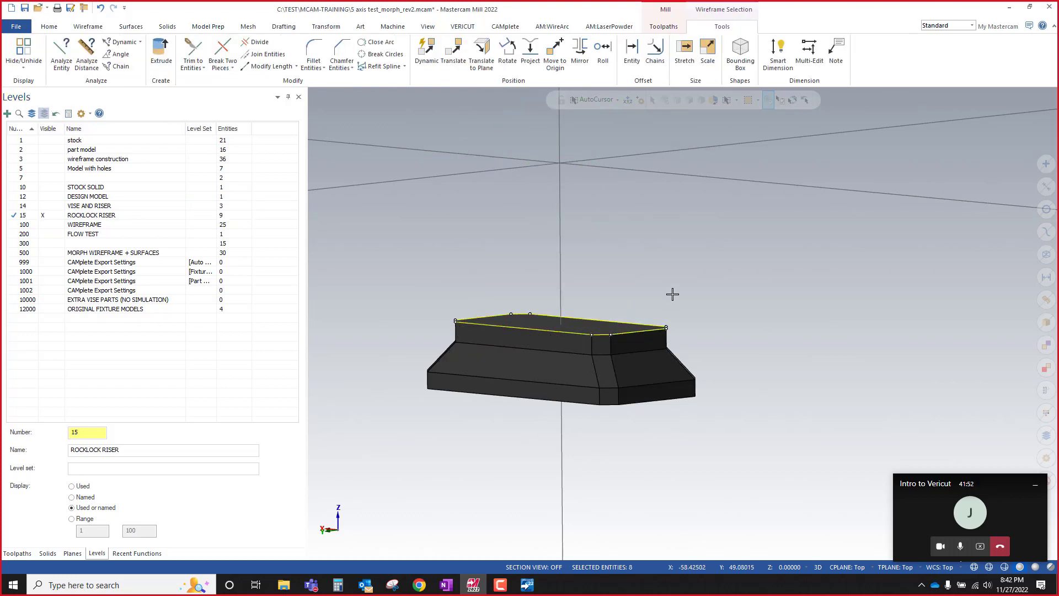
key("Delete")
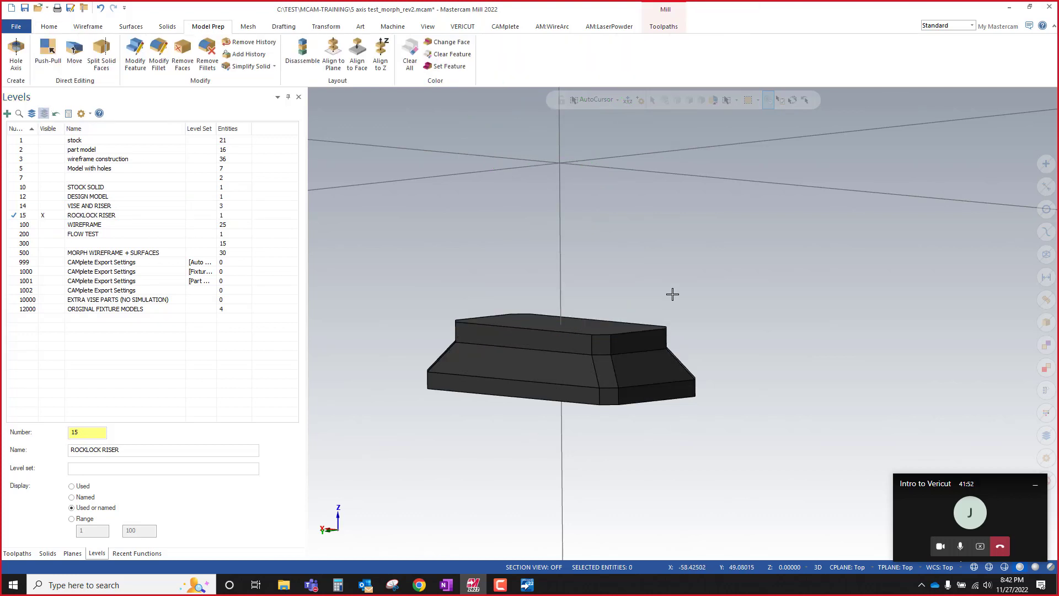
Step: Make level 14, VISE AND RISER, visible and active, and hide level 15, ROCKLOCK RISER
left_click(43, 206)
left_click(23, 206)
left_click(42, 216)
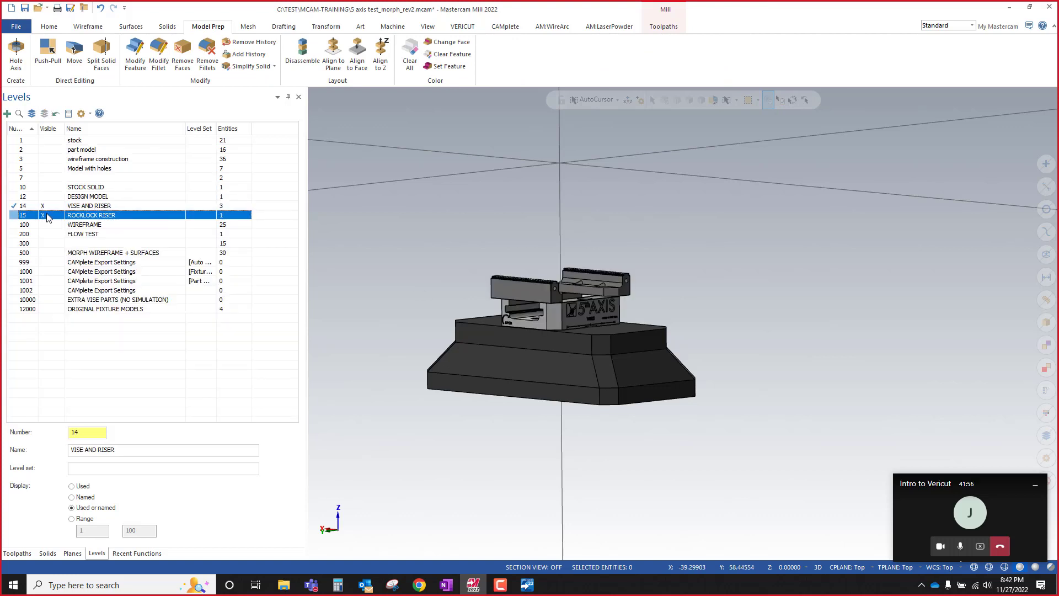
Step: Examine the vise base's engraved side and its underside for small details that could be simplified
scroll(550, 319, "up", 3)
scroll(550, 318, "up", 3)
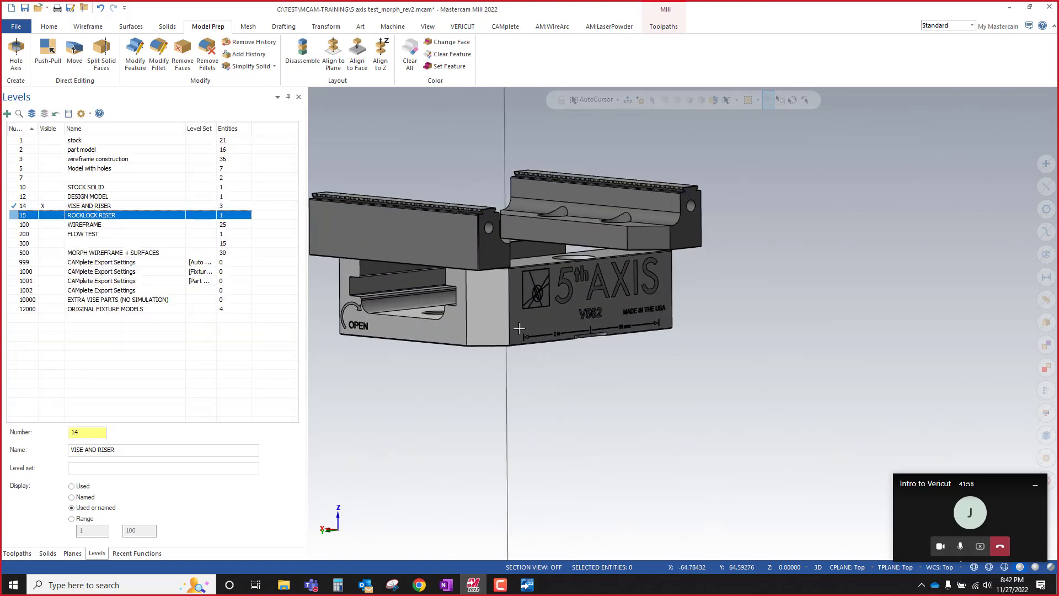
middle_click_drag(556, 338, 513, 343)
scroll(533, 353, "up", 5)
scroll(533, 353, "up", 2)
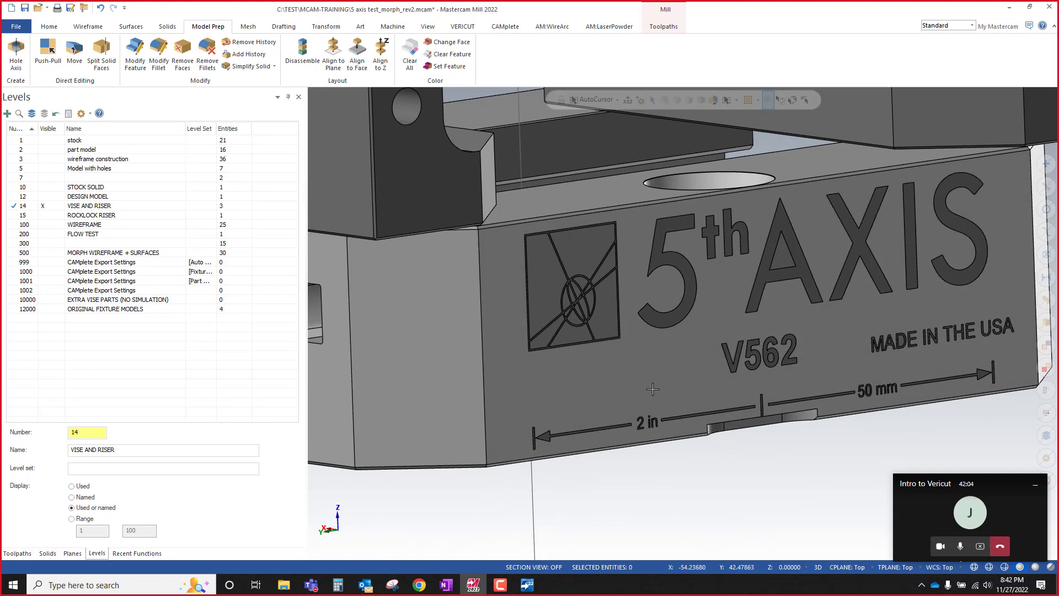
scroll(710, 273, "down", 3)
mouse_move(709, 273)
middle_mouse_down()
mouse_move(654, 273)
mouse_move(627, 224)
middle_mouse_up()
scroll(626, 224, "down", 3)
middle_click_drag(639, 326, 627, 209)
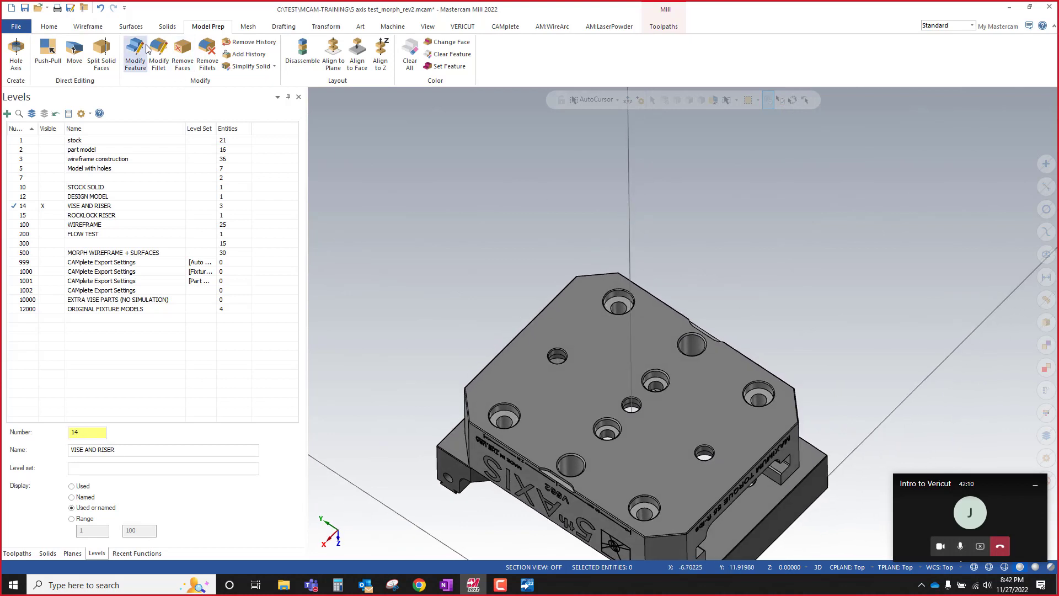
Step: Remove all the plain and counterbored holes from the vise base's underside with Modify Feature set to Remove
left_click(134, 59)
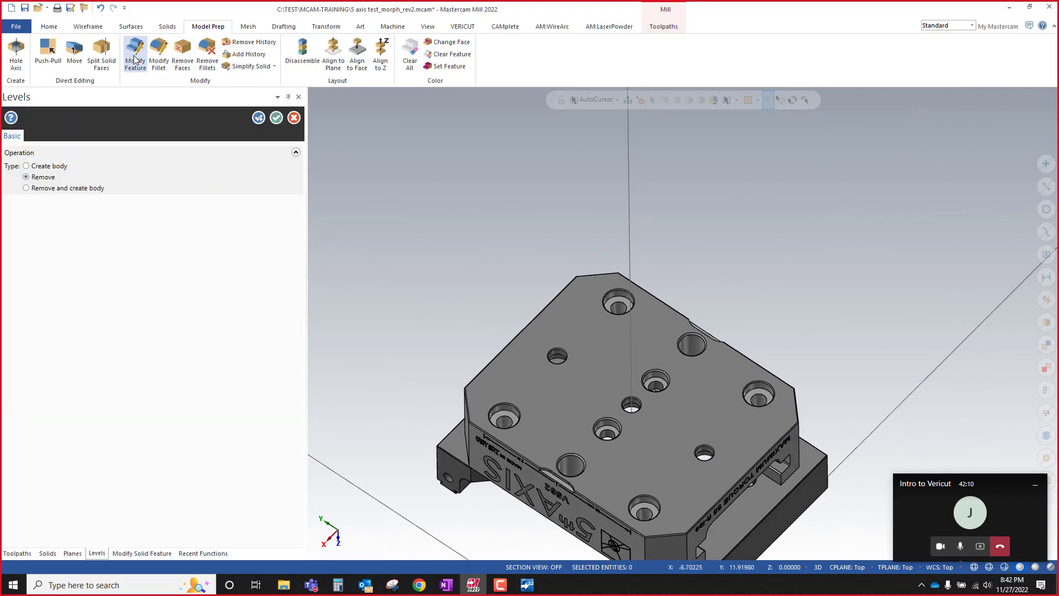
double_click(506, 414)
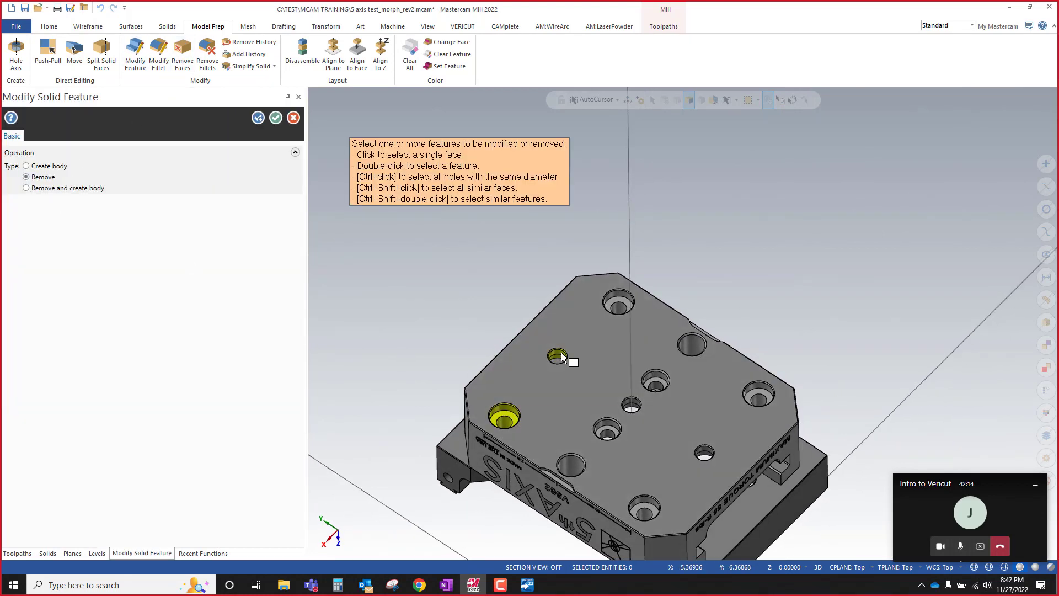
double_click(562, 356)
double_click(622, 304)
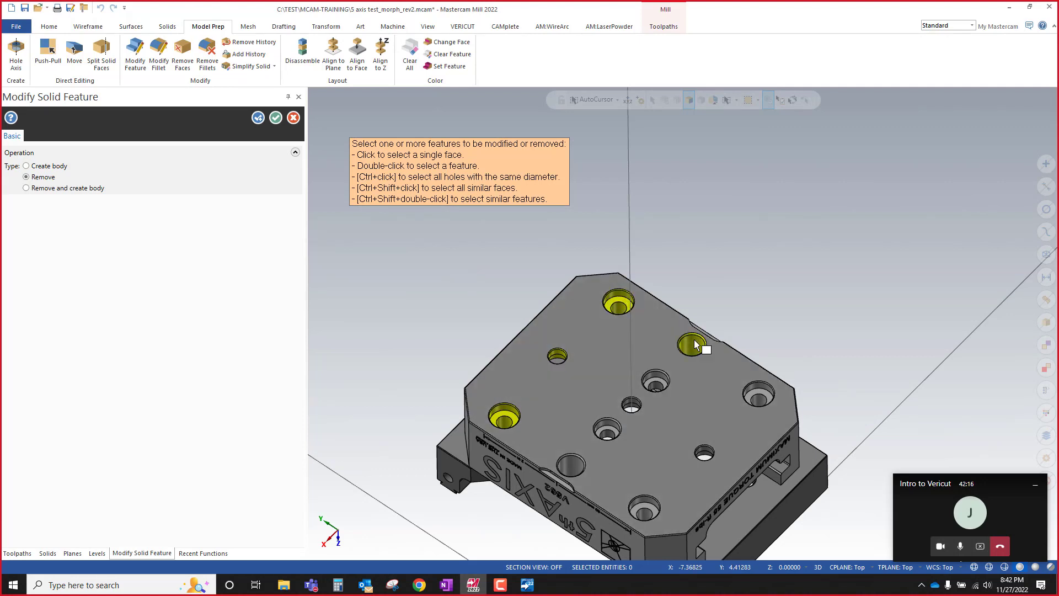
double_click(693, 345)
double_click(654, 381)
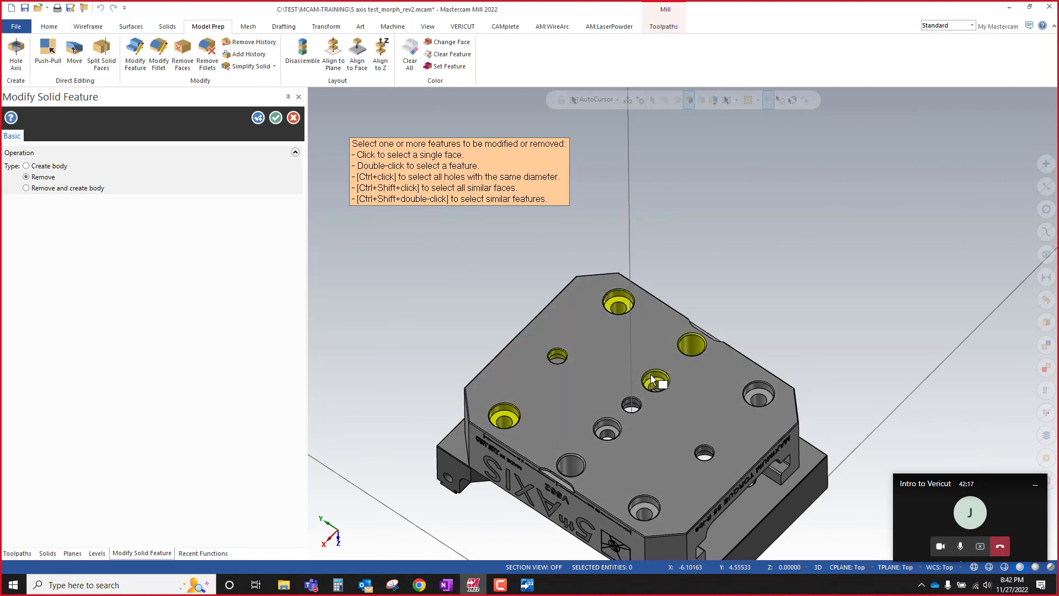
double_click(632, 404)
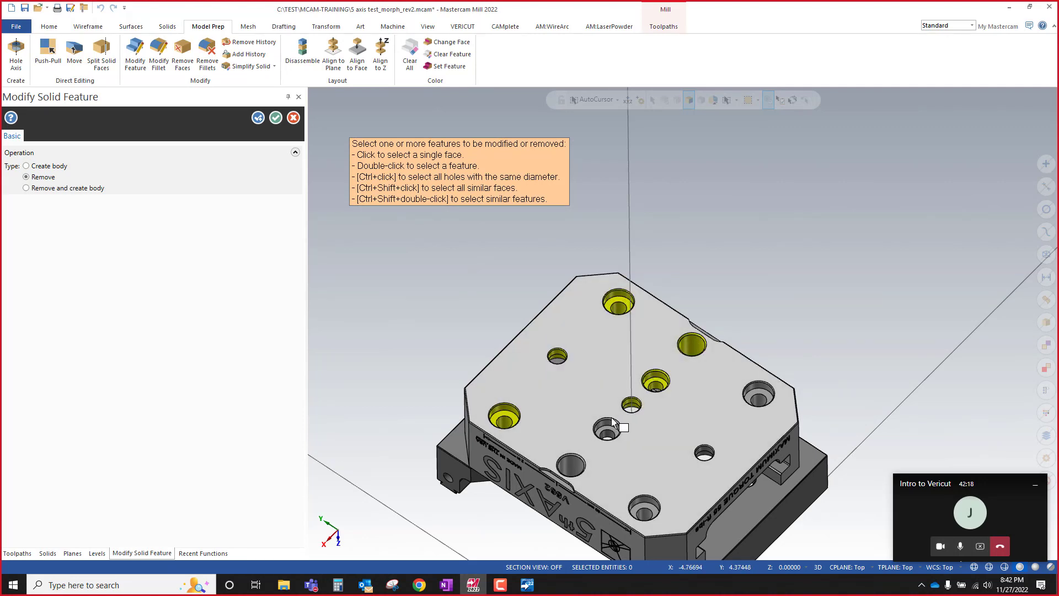
double_click(570, 465)
double_click(645, 508)
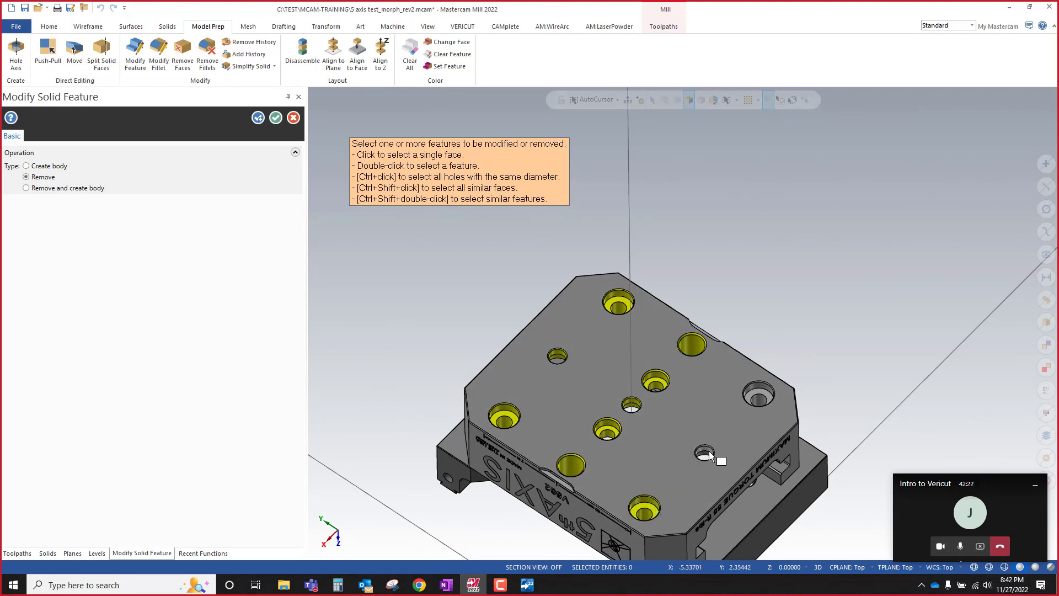
double_click(758, 394)
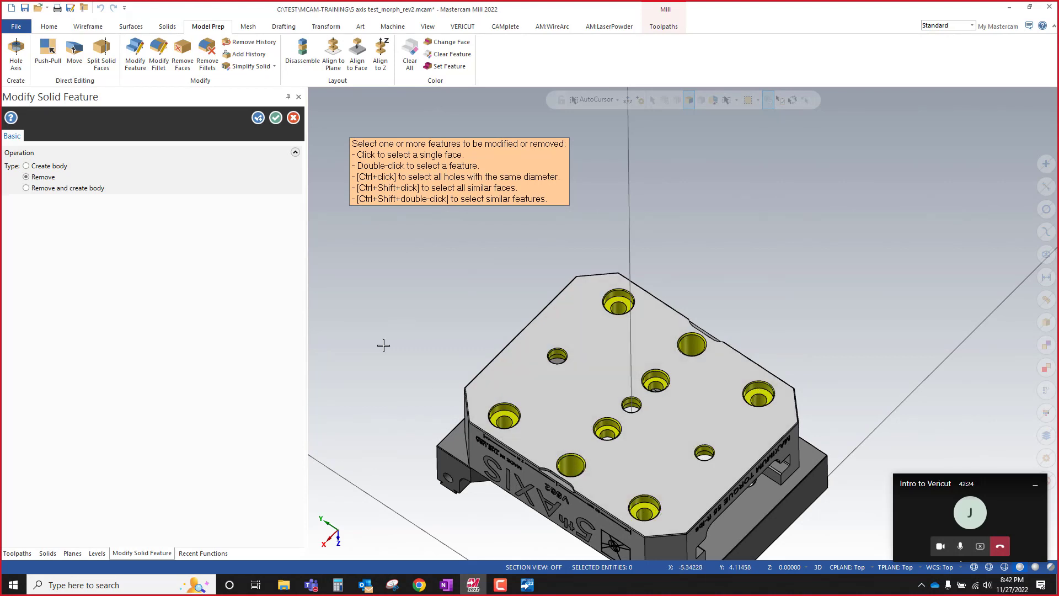
left_click(259, 119)
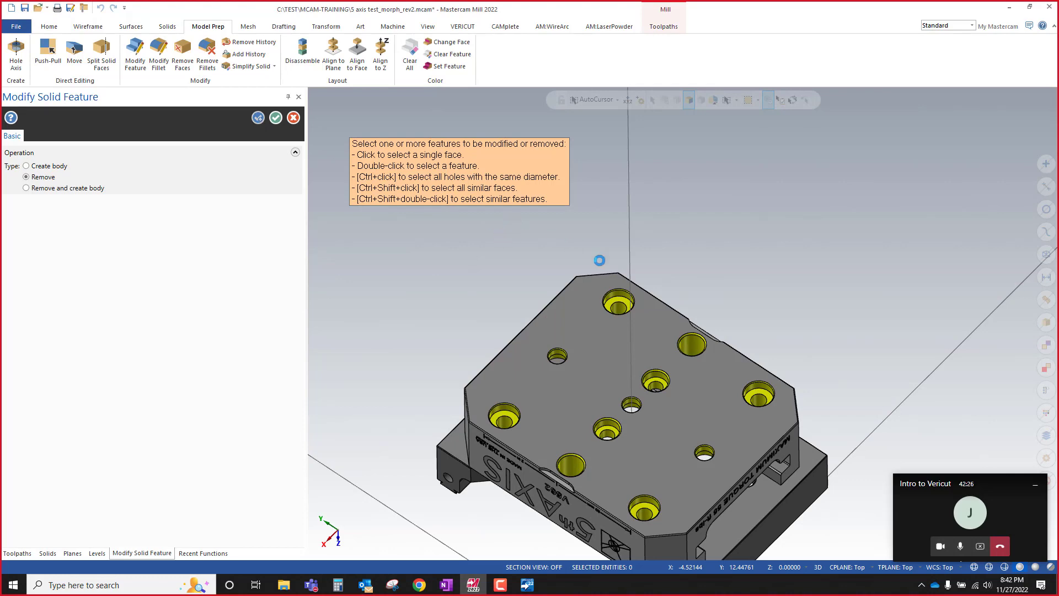
Step: Remove the shallow rounded notch on the underside edge beside the V562 engraving
scroll(595, 256, "down", 2)
scroll(577, 371, "up", 6)
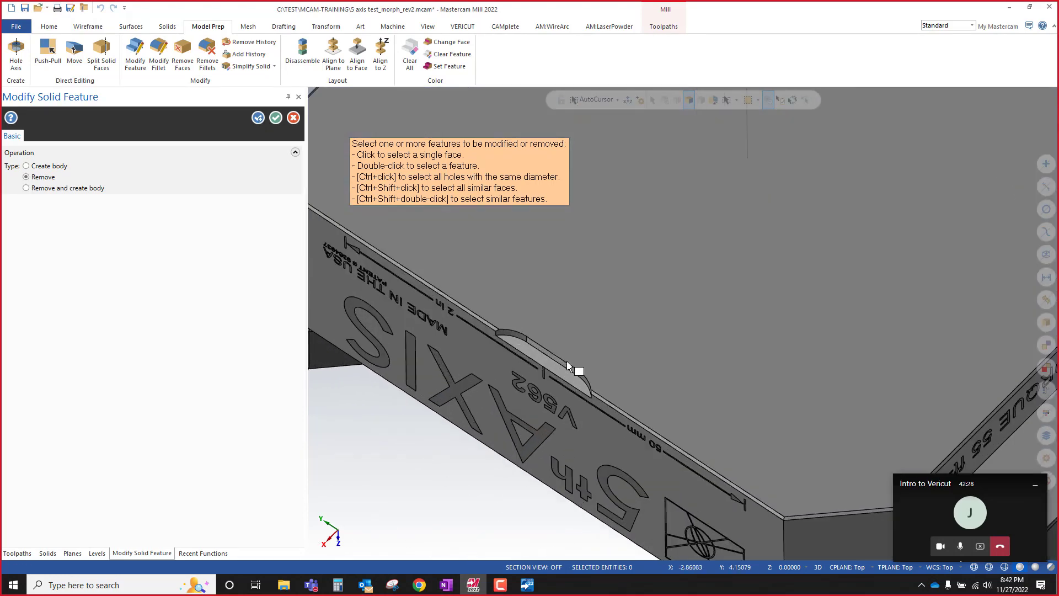
scroll(568, 363, "up", 2)
double_click(540, 354)
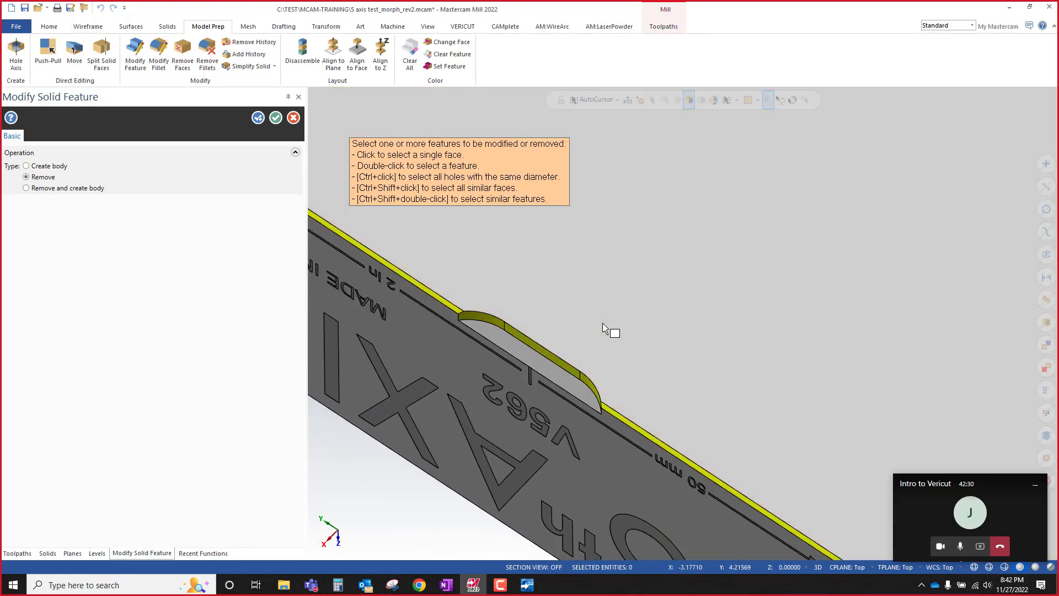
key("Escape")
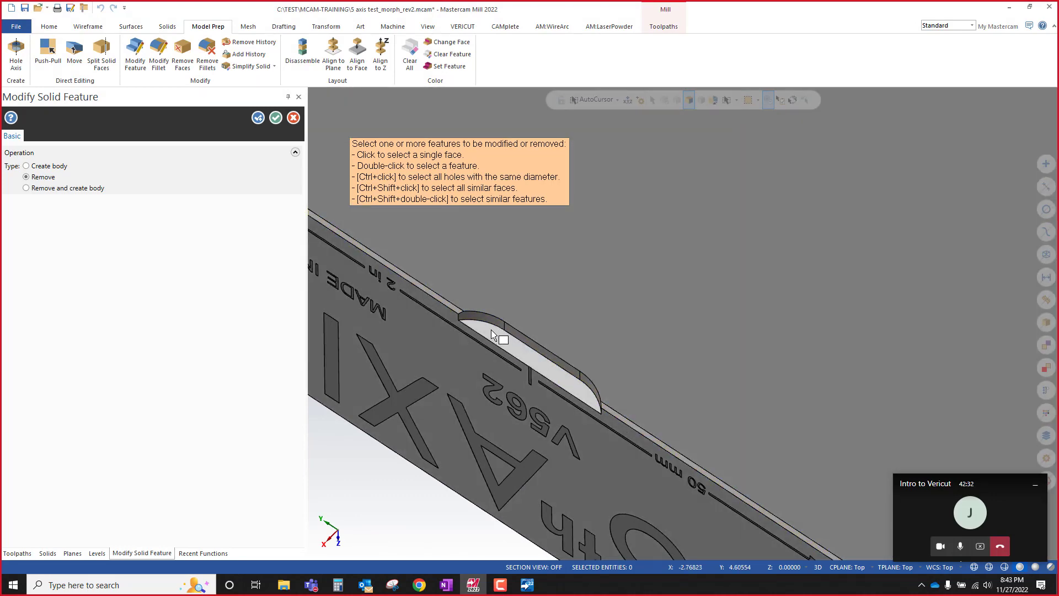
double_click(489, 326)
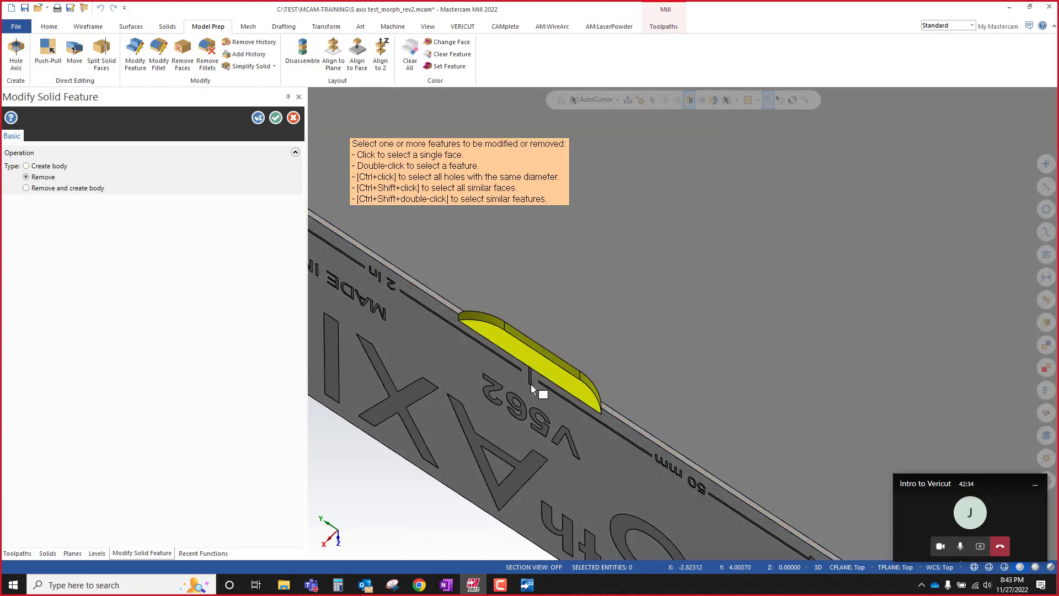
middle_click_drag(618, 323, 664, 362)
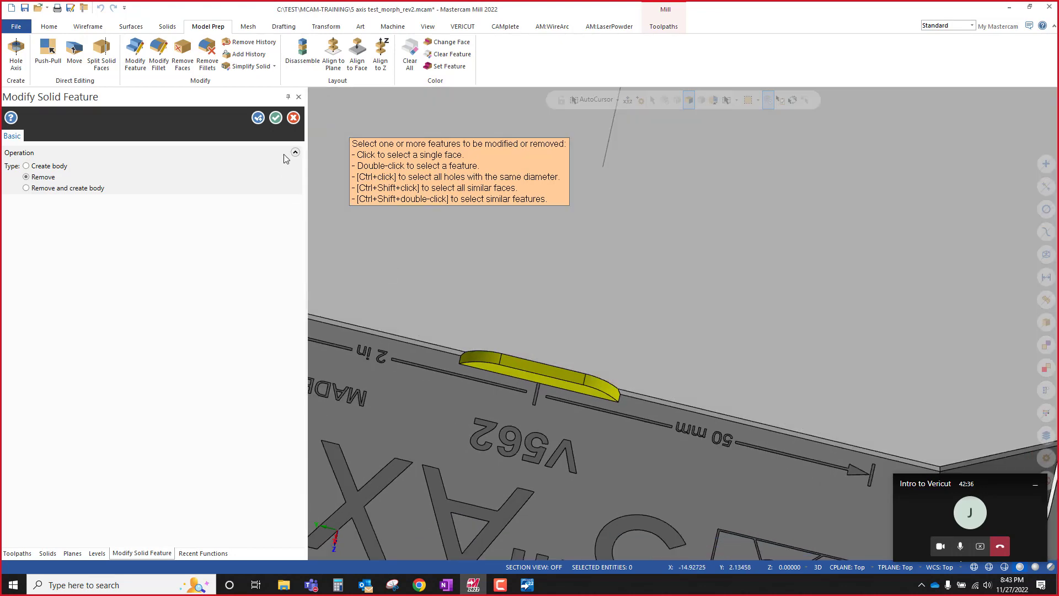
left_click(258, 118)
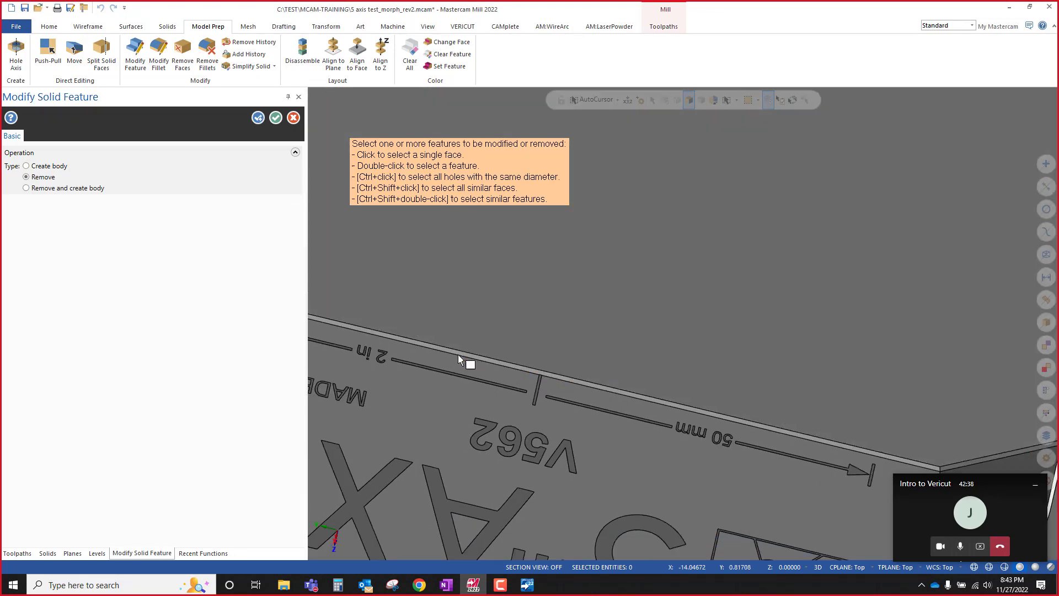
scroll(570, 438, "down", 5)
middle_click_drag(561, 408, 637, 399)
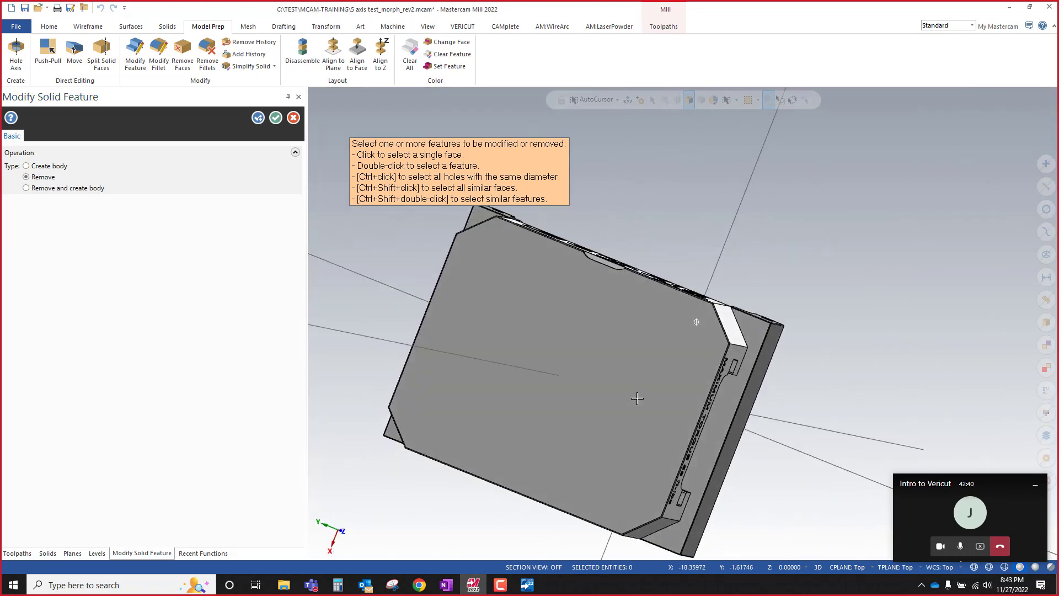
Step: Remove the remaining shallow rounded notch from the vise base's underside edge, next to the 2 in / 50 mm scale engraving
scroll(637, 398, "up", 6)
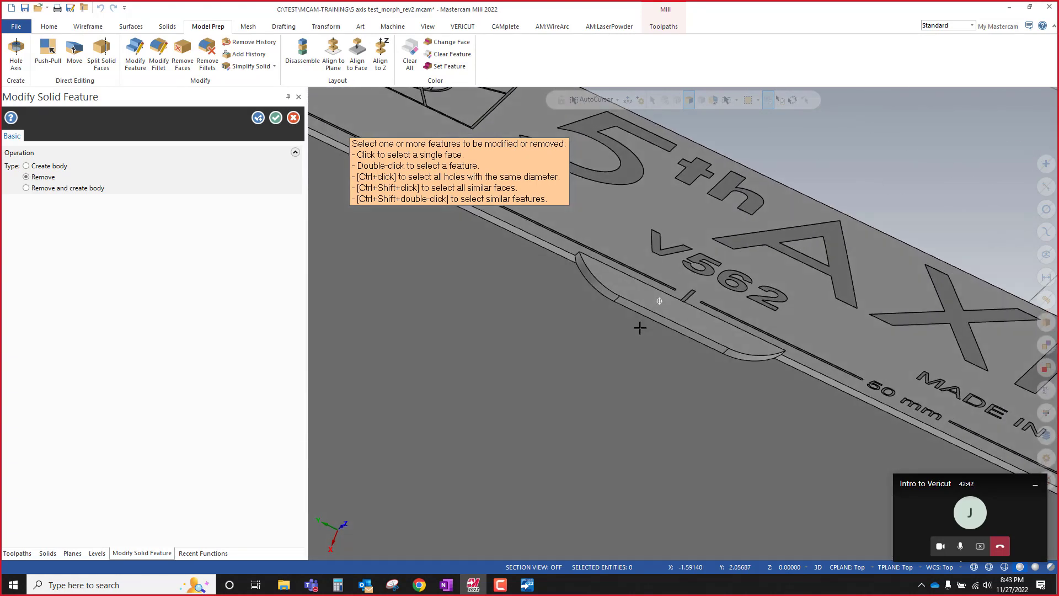
middle_click_drag(640, 328, 574, 263)
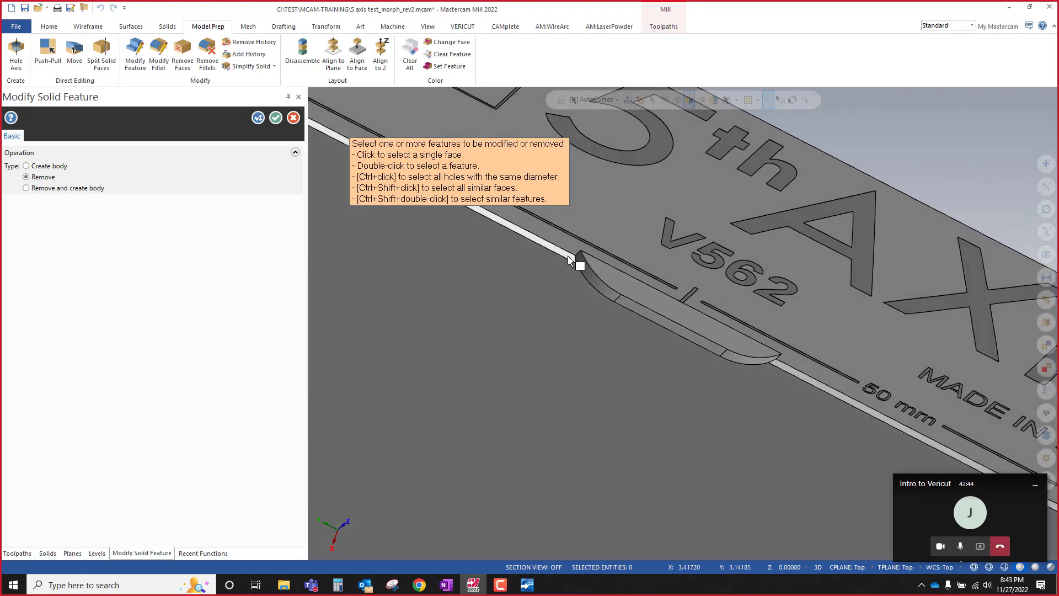
double_click(738, 340)
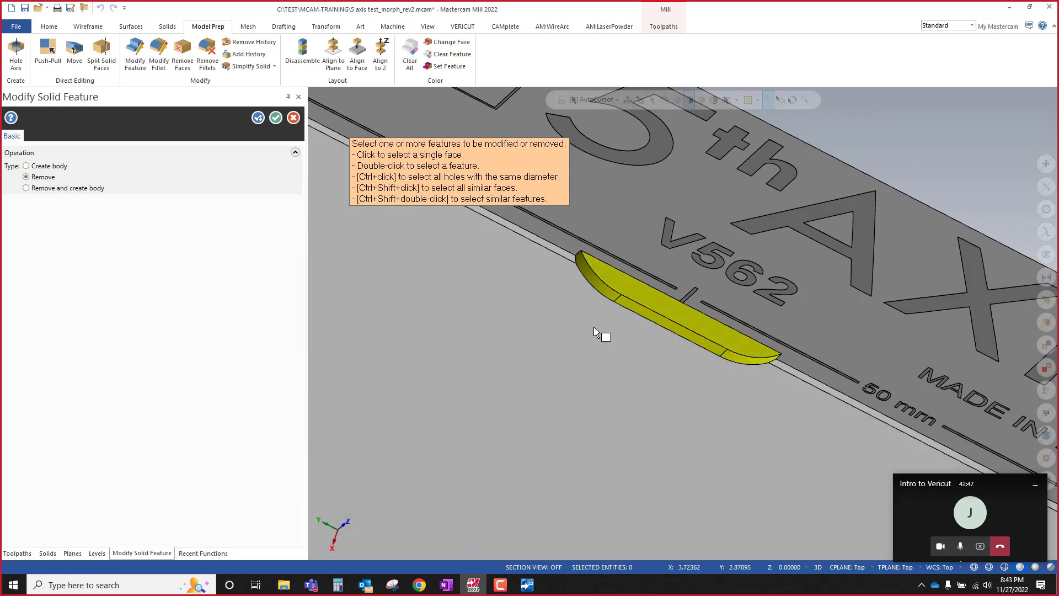
left_click(257, 118)
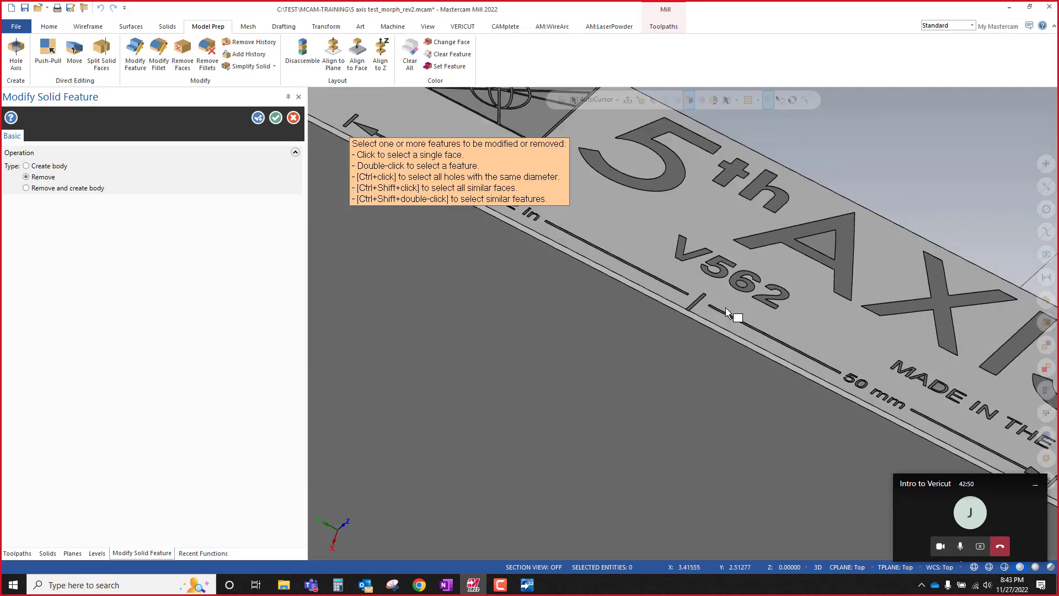
Step: Remove the counterbored blind holes from both end faces of the first jaw, selecting only faces of that one solid body
scroll(725, 306, "down", 5)
middle_click_drag(622, 312, 667, 203)
scroll(615, 165, "up", 5)
left_click(664, 190)
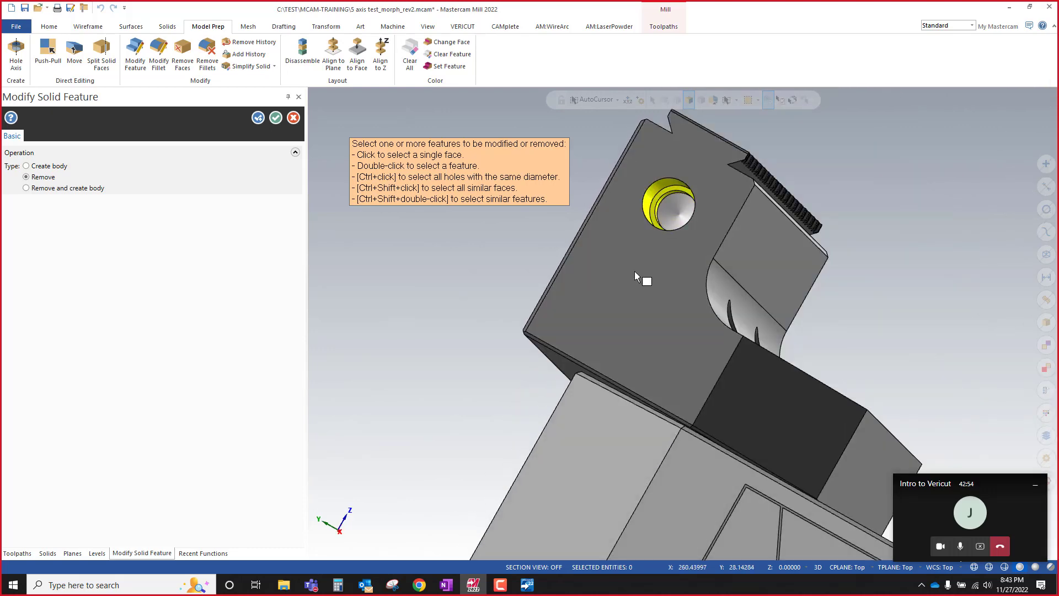
scroll(600, 258, "down", 6)
scroll(773, 319, "up", 6)
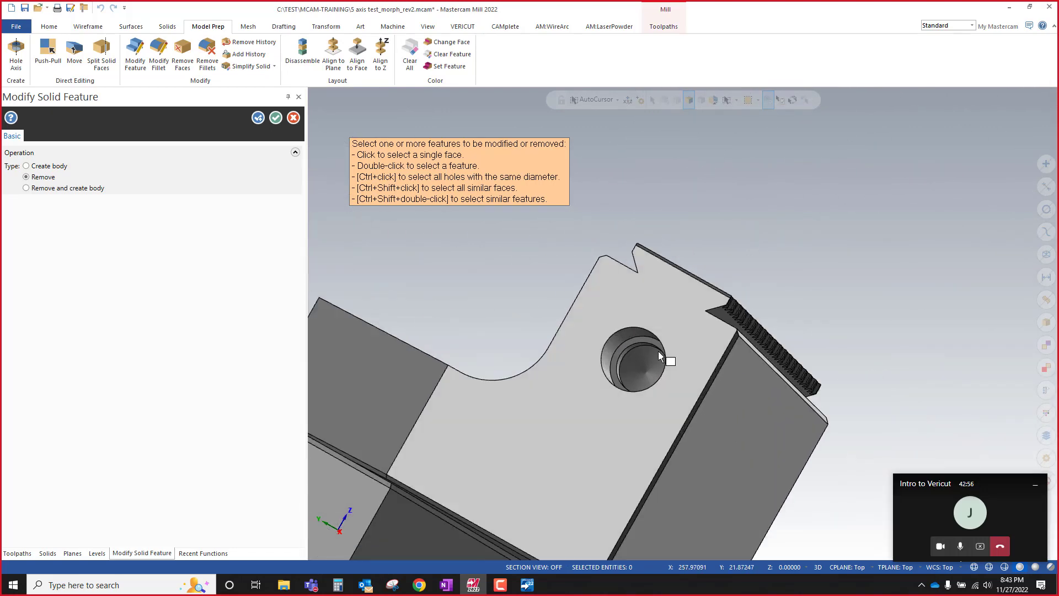
left_click(643, 338)
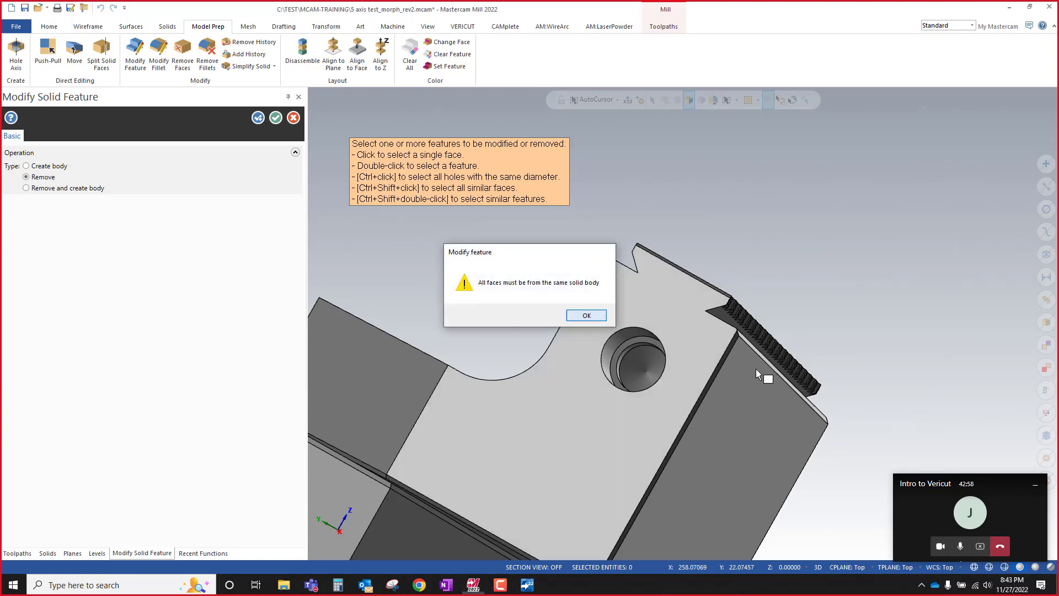
key("Return")
scroll(759, 370, "down", 7)
middle_click_drag(498, 276, 552, 337)
scroll(555, 365, "up", 8)
double_click(534, 354)
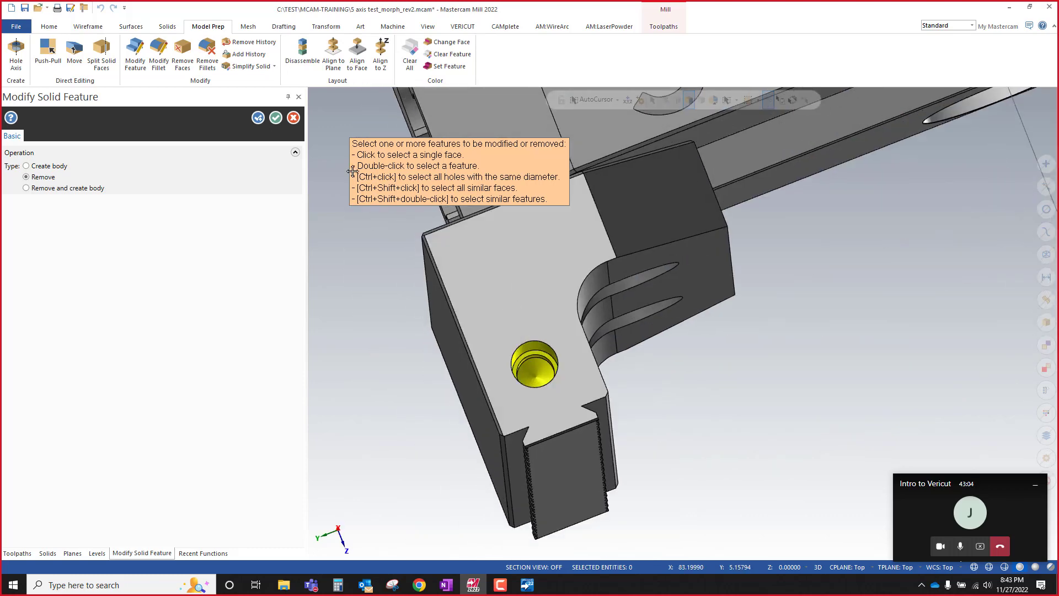
left_click(258, 118)
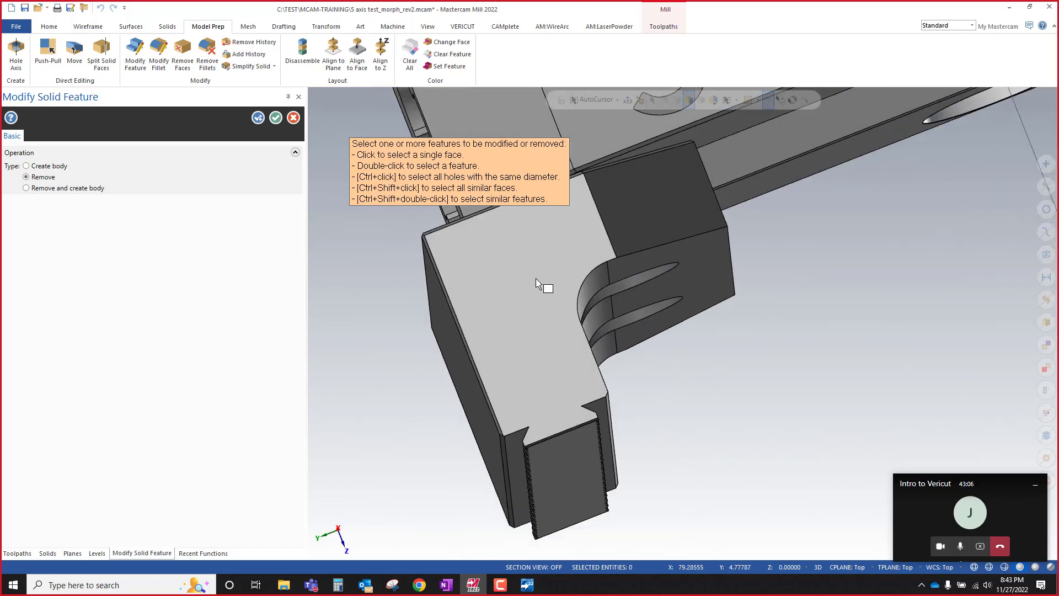
Step: Remove both counterbored screw holes from the upper ledge of the first jaw
scroll(523, 331, "down", 2)
mouse_move(557, 395)
middle_mouse_down()
mouse_move(581, 409)
mouse_move(514, 244)
mouse_move(563, 381)
middle_mouse_up()
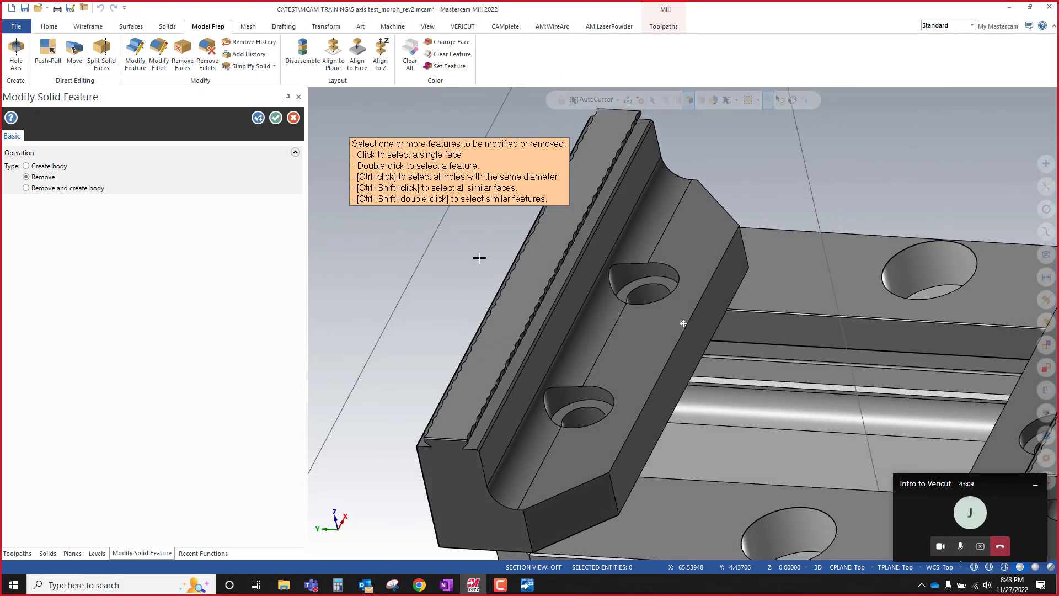
double_click(560, 408)
left_click(257, 118)
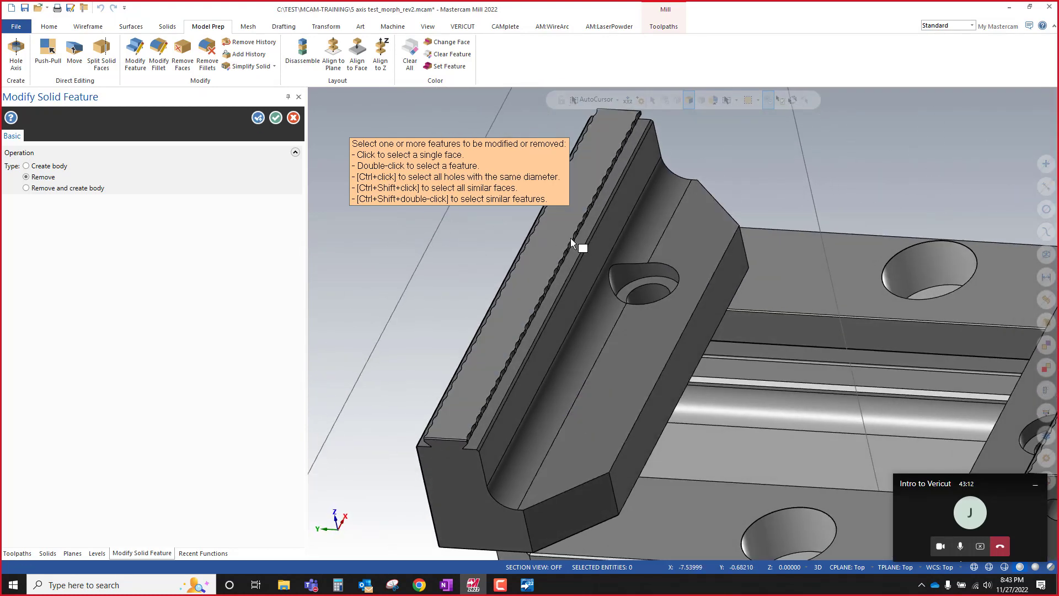
double_click(635, 277)
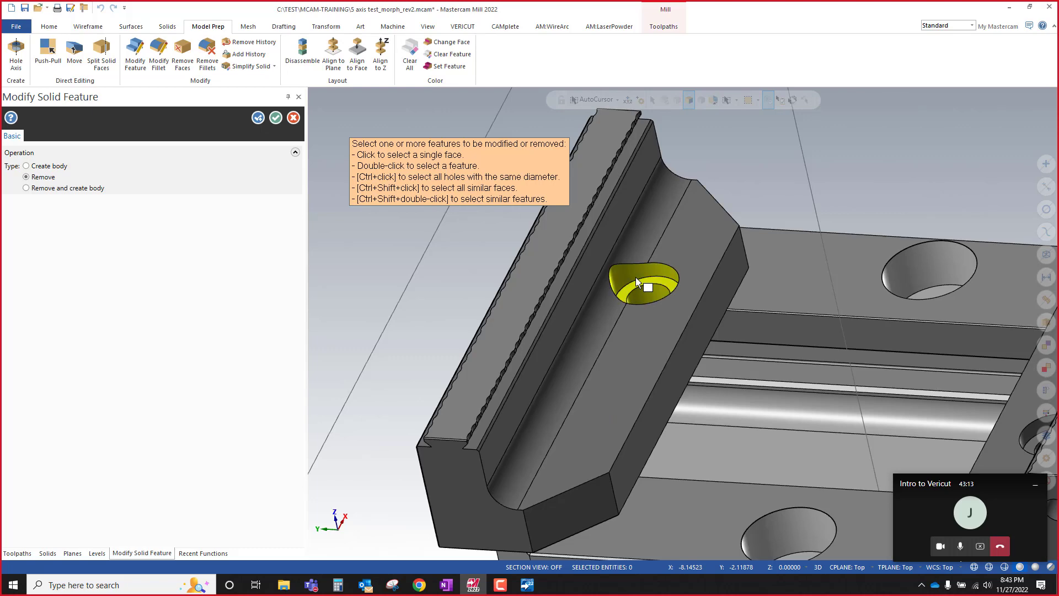
left_click(258, 117)
Step: Remove the two large round holes from the vise base's top surface, between the jaws
scroll(568, 389, "down", 5)
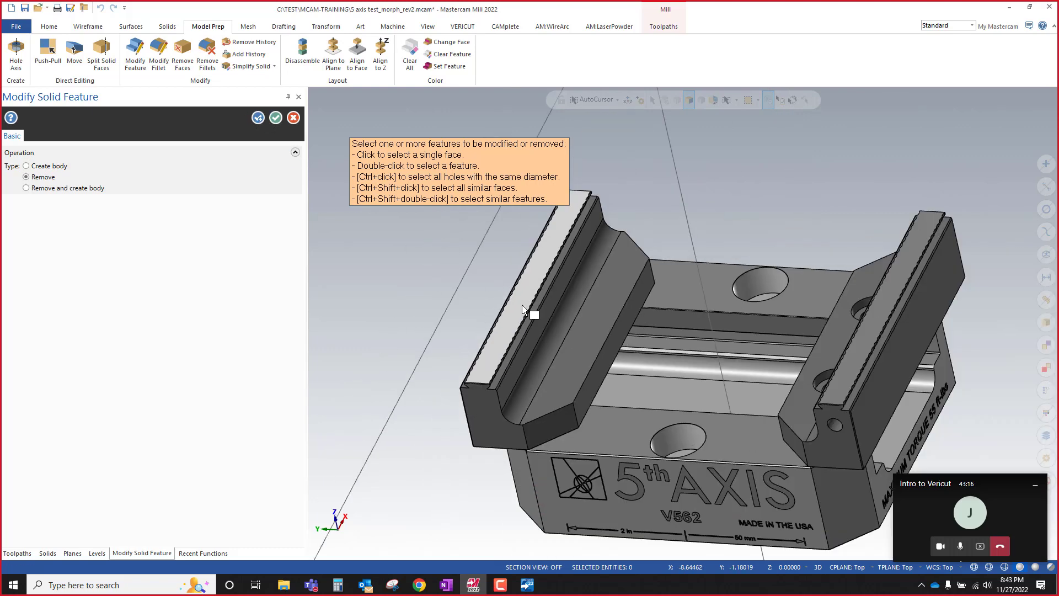
scroll(532, 379, "up", 2)
scroll(488, 384, "up", 2)
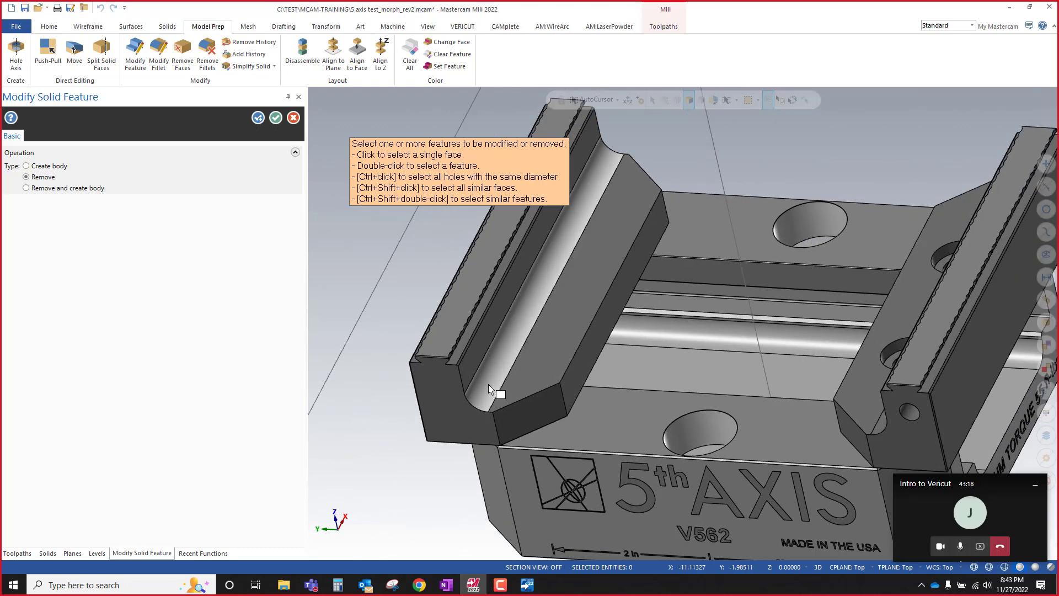
scroll(683, 421, "down", 2)
mouse_move(687, 425)
middle_mouse_down()
mouse_move(707, 469)
mouse_move(696, 439)
middle_mouse_up()
left_click(694, 436)
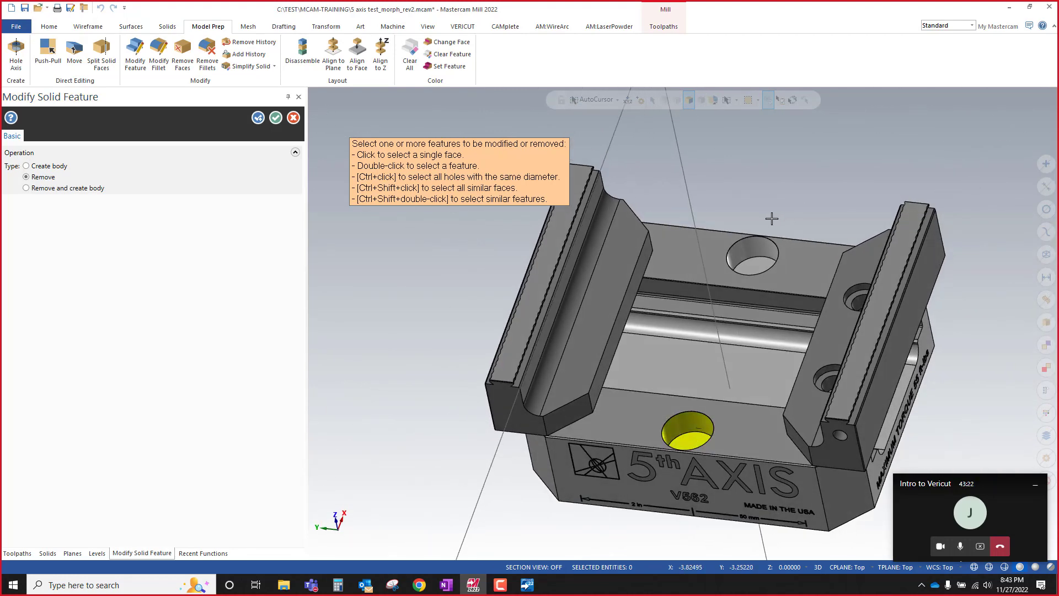
left_click(755, 264)
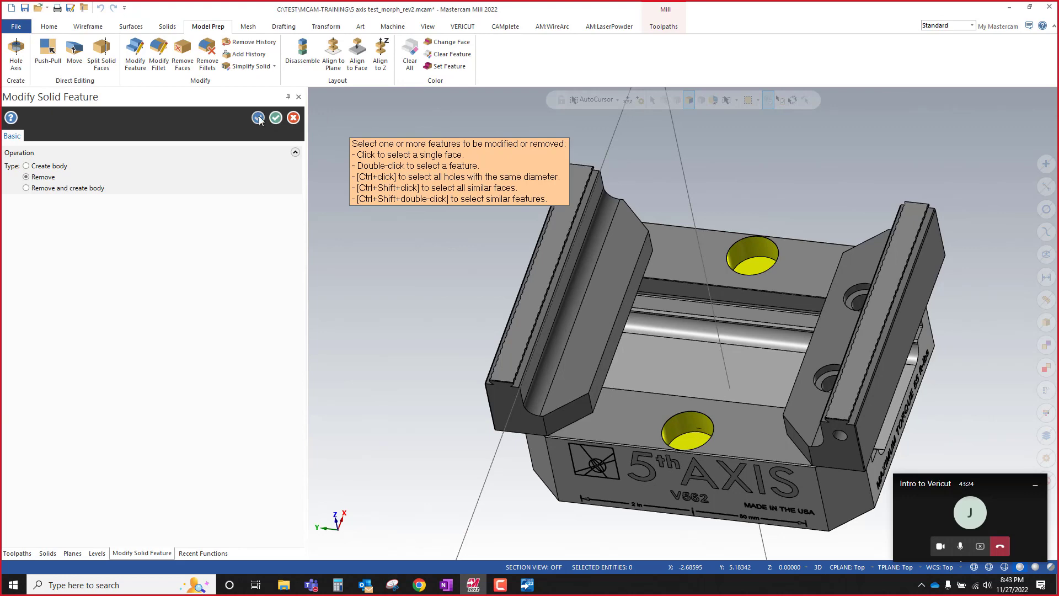
Step: Remove the long rounded face along one side wall of the vise base's inner channel
middle_click_drag(603, 287, 912, 373)
scroll(913, 373, "up", 5)
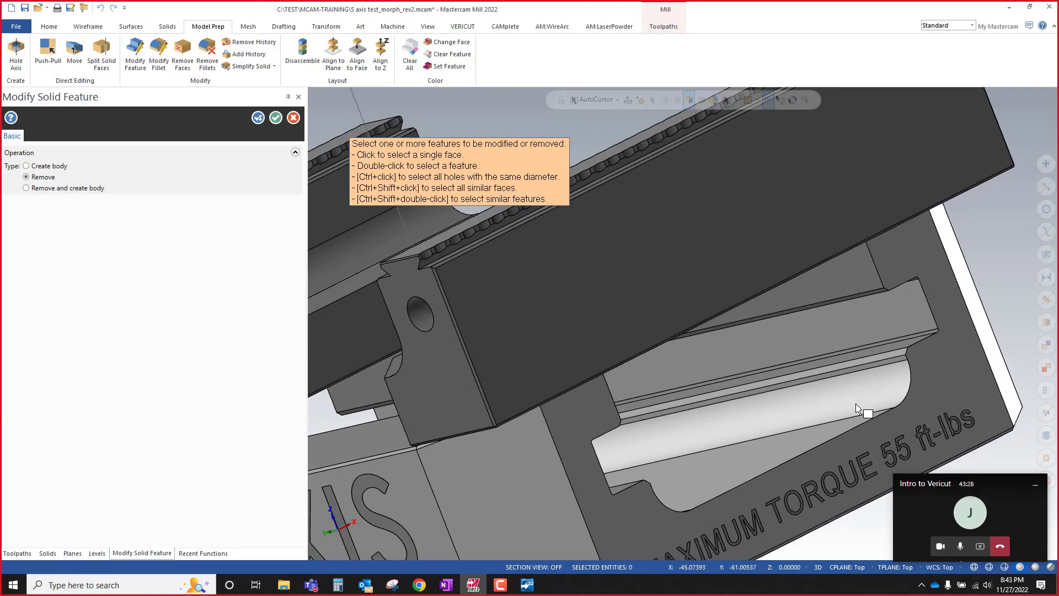
scroll(845, 382, "down", 5)
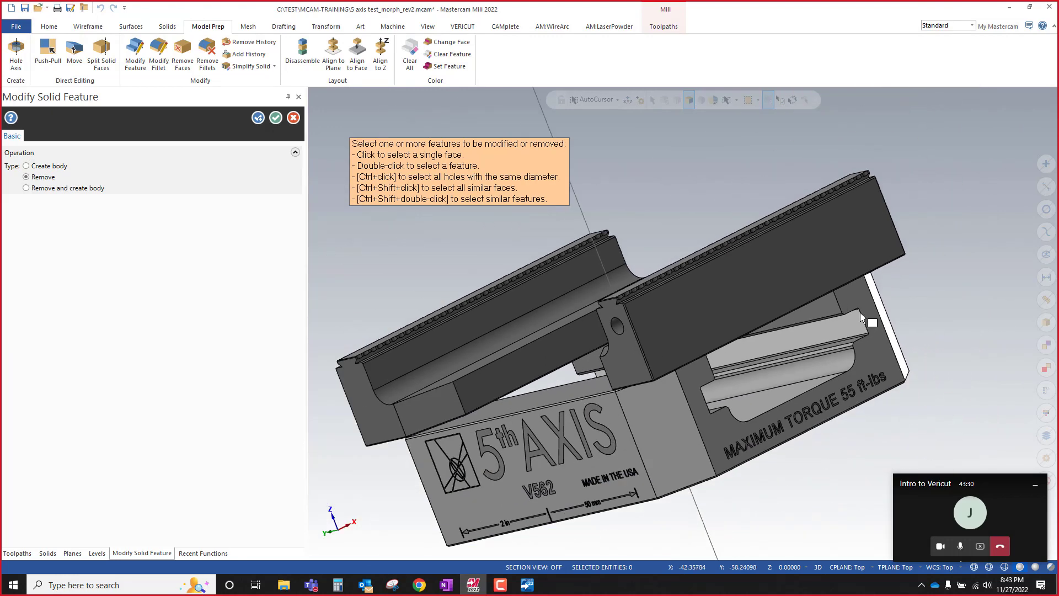
middle_click_drag(728, 326, 829, 346)
scroll(738, 357, "up", 5)
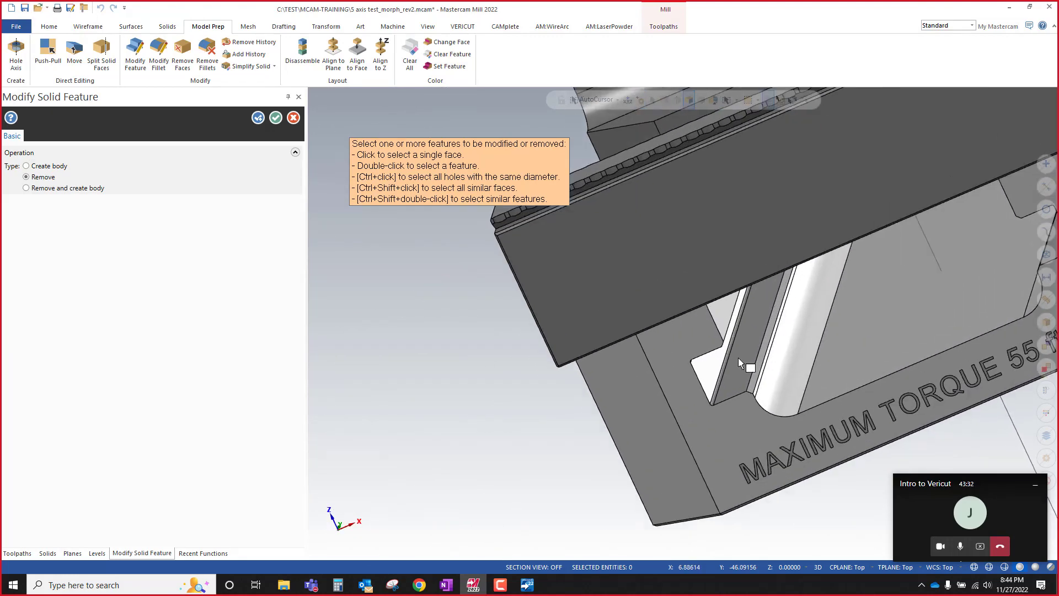
left_click(776, 392)
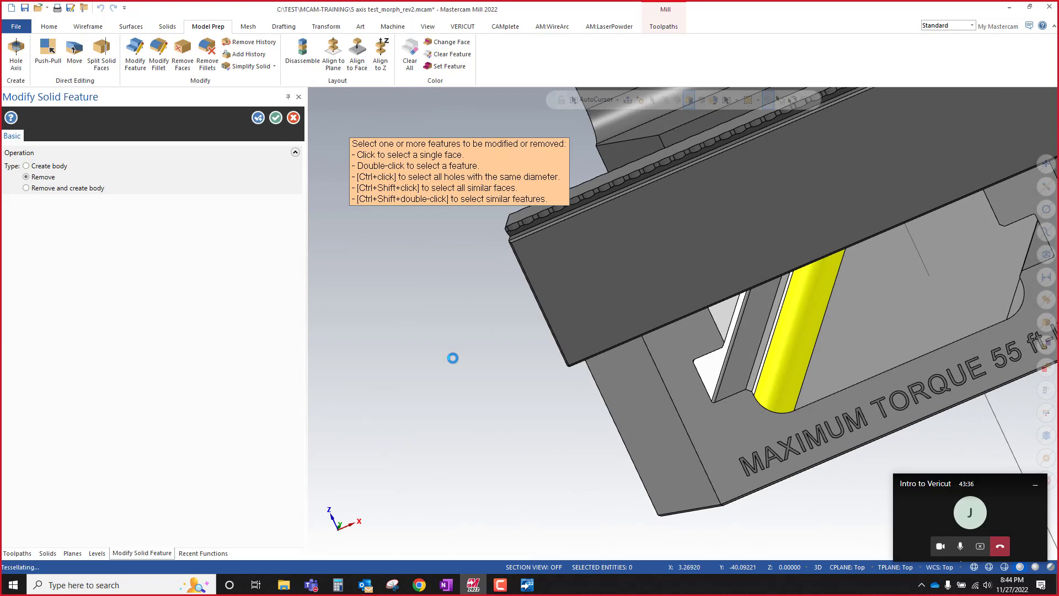
Step: Remove the matching long rounded face along the opposite side wall of the base's inner channel
scroll(678, 372, "down", 5)
middle_click_drag(678, 372, 758, 351)
scroll(693, 329, "up", 3)
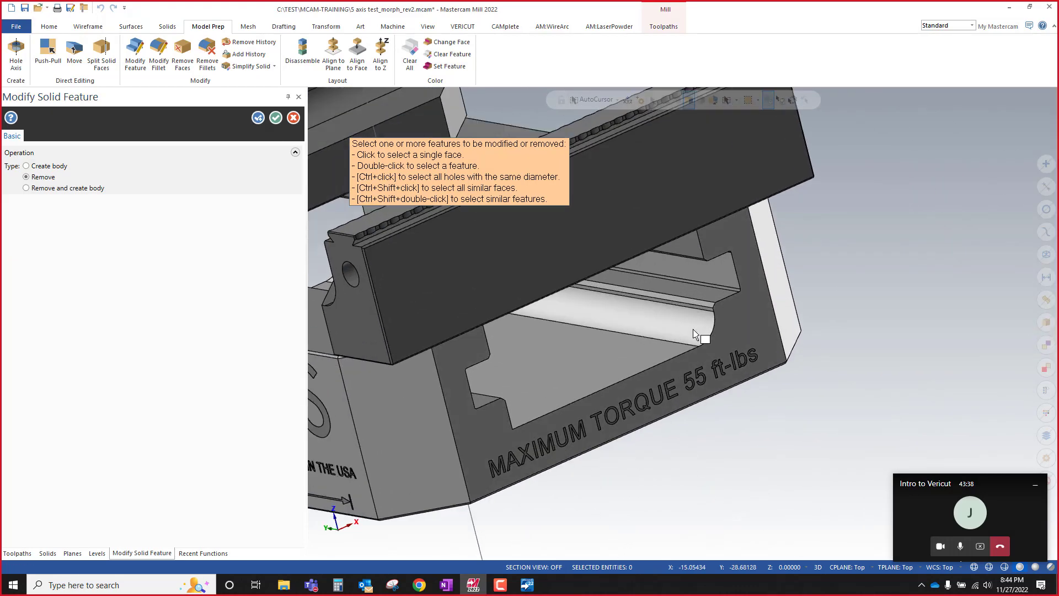
left_click(693, 329)
left_click(264, 119)
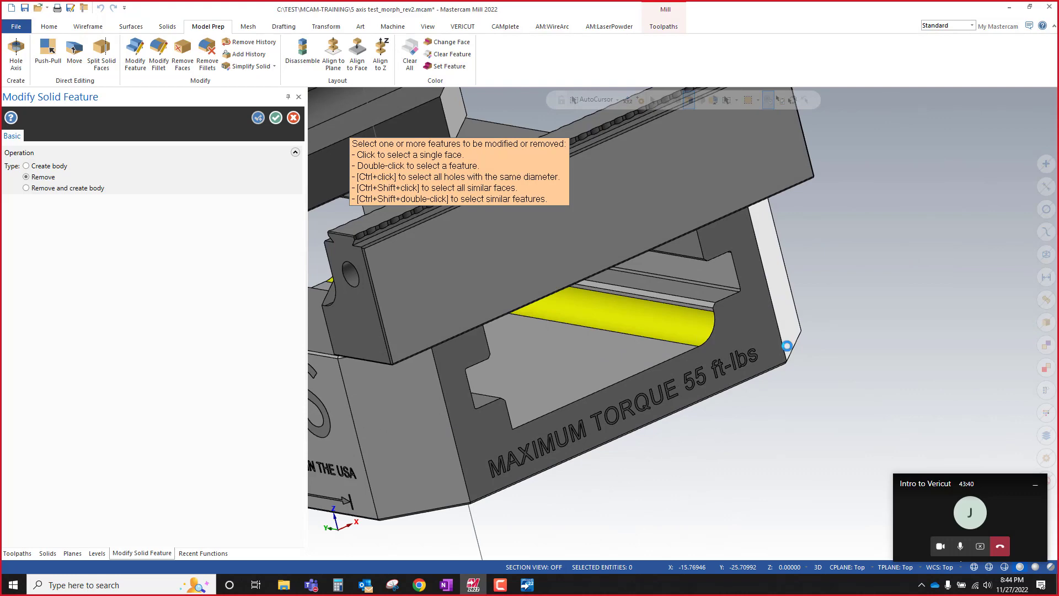
Step: Remove the long concave fillet between the ledge and upright wall of the first jaw
scroll(789, 351, "down", 3)
middle_click_drag(789, 351, 634, 317)
scroll(635, 317, "up", 4)
scroll(634, 317, "up", 2)
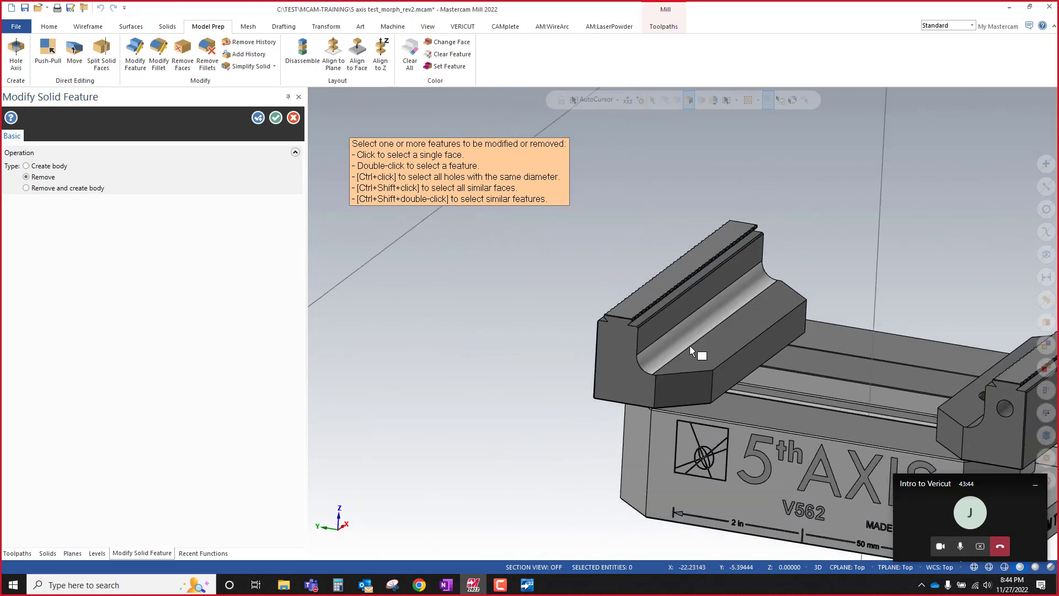
left_click(696, 348)
left_click(257, 118)
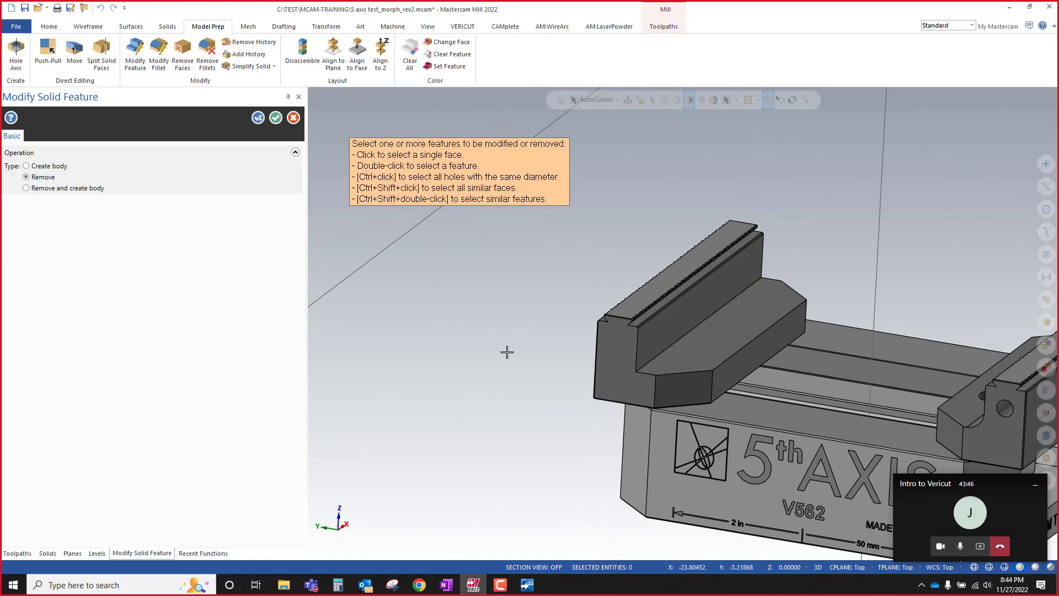
Step: Remove the two counterbored screw holes and the long concave fillet from the second jaw
scroll(655, 359, "down", 3)
scroll(650, 367, "up", 4)
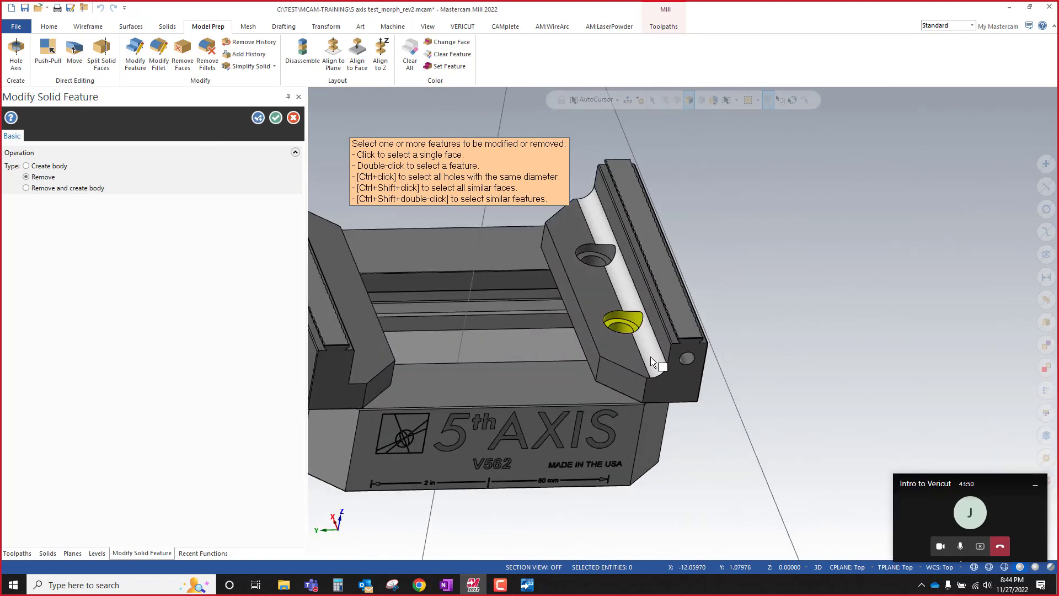
mouse_move(650, 357)
middle_mouse_down()
mouse_move(609, 277)
mouse_move(628, 426)
middle_mouse_up()
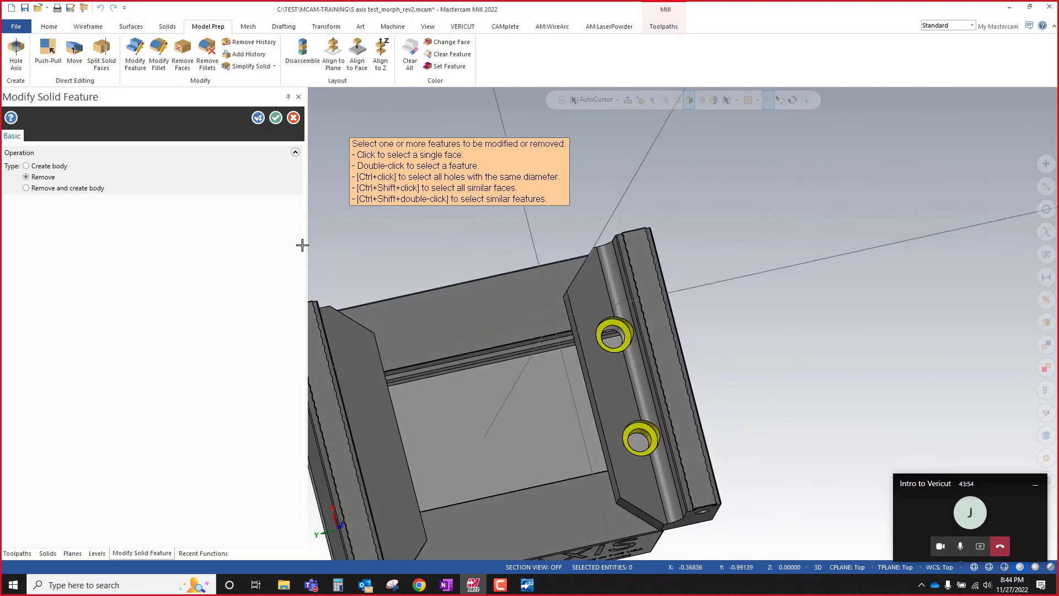
scroll(627, 385, "down", 3)
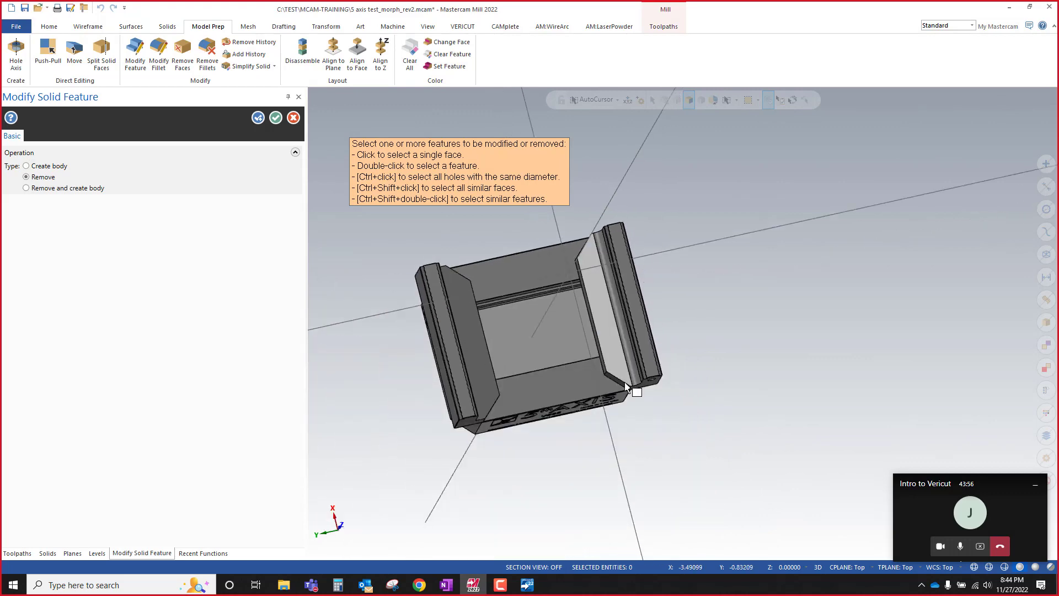
scroll(628, 383, "up", 4)
left_click(644, 363)
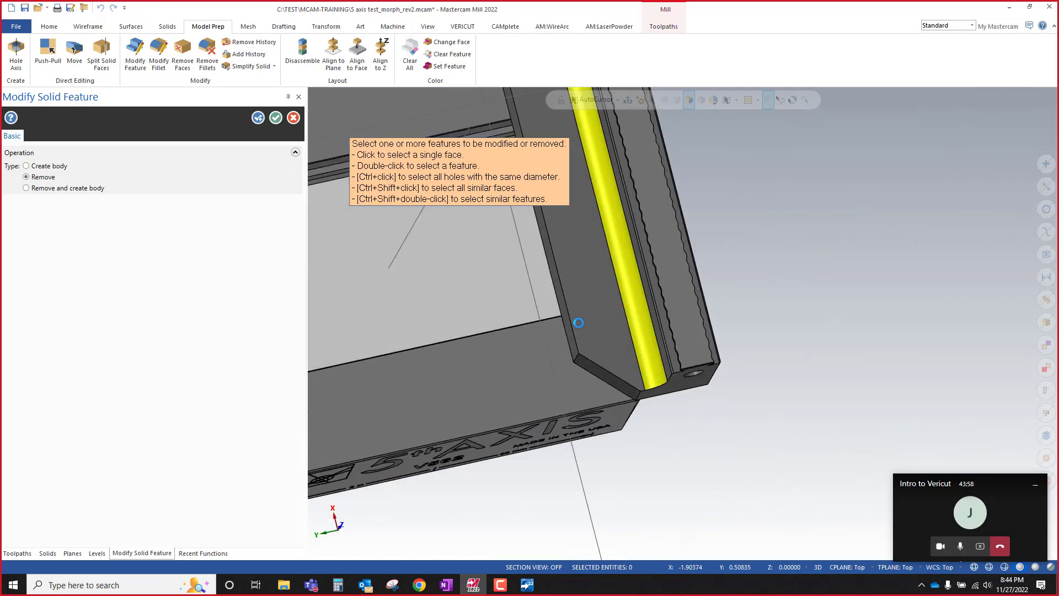
Step: Remove the counterbored blind holes from both end faces of the second jaw and finish the feature removal
middle_click_drag(606, 409, 621, 353)
scroll(665, 299, "up", 4)
middle_click_drag(701, 316, 692, 287)
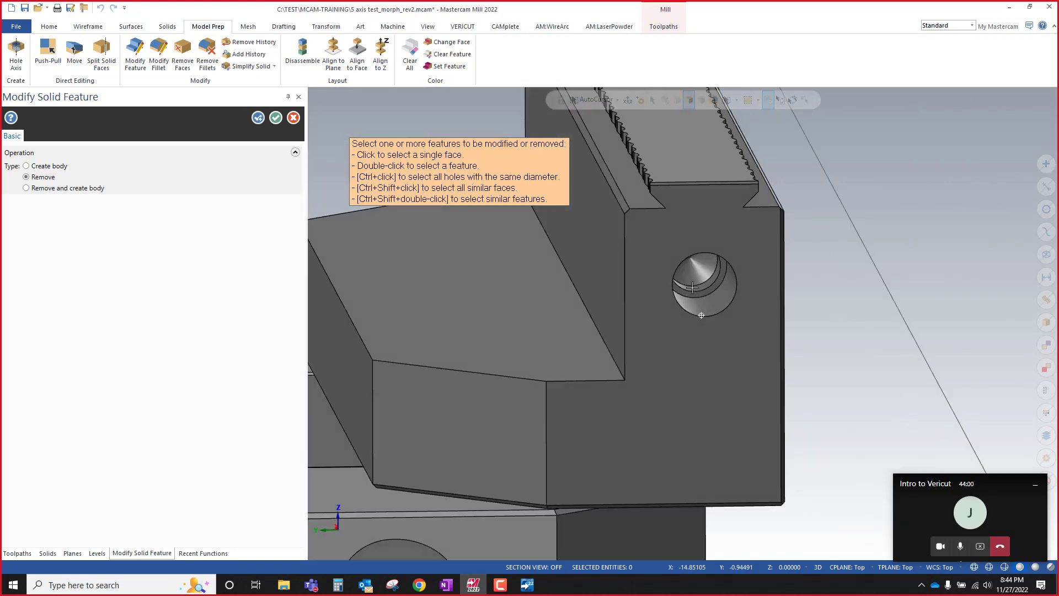
double_click(710, 302)
scroll(710, 369, "down", 4)
middle_click_drag(646, 211, 729, 401)
scroll(720, 386, "up", 3)
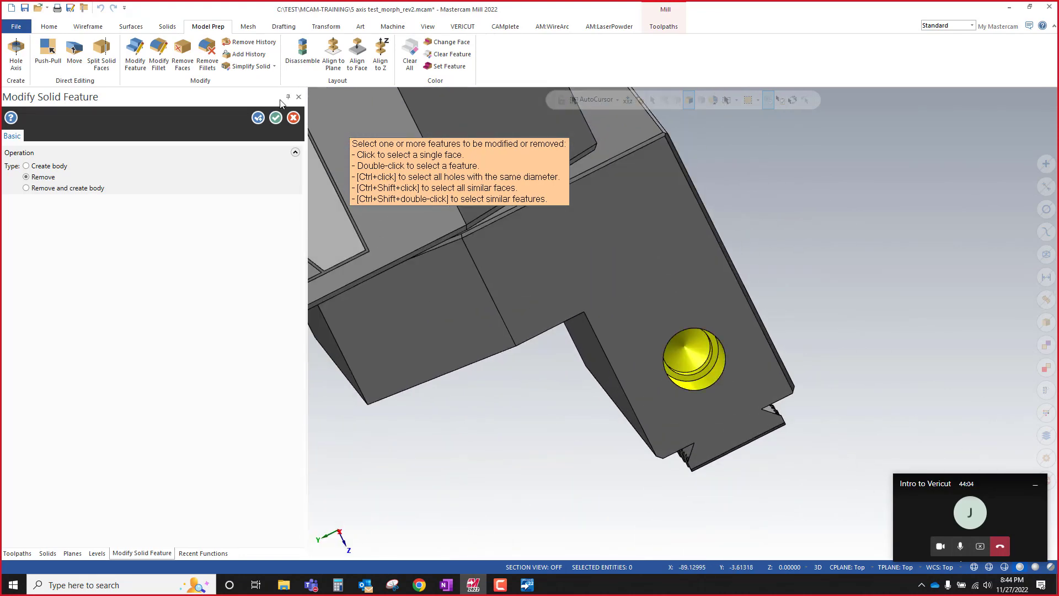
left_click(274, 122)
Step: Restart Modify Feature and remove the two chamfered holes from the underside of the jaw visible through the base's side opening
scroll(628, 356, "down", 4)
middle_click_drag(650, 442, 607, 235)
scroll(701, 215, "down", 4)
middle_click_drag(542, 322, 423, 187)
scroll(423, 187, "up", 4)
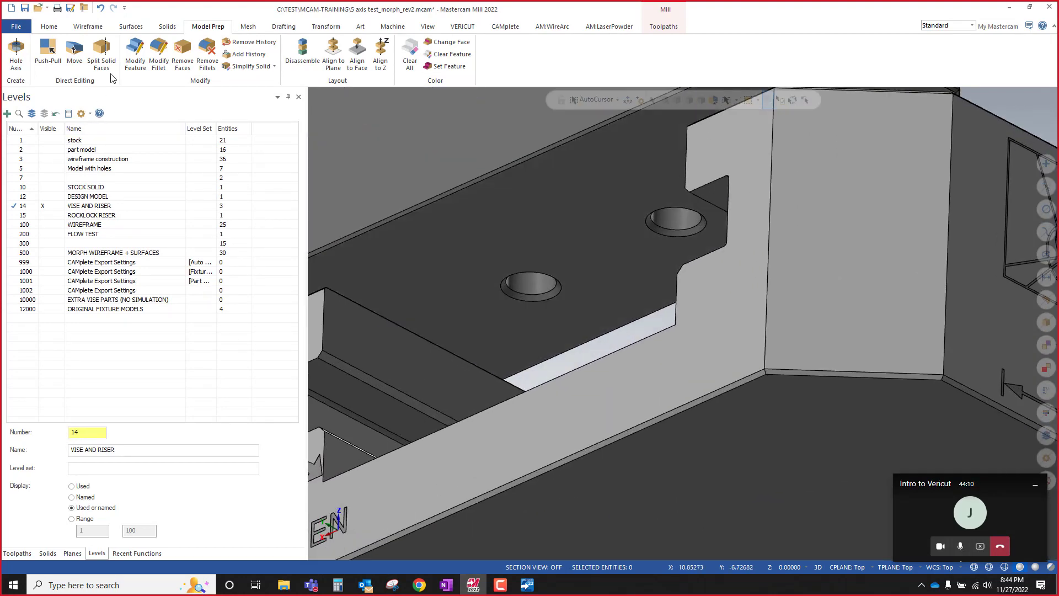
left_click(144, 55)
double_click(518, 291)
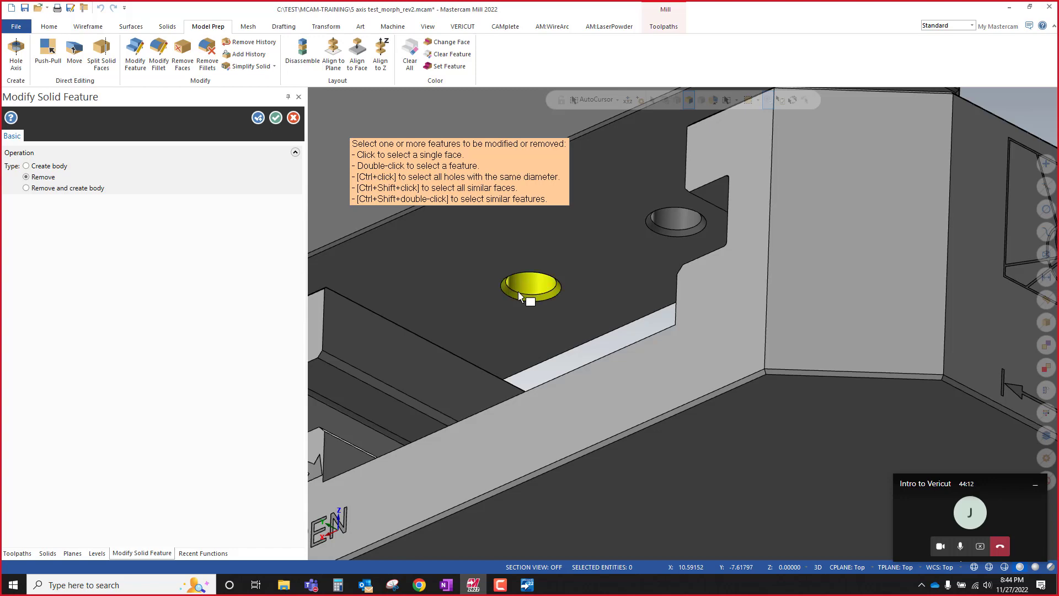
double_click(660, 224)
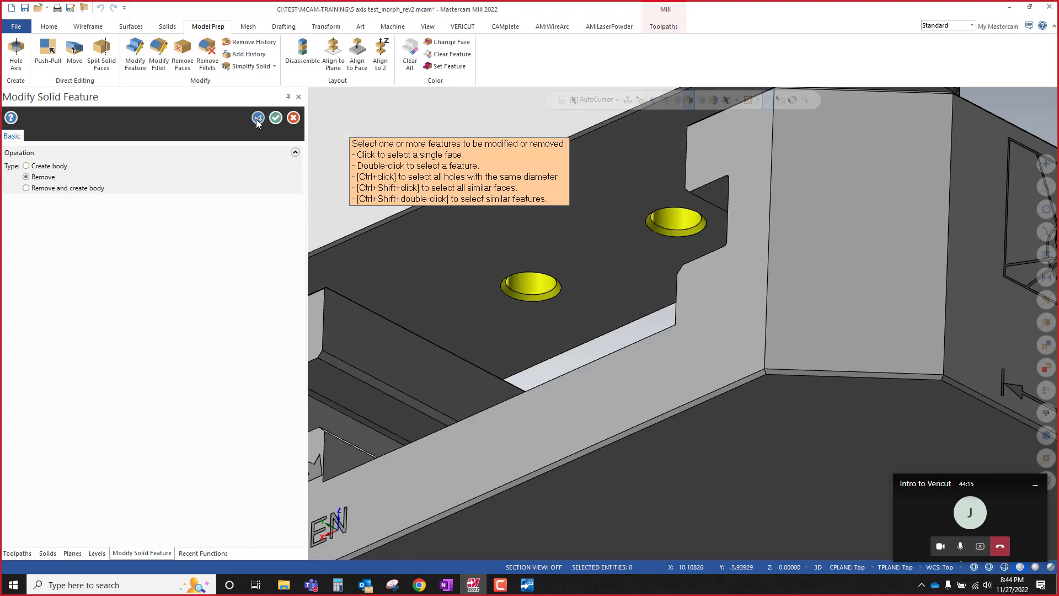
left_click(257, 121)
Step: Remove the two chamfered holes from the underside of the jaw next to the base's MAXIMUM TORQUE side
scroll(413, 320, "down", 8)
middle_click_drag(648, 353, 564, 375)
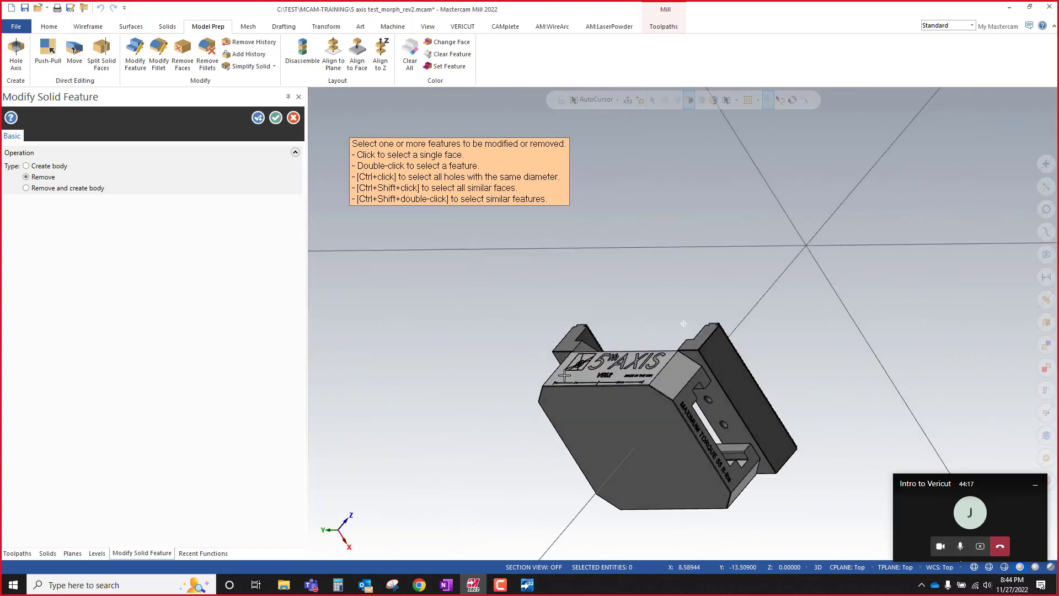
scroll(714, 435, "up", 7)
double_click(761, 387)
left_click(683, 266)
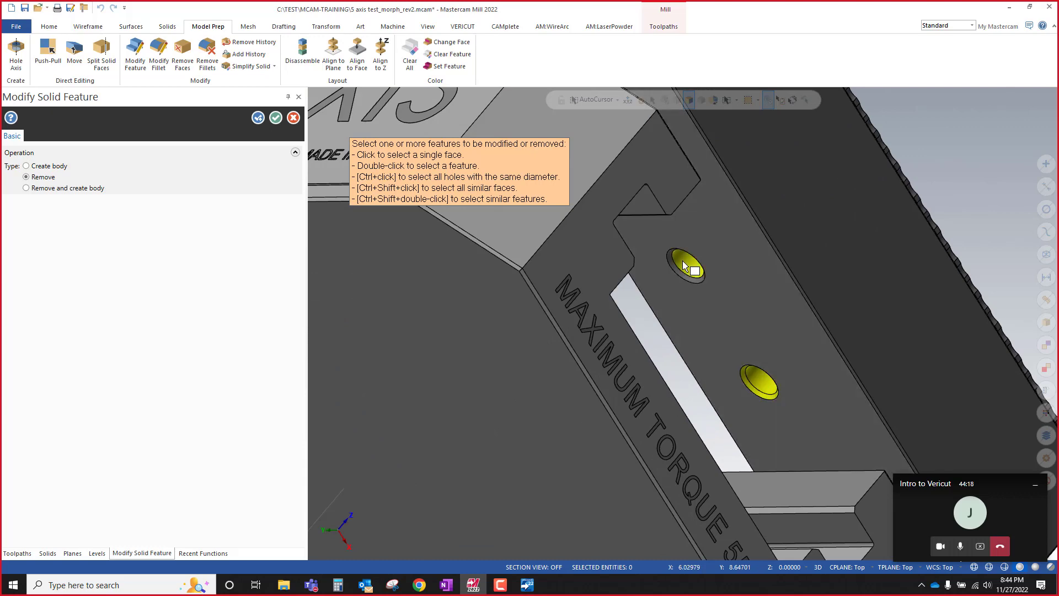
double_click(683, 266)
left_click(258, 118)
scroll(587, 272, "down", 6)
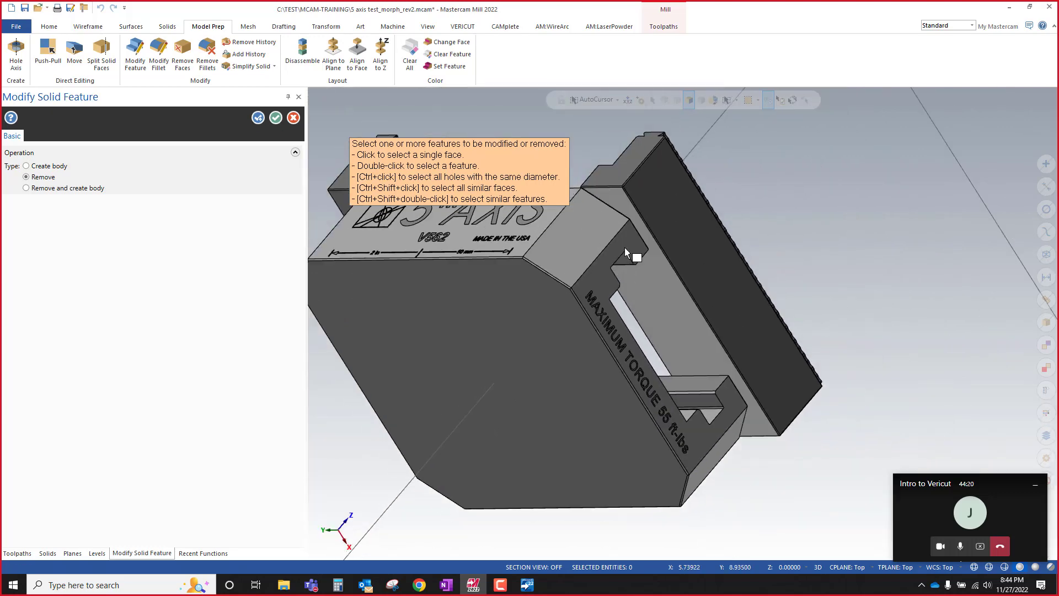
middle_click_drag(625, 247, 659, 270)
scroll(613, 287, "up", 3)
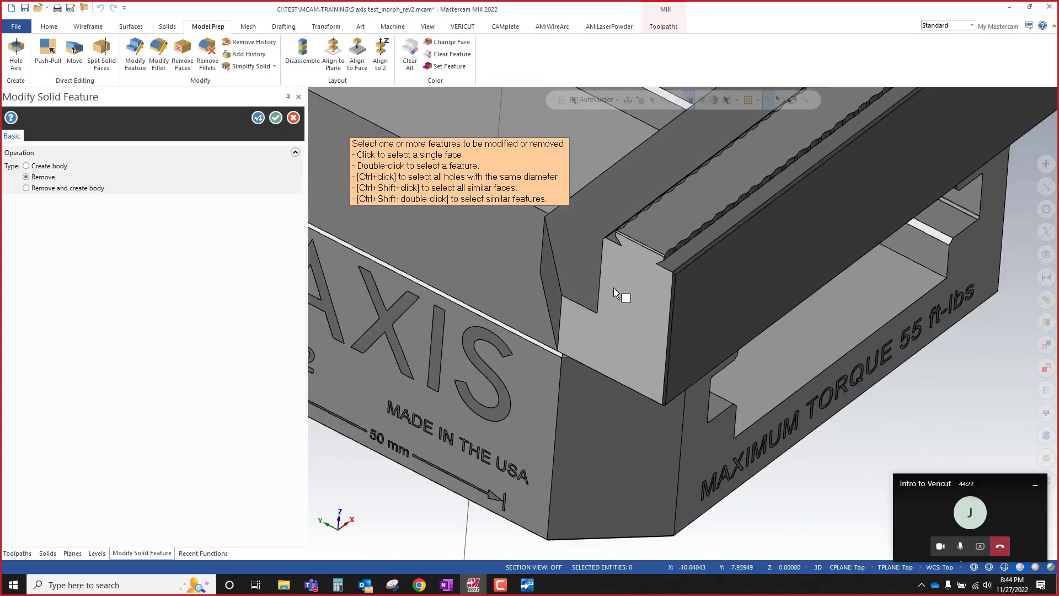
scroll(704, 226, "up", 2)
scroll(584, 372, "up", 3)
scroll(586, 361, "up", 3)
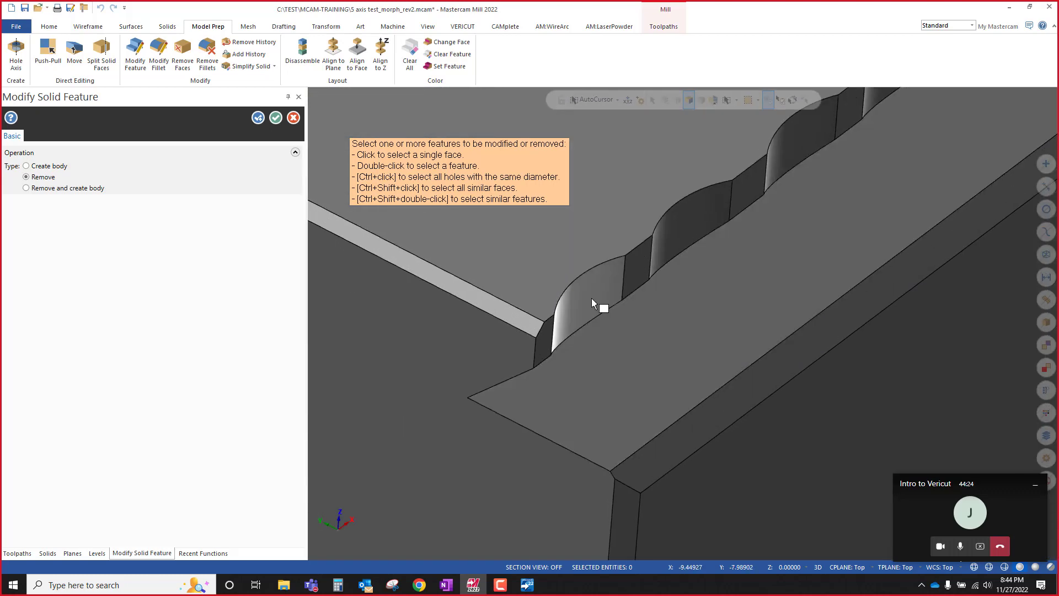
left_click(591, 298)
left_click(709, 239)
left_click(688, 281)
left_click(683, 247)
scroll(587, 422, "down", 4)
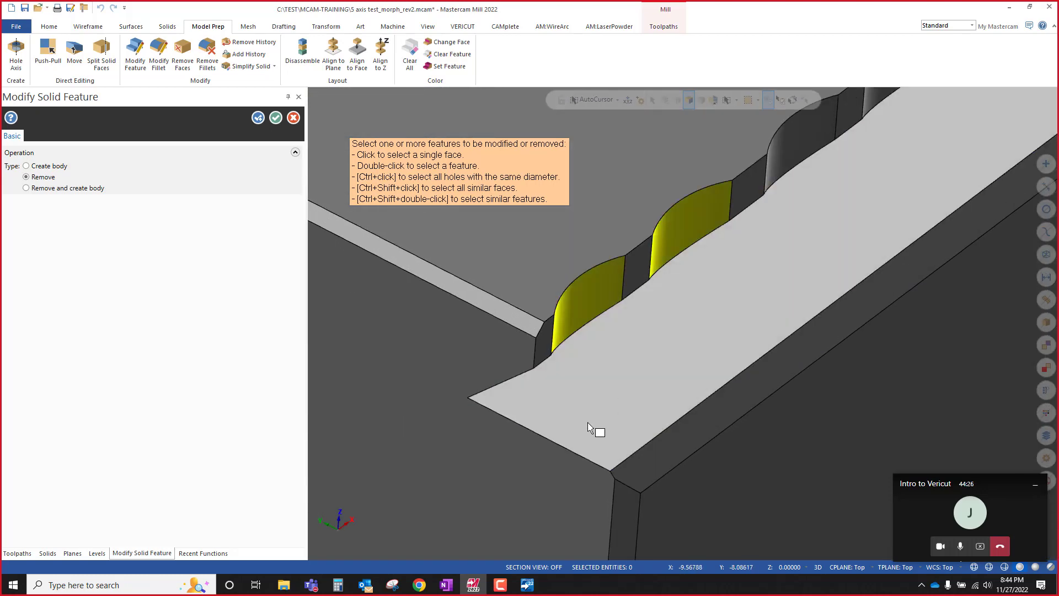
left_click(670, 320)
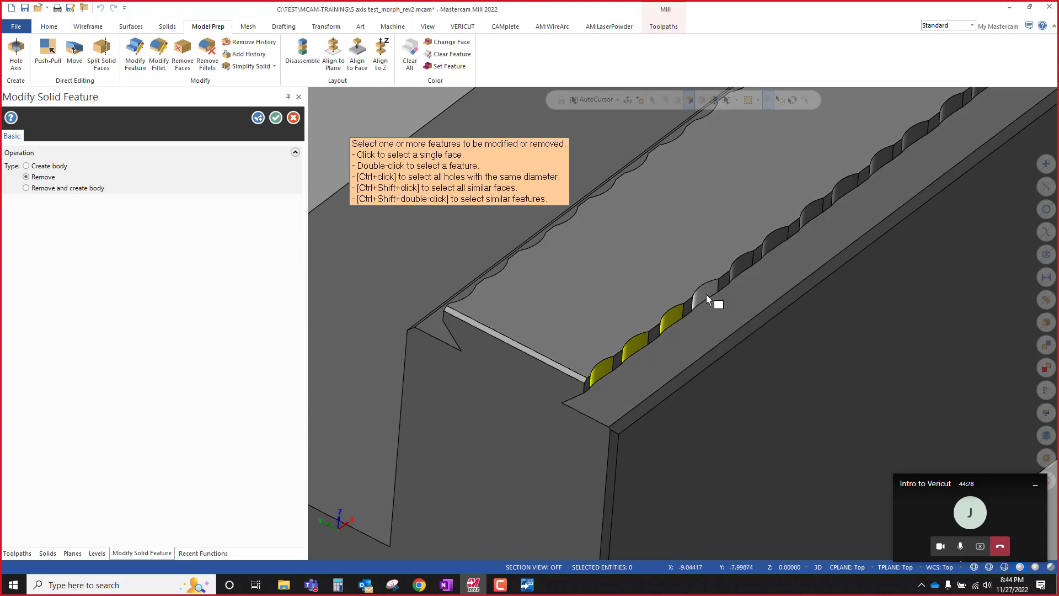
left_click(705, 293)
left_click(769, 244)
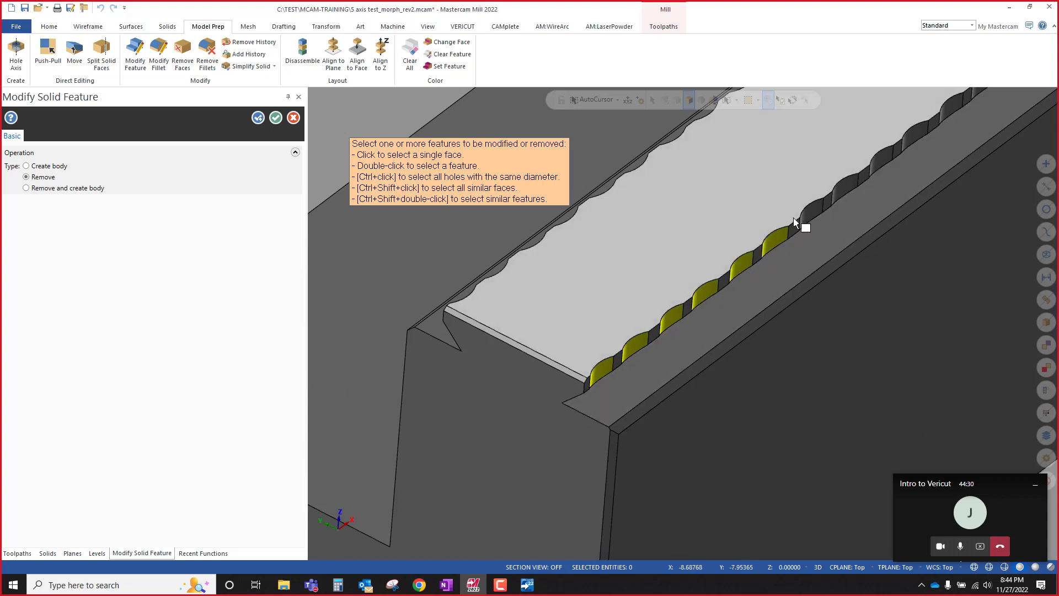
left_click(793, 219)
scroll(740, 328, "down", 3)
scroll(743, 282, "up", 2)
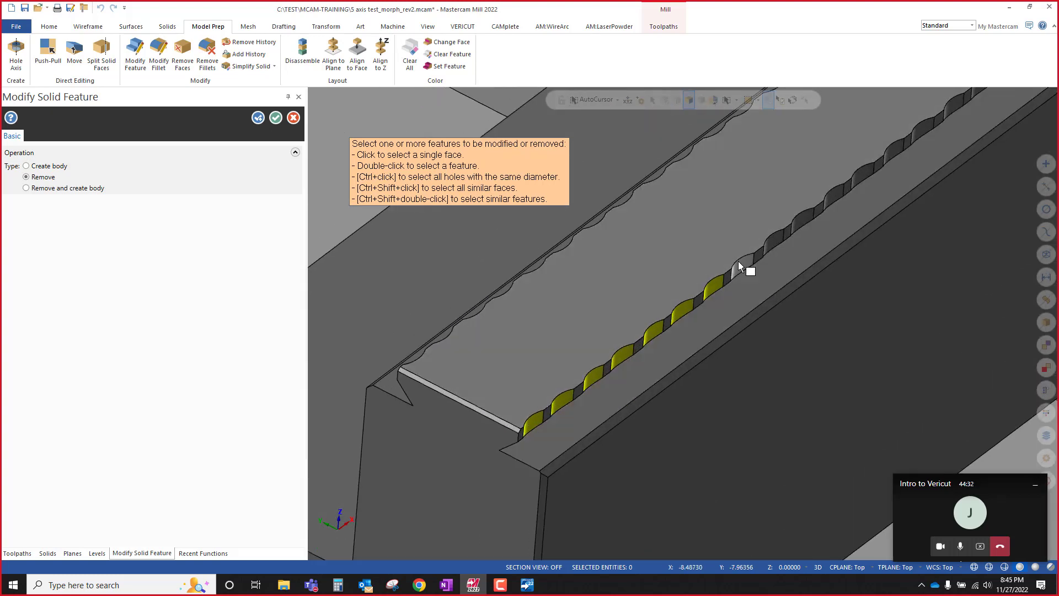
left_click(734, 273)
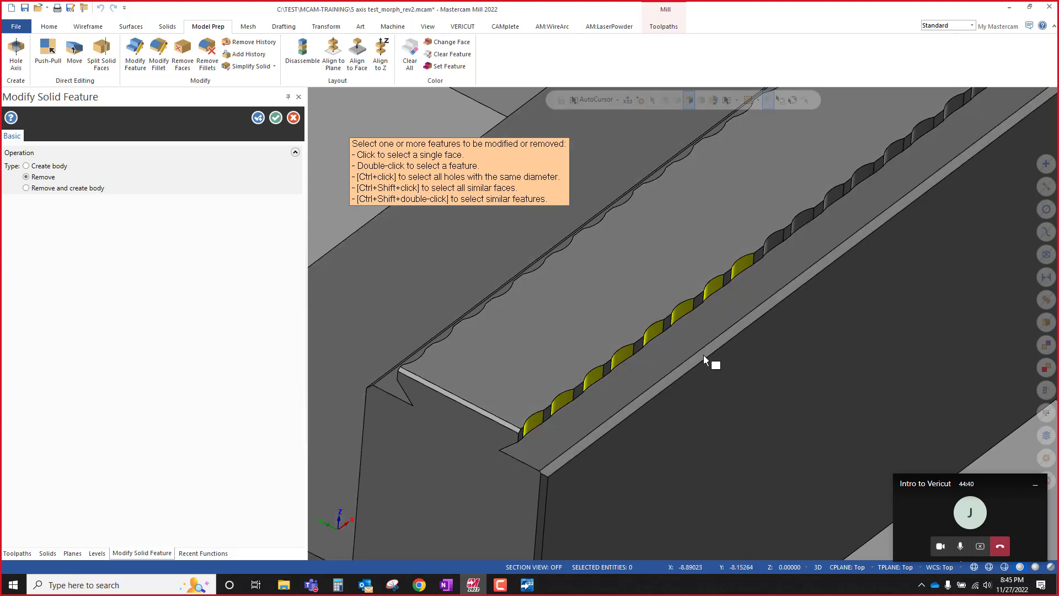
left_click(772, 242)
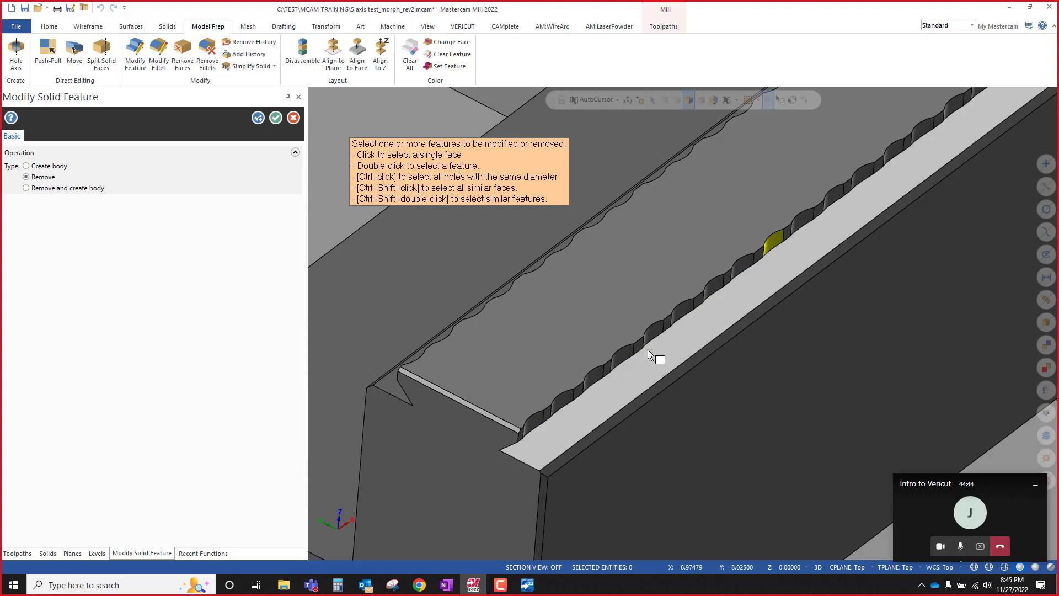
Step: Try to remove all similar scallops at once from the serrated upper edge of the same jaw
left_click(531, 423)
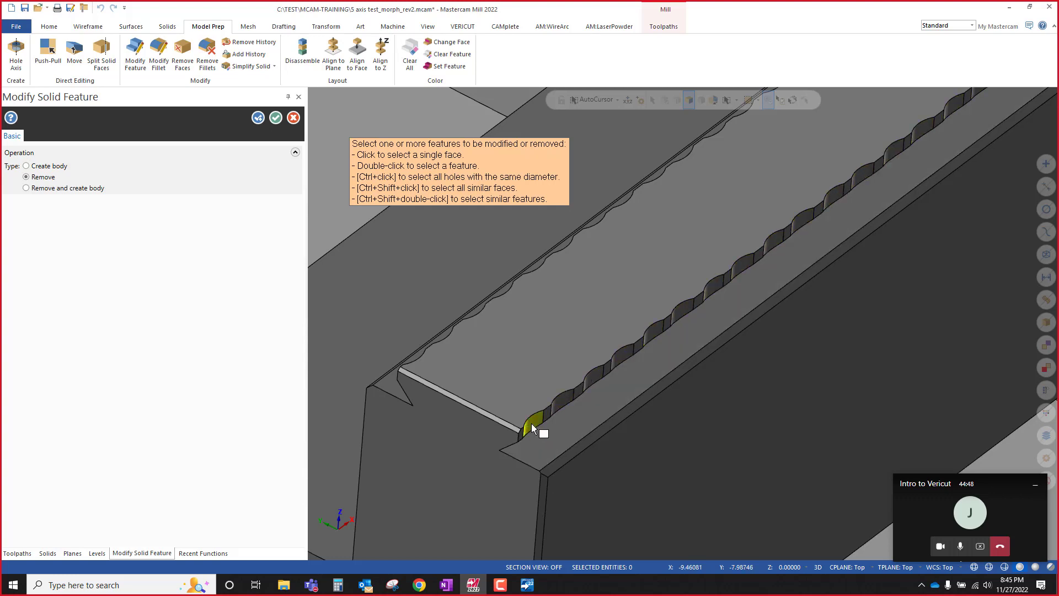
scroll(531, 456, "down", 5)
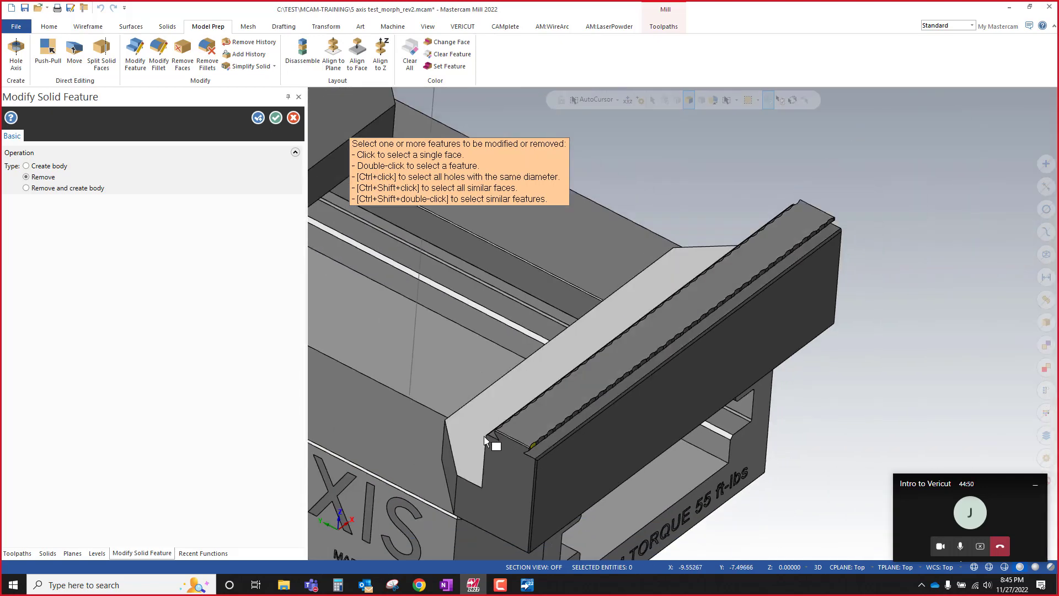
scroll(484, 436, "up", 5)
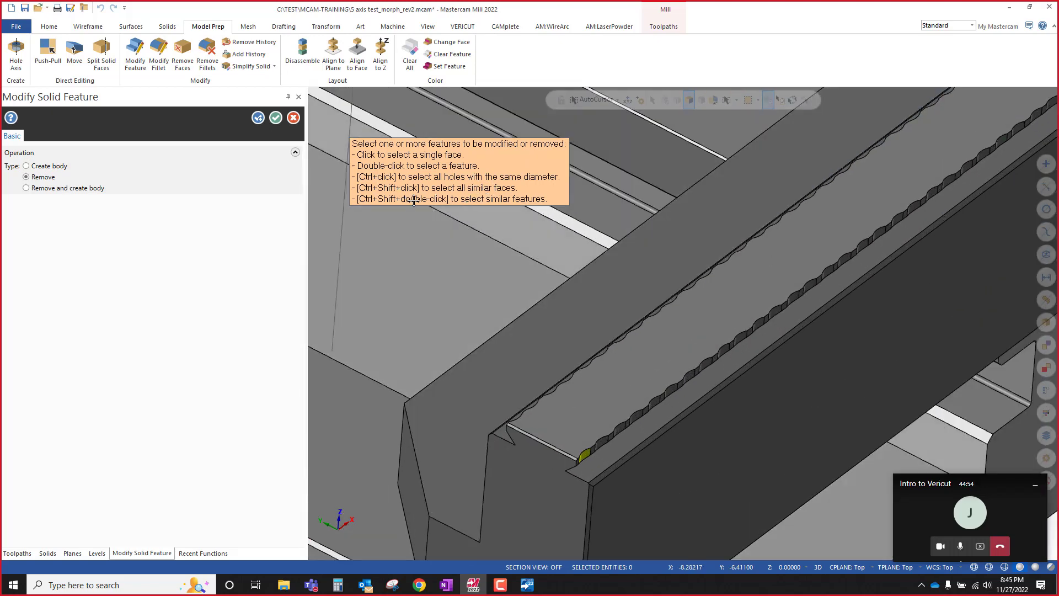
double_click(598, 451)
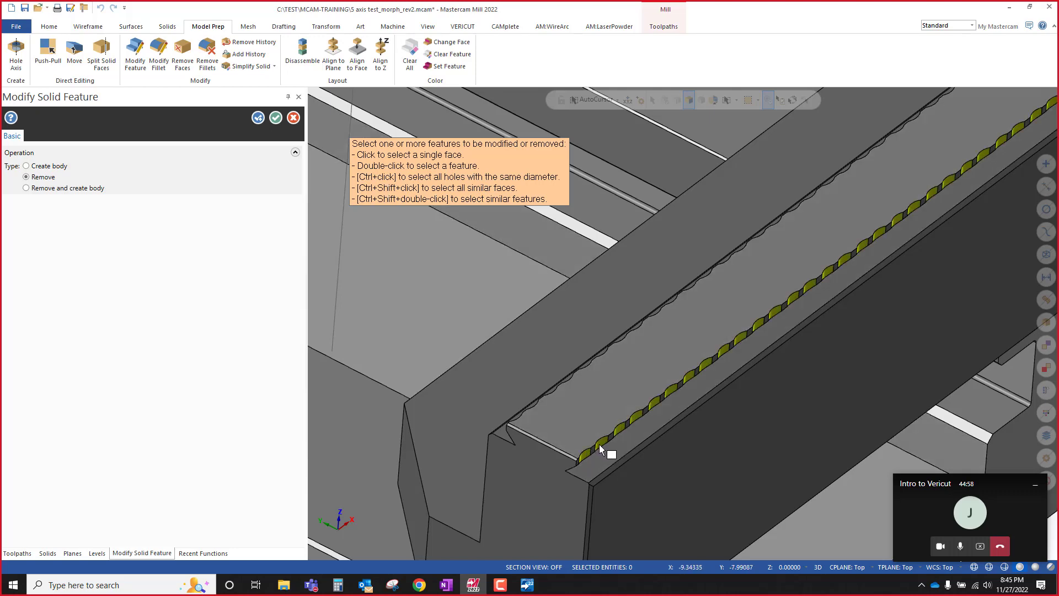
scroll(659, 471, "down", 2)
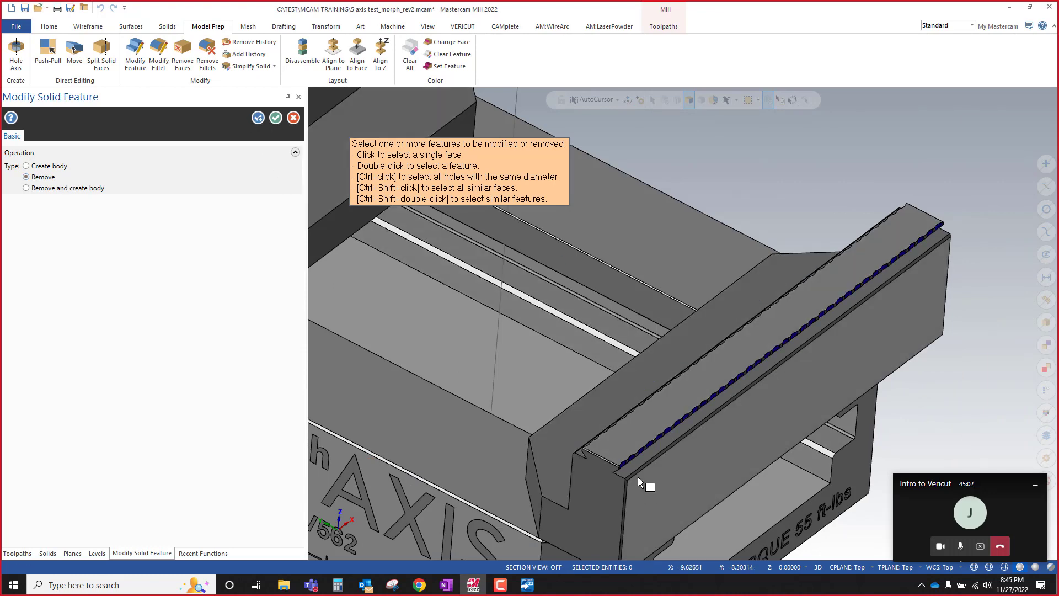
Step: Remove the V-shaped groove beneath the serrated edge on the jaw's outer side and exit Modify Feature
scroll(629, 469, "up", 5)
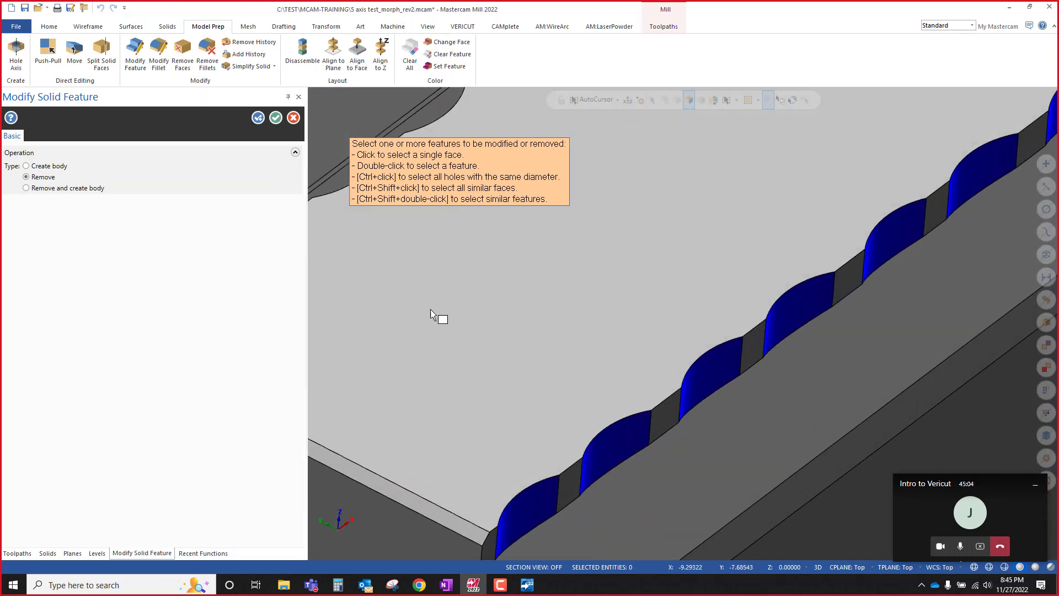
scroll(474, 342, "down", 4)
middle_click_drag(442, 371, 649, 378)
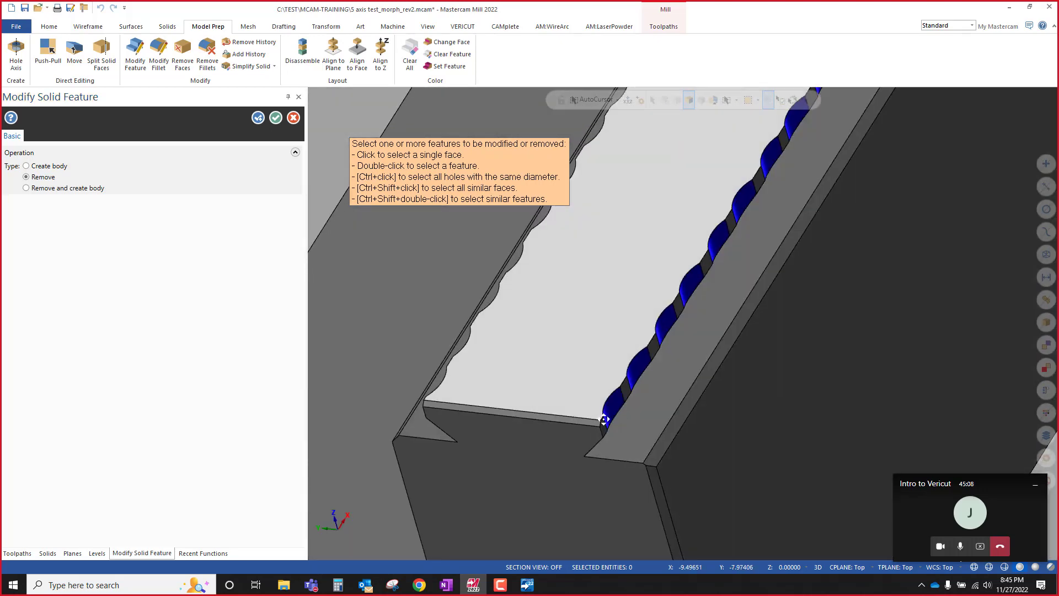
middle_click_drag(603, 419, 756, 385, "shift")
middle_click_drag(755, 385, 902, 369)
scroll(579, 386, "up", 3)
scroll(582, 397, "down", 5)
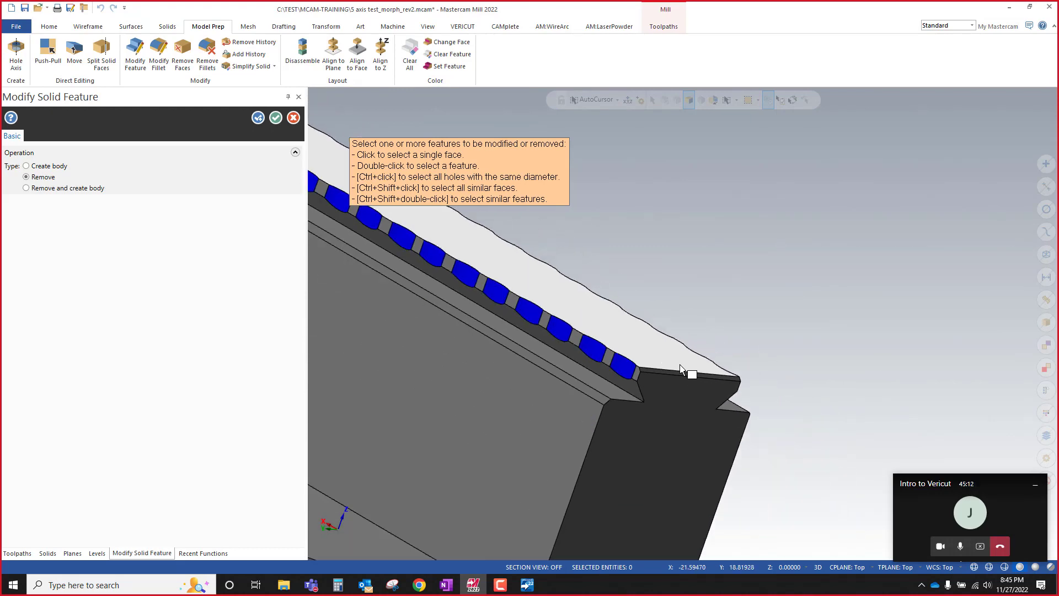
mouse_move(711, 376)
middle_mouse_down()
mouse_move(572, 350)
mouse_move(428, 246)
mouse_move(683, 331)
middle_mouse_up()
scroll(536, 302, "up", 3)
scroll(536, 302, "up", 2)
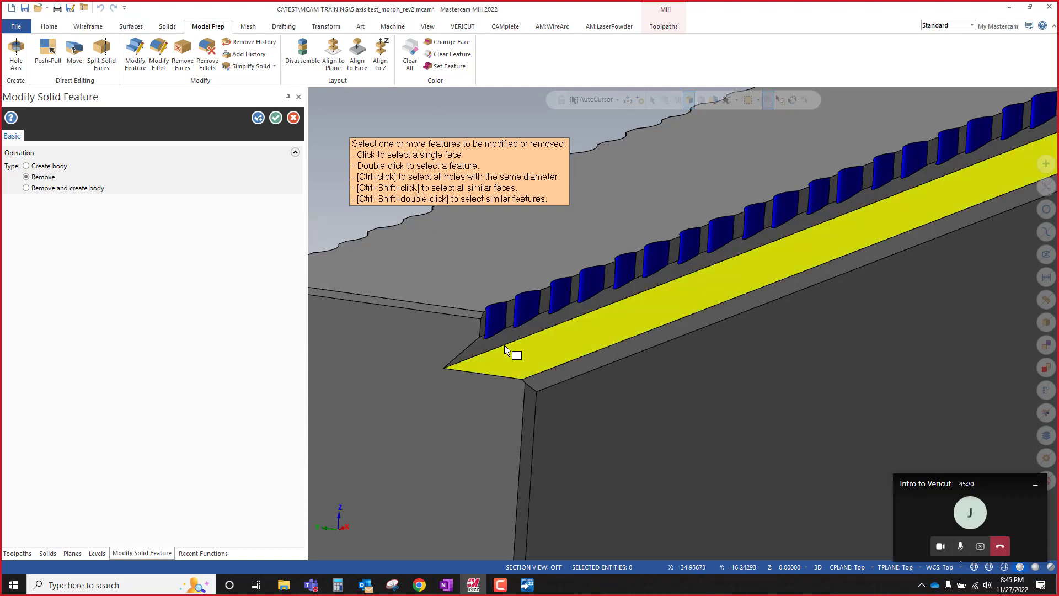
double_click(493, 365)
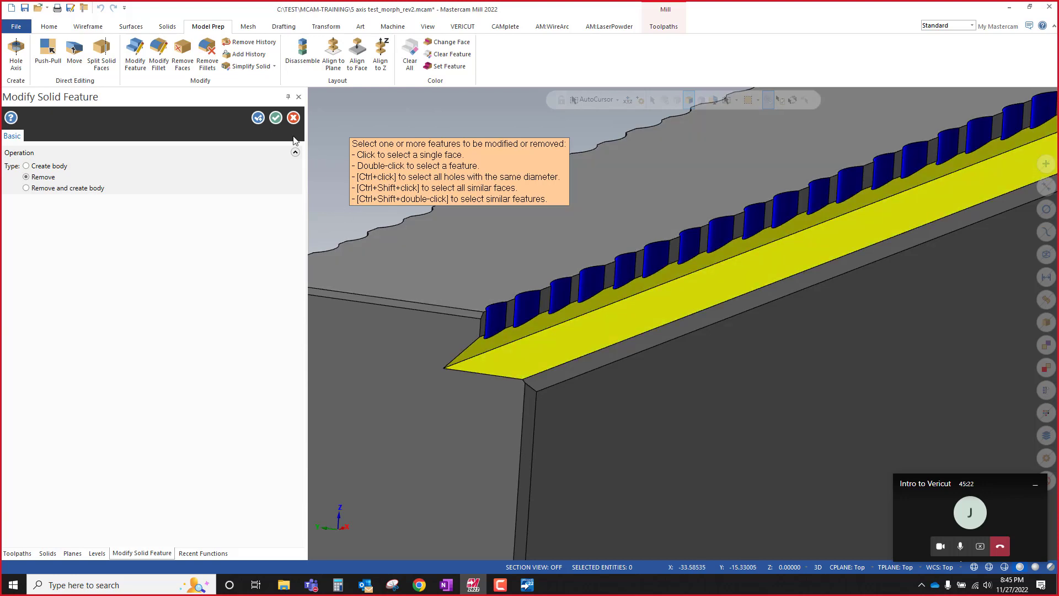
left_click(257, 118)
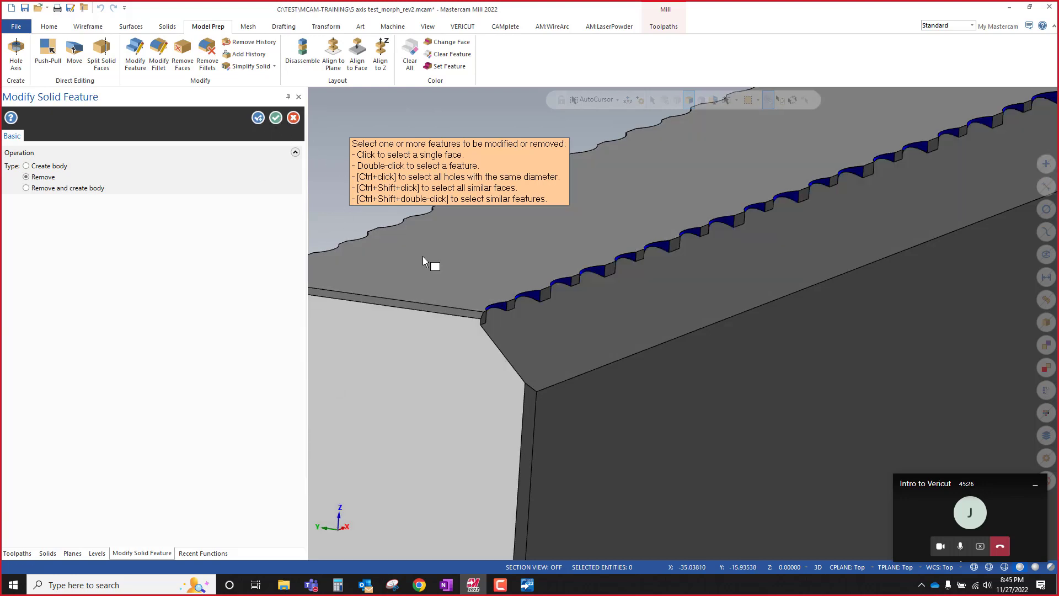
scroll(537, 305, "down", 5)
scroll(526, 362, "down", 3)
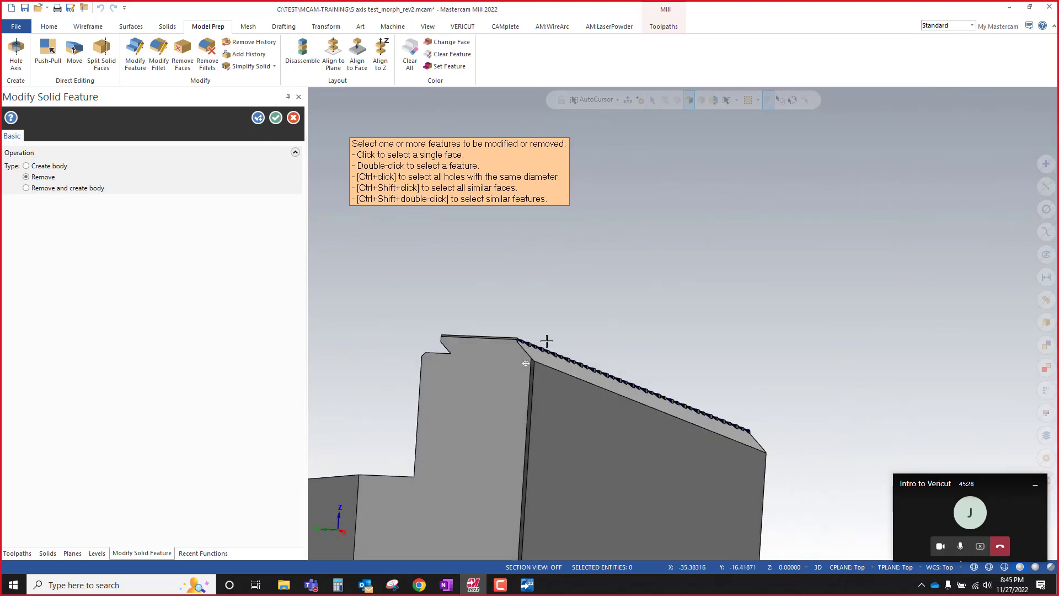
middle_click_drag(546, 342, 307, 141)
left_click(293, 118)
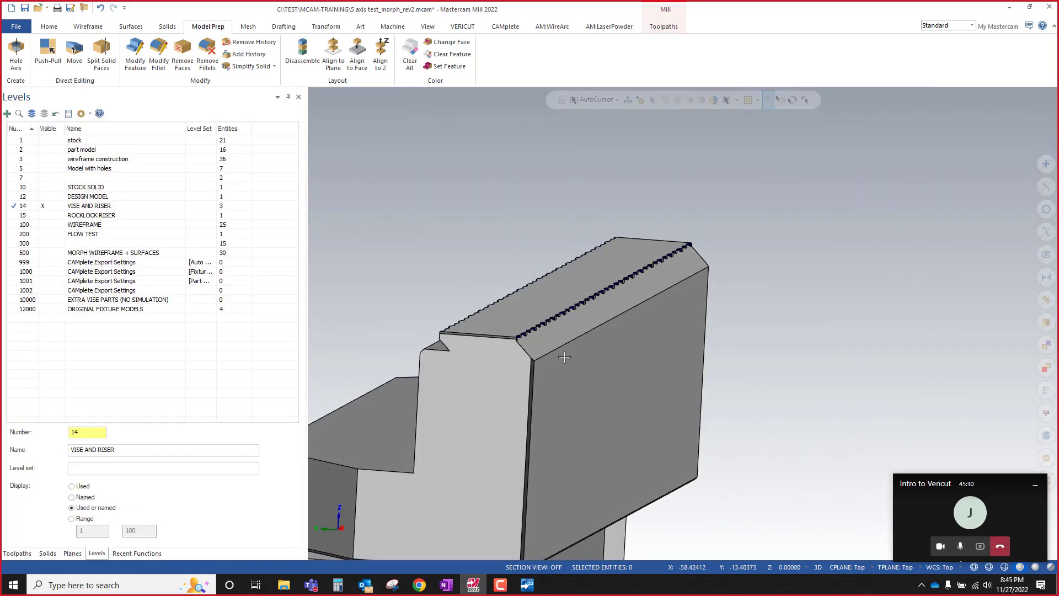
Step: Examine the scalloped edges on both sides of the jaw's top from several angles
scroll(551, 355, "up", 5)
mouse_move(487, 348)
middle_mouse_down()
mouse_move(460, 344)
mouse_move(634, 379)
mouse_move(588, 303)
mouse_move(557, 350)
mouse_move(587, 336)
mouse_move(567, 339)
middle_mouse_up()
scroll(632, 379, "down", 6)
scroll(556, 351, "up", 1)
scroll(601, 352, "up", 6)
scroll(514, 395, "up", 5)
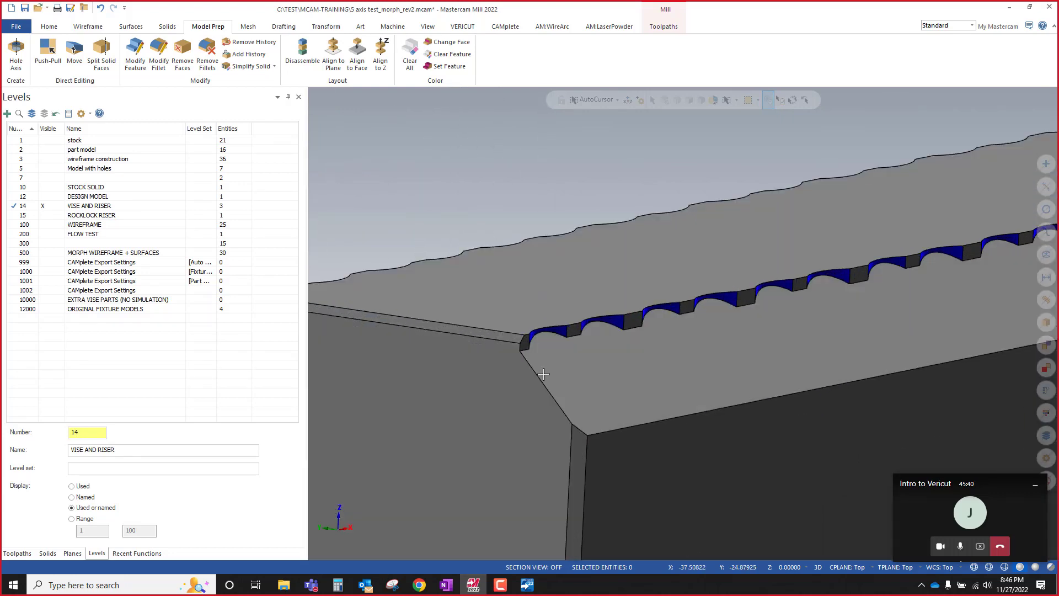
scroll(579, 331, "down", 8)
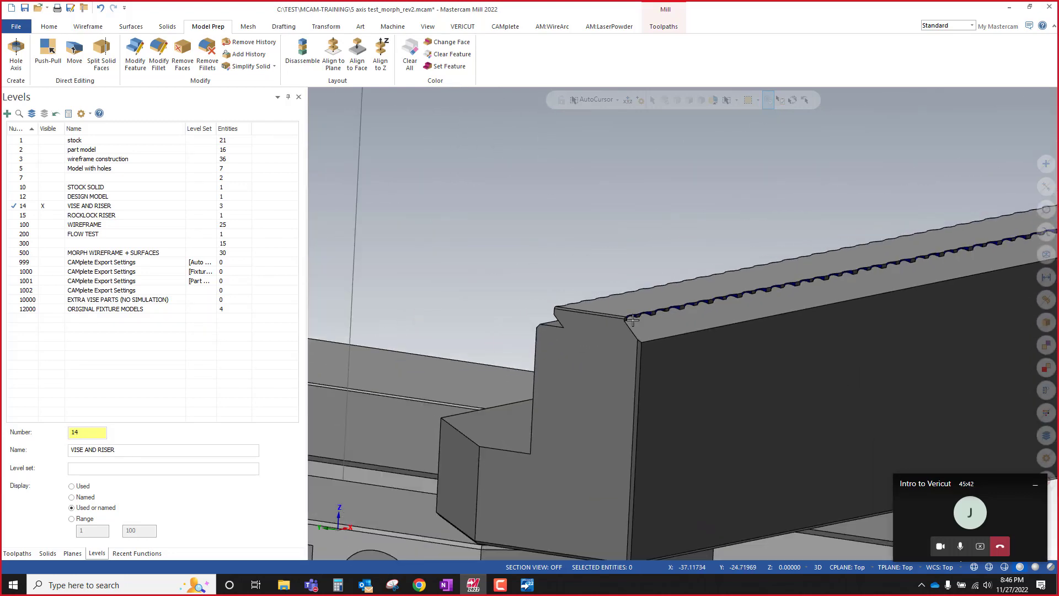
middle_click_drag(602, 326, 634, 314)
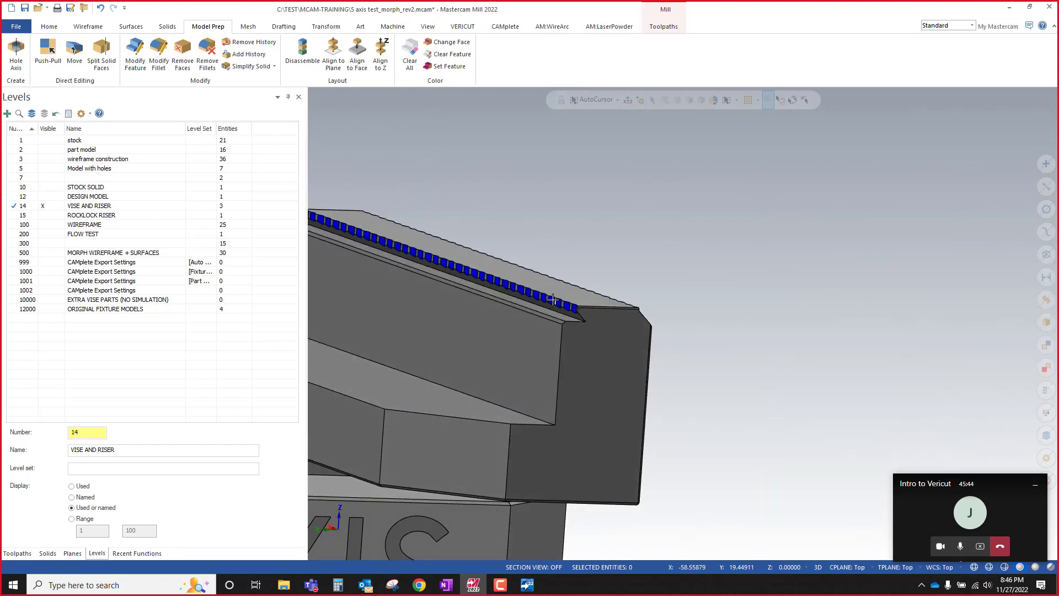
scroll(709, 347, "down", 4)
Step: Restart Modify Feature and try to remove the single end scallop on the inner side of the jaw's top
scroll(491, 276, "up", 6)
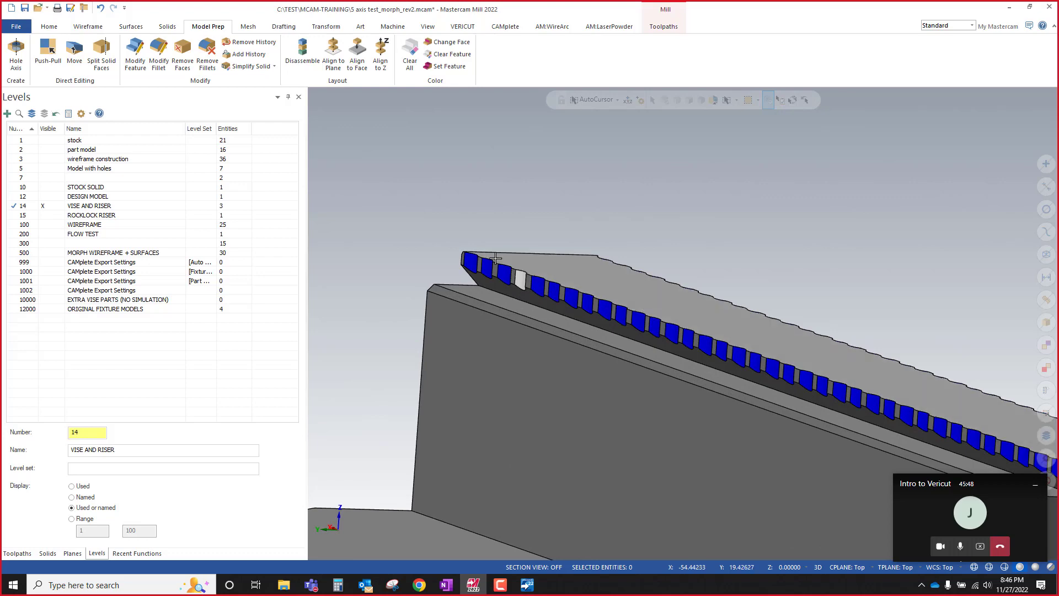
mouse_move(472, 265)
middle_mouse_down()
mouse_move(610, 298)
mouse_move(557, 290)
mouse_move(586, 349)
mouse_move(546, 289)
middle_mouse_up()
scroll(475, 266, "up", 3)
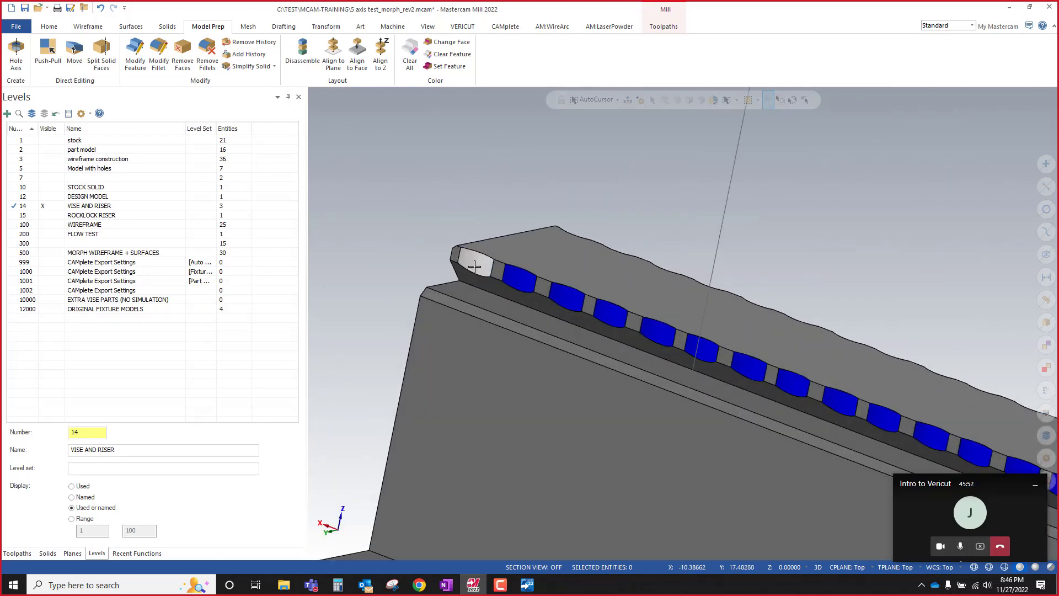
left_click(145, 72)
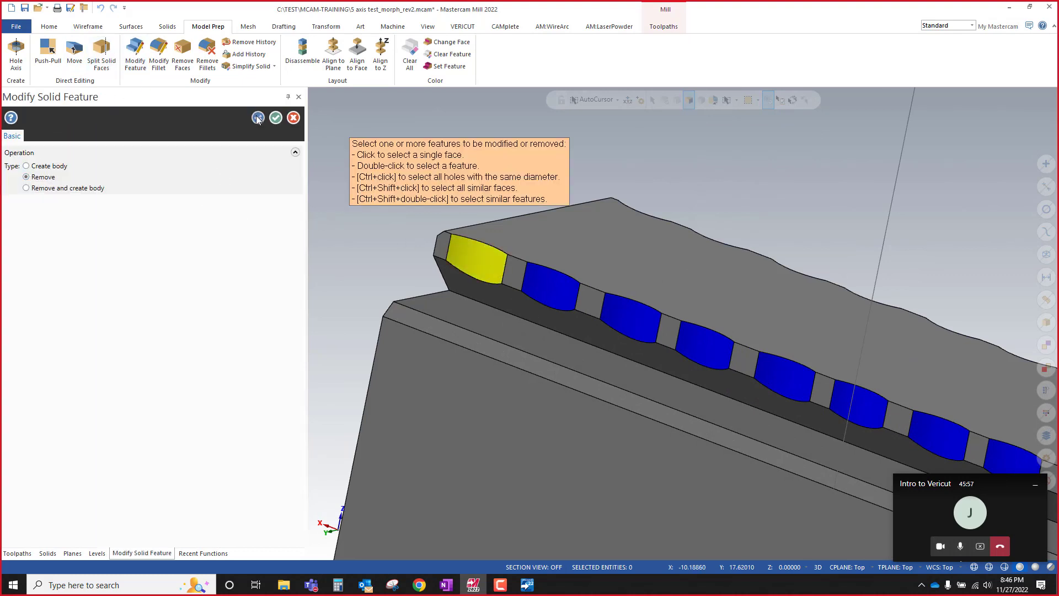
Step: Examine the jaw's end profile and the V-shaped groove beneath the inner serrated edge
scroll(532, 288, "down", 5)
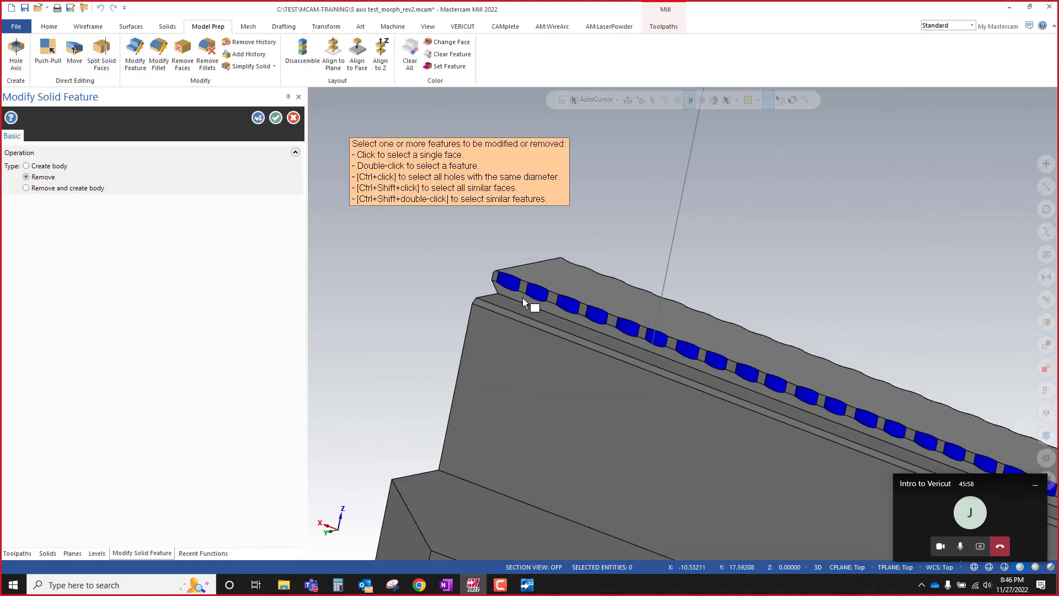
scroll(535, 292, "down", 3)
mouse_move(705, 348)
middle_mouse_down()
mouse_move(560, 323)
mouse_move(593, 322)
middle_mouse_up()
scroll(699, 360, "up", 5)
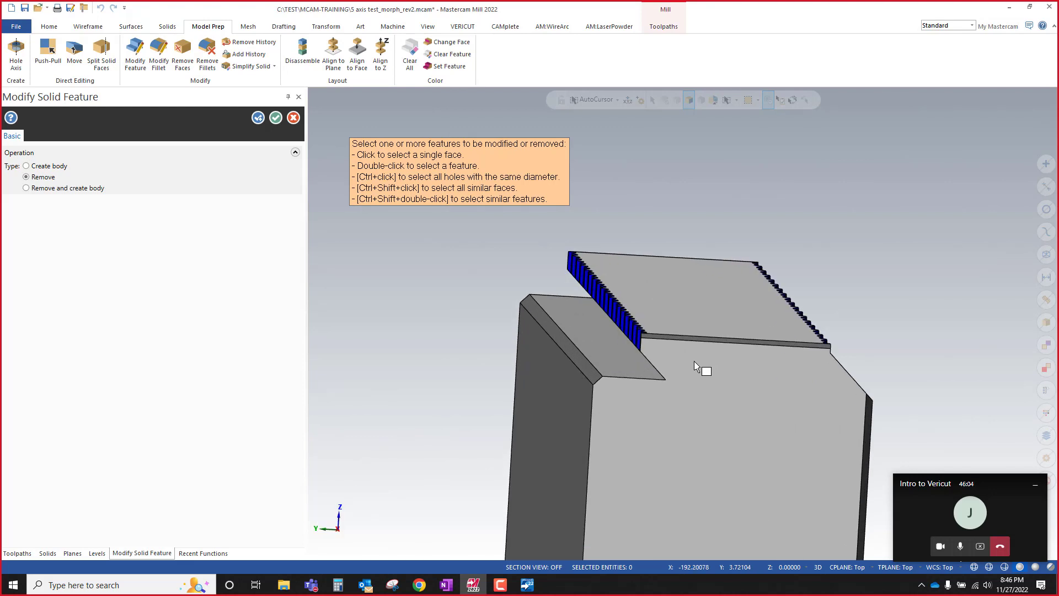
scroll(677, 356, "down", 5)
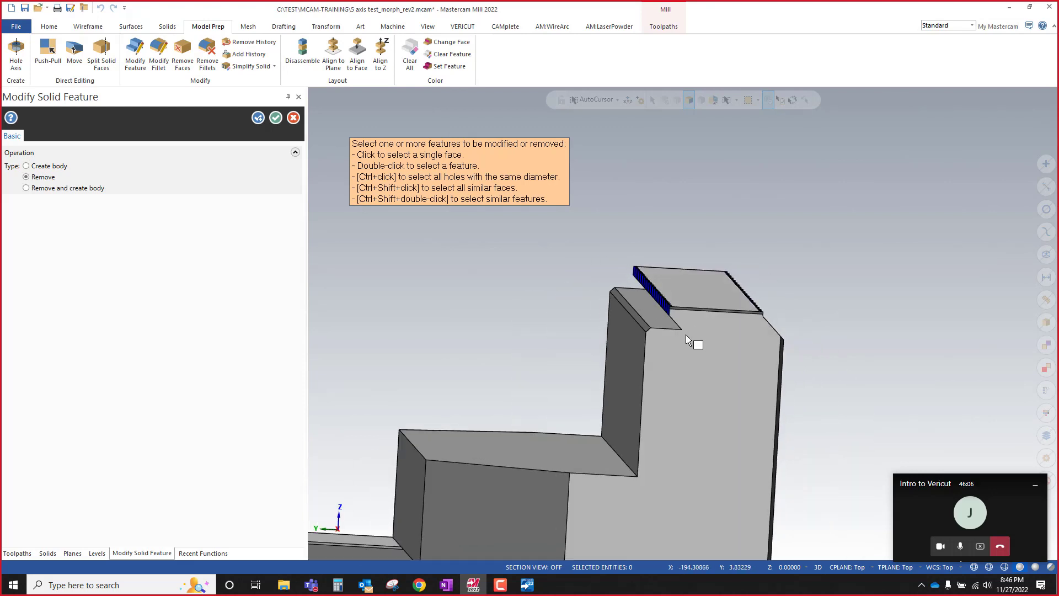
middle_click_drag(617, 313, 617, 337)
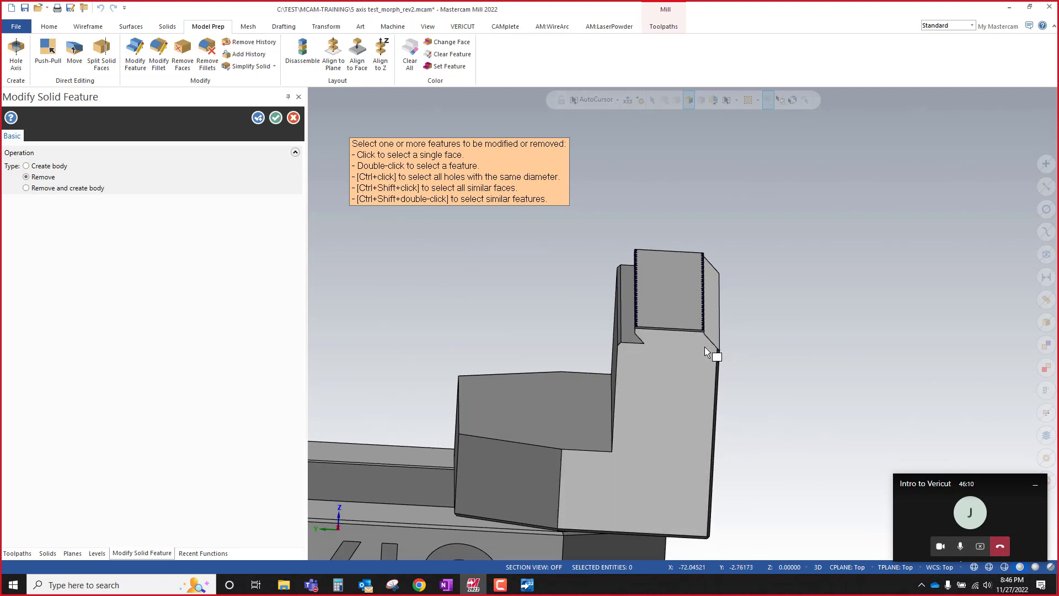
middle_click_drag(712, 353, 674, 382)
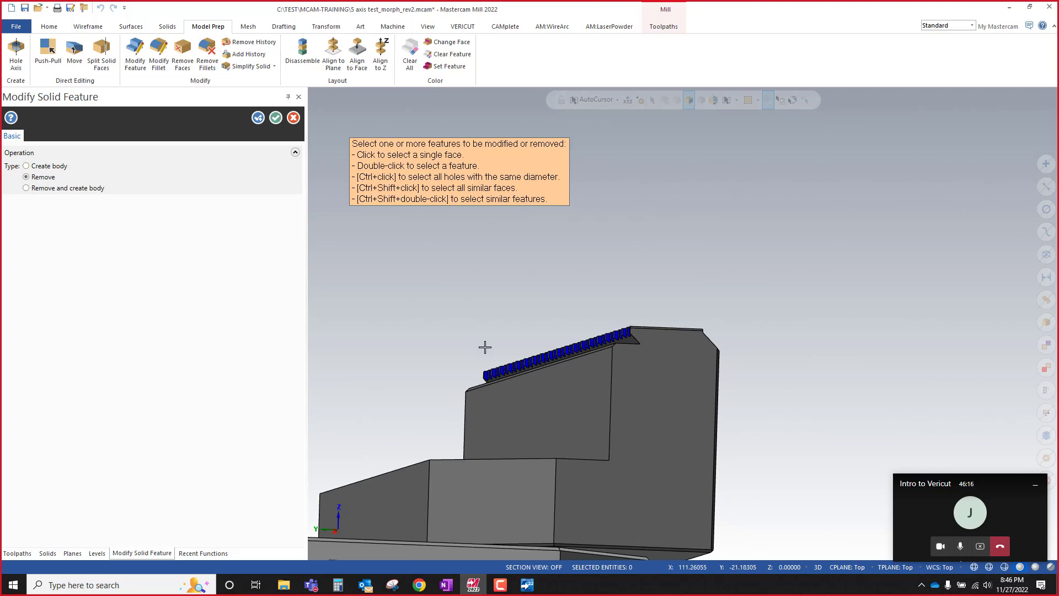
Step: Remove the narrow chamfers on the jaw end's outer vertical corner and along its top edge
middle_click_drag(485, 347, 529, 387)
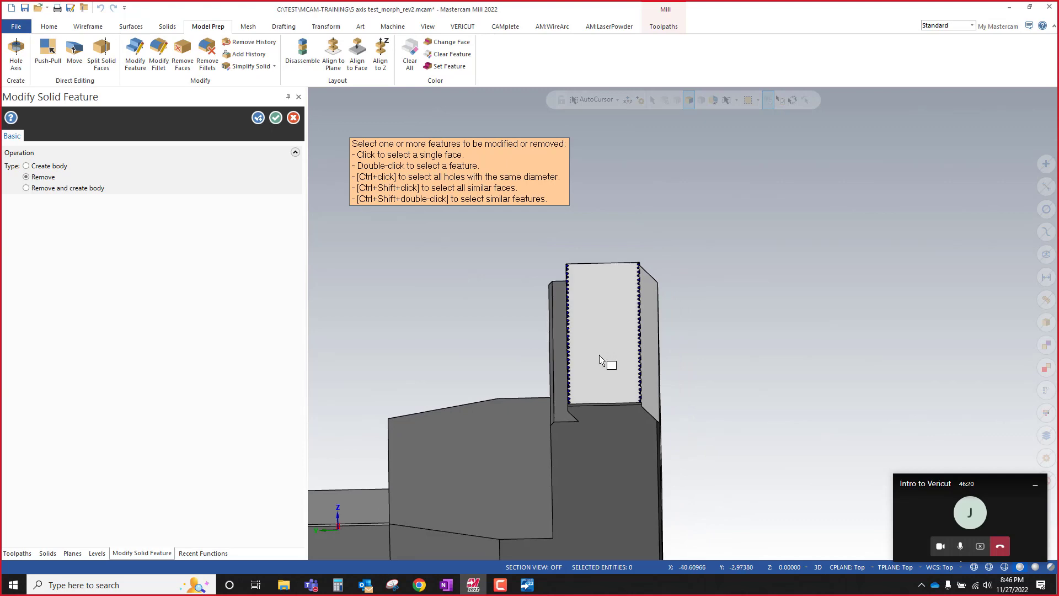
scroll(538, 361, "up", 5)
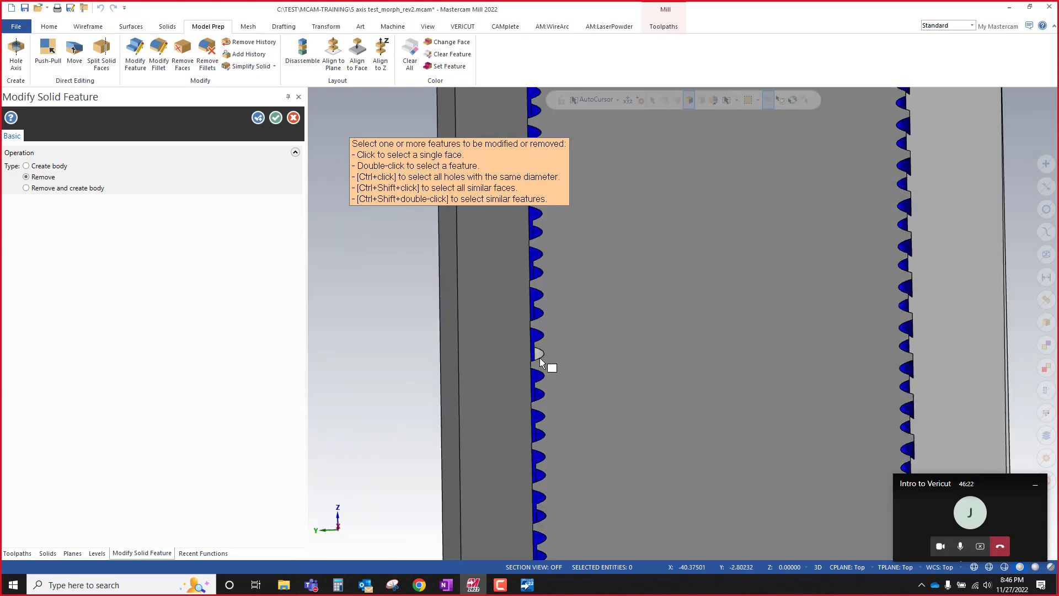
middle_click_drag(547, 364, 573, 360)
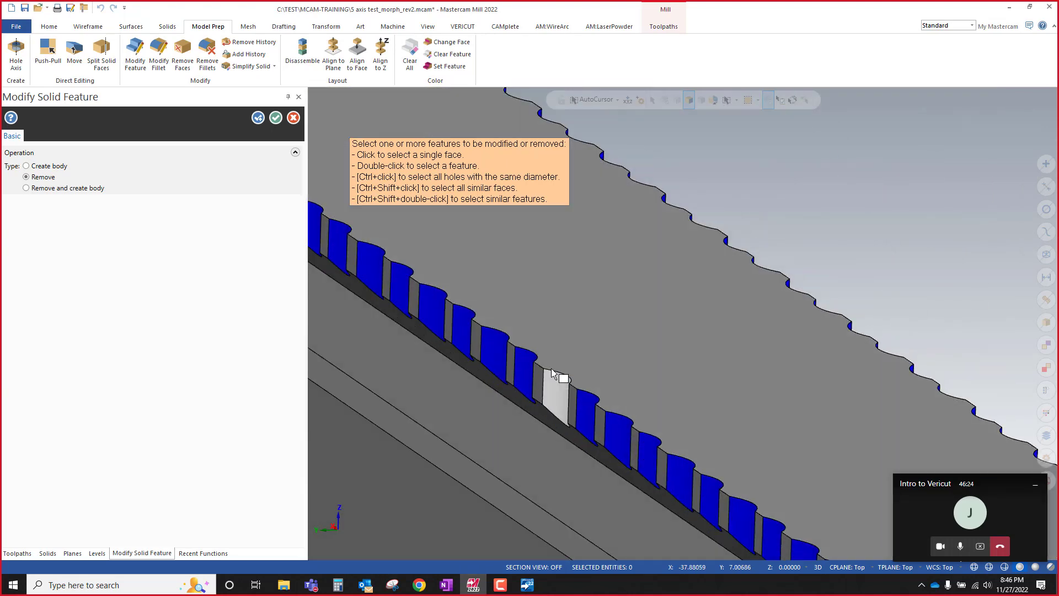
scroll(552, 372, "down", 8)
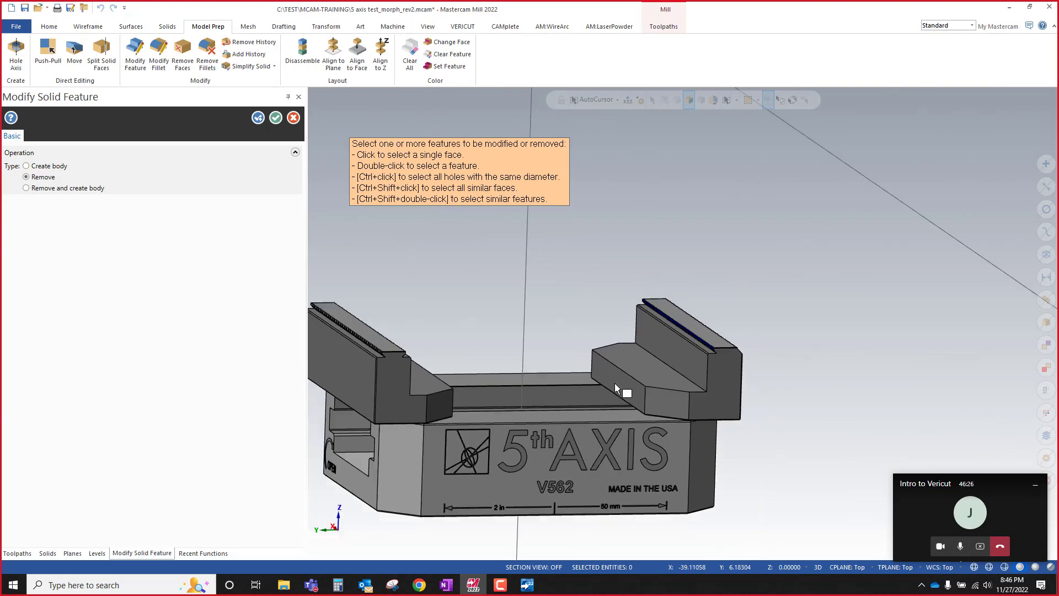
middle_click_drag(615, 383, 645, 354)
scroll(364, 359, "up", 6)
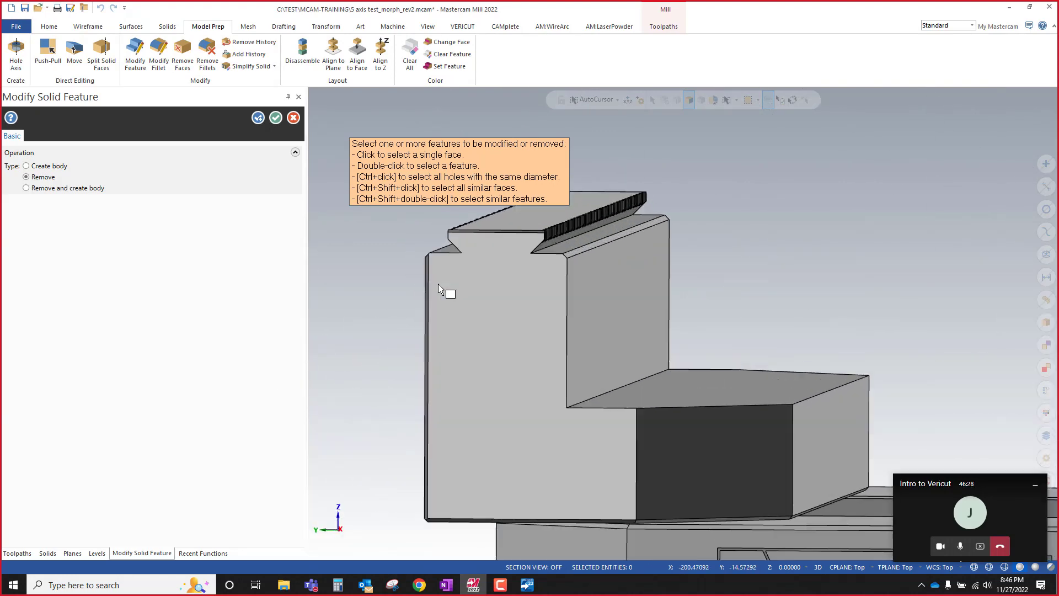
middle_click_drag(438, 284, 421, 243)
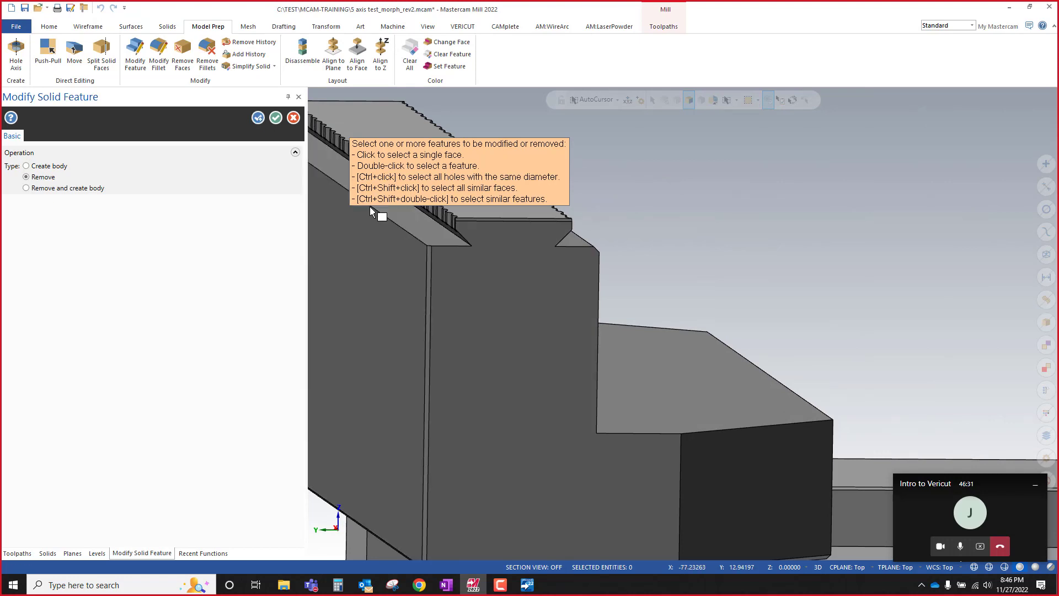
left_click(430, 272)
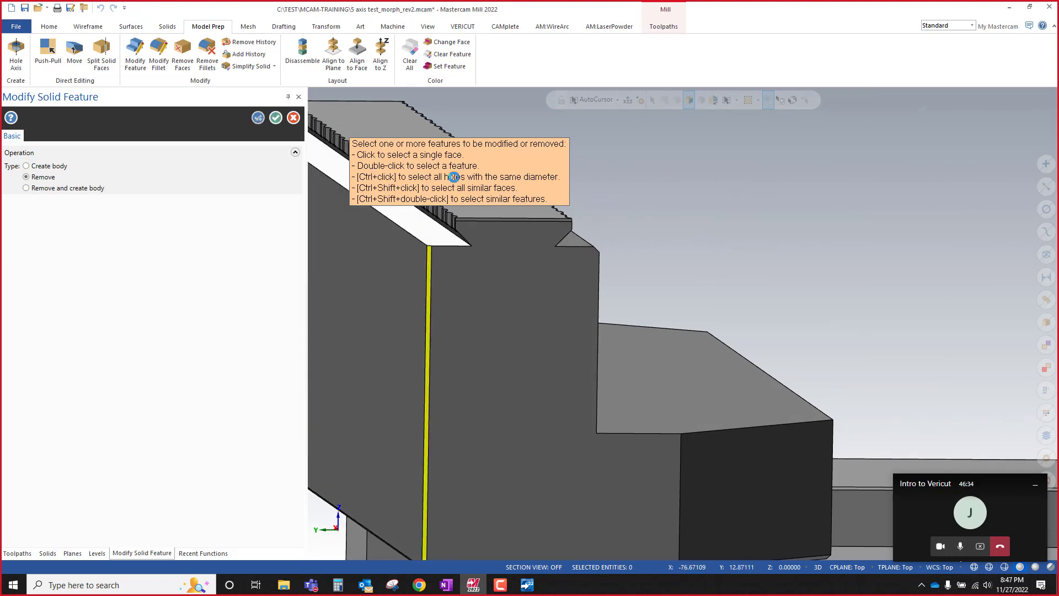
left_click(492, 220)
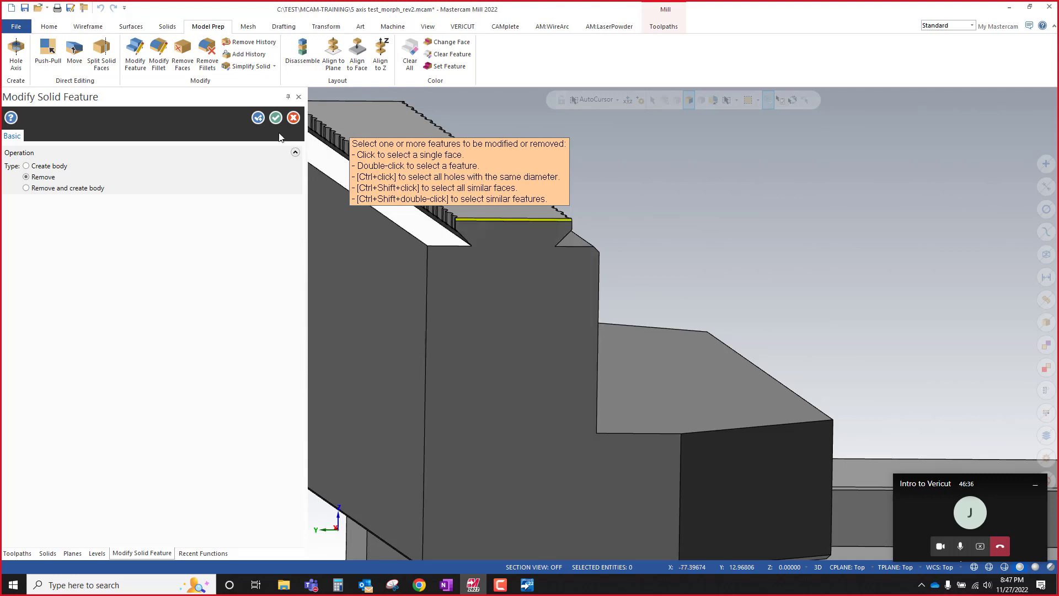
left_click(258, 120)
Step: Remove the bottom-edge chamfers on the jaw's outer side, angled corner face and end face
scroll(468, 361, "down", 1)
middle_click_drag(467, 362, 414, 445)
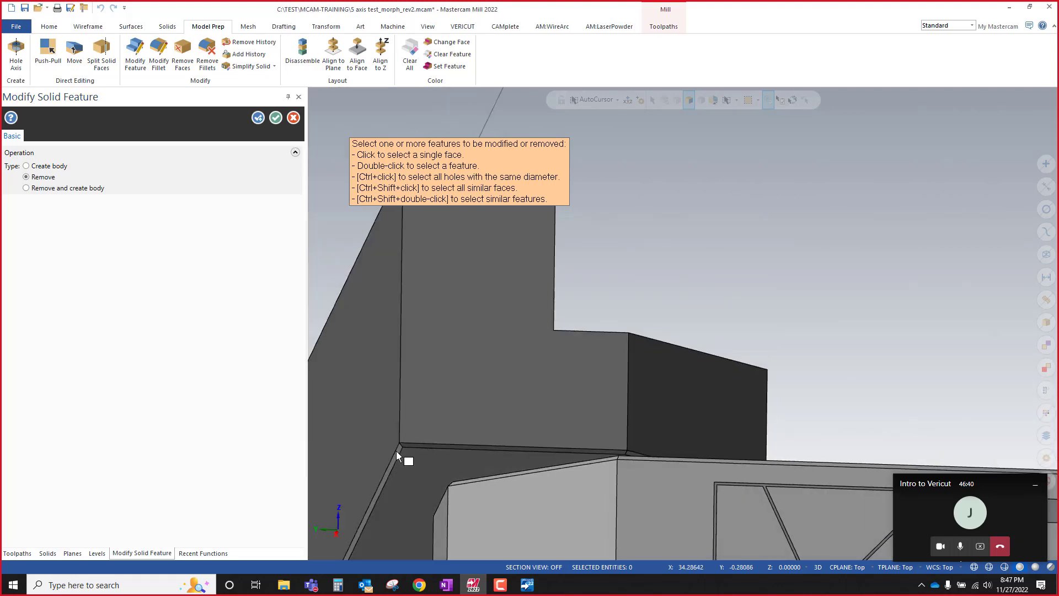
left_click(396, 451)
left_click(257, 118)
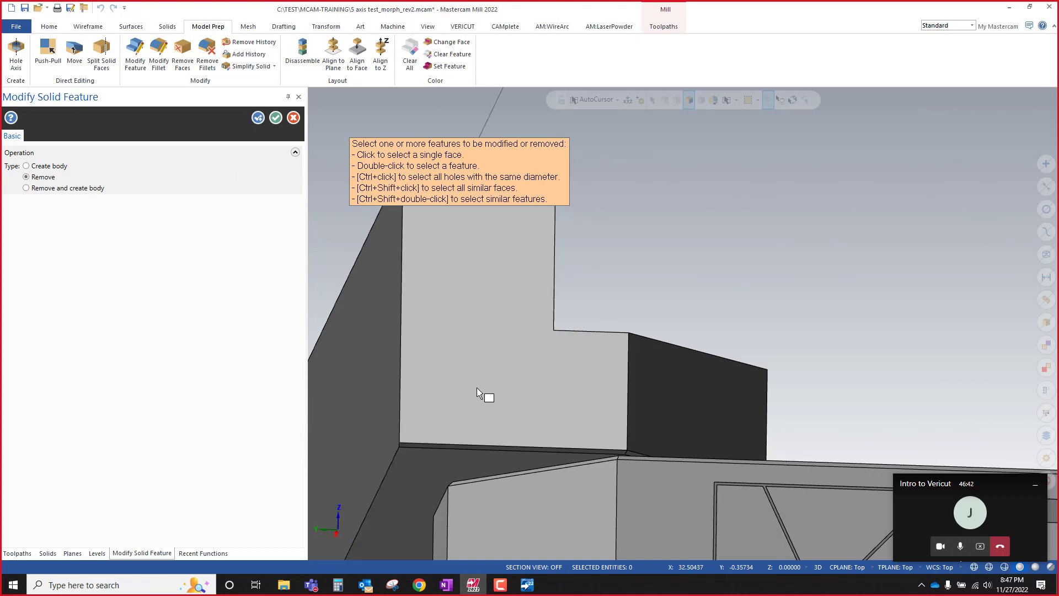
scroll(609, 433, "down", 2)
left_click(633, 451)
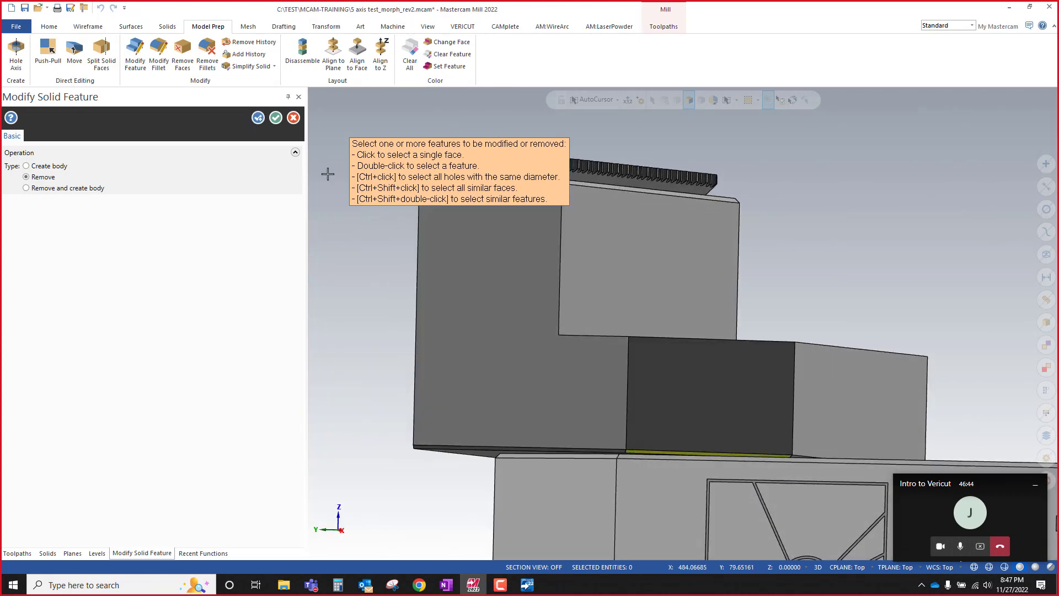
left_click(257, 118)
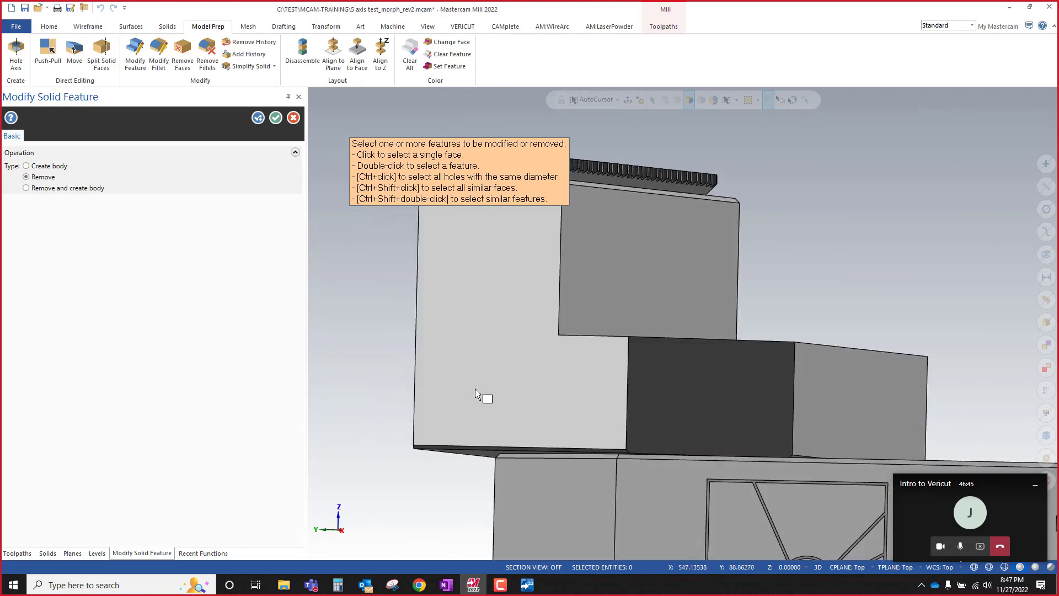
left_click(568, 448)
left_click(568, 448)
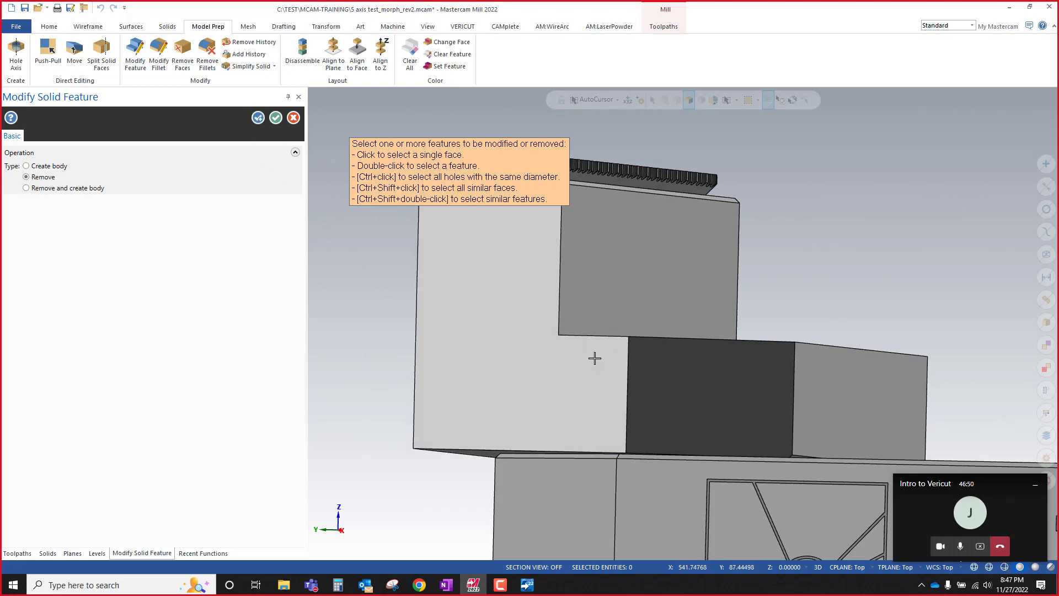
Step: Inspect the serrated top and grooves from the jaw's end, and exit Modify Feature
middle_click_drag(605, 362, 597, 382)
scroll(604, 382, "down", 4)
scroll(590, 317, "up", 3)
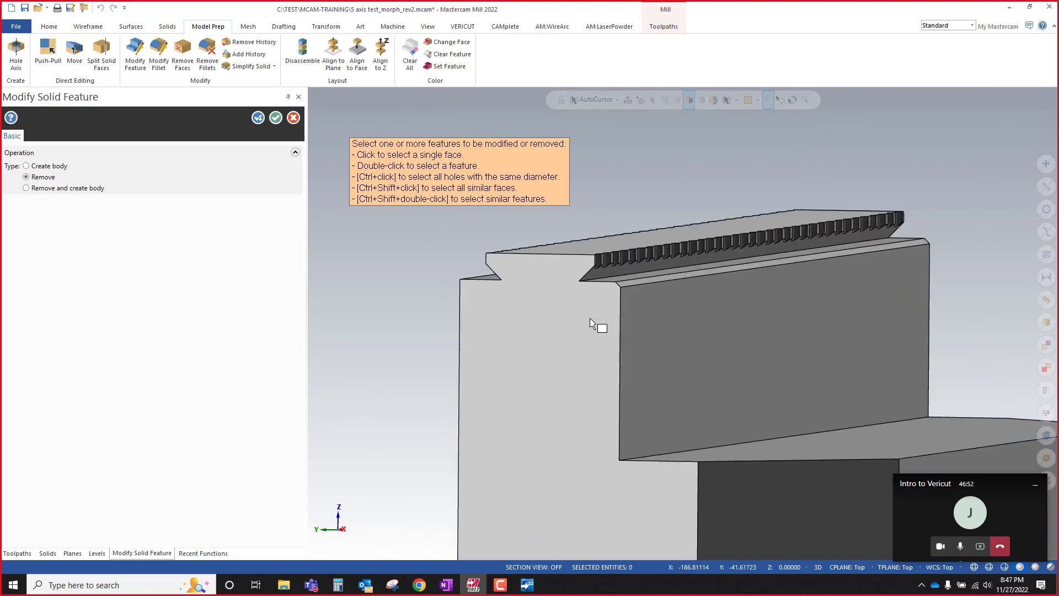
middle_click_drag(590, 318, 565, 321)
scroll(649, 263, "down", 4)
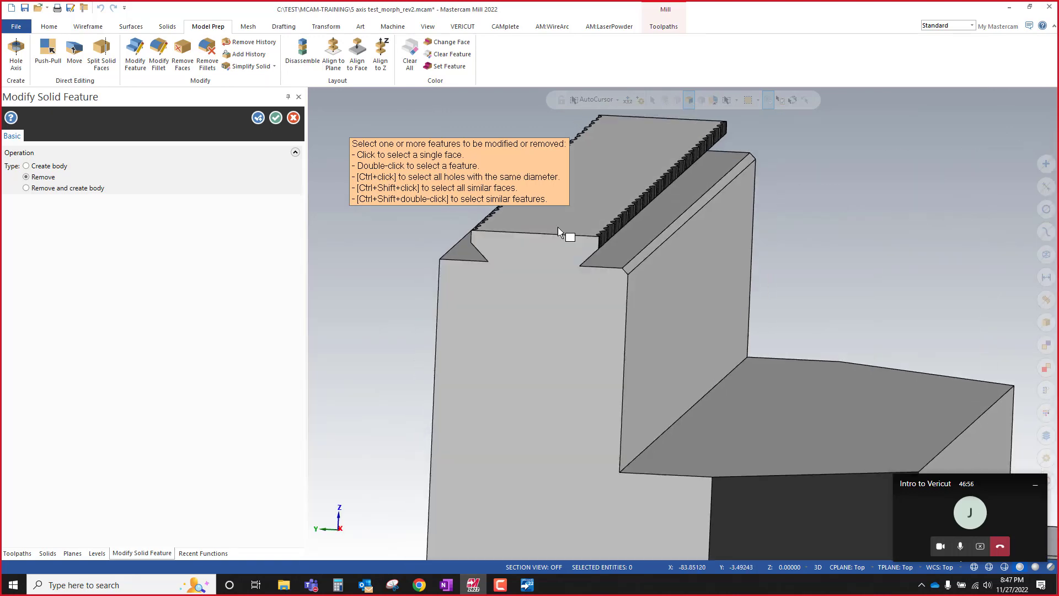
left_click(275, 118)
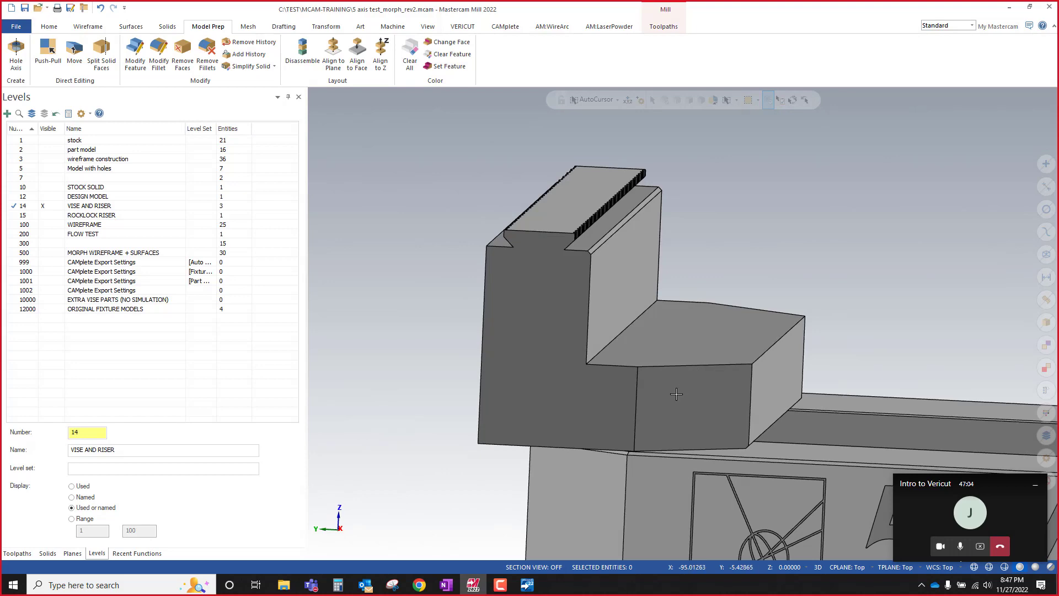
Step: Remove the narrow chamfer along the top edge at the jaw's opposite end with Modify Feature
middle_click_drag(676, 394, 698, 228)
scroll(620, 217, "up", 3)
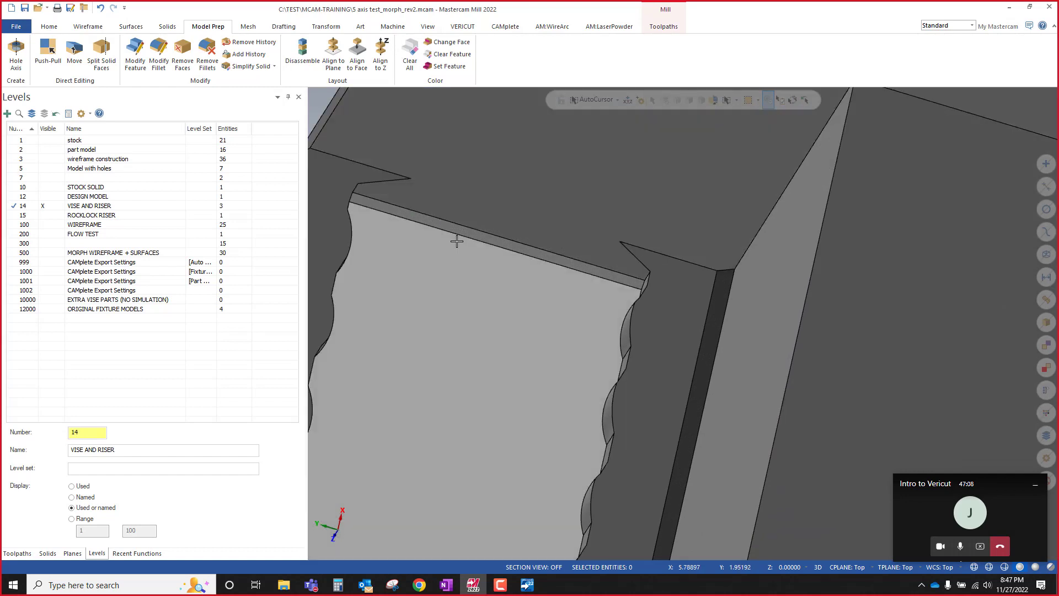
left_click(133, 50)
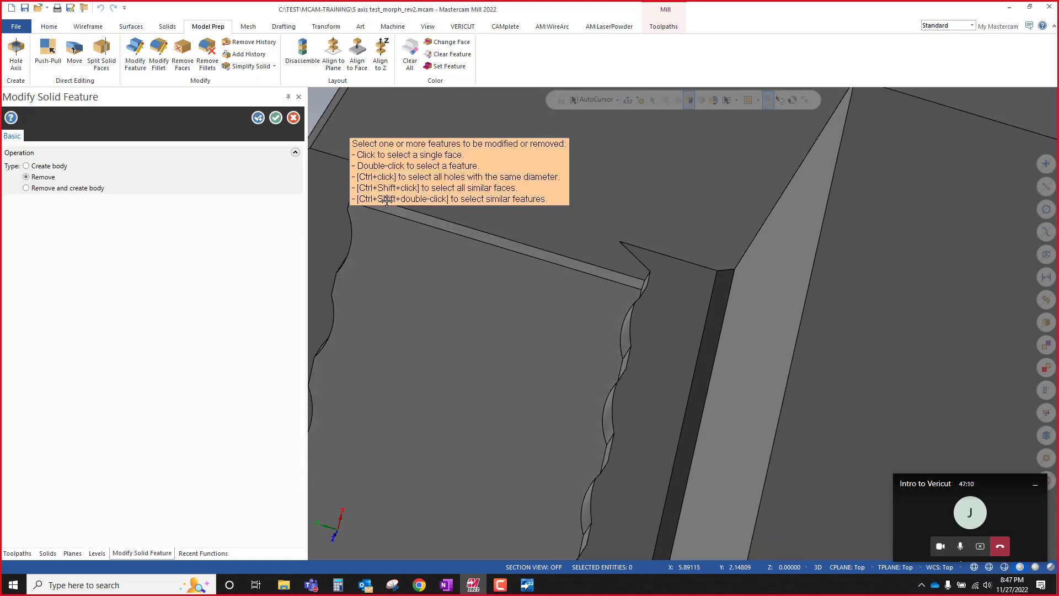
left_click(427, 223)
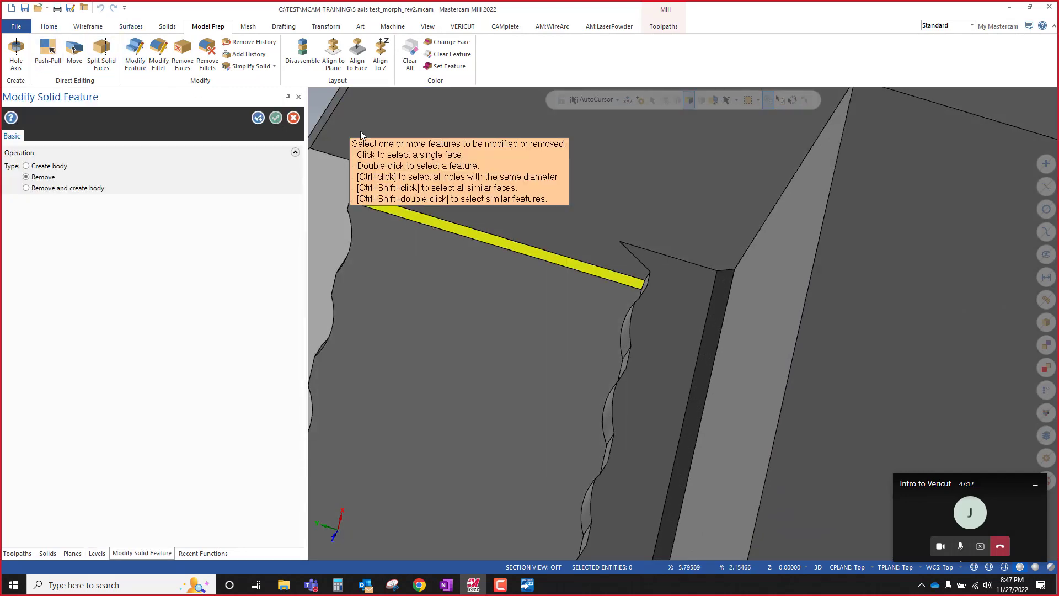
scroll(548, 172, "down", 5)
middle_click_drag(543, 292, 572, 191)
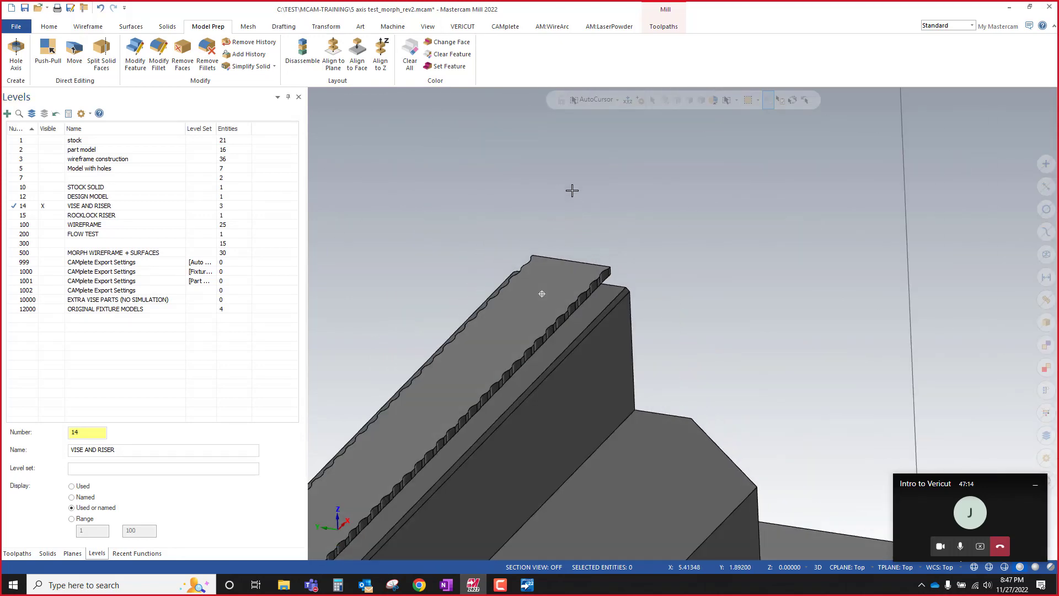
scroll(620, 212, "down", 5)
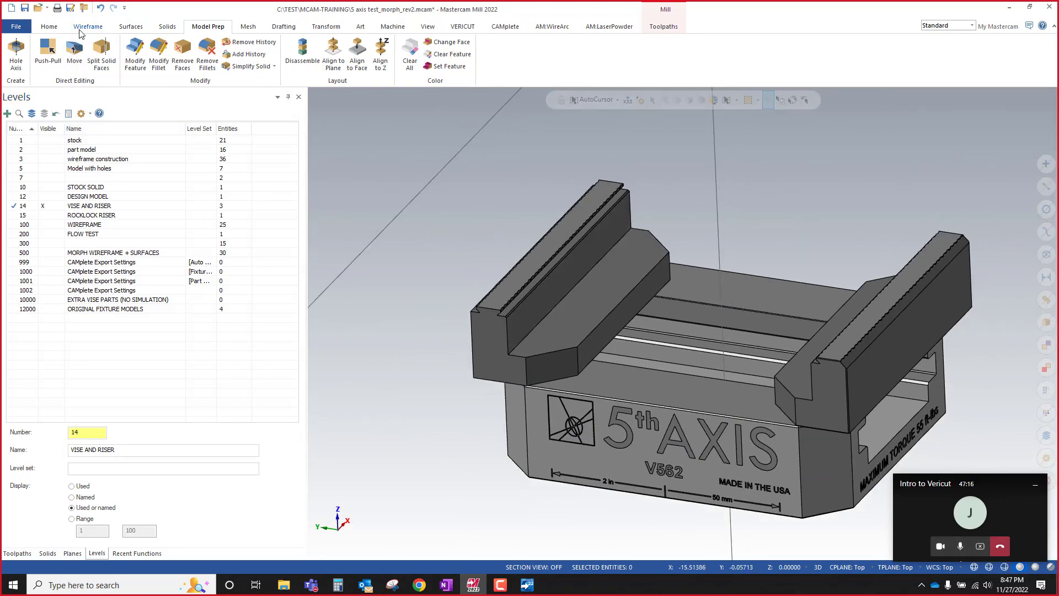
Step: Create curves on all edges of the jaw's L-shaped end face
left_click(87, 27)
left_click(584, 52)
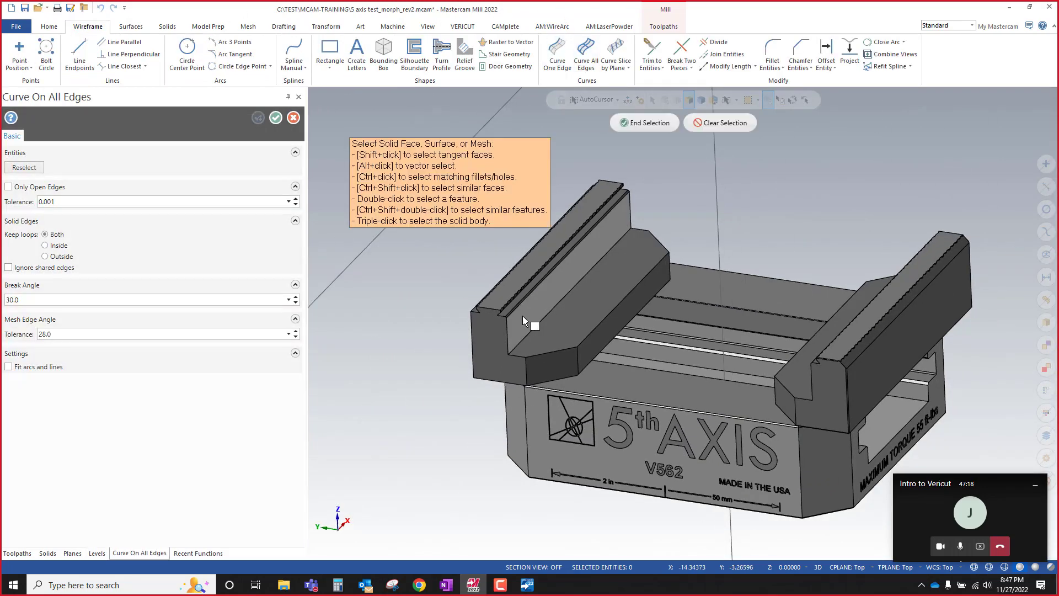
left_click(662, 116)
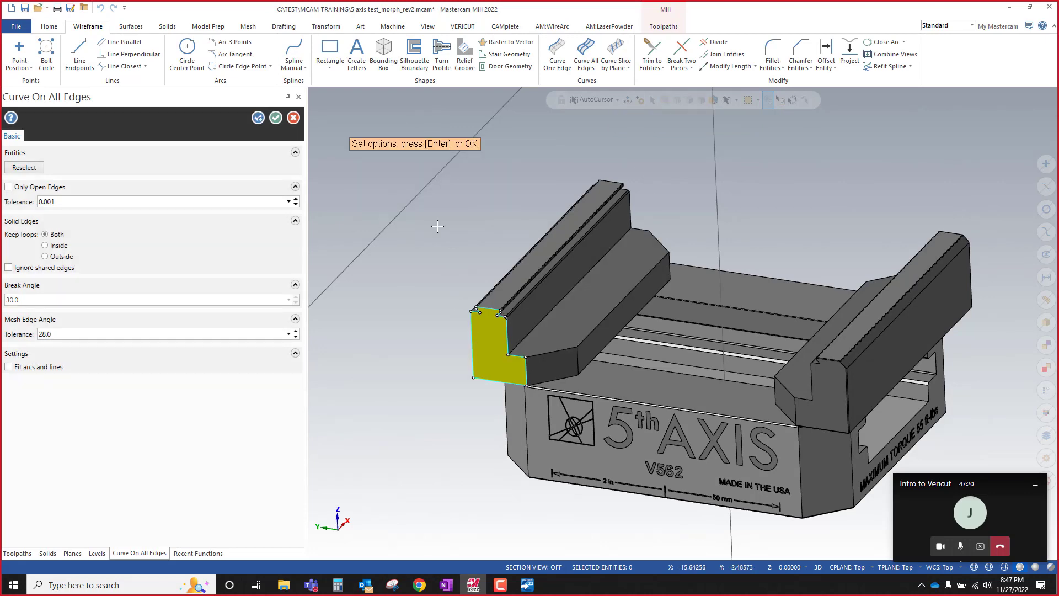
left_click(275, 117)
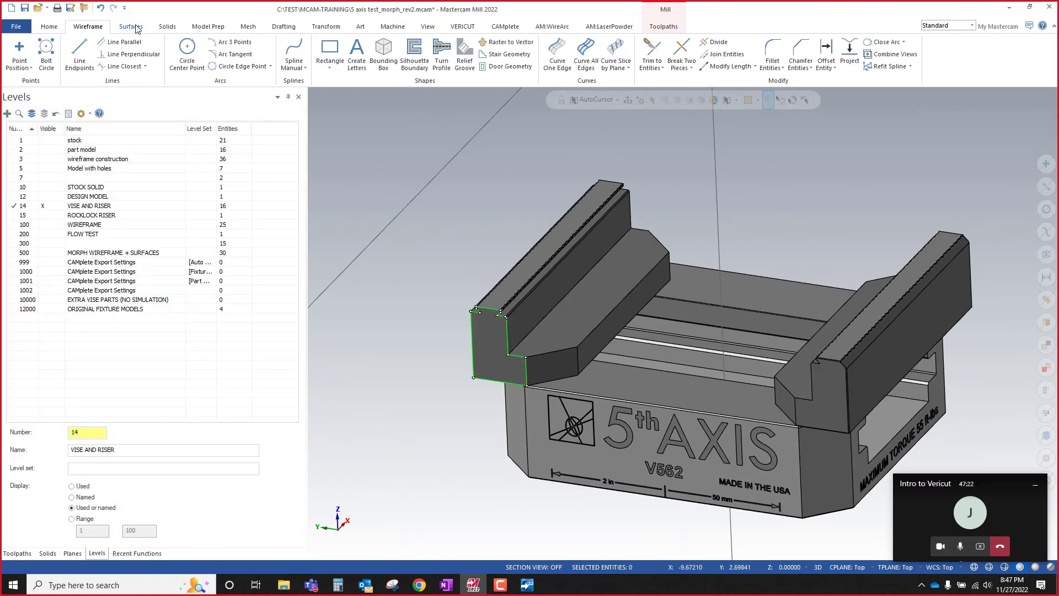
Step: Extrude the jaw's end profile inward as a new body, setting the 4.95 distance by picking a point at the far end
left_click(167, 28)
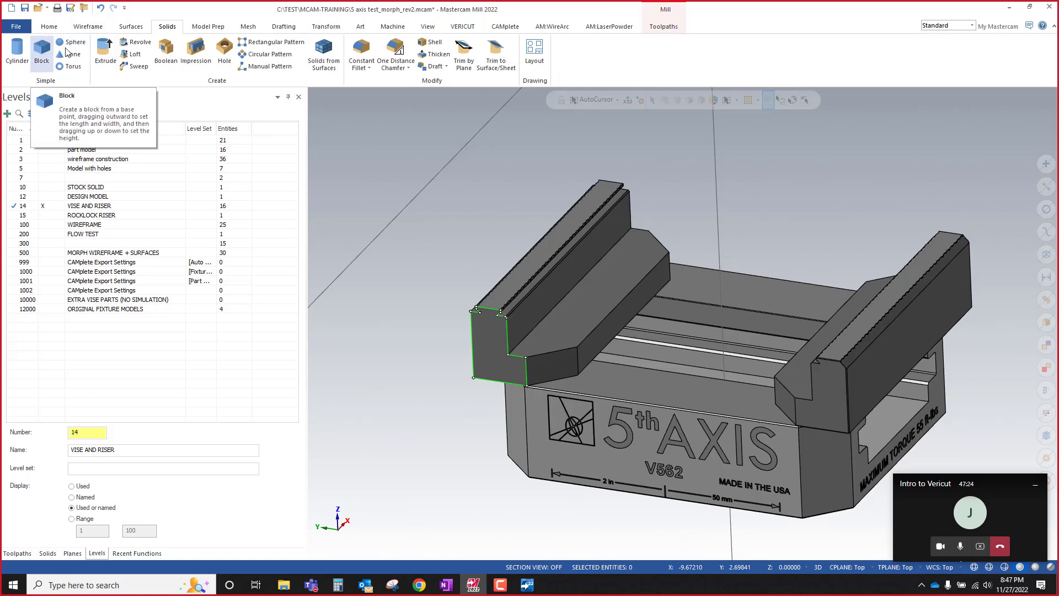
left_click(107, 53)
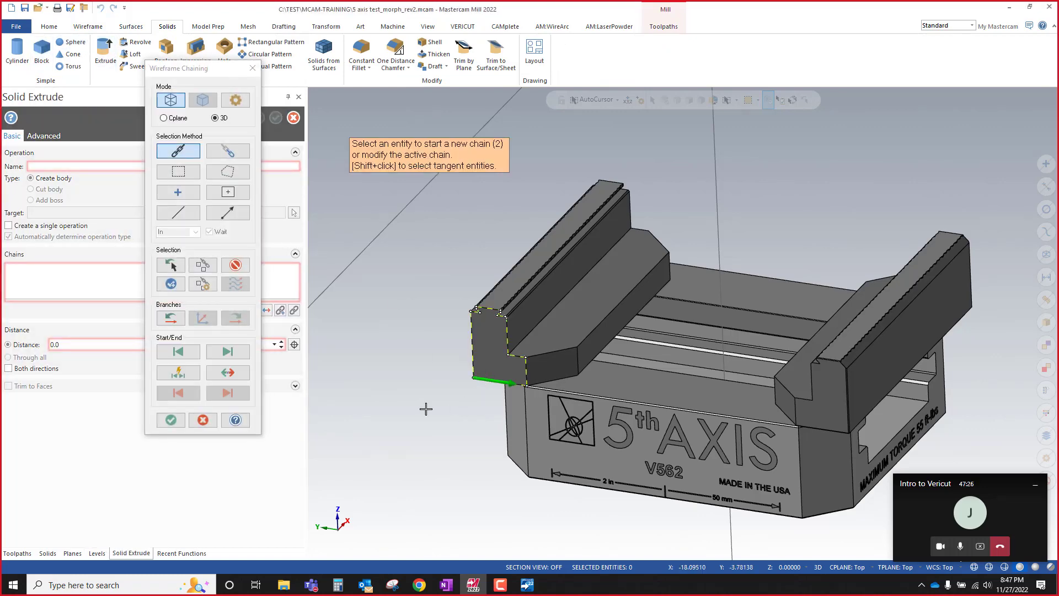
left_click(171, 420)
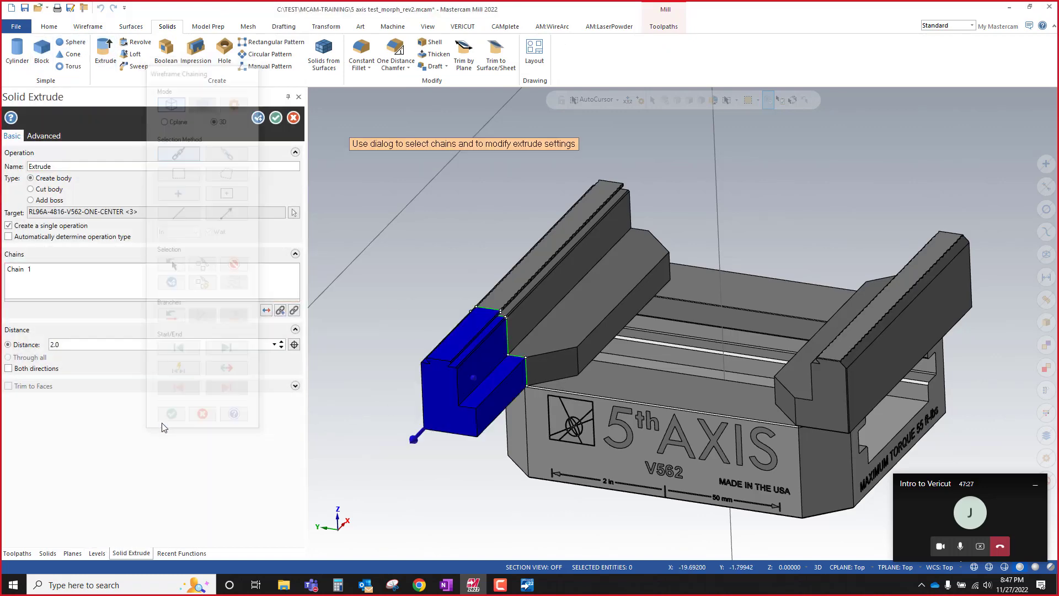
left_click(266, 310)
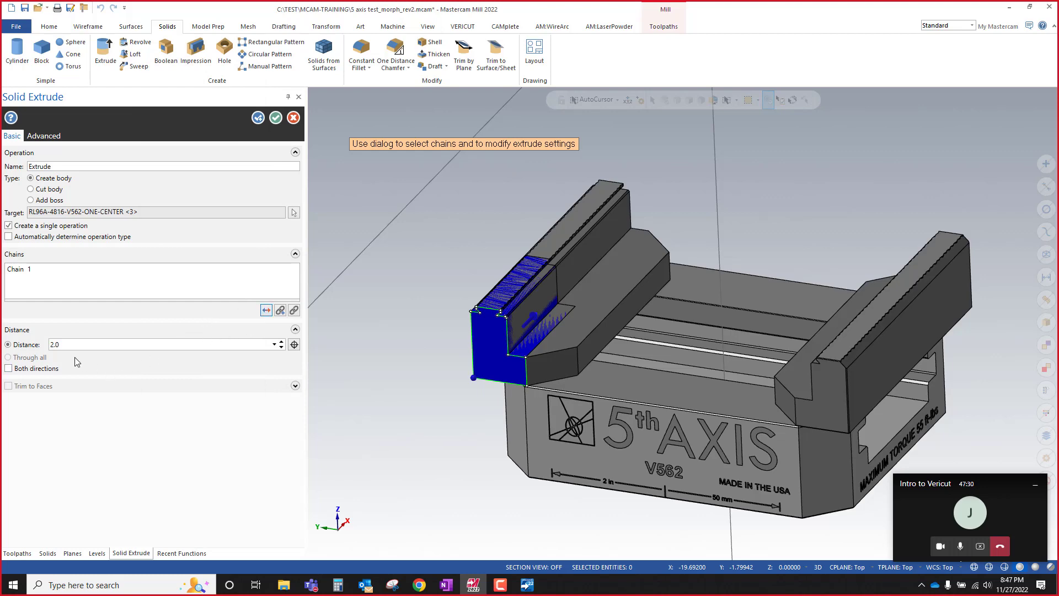
left_click(298, 346)
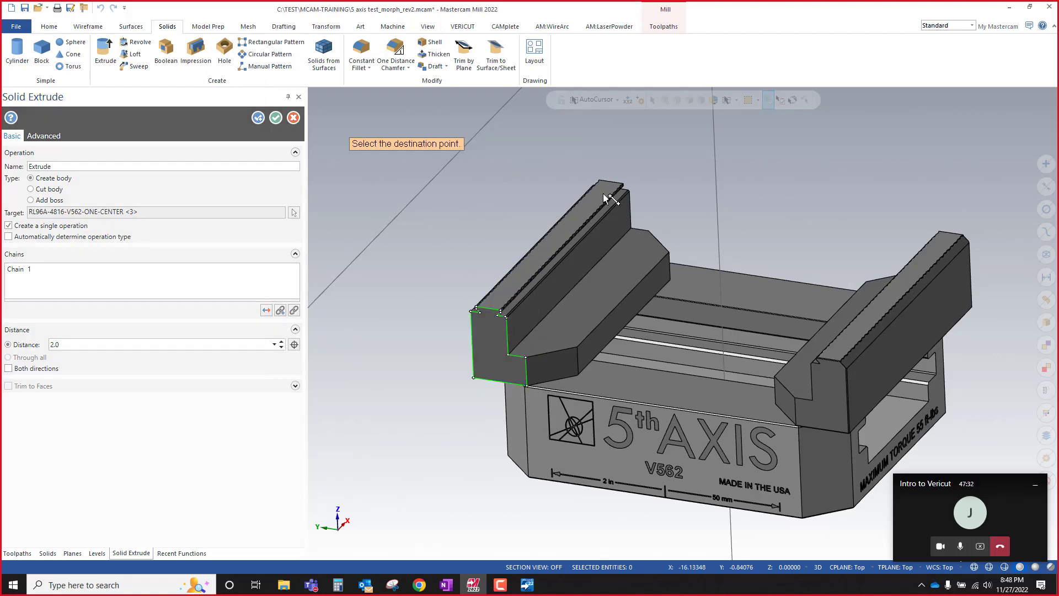
scroll(629, 200, "up", 3)
middle_click_drag(629, 201, 633, 239)
scroll(634, 359, "down", 2)
scroll(584, 221, "up", 5)
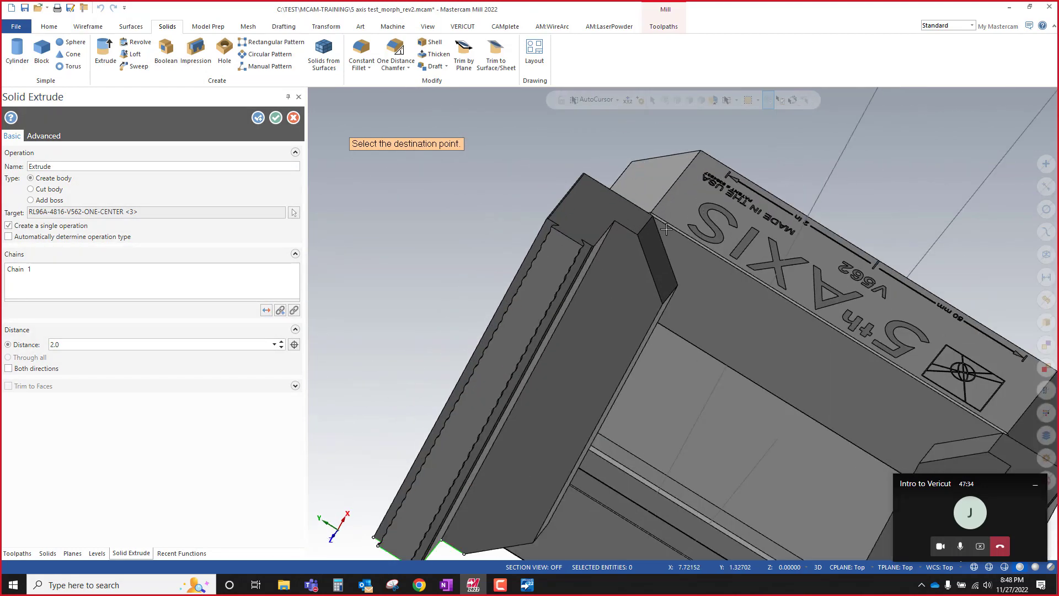
left_click(595, 236)
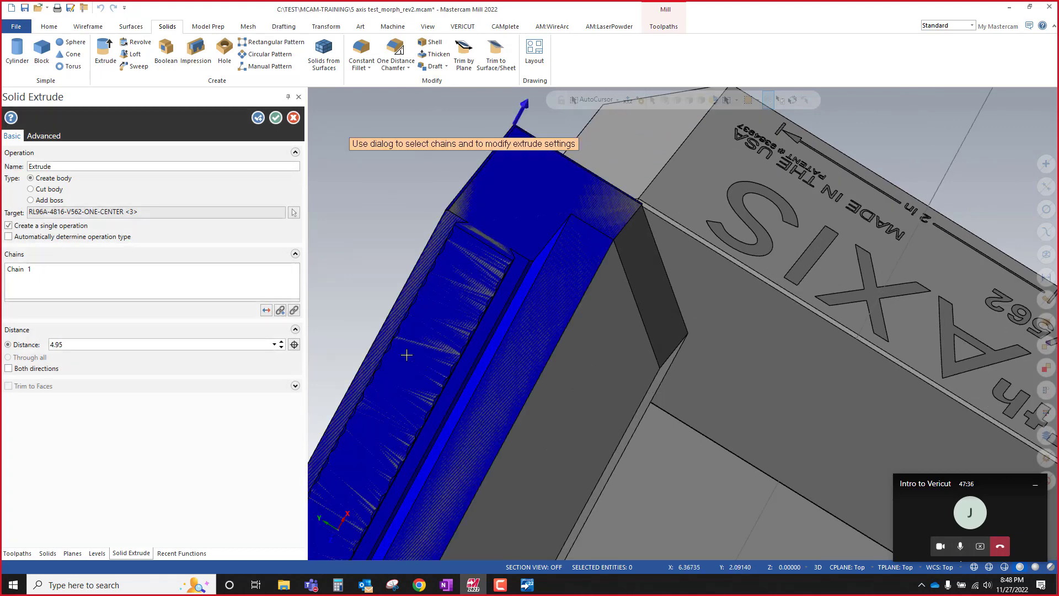
left_click(279, 119)
Step: Merge the extruded body into the serrated jaw with Boolean Add, using the jaw as target and the extrusion as tool body
scroll(589, 337, "down", 1)
middle_click_drag(590, 336, 654, 207)
scroll(654, 206, "down", 3)
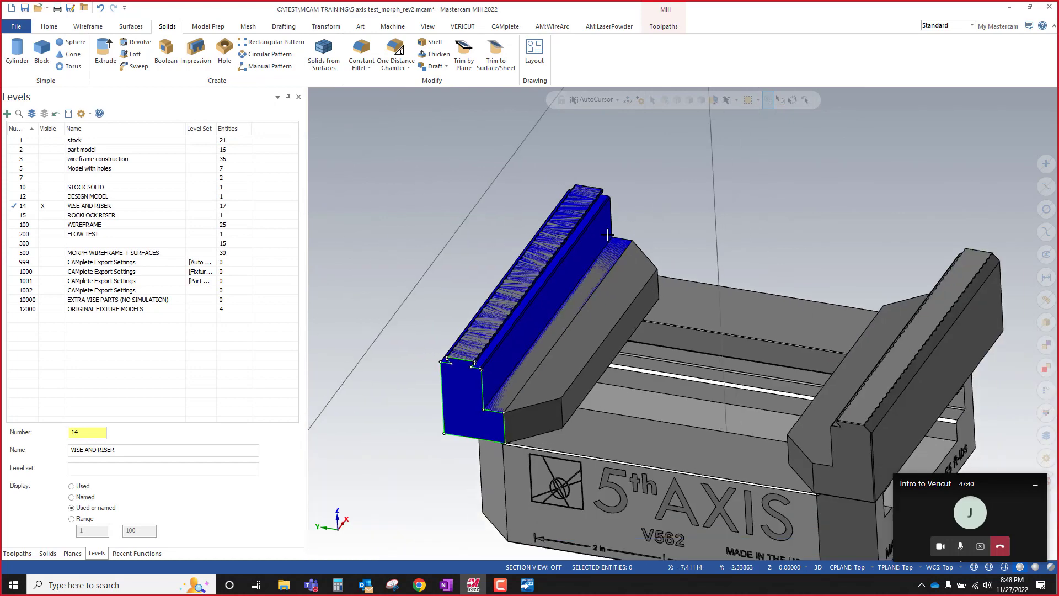
middle_click_drag(608, 289, 612, 278)
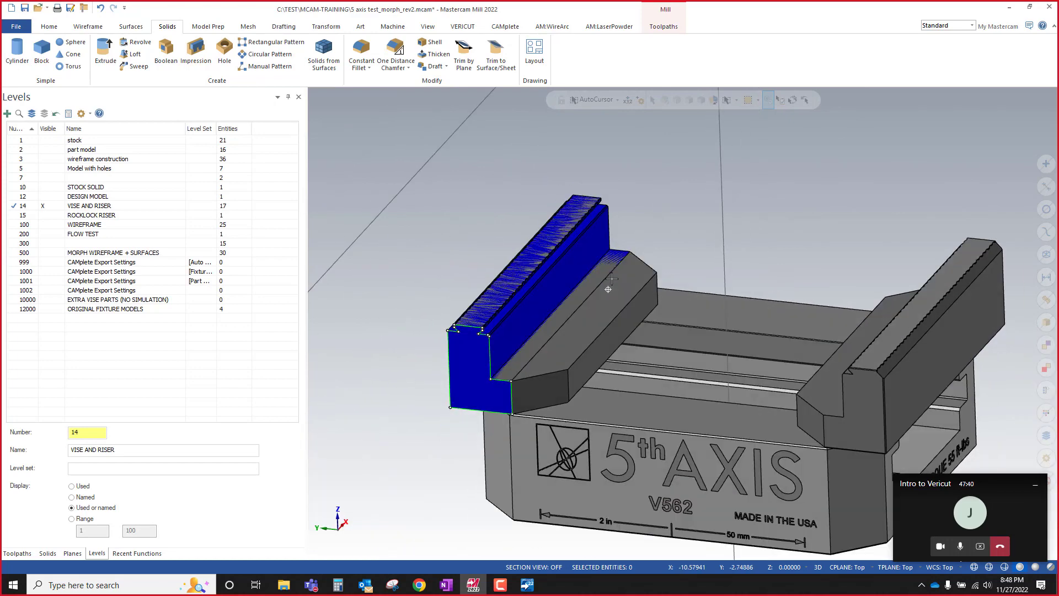
left_click(164, 49)
left_click(548, 347)
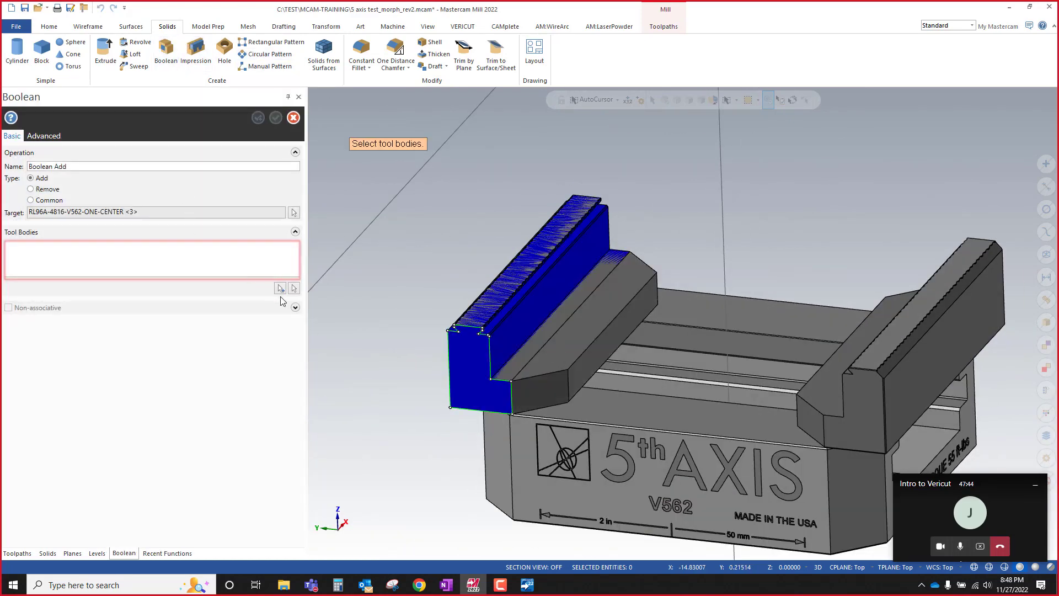
scroll(481, 317, "up", 6)
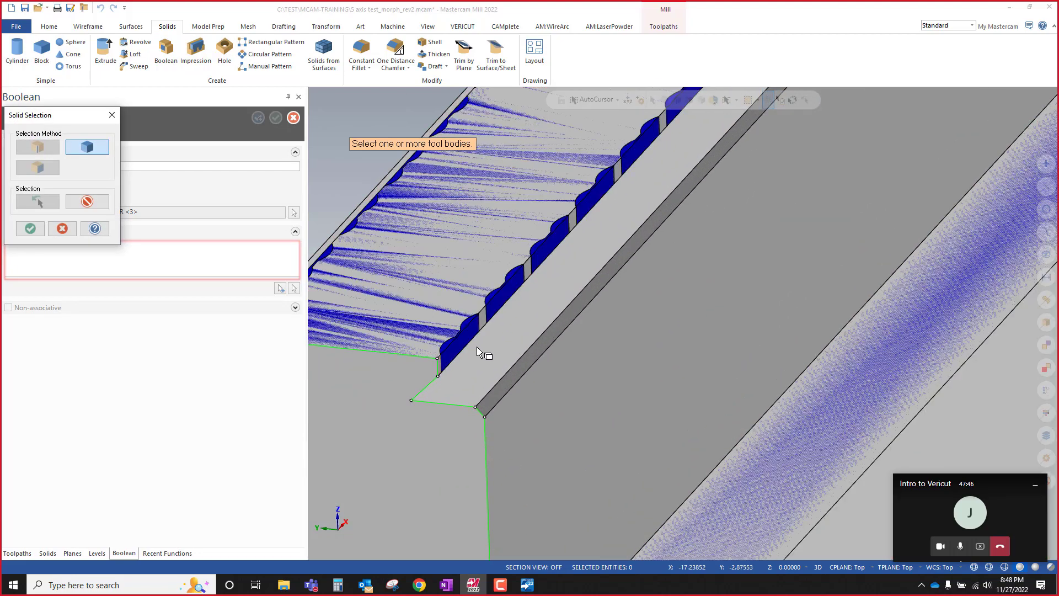
left_click(444, 346)
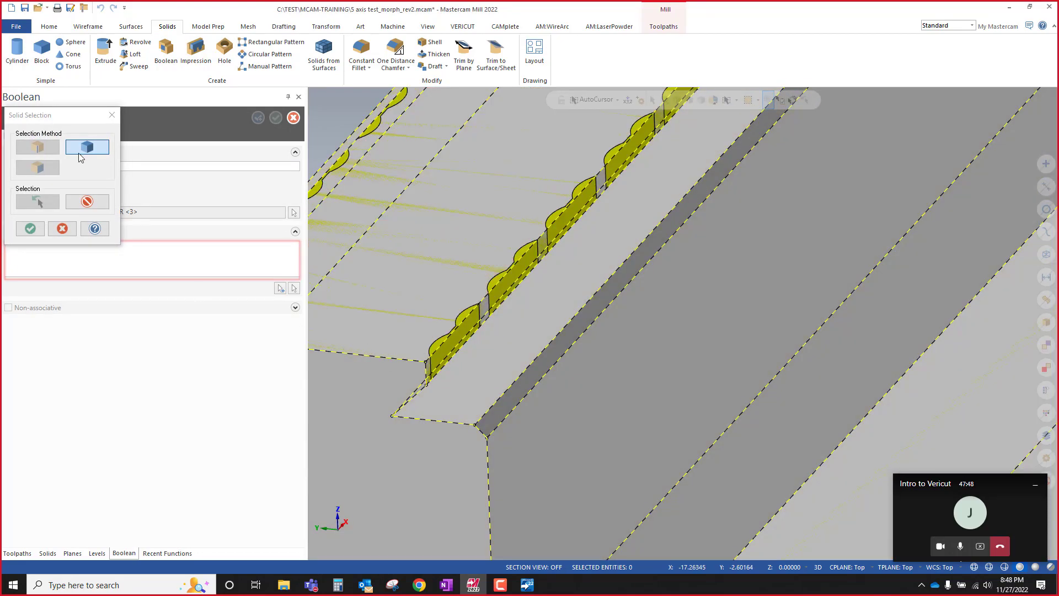
left_click(32, 229)
scroll(458, 292, "down", 4)
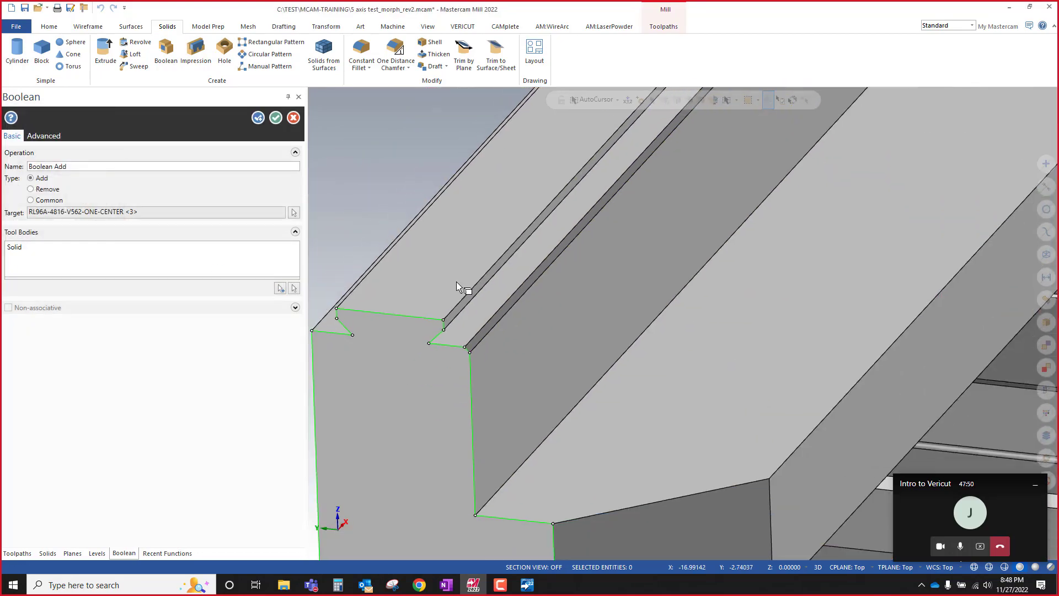
scroll(428, 309, "down", 3)
mouse_move(430, 324)
middle_mouse_down()
mouse_move(424, 301)
mouse_move(407, 302)
mouse_move(498, 295)
mouse_move(449, 295)
middle_mouse_up()
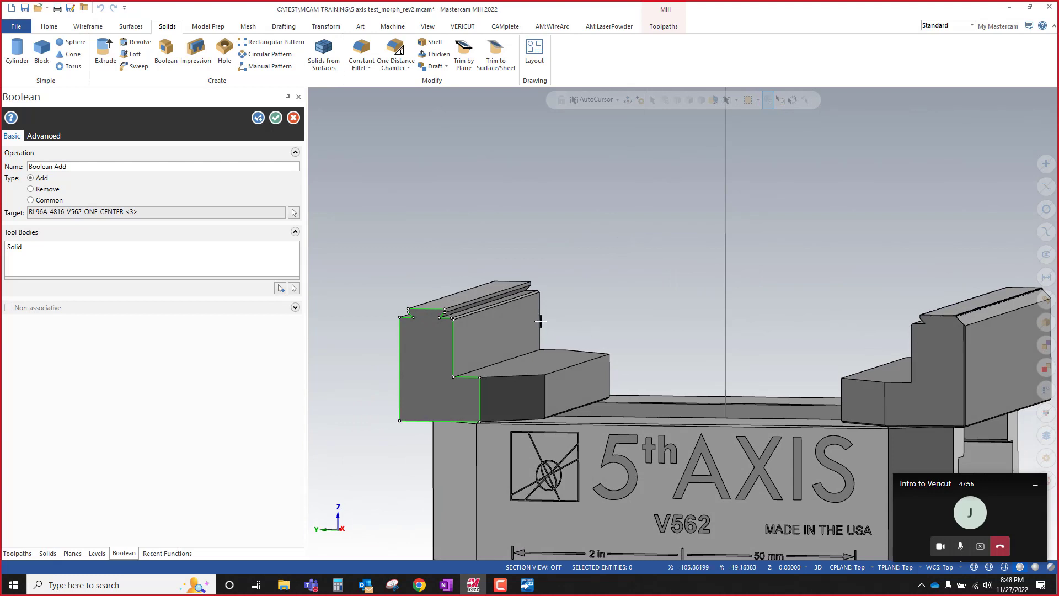
scroll(406, 267, "down", 1)
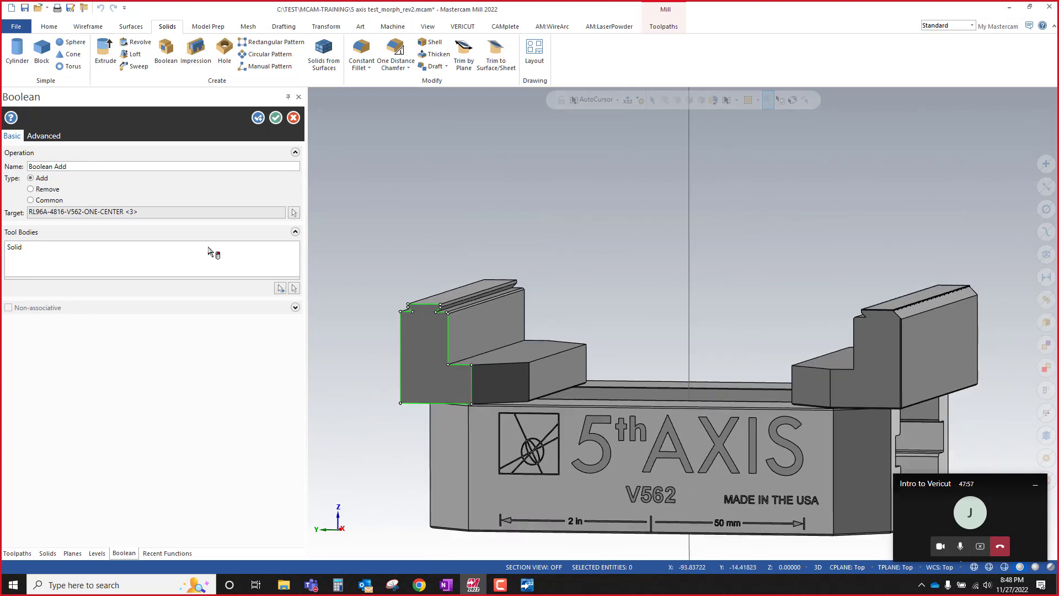
left_click(275, 118)
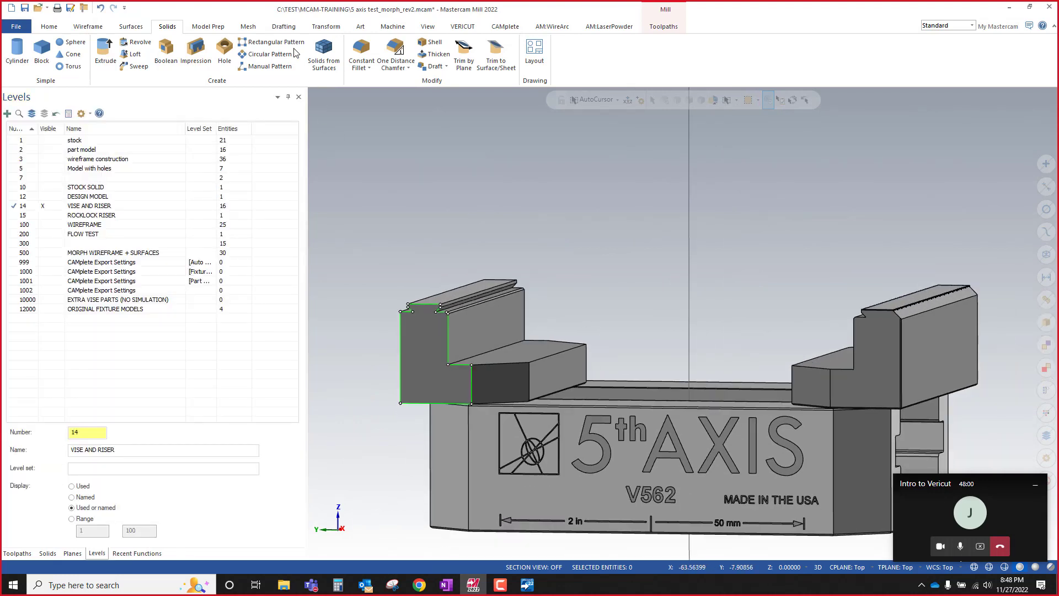
Step: Remove the merged jaw's solid history and delete the leftover curves on its end face
left_click(203, 27)
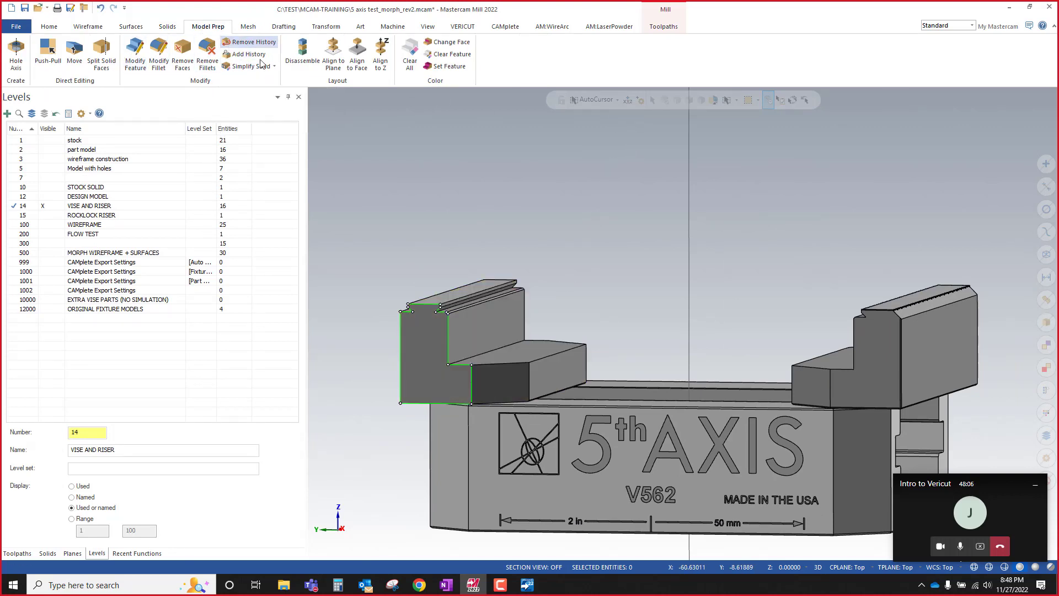
left_click(253, 42)
scroll(800, 375, "down", 3)
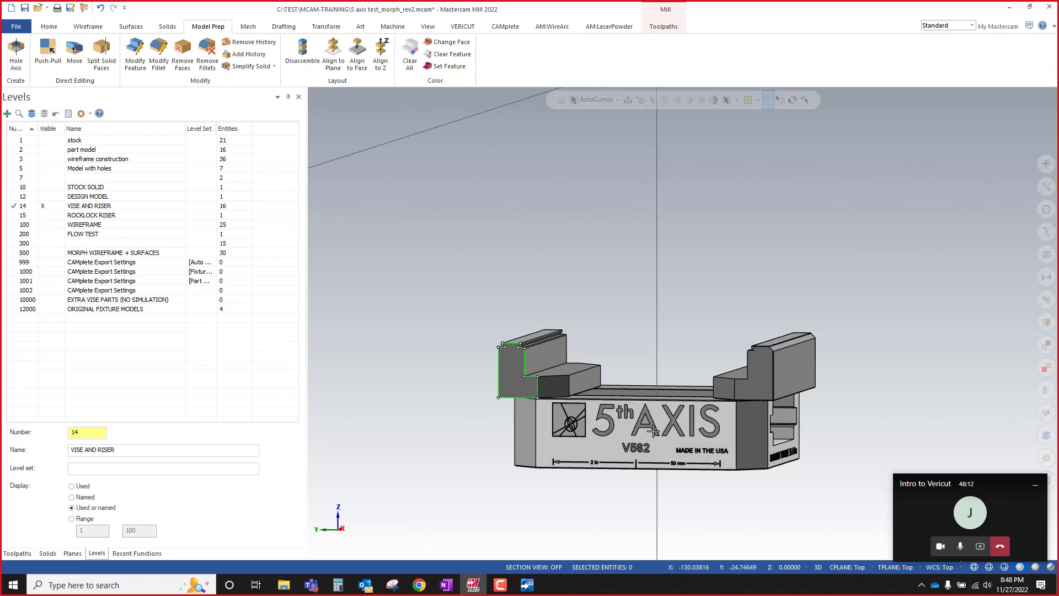
middle_click_drag(691, 434, 635, 452)
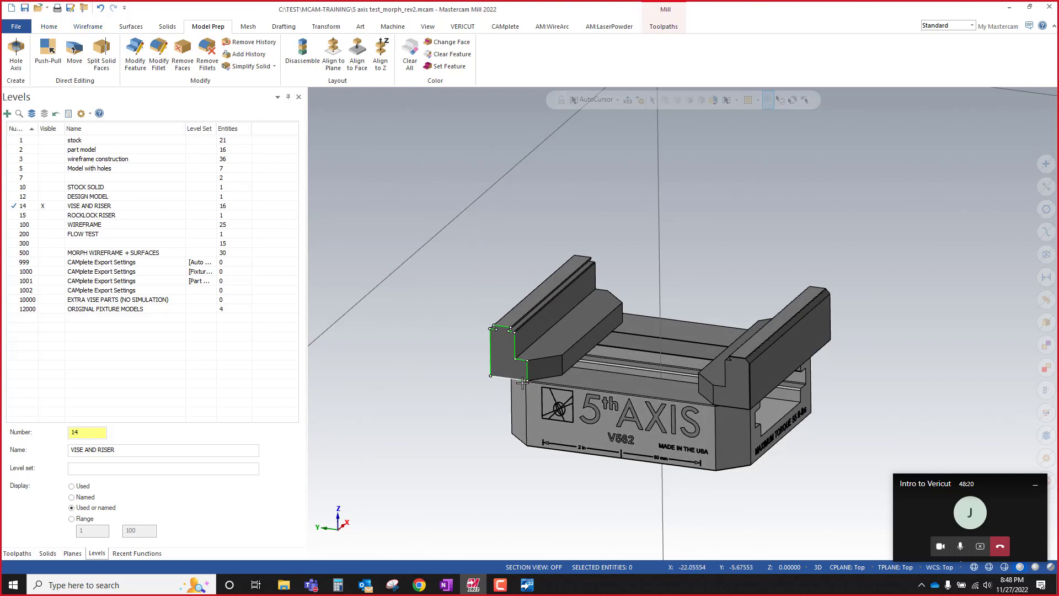
key("Delete")
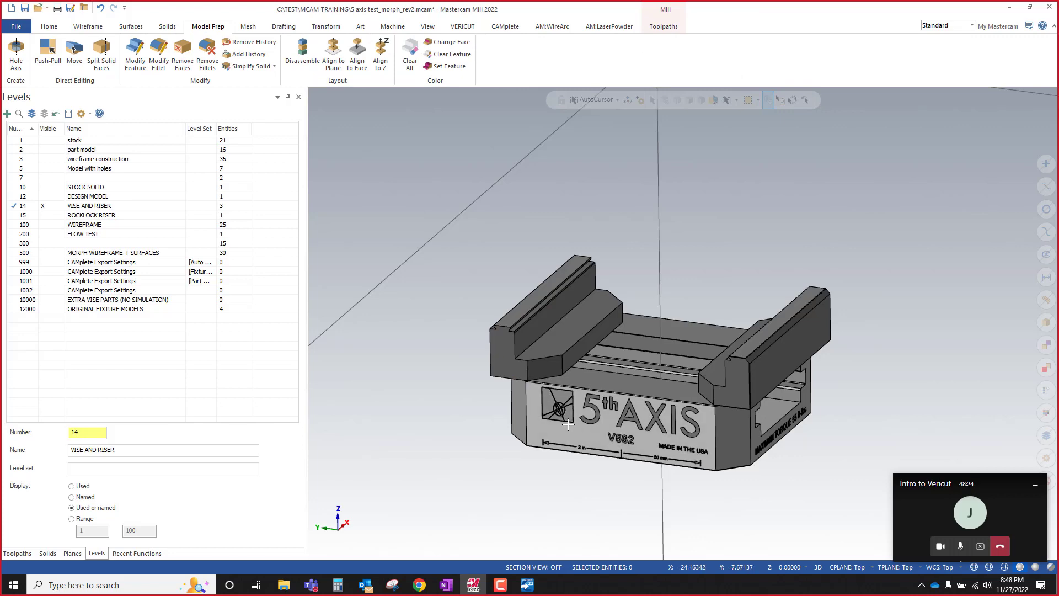
Step: Isolate the engraved vise base by hiding both jaws
mouse_move(566, 437)
middle_mouse_down()
mouse_move(550, 443)
mouse_move(604, 381)
middle_mouse_up()
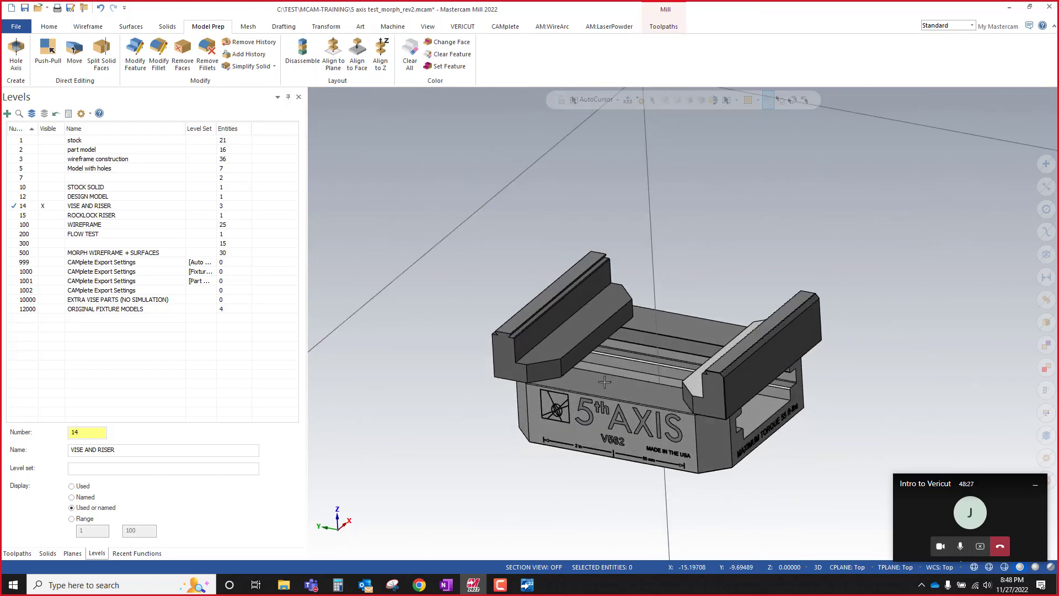
left_click(635, 404)
key("Escape")
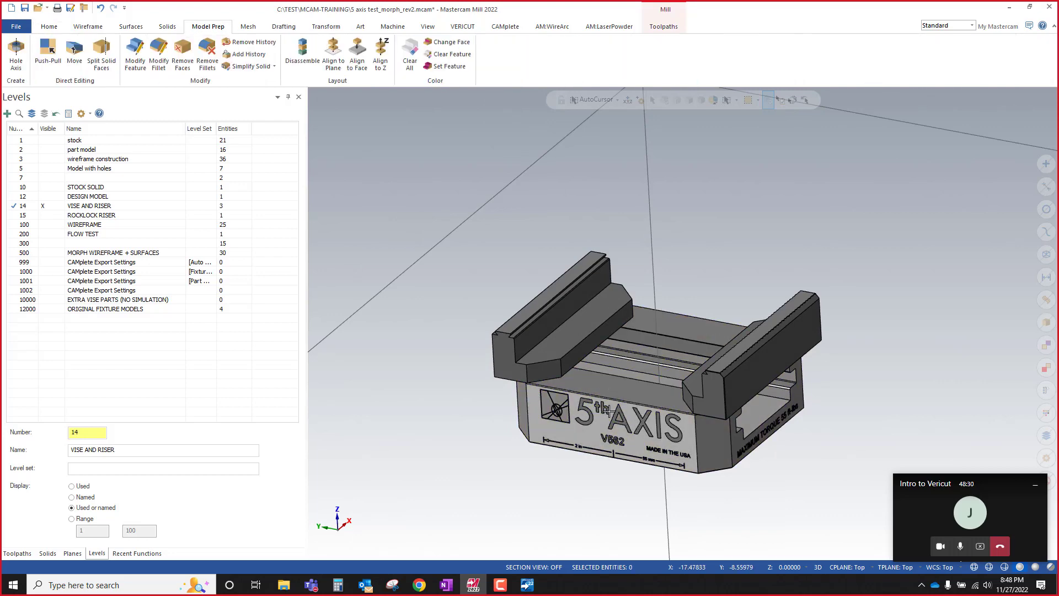
mouse_move(608, 411)
middle_mouse_down()
mouse_move(727, 381)
mouse_move(632, 401)
middle_mouse_up()
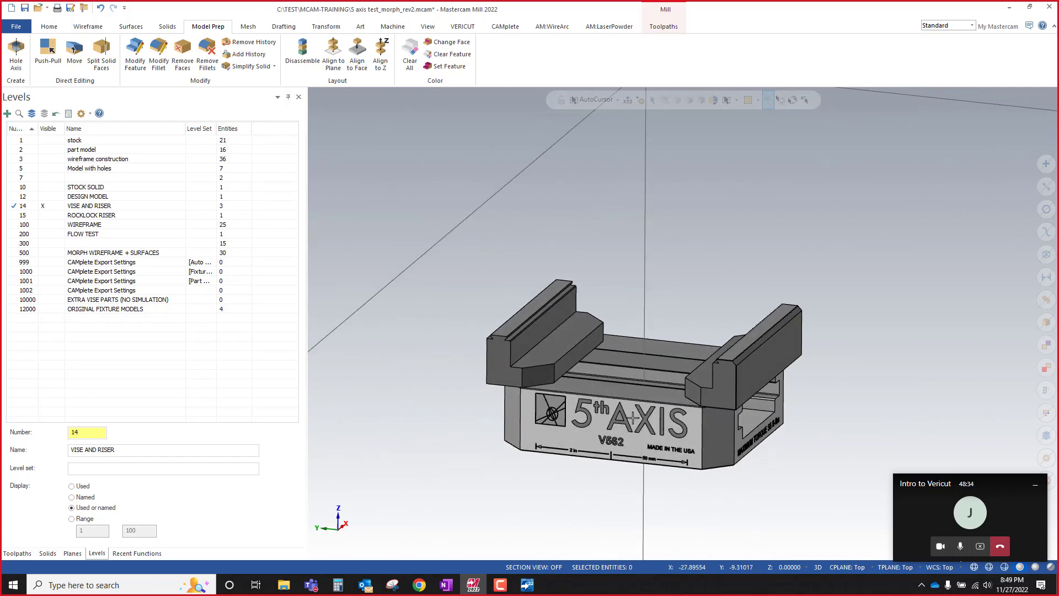
left_click(634, 425)
key("alt+e")
scroll(683, 405, "up", 4)
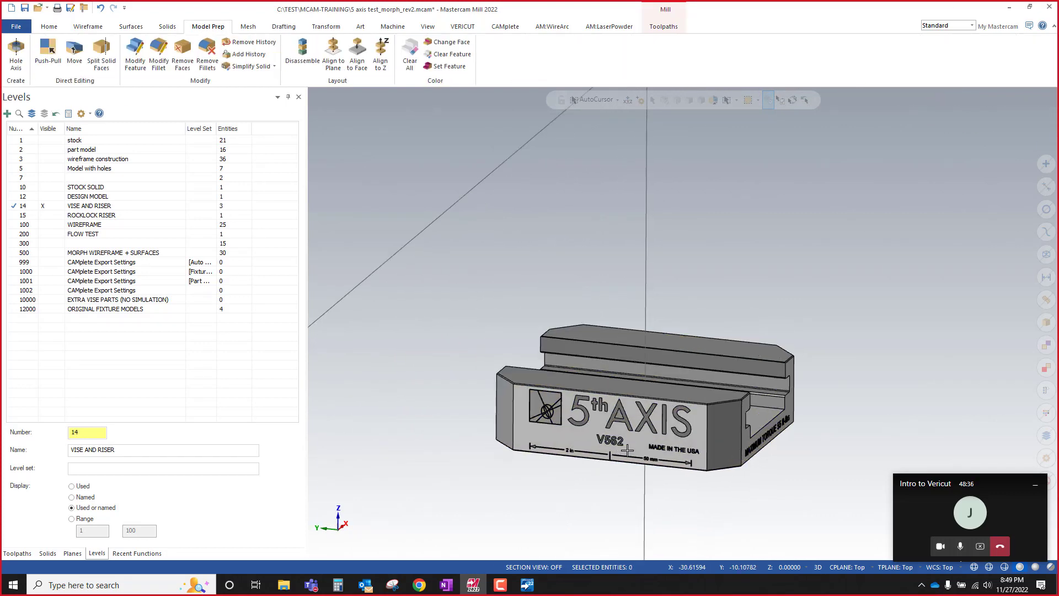
Step: Remove the narrow chamfers around the top face of the base's front rail with Modify Feature
mouse_move(730, 380)
middle_mouse_down()
mouse_move(664, 451)
mouse_move(666, 467)
middle_mouse_up()
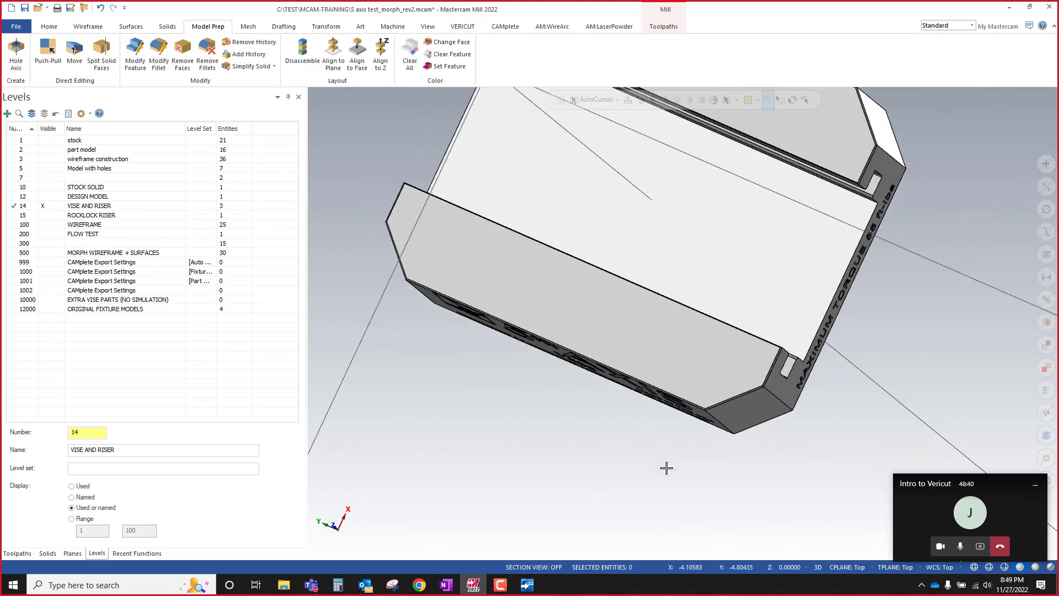
middle_click_drag(630, 436, 664, 408)
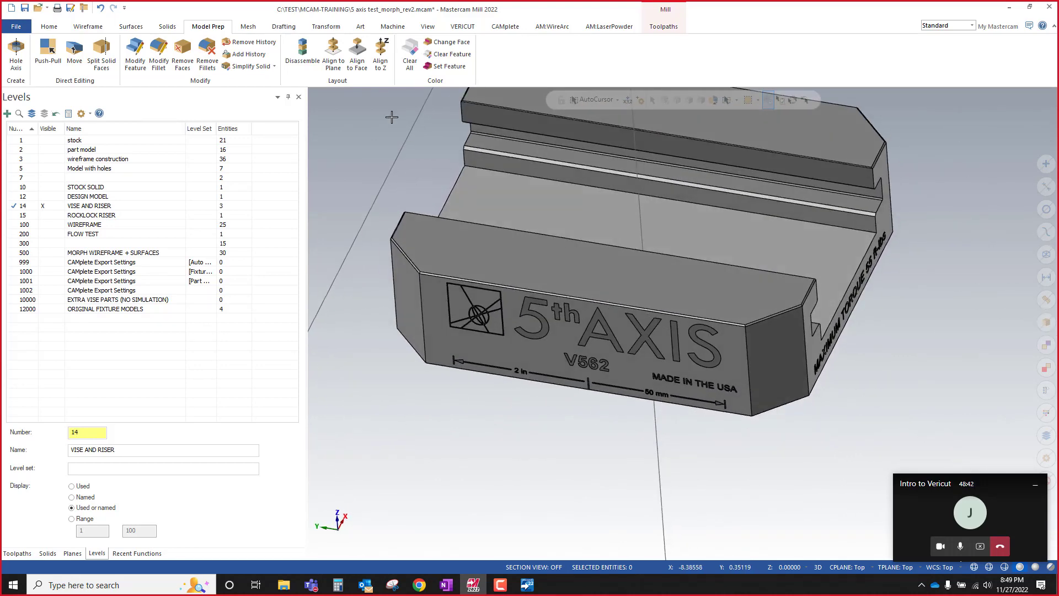
left_click(133, 53)
scroll(453, 267, "up", 5)
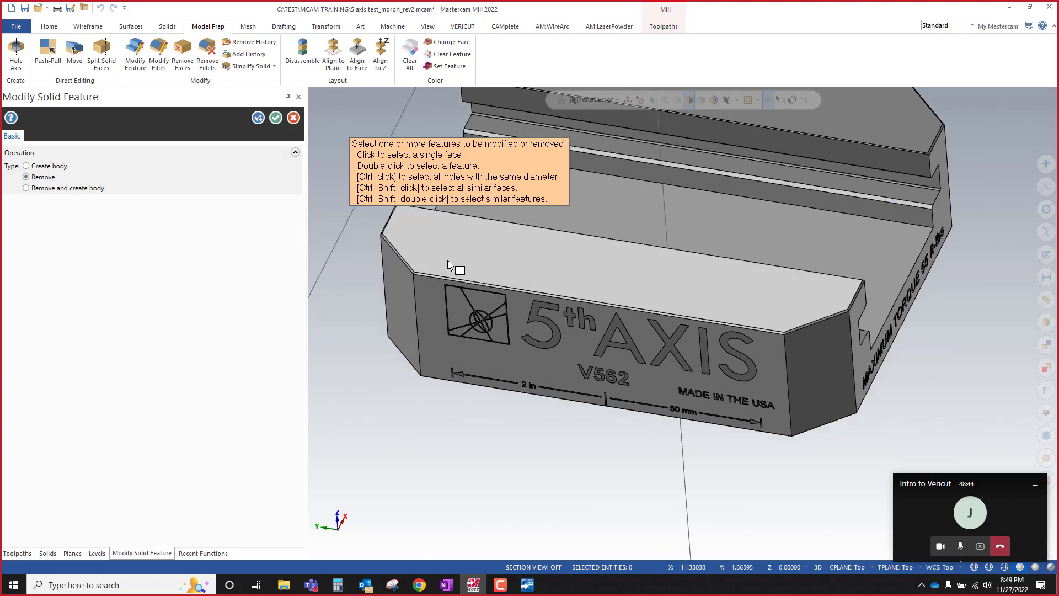
scroll(388, 314, "down", 5)
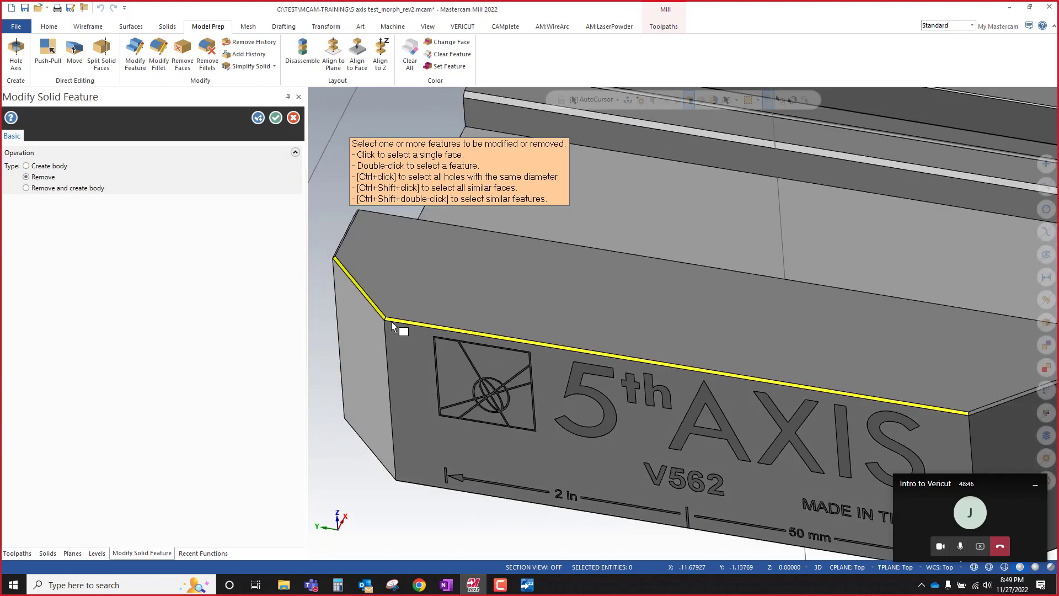
scroll(910, 377, "up", 4)
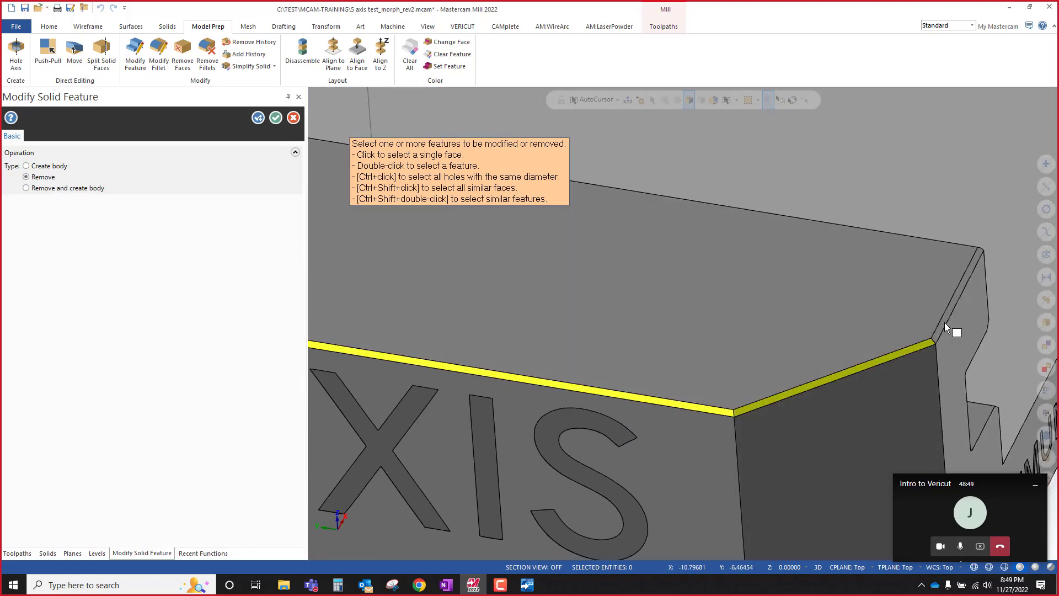
middle_click_drag(912, 269, 960, 221)
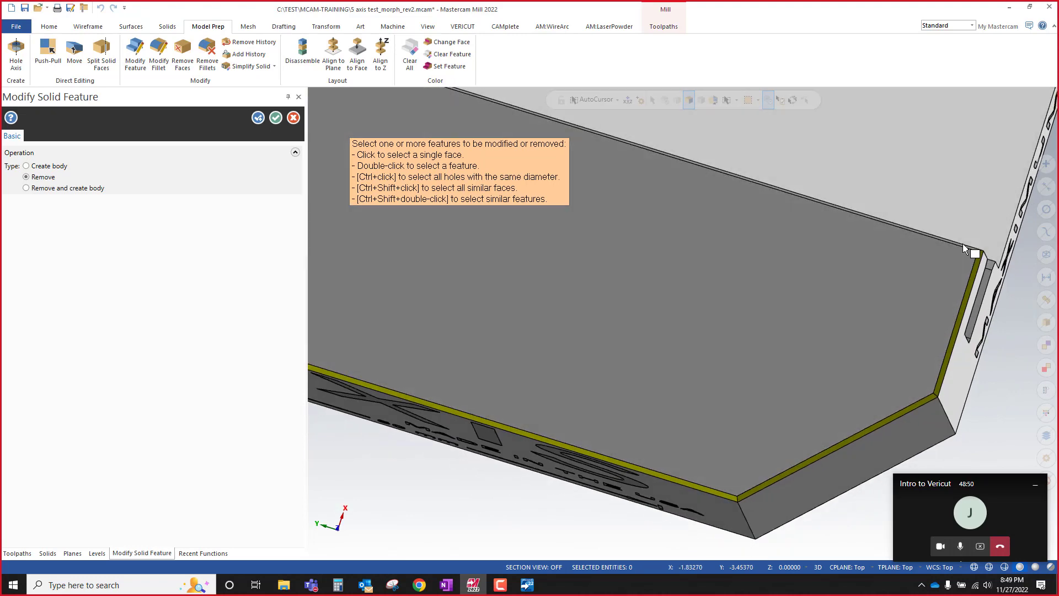
scroll(960, 335, "down", 5)
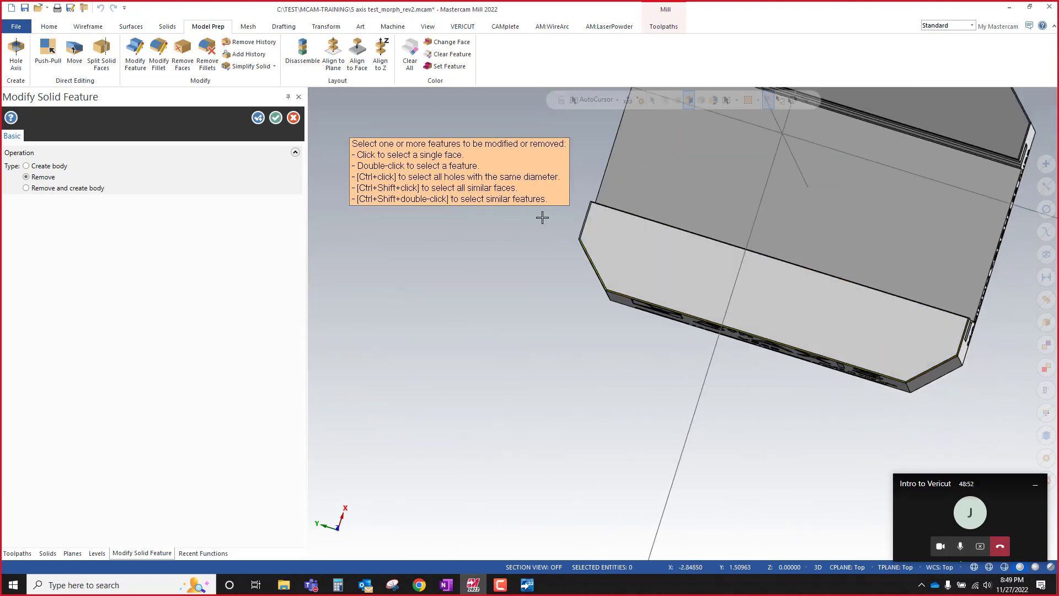
scroll(592, 203, "up", 6)
scroll(617, 204, "up", 1)
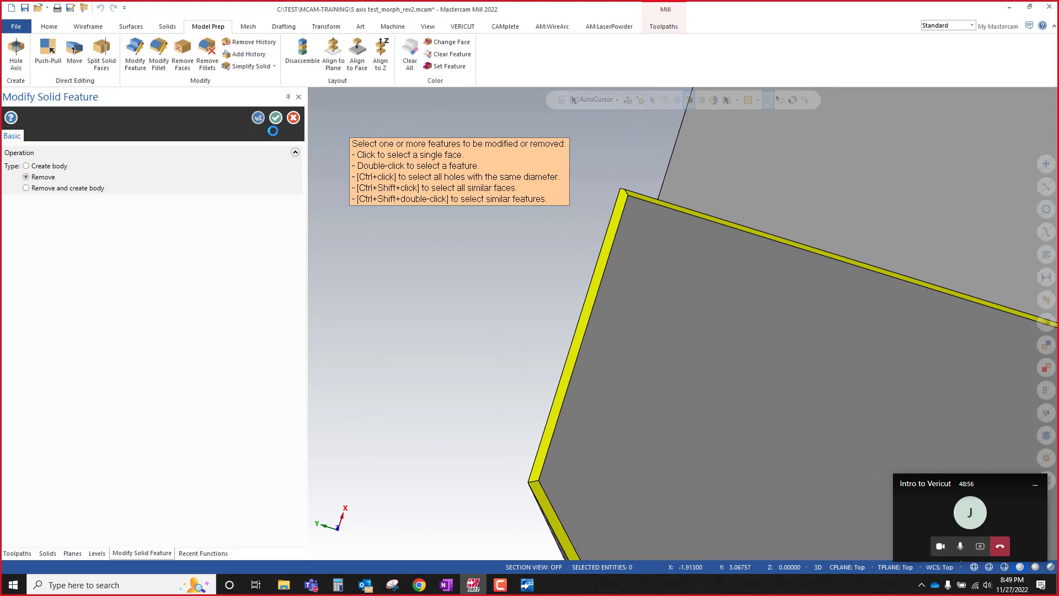
Step: Remove the narrow chamfers around the top face of the base's opposite rail with Modify Feature
scroll(605, 243, "down", 4)
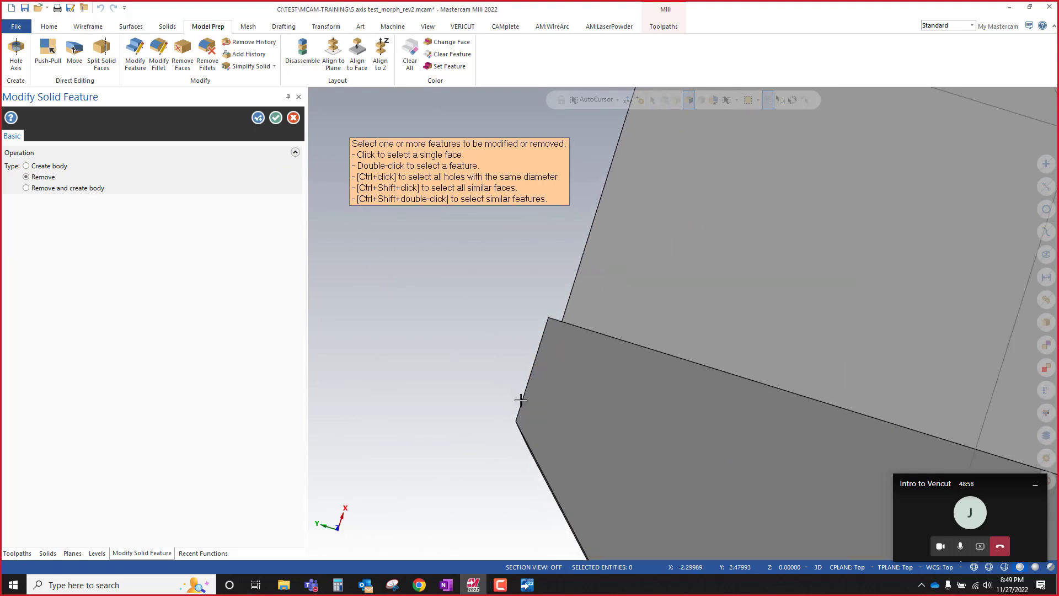
scroll(591, 203, "up", 5)
scroll(598, 203, "up", 3)
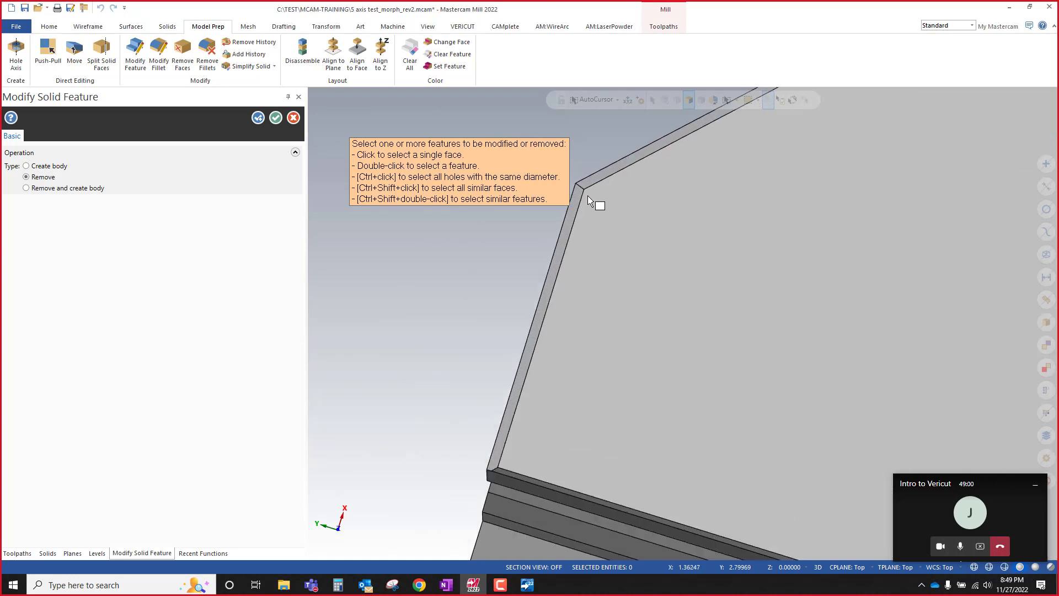
left_click(585, 184)
scroll(472, 371, "down", 5)
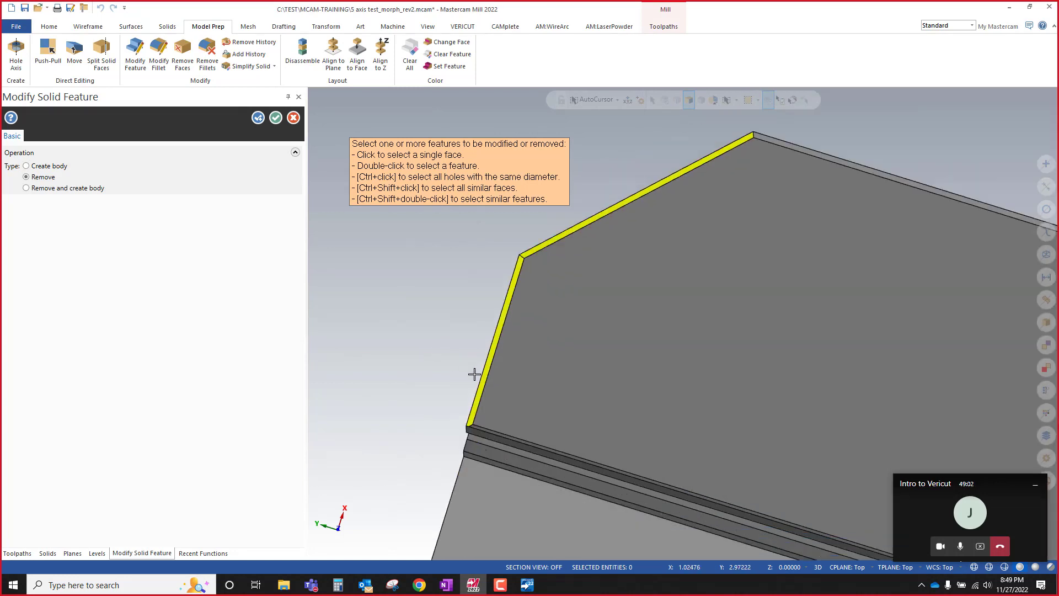
scroll(730, 170, "up", 5)
left_click(716, 181)
scroll(500, 204, "down", 1)
scroll(499, 204, "down", 2)
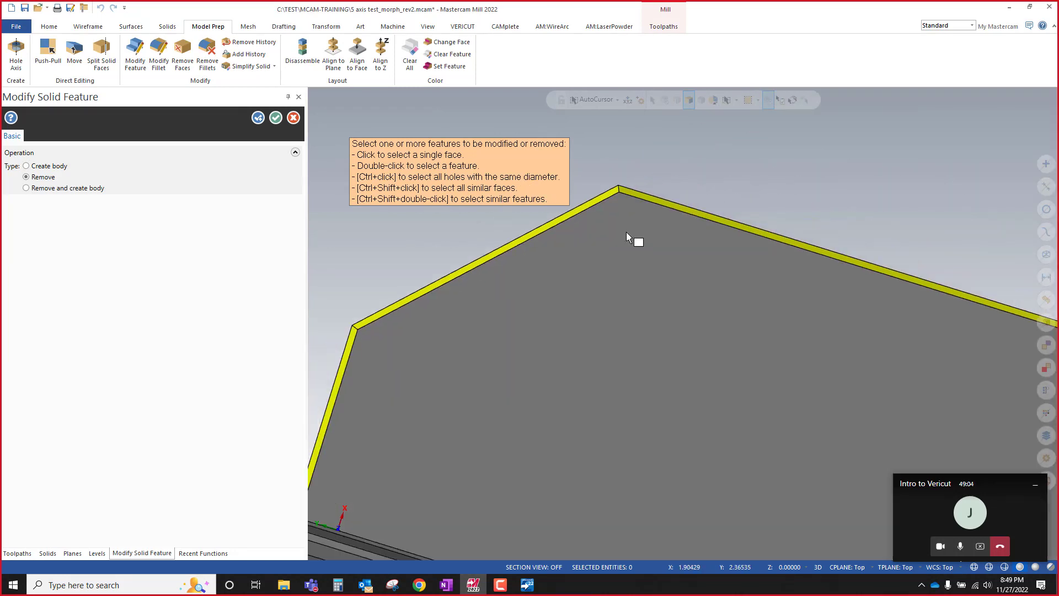
middle_click_drag(629, 237, 711, 257)
scroll(846, 288, "up", 5)
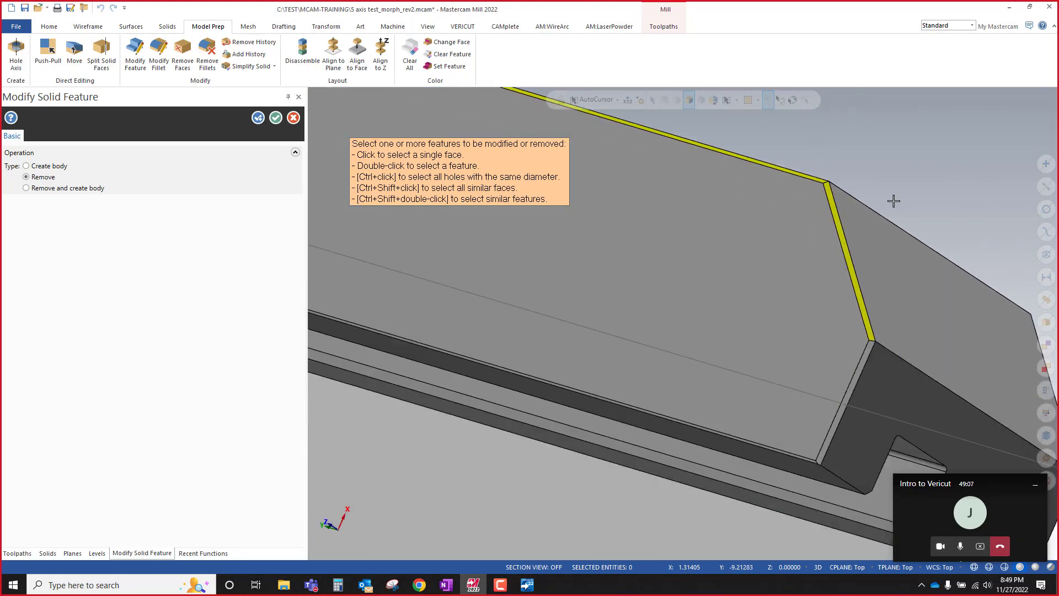
middle_click_drag(893, 201, 841, 326)
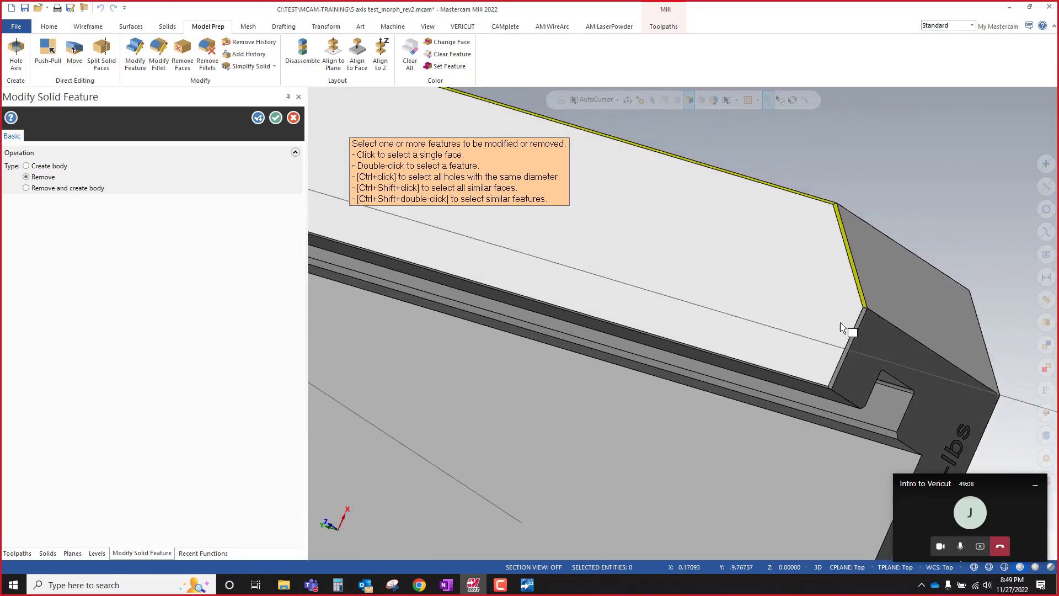
left_click(856, 326)
scroll(813, 393, "up", 5)
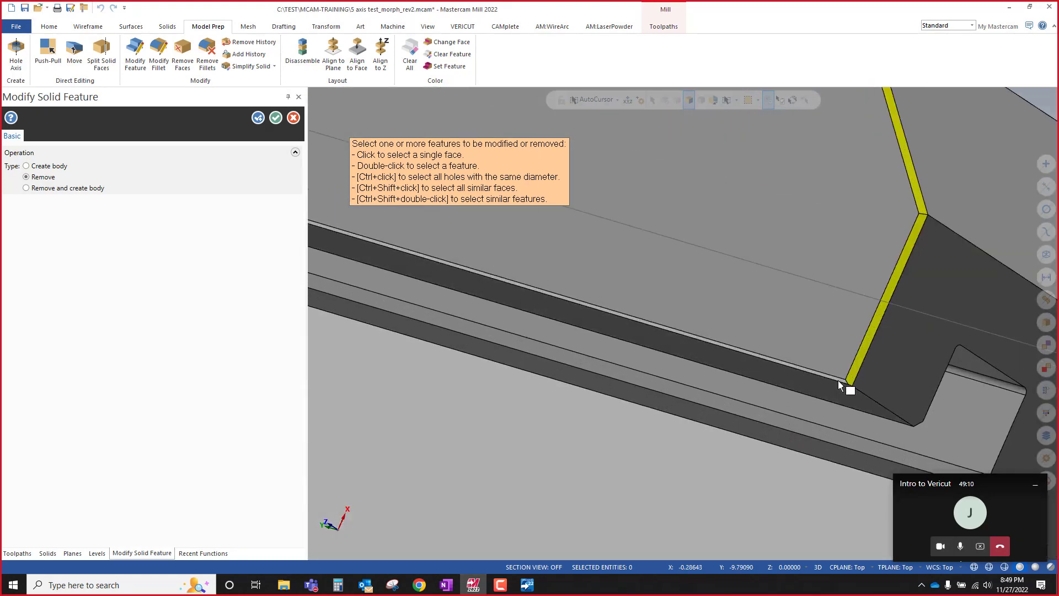
middle_click_drag(840, 378, 662, 322)
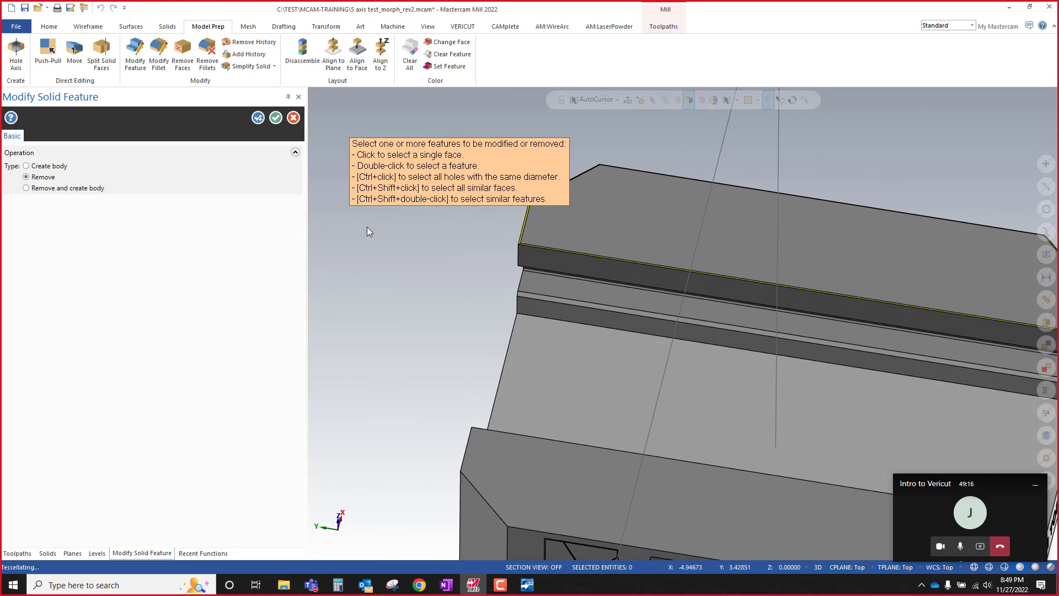
Step: Remove the small corner fillets running along the slot inside the vise base with Modify Feature
mouse_move(552, 327)
middle_mouse_down()
mouse_move(523, 281)
mouse_move(486, 278)
middle_mouse_up()
scroll(991, 260, "up", 6)
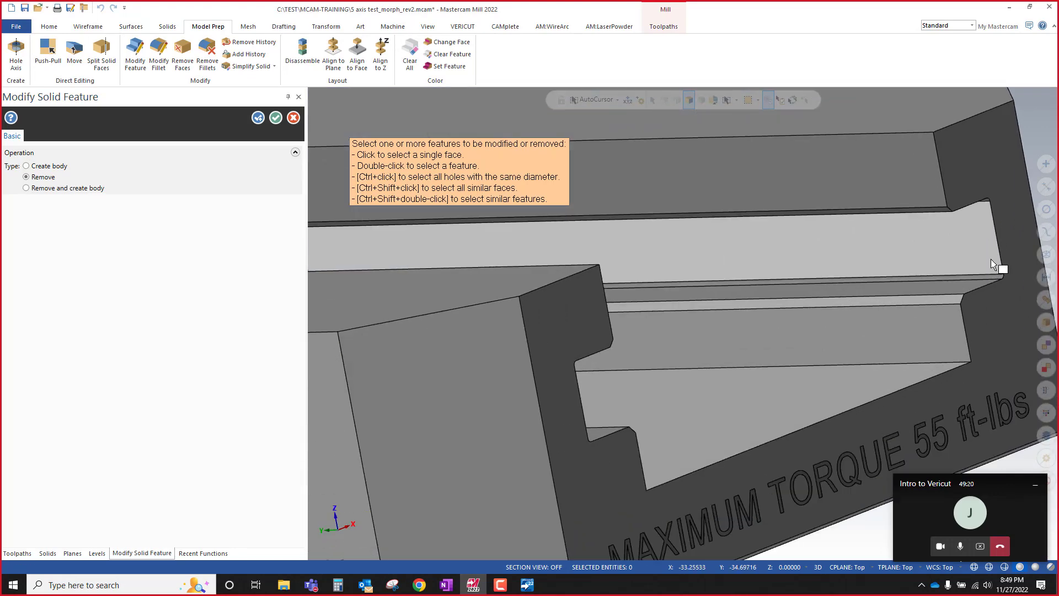
scroll(943, 348, "down", 5)
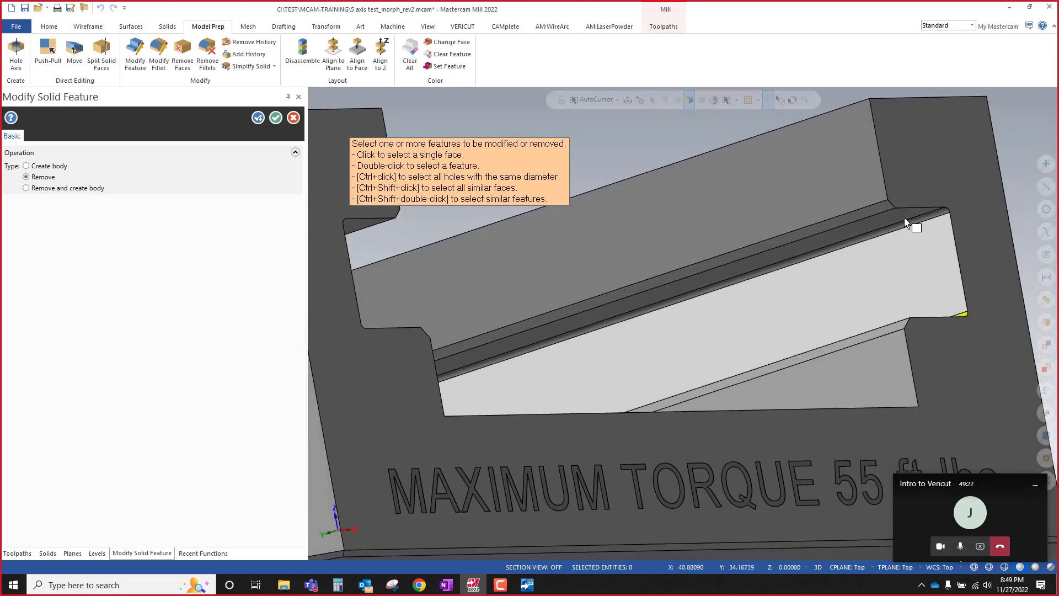
scroll(879, 253, "down", 5)
middle_click_drag(832, 276, 676, 300)
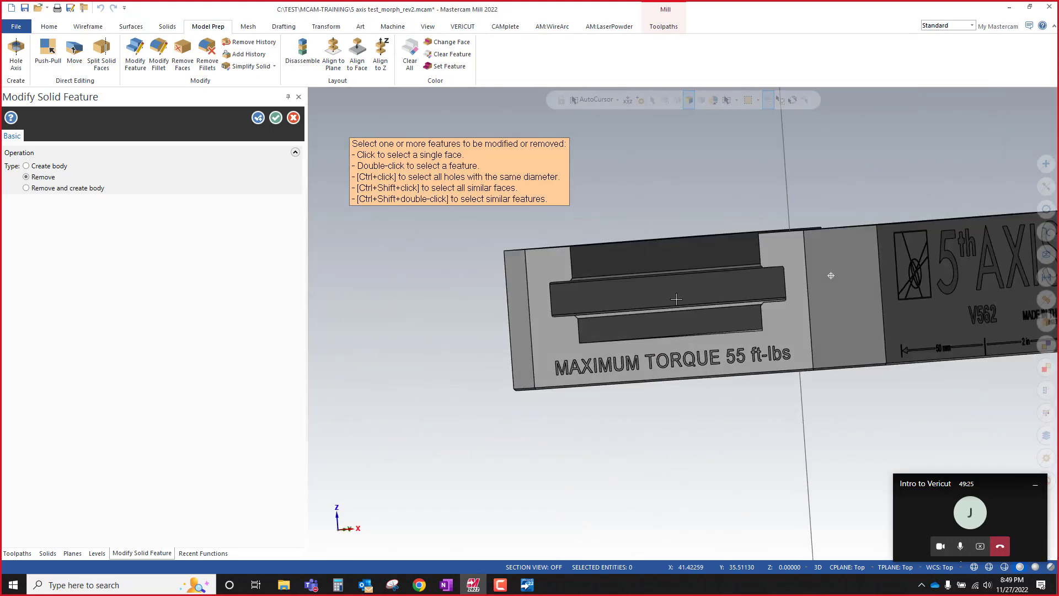
scroll(548, 310, "up", 5)
middle_click_drag(596, 278, 644, 284)
left_click(641, 334)
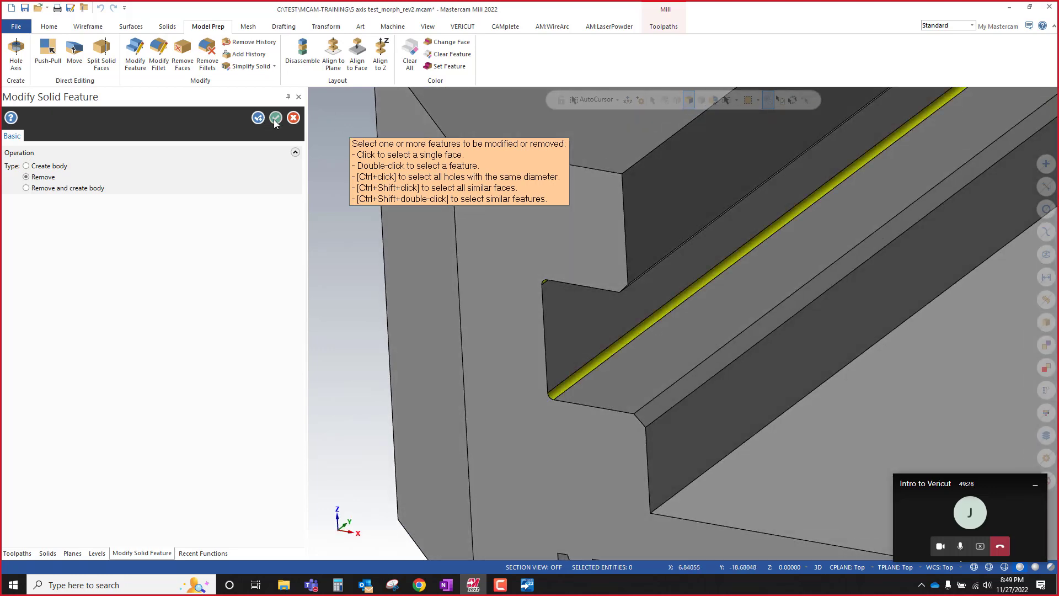
key("Escape")
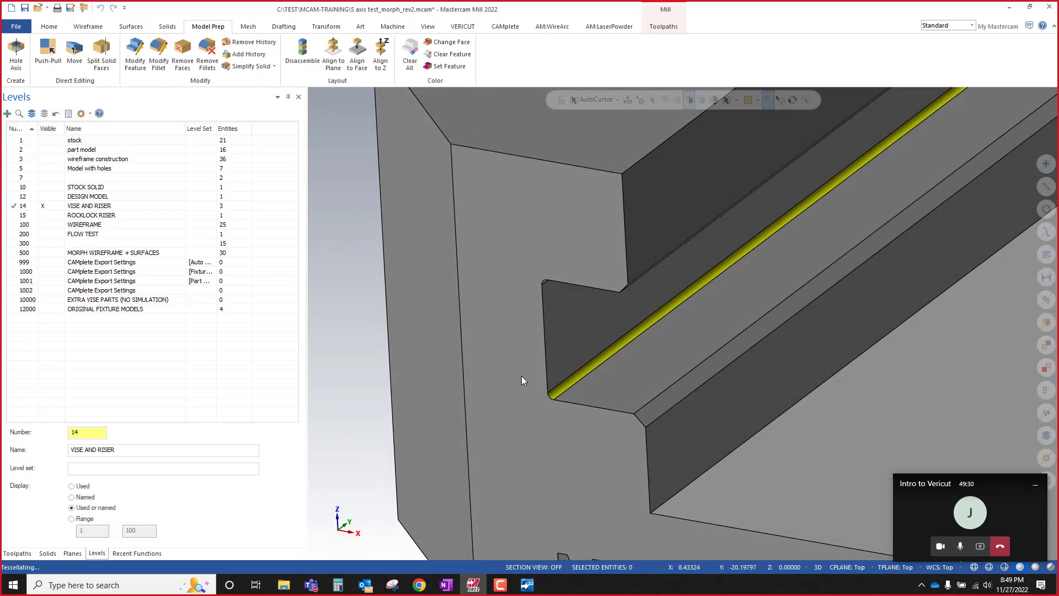
Step: Bring the hidden jaws back on screen together with the engraved vise base
scroll(490, 334, "down", 5)
middle_click_drag(492, 336, 494, 337)
key("alt+e")
middle_click_drag(548, 360, 386, 338)
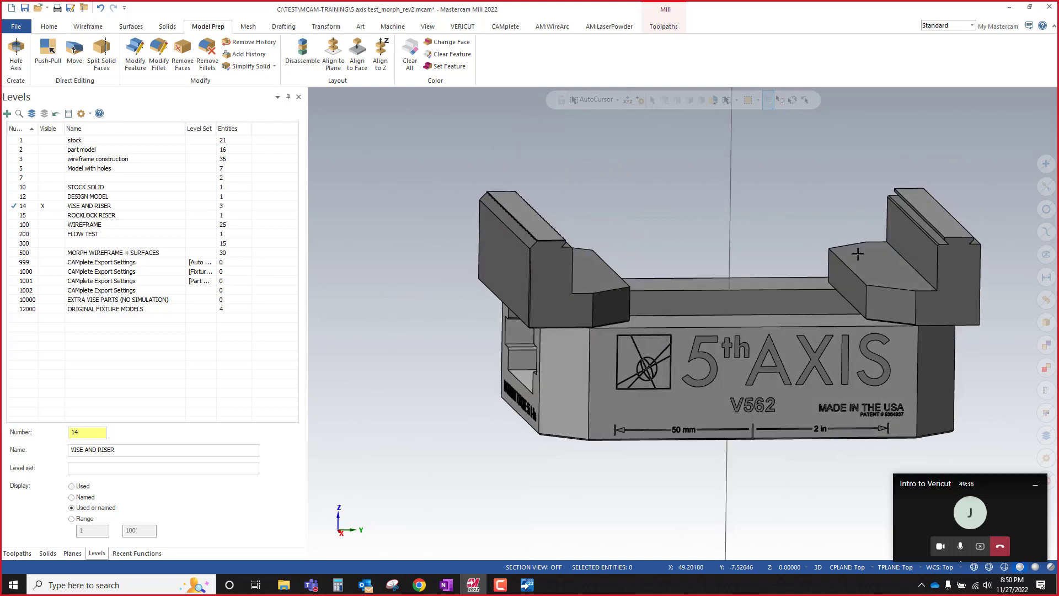
scroll(534, 229, "up", 4)
mouse_move(575, 350)
middle_mouse_down()
mouse_move(558, 334)
mouse_move(543, 335)
mouse_move(573, 357)
mouse_move(530, 349)
mouse_move(527, 277)
middle_mouse_up()
scroll(603, 300, "down", 5)
scroll(827, 323, "up", 4)
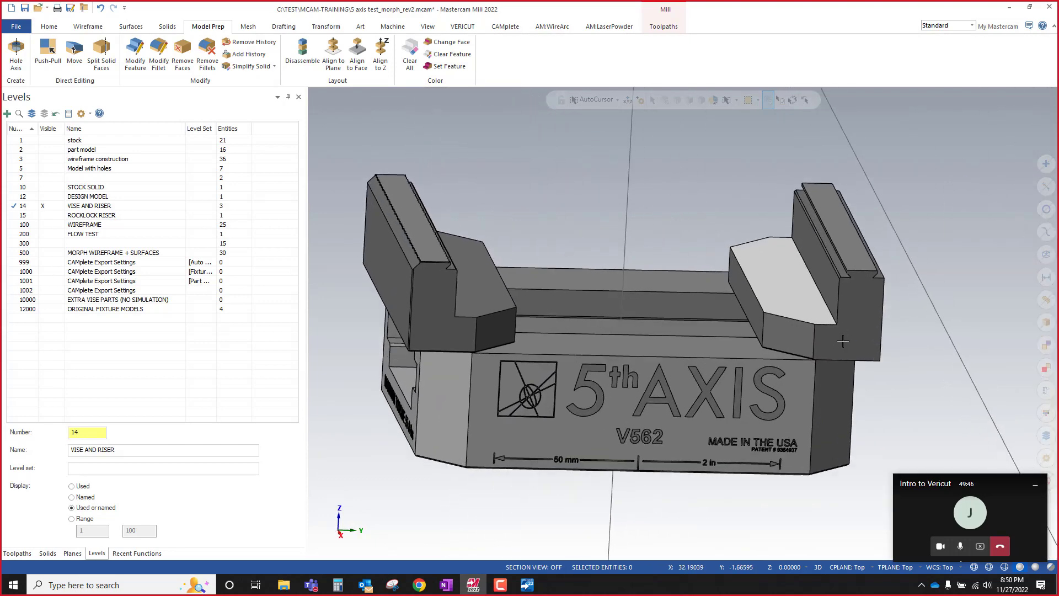
mouse_move(827, 324)
middle_mouse_down()
mouse_move(820, 300)
mouse_move(818, 320)
middle_mouse_up()
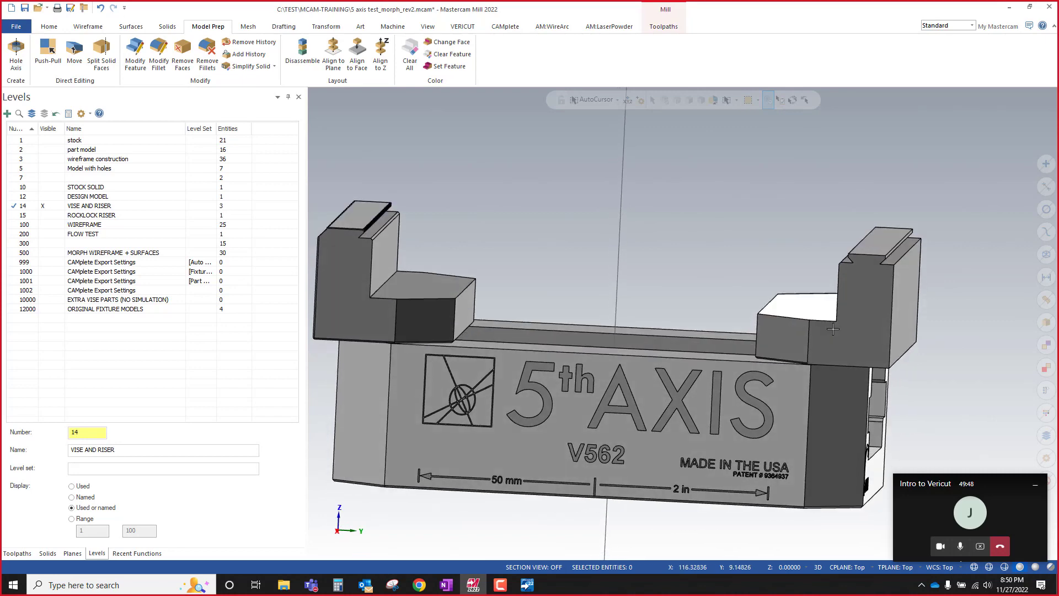
Step: Isolate the two jaws by hiding the engraved vise base
left_click(822, 331)
left_click(396, 321)
key("alt+e")
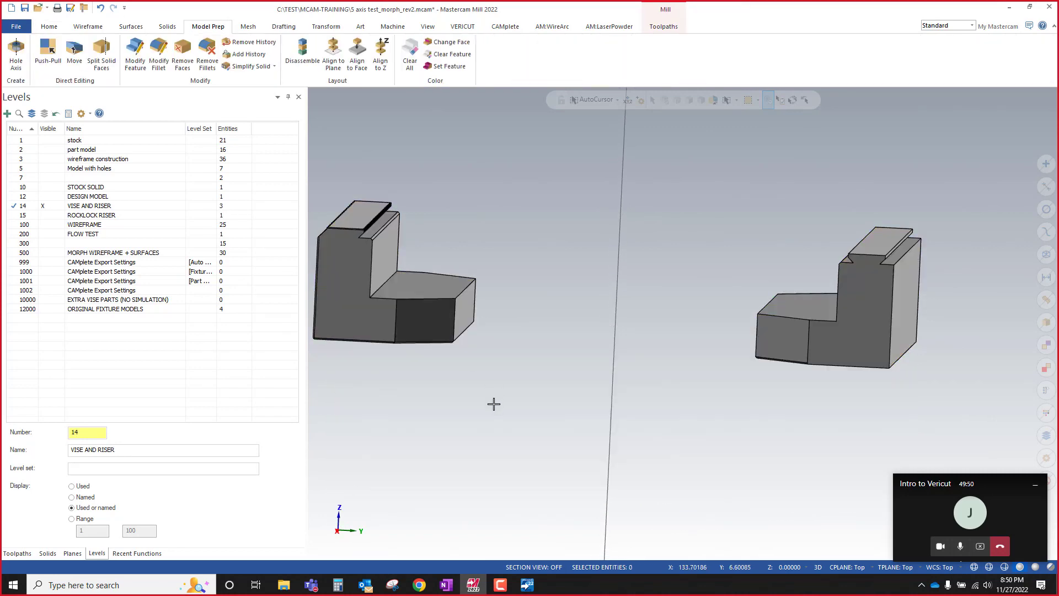
Step: Remove the narrow chamfers around the underside face of the first jaw with Modify Feature
middle_click_drag(494, 405, 529, 185)
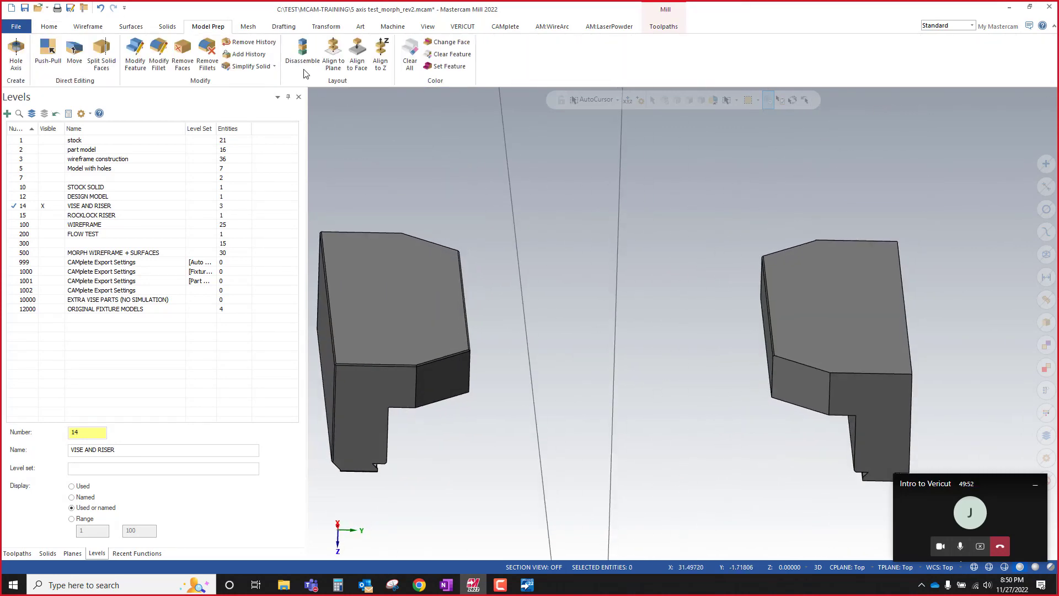
left_click(134, 55)
scroll(353, 326, "up", 3)
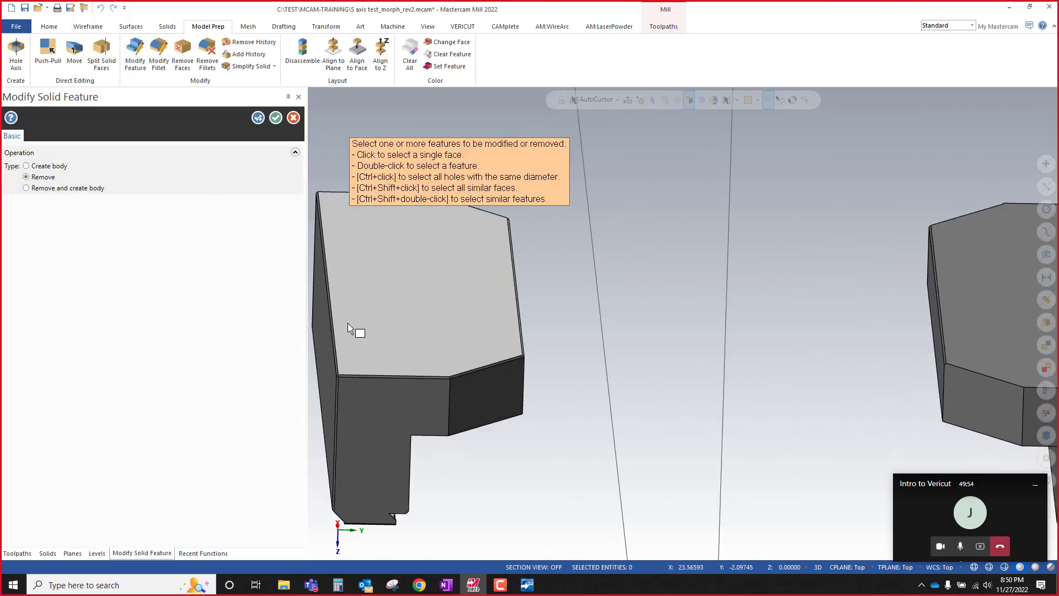
scroll(425, 424, "up", 4)
left_click(427, 422)
left_click(570, 417)
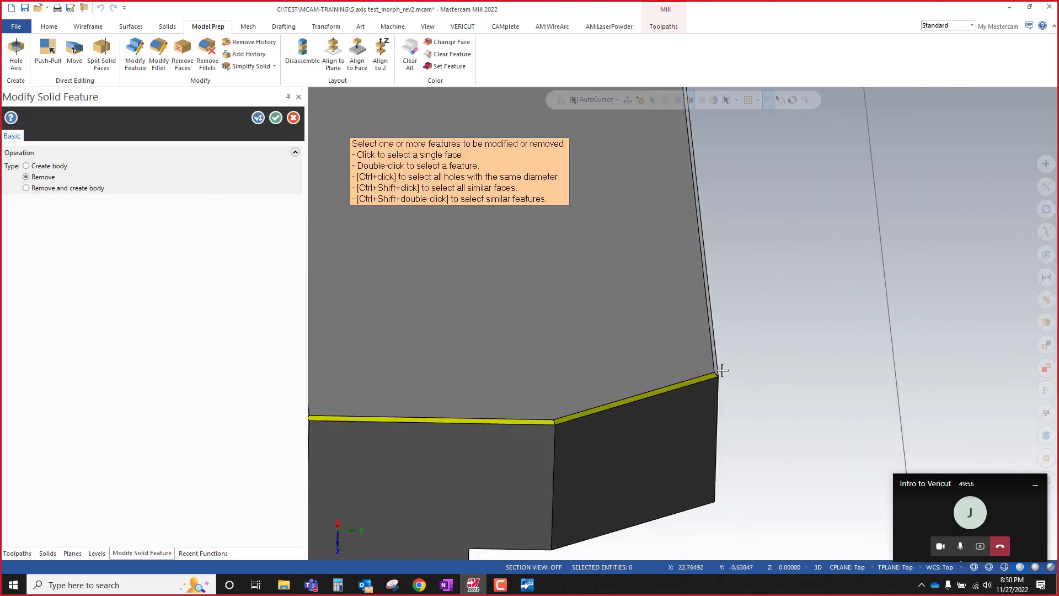
left_click(715, 365)
scroll(820, 405, "down", 4)
scroll(610, 400, "up", 3)
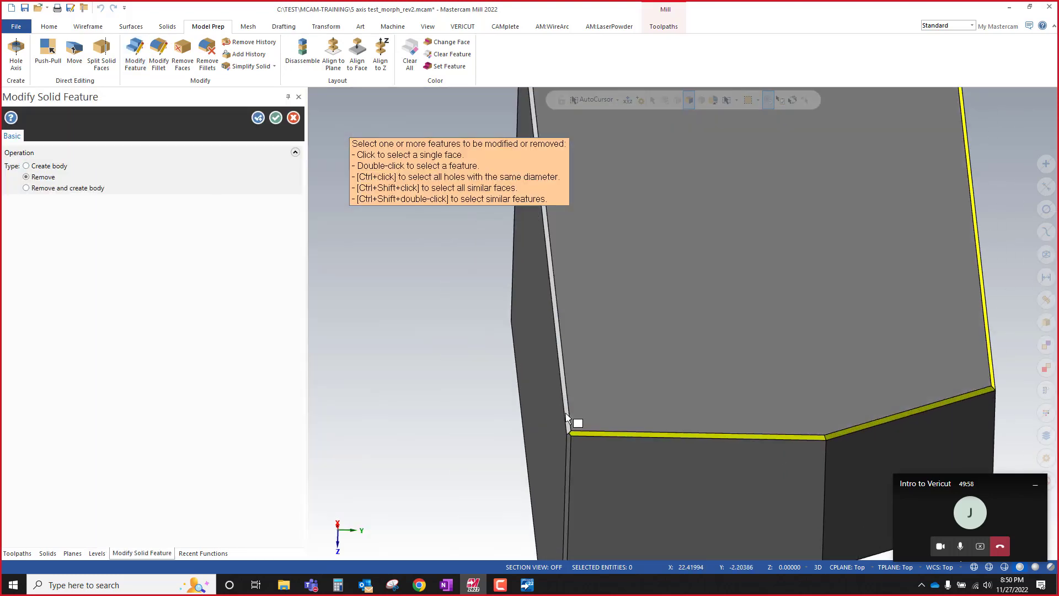
left_click(566, 414)
scroll(659, 276, "down", 4)
scroll(647, 319, "up", 4)
middle_click_drag(647, 319, 753, 175)
left_click(776, 178)
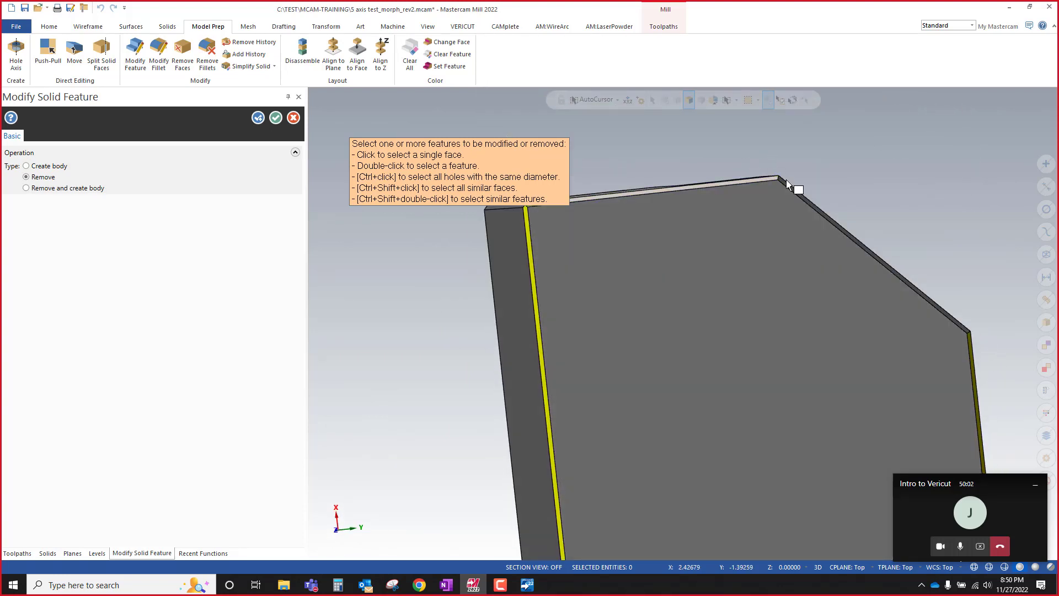
left_click(784, 180)
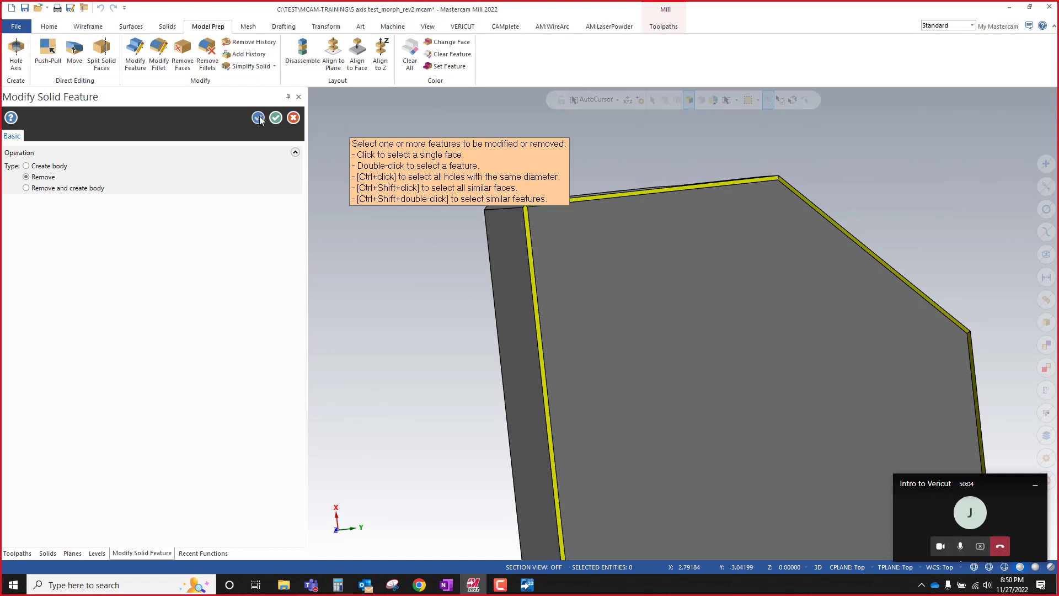
Step: Remove the narrow chamfers around the underside face of the opposite jaw with Modify Feature
scroll(518, 274, "down", 6)
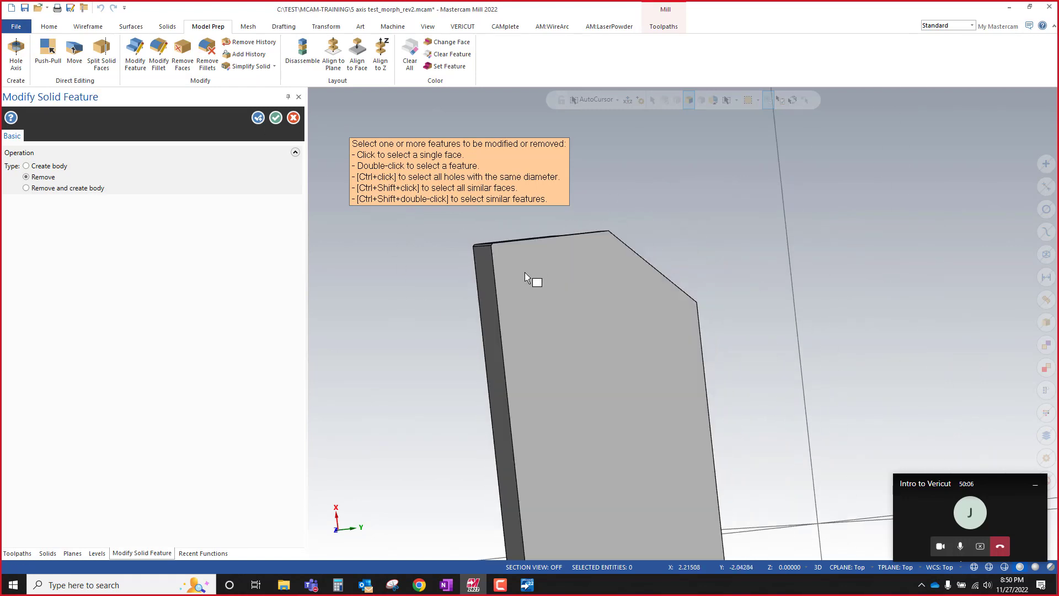
mouse_move(742, 335)
middle_mouse_down()
mouse_move(757, 357)
mouse_move(706, 287)
mouse_move(669, 265)
mouse_move(725, 269)
middle_mouse_up()
scroll(864, 316, "up", 8)
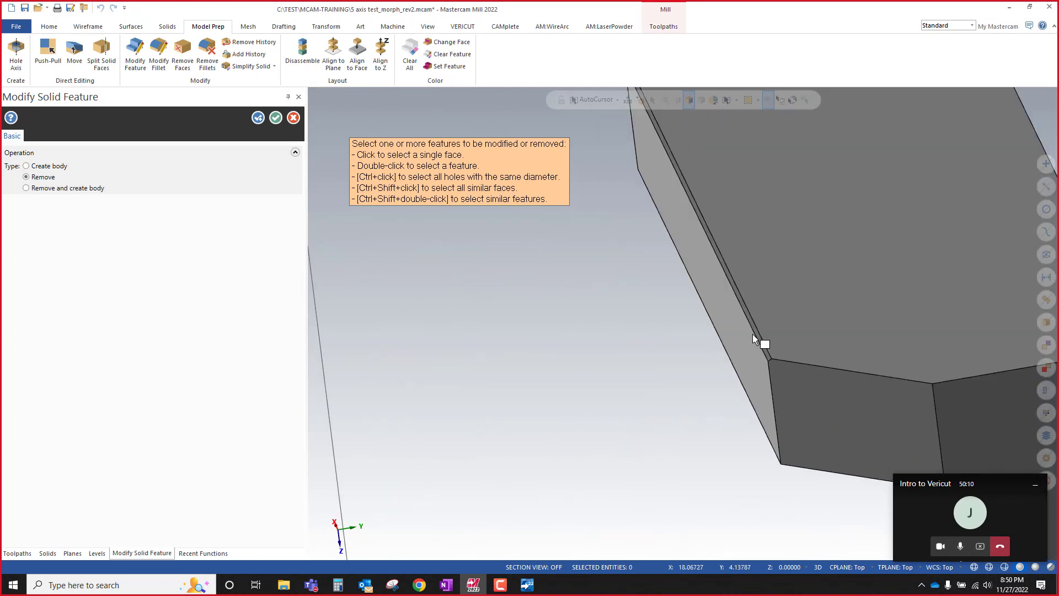
middle_click_drag(753, 339, 734, 230)
left_click(711, 235)
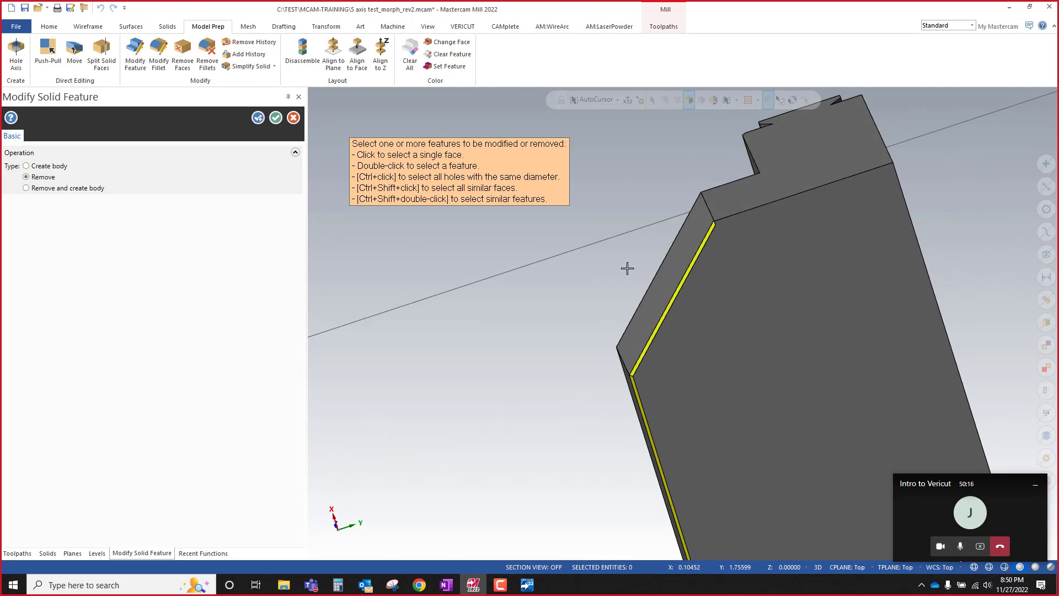
middle_click_drag(627, 266, 849, 120)
scroll(786, 127, "up", 8)
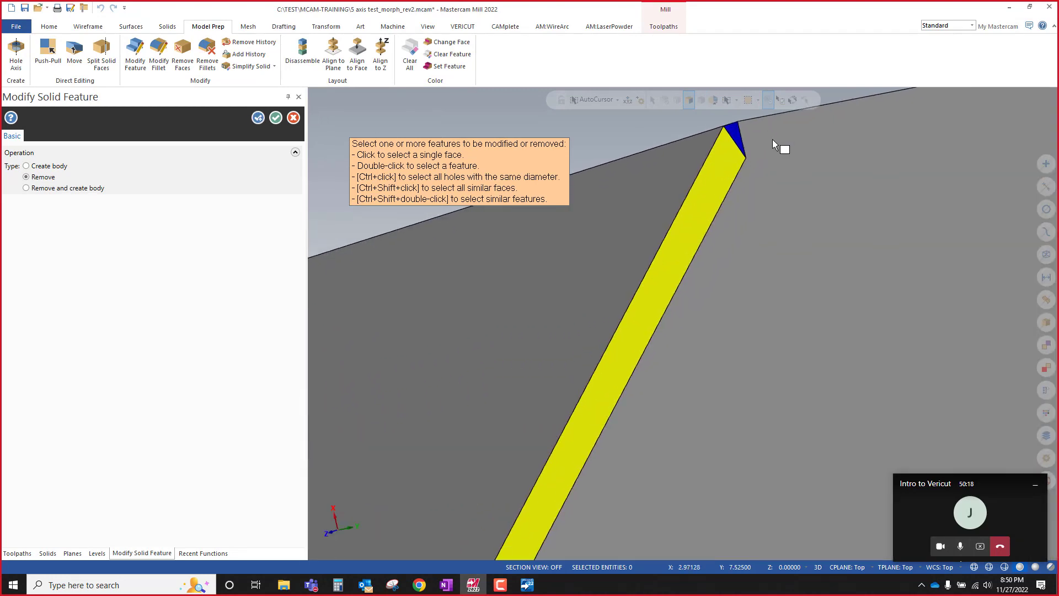
scroll(727, 147, "down", 6)
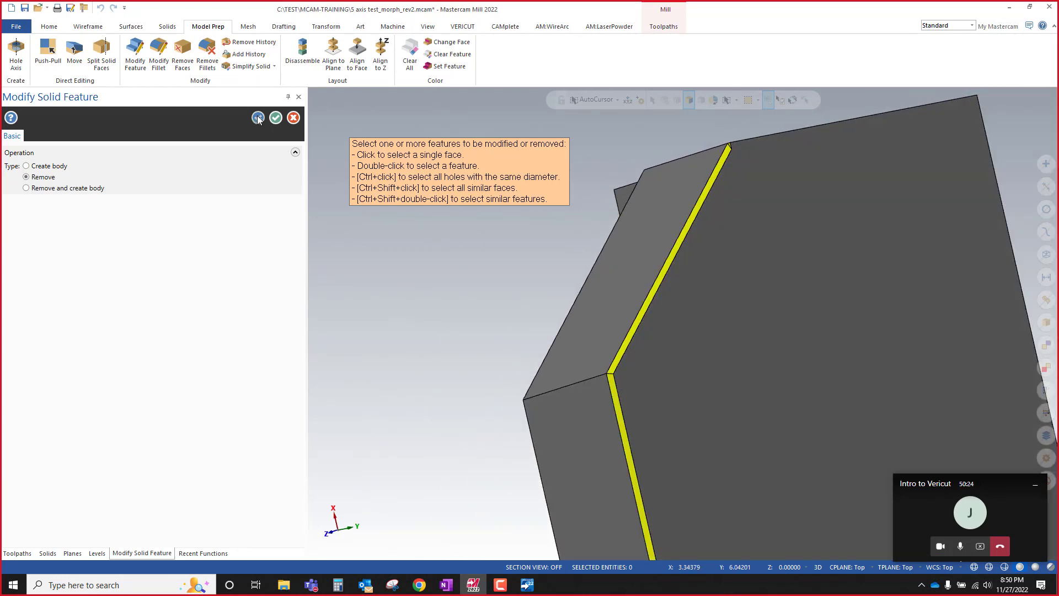
Step: Remove the narrow vertical and upper edge chamfers at the ends of the serrated jaw with Modify Feature
mouse_move(668, 226)
middle_mouse_down()
mouse_move(620, 246)
mouse_move(614, 237)
mouse_move(610, 286)
mouse_move(643, 310)
middle_mouse_up()
middle_click_drag(606, 325, 751, 376)
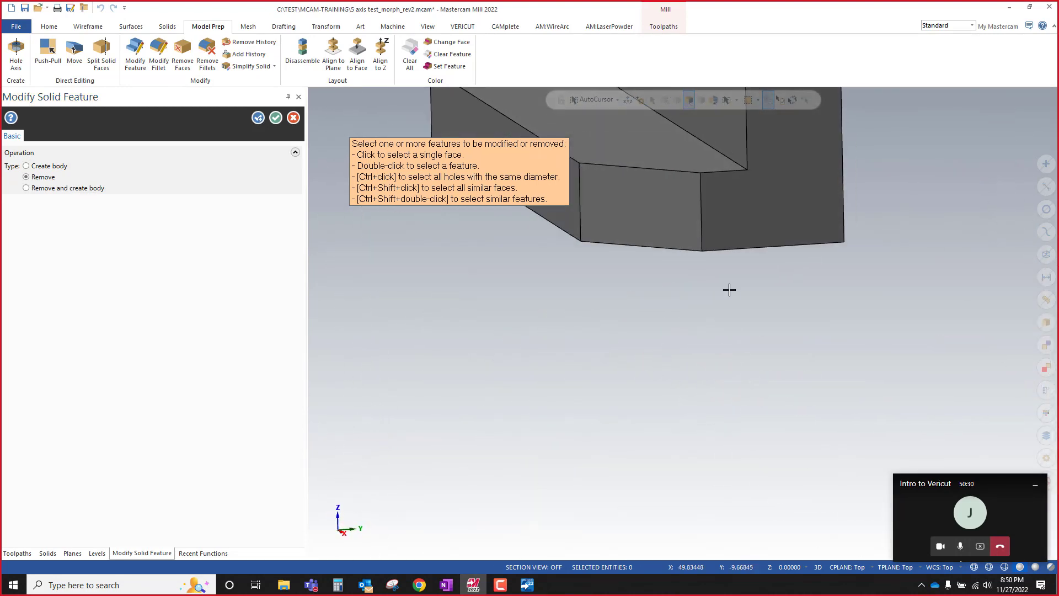
scroll(797, 361, "down", 5)
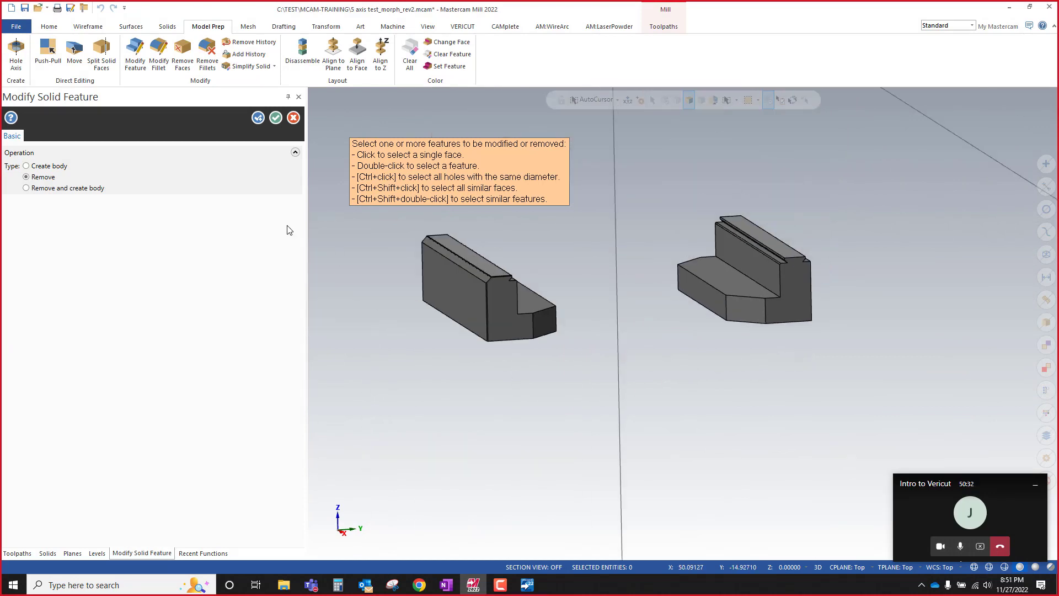
scroll(493, 313, "up", 6)
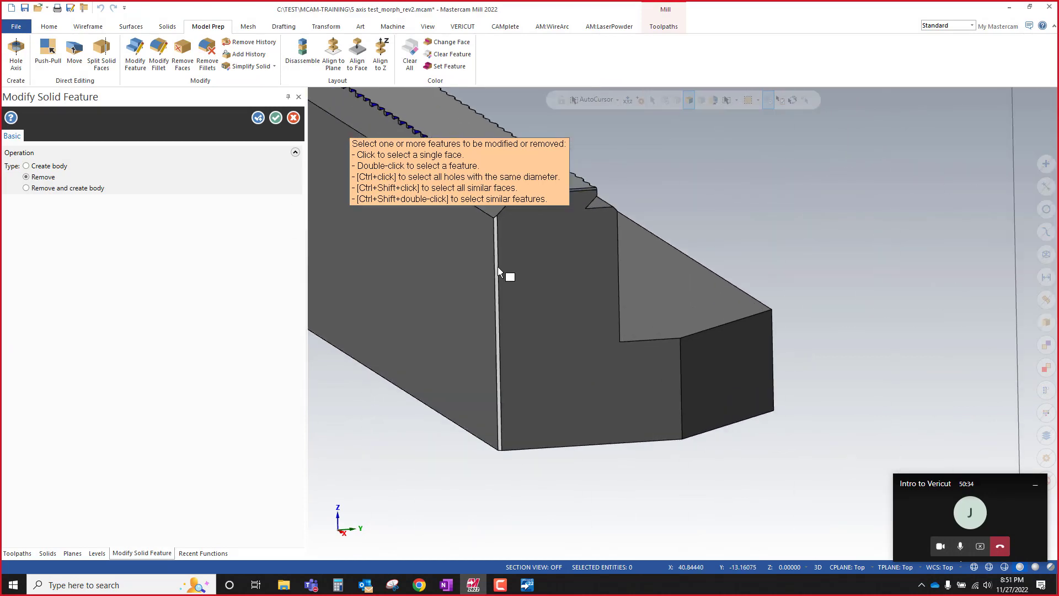
scroll(778, 388, "down", 3)
middle_click_drag(585, 317, 751, 350)
scroll(651, 335, "up", 4)
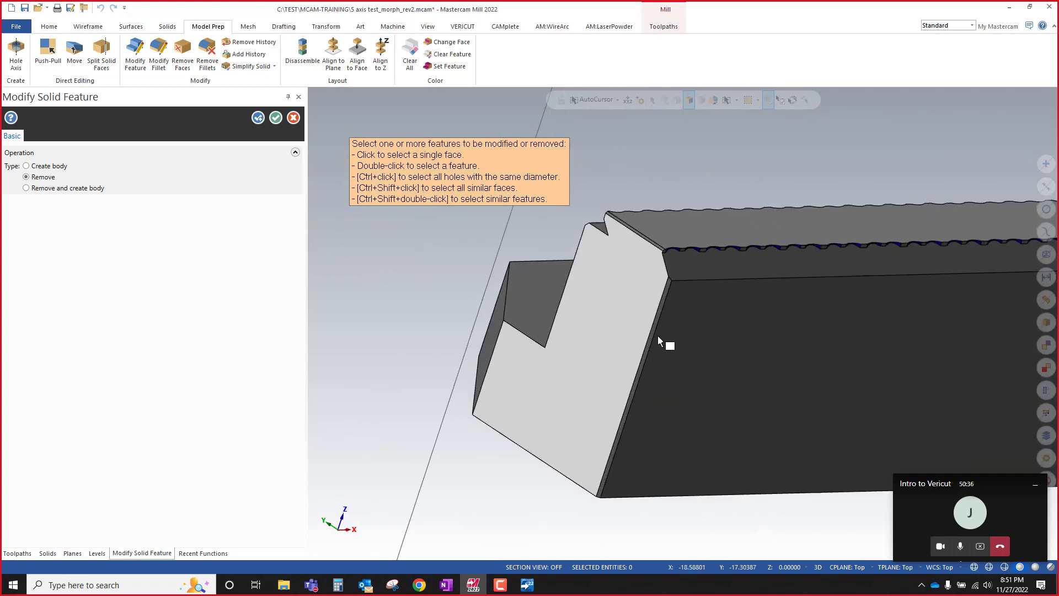
left_click(655, 232)
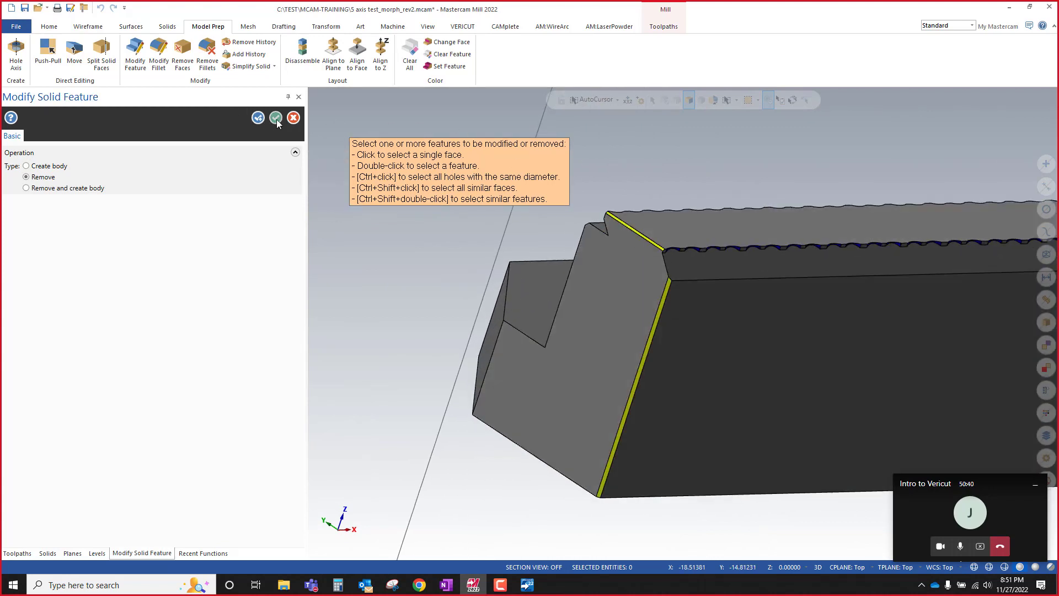
Step: Bring the hidden vise base back on screen and save the Mastercam file
scroll(550, 253, "down", 5)
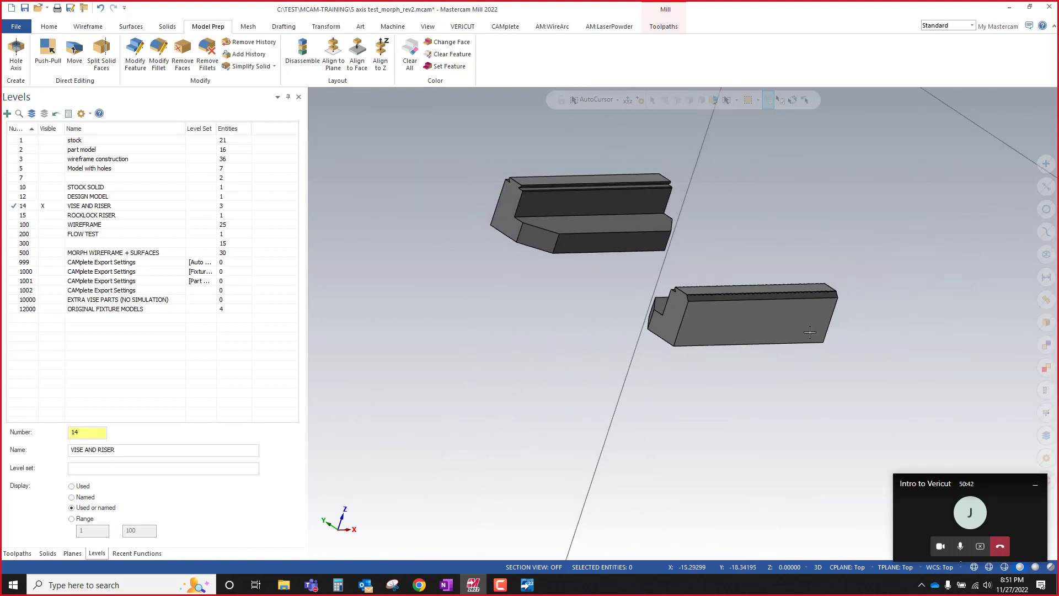
scroll(612, 345, "up", 2)
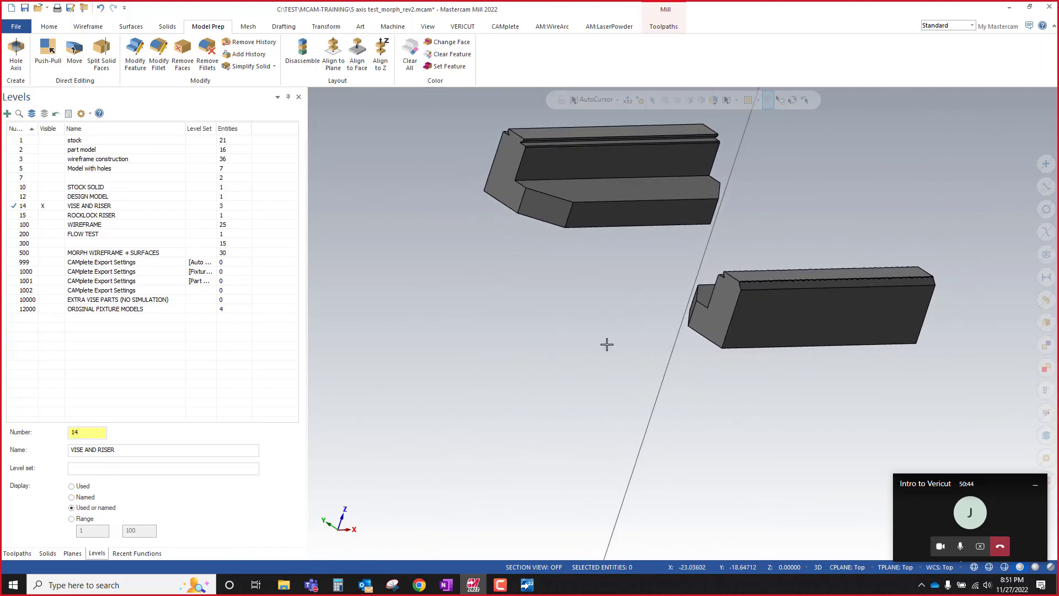
left_click(25, 8)
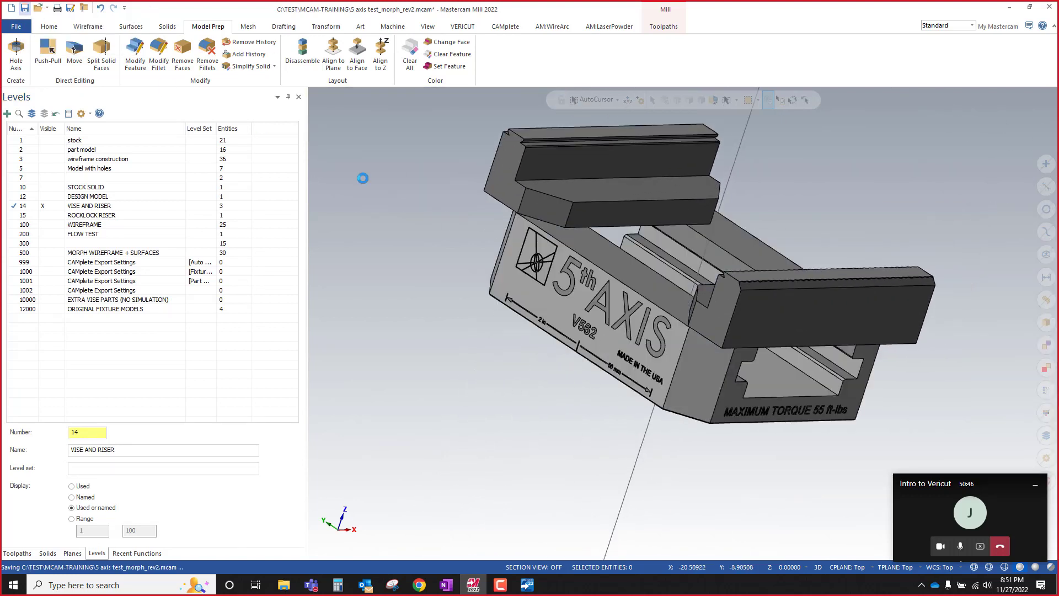
middle_click_drag(734, 307, 801, 345)
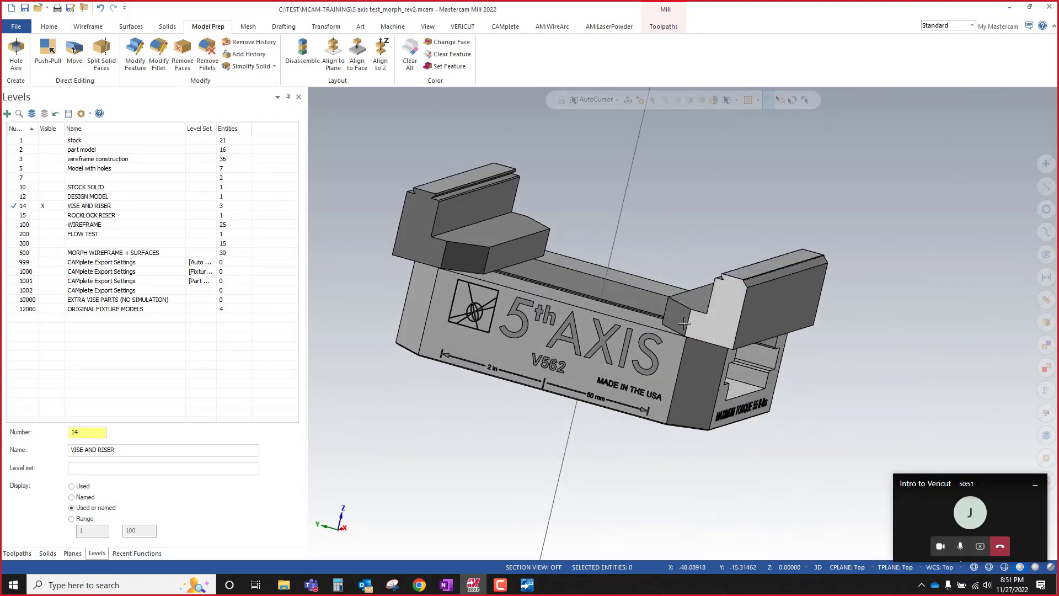
middle_click_drag(580, 303, 556, 262)
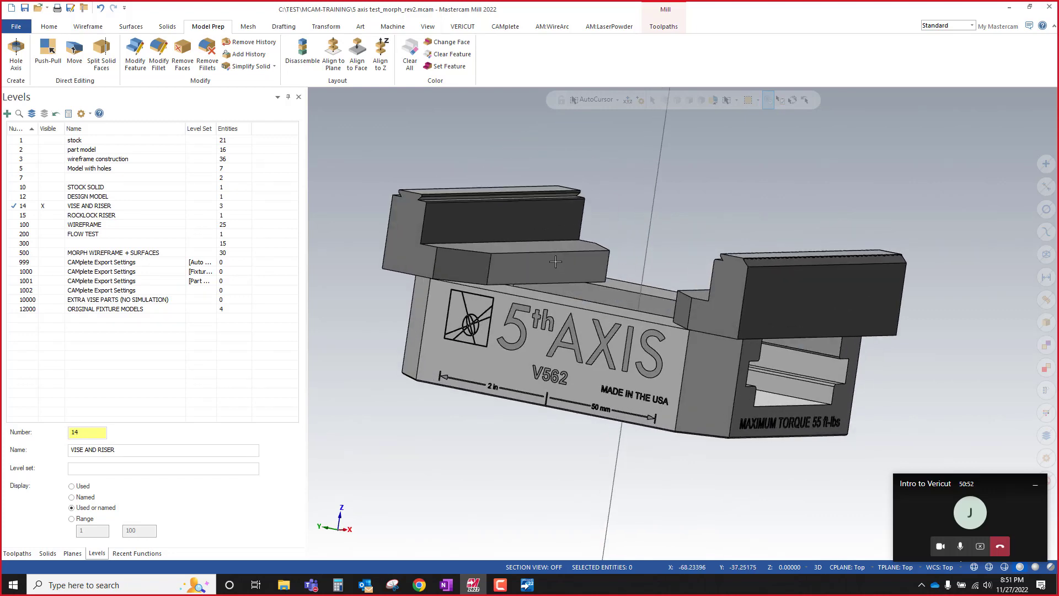
left_click(693, 299)
left_click(422, 281)
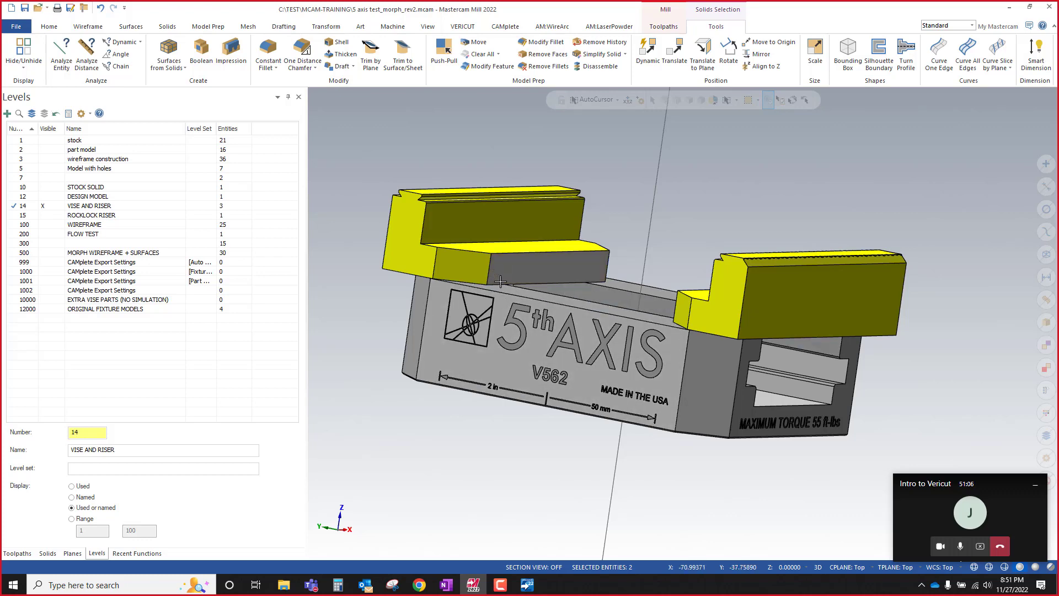
middle_click_drag(491, 286, 534, 311)
key("Escape")
key("alt+e")
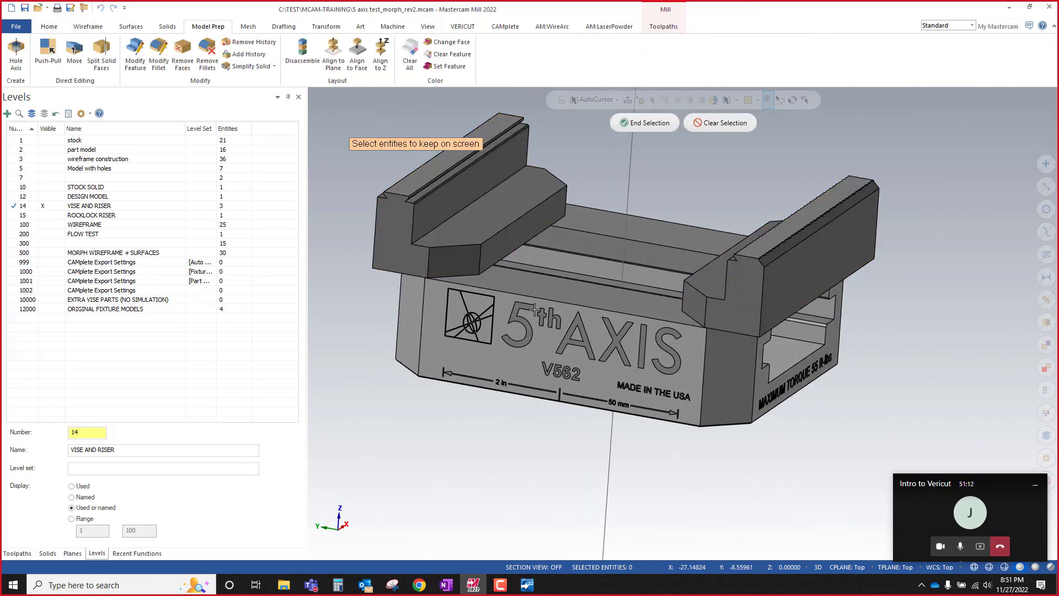
key("Escape")
Step: Isolate the vise base and raise the top faces of both its rails by .004 in with Push-Pull
left_click(573, 294)
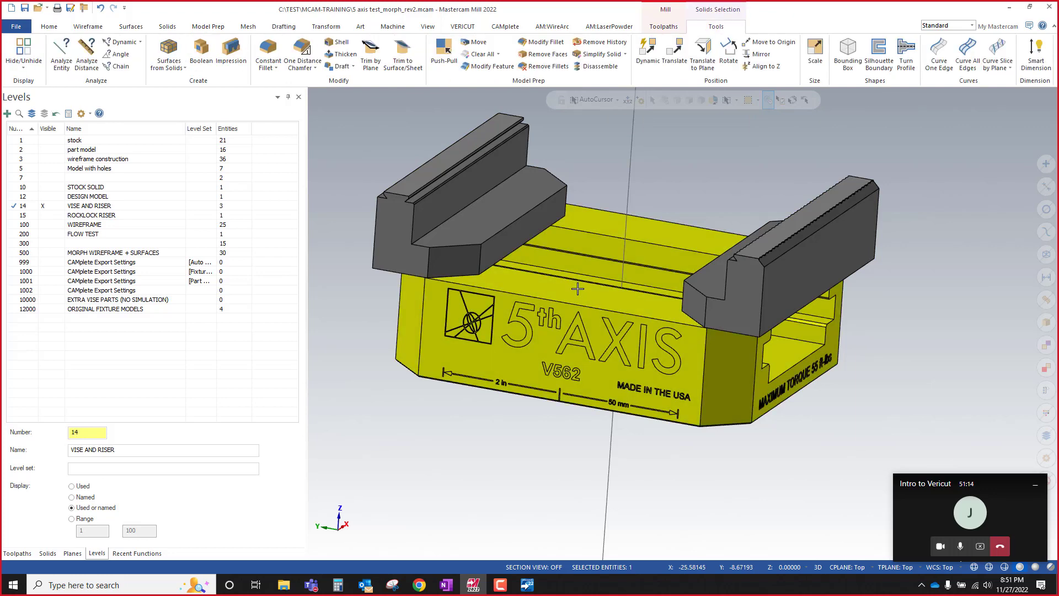
key("Return")
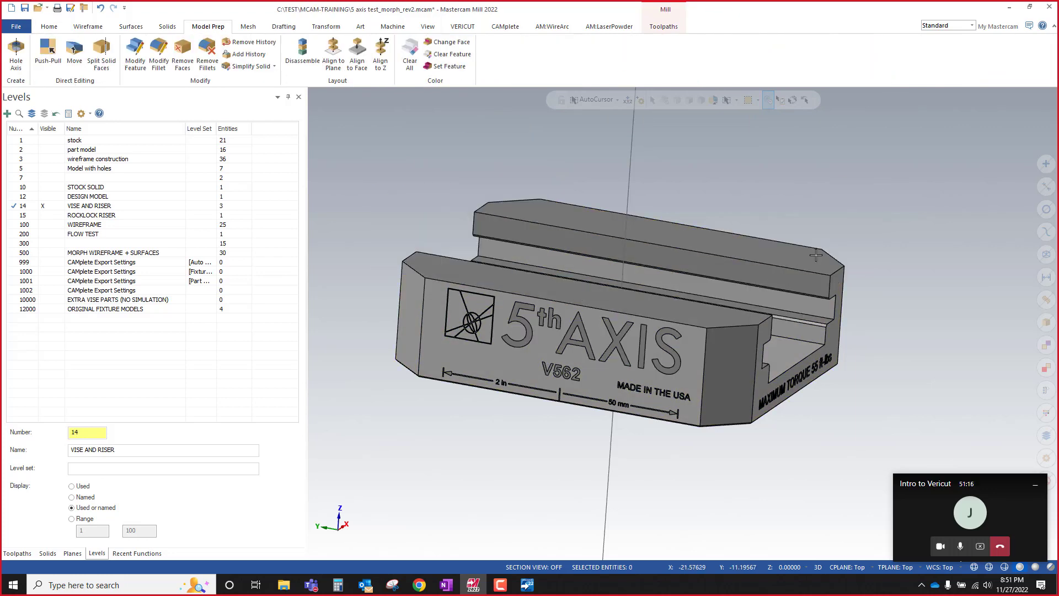
left_click(48, 52)
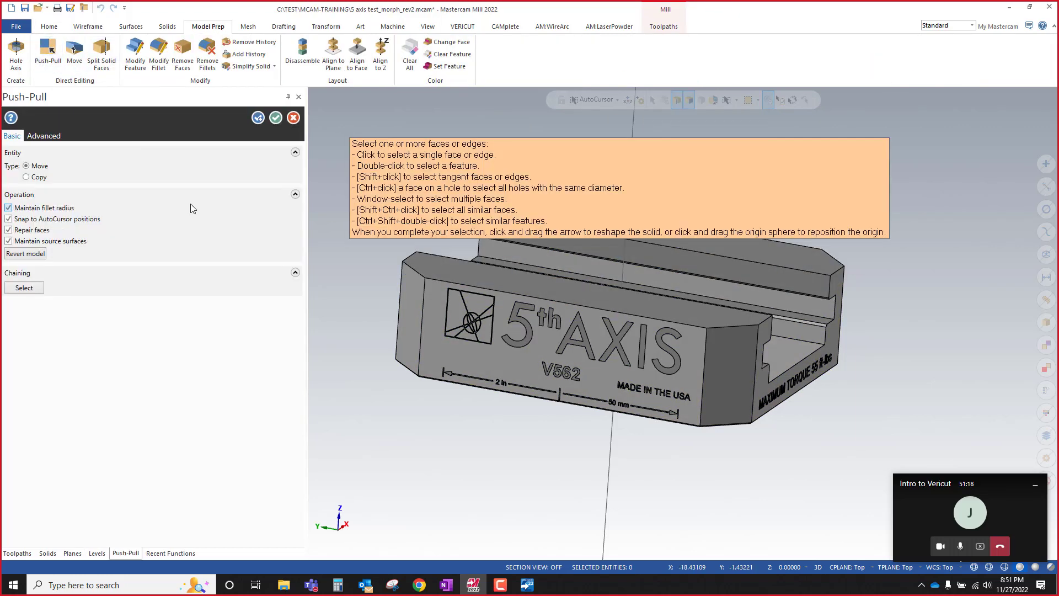
left_click(634, 302)
middle_click_drag(634, 303, 746, 330)
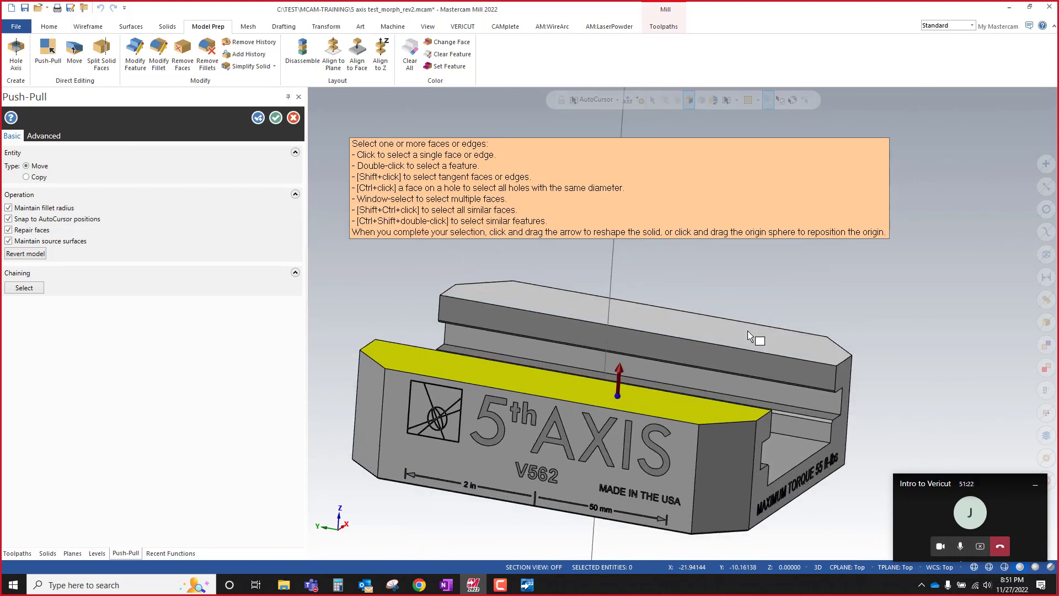
left_click(748, 335)
left_click(747, 323)
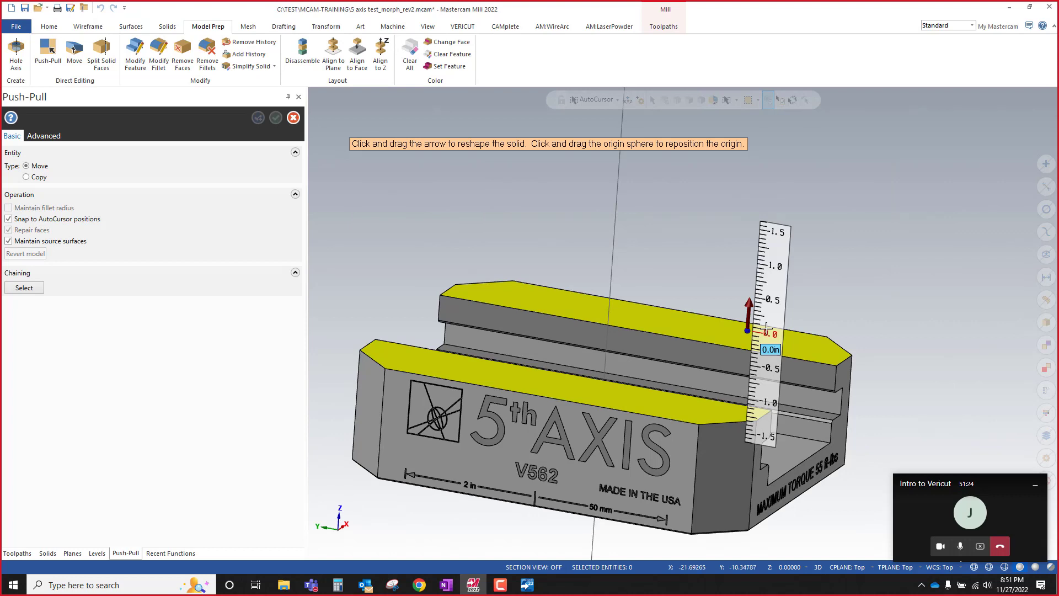
left_click_drag(766, 327, 767, 325)
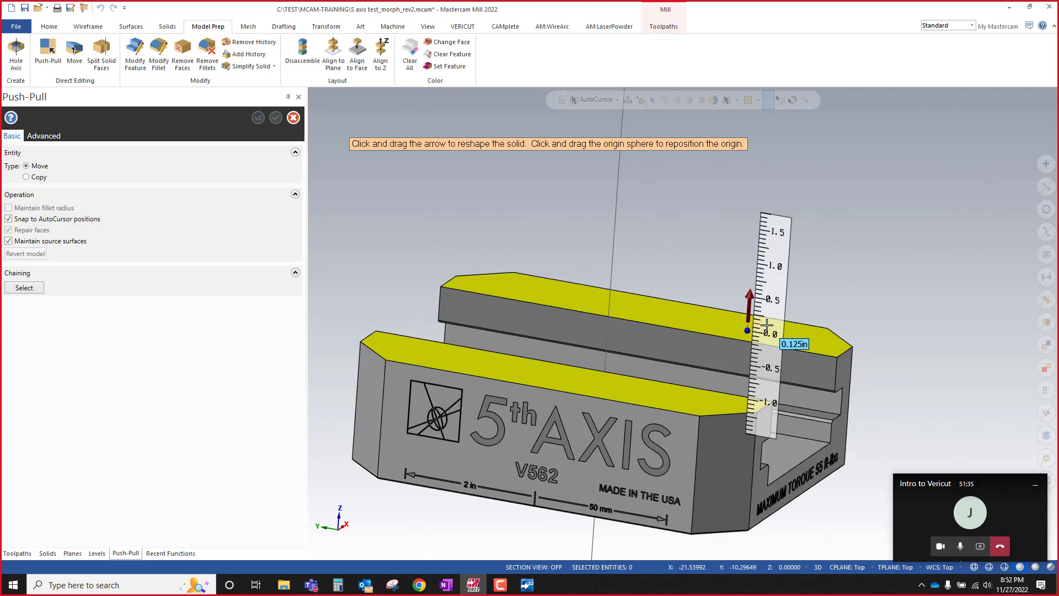
type(".004")
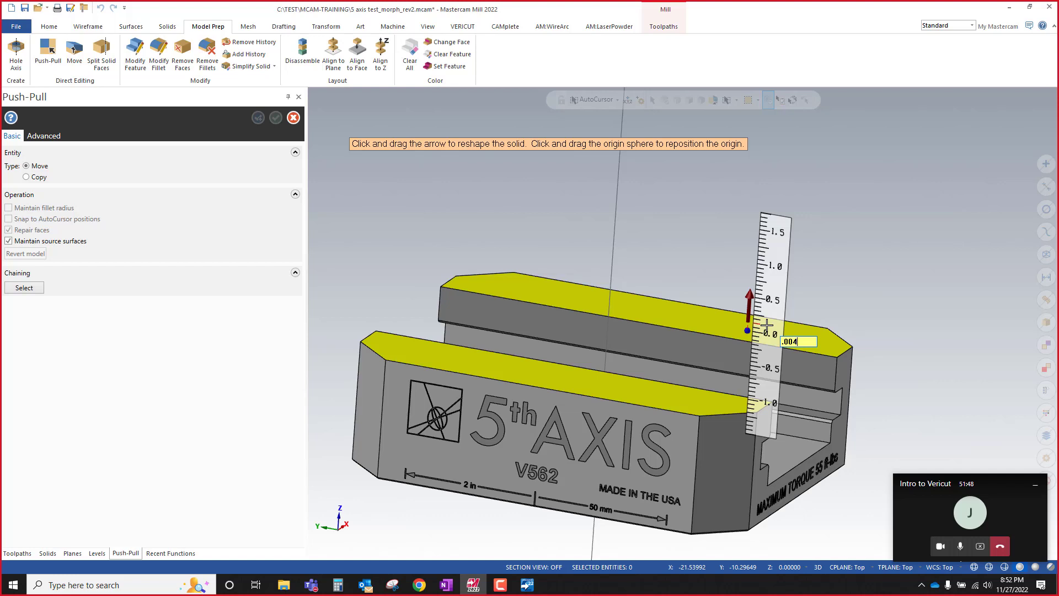
key("Return")
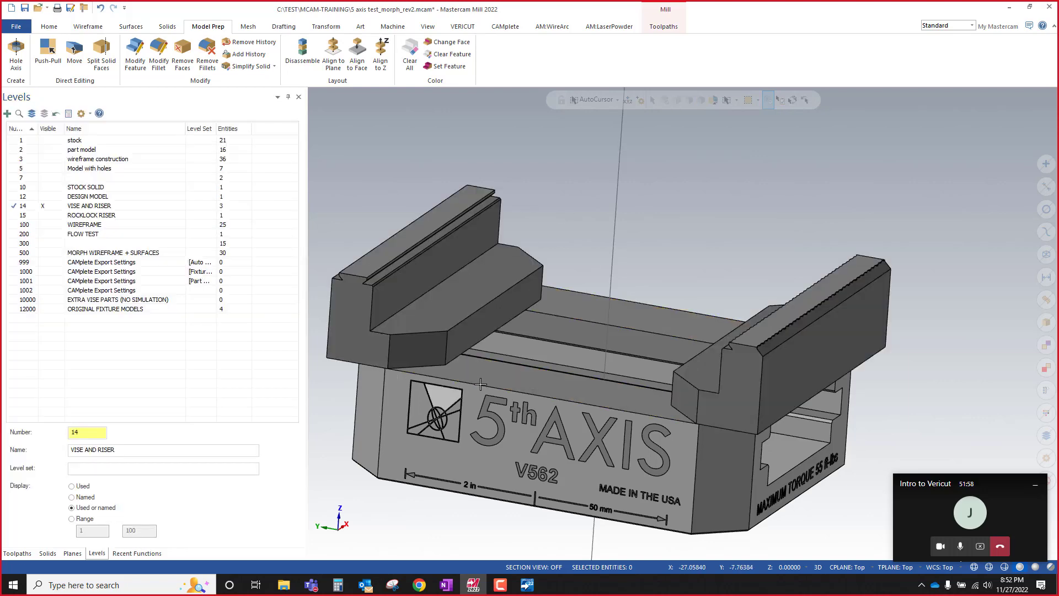
Step: Try to join both jaws to the vise base with a Boolean Add, using the base as the target body
middle_click_drag(475, 380, 593, 385, "shift")
scroll(594, 385, "up", 8)
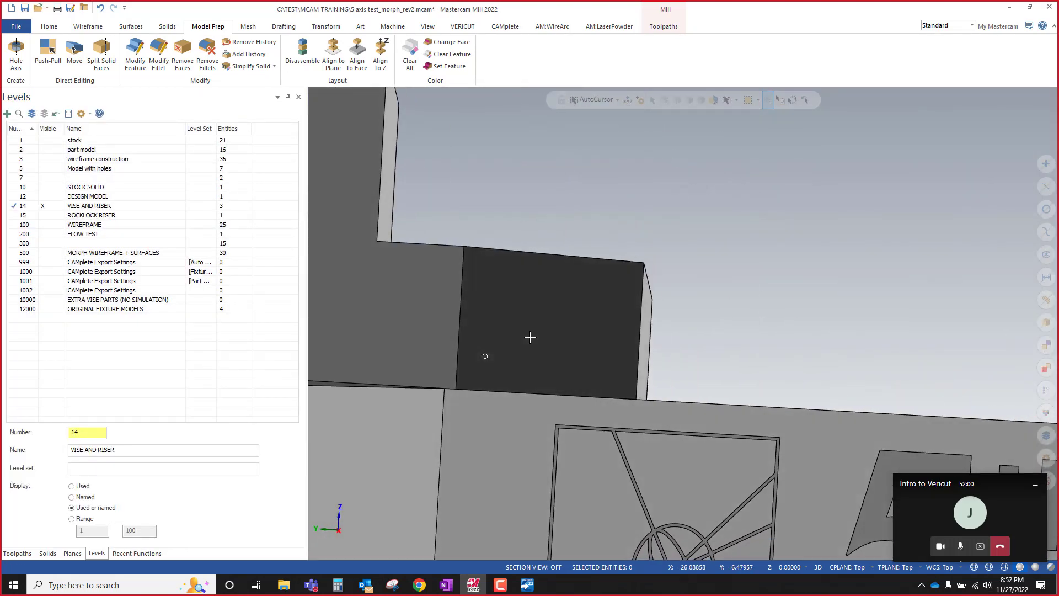
mouse_move(530, 337)
middle_mouse_down()
mouse_move(513, 369)
mouse_move(524, 411)
mouse_move(518, 386)
mouse_move(546, 276)
mouse_move(543, 309)
mouse_move(579, 335)
mouse_move(688, 331)
mouse_move(715, 298)
mouse_move(696, 315)
mouse_move(721, 309)
mouse_move(653, 316)
mouse_move(619, 368)
mouse_move(716, 315)
mouse_move(482, 374)
mouse_move(501, 328)
mouse_move(508, 364)
middle_mouse_up()
key("alt+s")
key("alt+s")
scroll(508, 364, "down", 8)
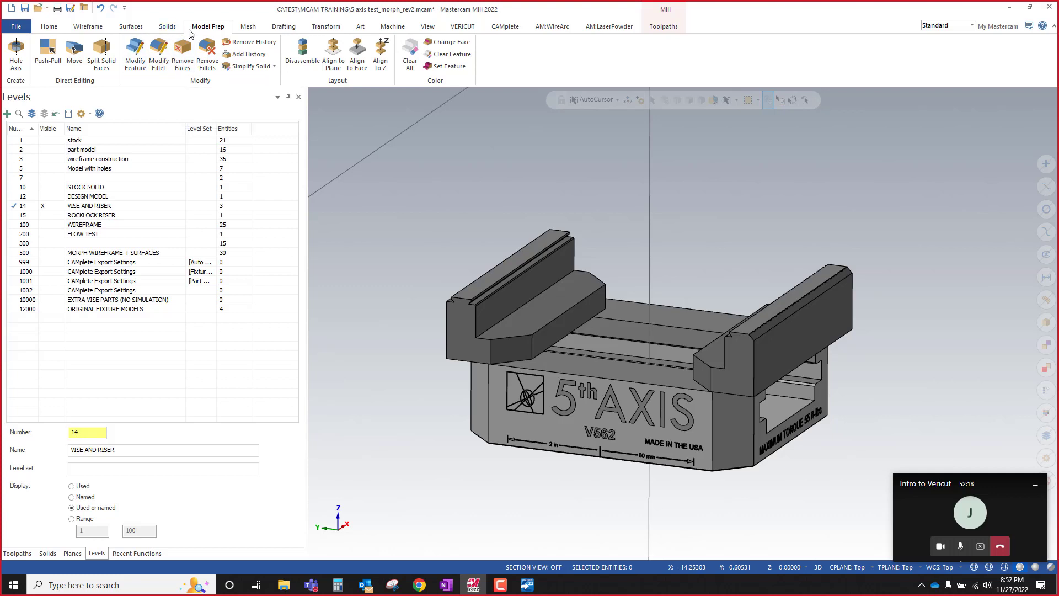
left_click(167, 26)
left_click(165, 53)
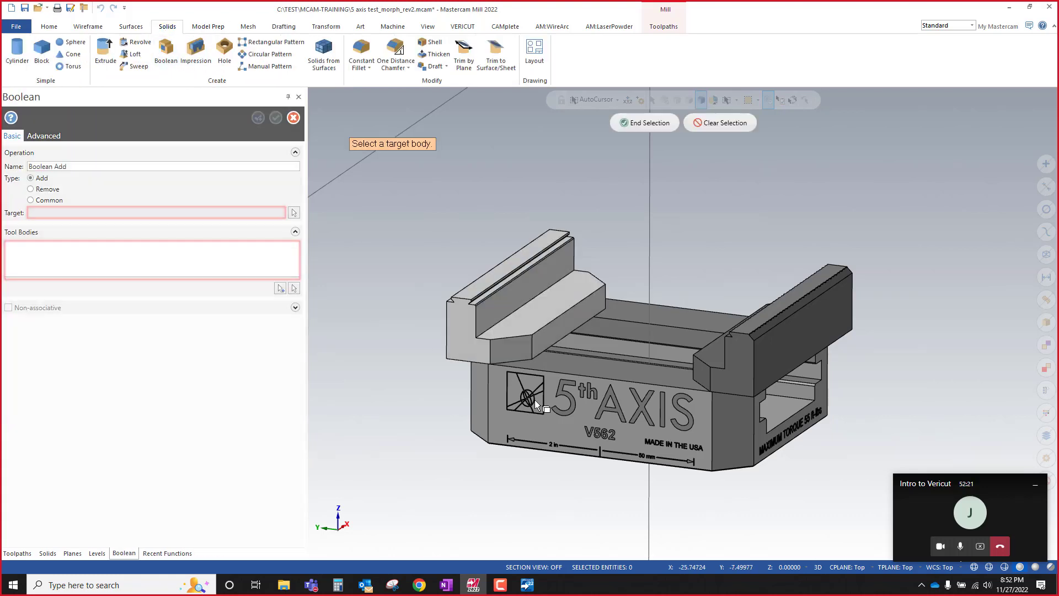
left_click(548, 403)
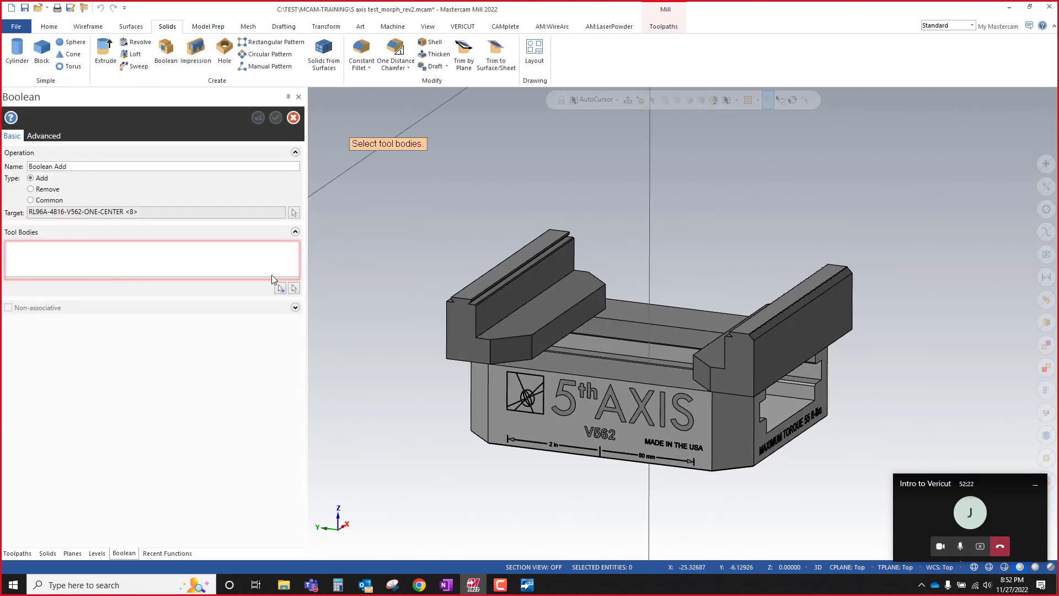
left_click(280, 289)
left_click(504, 349)
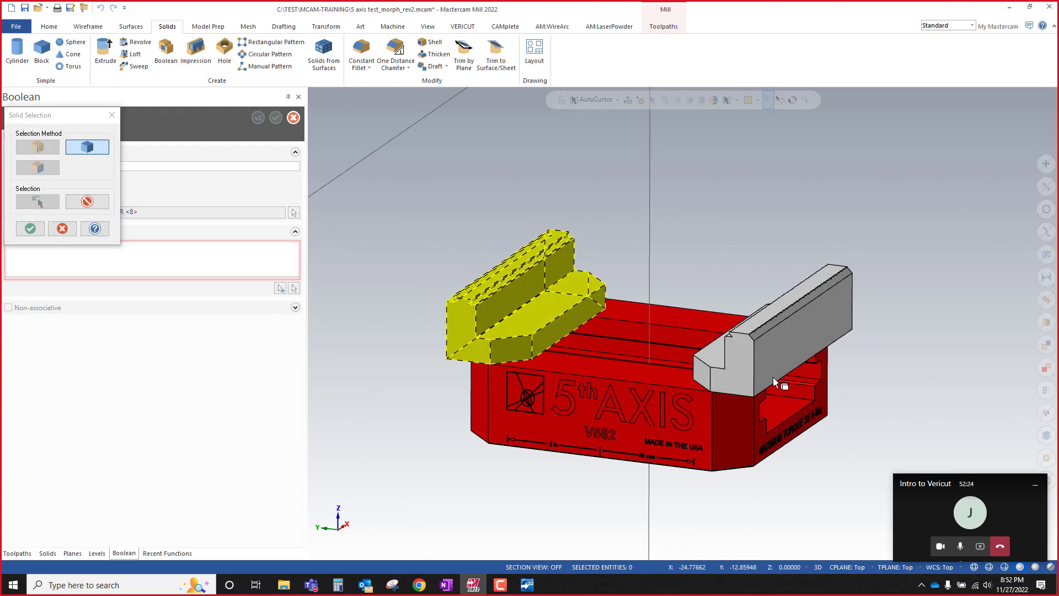
left_click(744, 365)
left_click(30, 228)
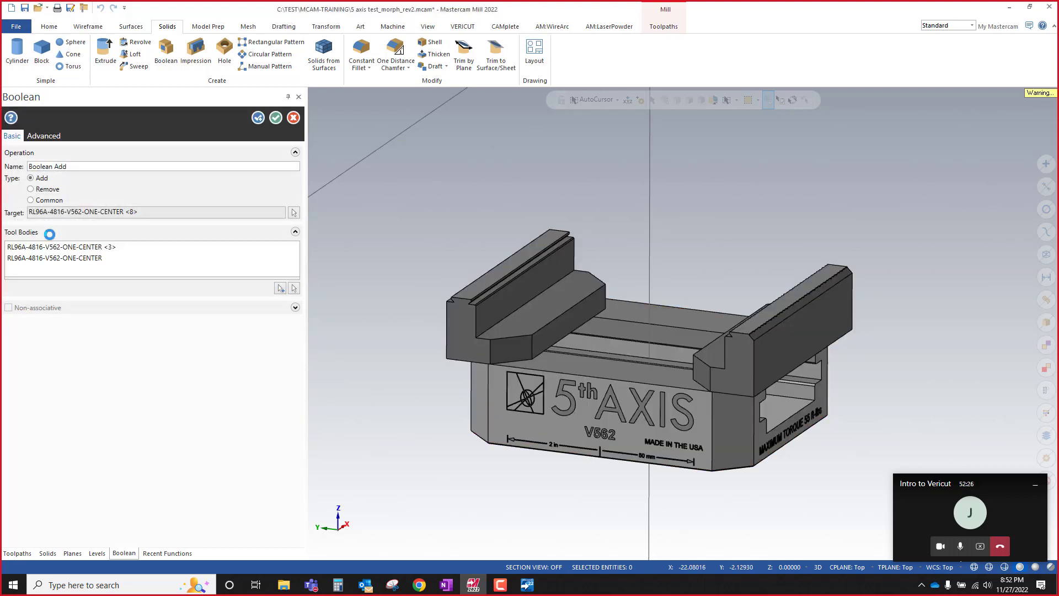
left_click(1035, 95)
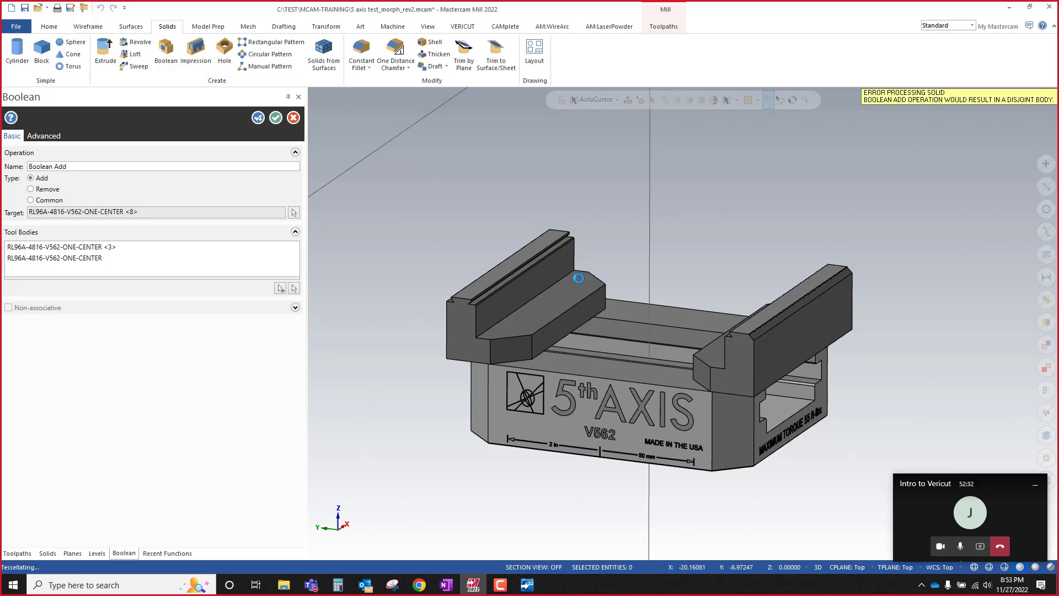
left_click(277, 121)
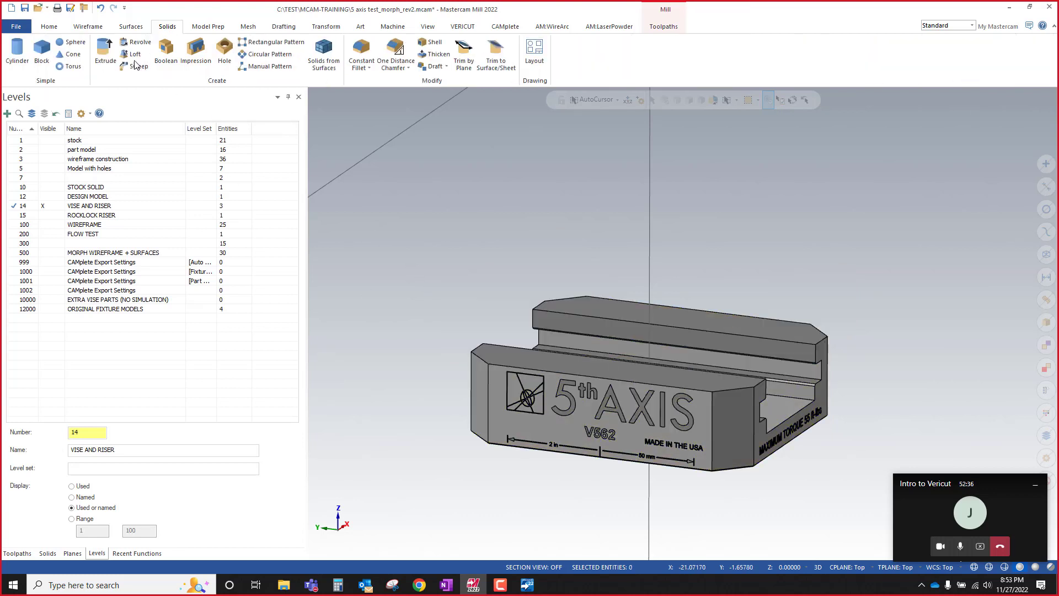
Step: With only the vise base on screen, raise the top faces of both rails by .0400 in using Push-Pull
left_click(208, 27)
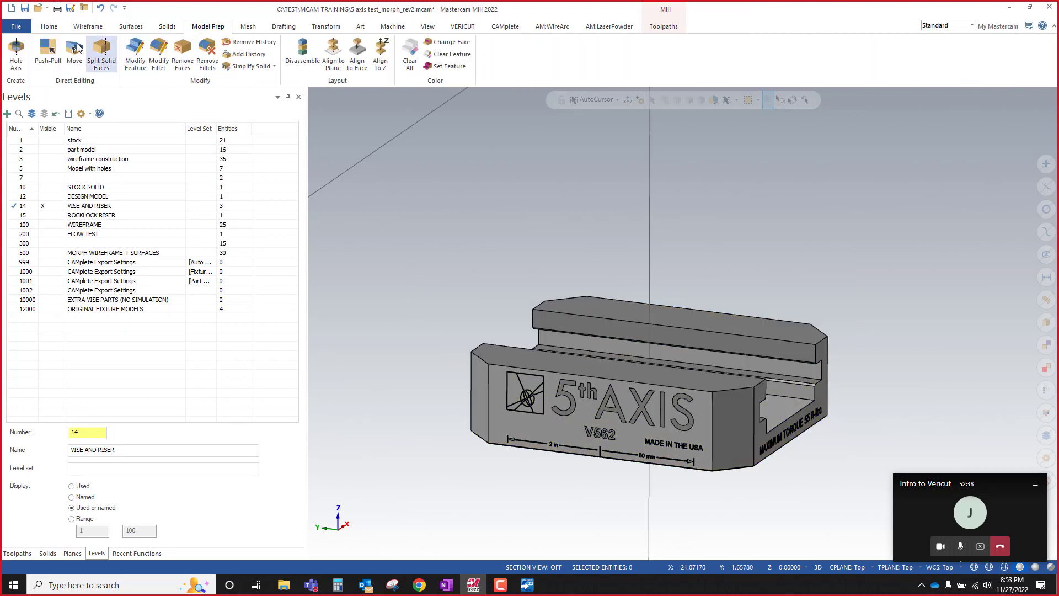
left_click(48, 53)
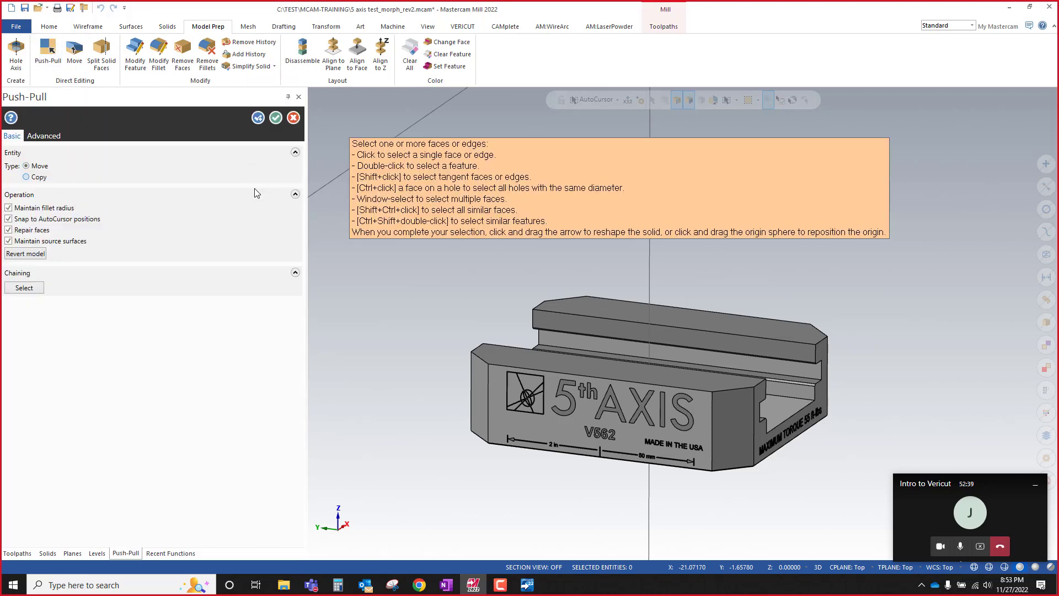
left_click(555, 363)
left_click(616, 309)
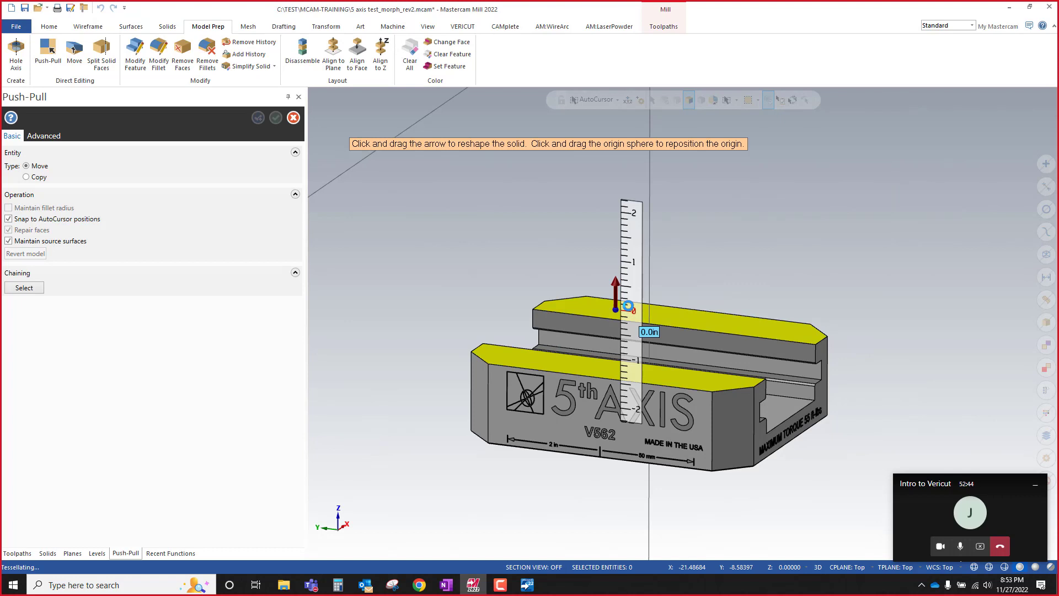
left_click_drag(634, 325, 639, 318)
type(".0")
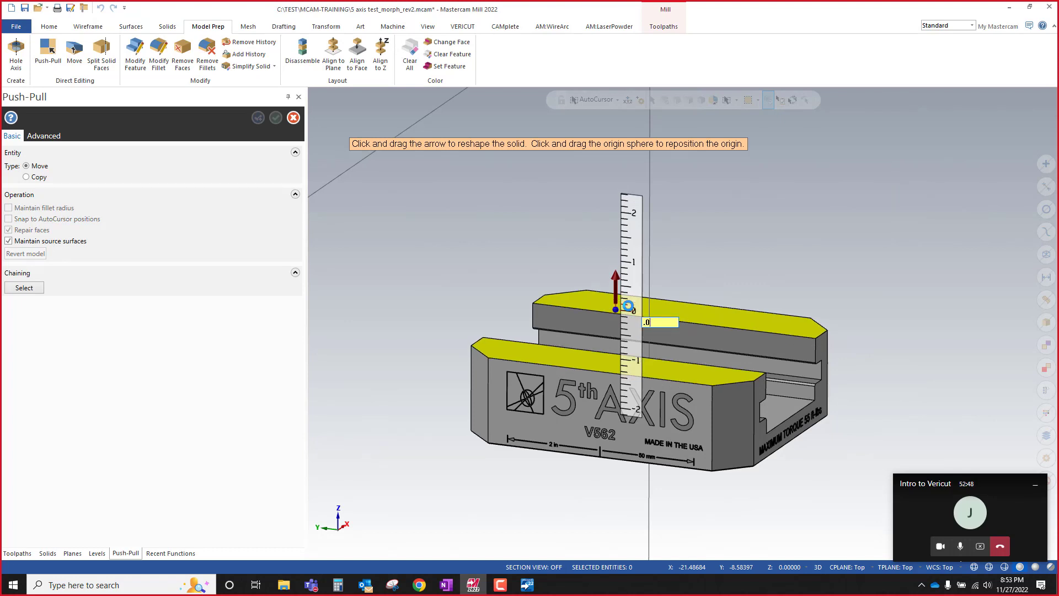
type("400")
key("Return")
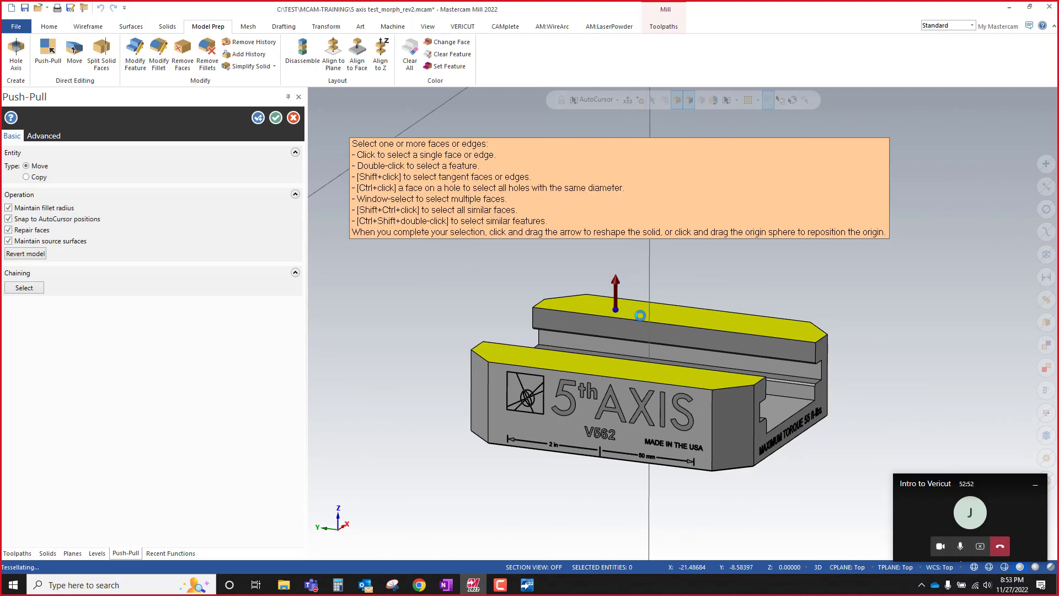
left_click(275, 120)
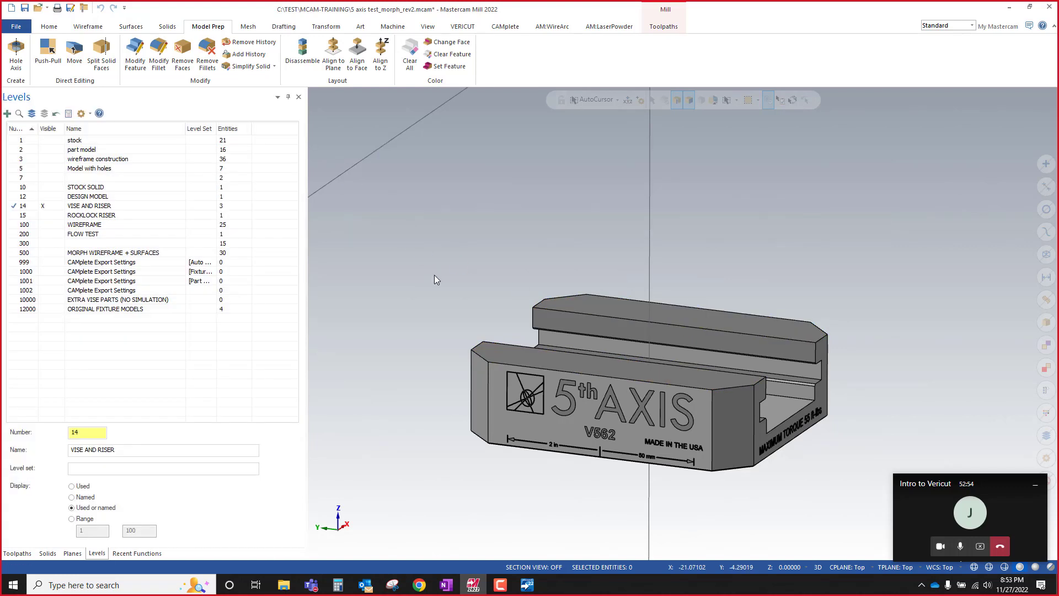
Step: Combine the vise base and both jaws into one solid with a Boolean Add, using the base as the target
mouse_move(343, 319)
middle_mouse_down()
mouse_move(582, 314)
mouse_move(520, 331)
mouse_move(451, 328)
mouse_move(508, 282)
mouse_move(480, 320)
middle_mouse_up()
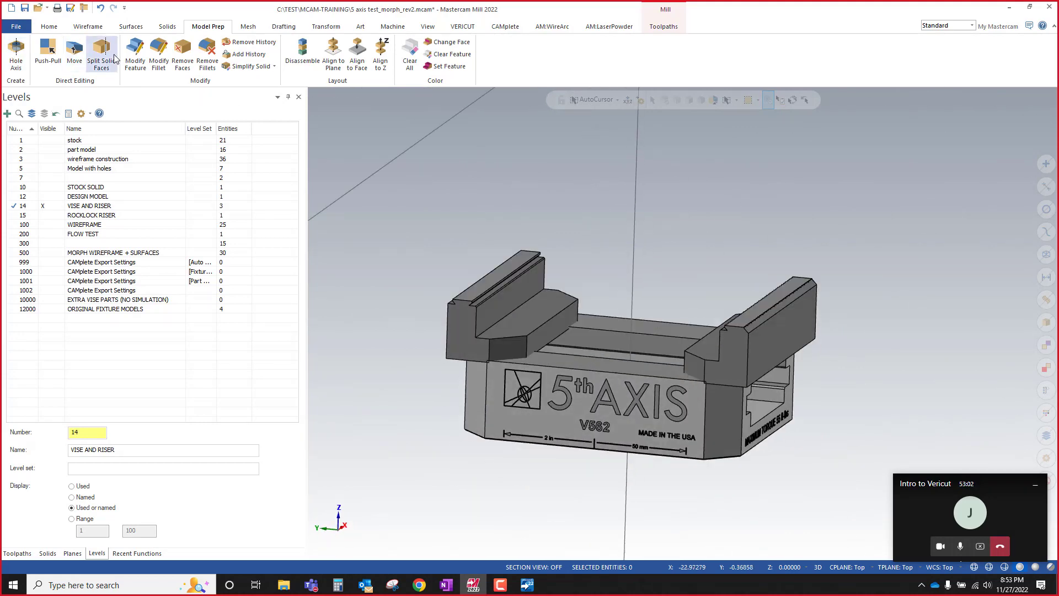
left_click(164, 27)
left_click(166, 50)
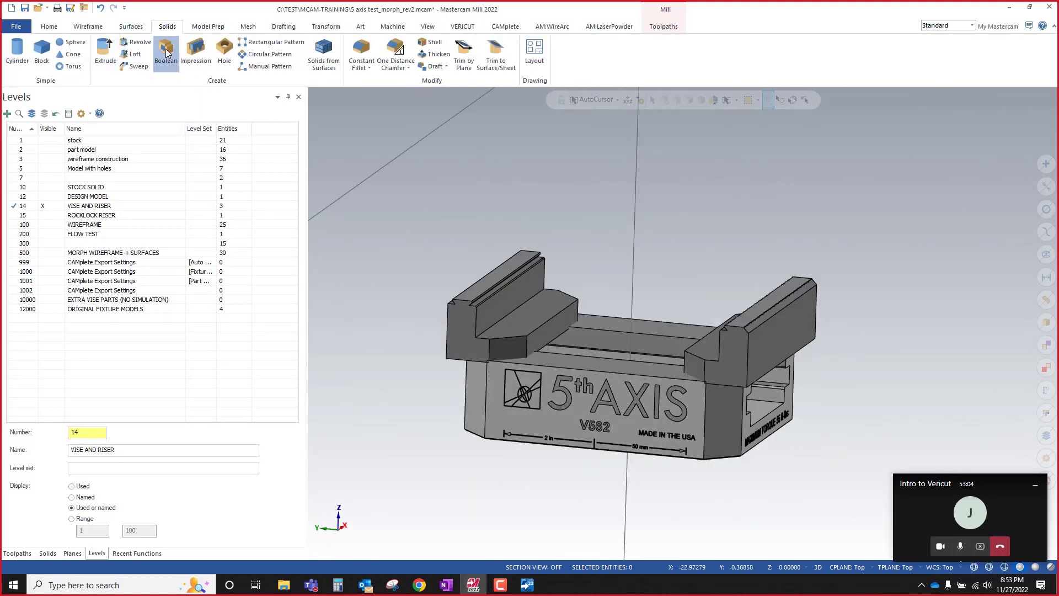
left_click(573, 384)
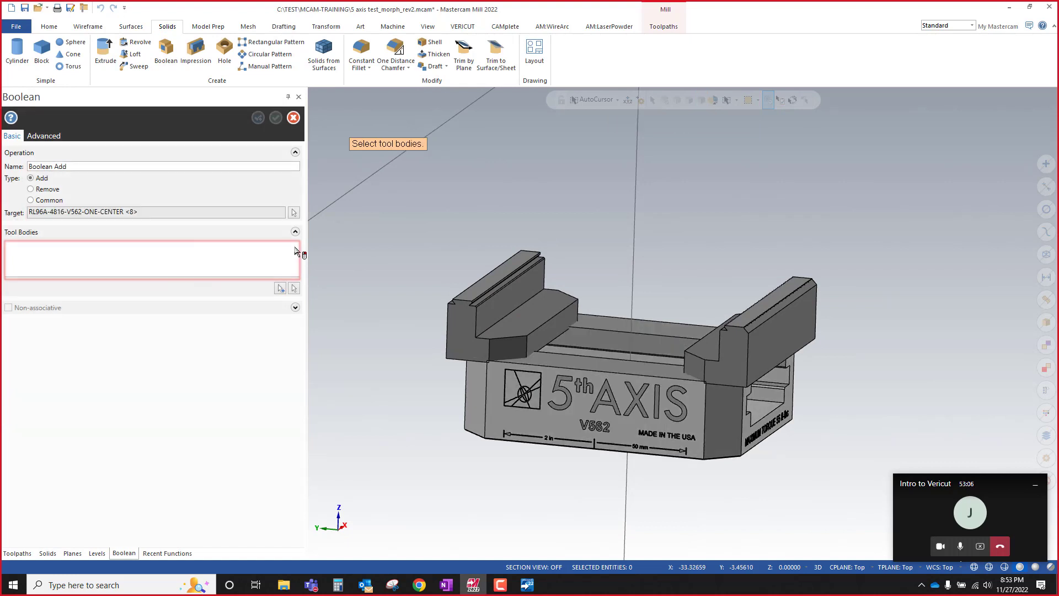
left_click(280, 288)
left_click(518, 326)
left_click(693, 345)
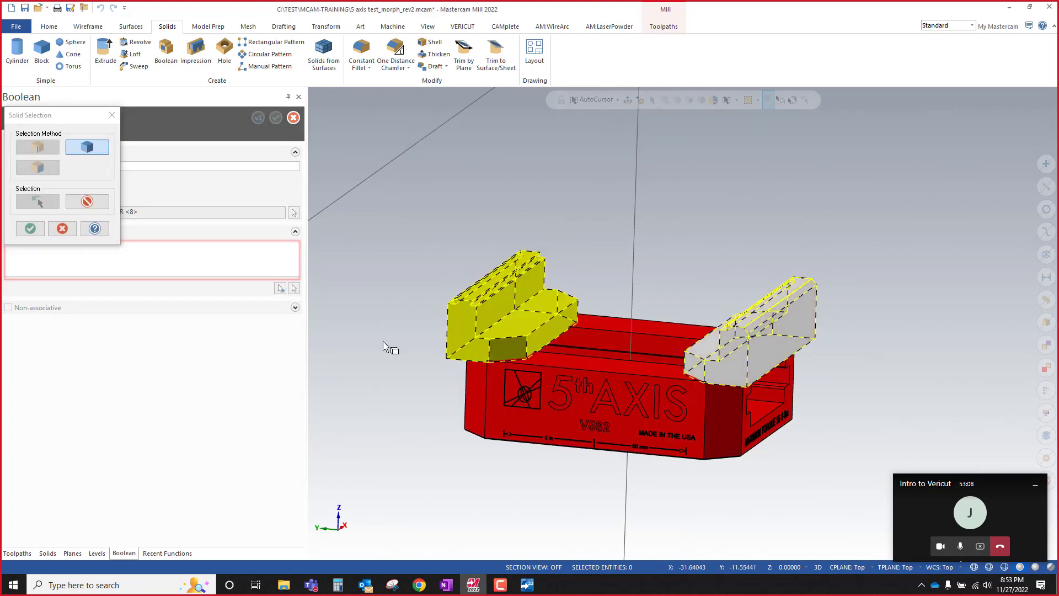
left_click(30, 228)
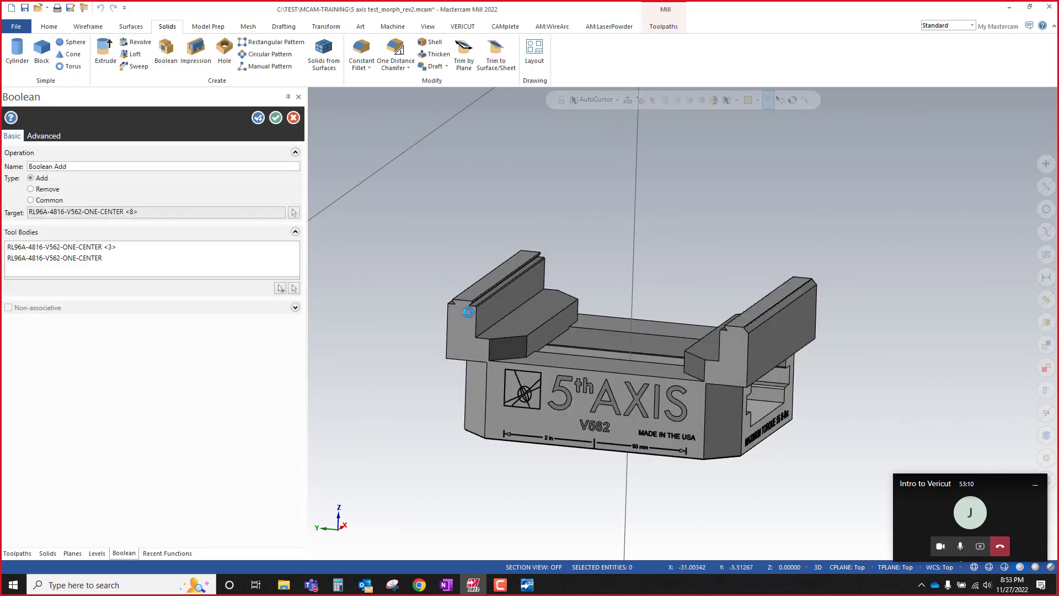
mouse_move(576, 363)
middle_mouse_down()
mouse_move(551, 319)
mouse_move(565, 347)
mouse_move(562, 381)
mouse_move(557, 367)
middle_mouse_up()
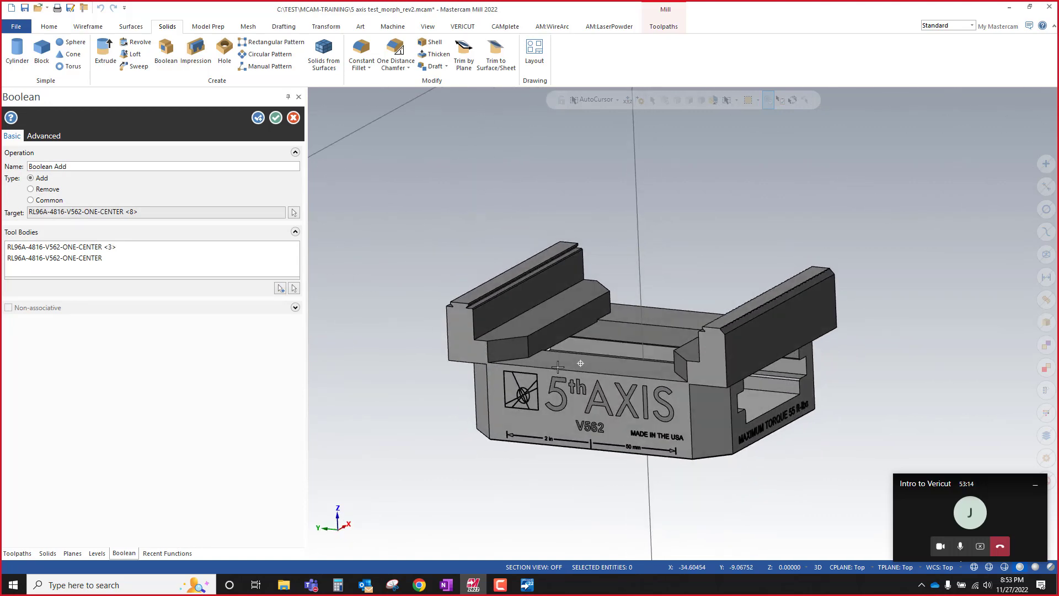
left_click(275, 118)
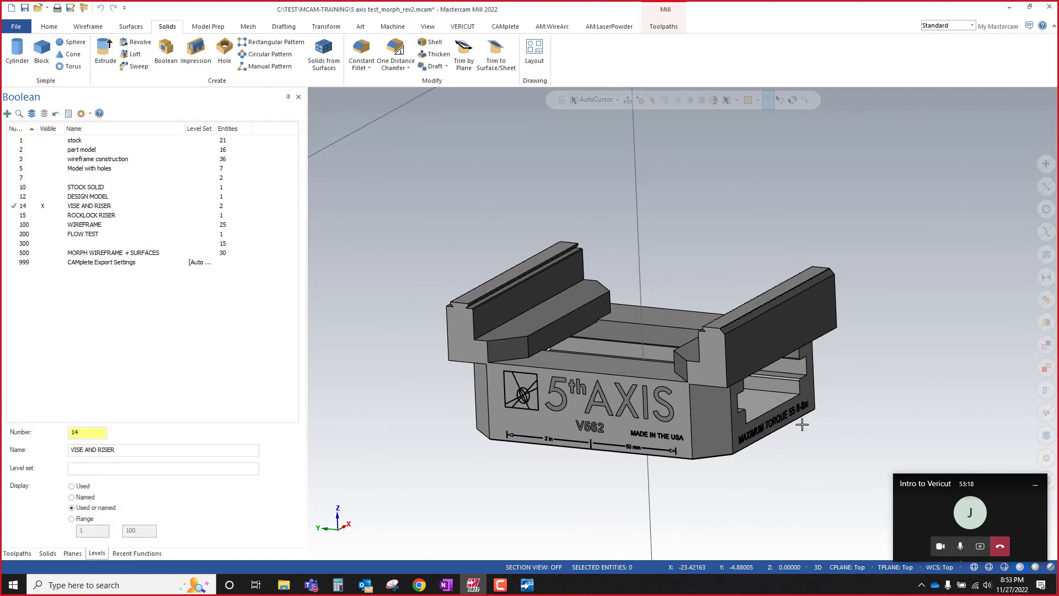
Step: Remove the history from the combined vise solid
middle_click_drag(638, 425, 644, 225)
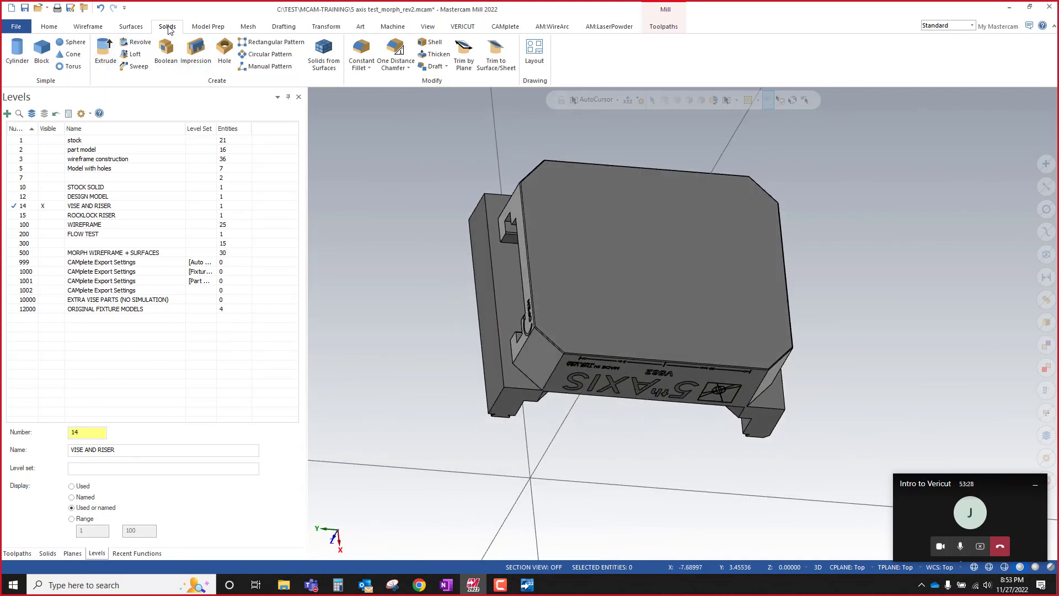
left_click(209, 26)
left_click(246, 42)
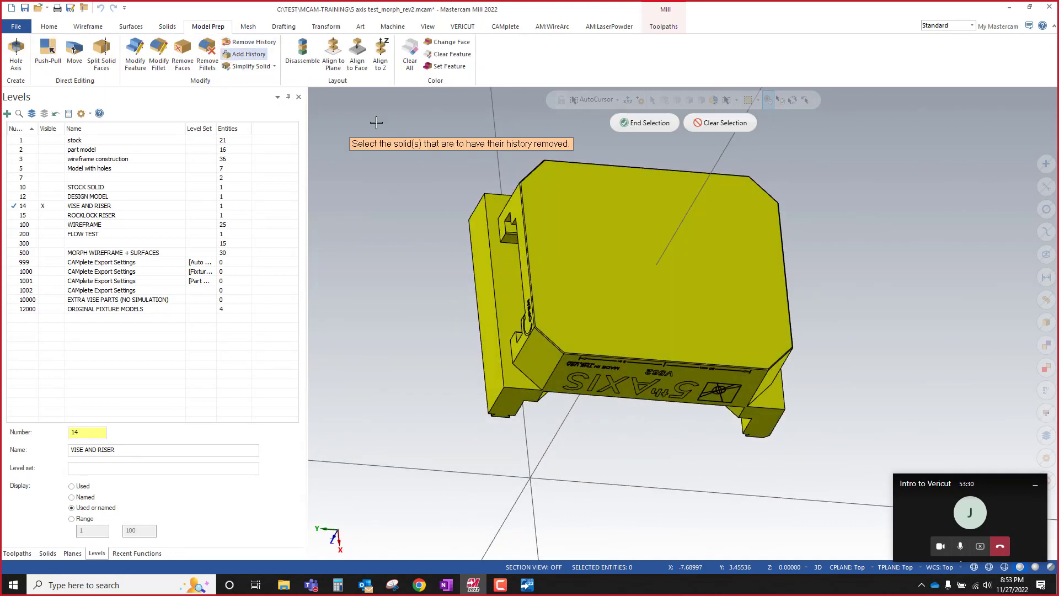
left_click(660, 123)
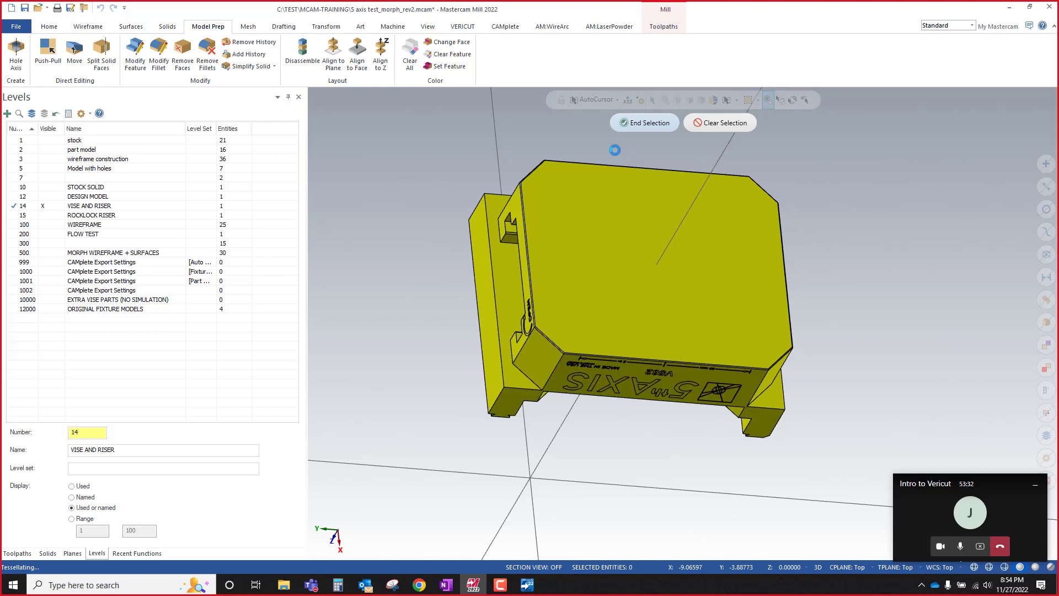
Step: Remove the narrow chamfer faces around the perimeter of the vise base's underside with Modify Feature
left_click(135, 59)
scroll(630, 374, "up", 5)
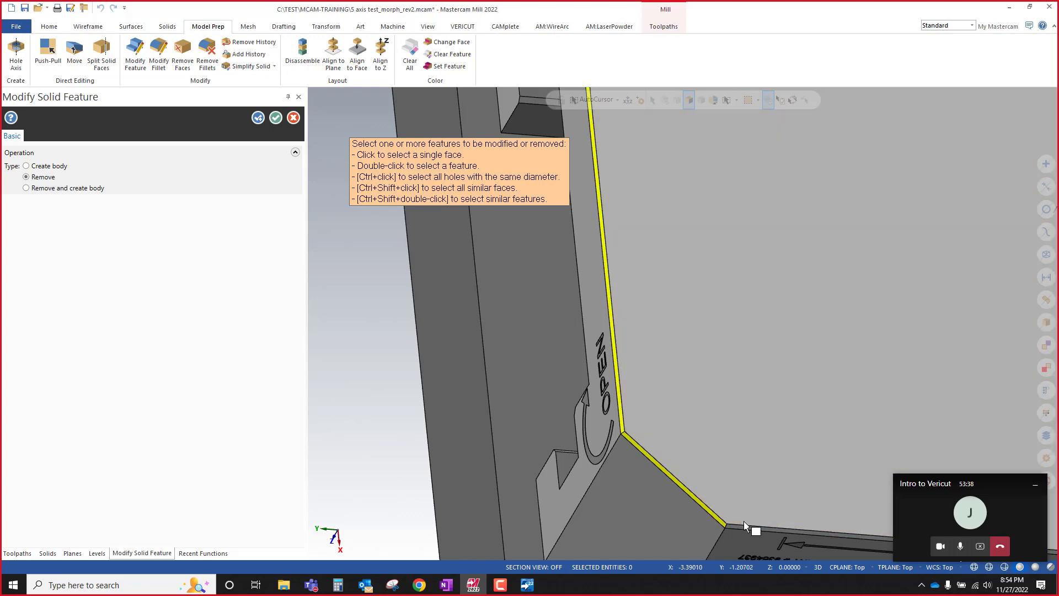
scroll(743, 524, "down", 6)
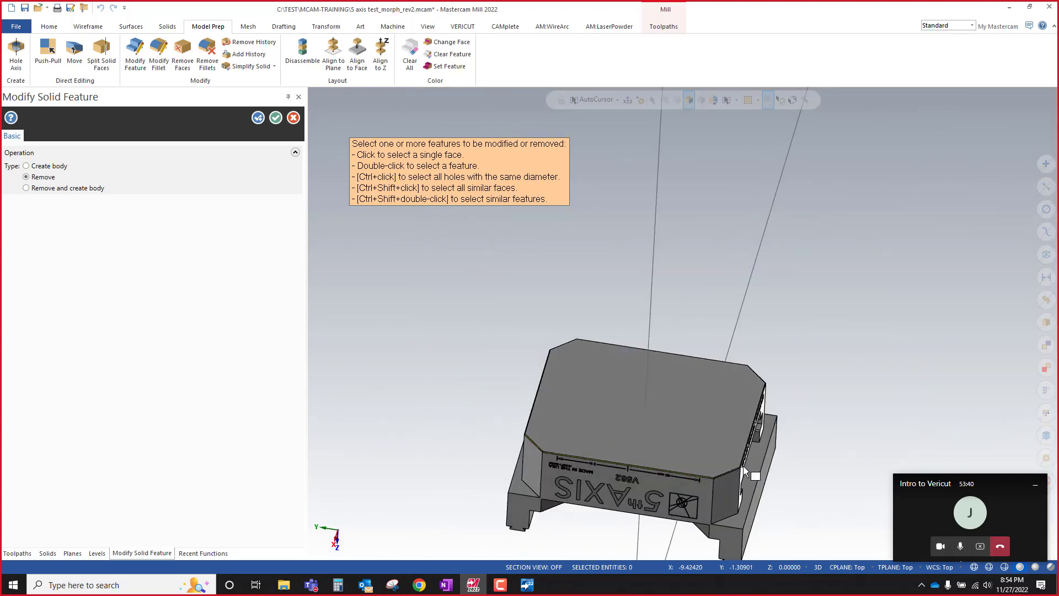
scroll(754, 468, "up", 5)
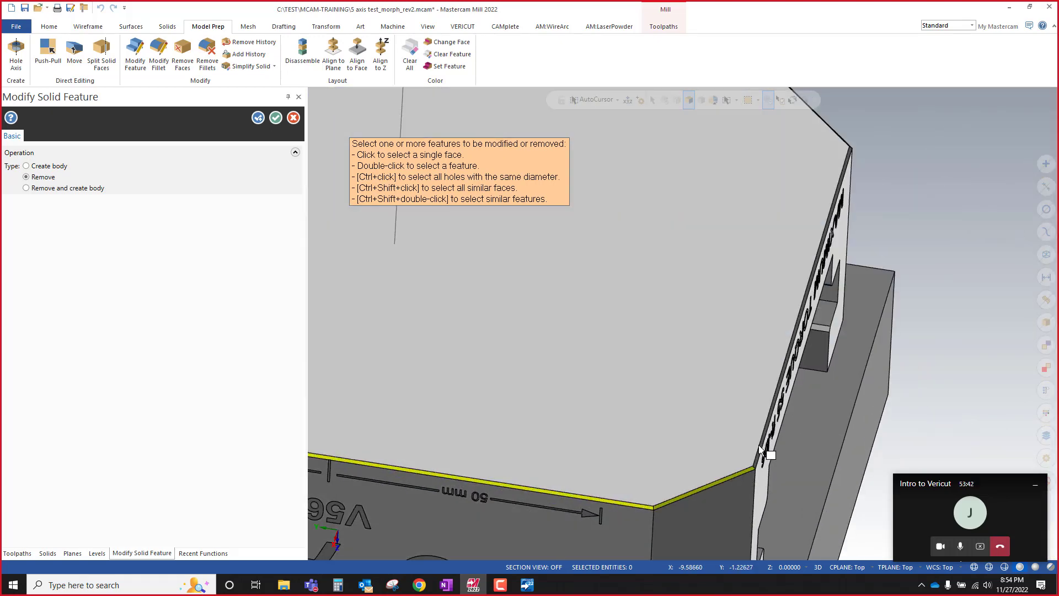
scroll(760, 461, "up", 3)
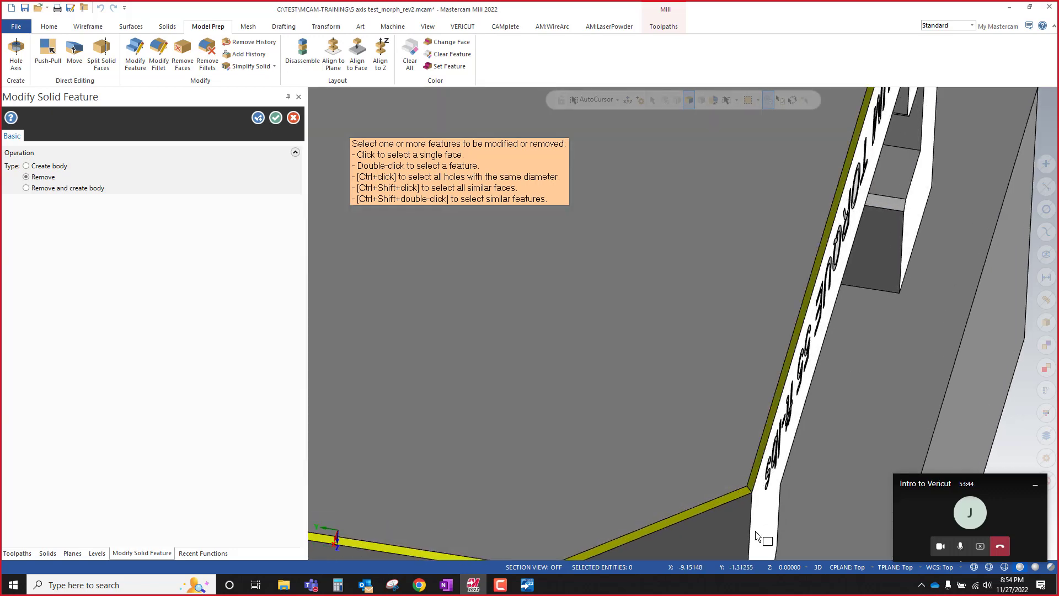
scroll(756, 533, "down", 5)
middle_click_drag(771, 309, 792, 386)
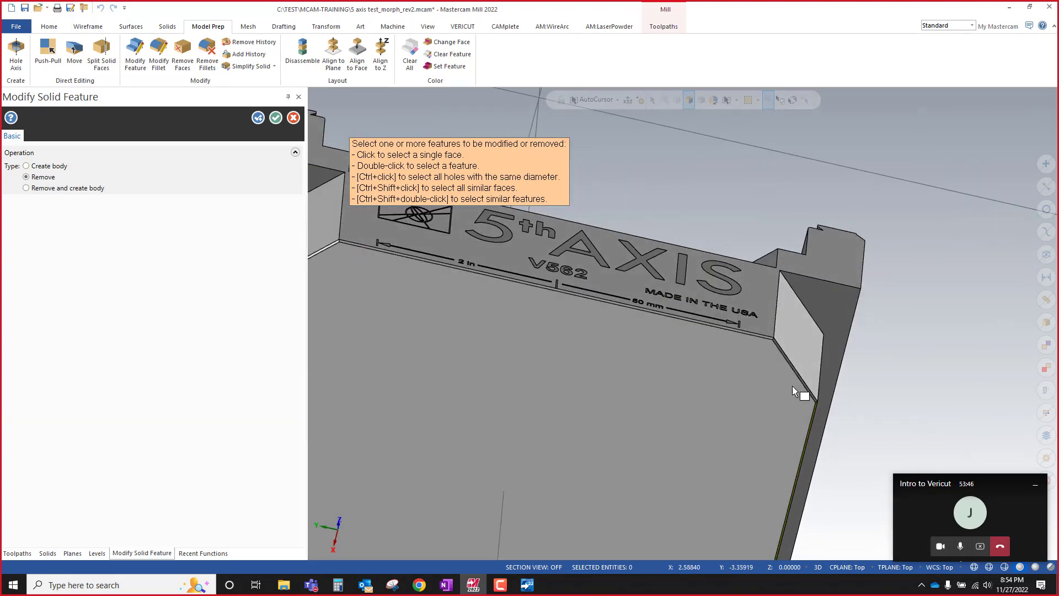
scroll(792, 385, "up", 3)
scroll(729, 263, "down", 6)
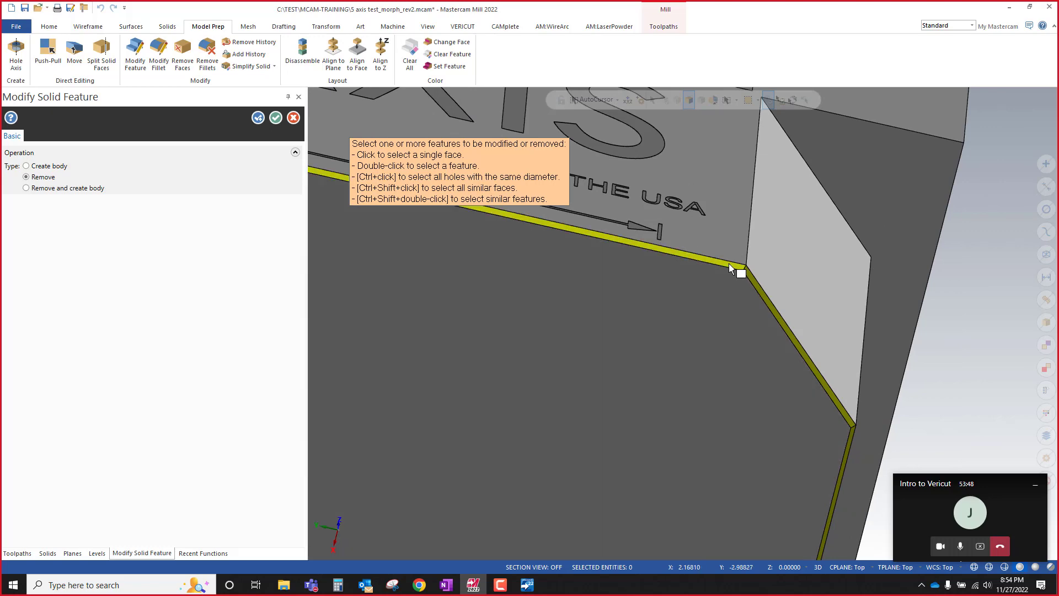
scroll(588, 260, "up", 6)
scroll(578, 261, "up", 2)
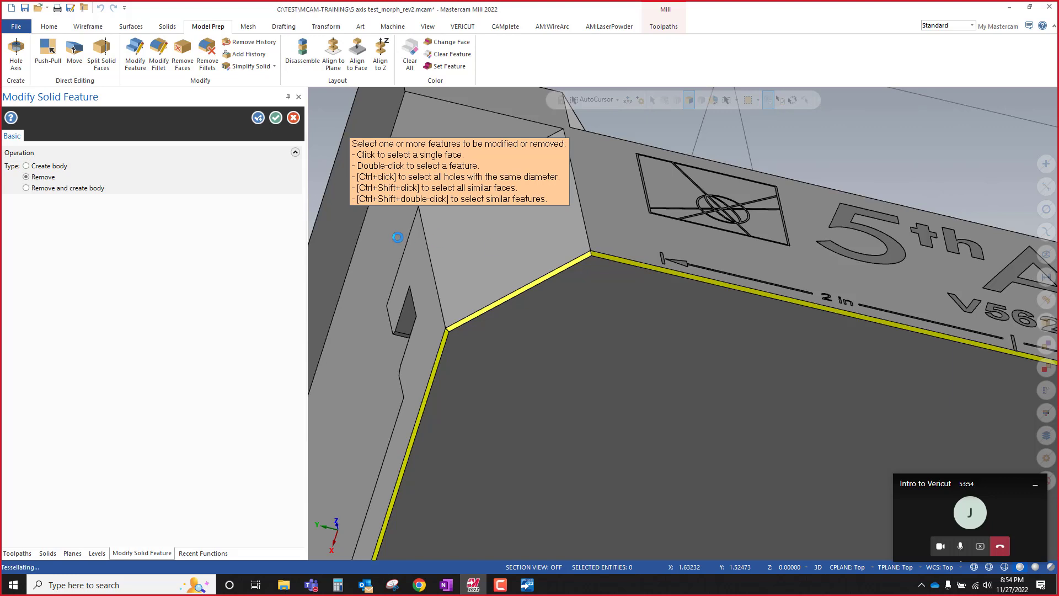
left_click(276, 118)
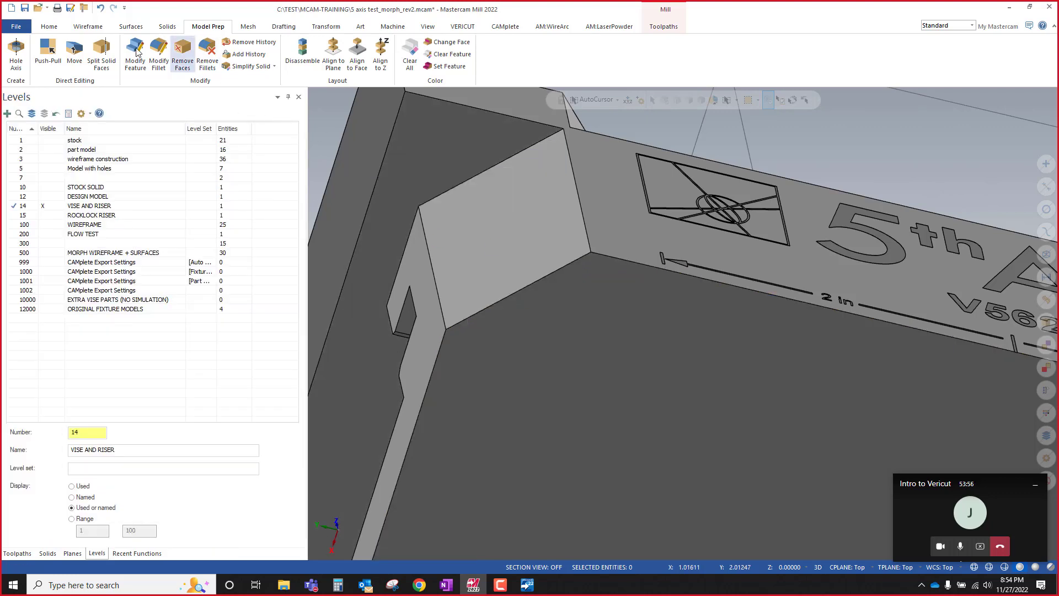
Step: Create curves on all edges of the vise base's flat underside, keeping both loops
left_click(99, 27)
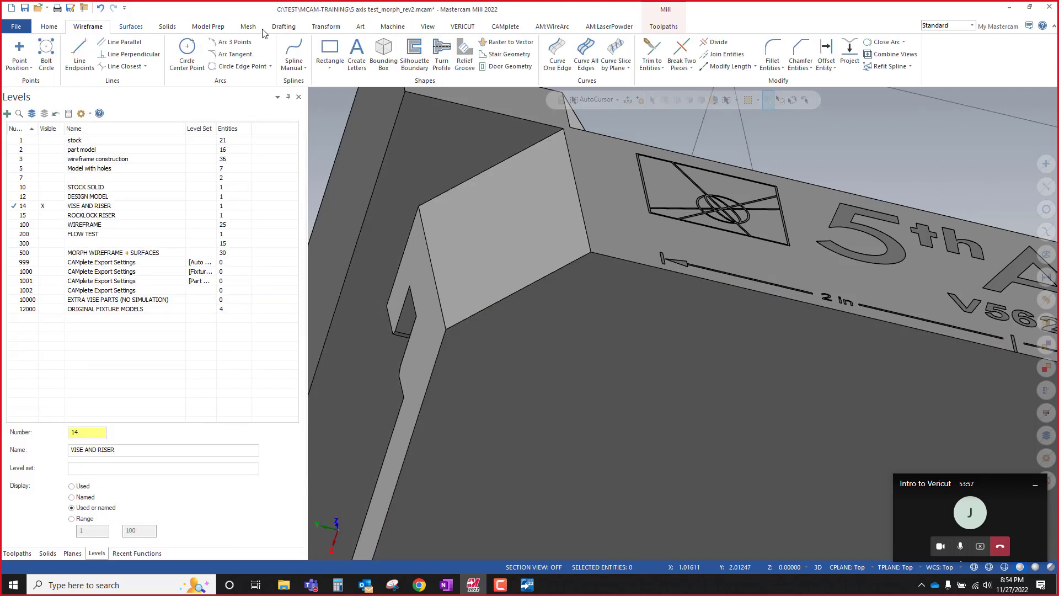
left_click(584, 53)
left_click(607, 308)
scroll(590, 237, "down", 6)
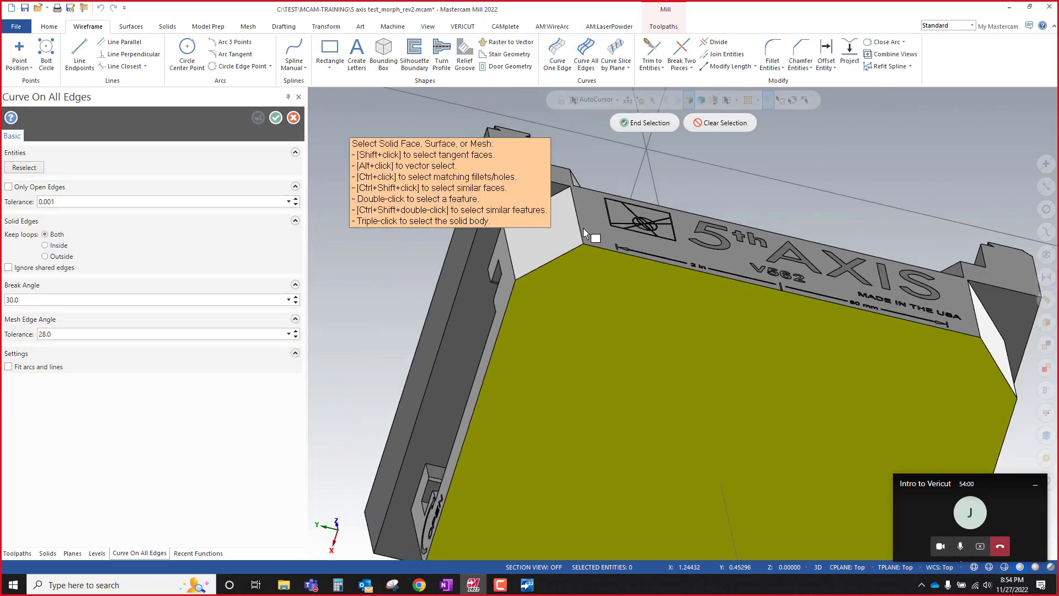
left_click(651, 123)
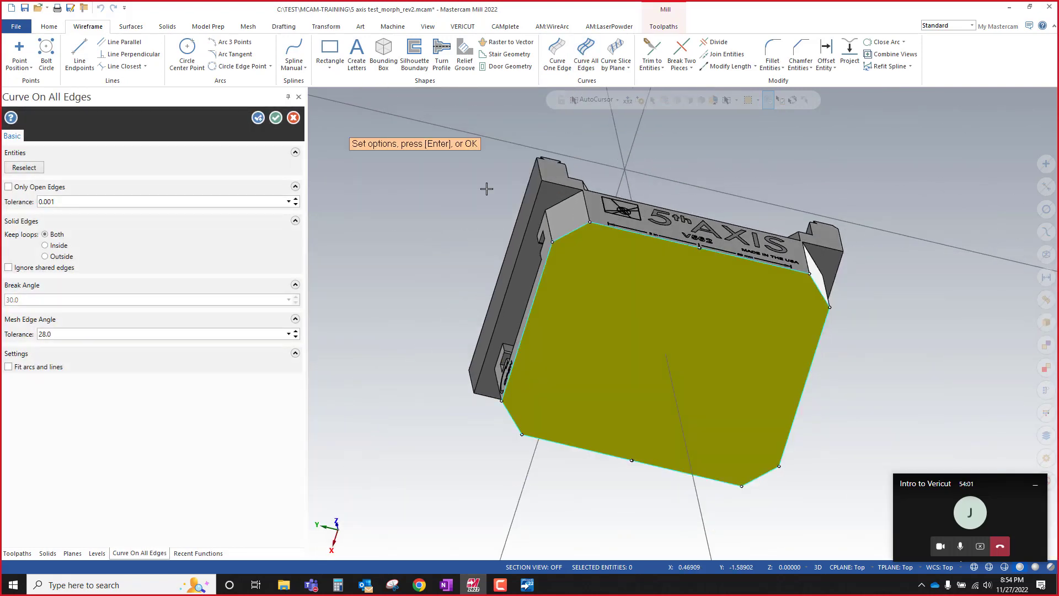
left_click(274, 118)
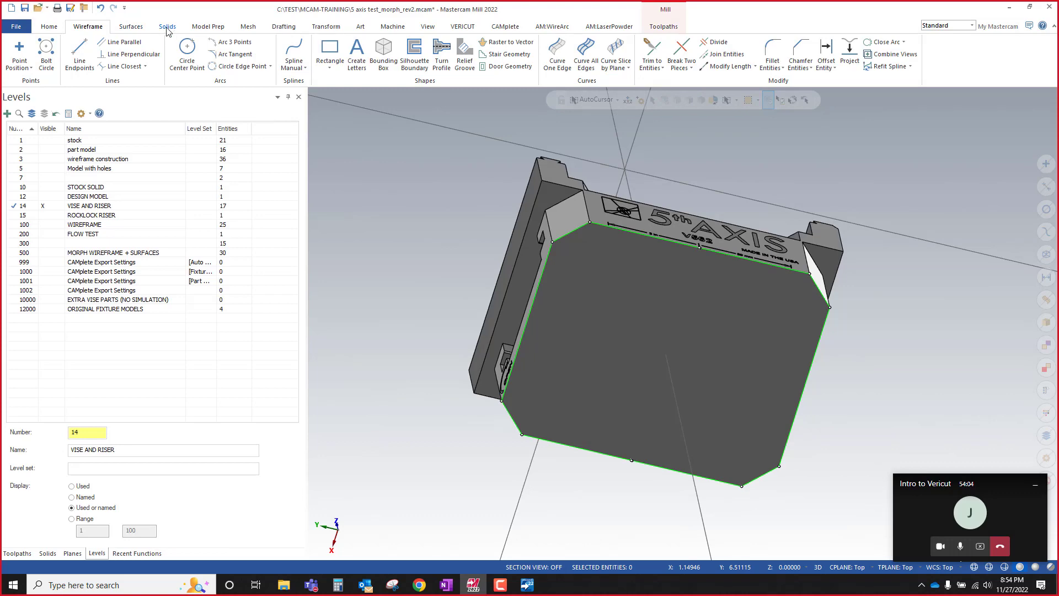
left_click(167, 28)
left_click(165, 52)
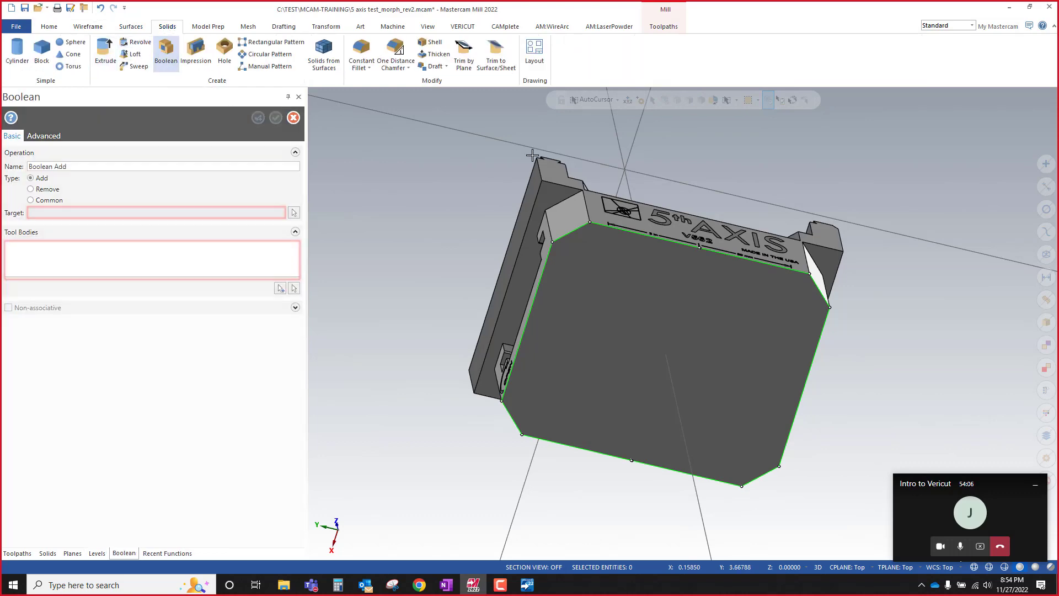
key("Escape")
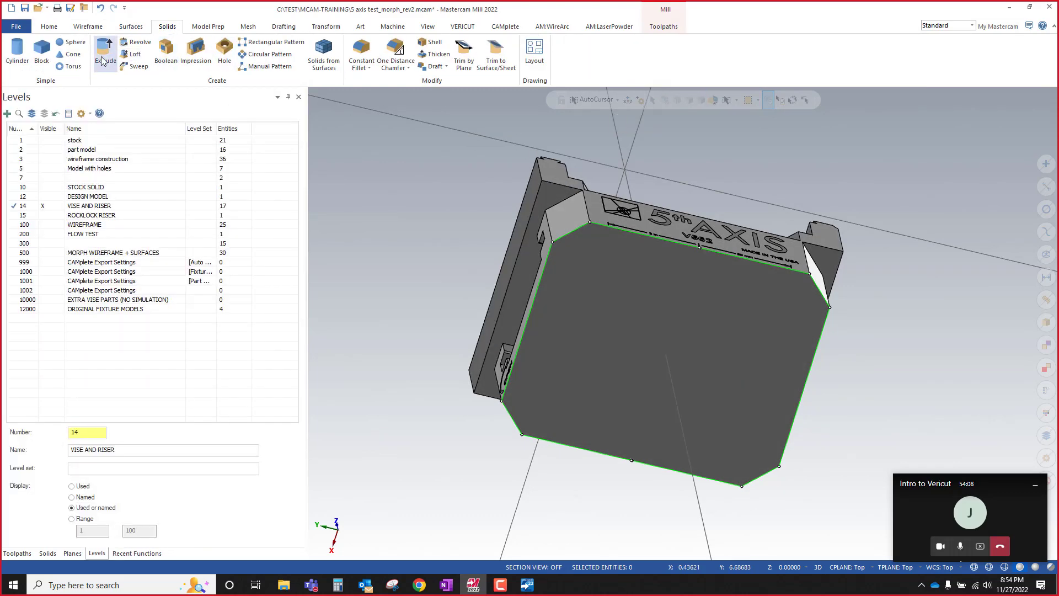
left_click(104, 49)
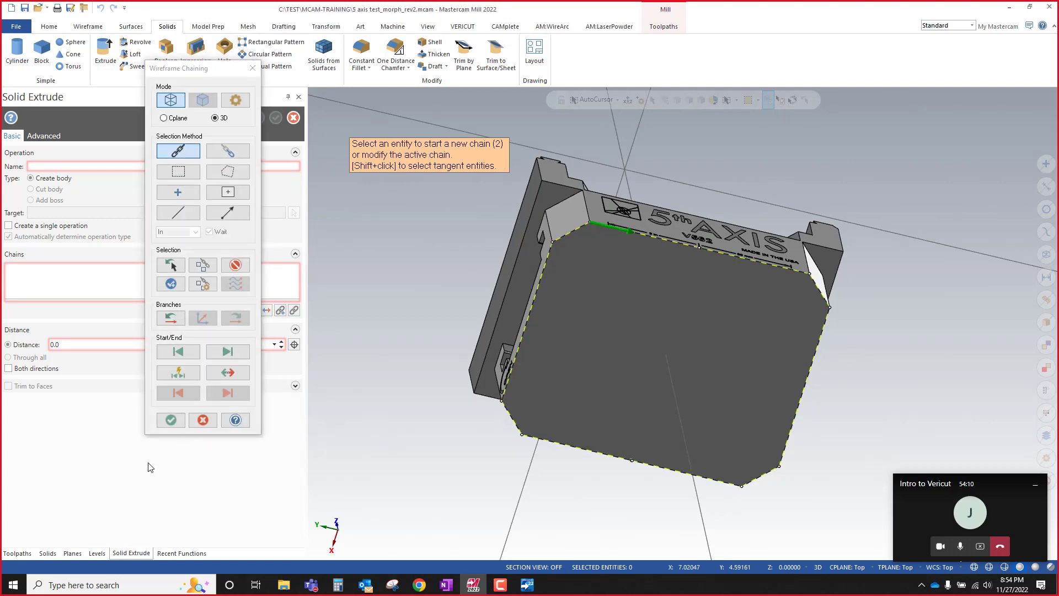
scroll(636, 265, "up", 10)
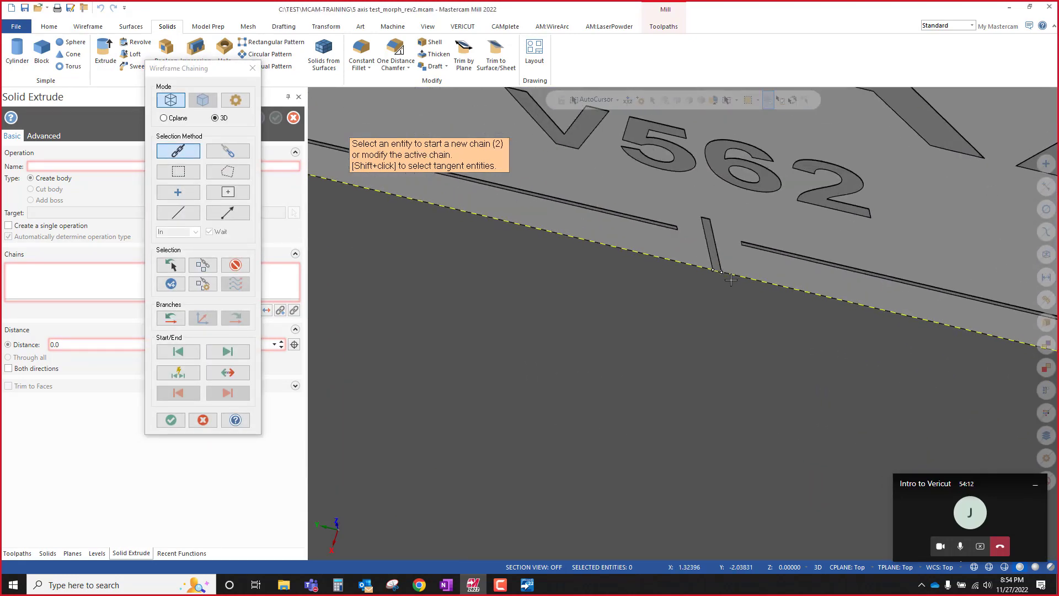
scroll(713, 278, "up", 5)
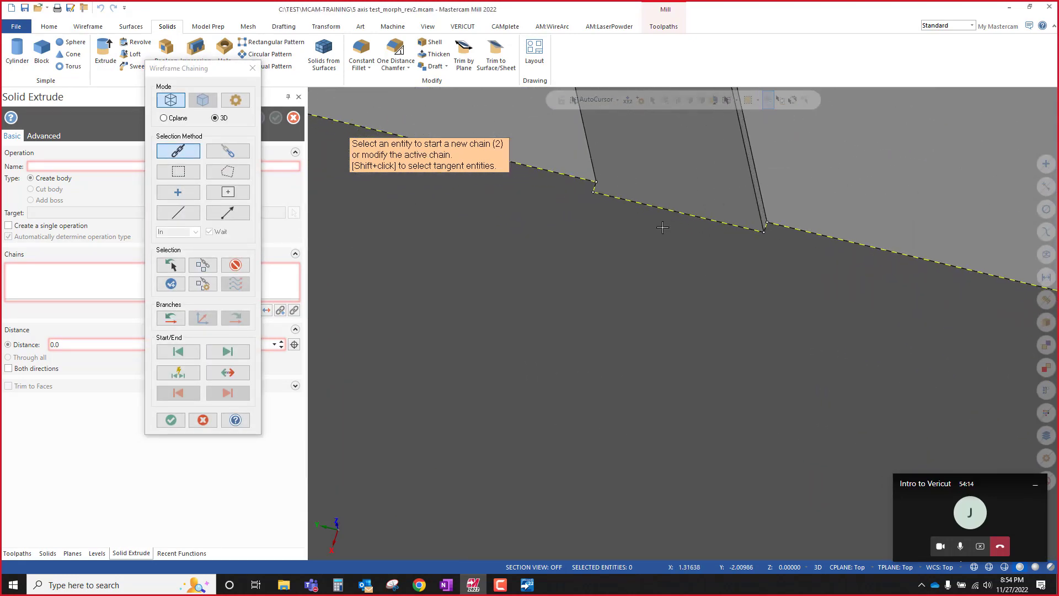
scroll(670, 243, "down", 1)
key("Escape")
Step: Delete the whole chain of edge curves from the vise's underside
left_click(674, 232, "shift")
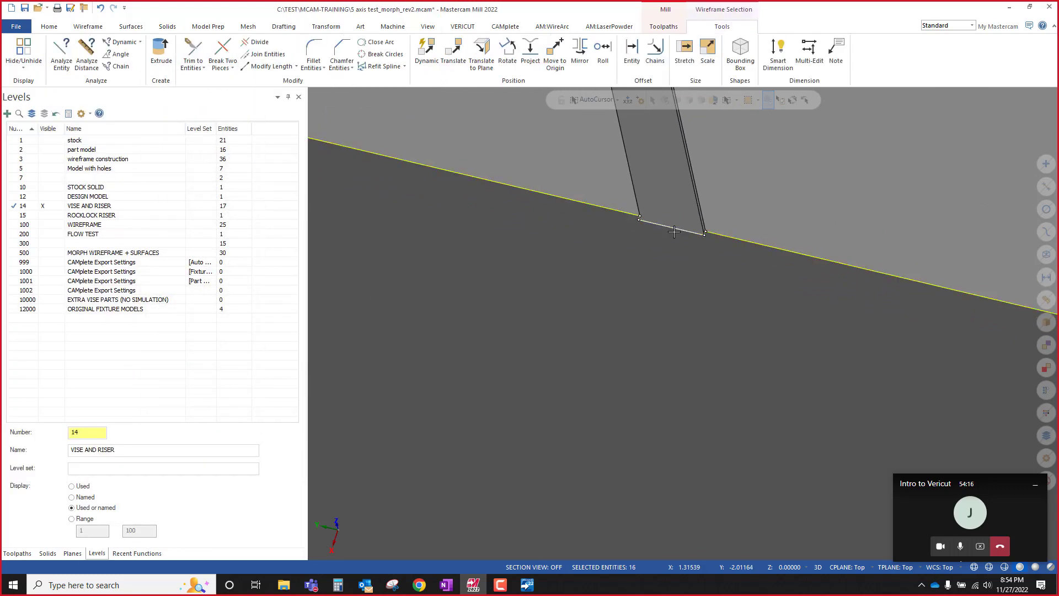
key("Delete")
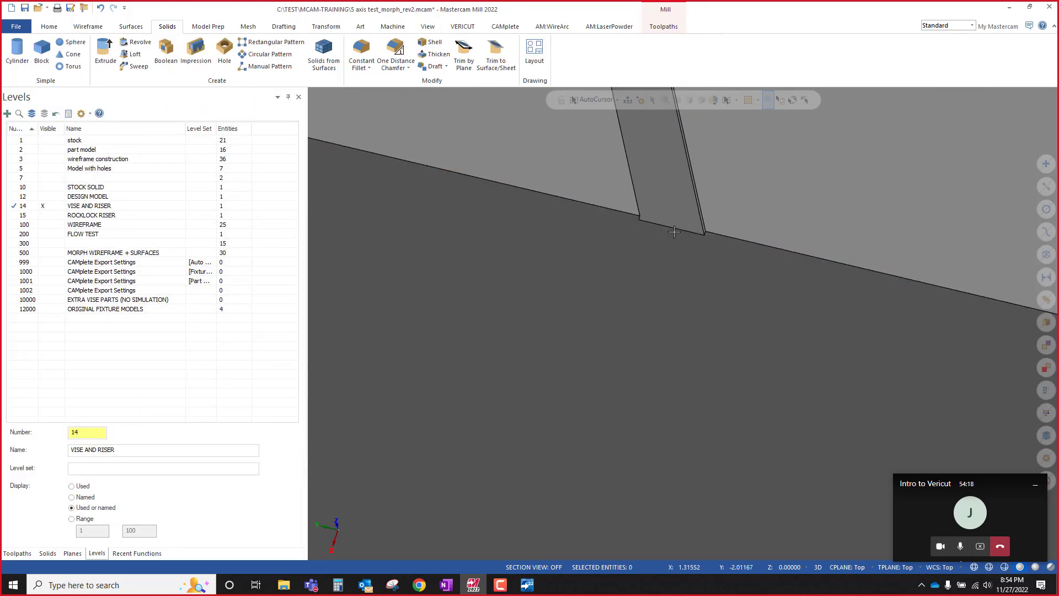
Step: Remove the engraved centre tick mark between the 2 in and 50 mm scales with Modify Feature so it no longer notches the underside edge
scroll(674, 232, "down", 5)
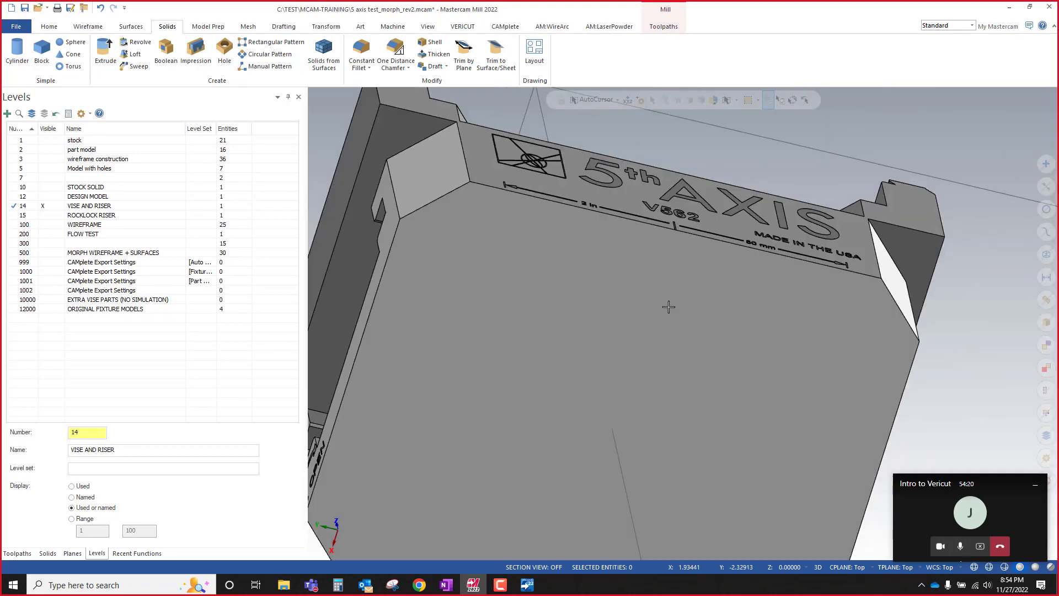
mouse_move(668, 306)
middle_mouse_down()
mouse_move(666, 364)
mouse_move(665, 264)
middle_mouse_up()
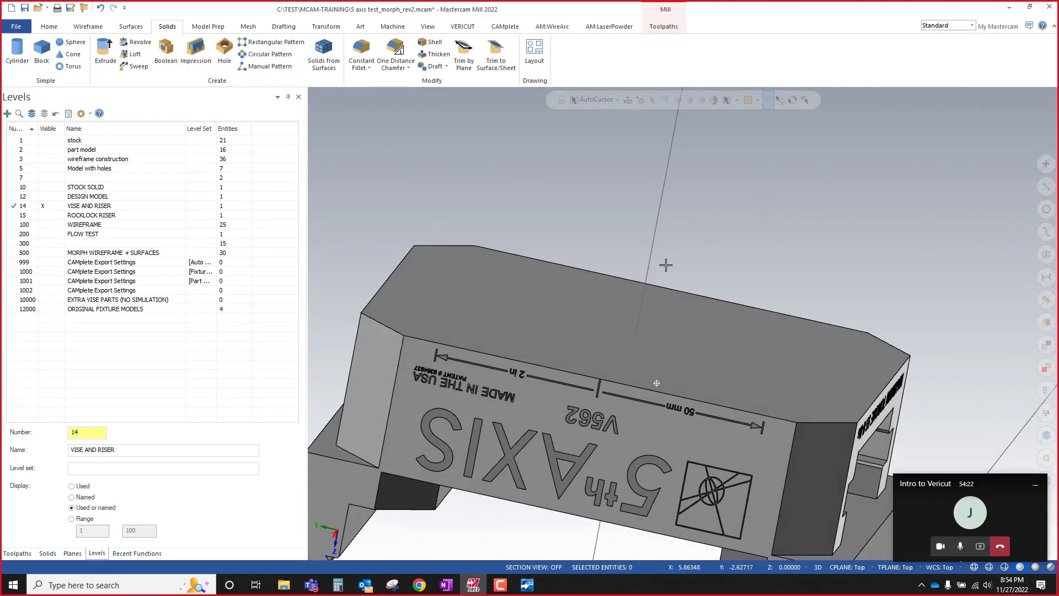
scroll(601, 381, "up", 6)
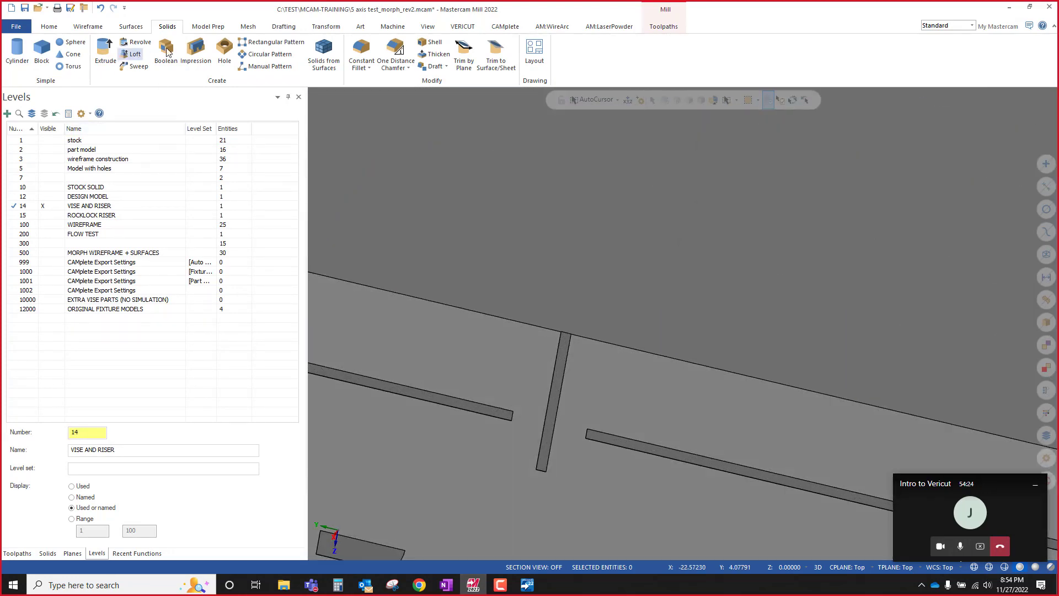
scroll(142, 47, "down", 1)
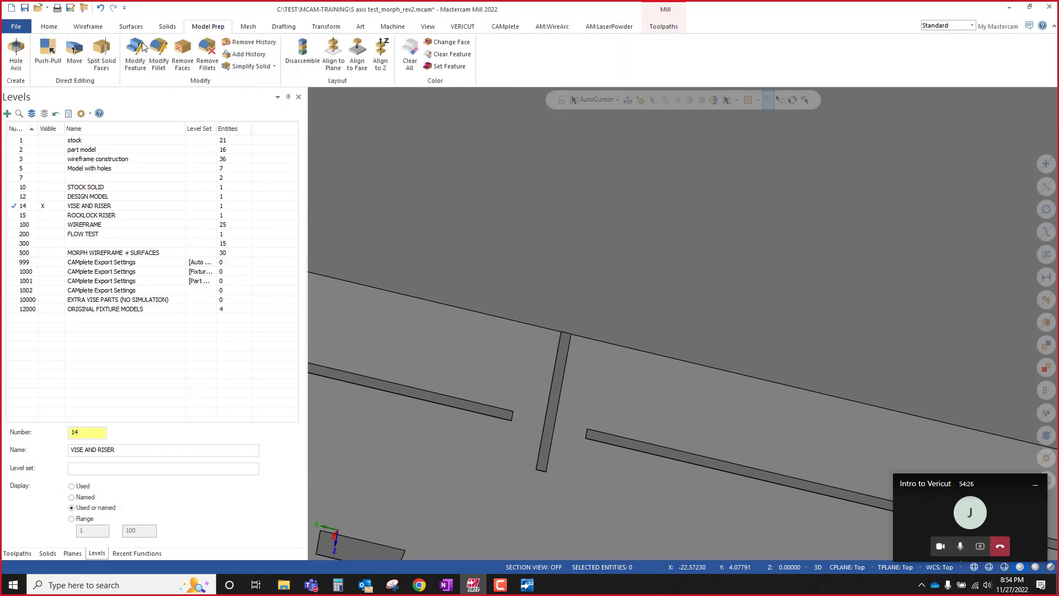
left_click(135, 52)
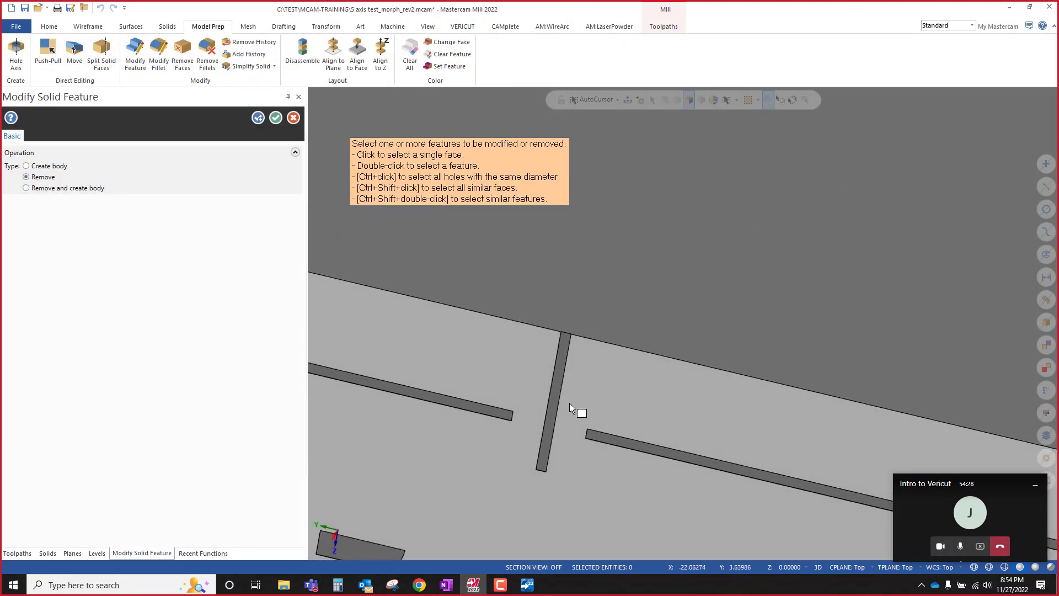
left_click(555, 399)
scroll(588, 472, "down", 5)
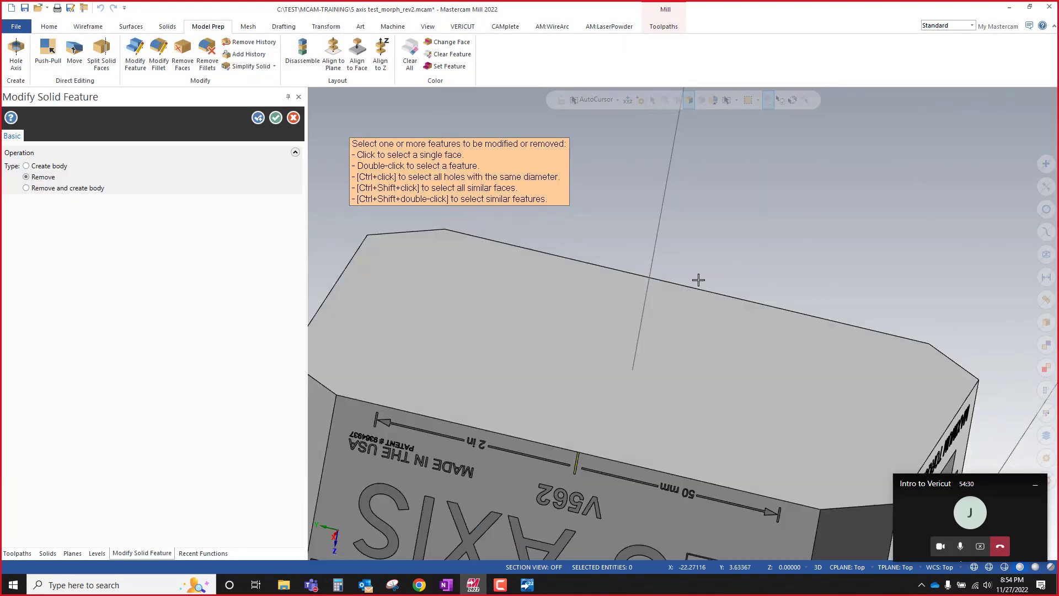
middle_click_drag(683, 322, 658, 441)
scroll(691, 155, "up", 6)
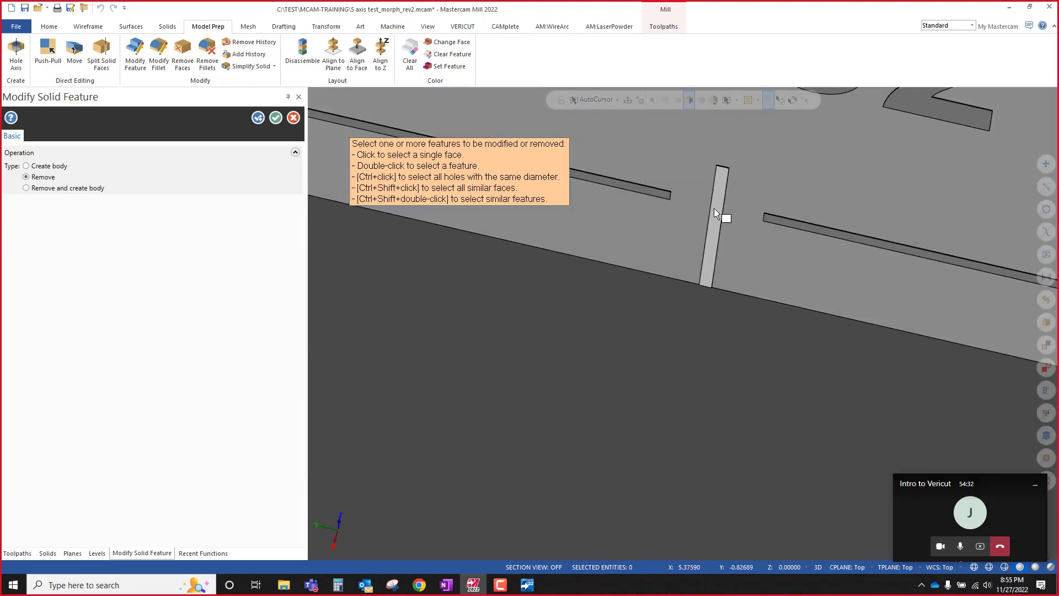
left_click(714, 207)
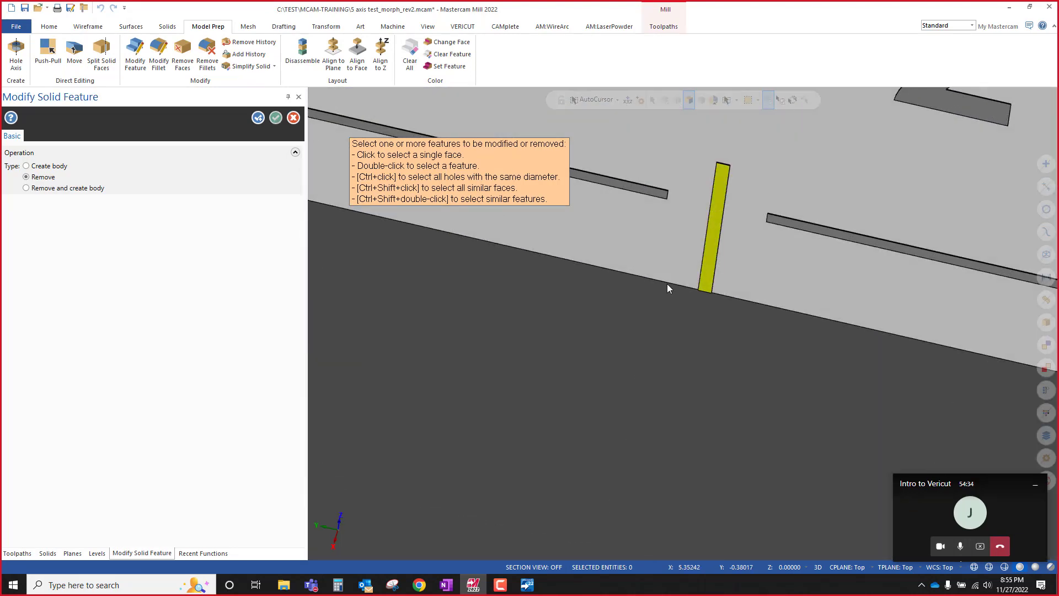
key("Return")
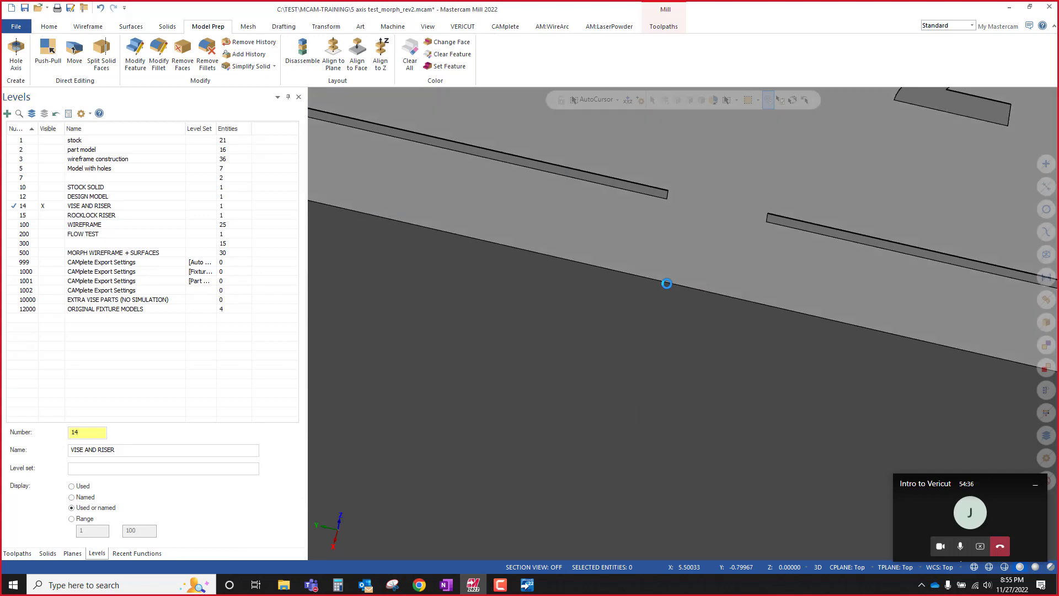
Step: Check the cleaned underside of the vise base and save the file
scroll(738, 229, "down", 7)
middle_click_drag(751, 247, 805, 54)
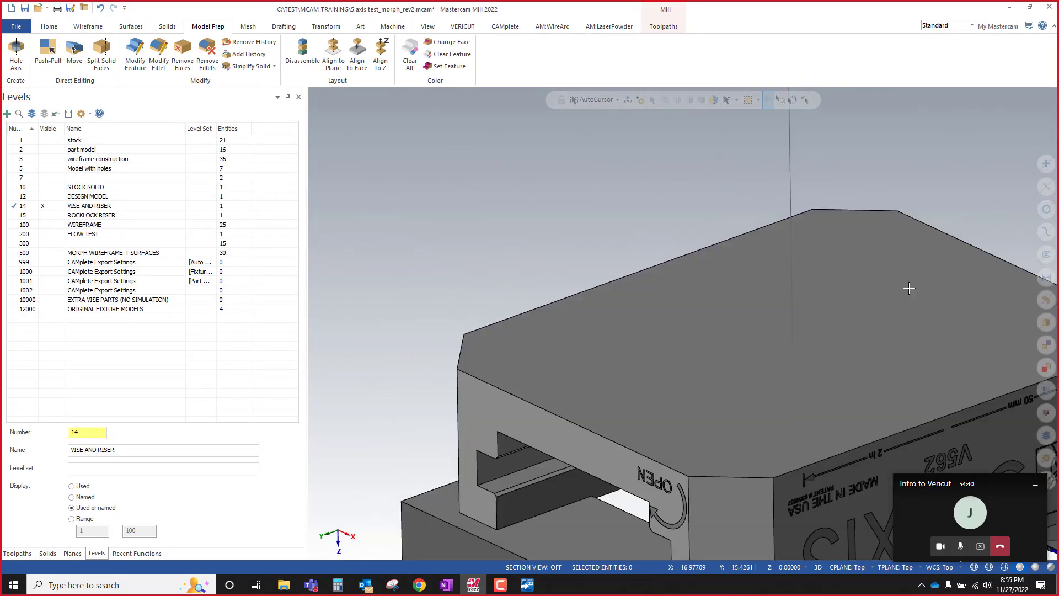
middle_click_drag(909, 287, 710, 297)
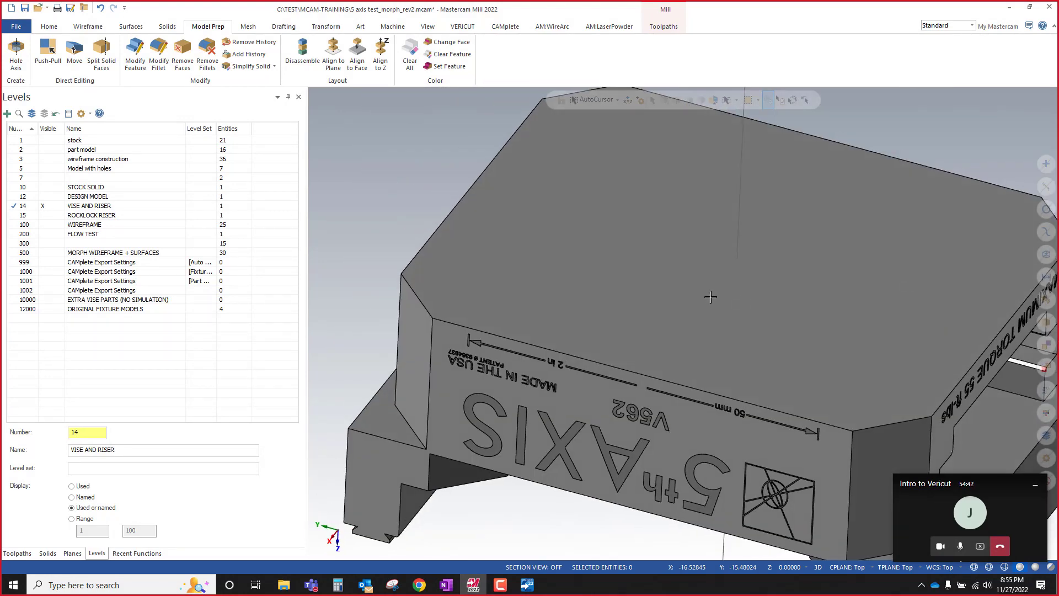
left_click(25, 8)
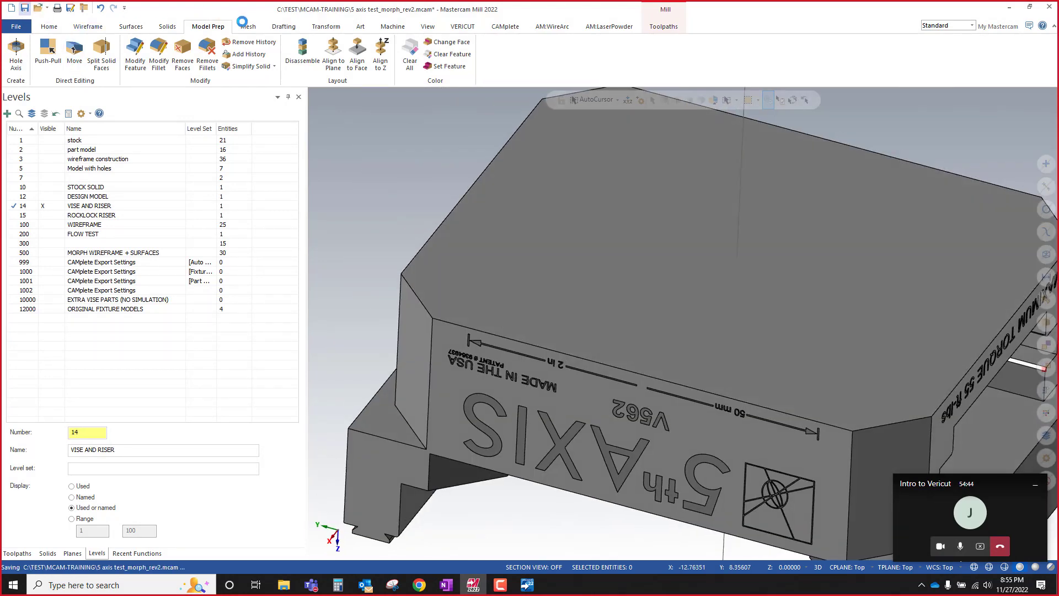
Step: Create curves on all edges of the cleaned underside face of the vise base
left_click(86, 28)
left_click(586, 53)
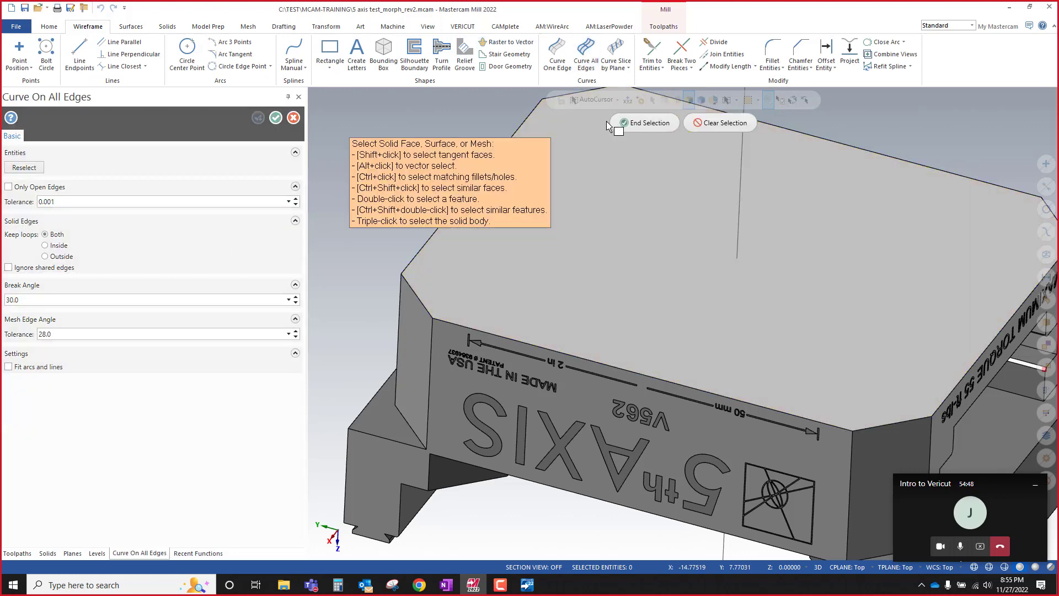
left_click(652, 124)
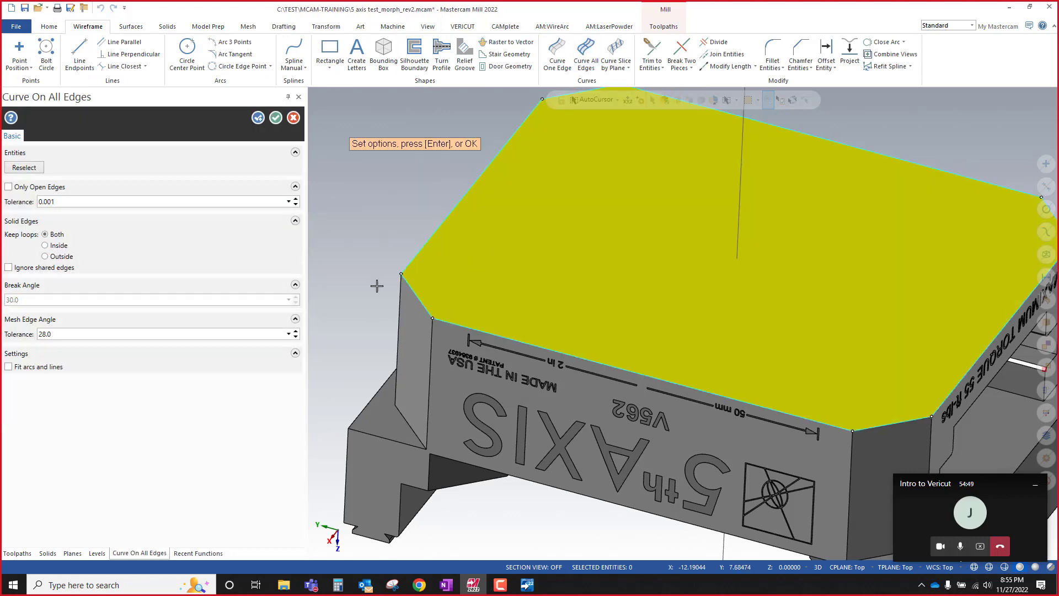
left_click(275, 118)
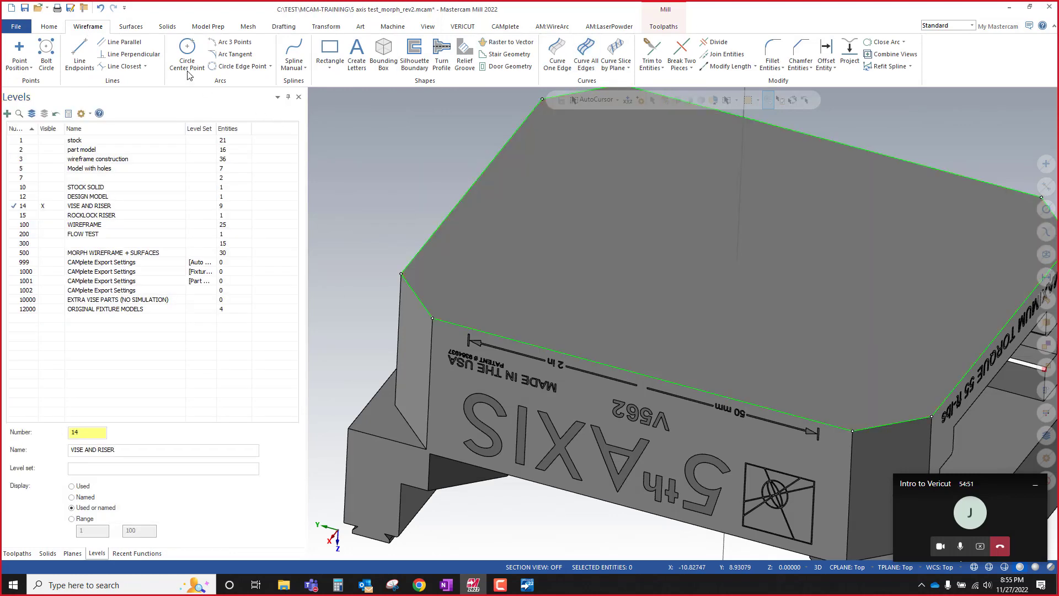
Step: Extrude the vise's underside outline as a new solid body 1.6295 in deep, up to the lower corner of the base's chamfered side
left_click(168, 27)
left_click(105, 51)
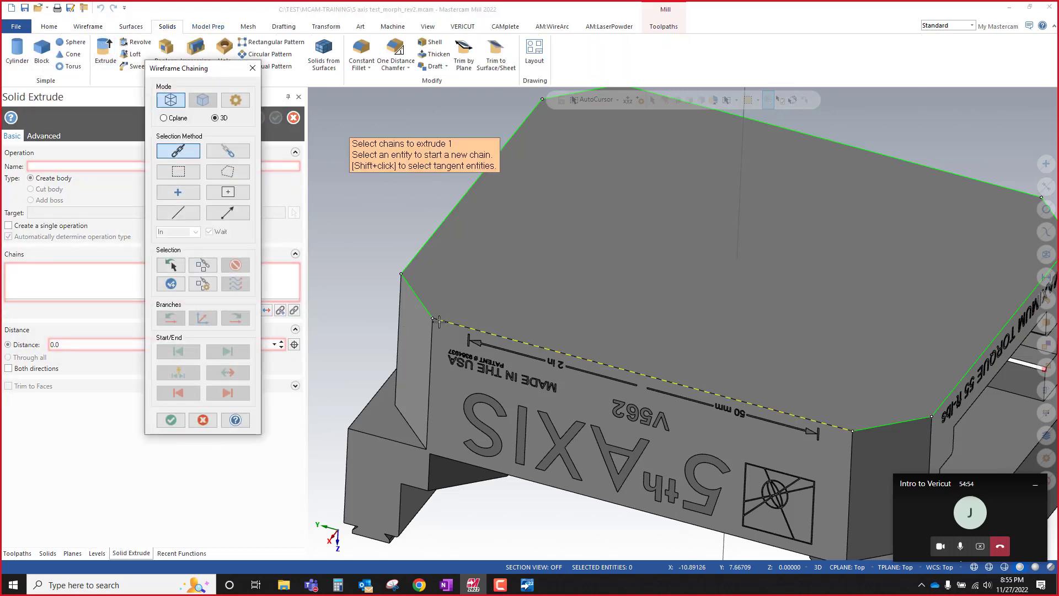
left_click(439, 322)
left_click(182, 424)
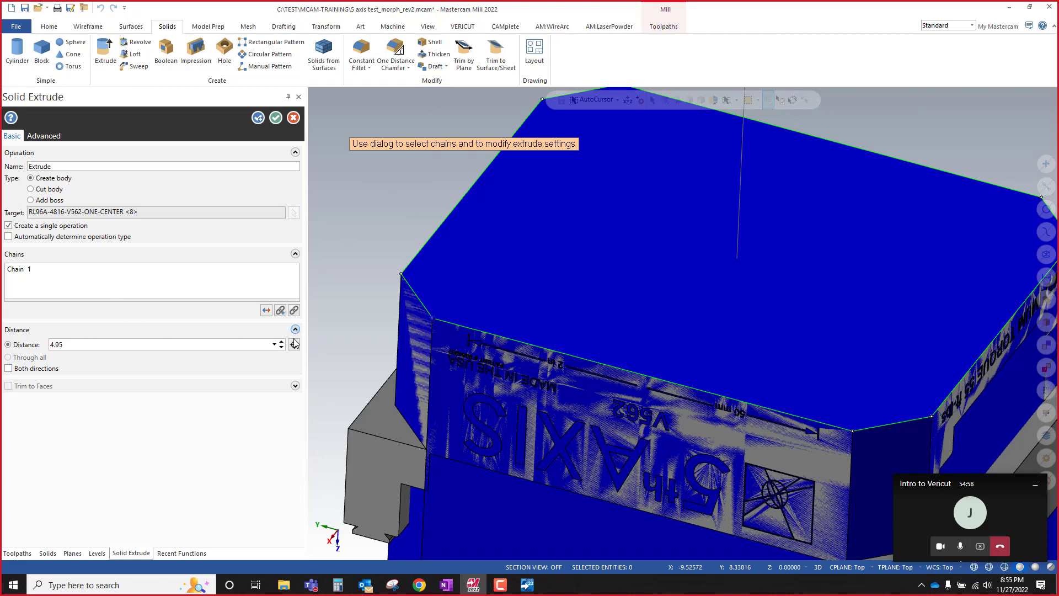
left_click(293, 345)
left_click(427, 452)
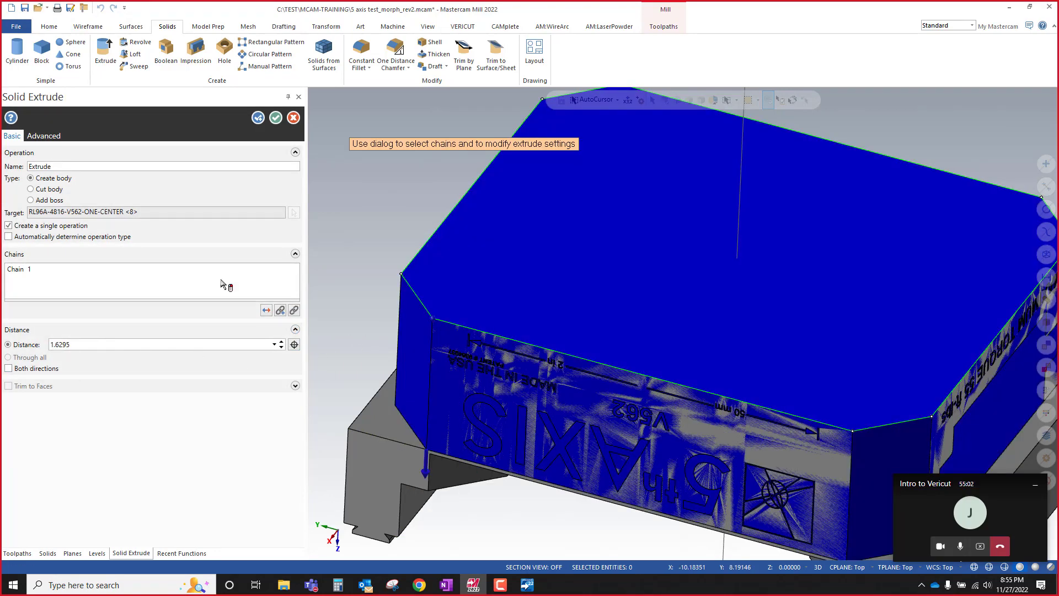
left_click(279, 118)
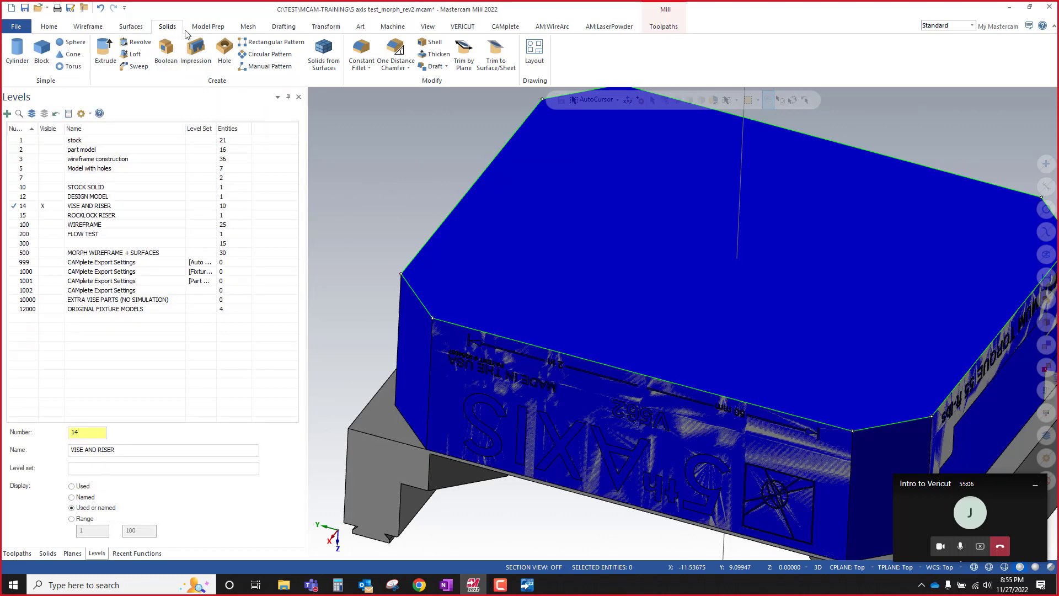
Step: Merge the extruded block into the vise body with a Boolean Add, using the vise as the target
left_click(163, 47)
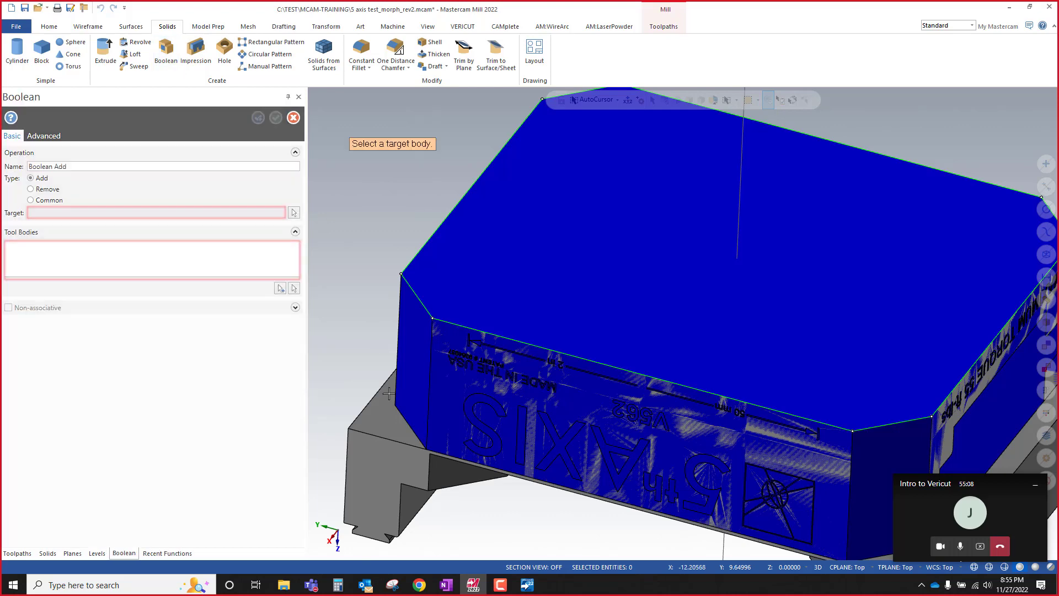
scroll(413, 453, "up", 5)
left_click(416, 451)
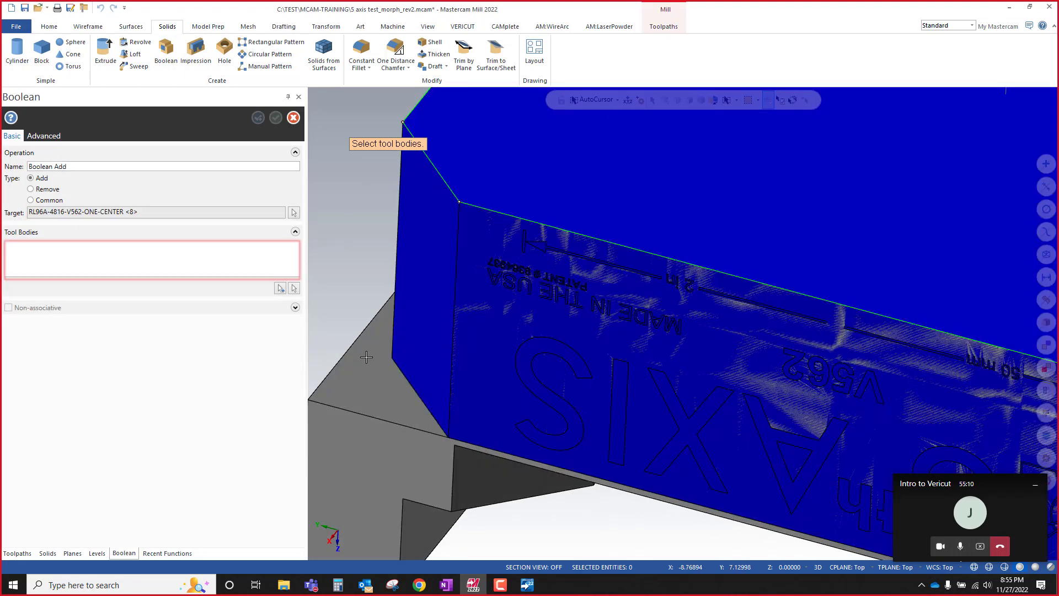
left_click(281, 289)
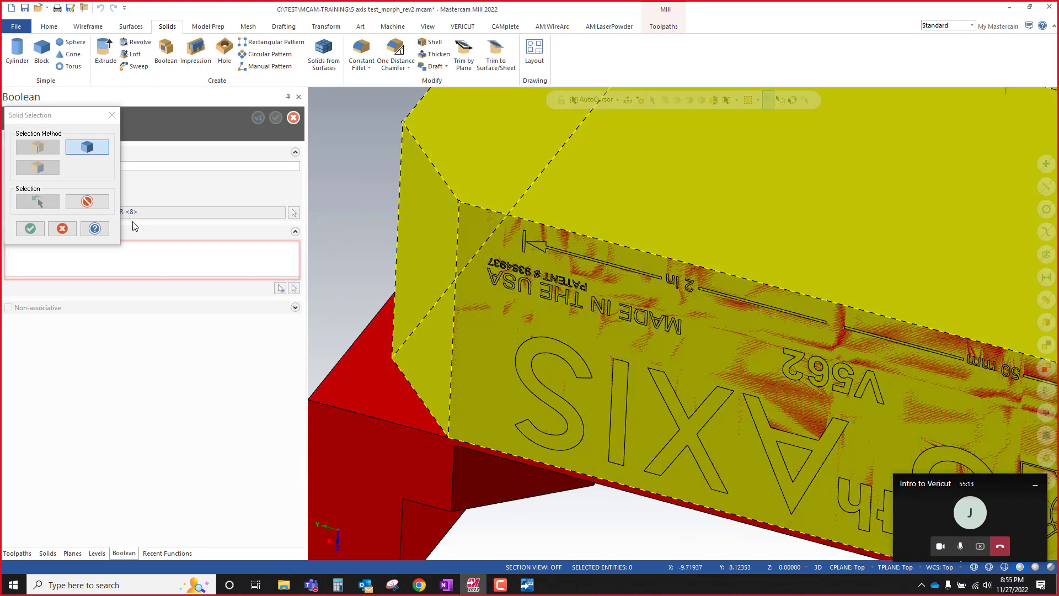
left_click(30, 227)
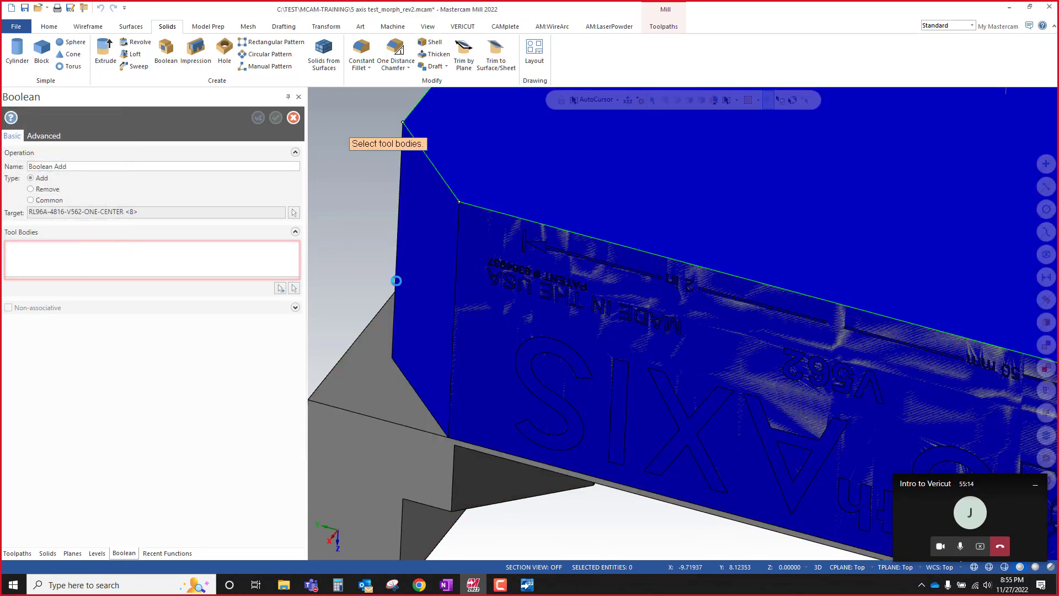
scroll(409, 284, "down", 2)
scroll(417, 289, "down", 3)
middle_click_drag(560, 274, 359, 208)
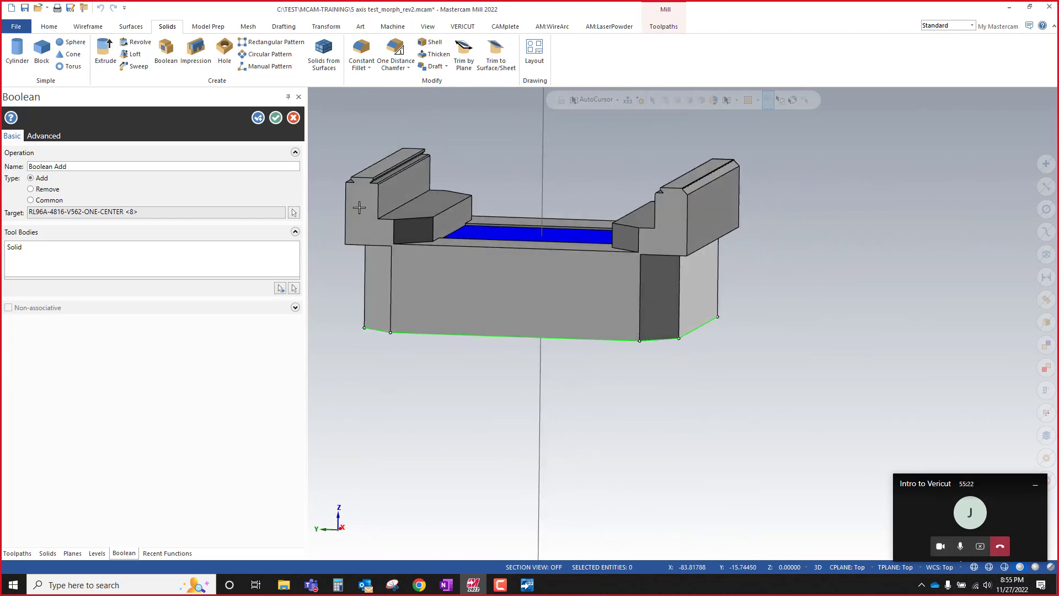
left_click(275, 117)
Step: Remove the history from the merged vise solid
left_click(208, 26)
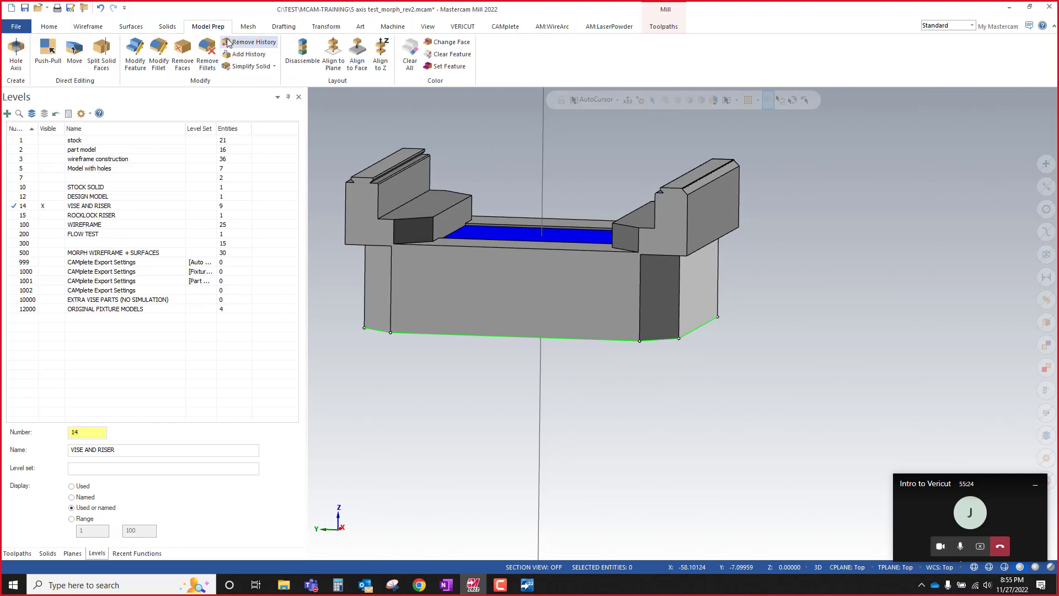
left_click(229, 43)
left_click(645, 123)
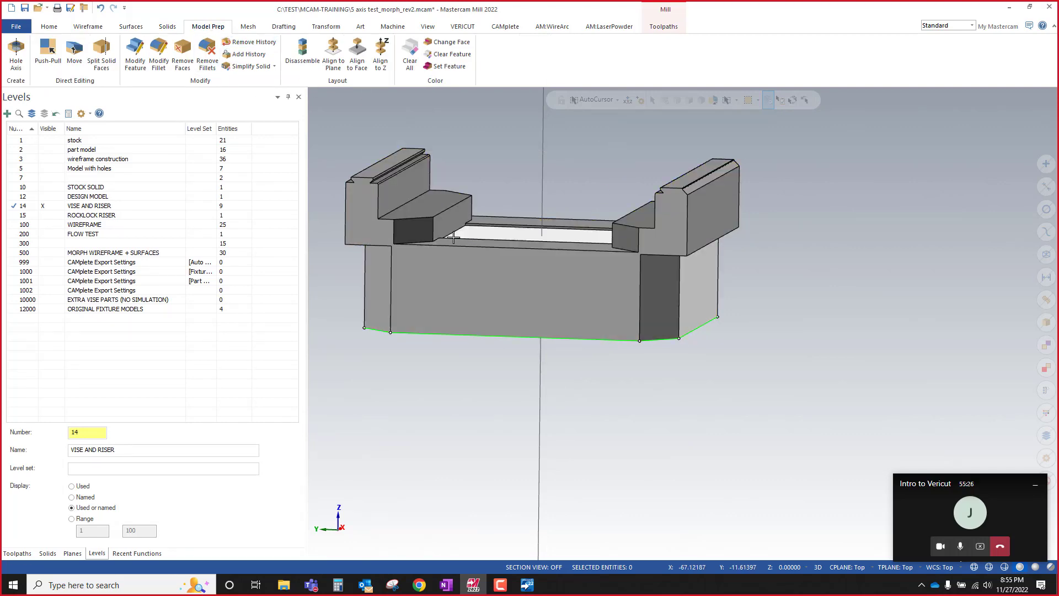
Step: Remove the recess between the two jaws from the vise base with Modify Feature
scroll(480, 230, "up", 5)
middle_click_drag(466, 275, 507, 328)
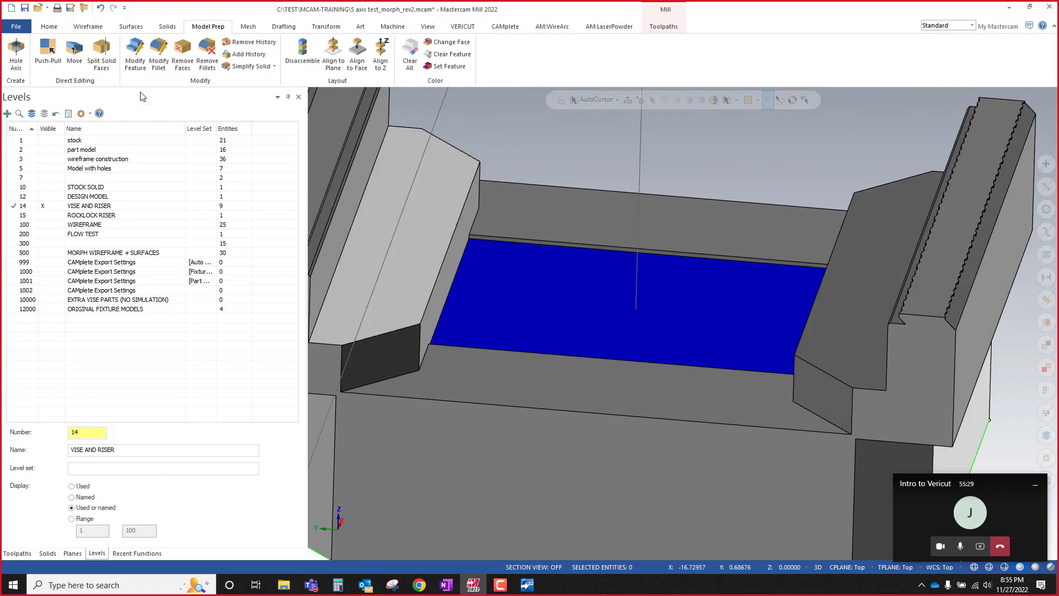
left_click(135, 58)
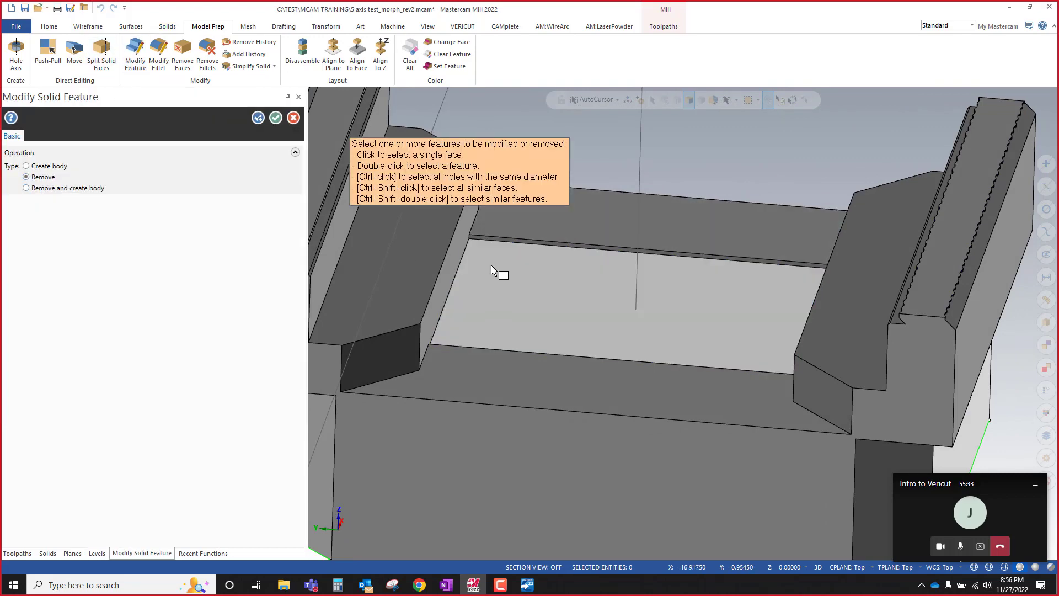
middle_click_drag(541, 266, 615, 430)
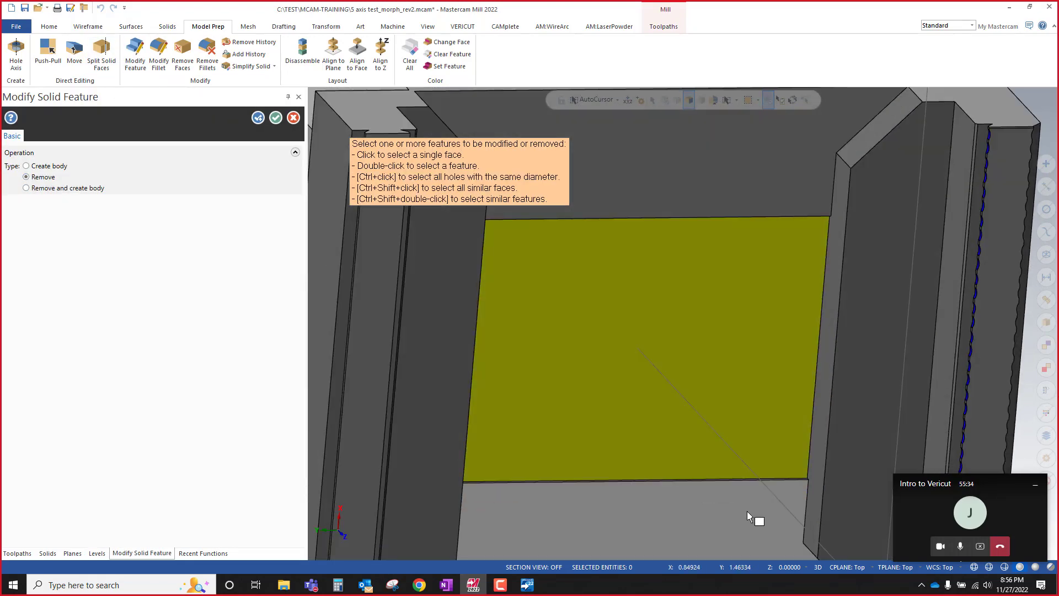
middle_click_drag(749, 457, 757, 488)
scroll(783, 489, "up", 4)
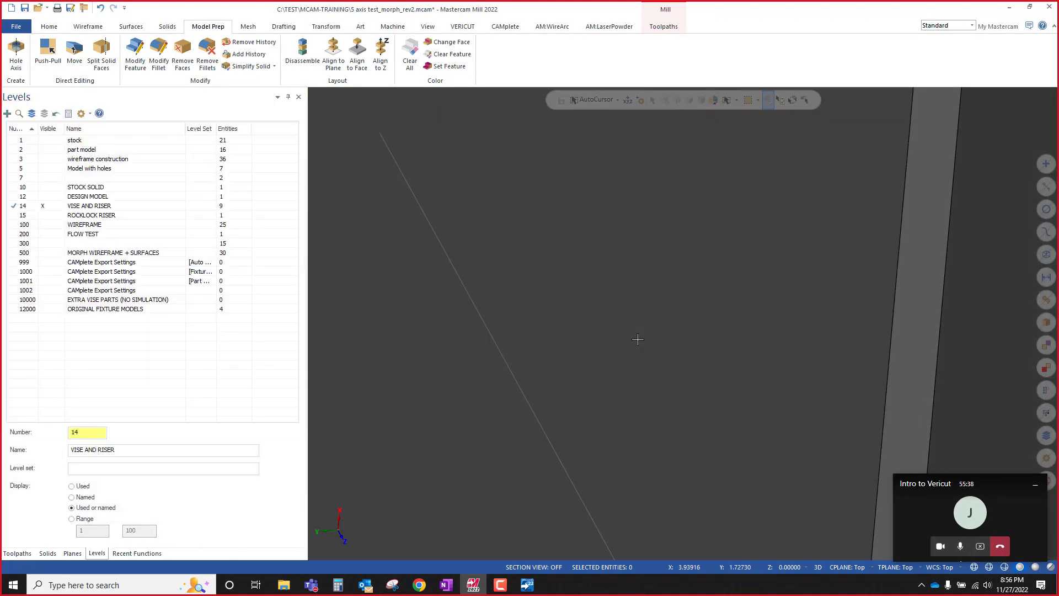
Step: Save the file and remove the vise solid's history again
scroll(634, 336, "down", 6)
middle_click_drag(627, 265, 611, 210)
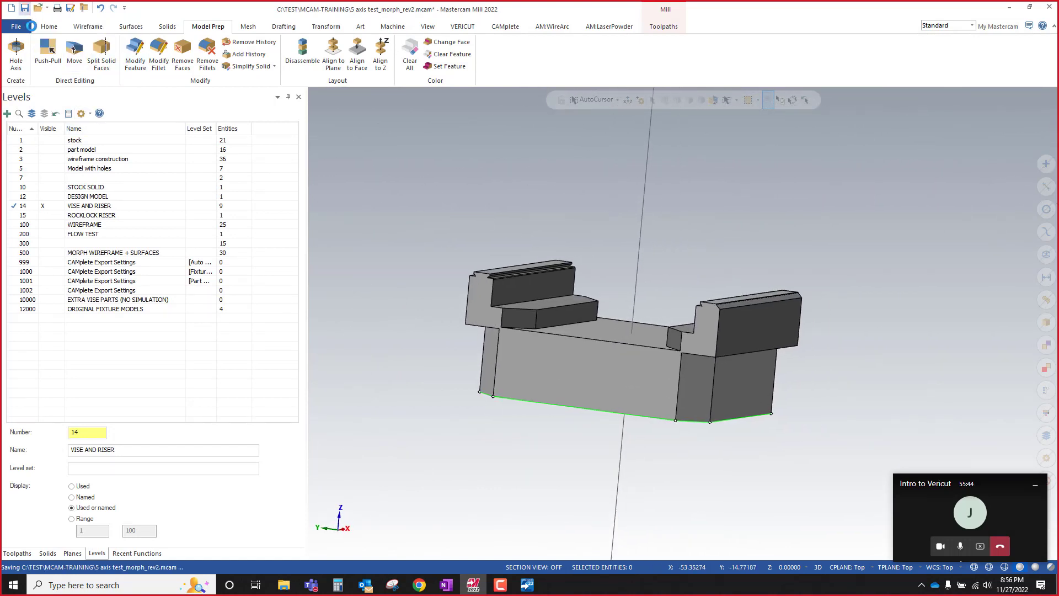
left_click(232, 54)
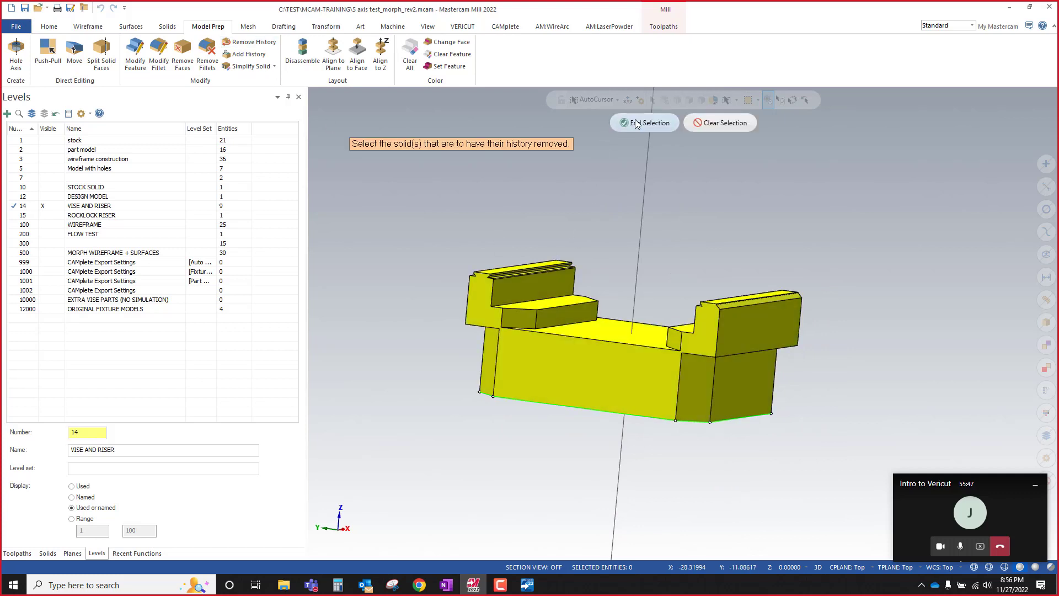
key("Return")
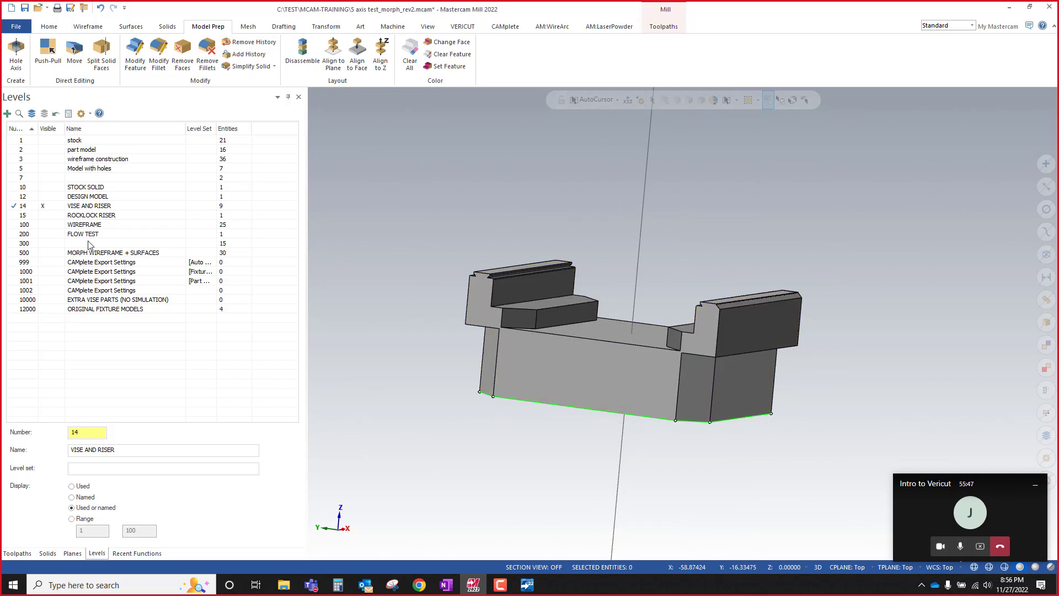
Step: Make the ROCKLOCK RISER level visible and isolate the vise solid so its underside is exposed
left_click(53, 215)
scroll(468, 233, "down", 3)
mouse_move(620, 361)
middle_mouse_down()
mouse_move(595, 344)
mouse_move(607, 360)
middle_mouse_up()
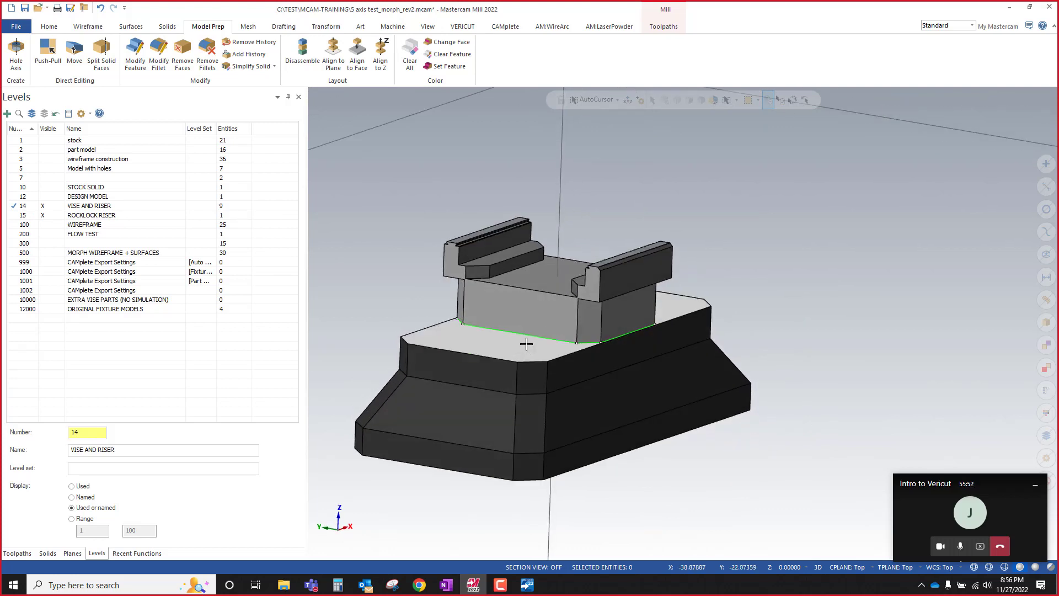
left_click(554, 315)
key("alt+e")
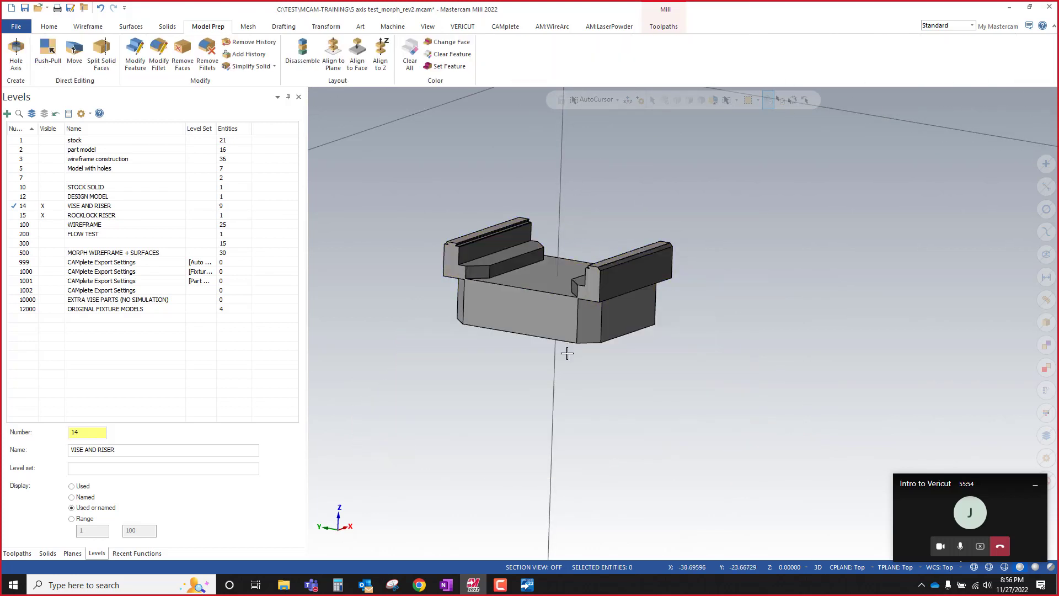
middle_click_drag(575, 369, 558, 309)
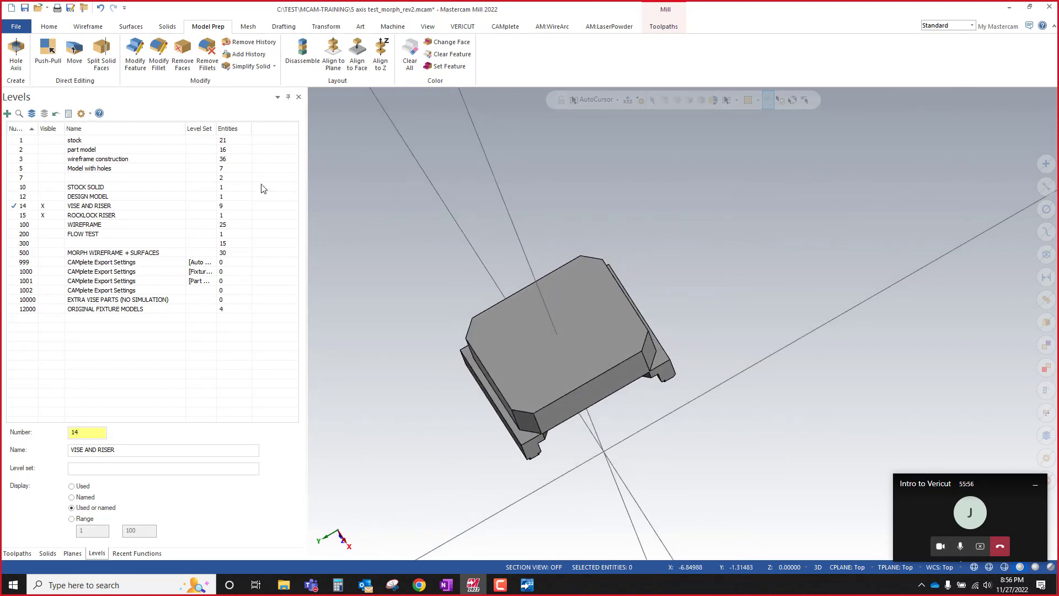
Step: Push-pull the vise's underside face slightly outward so it overlaps the riser, and restore the hidden riser and curves
left_click(65, 63)
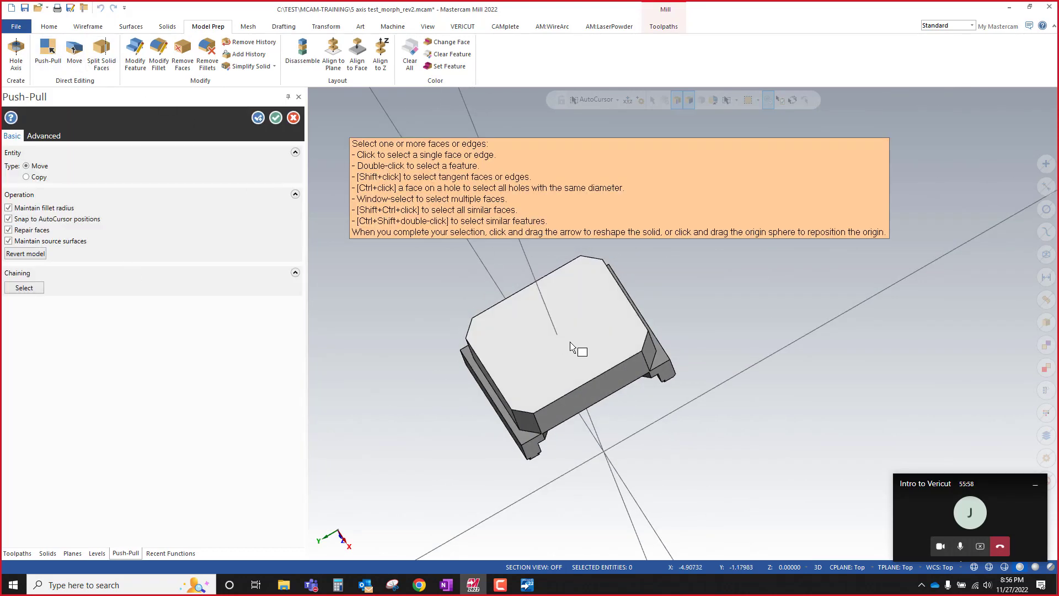
left_click(570, 340)
left_click(570, 337)
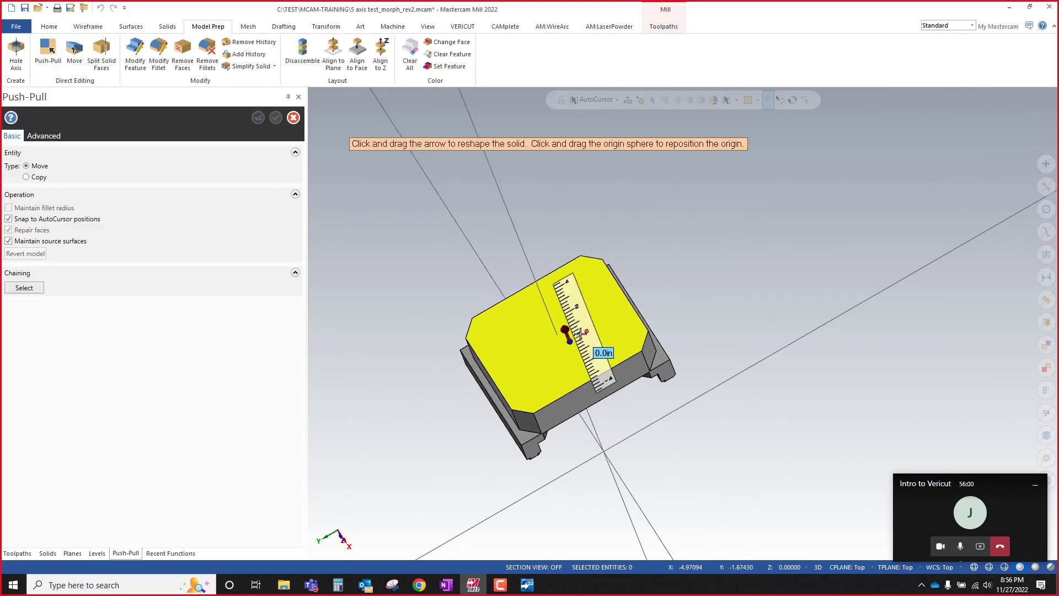
left_click(577, 332)
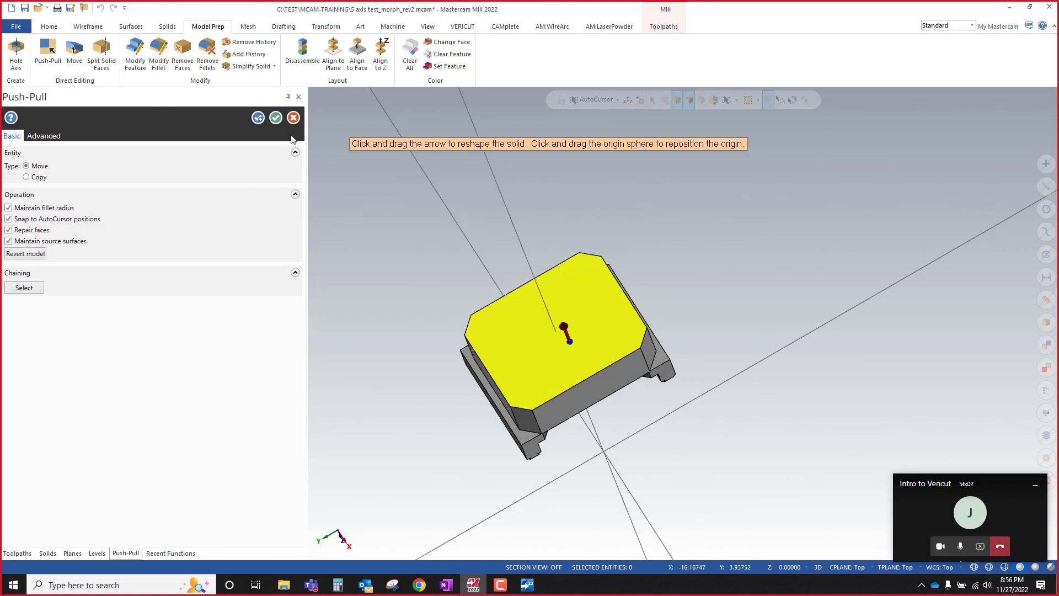
middle_click_drag(569, 347, 580, 410)
key("alt+e")
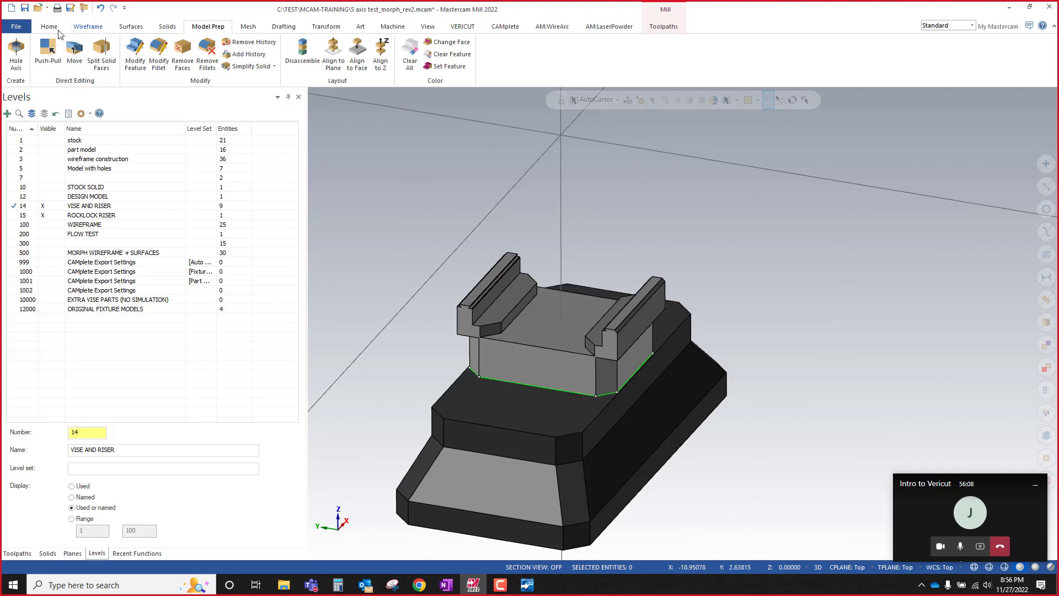
Step: Merge the vise into the riser with a Boolean Add targeting the riser, and delete the leftover outline curve chain around the vise base
left_click(170, 28)
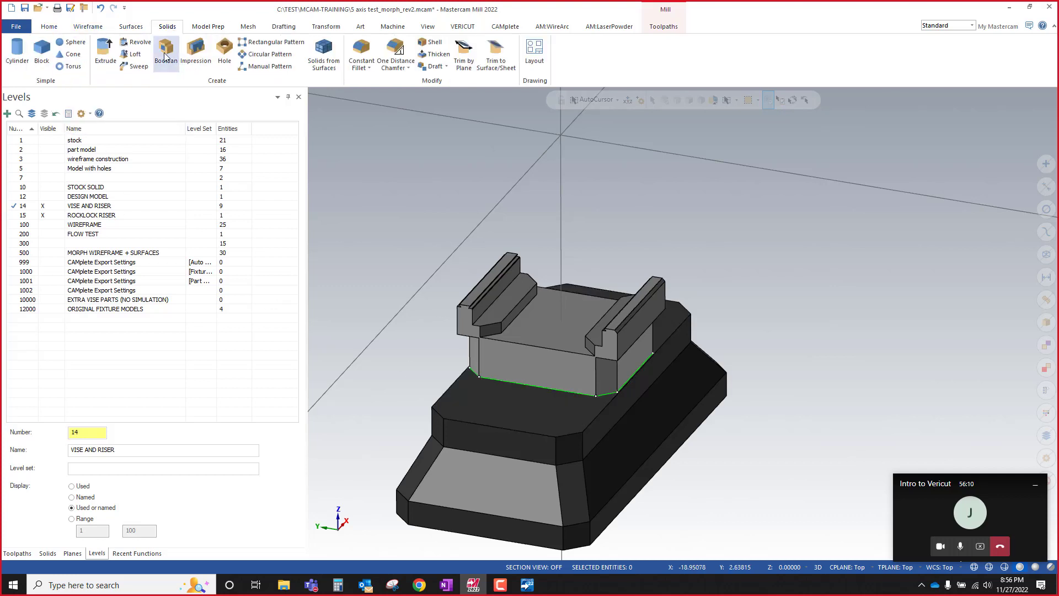
left_click(555, 444)
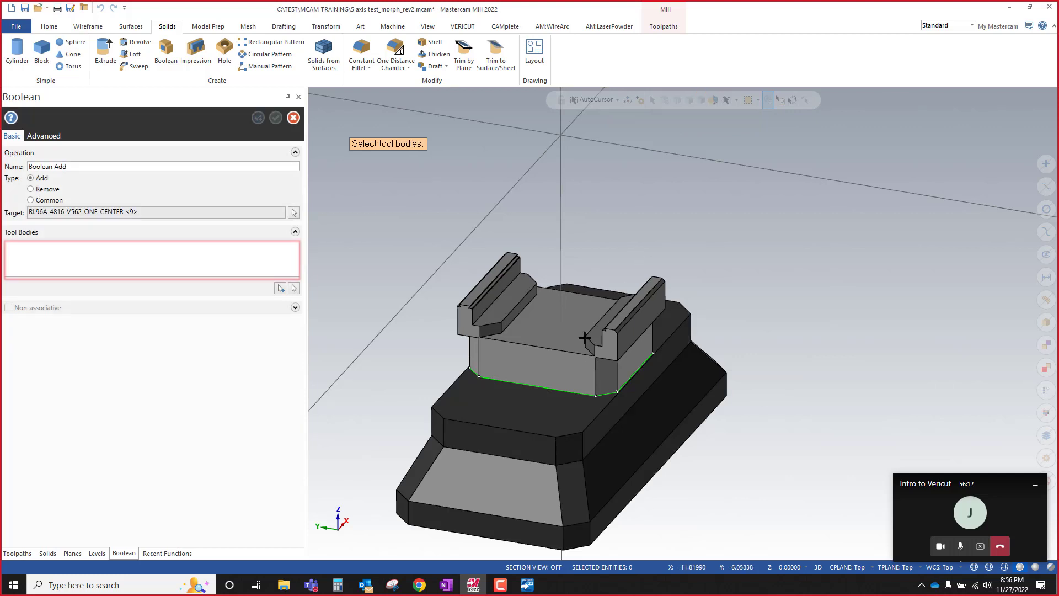
left_click(294, 287)
left_click(525, 350)
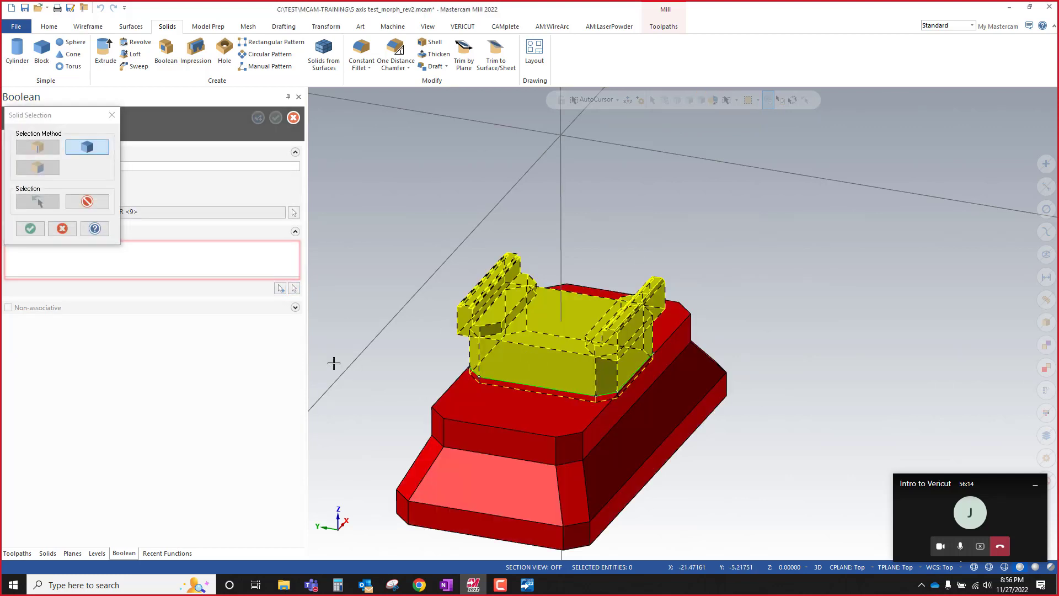
left_click(31, 228)
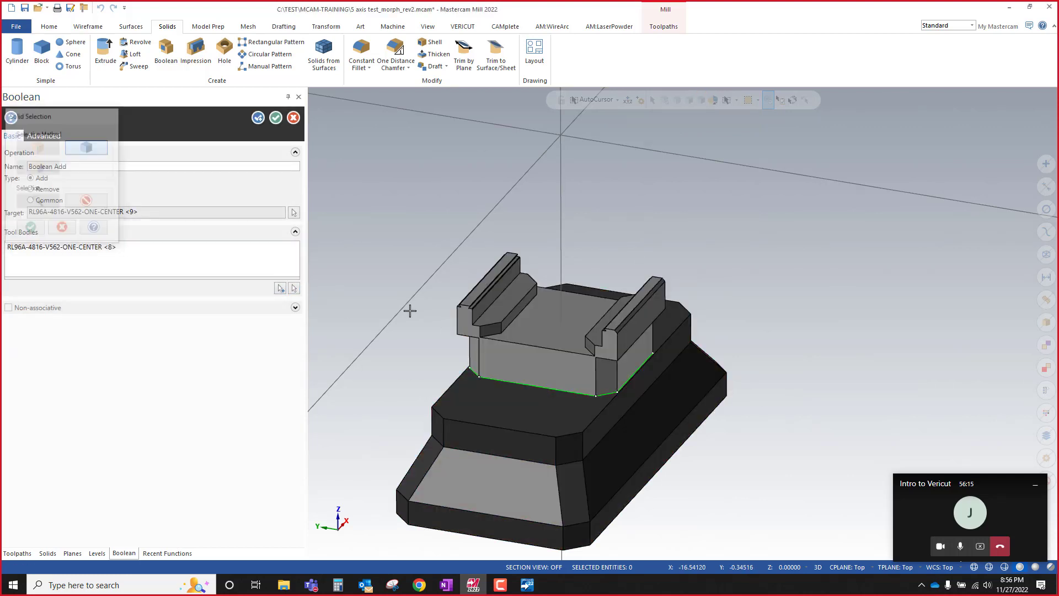
left_click(274, 118)
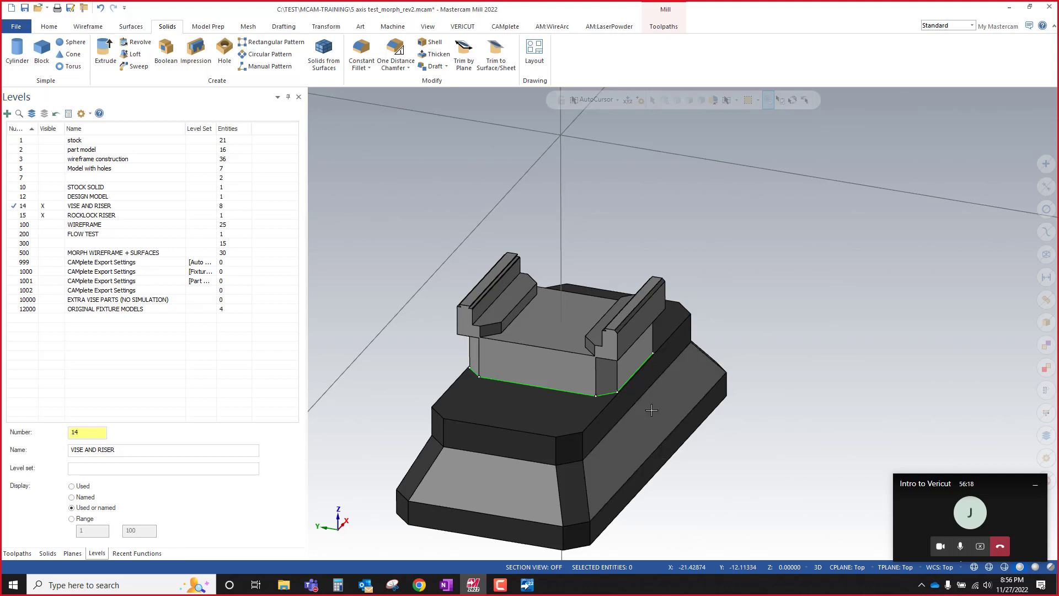
double_click(633, 377)
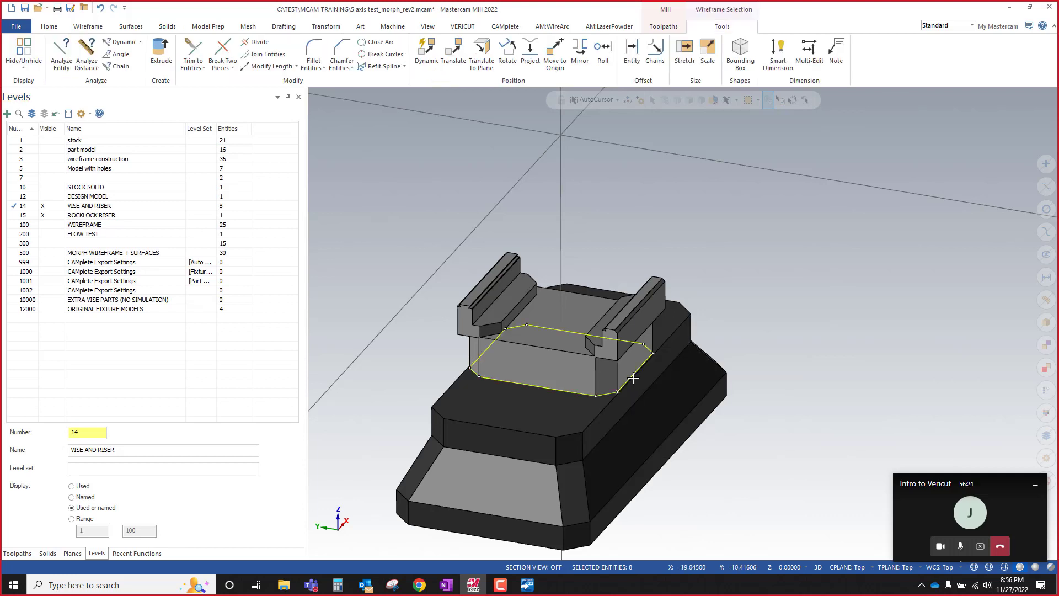
key("Delete")
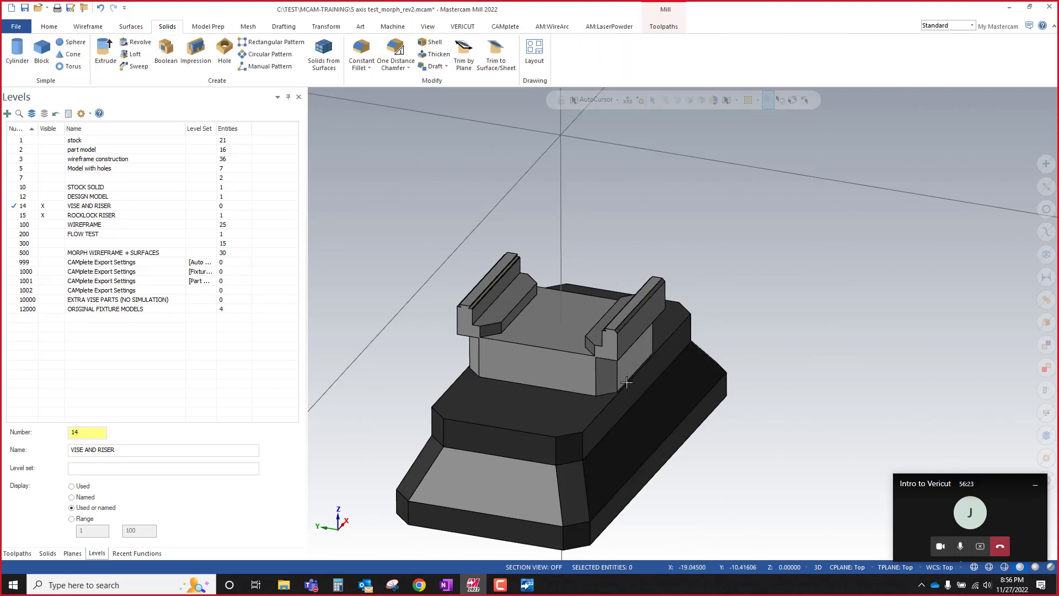
Step: Remove the history from the merged vise and riser solid and clear all its face and feature colors
left_click(225, 28)
left_click(251, 42)
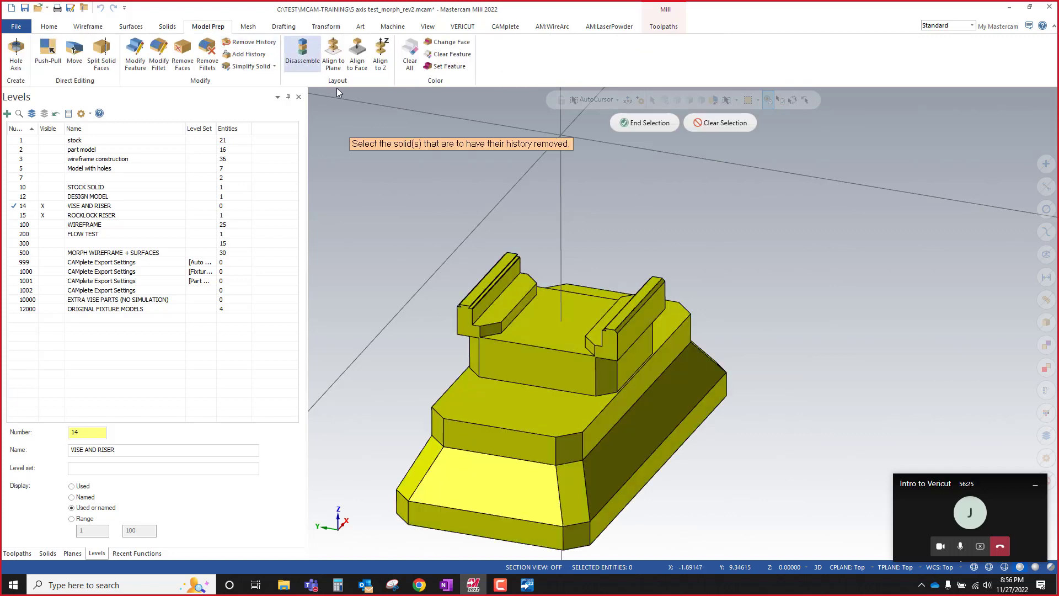
left_click(644, 128)
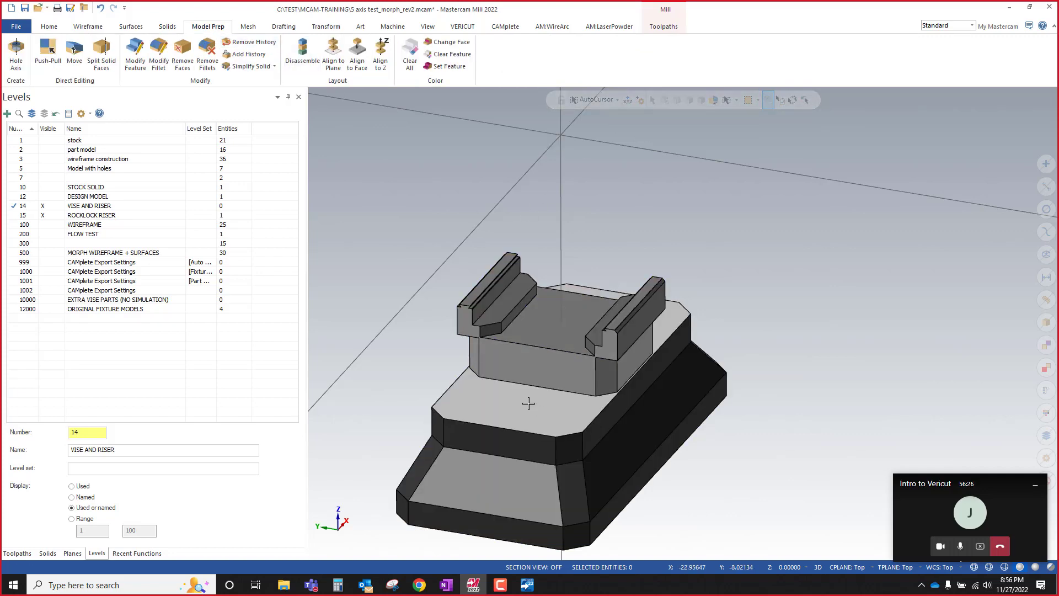
middle_click_drag(527, 402, 538, 372)
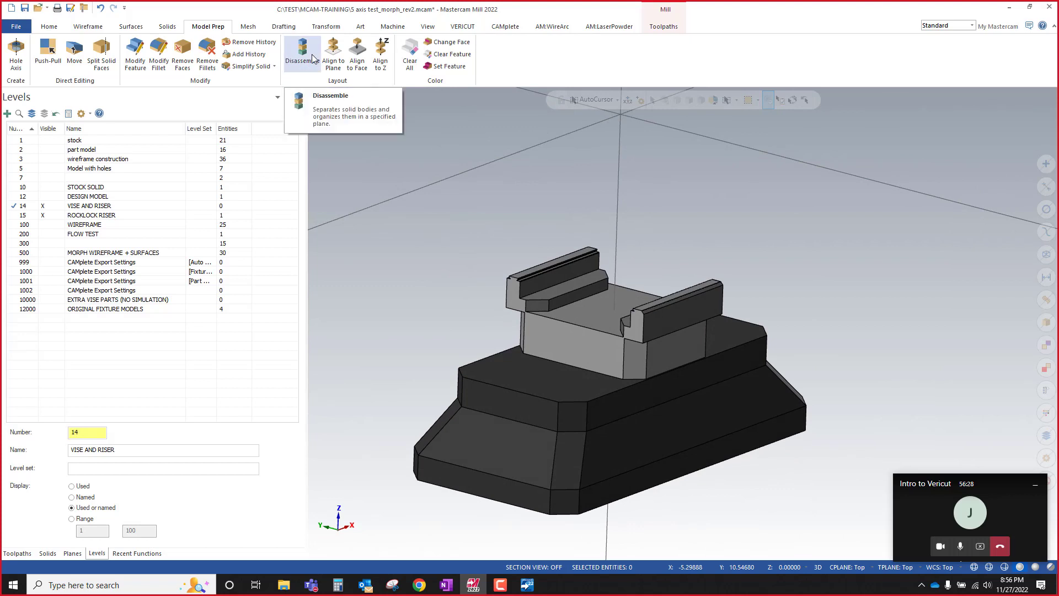
left_click(411, 55)
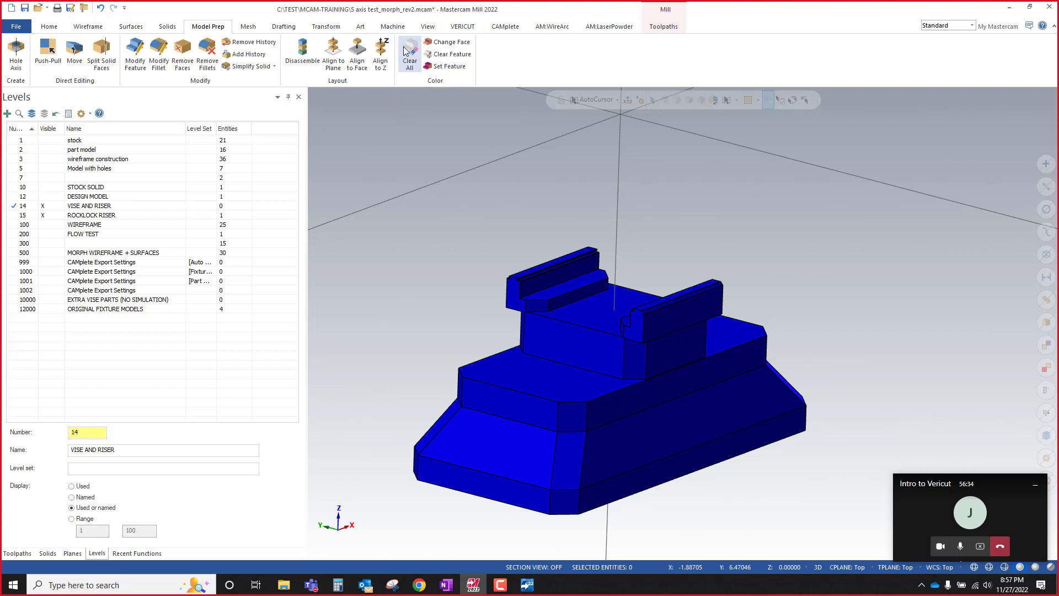
Step: Rename level 15 as FIXTURE SOLID
scroll(596, 274, "down", 1)
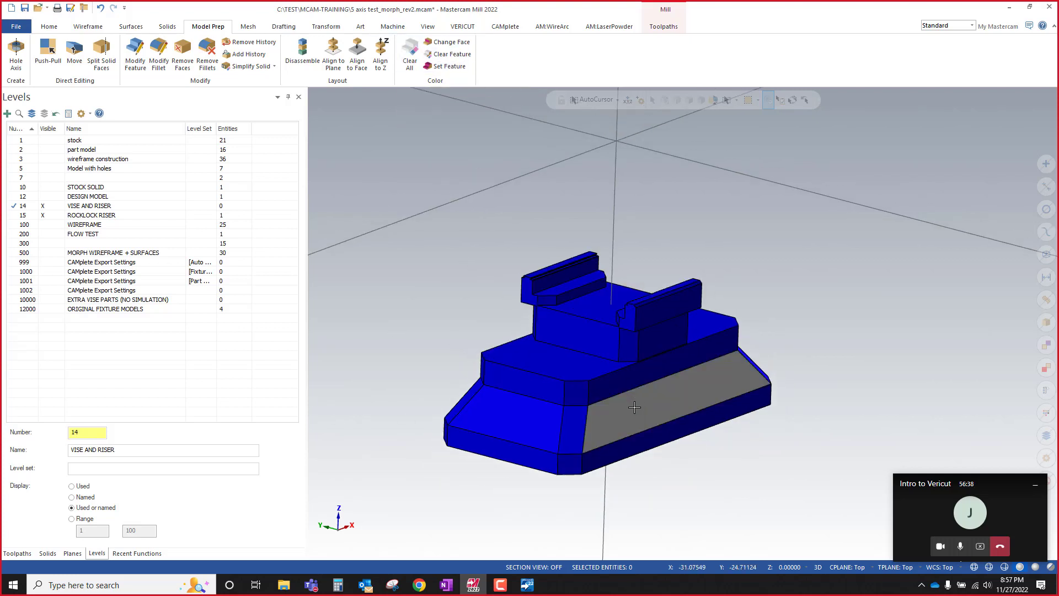
double_click(77, 215)
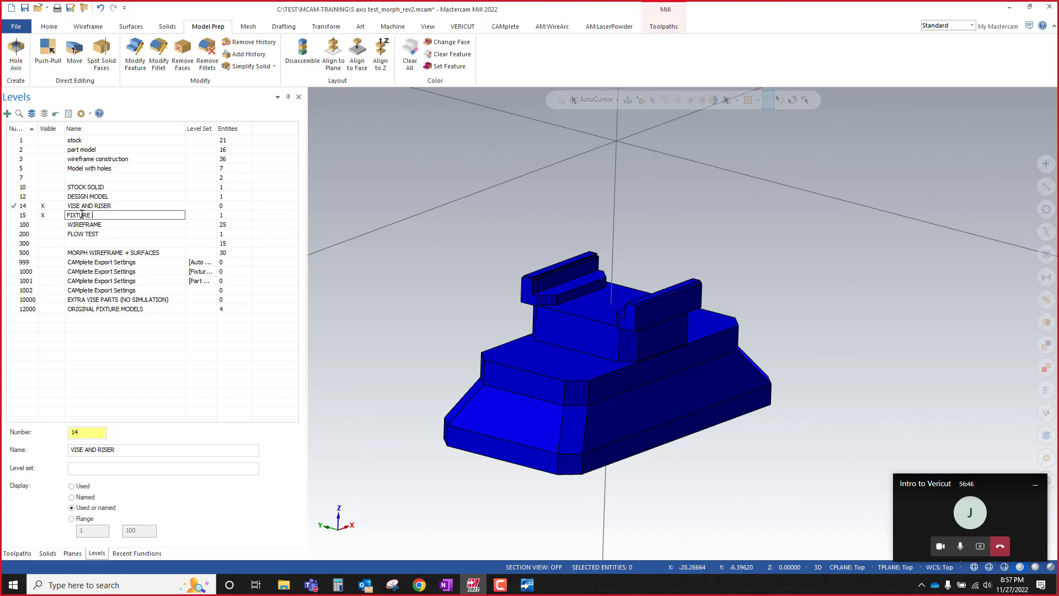
type("FIXTURE SOLID")
key("Return")
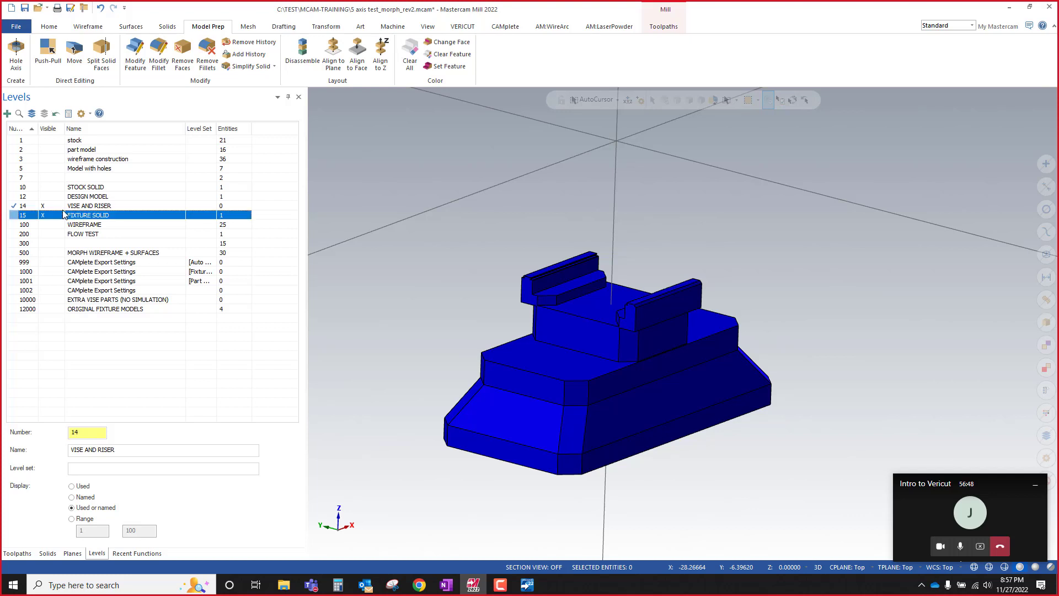
right_click(32, 218)
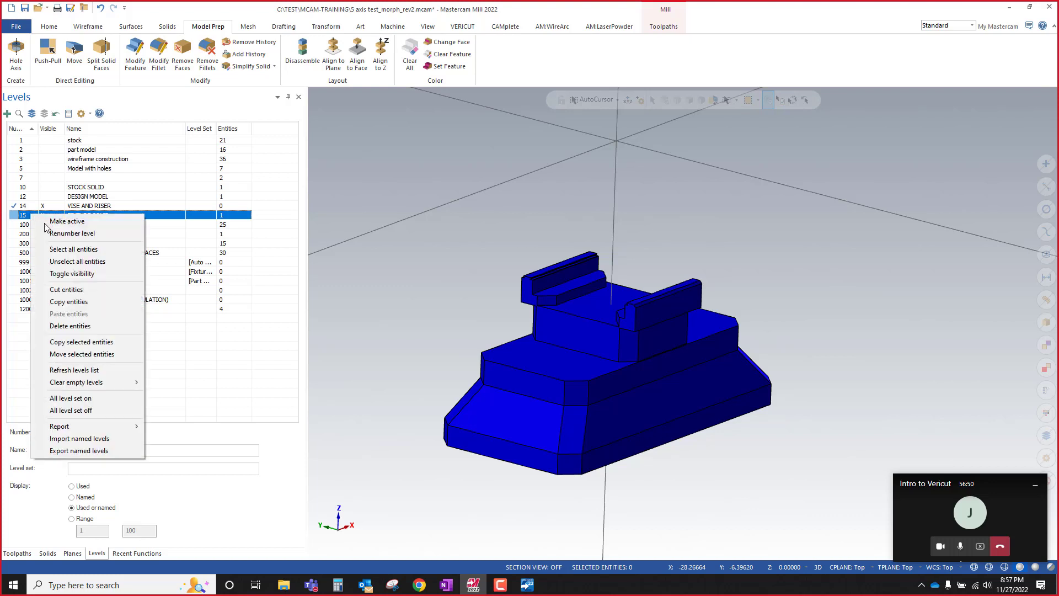
left_click(43, 196)
left_click(44, 207)
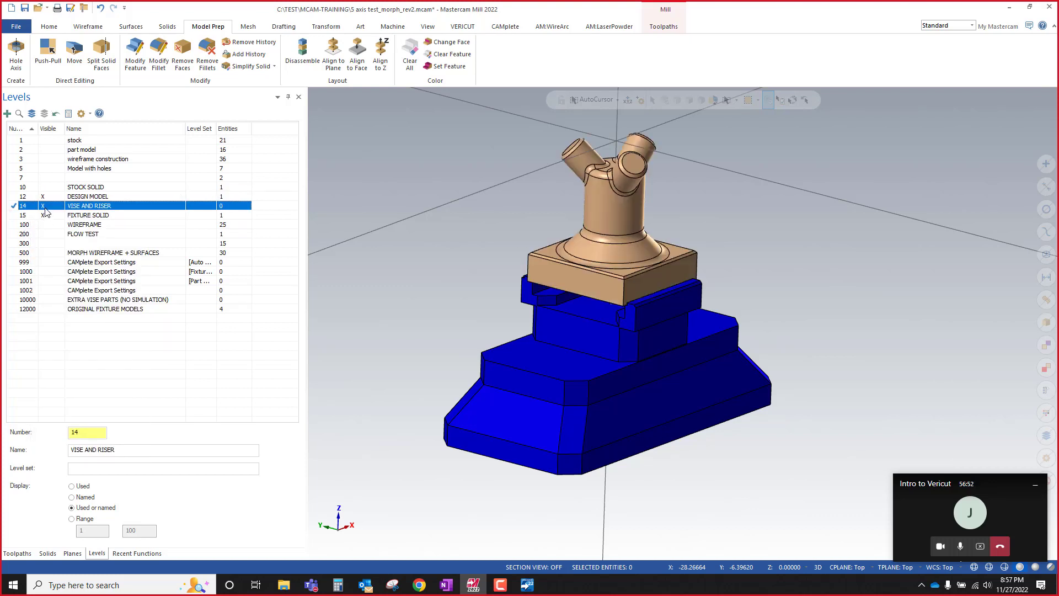
left_click(44, 196)
Step: Make the FIXTURE SOLID level active, then hide the empty VISE AND RISER level and clear it from the list
left_click(32, 215)
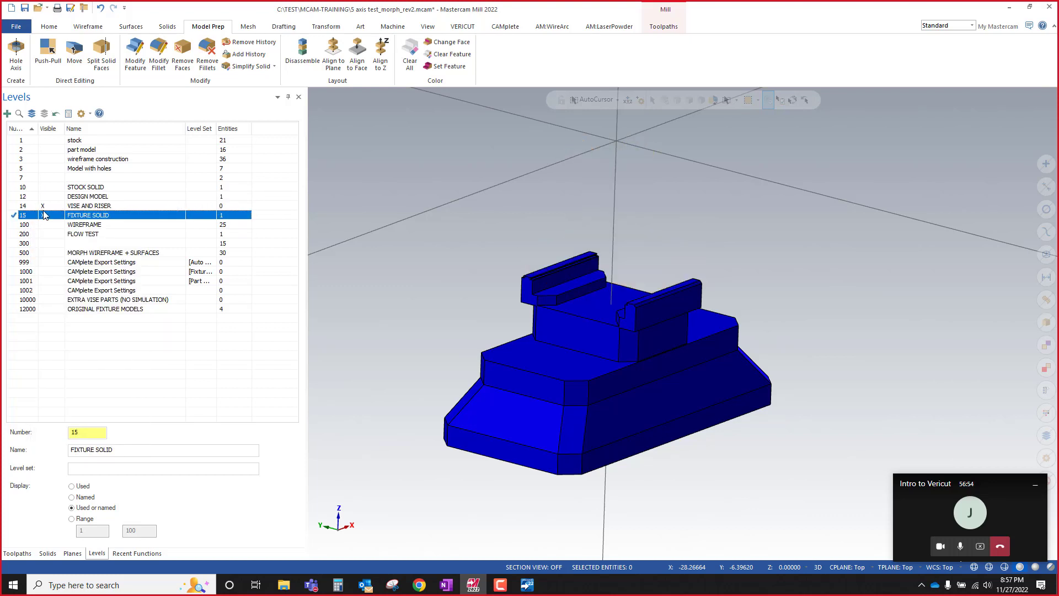
left_click(44, 206)
right_click(75, 209)
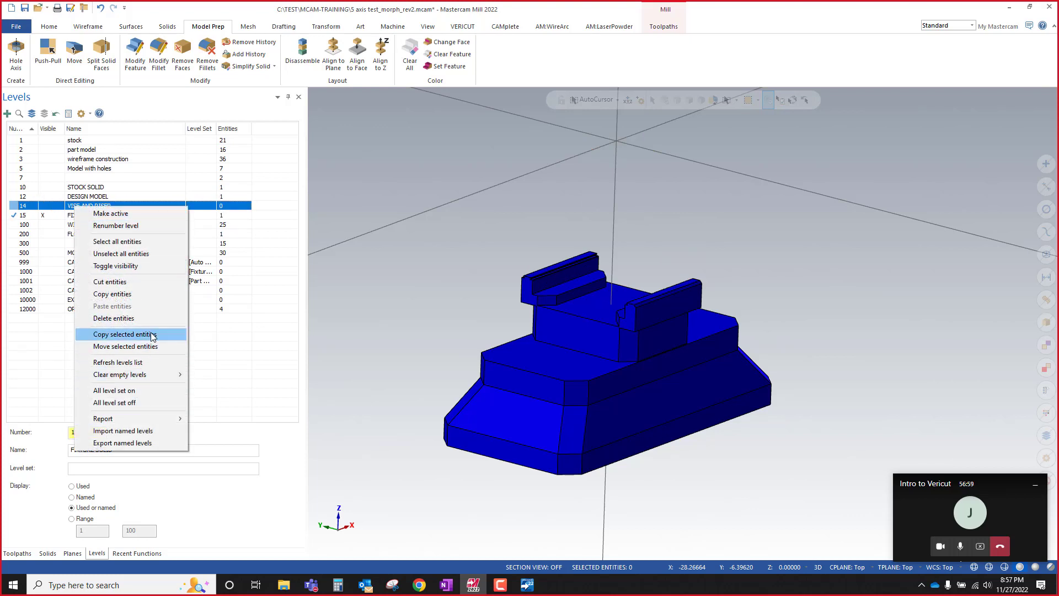
mouse_move(156, 374)
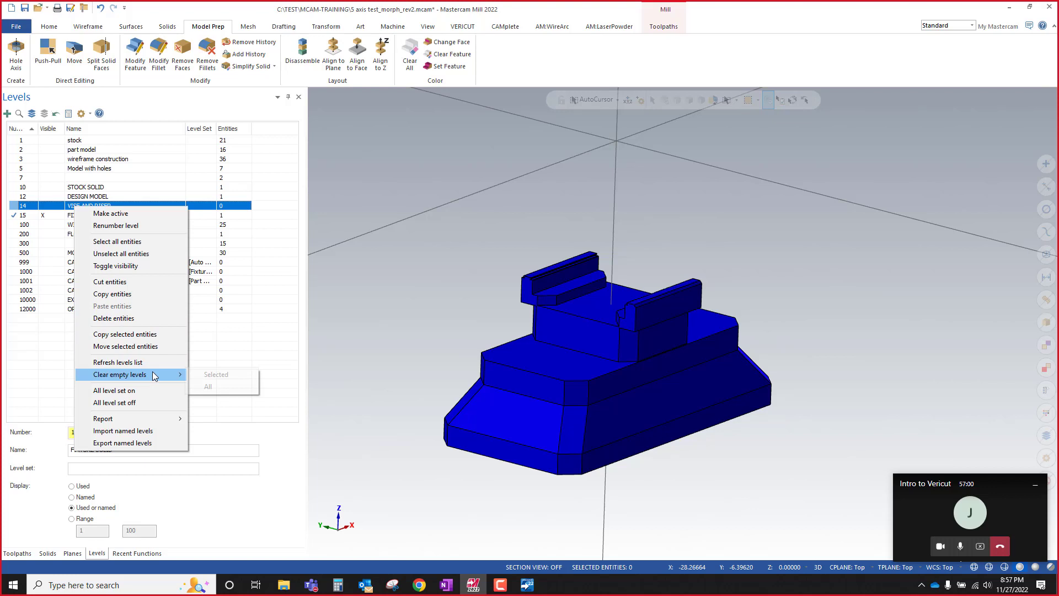
left_click(204, 377)
Step: Renumber the FIXTURE SOLID level as 14 and save the part file
right_click(67, 210)
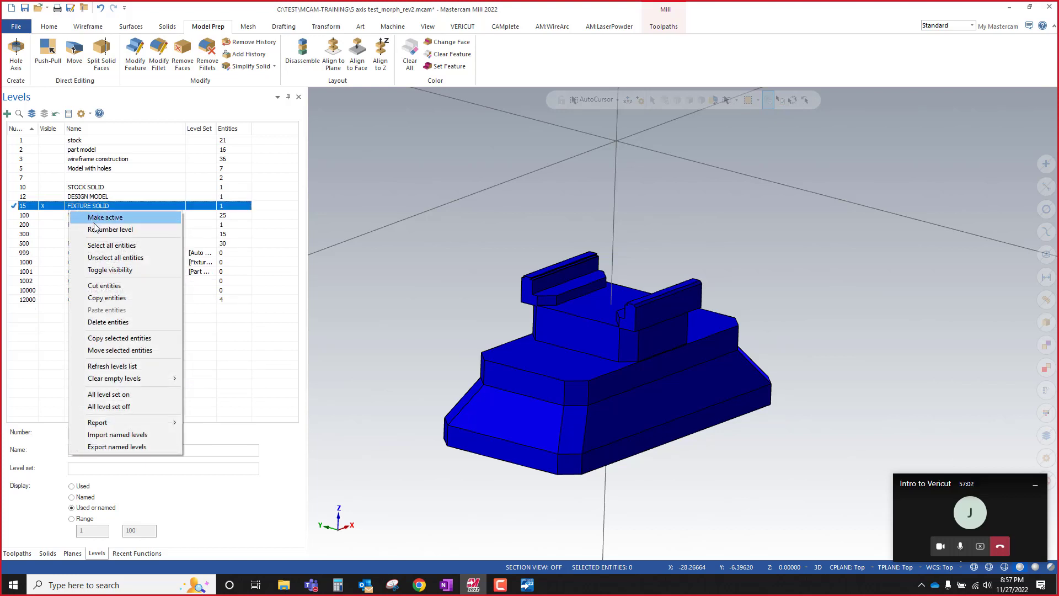
left_click(98, 229)
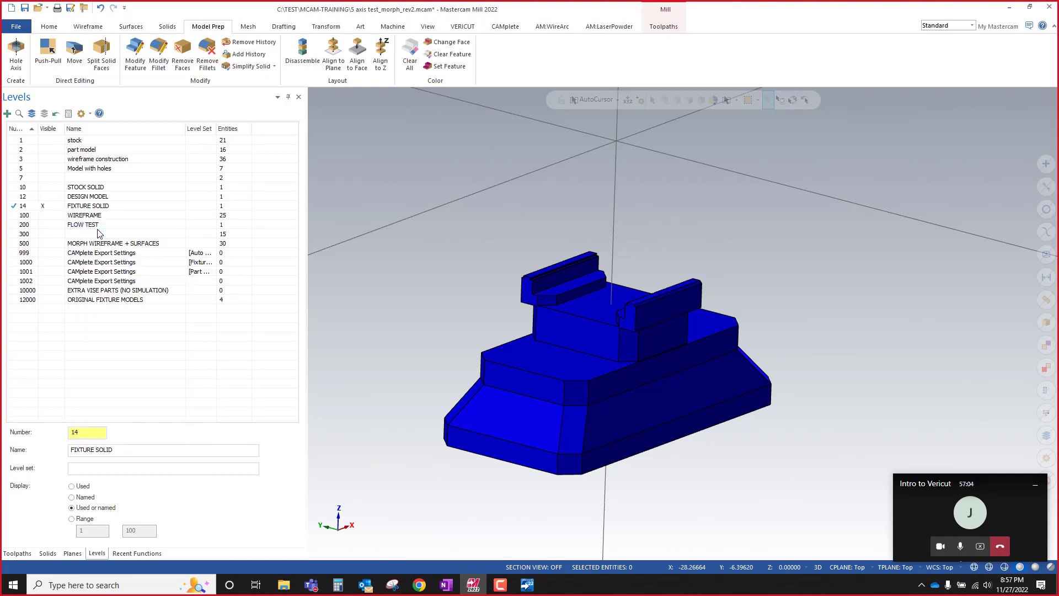
left_click(25, 8)
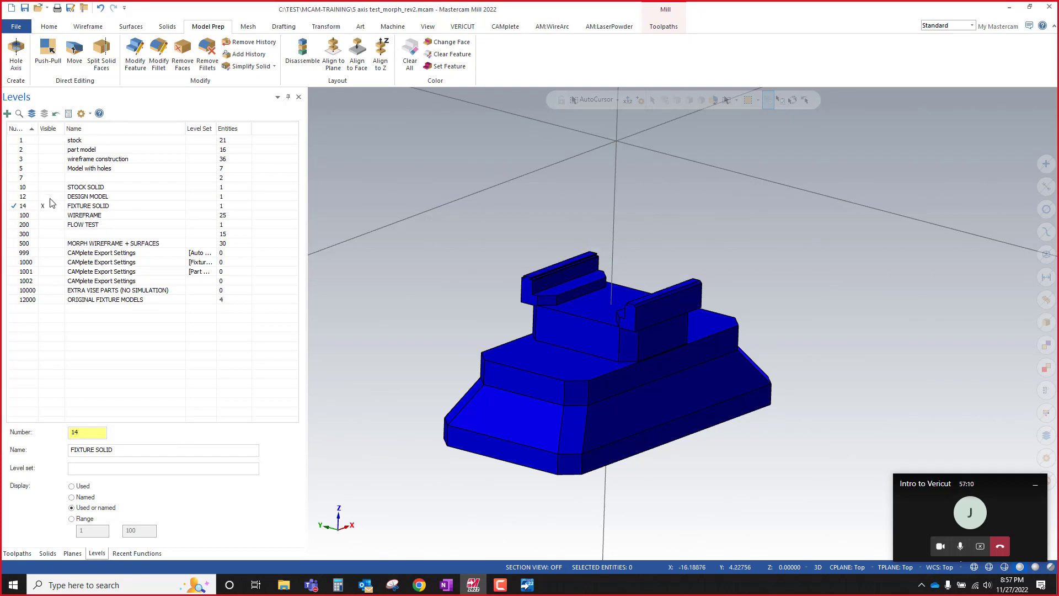
Step: Show the DESIGN MODEL and STOCK SOLID levels together with the fixture solid
left_click(51, 198)
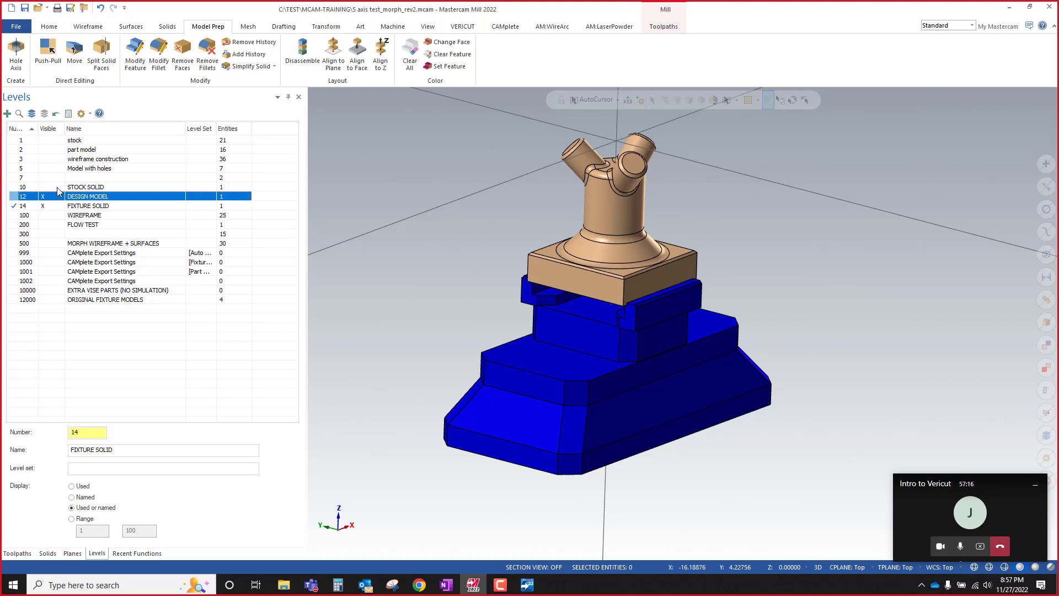
left_click(58, 188)
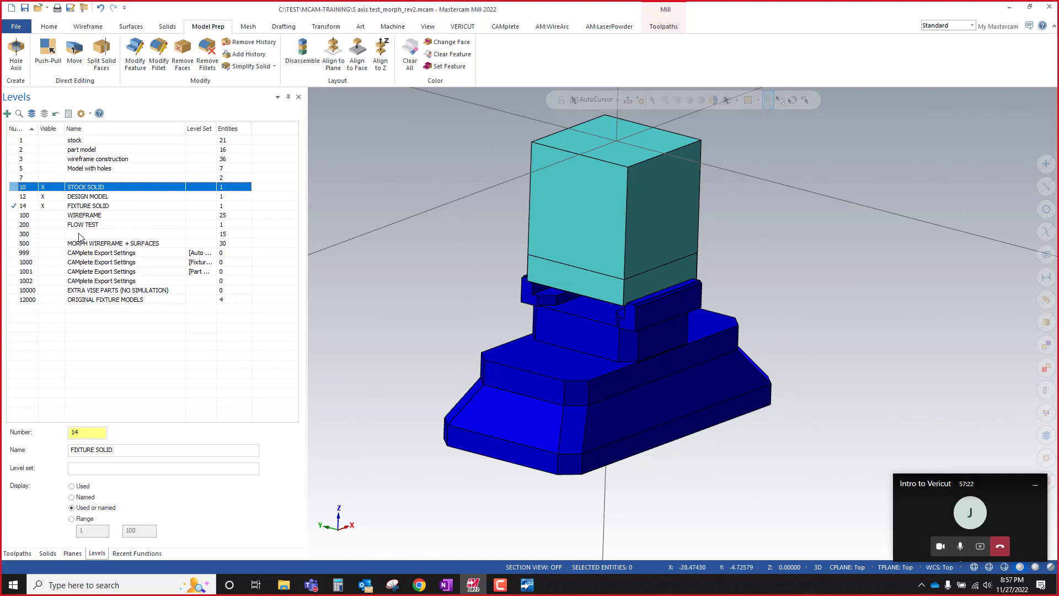
scroll(682, 333, "up", 2)
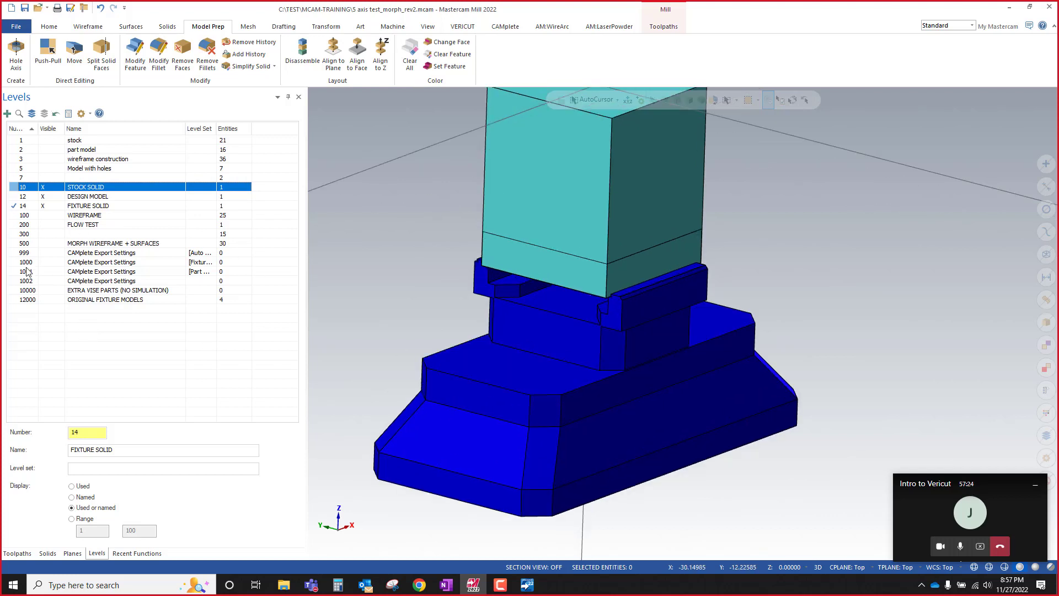
Step: Make DESIGN MODEL the active level and replace the displayed FIXTURE SOLID with the ORIGINAL FIXTURE MODELS level
left_click(29, 197)
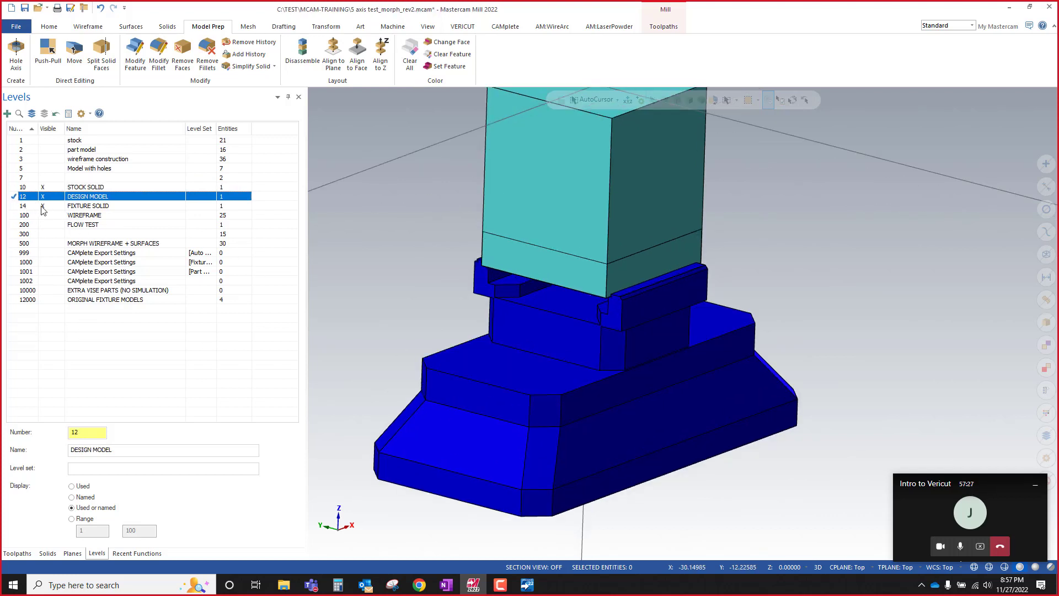
left_click(47, 206)
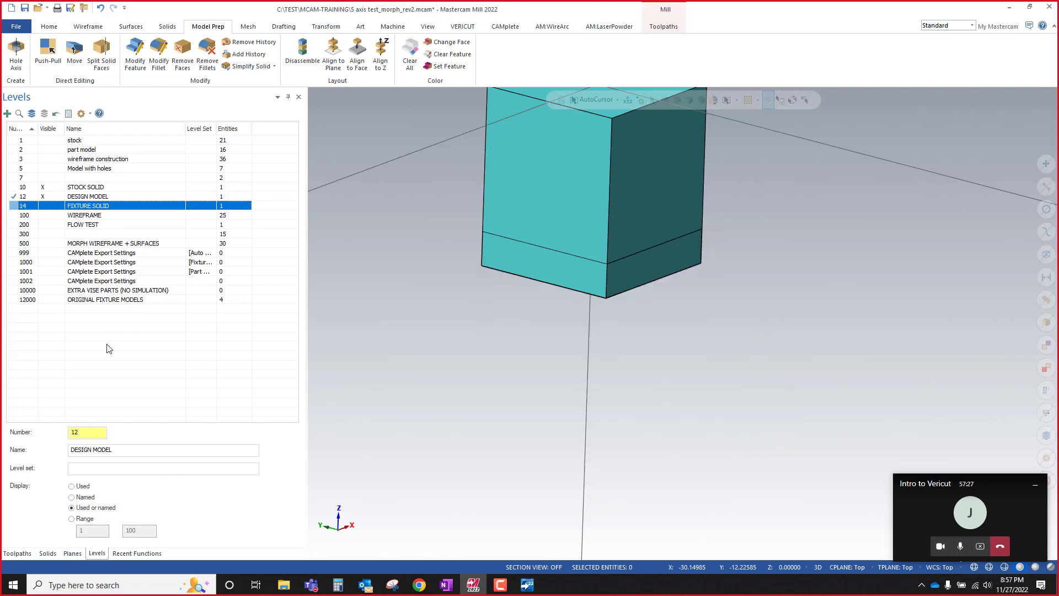
left_click(47, 299)
scroll(828, 418, "down", 4)
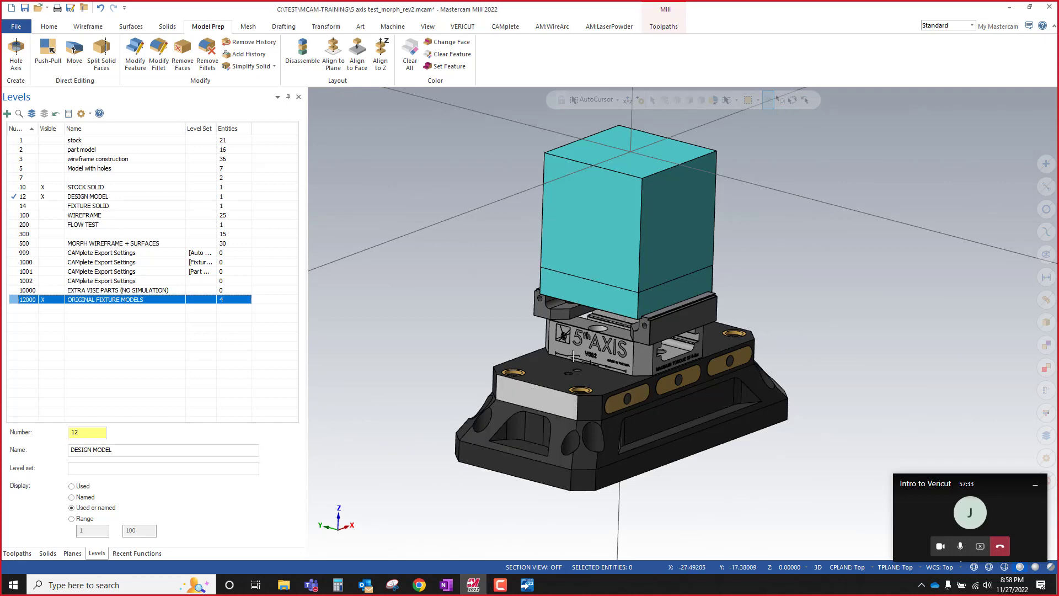
mouse_move(668, 429)
middle_mouse_down()
mouse_move(769, 399)
mouse_move(785, 419)
mouse_move(718, 440)
mouse_move(815, 430)
mouse_move(600, 380)
middle_mouse_up()
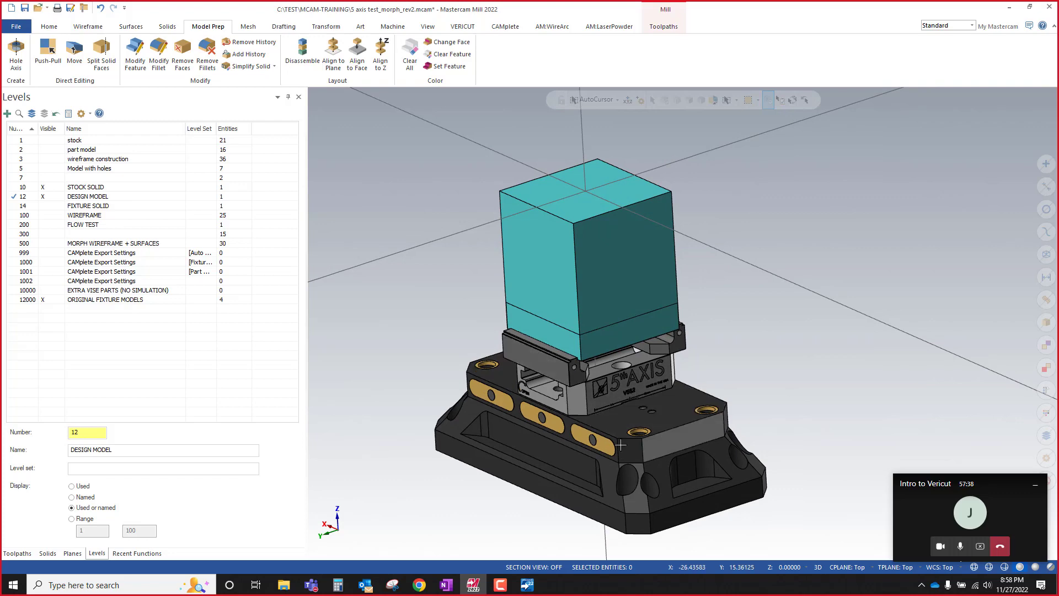
mouse_move(627, 443)
middle_mouse_down()
mouse_move(669, 514)
mouse_move(661, 385)
mouse_move(613, 347)
middle_mouse_up()
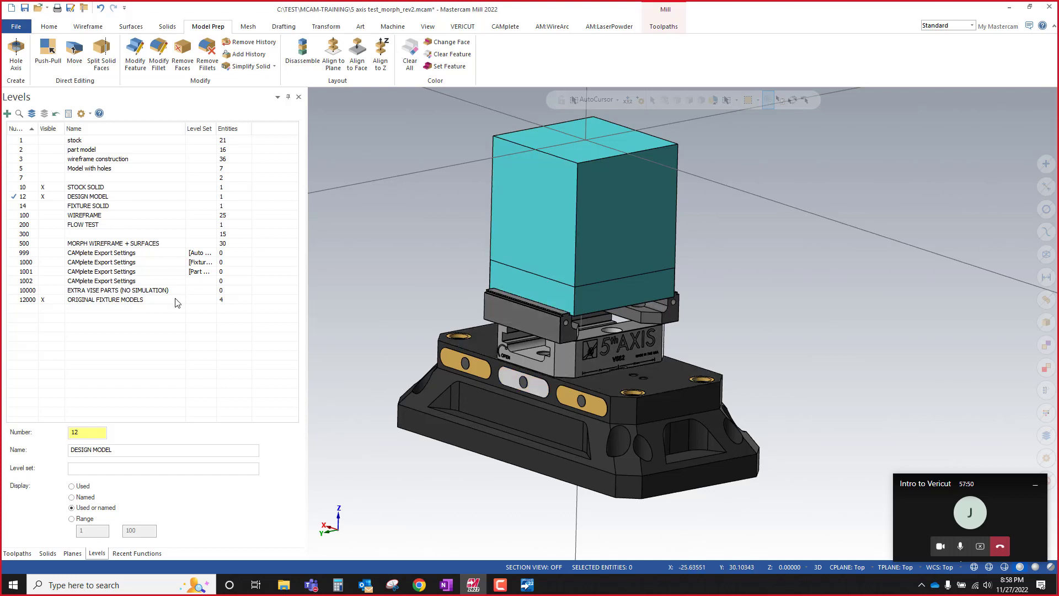
Step: Make FIXTURE SOLID the active, visible level and hide the ORIGINAL FIXTURE MODELS level
left_click(23, 206)
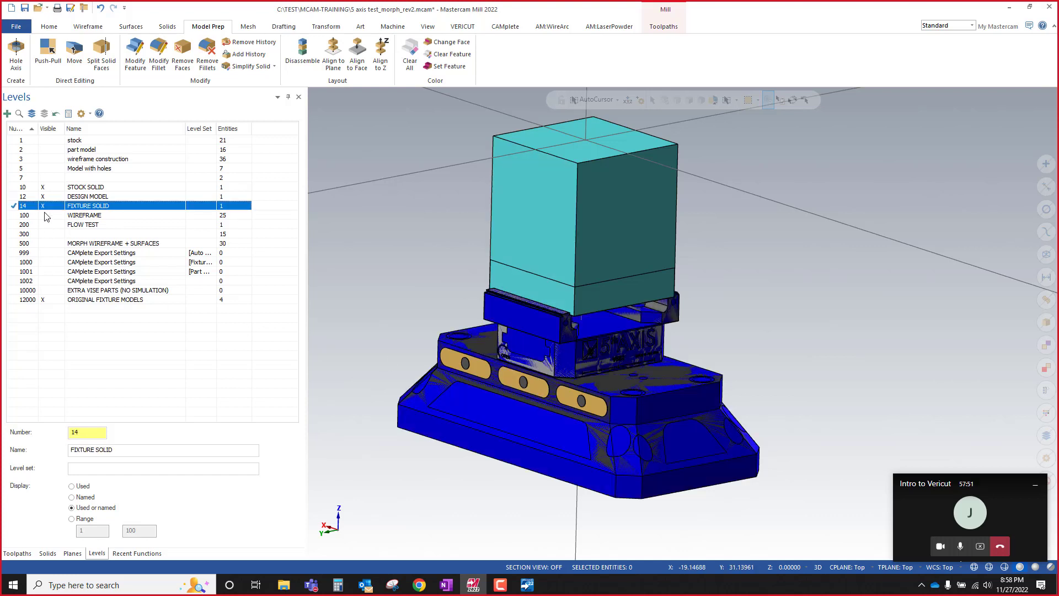
left_click(43, 299)
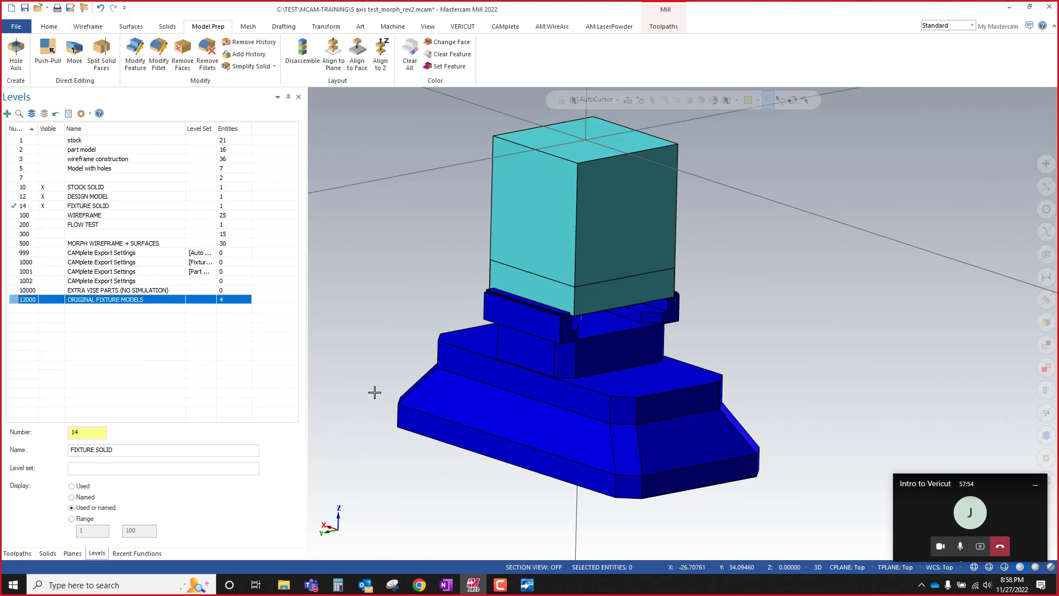
scroll(375, 392, "up", 1)
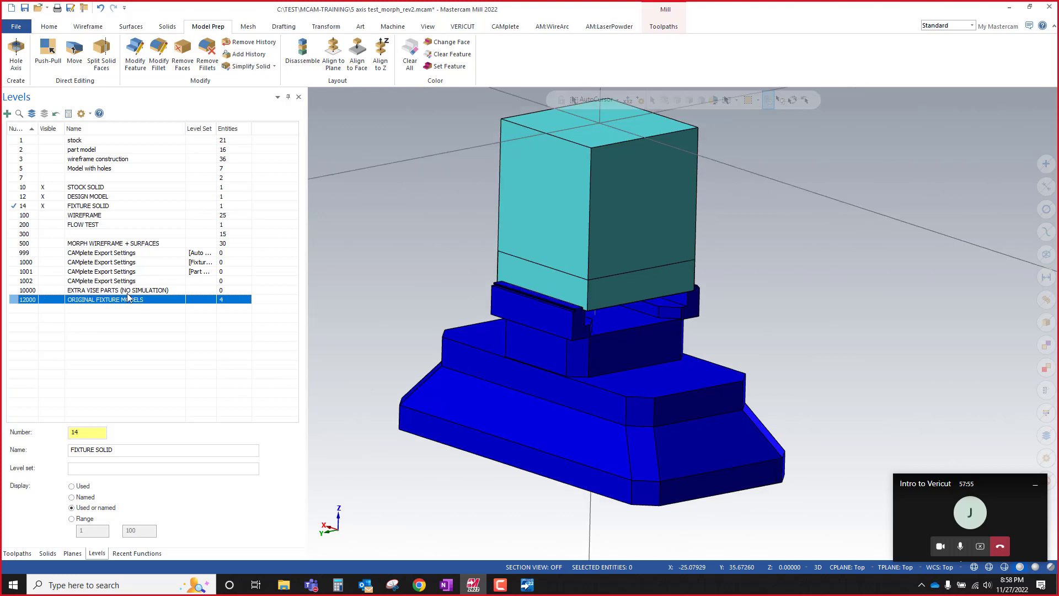
Step: Make STOCK SOLID the active level, display ORIGINAL FIXTURE MODELS instead of FIXTURE SOLID, and save the file
left_click(23, 187)
left_click(43, 205)
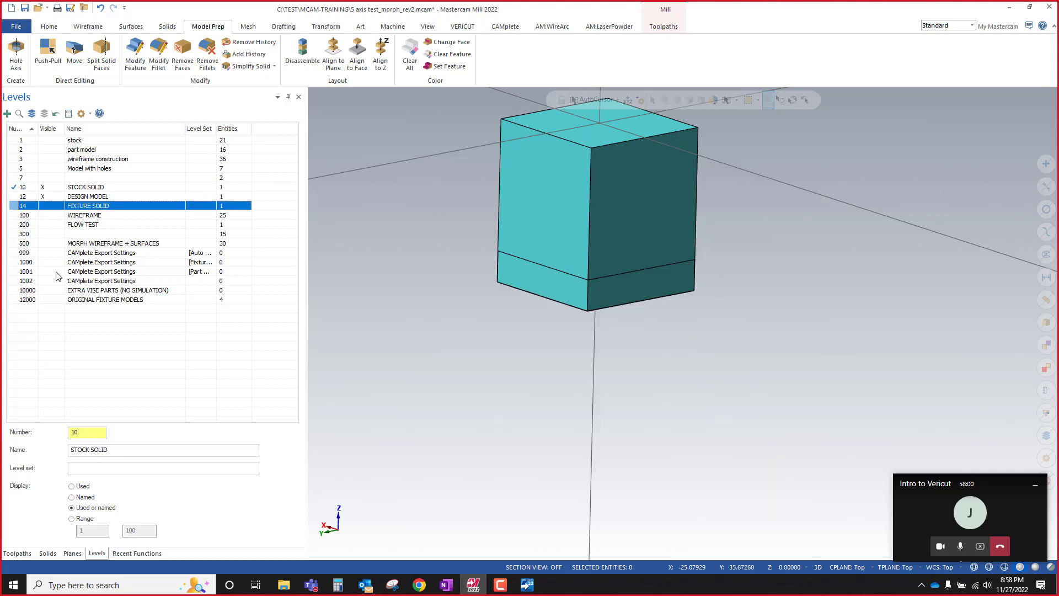
left_click(43, 299)
scroll(374, 327, "down", 1)
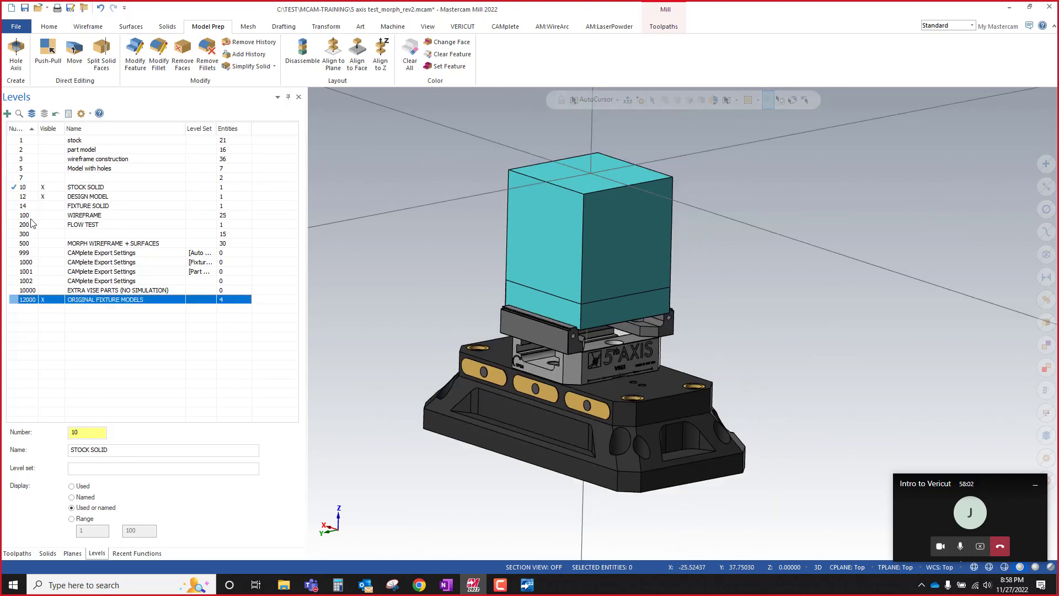
left_click(25, 8)
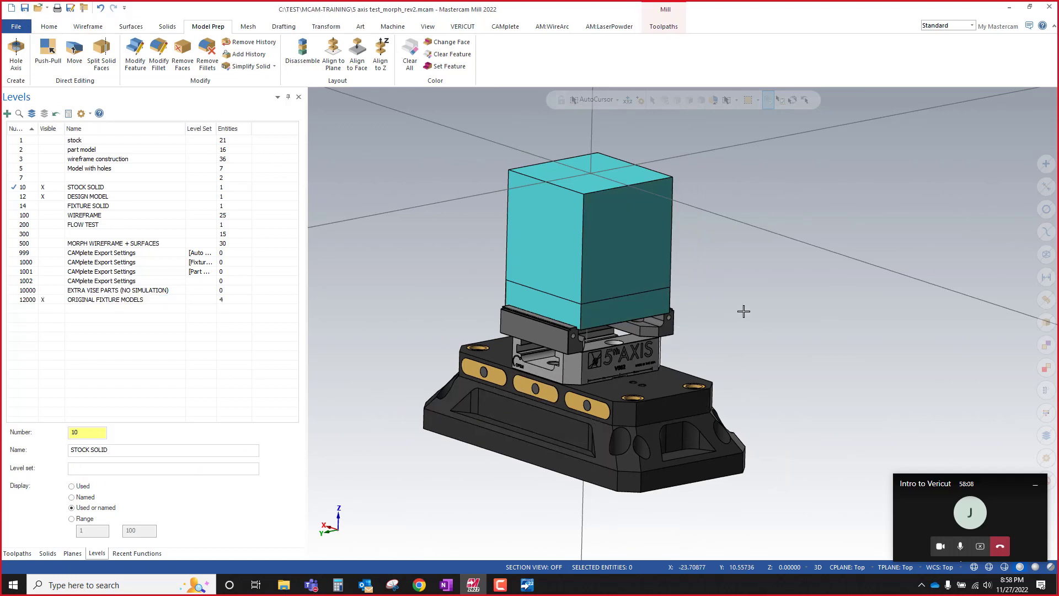
Step: Examine the orientations and work offsets of the standard planes, the custom face planes and the plane named Plane
left_click(74, 554)
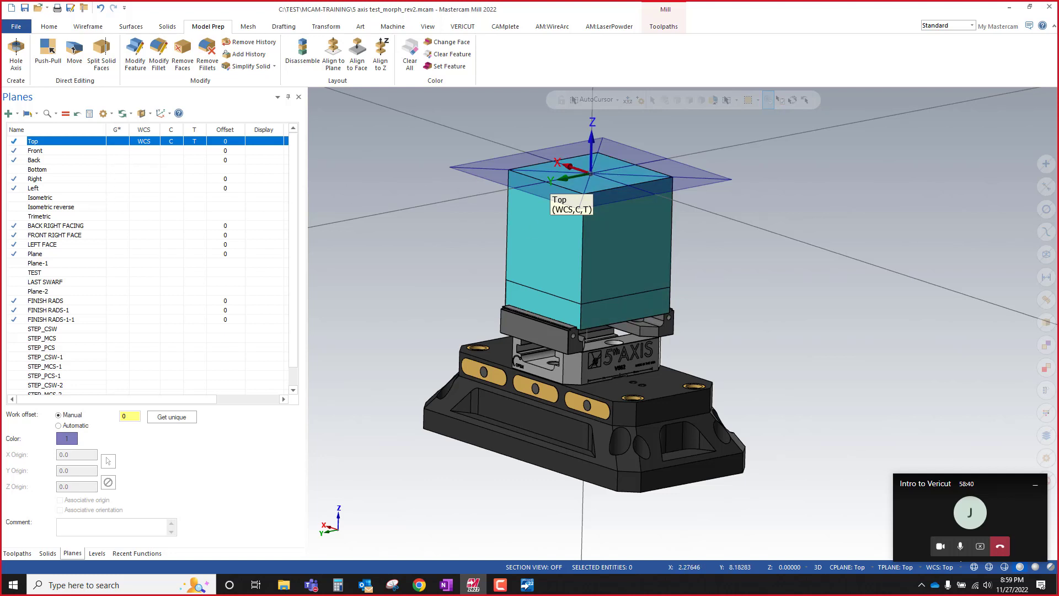
left_click(72, 153)
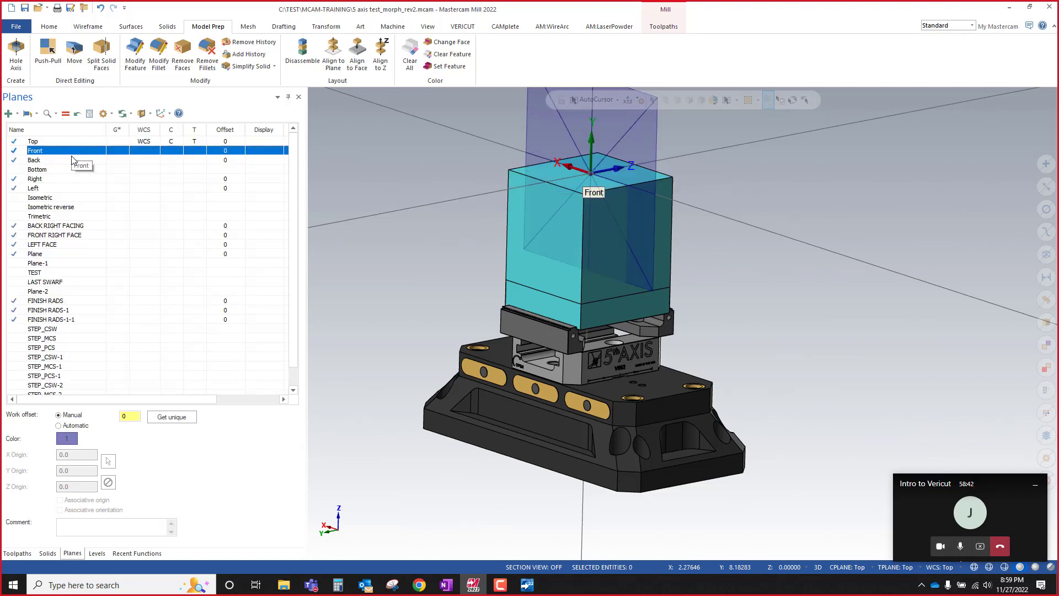
left_click(72, 160)
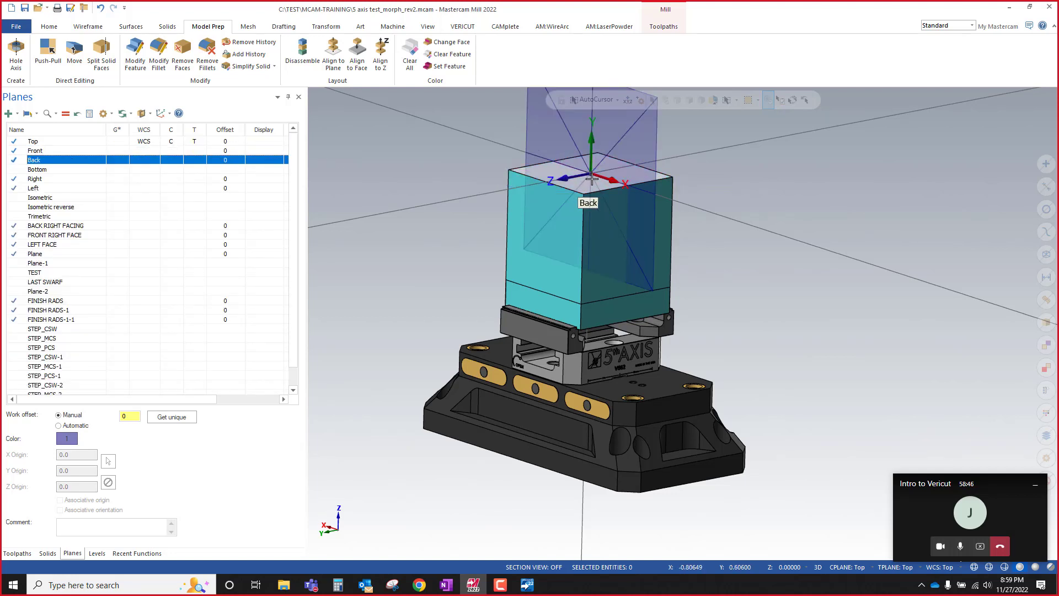
left_click(75, 179)
left_click(75, 188)
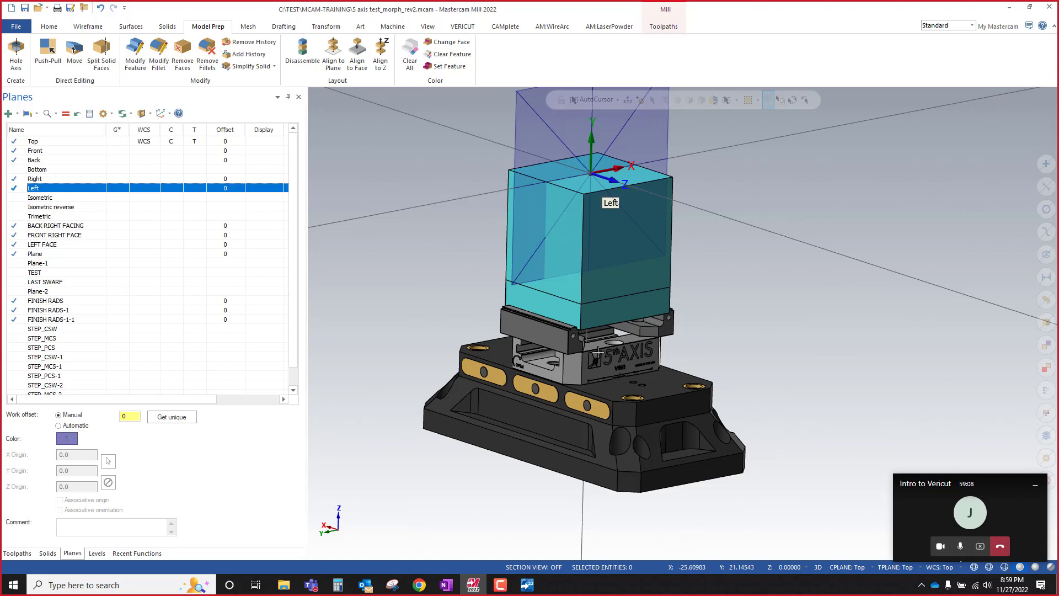
left_click(56, 226)
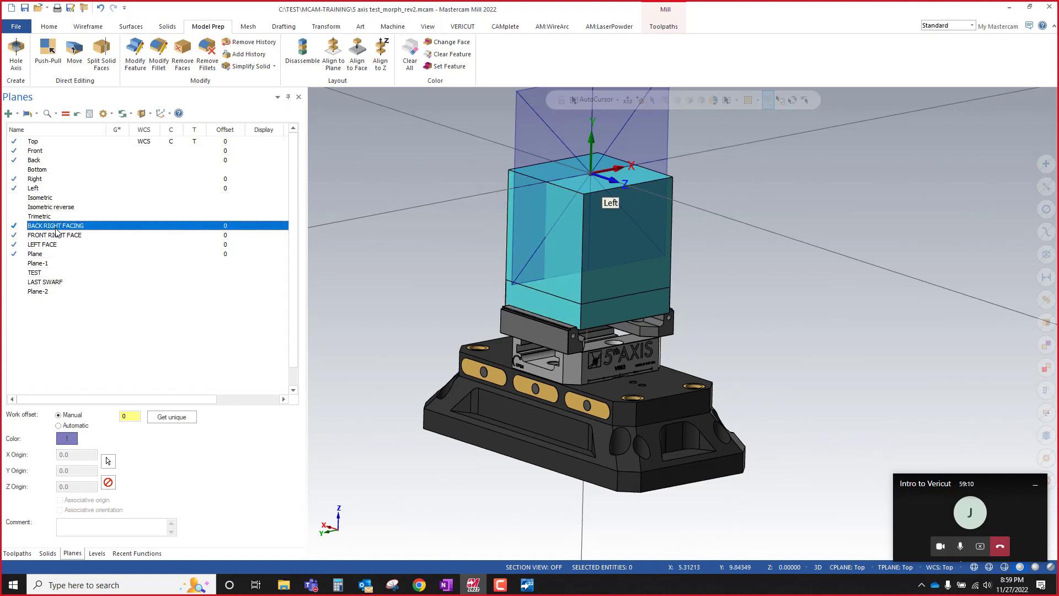
left_click(57, 235)
left_click(49, 245)
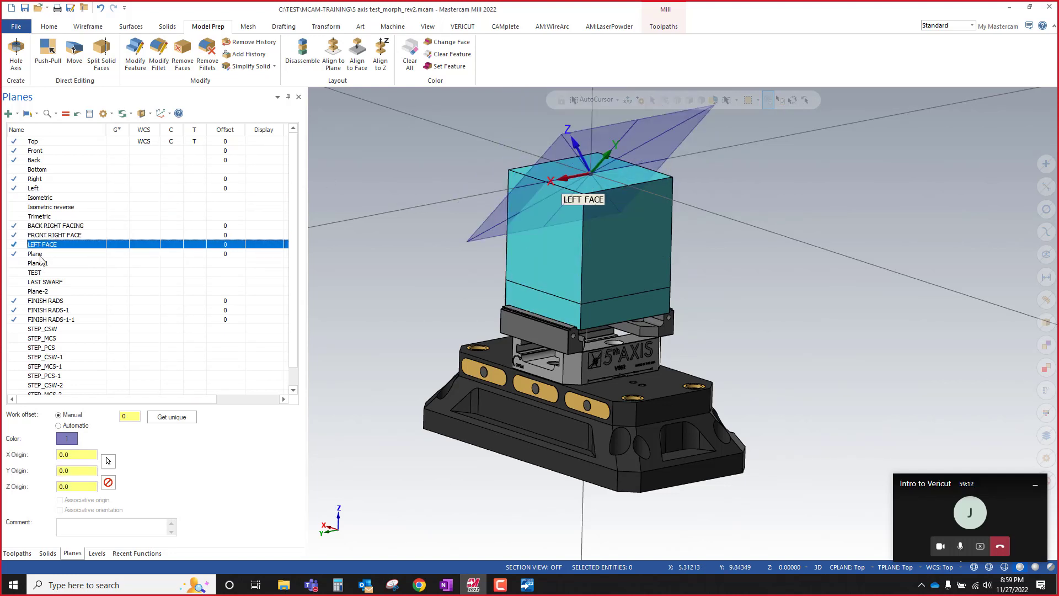
left_click(42, 255)
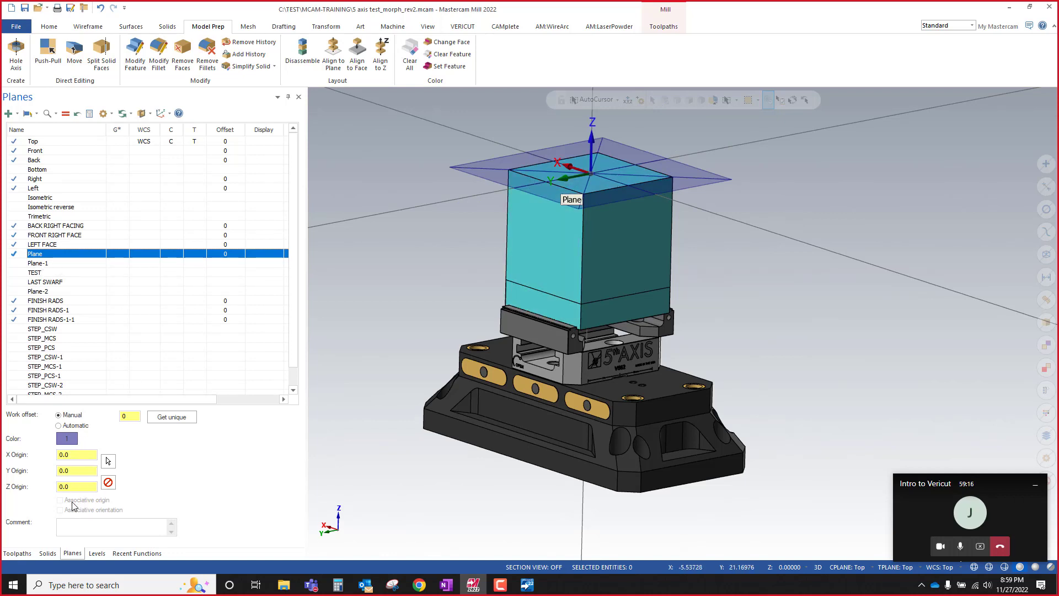
left_click(57, 142)
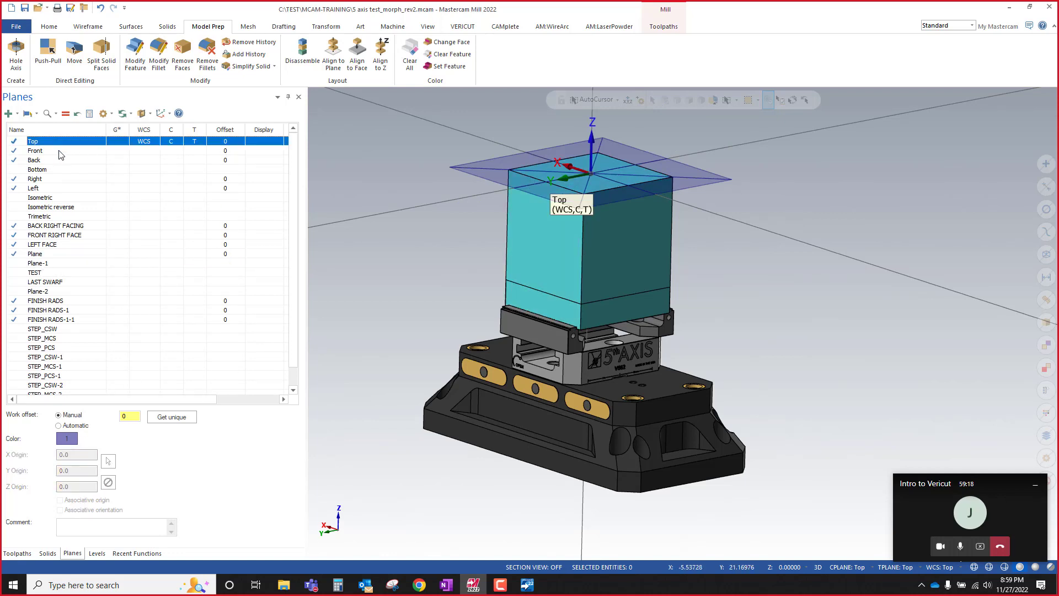
Step: Try Back as the construction plane and Right as the tool plane, and return both to Top
left_click(225, 151)
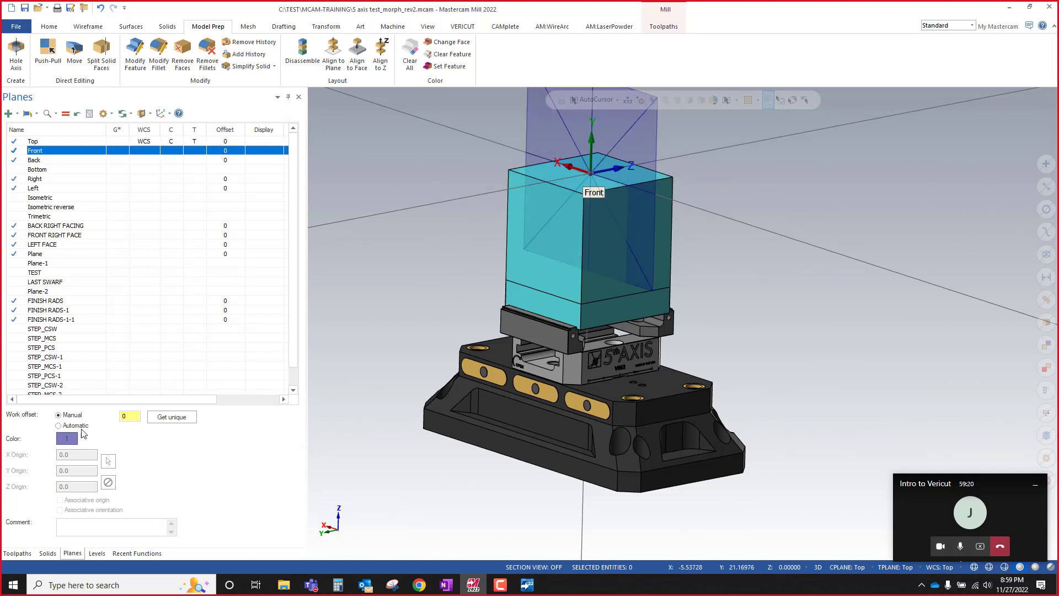
left_click(131, 416)
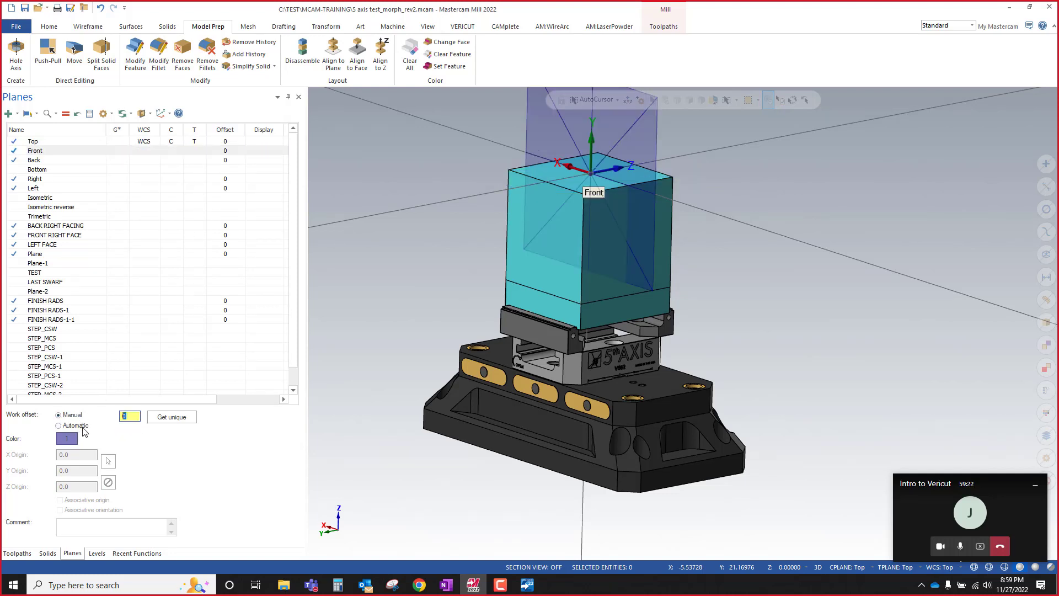
left_click(178, 161)
left_click(190, 180)
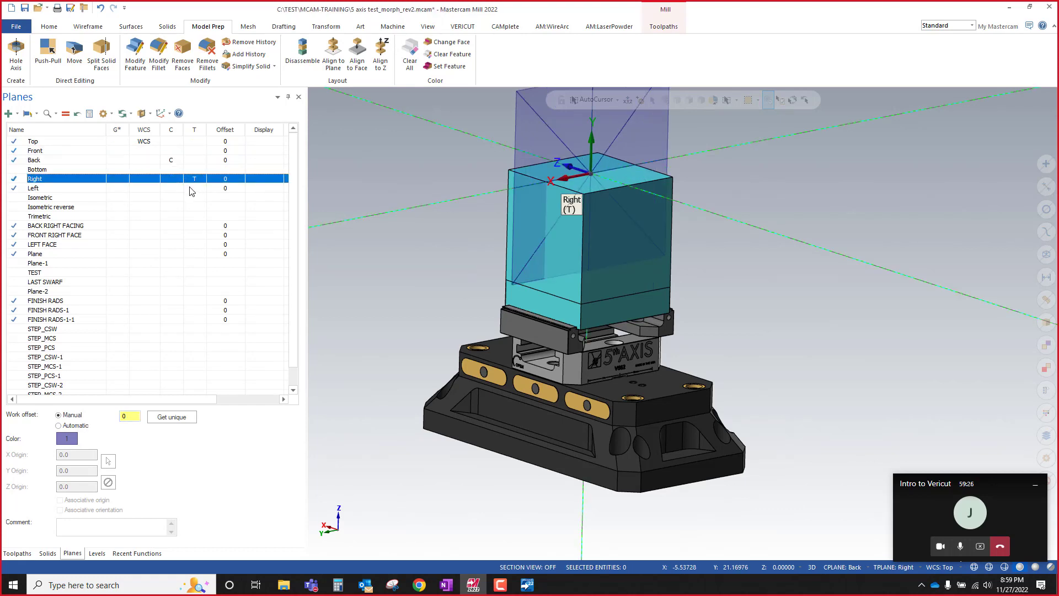
left_click(190, 146)
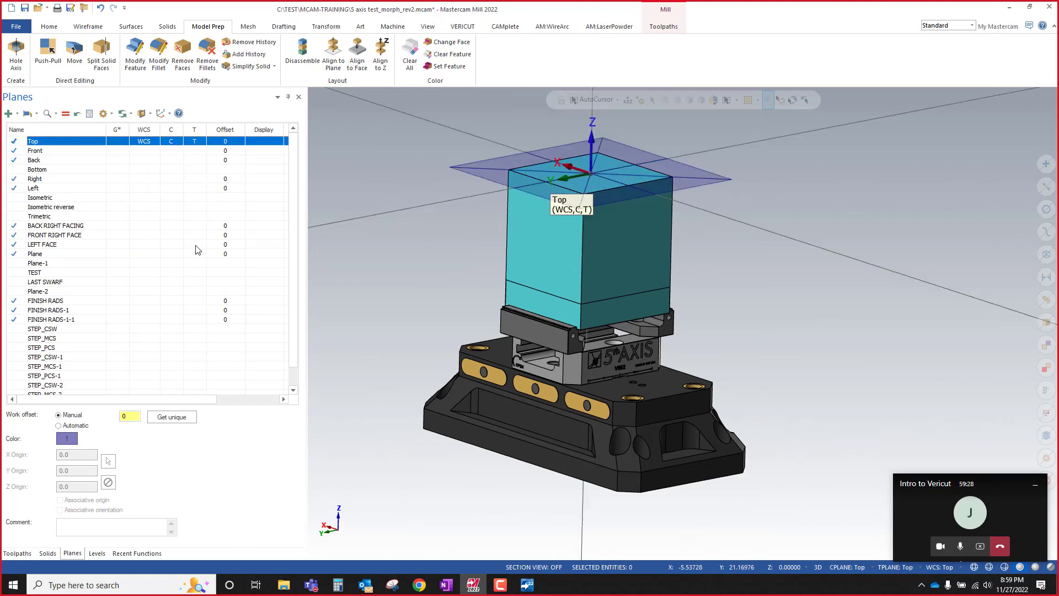
Step: Examine the orientations of the Back, Right, Left, BACK RIGHT FACING and FRONT RIGHT FACE planes and the plane named Plane
left_click(48, 153)
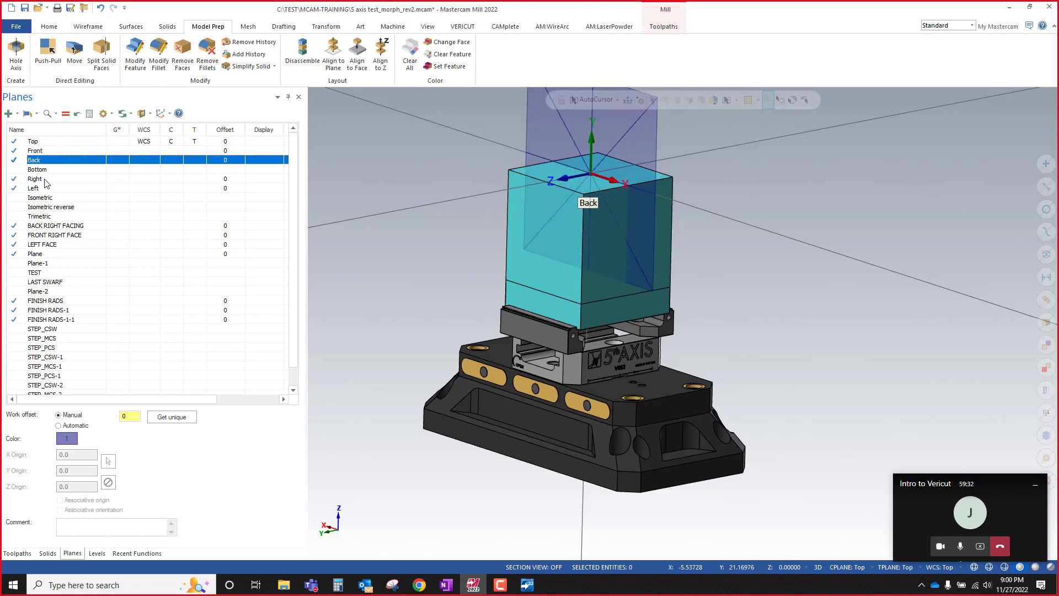
left_click(46, 179)
left_click(47, 191)
left_click(48, 226)
left_click(47, 235)
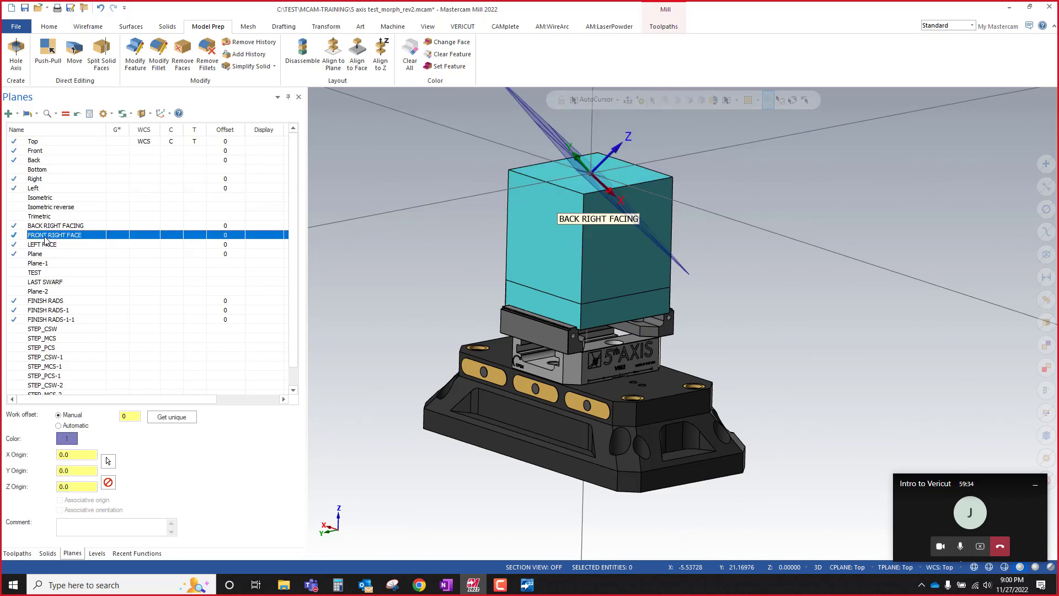
left_click(46, 254)
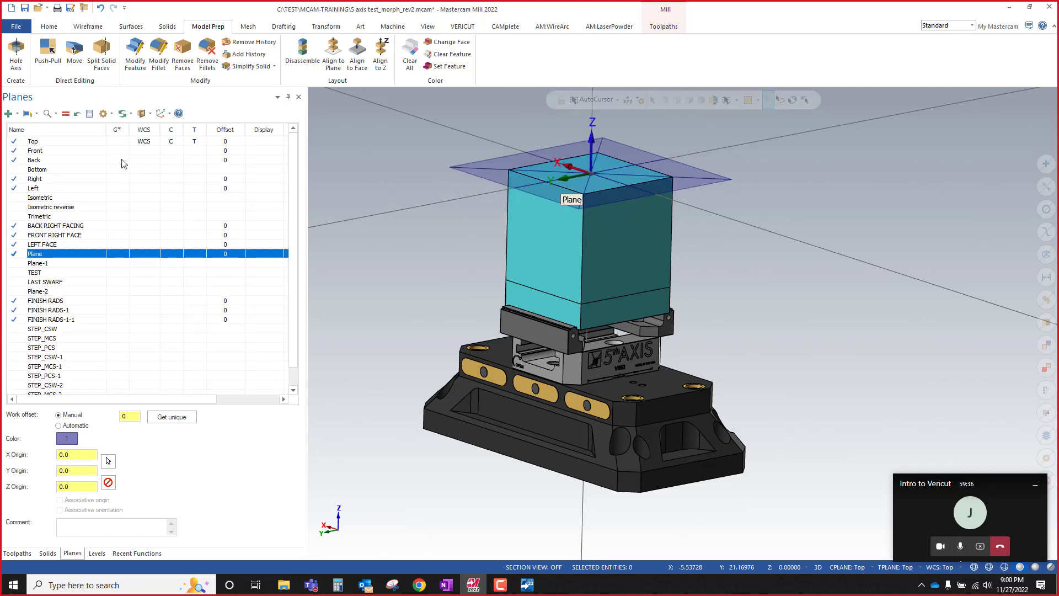
Step: Delete all unused planes from the plane list
scroll(84, 310, "down", 1)
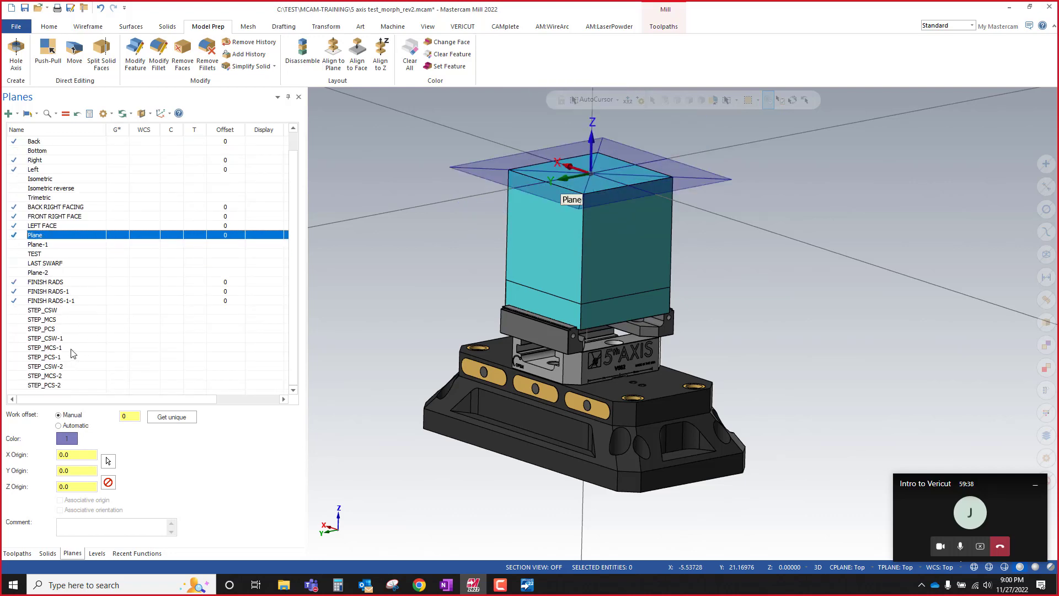
left_click(138, 339)
right_click(138, 339)
left_click(87, 391)
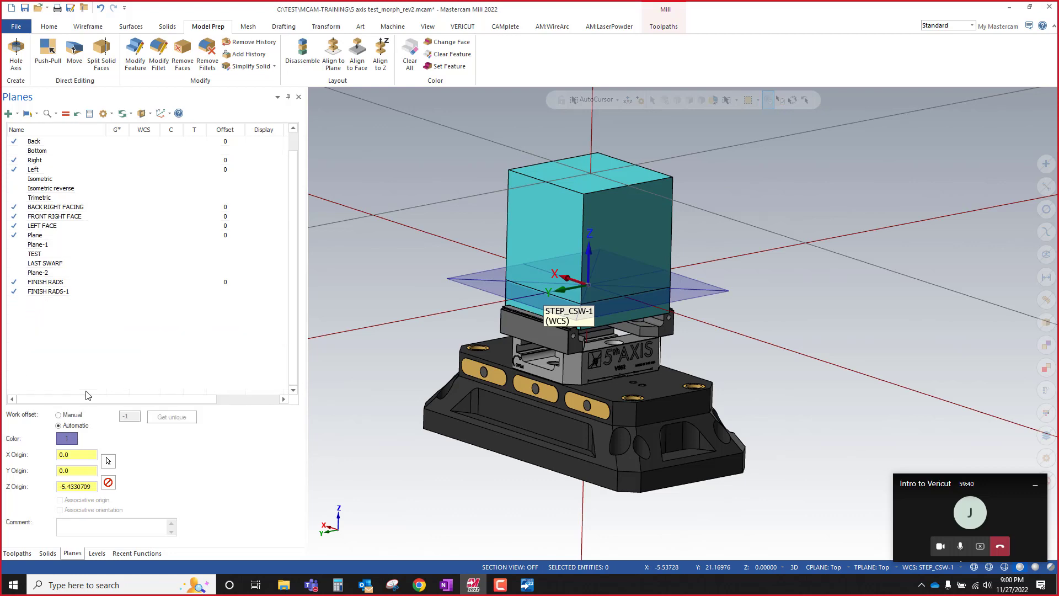
right_click(105, 375)
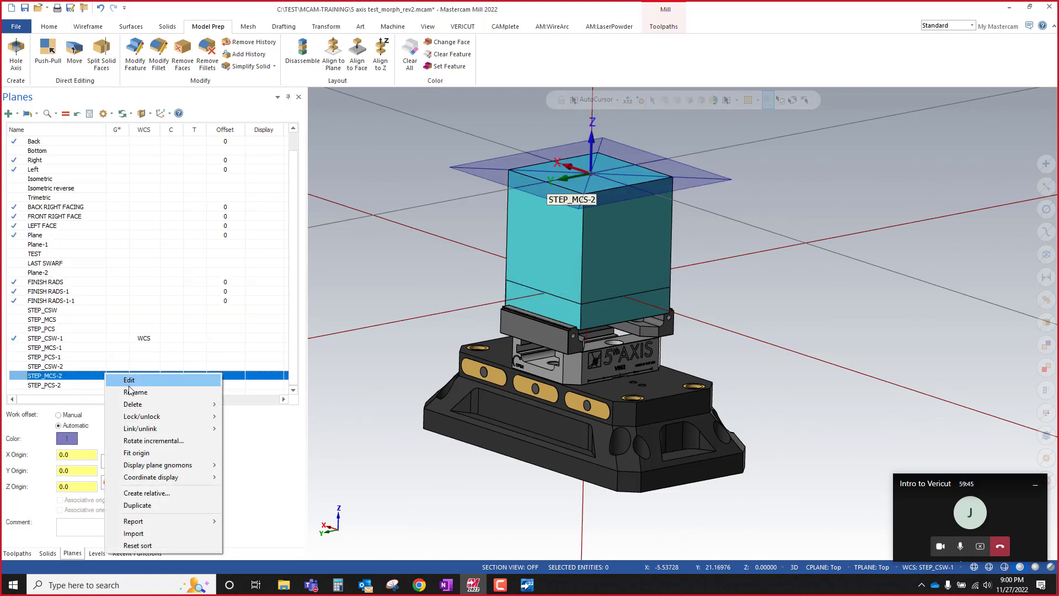
mouse_move(157, 408)
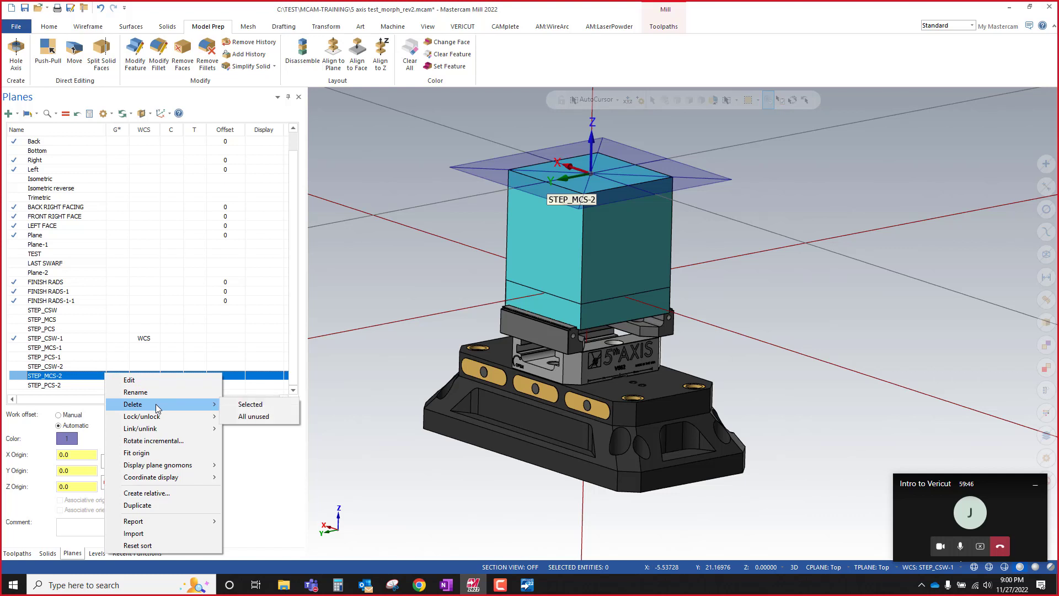
left_click(254, 416)
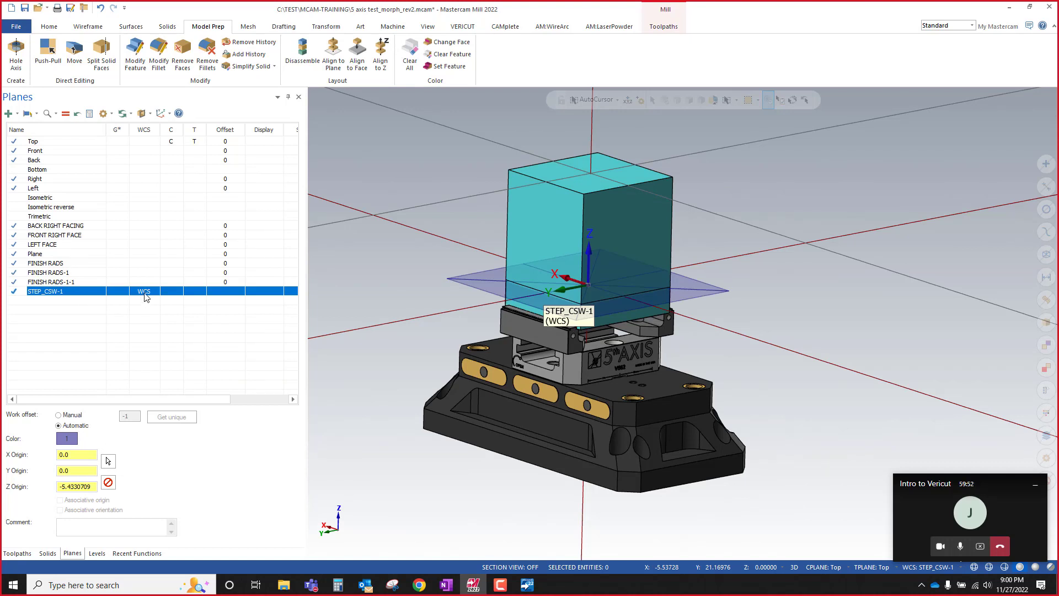
Step: Check the FINISH RADS-1 and FINISH RADS-1-1 planes and set Top as the WCS
left_click(64, 273)
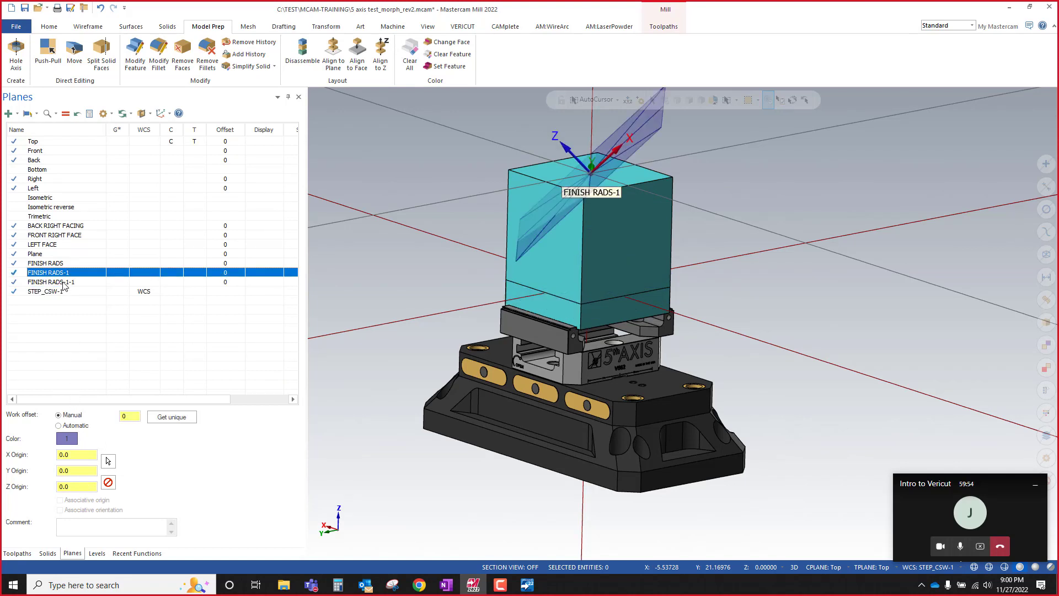
left_click(63, 283)
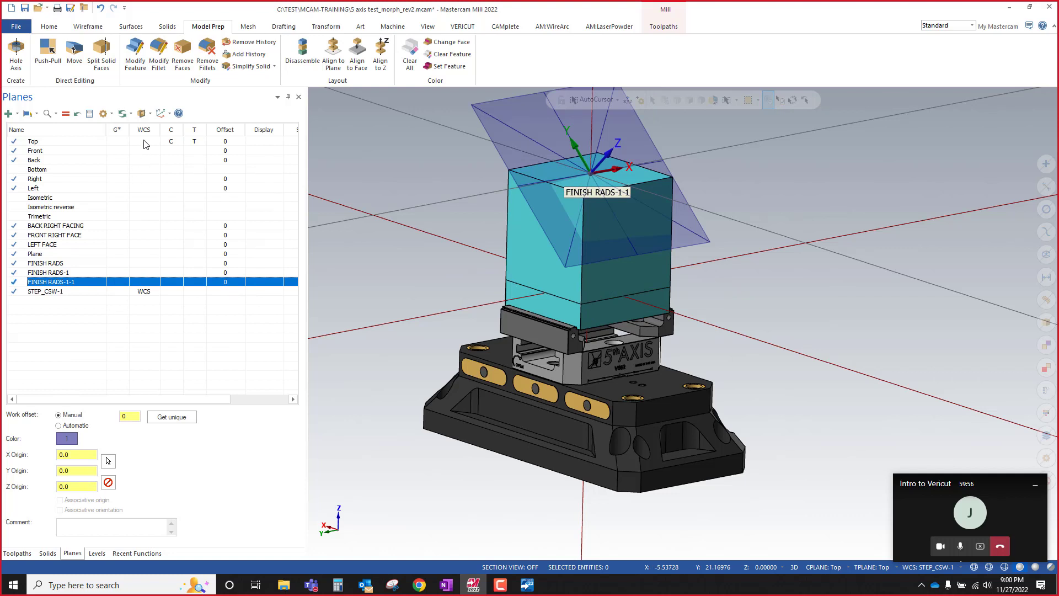
left_click(145, 144)
Step: Delete the remaining unused plane STEP_CSW-1 and save the file
left_click(64, 291)
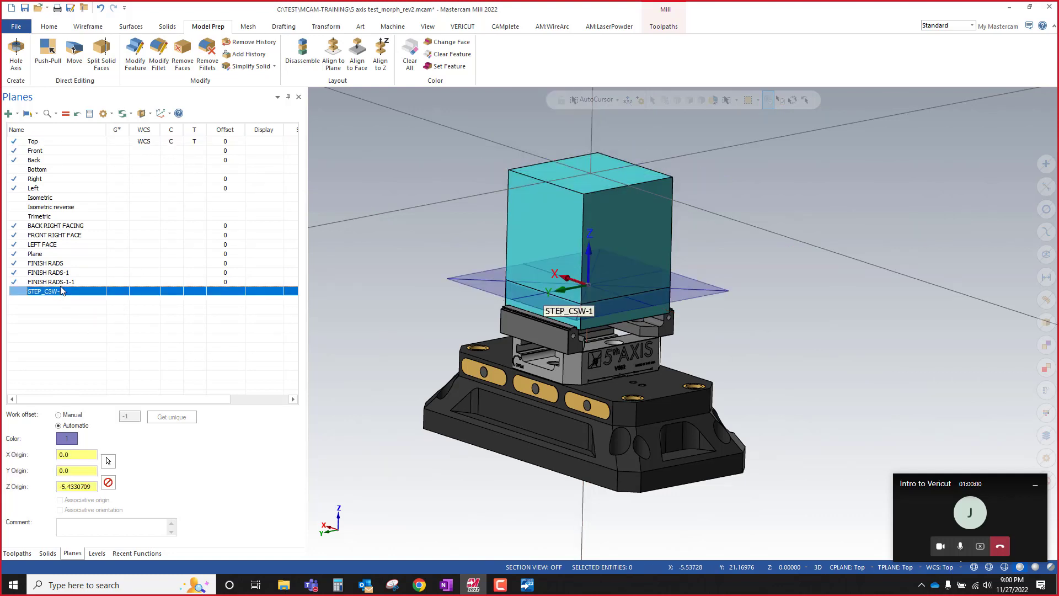
left_click(63, 282)
right_click(78, 335)
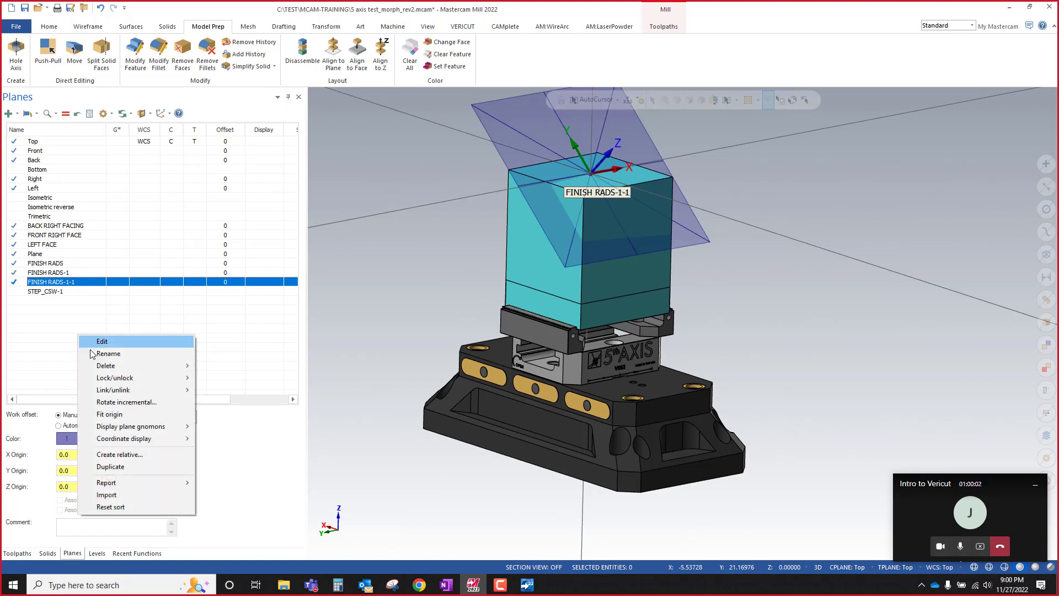
mouse_move(182, 365)
left_click(210, 378)
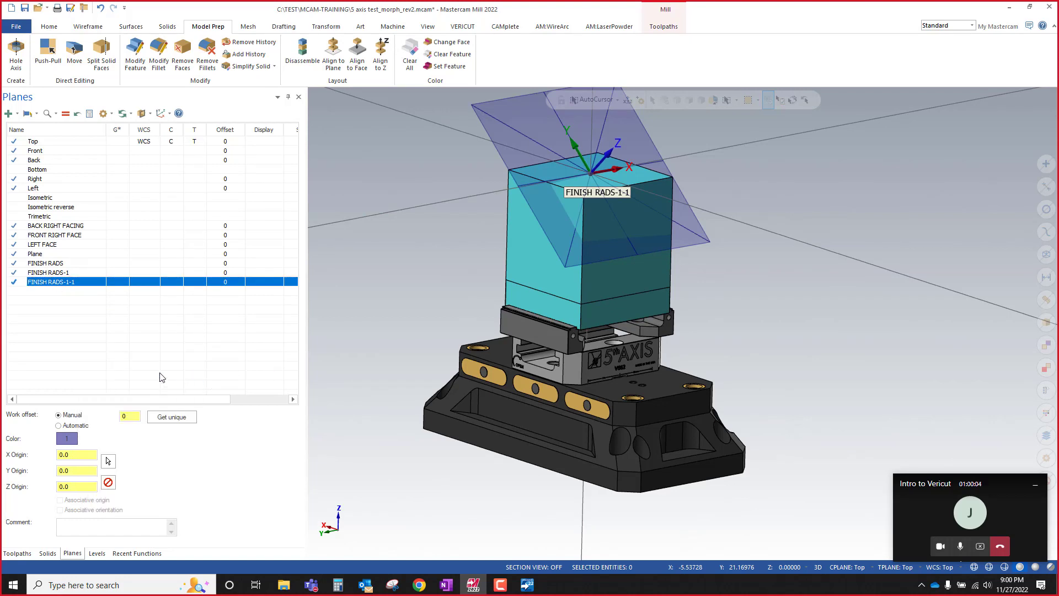
left_click(24, 8)
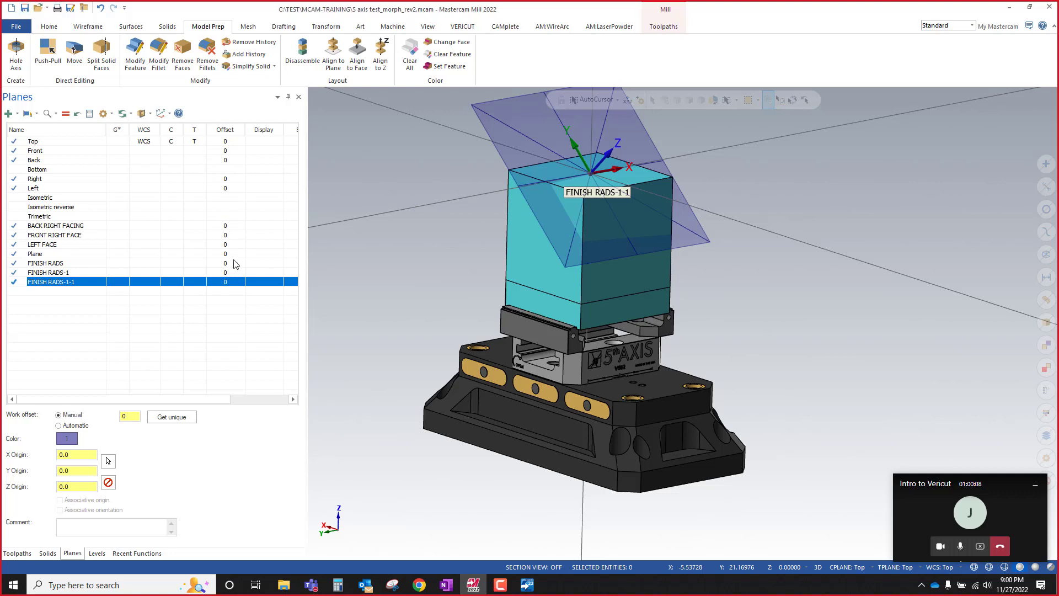
Step: Check the Top plane's origin on the stock block and review the level list
left_click(59, 141)
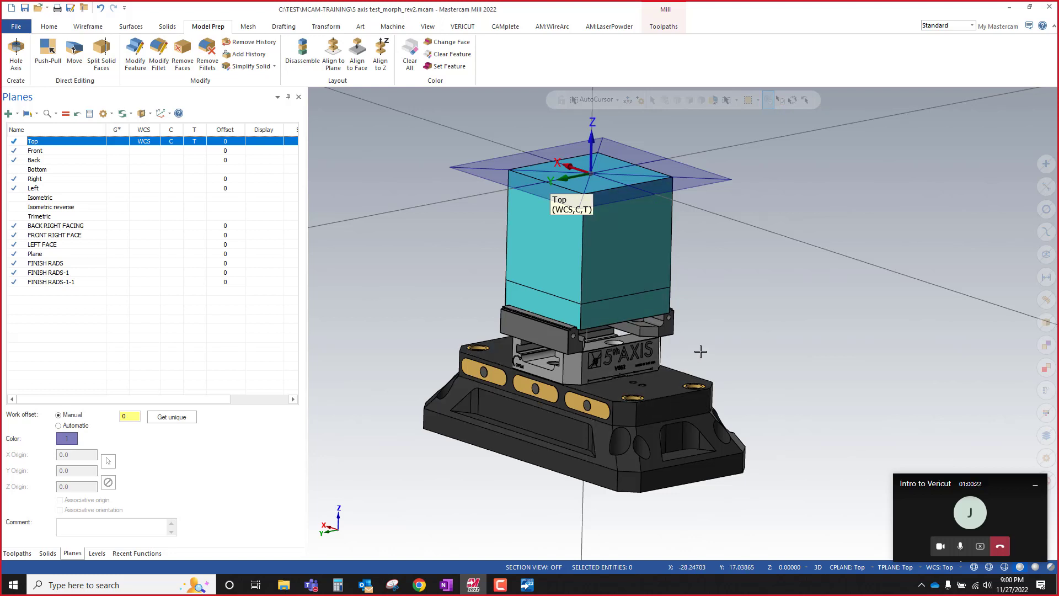
left_click(88, 555)
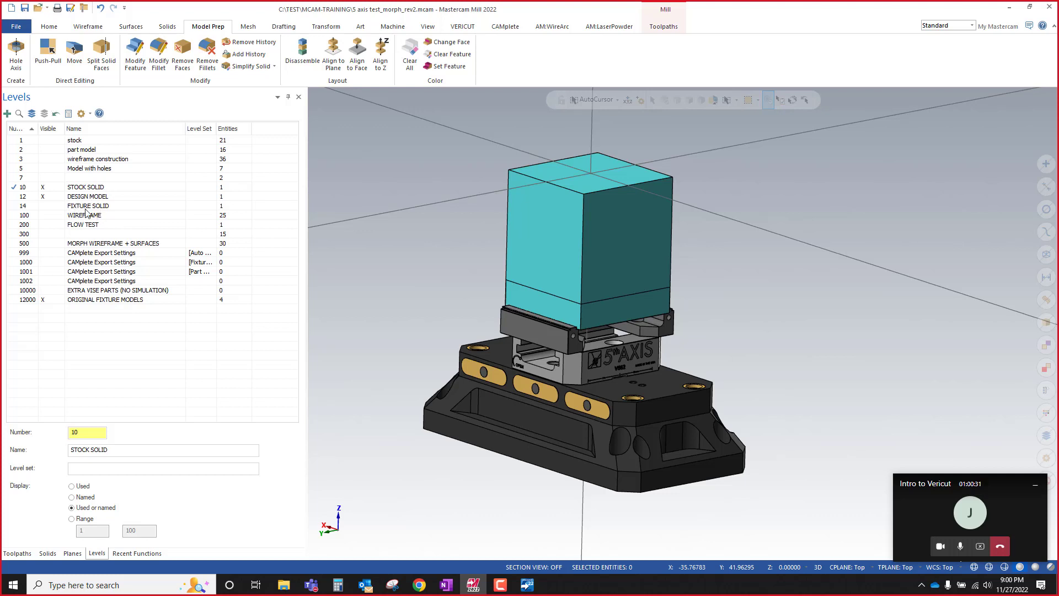
left_click(74, 553)
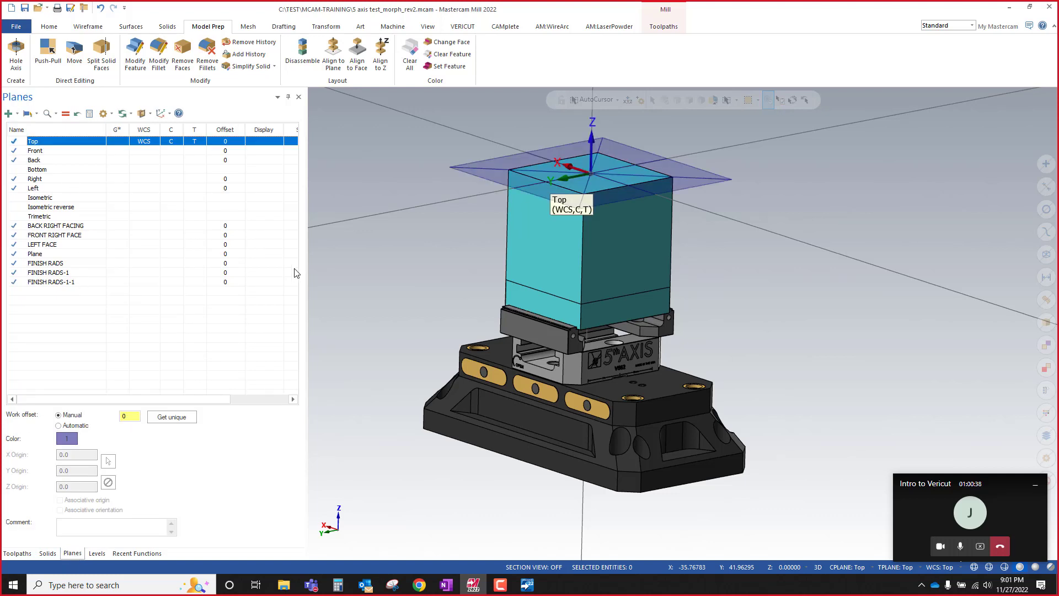
left_click(575, 217)
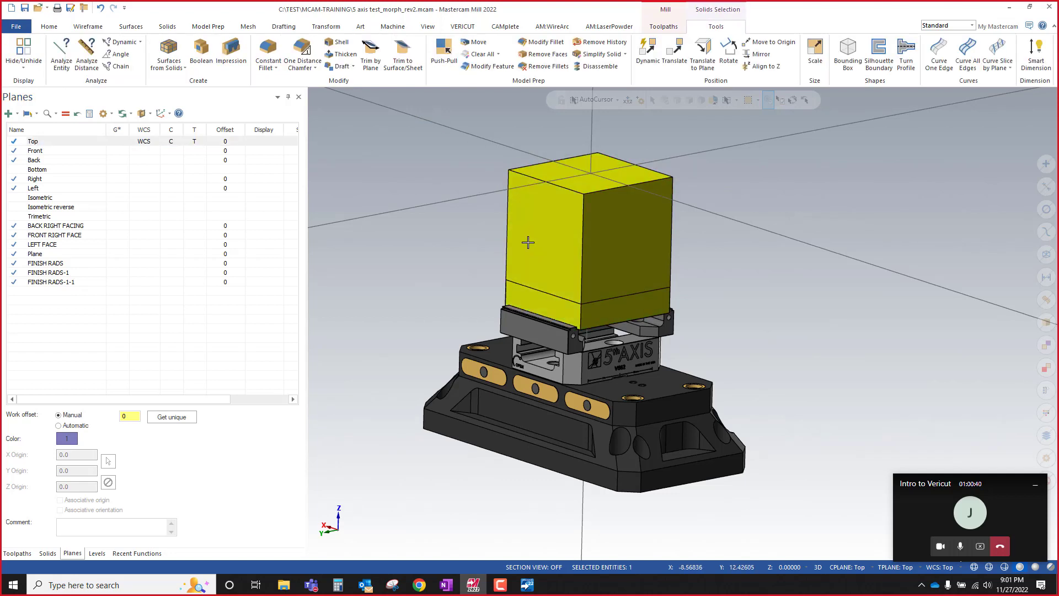
key("Escape")
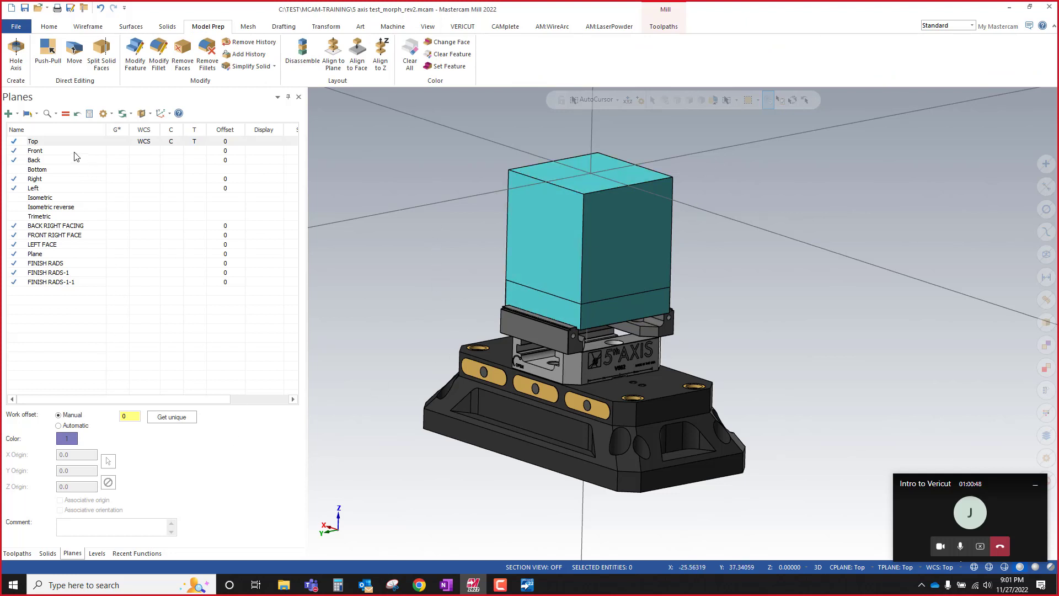
Step: Show the model in isometric view and regenerate toolpath operation 9, ROUGH LEFT
right_click(420, 245)
left_click(453, 342)
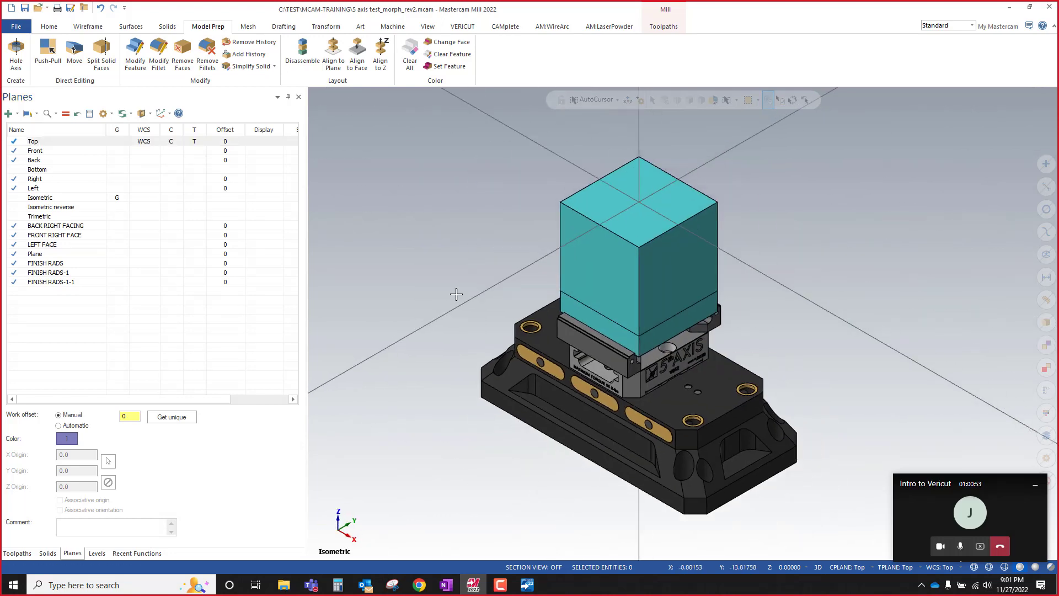
scroll(456, 294, "down", 2)
left_click(18, 554)
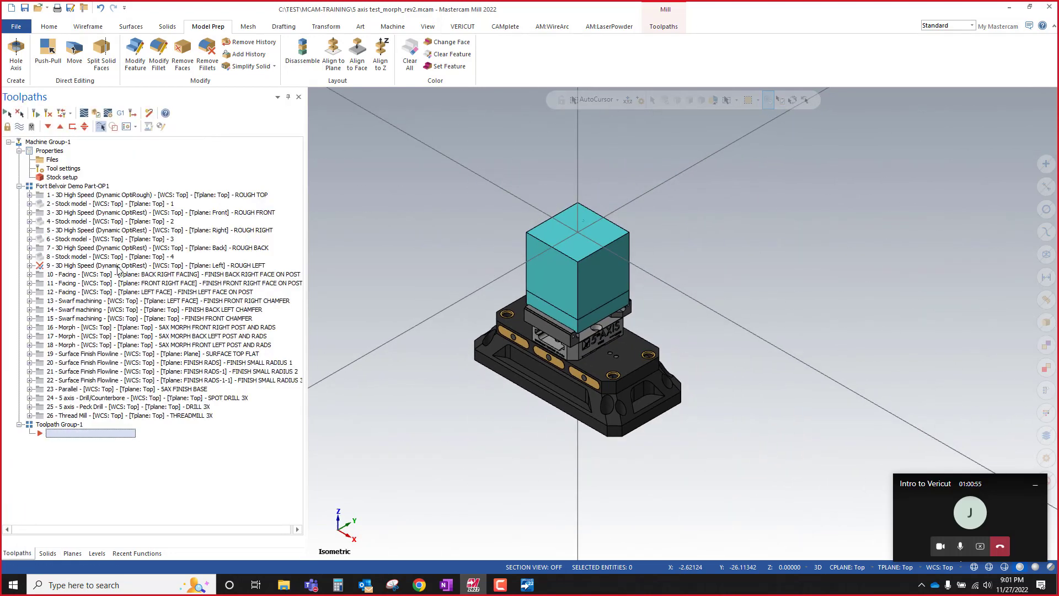
left_click(60, 266)
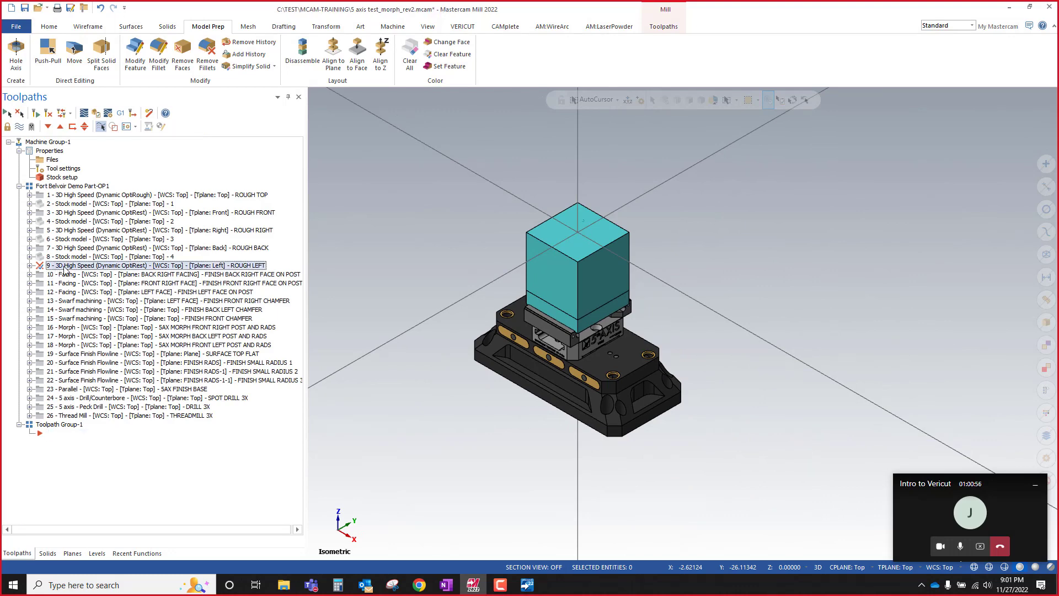
left_click(36, 114)
Step: Create a new toolpath group in Machine Group-1 and name it FINISH OPS
left_click(41, 143)
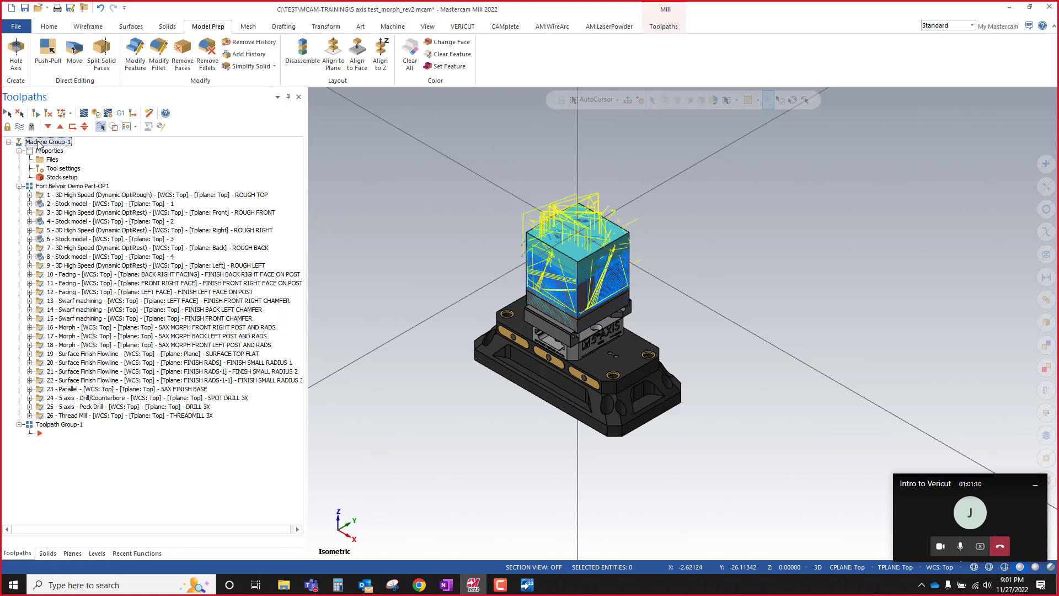
right_click(40, 143)
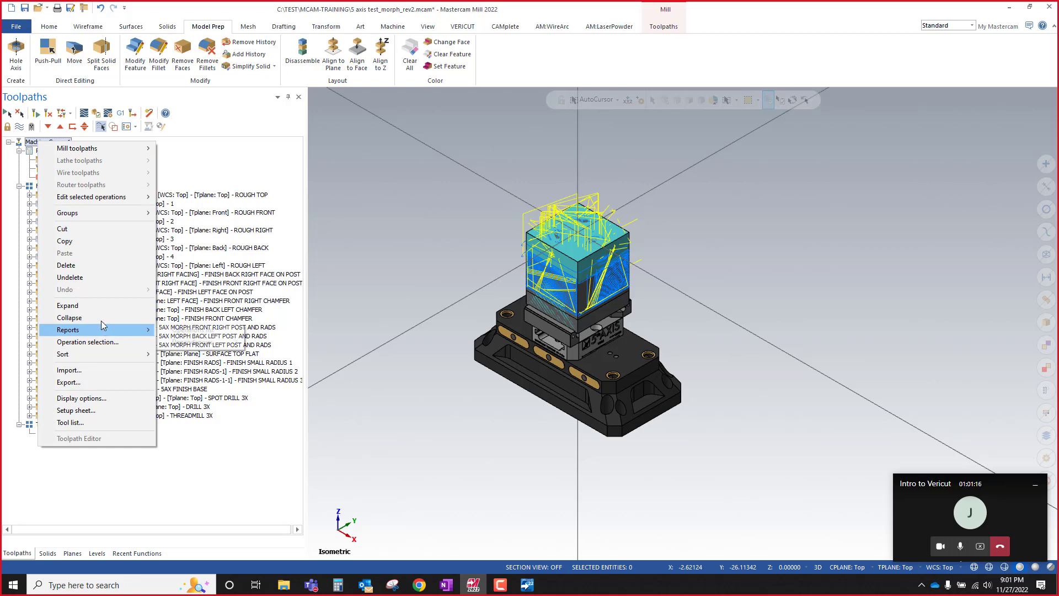
mouse_move(95, 217)
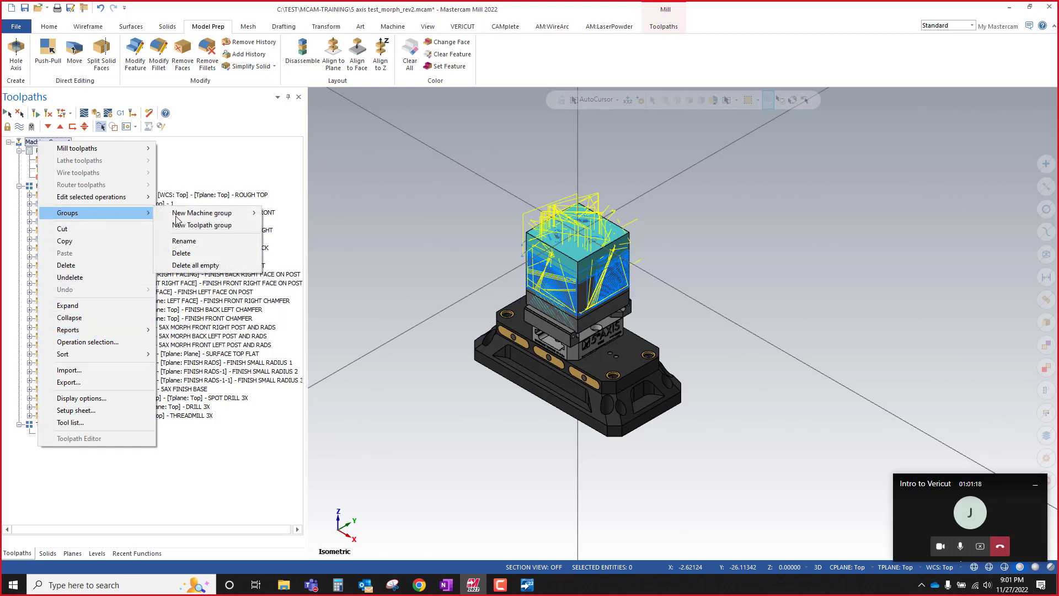
left_click(215, 225)
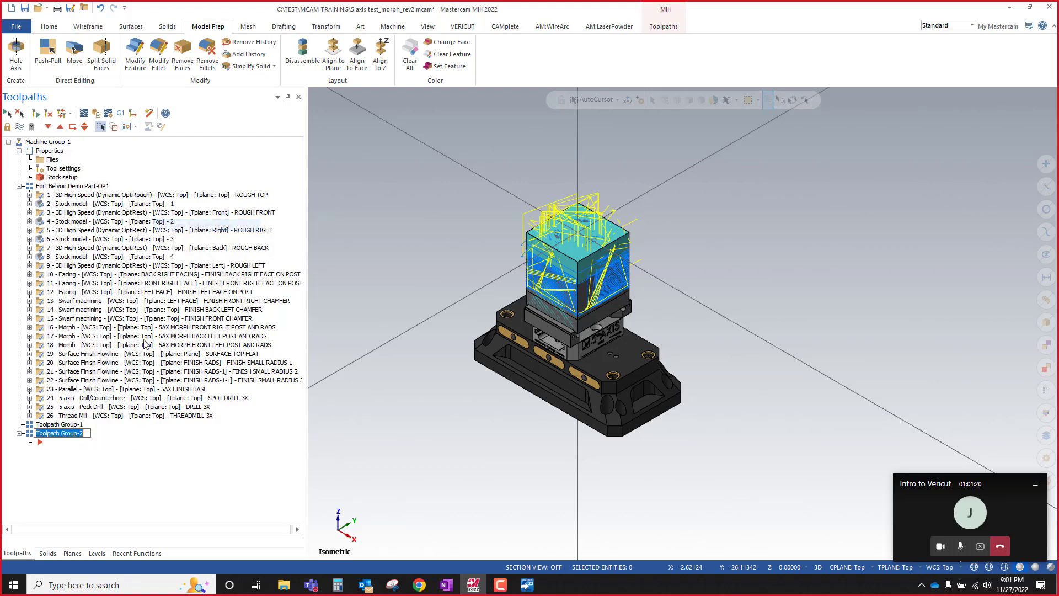
type("F")
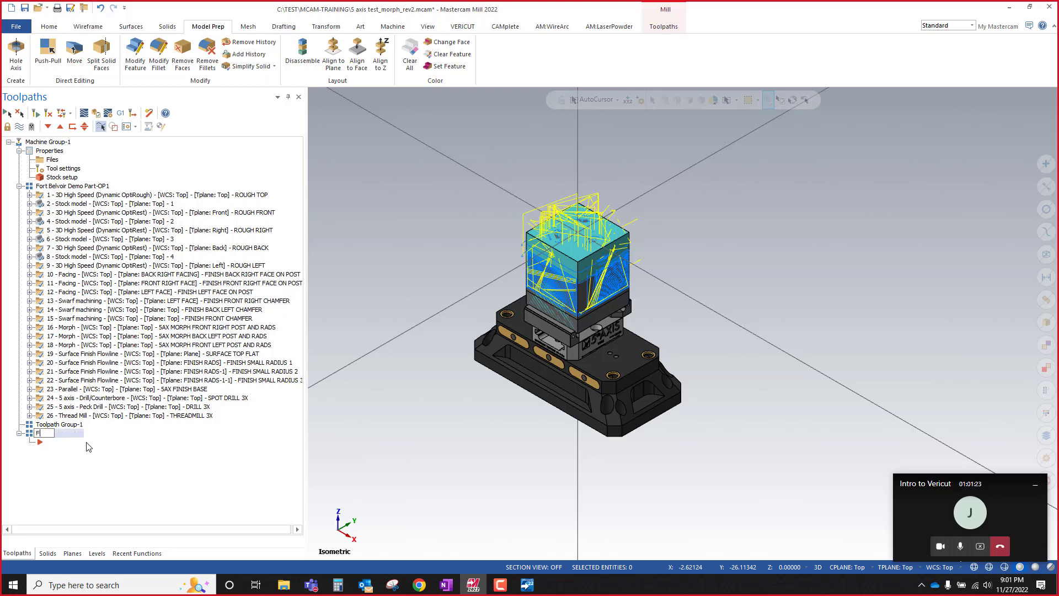
type("INISH OPS")
key("Return")
Step: Move the SPOT DRILL 3X, DRILL 3X and THREADMILL 3X operations (24 to 26) into the FINISH OPS group
left_click(91, 416)
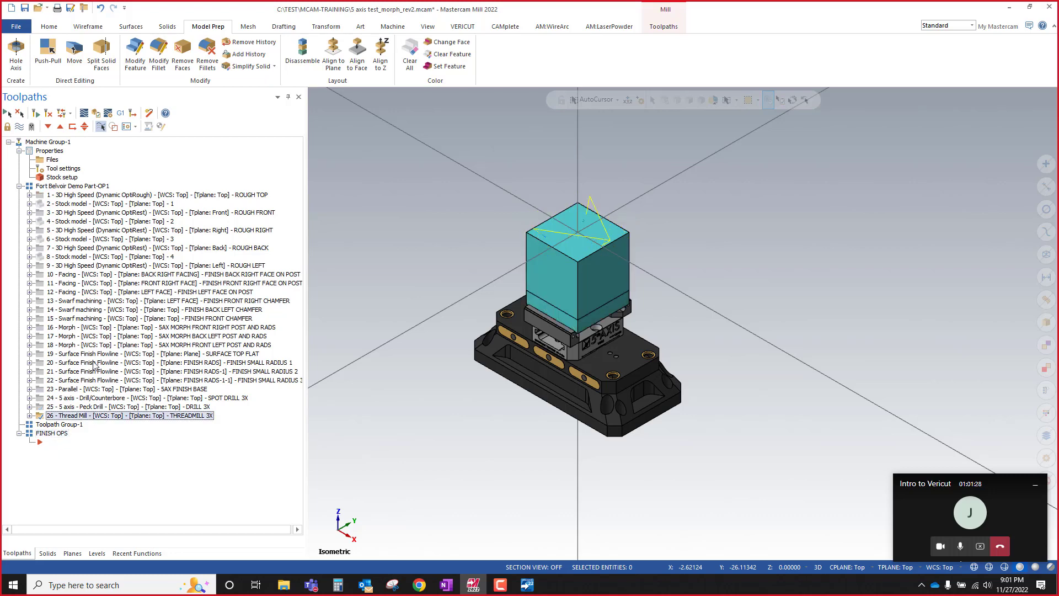
left_click(67, 399, "shift")
right_click_drag(57, 406, 60, 434)
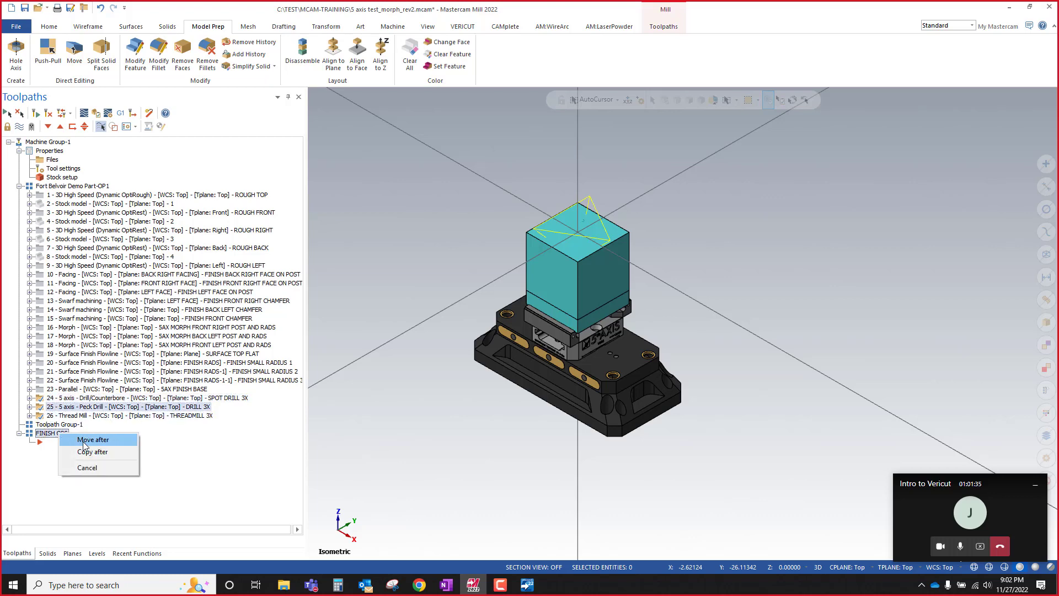
left_click(88, 451)
Step: Change the NC file name of hole operations 24 to 26 in the FINISH OPS group to FINISH-HOLE-THREADING
right_click(54, 424)
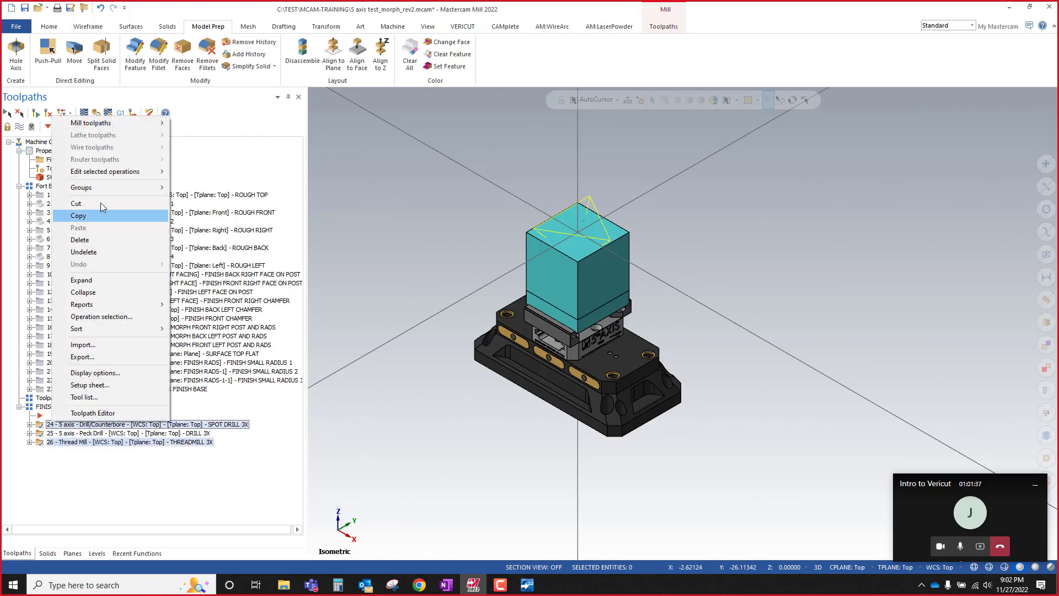
mouse_move(109, 176)
left_click(189, 186)
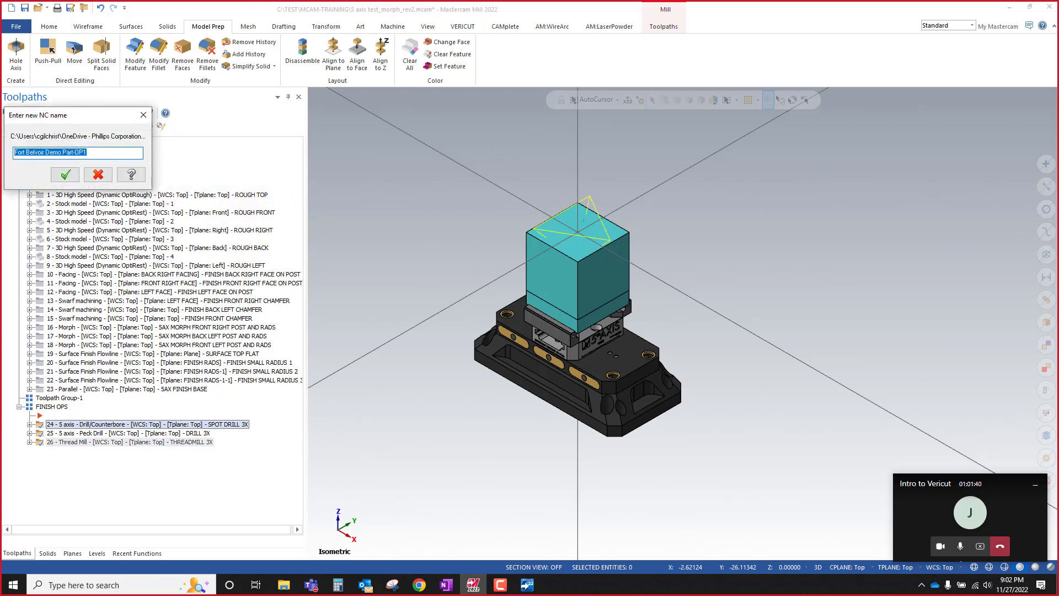
type("f")
key("Return")
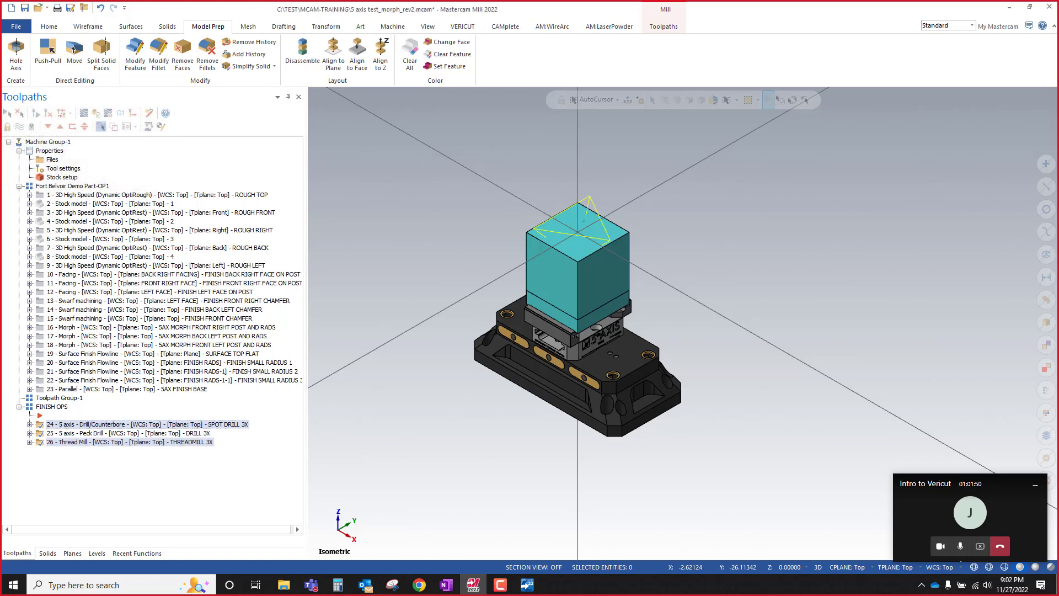
Step: Change the NC file name of operations 1 to 23 to OP10-EXAMPLE and save the file
left_click(163, 389)
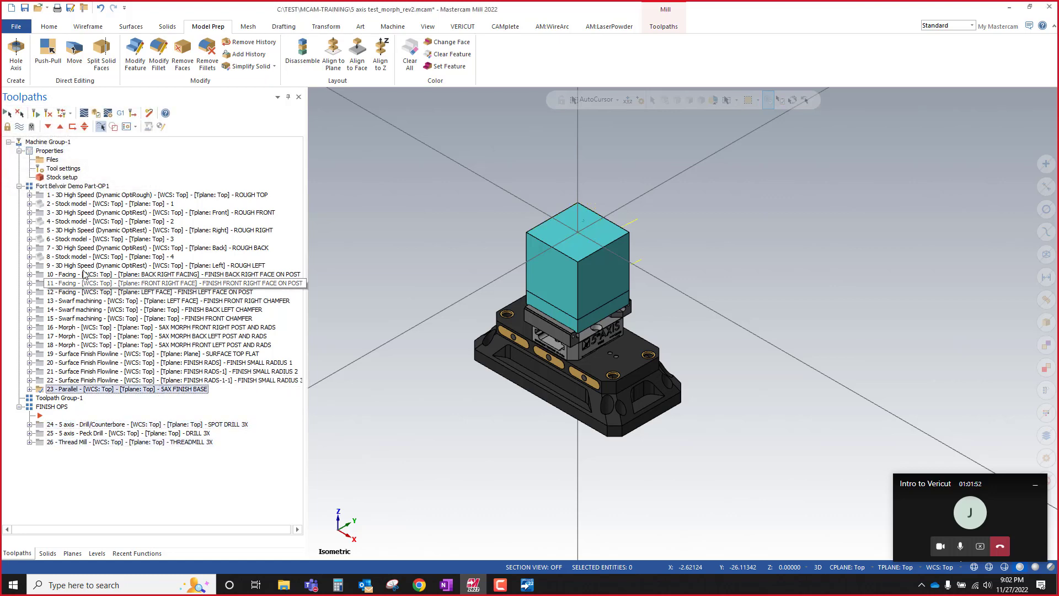
left_click(65, 197, "shift")
right_click(65, 196)
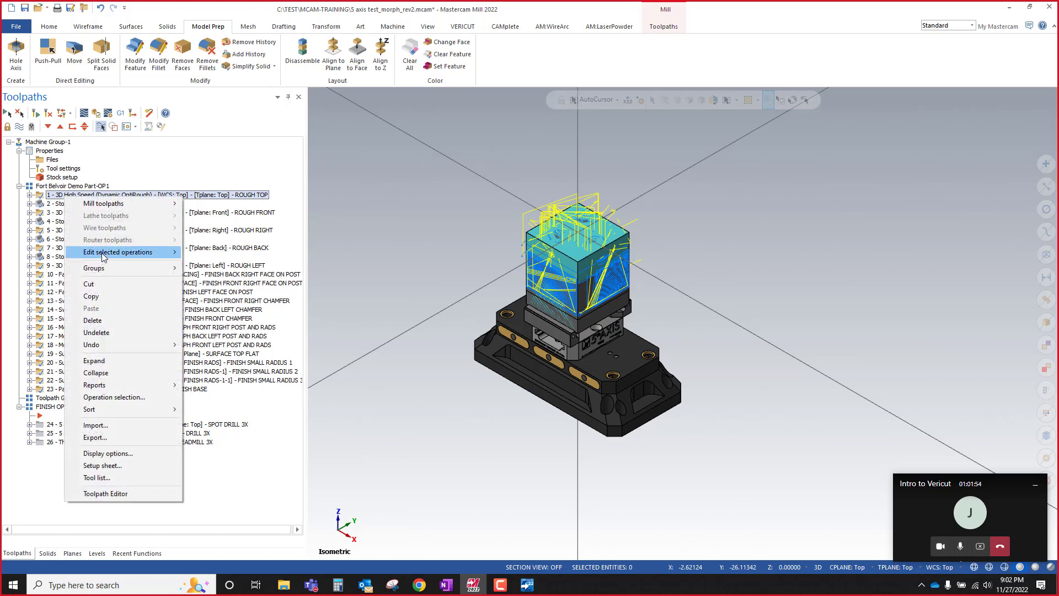
mouse_move(105, 254)
left_click(232, 264)
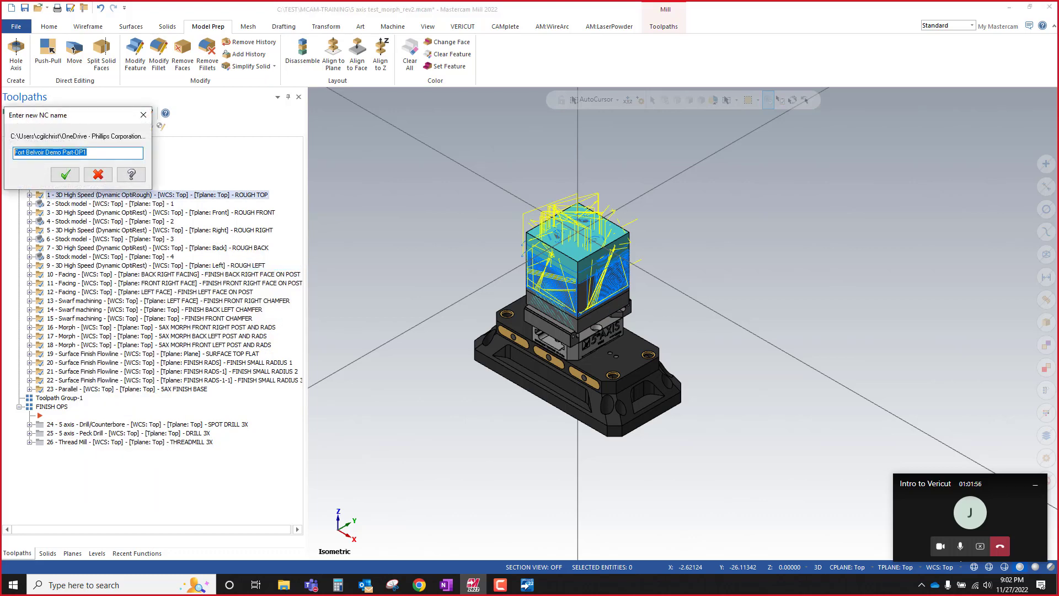
type("o")
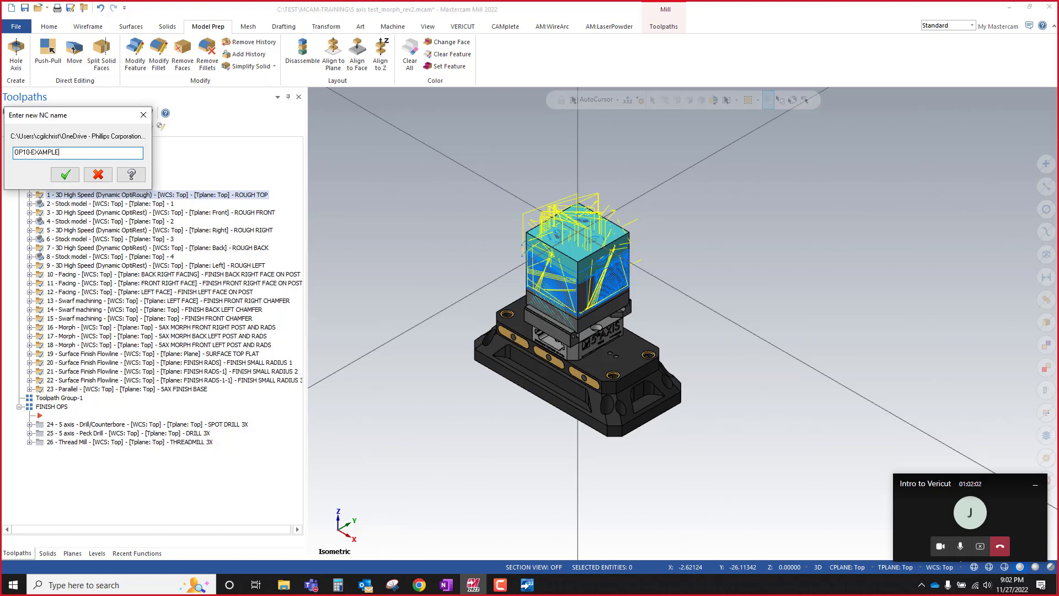
key("Return")
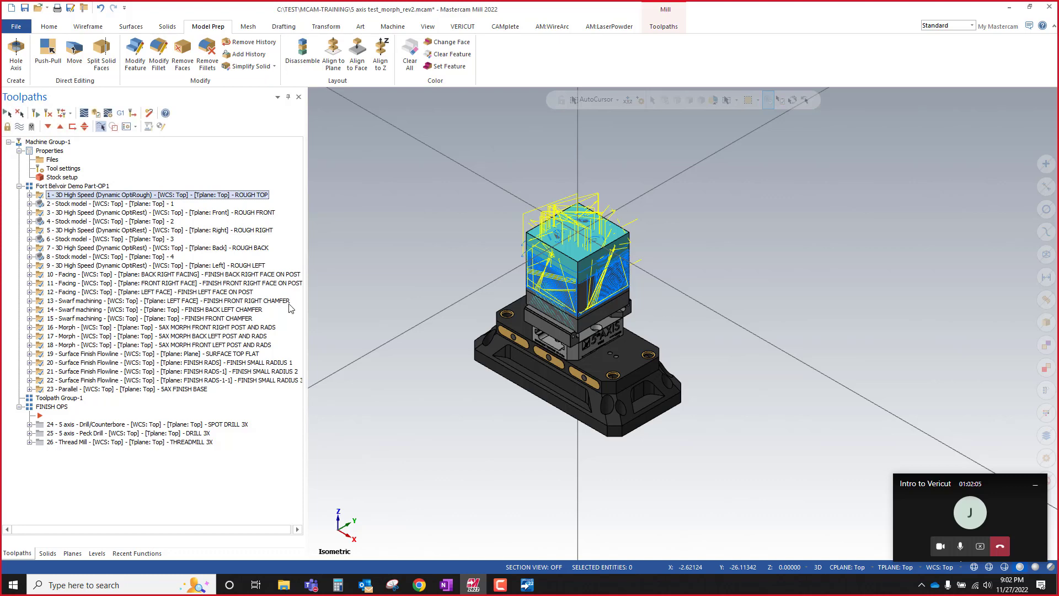
left_click(25, 7)
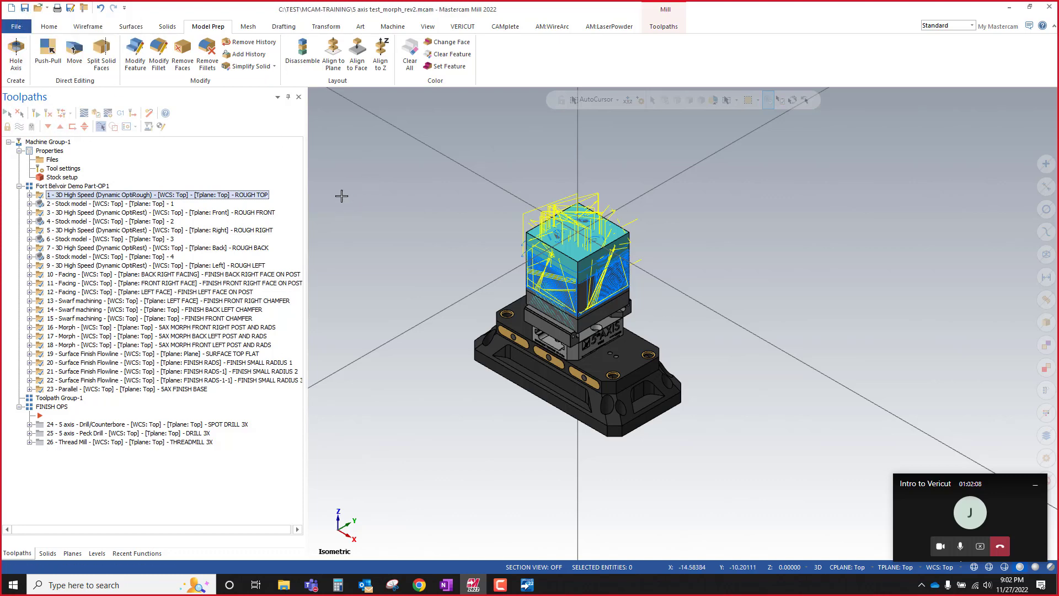
Step: Review the part's tools in the Tool Manager, checking tool numbers, assembly names and holders for the endmills, drills and thread mill
left_click(672, 27)
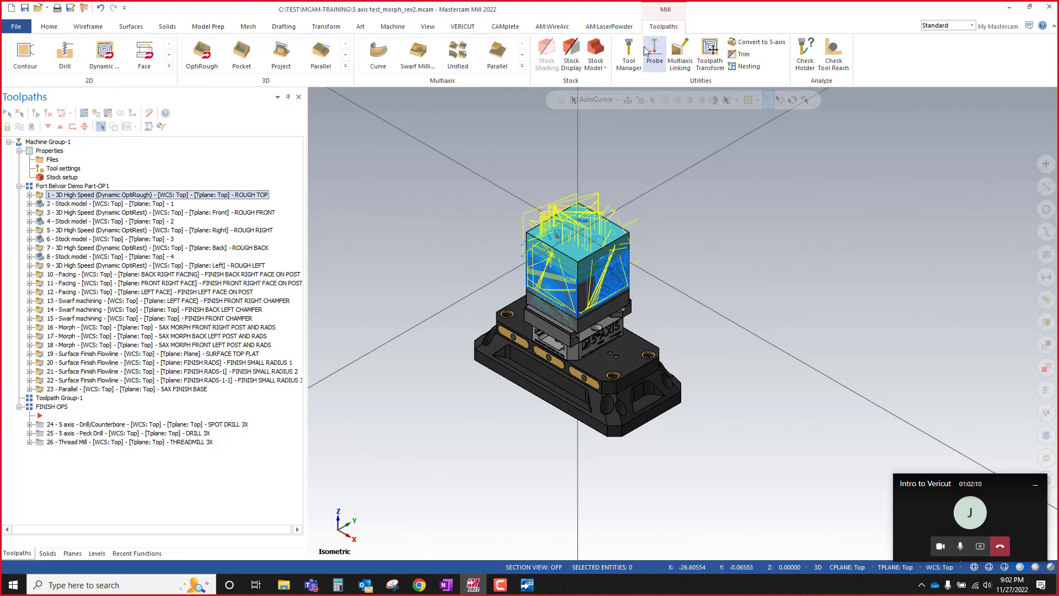
left_click(629, 55)
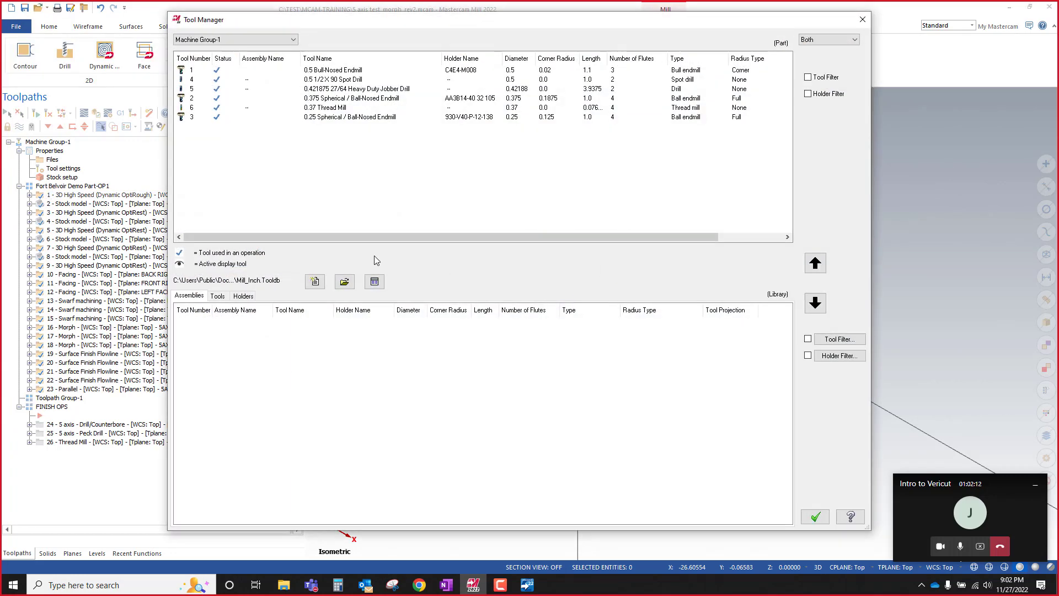
left_click_drag(326, 25, 313, 52)
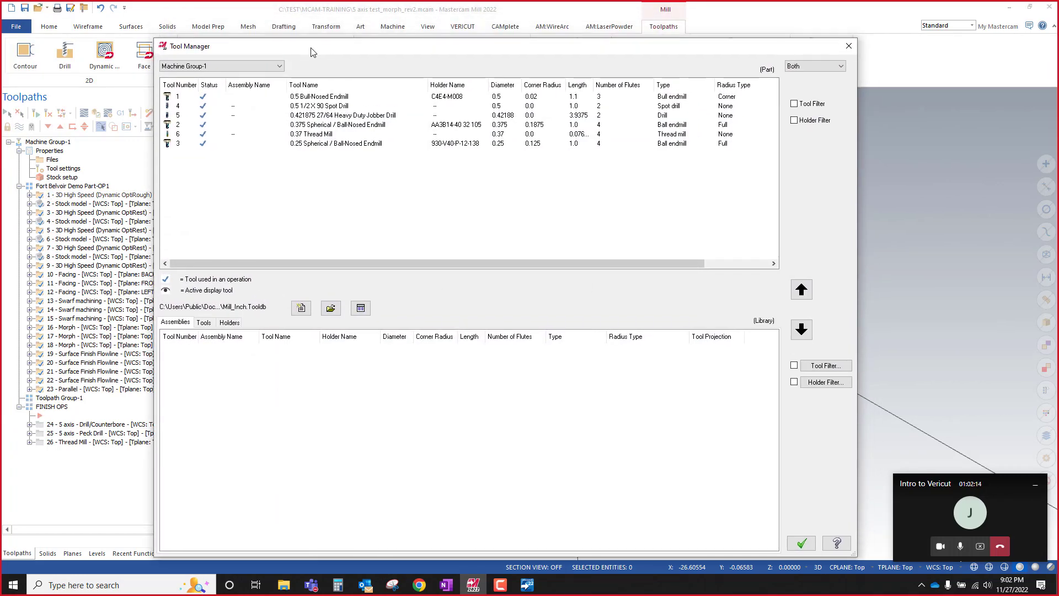
left_click(332, 96)
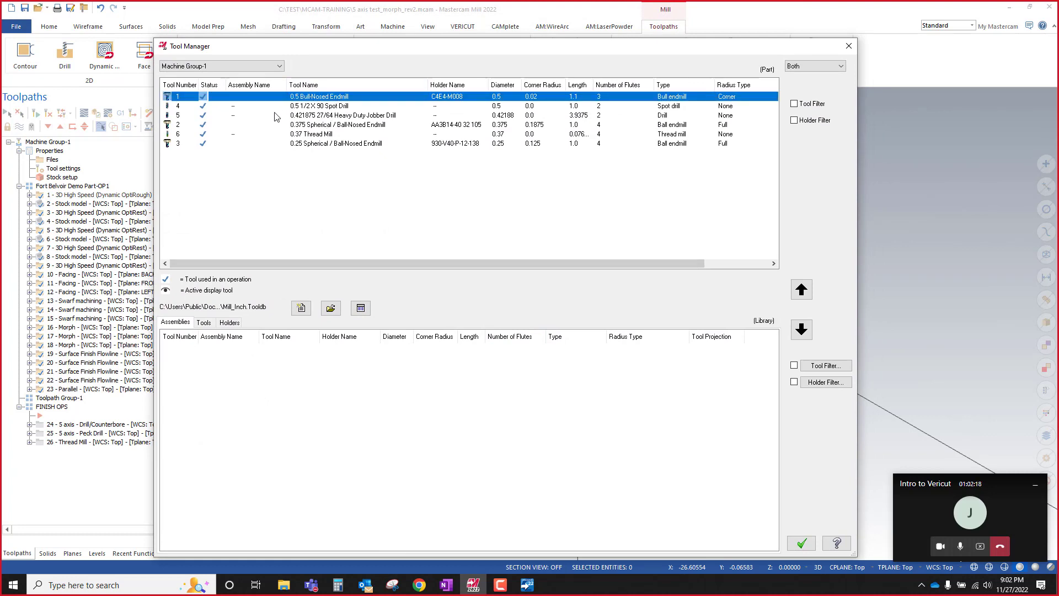
left_click(324, 107)
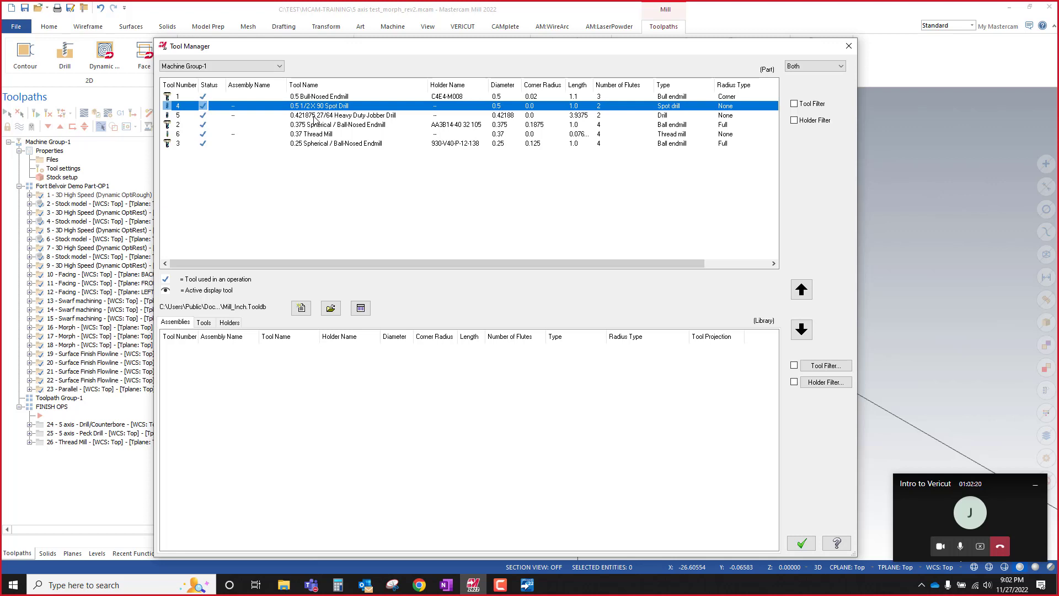
left_click(315, 116)
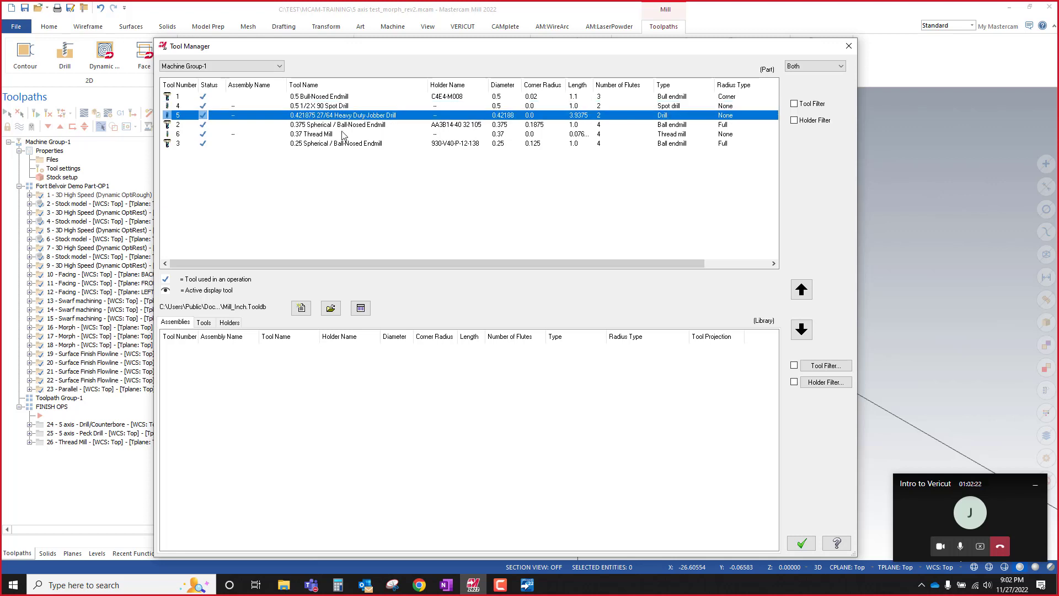
left_click(312, 138)
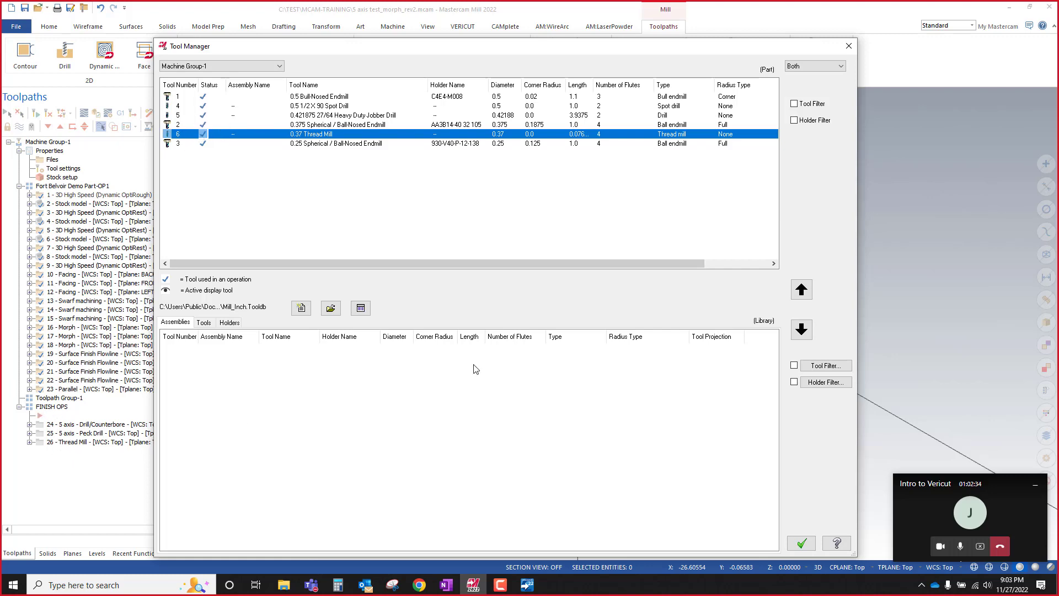
left_click(802, 543)
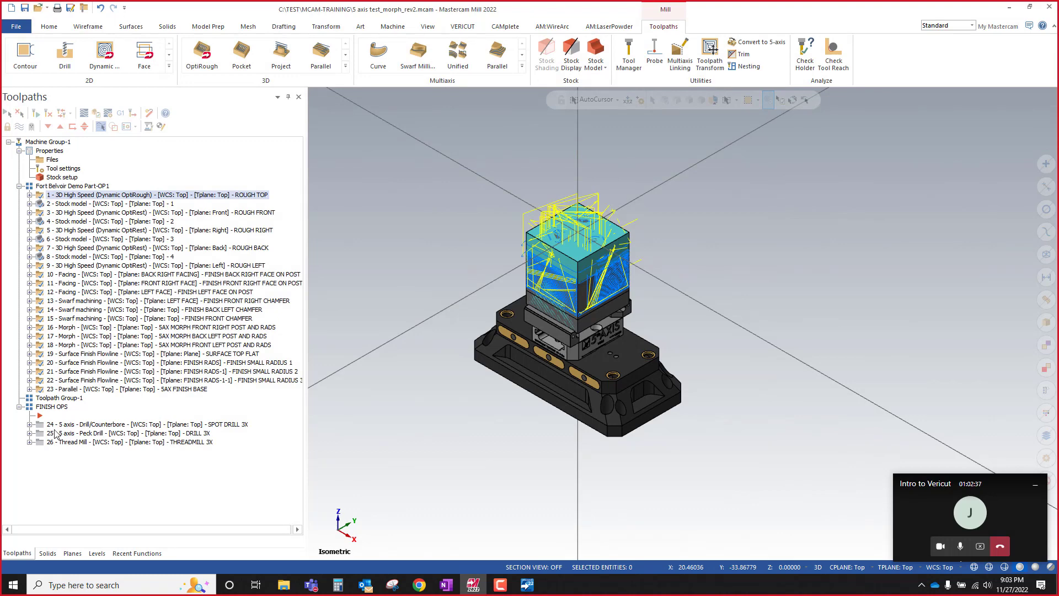
Step: Expand operations 24 to 26 in the FINISH OPS group to check their tools and NC file names
left_click(50, 407)
left_click(29, 442)
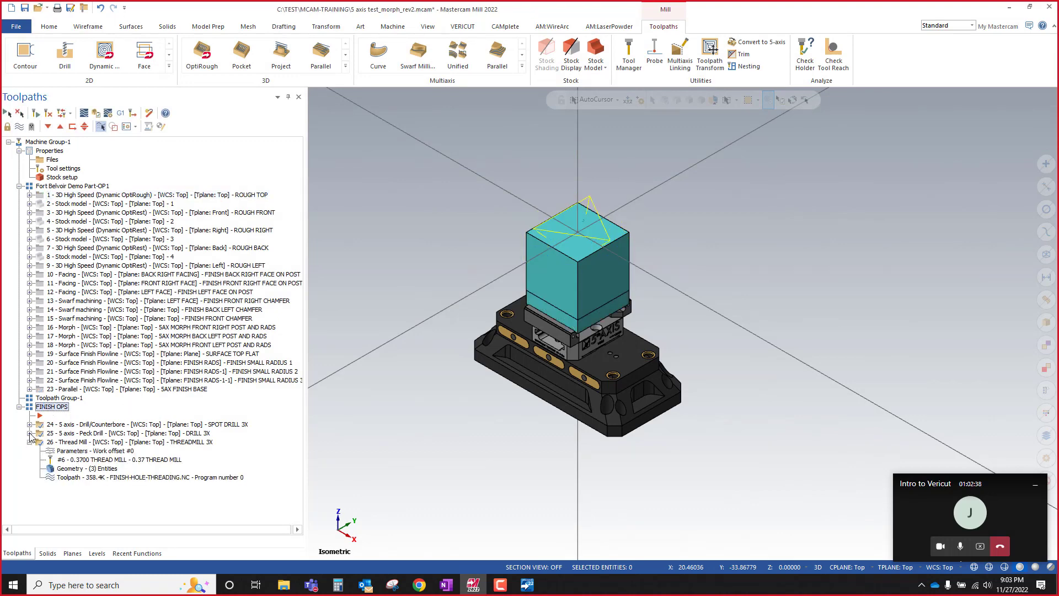
left_click(29, 433)
left_click(29, 425)
scroll(31, 428, "down", 2)
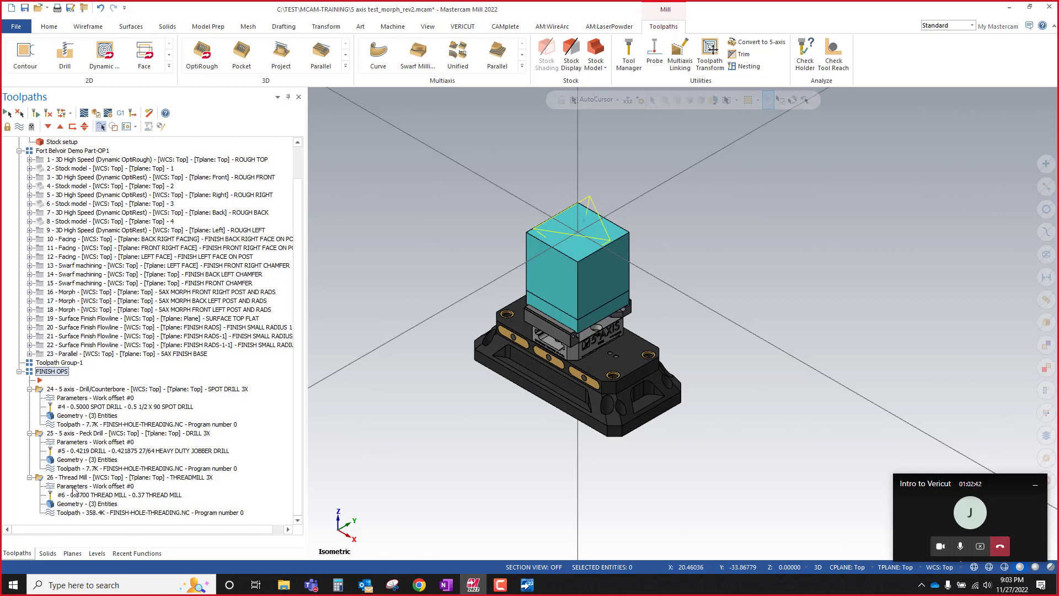
Step: Inspect the geometry definition of tool 1, the 0.5 bull-nosed endmill, in the Tool Manager without changing it
left_click(629, 54)
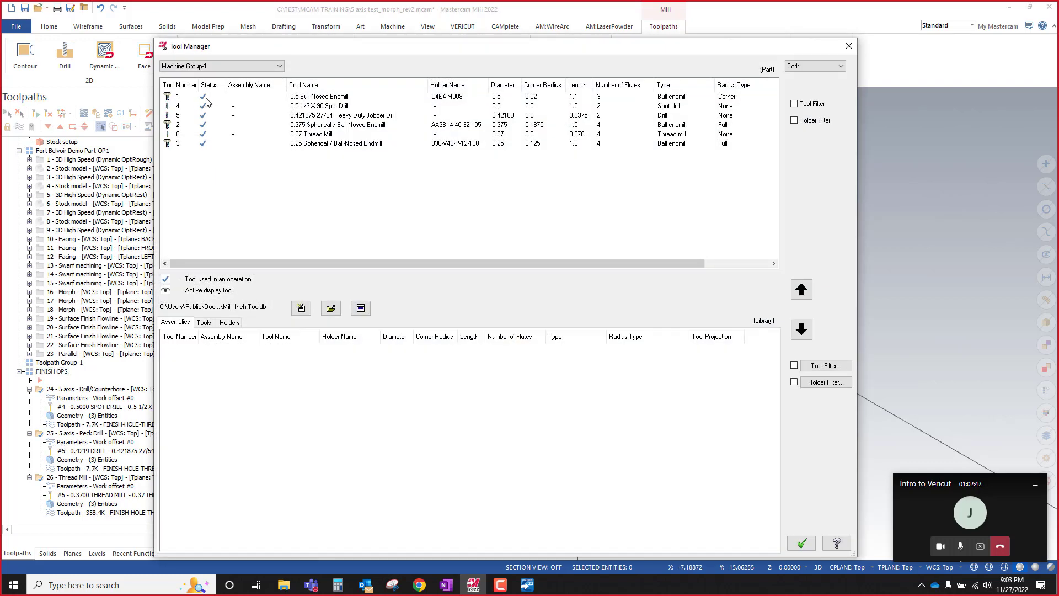
double_click(206, 97)
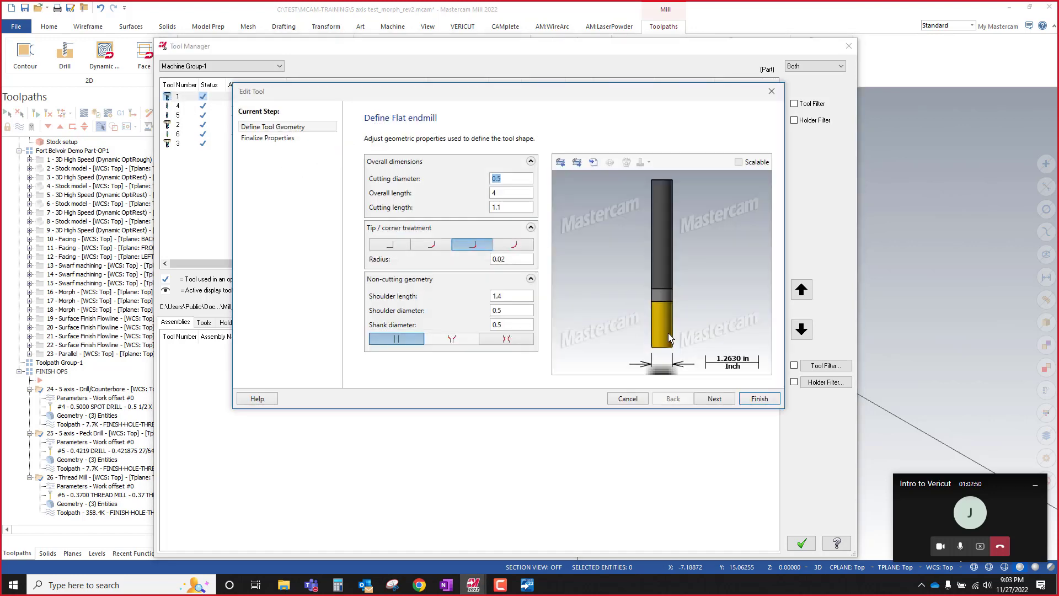
left_click(629, 399)
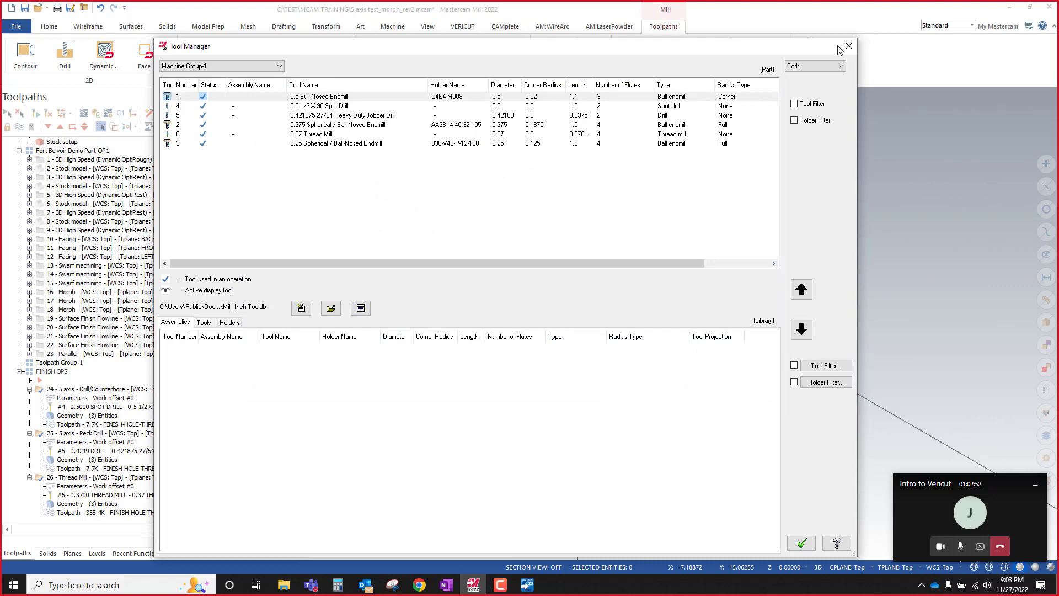
left_click(848, 46)
Step: Set the assembly name to T1-ASSEMBLY in the holder settings of operation 1, ROUGH TOP
left_click(30, 160)
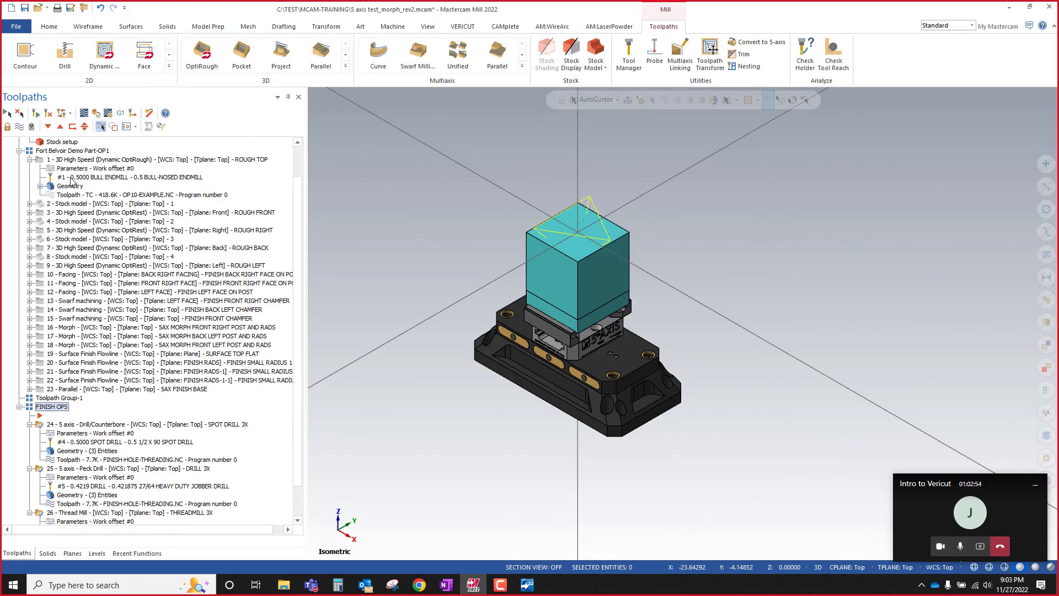
left_click(72, 170)
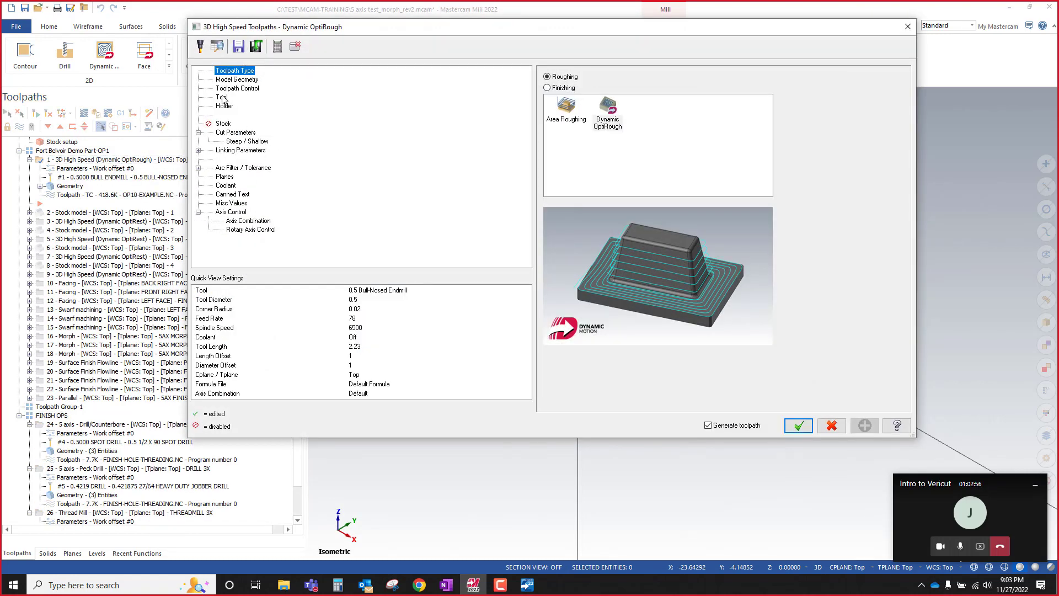
left_click(222, 98)
left_click(223, 107)
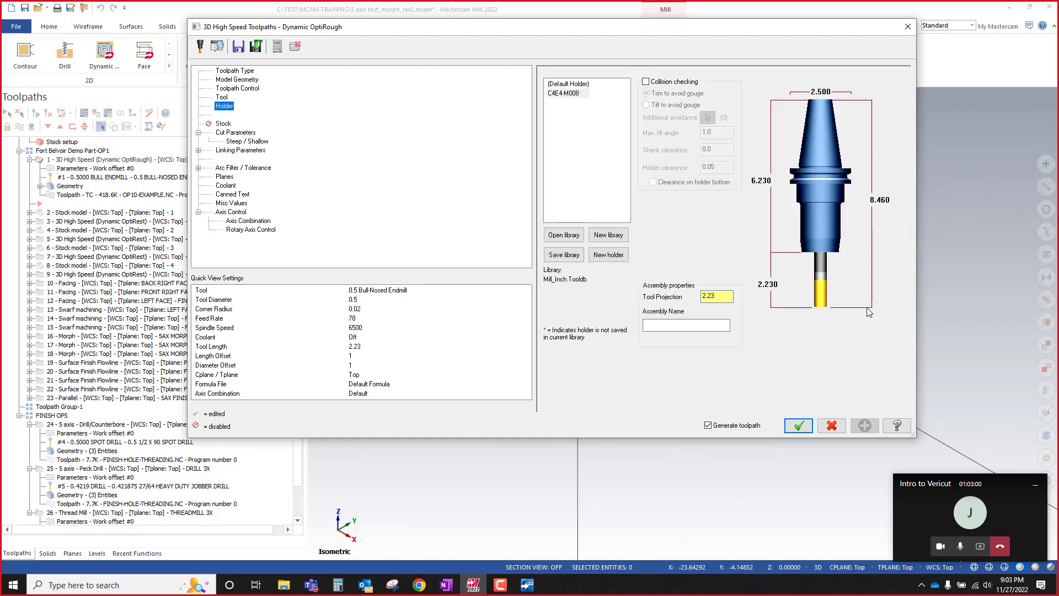
left_click(715, 298)
left_click(671, 325)
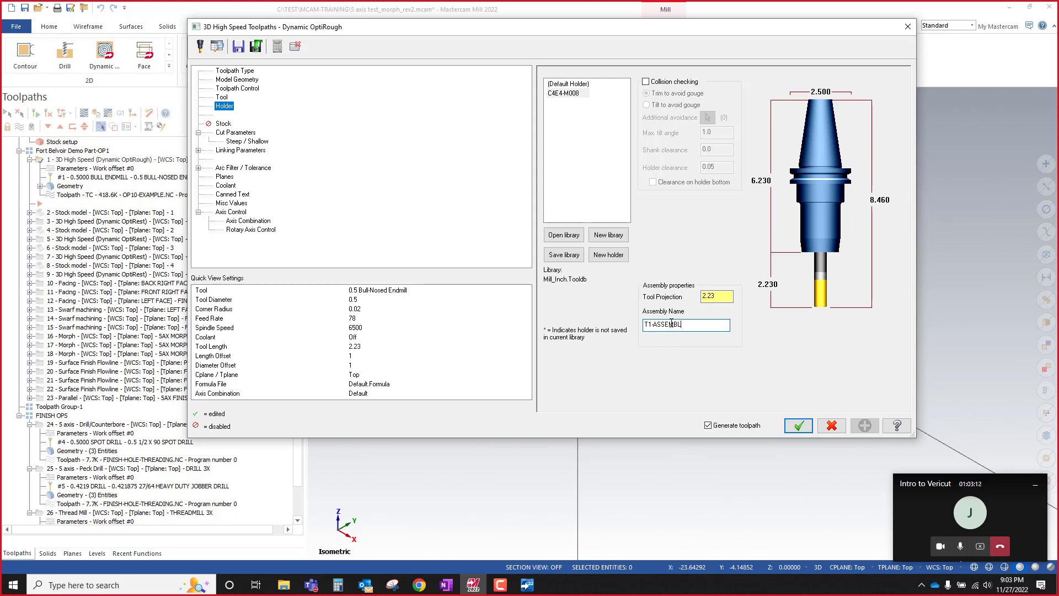
left_click(798, 425)
left_click(154, 214)
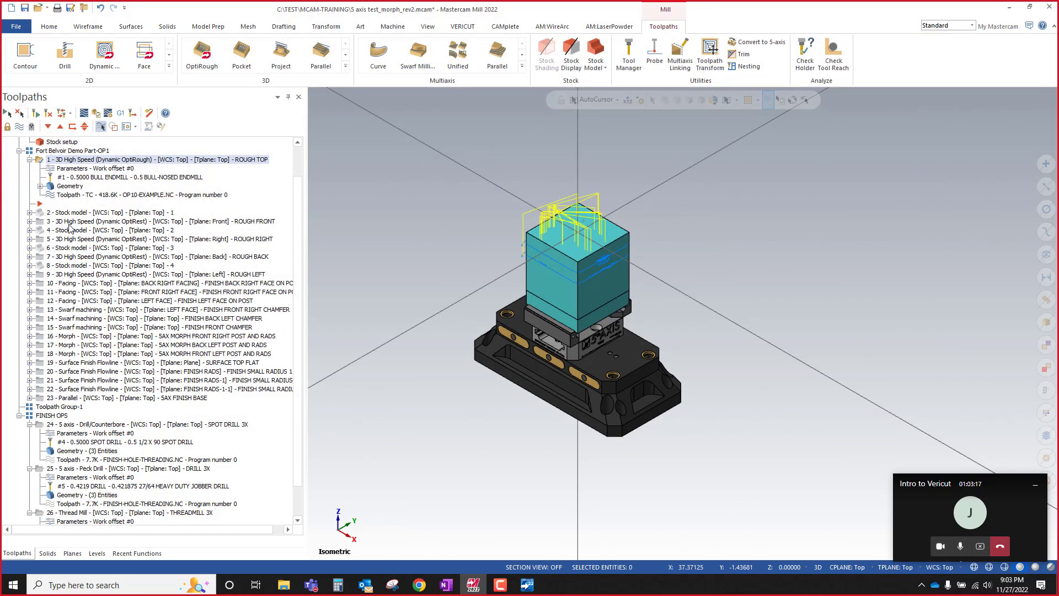
Step: Filter all operations by tool number 2 to select the one that uses that tool
left_click(53, 159)
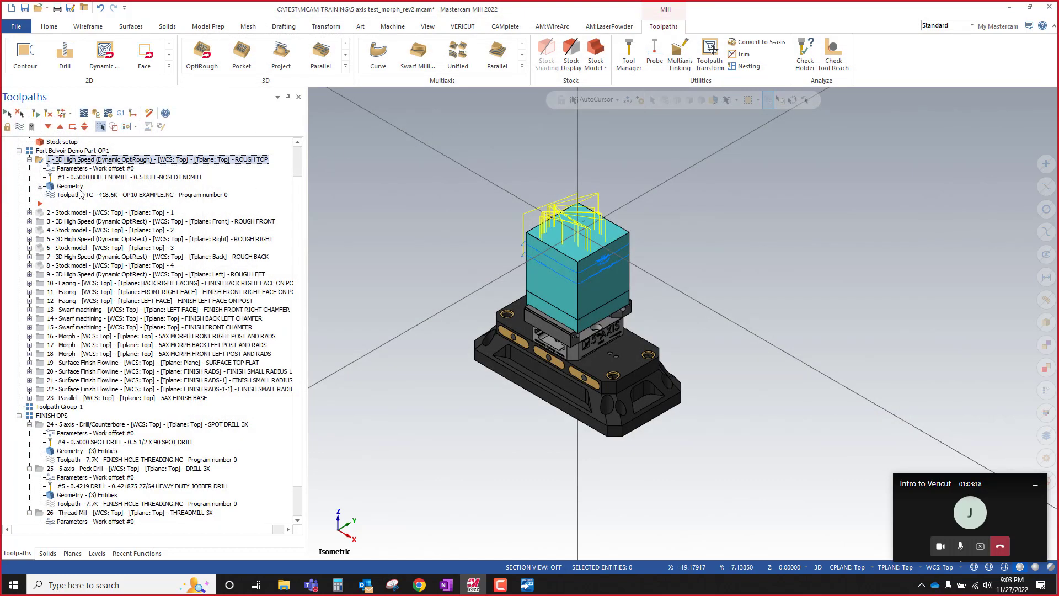
left_click(54, 151)
right_click(54, 152)
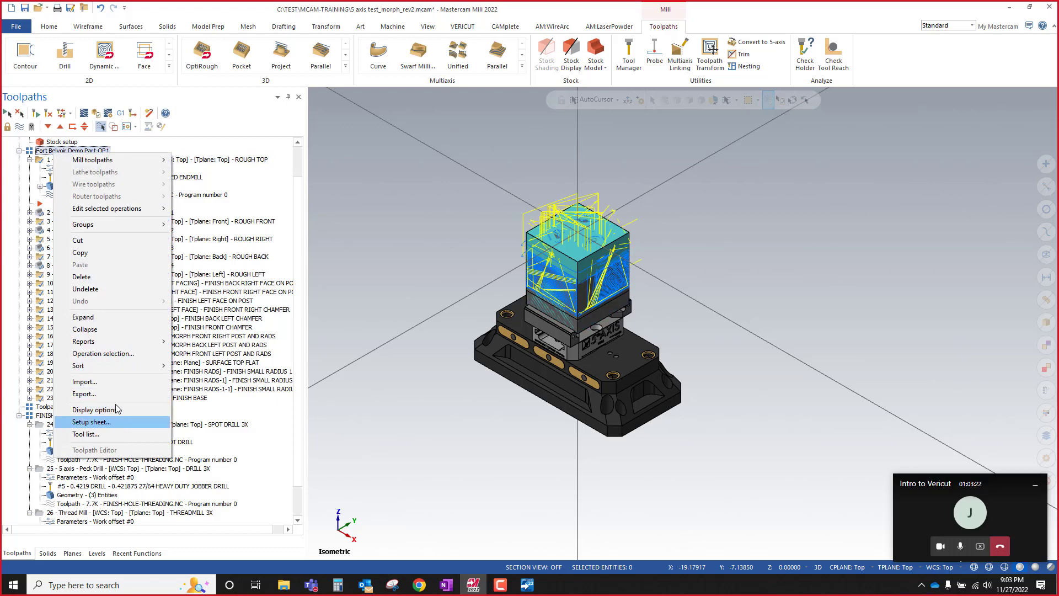
left_click(122, 353)
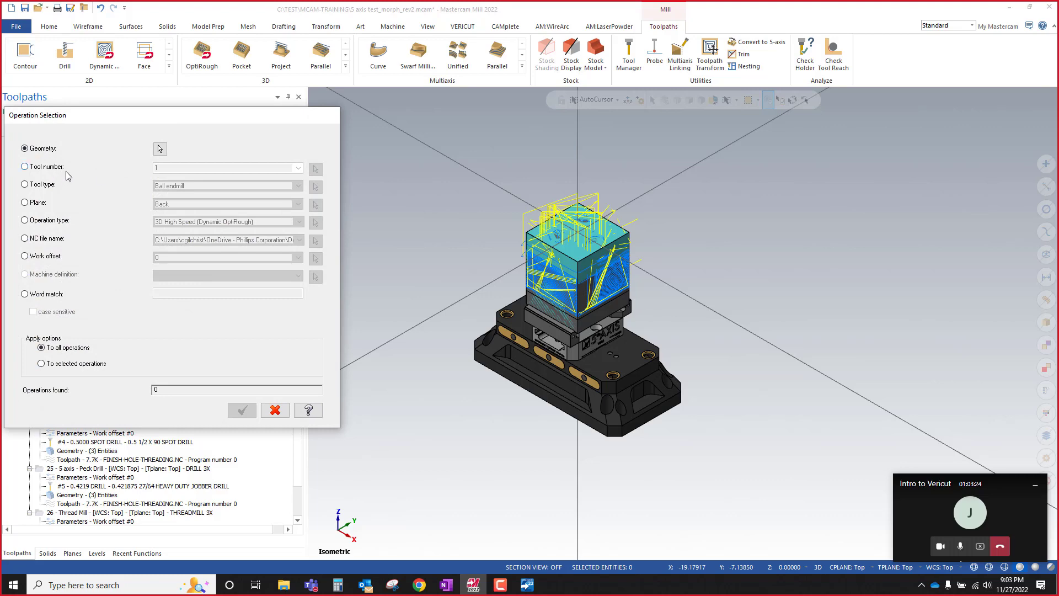
left_click(66, 170)
left_click(298, 167)
left_click(211, 187)
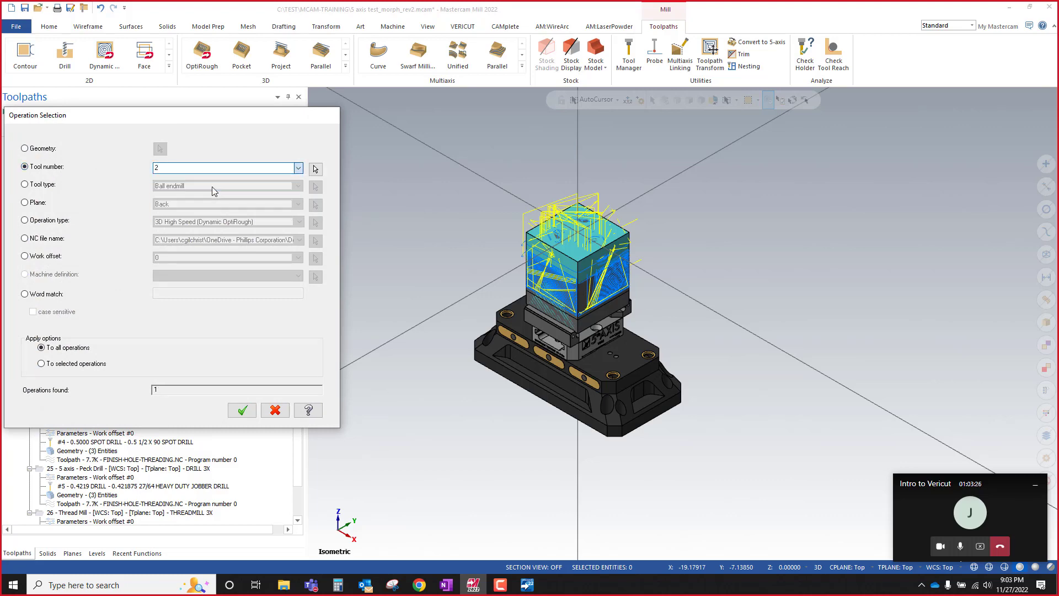
left_click(247, 411)
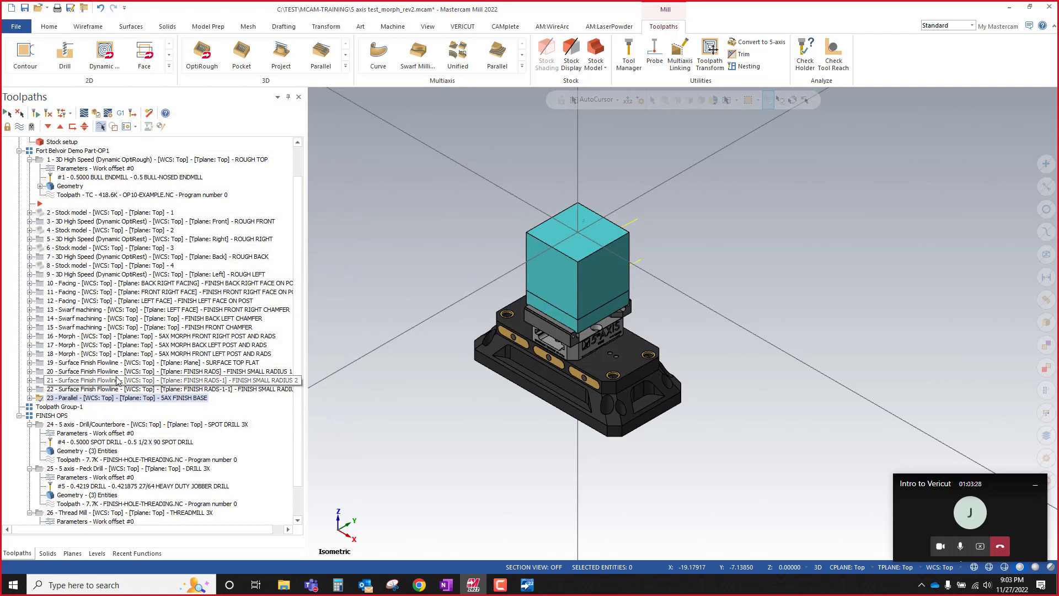
Step: Enter an assembly name for tool 2 in the holder settings of operation 23, 5AX FINISH BASE
left_click(30, 398)
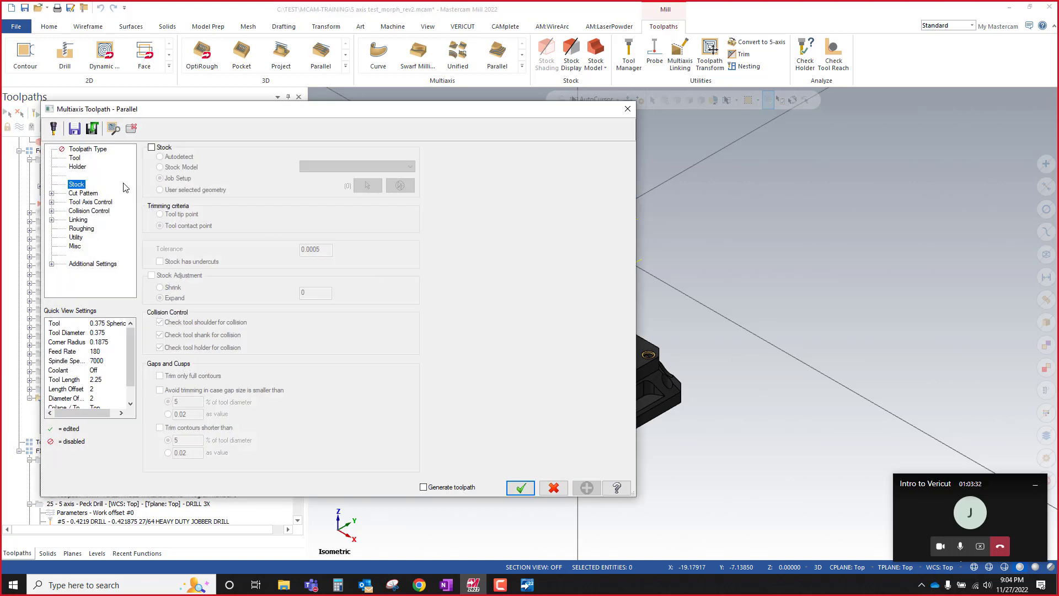
left_click(76, 166)
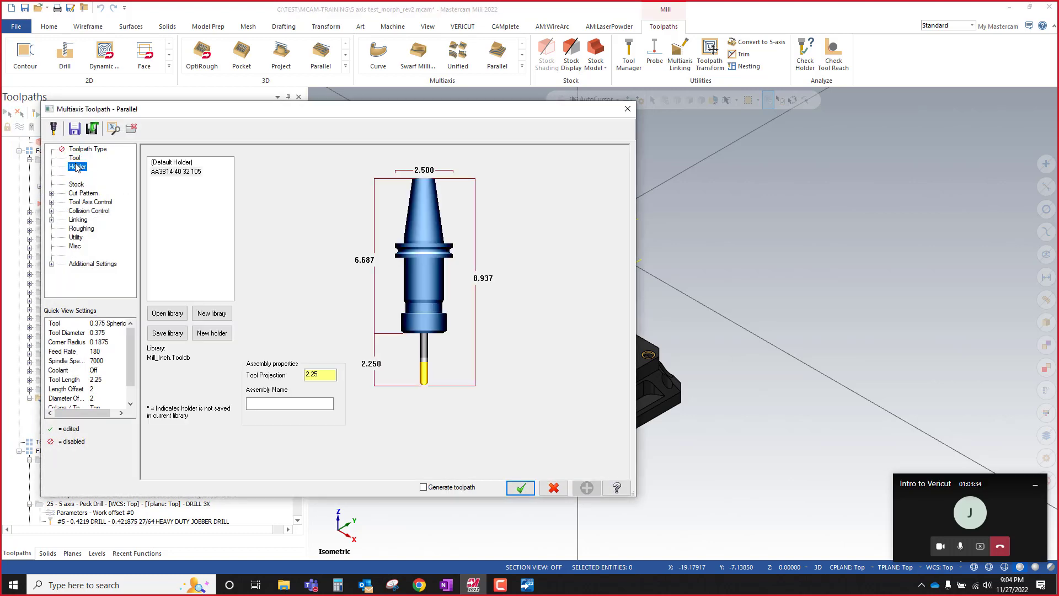
left_click(258, 403)
left_click(520, 488)
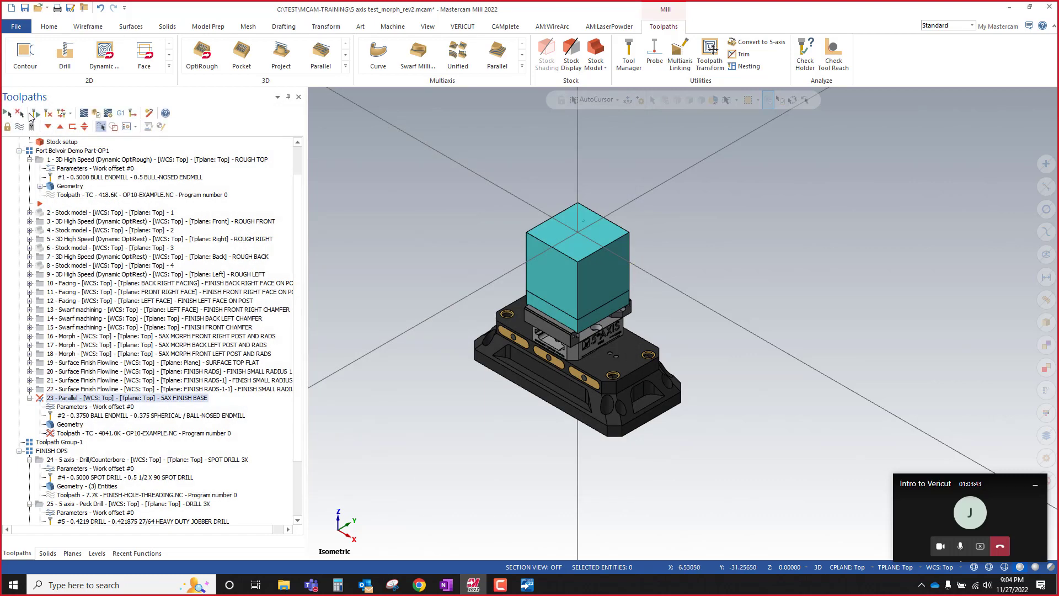
Step: Filter all operations by tool number 3 to select the ones that use that tool
right_click(54, 155)
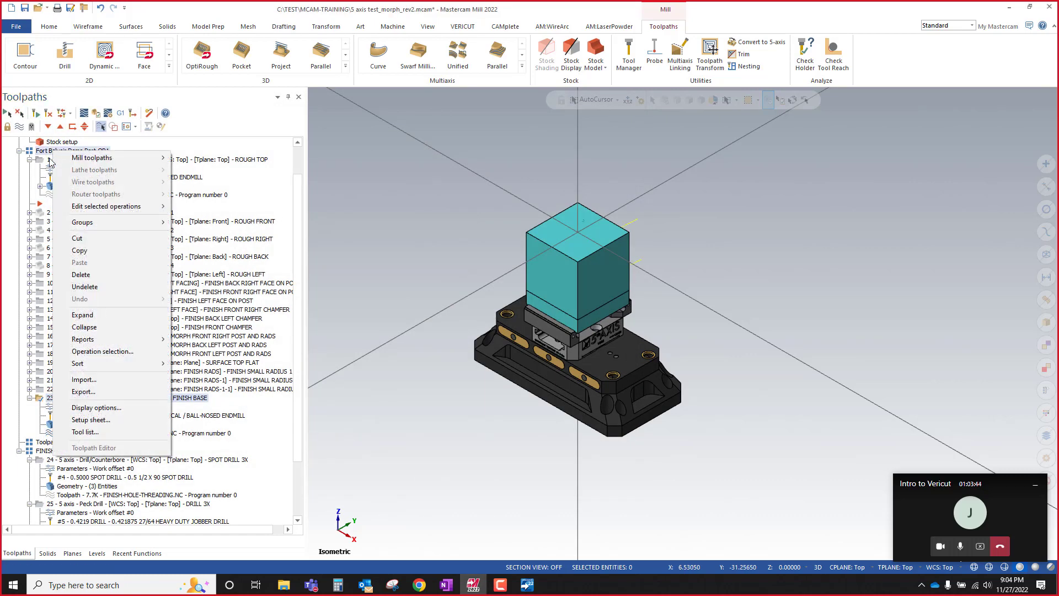
left_click(44, 167)
right_click(47, 151)
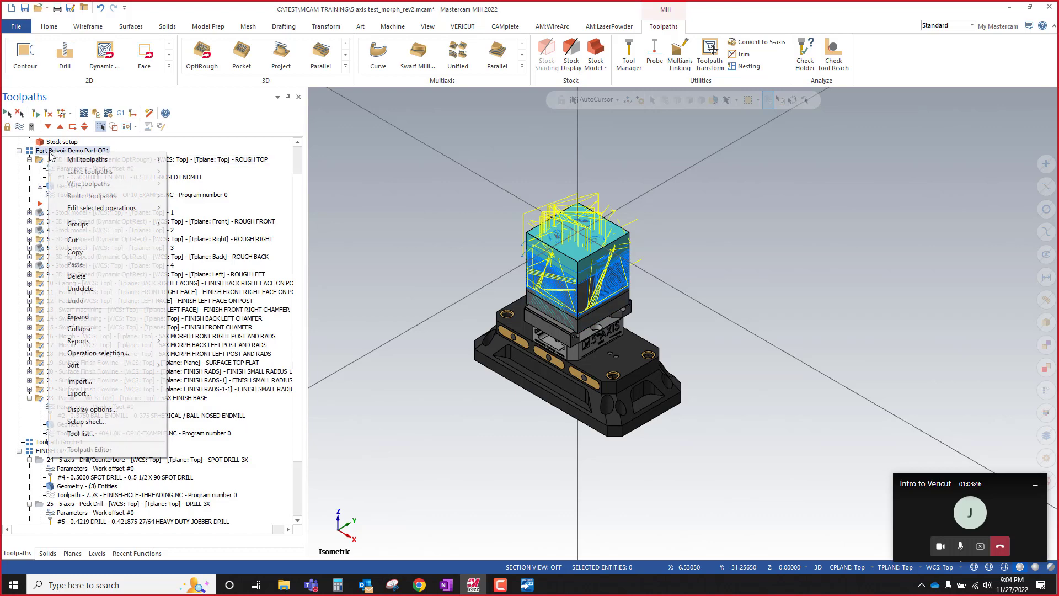
left_click(106, 353)
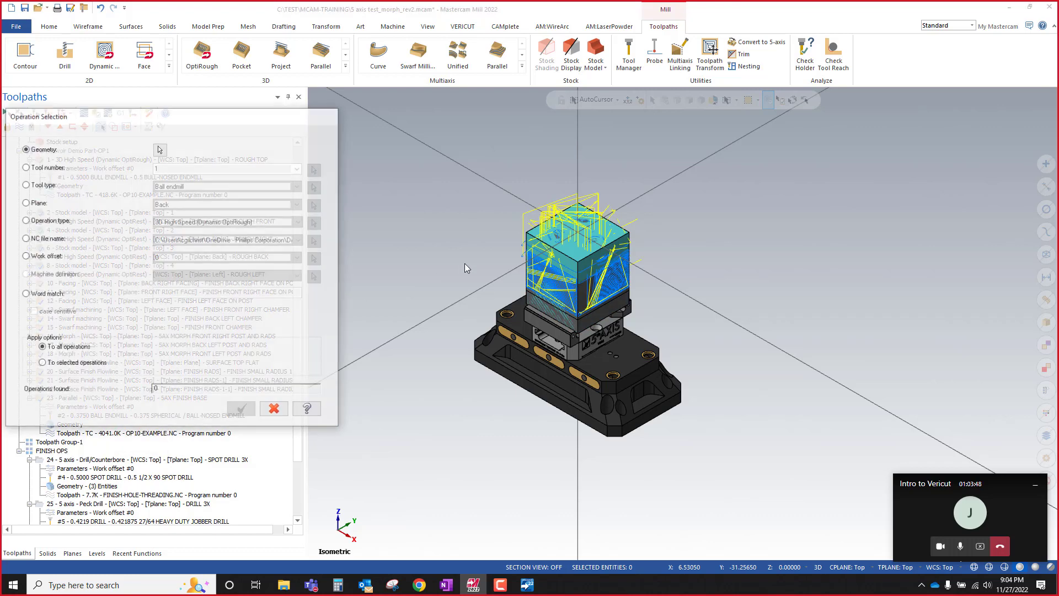
left_click(44, 167)
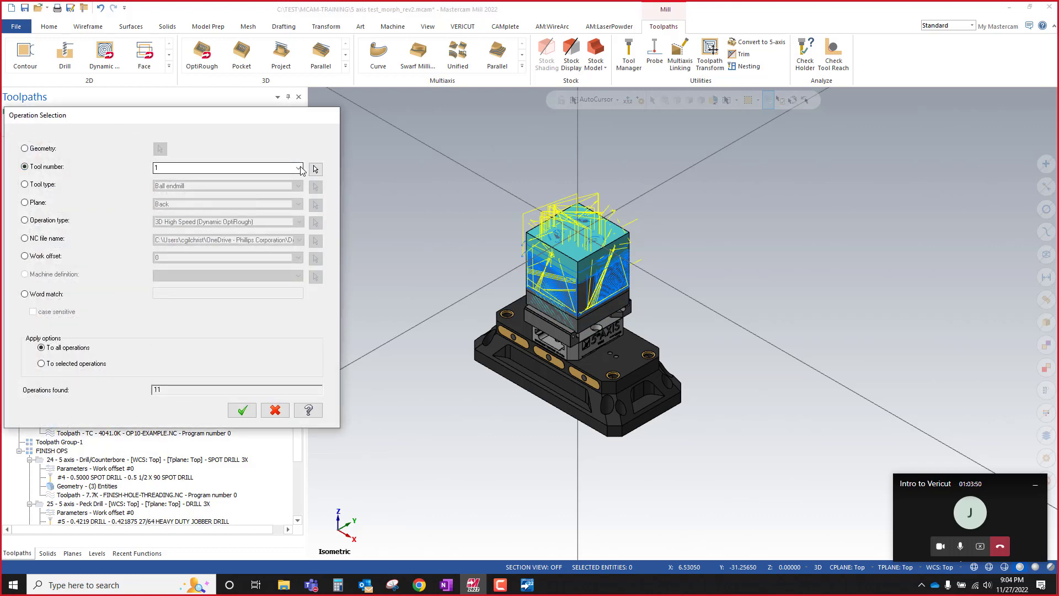
left_click(298, 168)
left_click(217, 191)
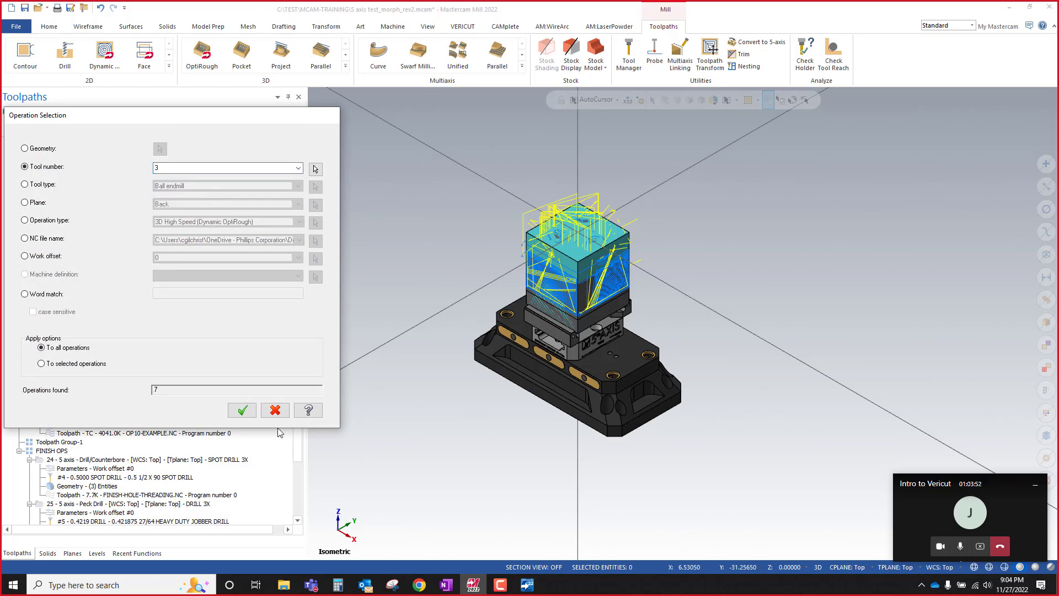
left_click(240, 411)
Step: Set the assembly name to T3-ASSEMBLY in the holder settings of operation 16, updating all operations that use the assembly
left_click(30, 336)
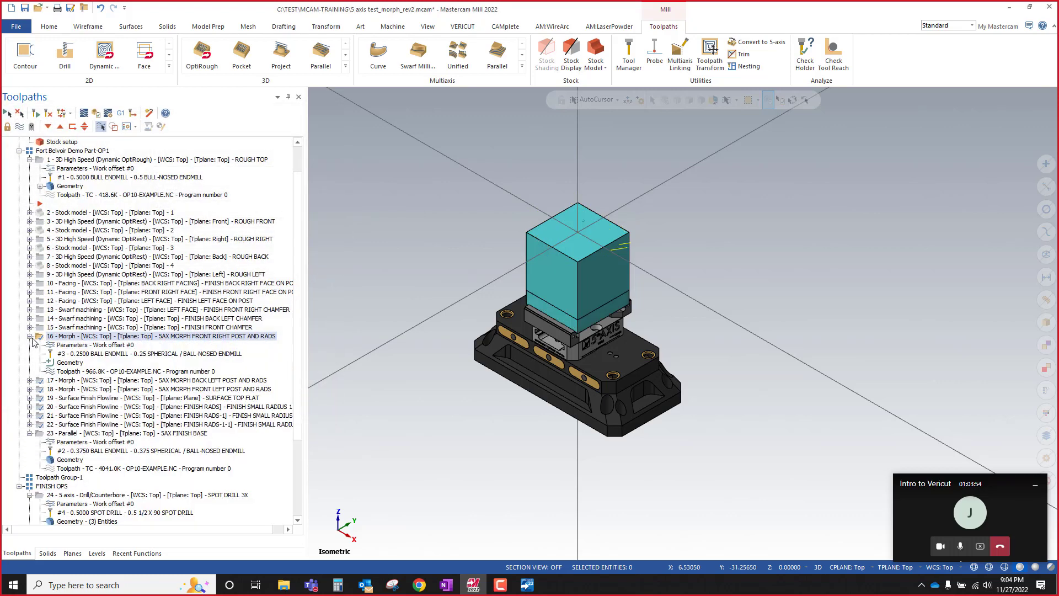
left_click(80, 344)
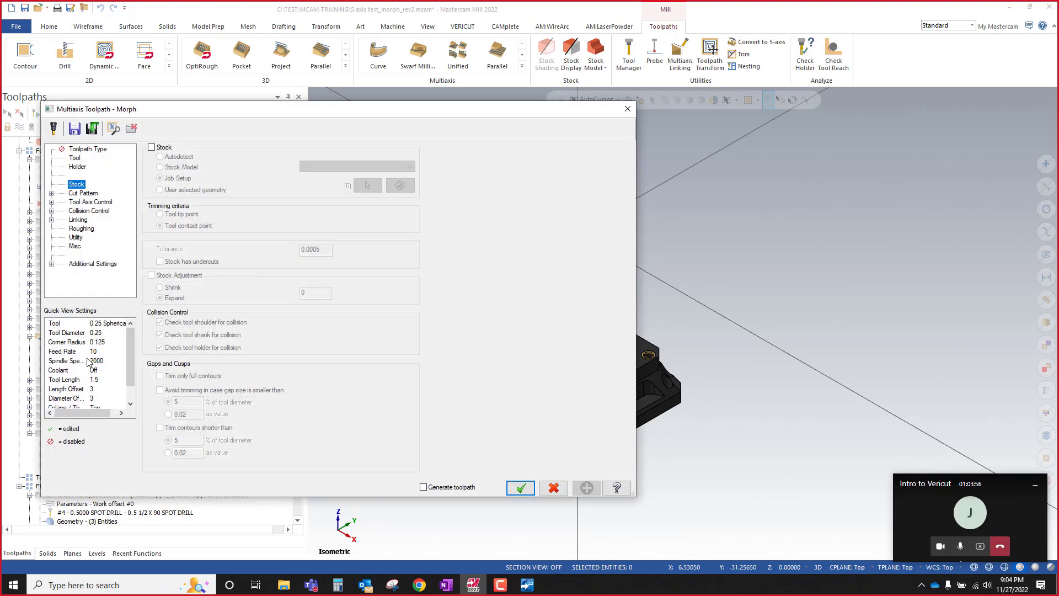
left_click(76, 166)
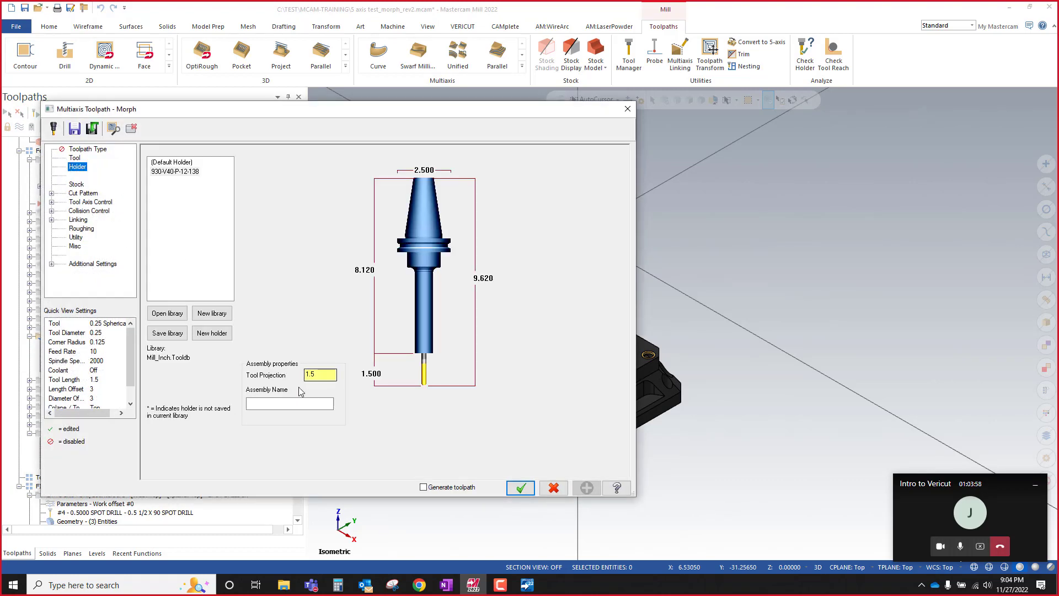
left_click(296, 400)
type("T3-ASSEMBLY")
left_click(520, 487)
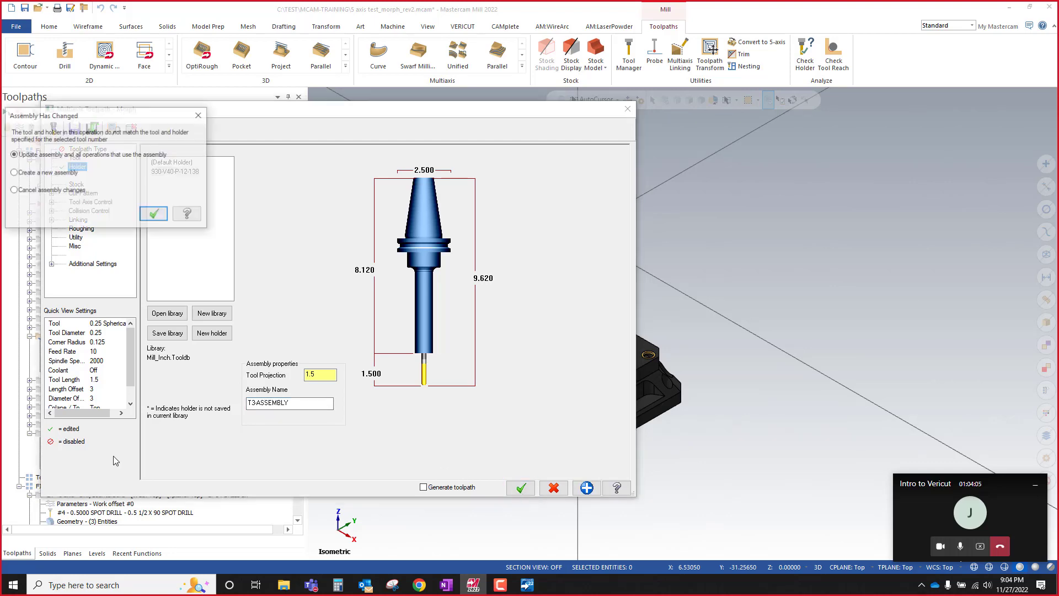
left_click(154, 214)
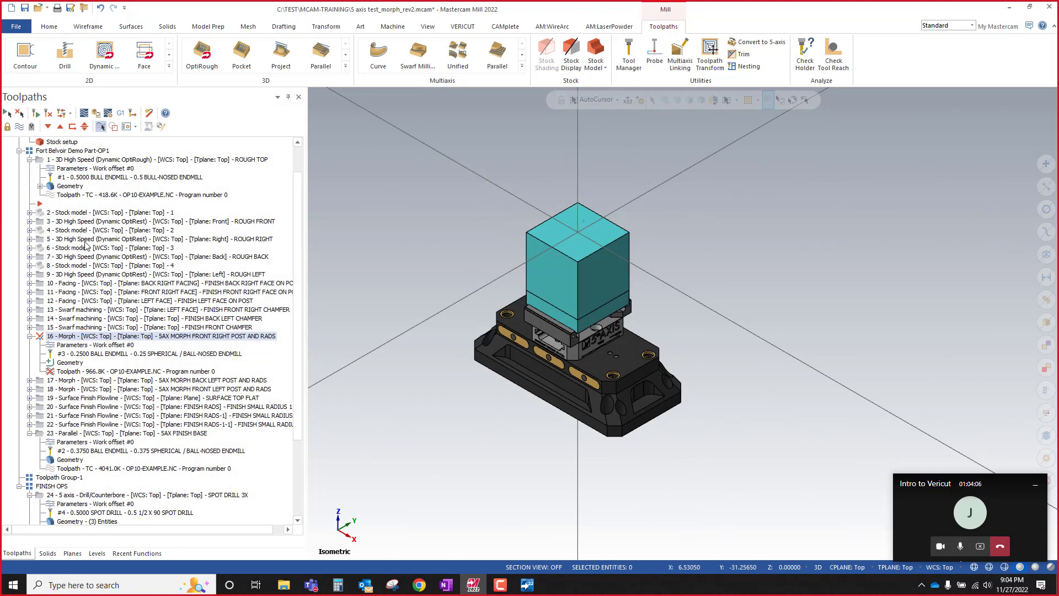
Step: Clear the out-of-date mark on the toolpath of operation 16, 5AX MORPH FRONT RIGHT POST AND RADS, and save the file
left_click(32, 126)
left_click(30, 336)
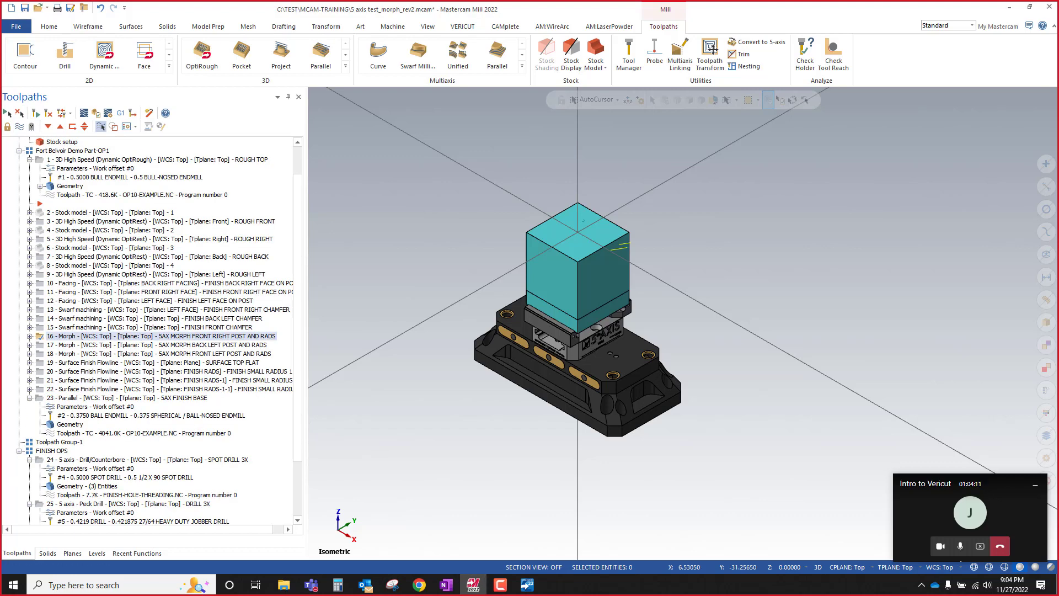
left_click(25, 7)
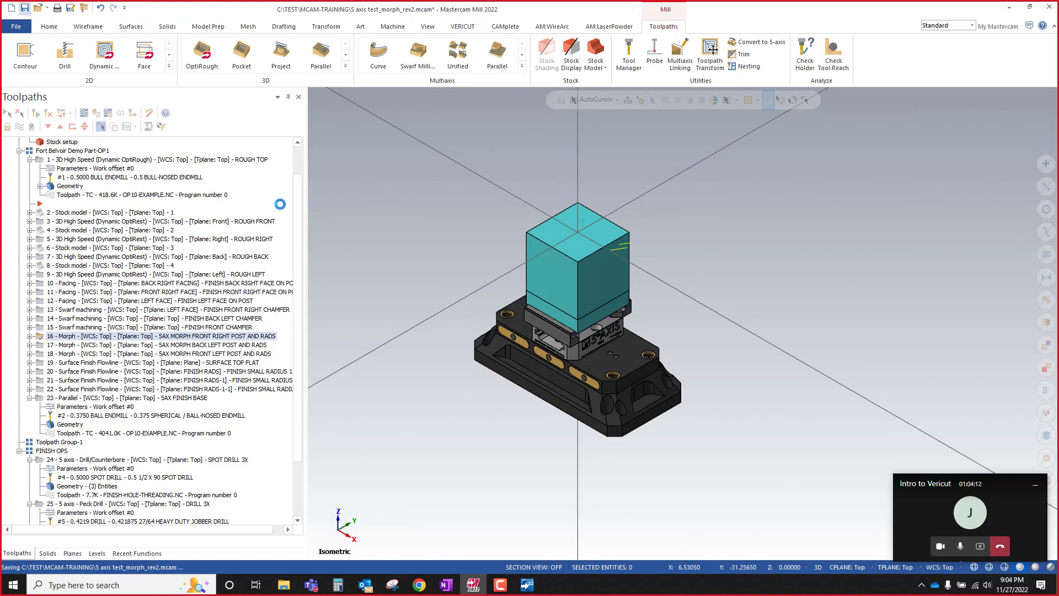
Step: Change the program number of all operations in the Fort Belvoir Demo Part-OP1 group to 1100 and save the file
left_click(29, 159)
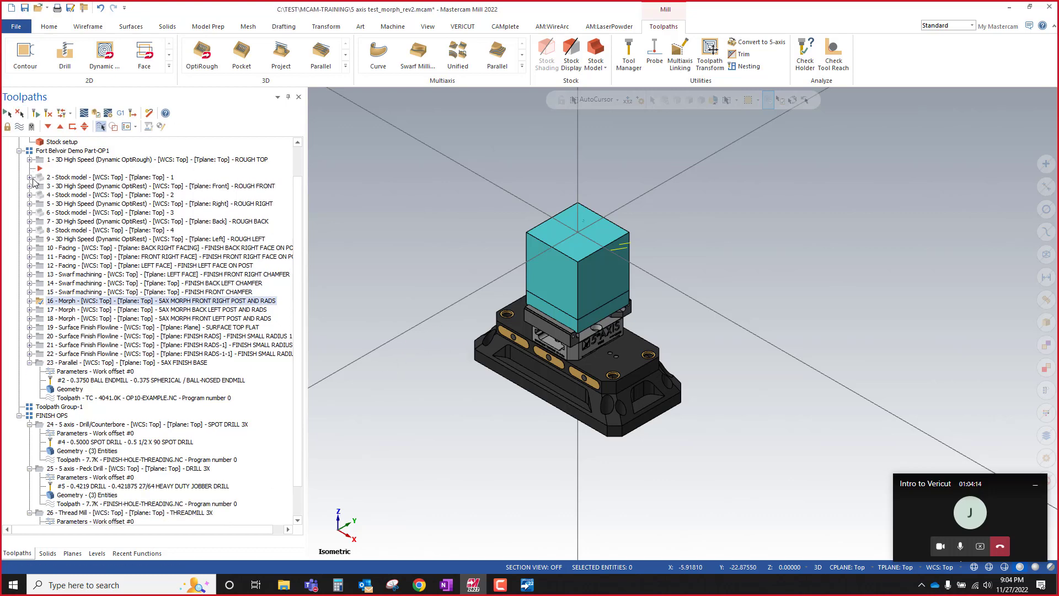
left_click(30, 362)
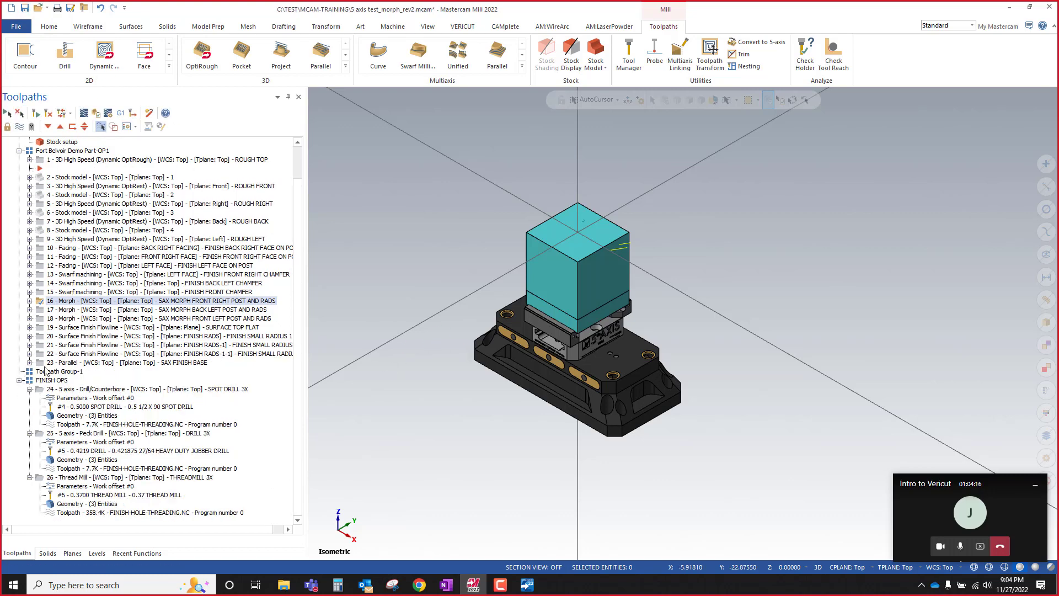
left_click(52, 152)
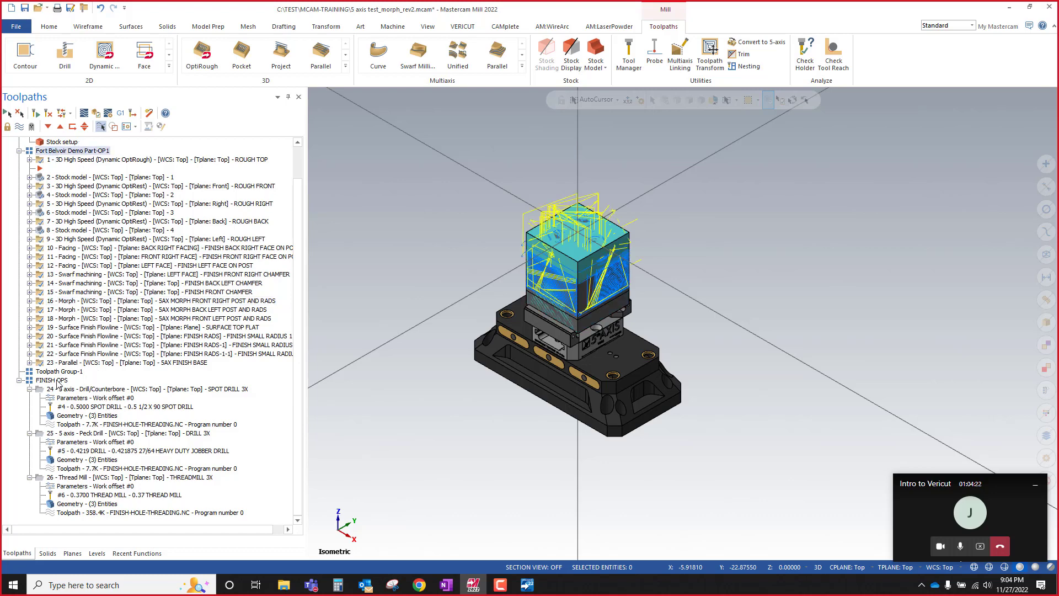
left_click(29, 363)
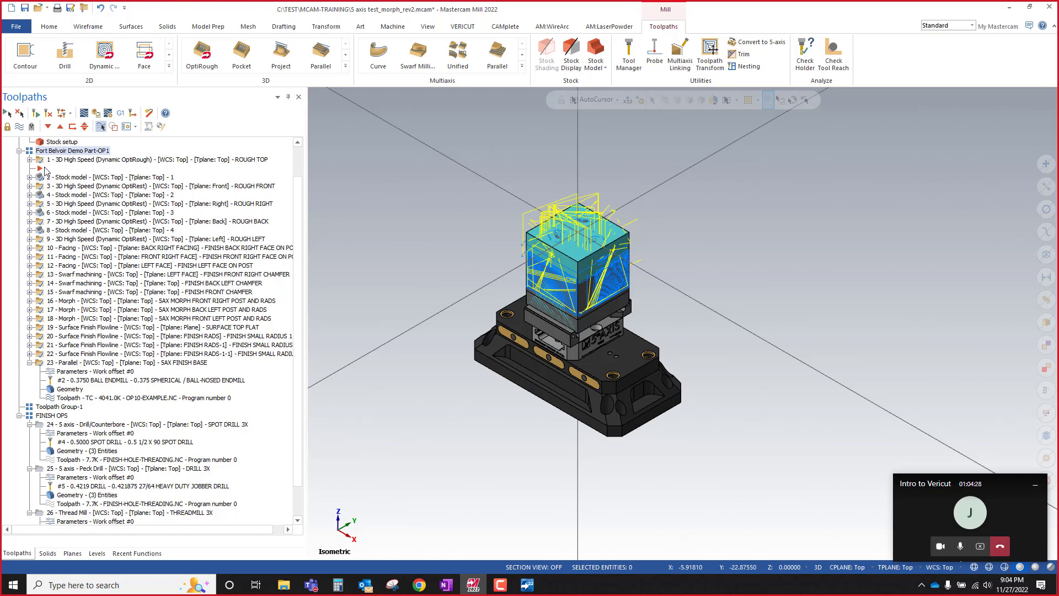
right_click(60, 152)
mouse_move(133, 209)
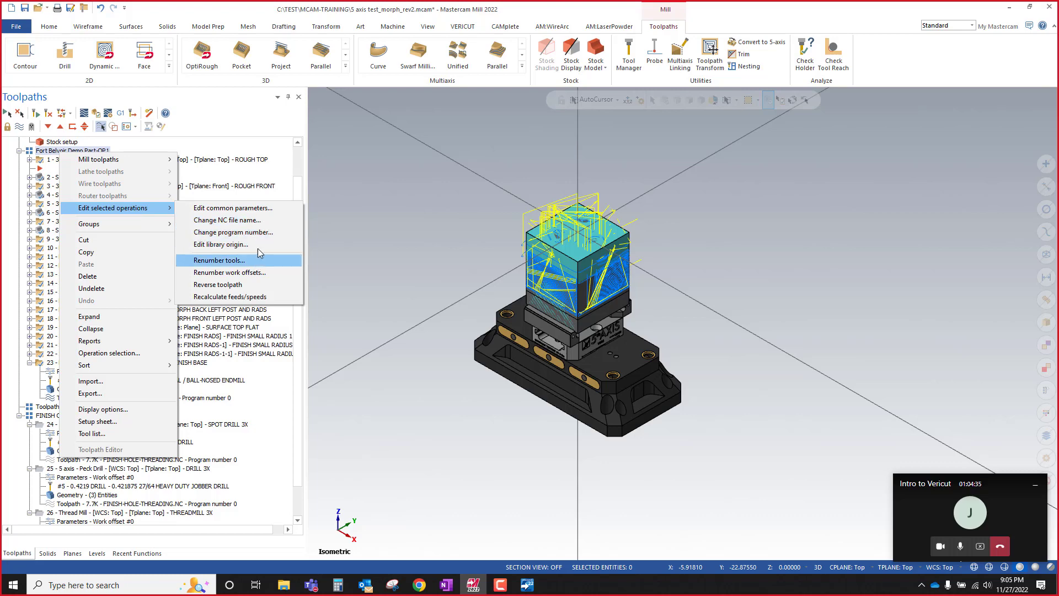
left_click(263, 232)
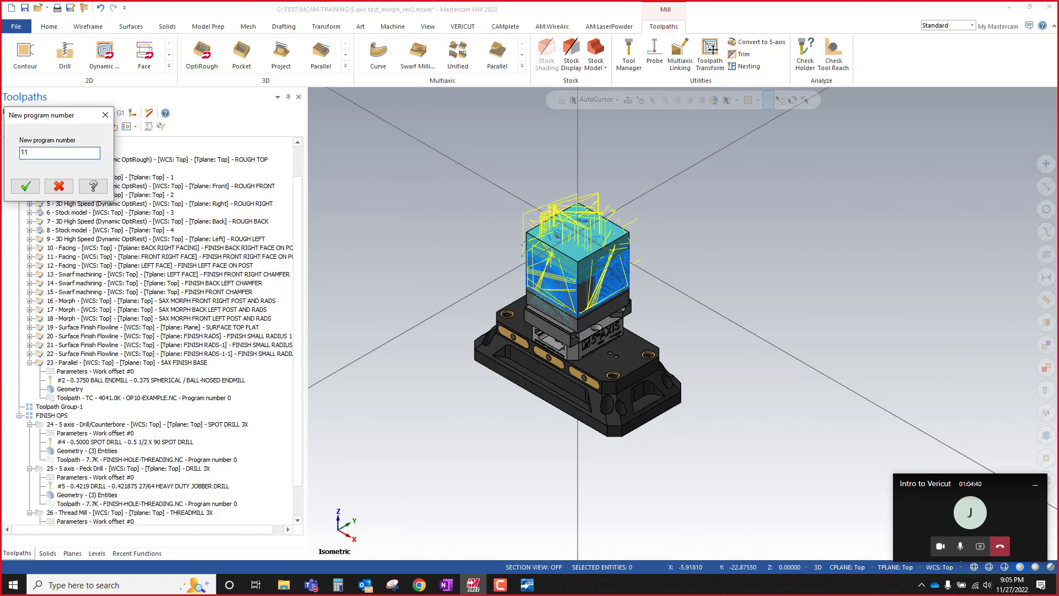
left_click(25, 186)
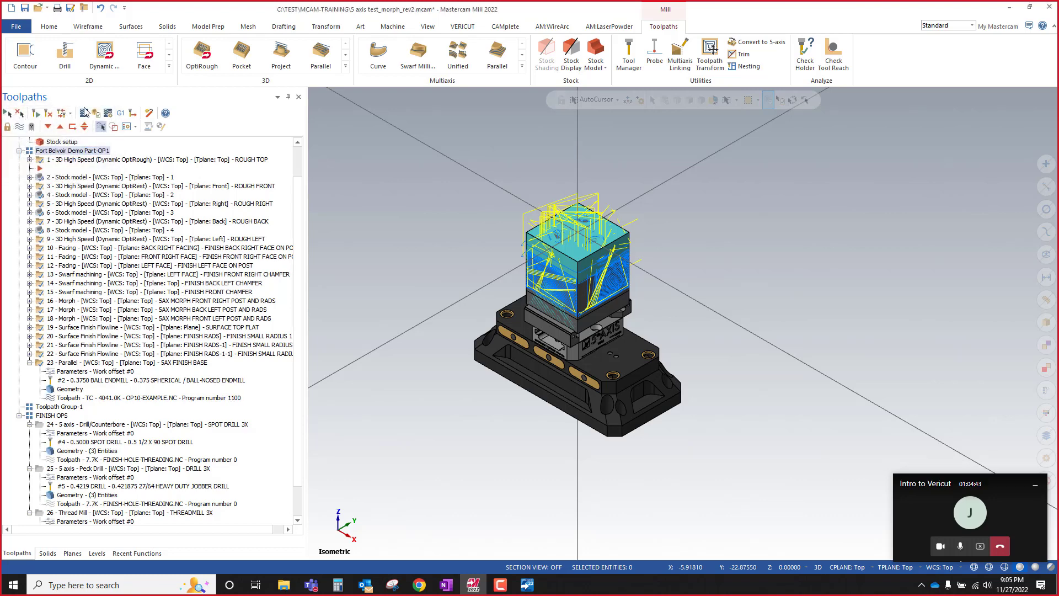
left_click(25, 8)
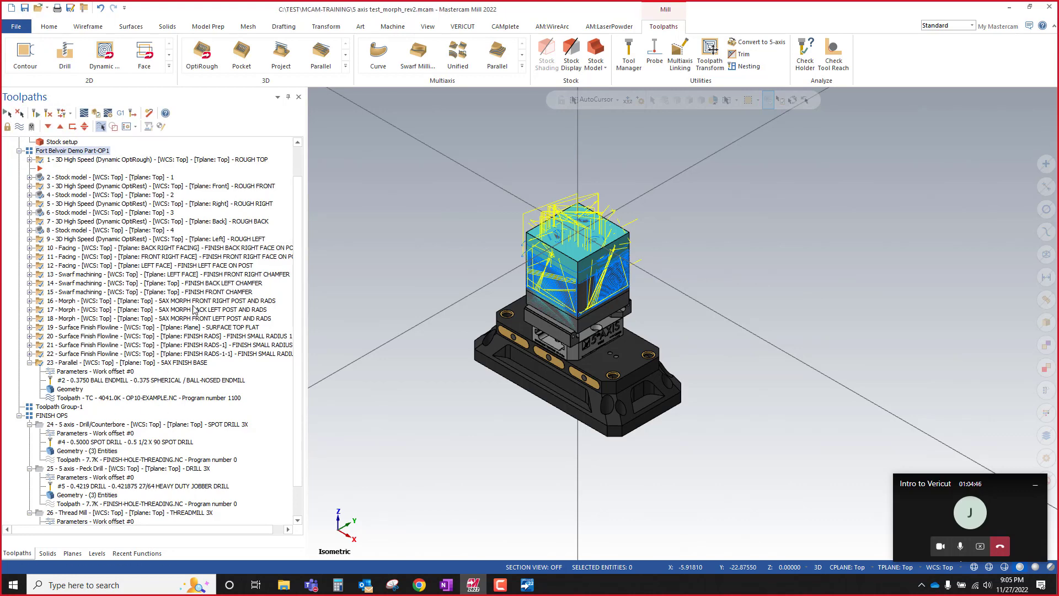
Step: Post the Fort Belvoir Demo Part-OP1 operations to OP10-EXAMPLE.NC in the C:\TEST\MCAM-TRAINING folder
left_click(119, 113)
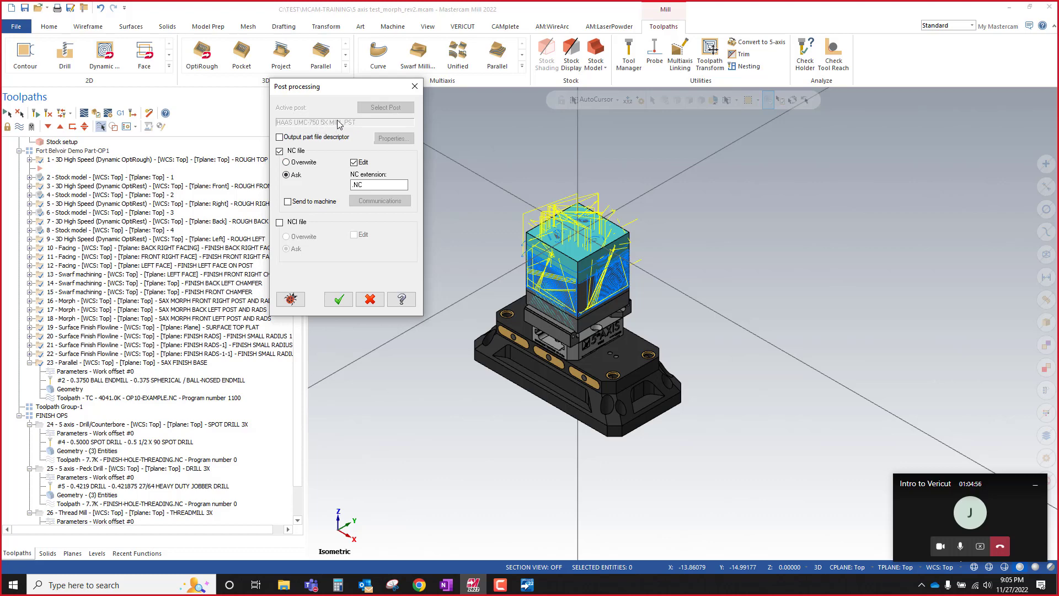
left_click(339, 297)
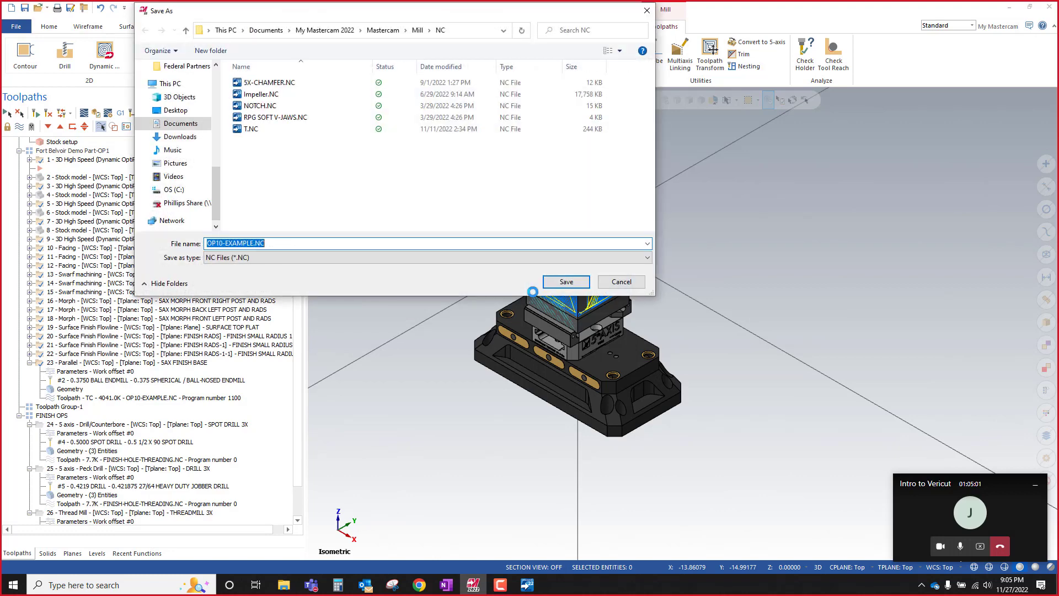
scroll(196, 171, "down", 1)
left_click(196, 172)
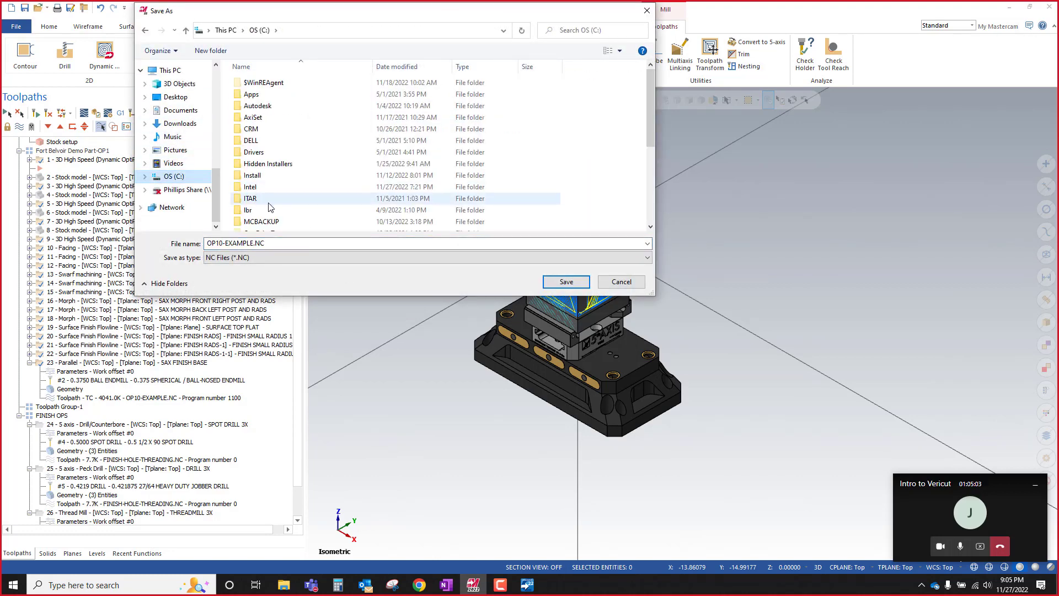
scroll(273, 209, "down", 3)
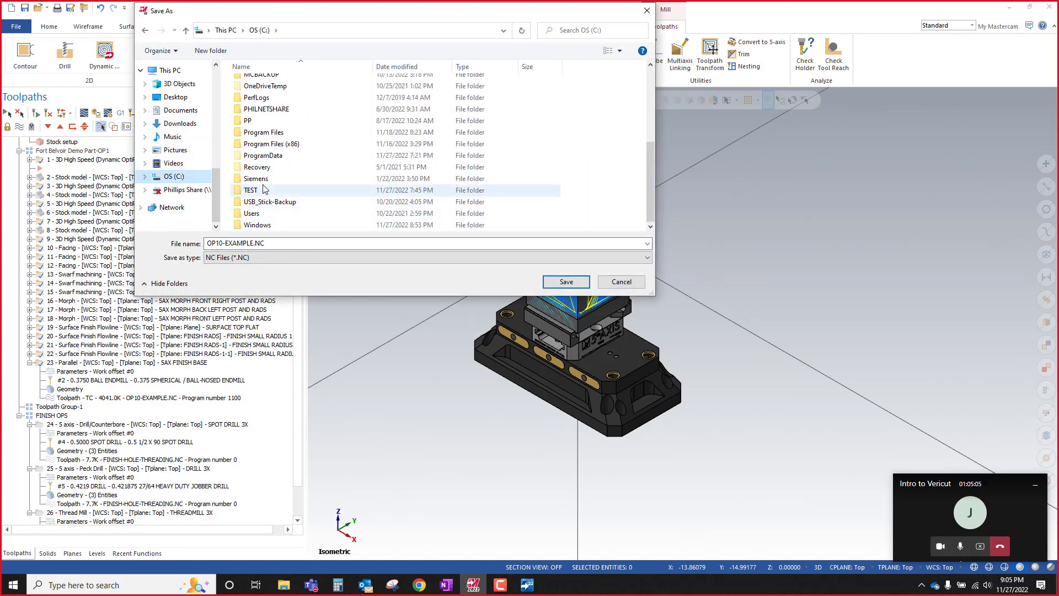
double_click(264, 190)
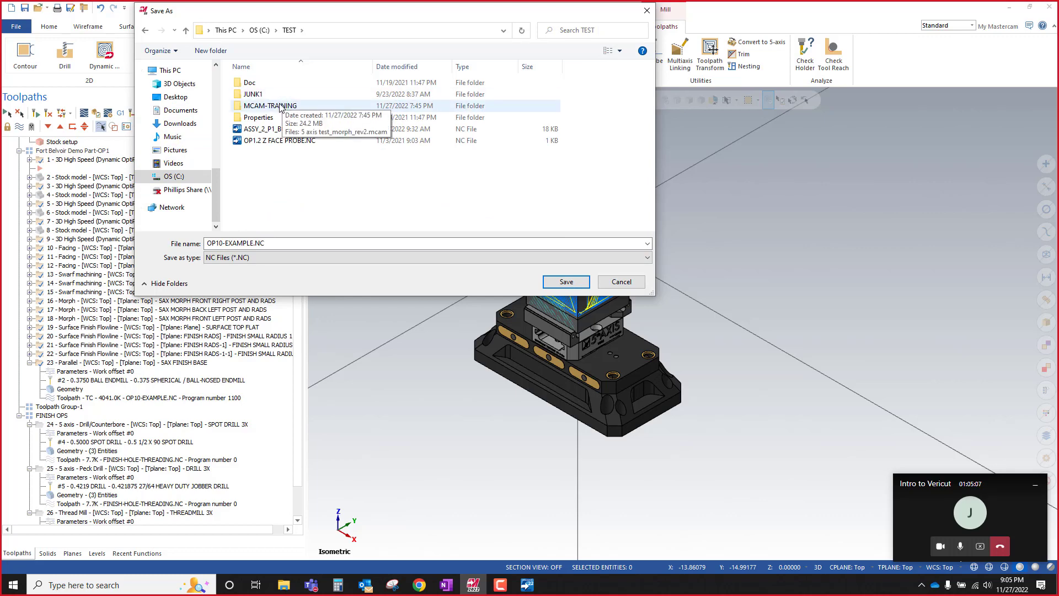
double_click(280, 106)
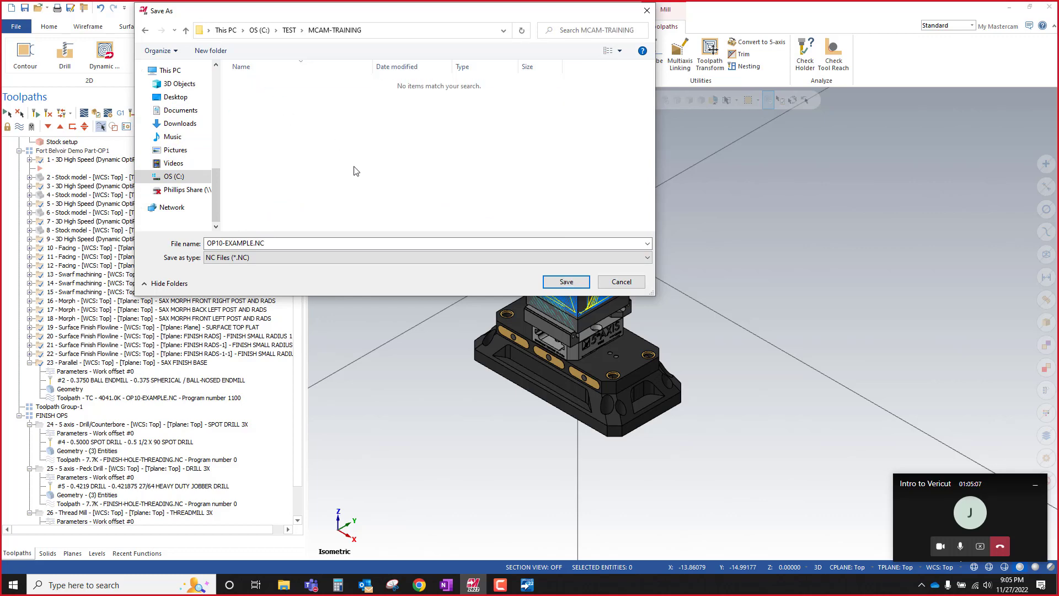
left_click(567, 281)
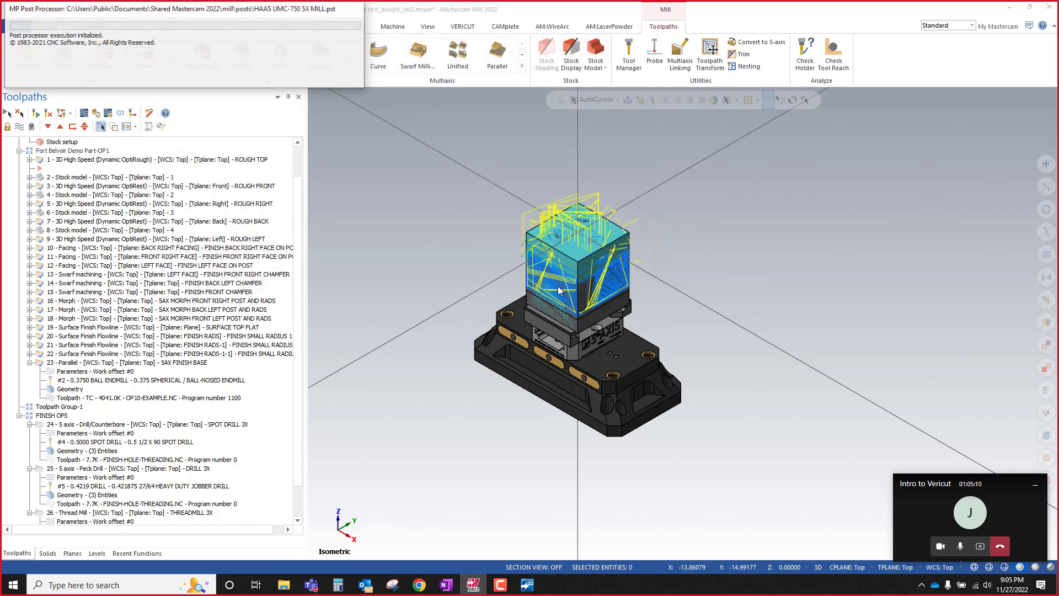
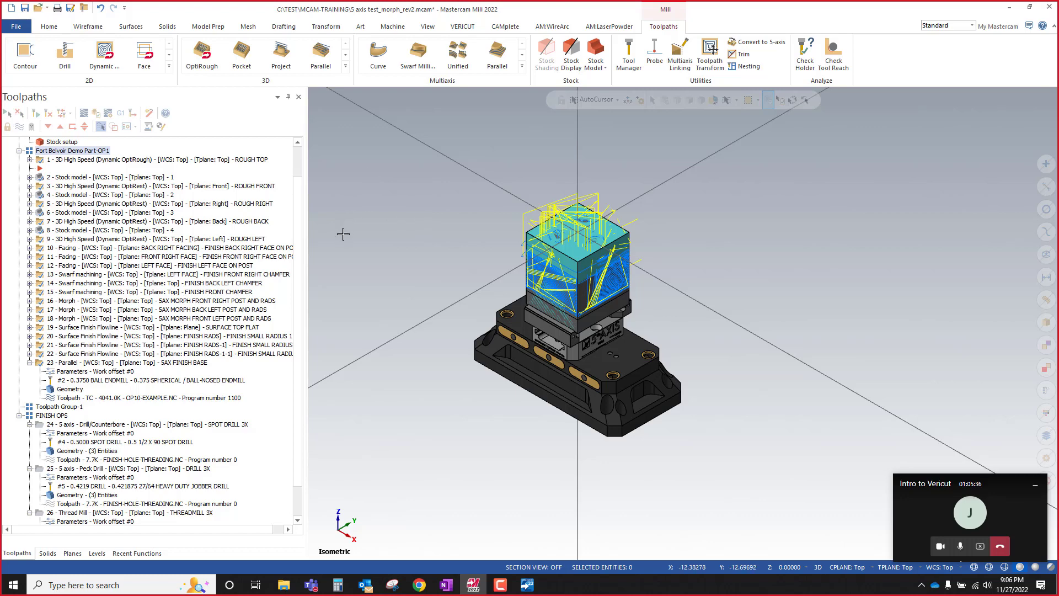
Step: Inspect the post debugger option in the Post Dialog Defaults of the system configuration
left_click(16, 26)
left_click(41, 321)
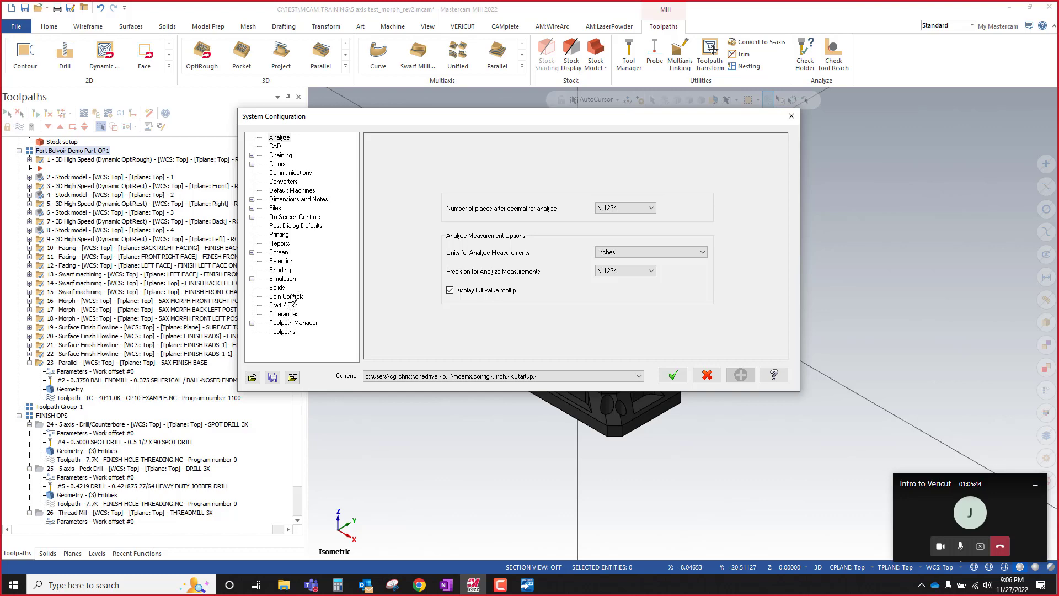
left_click(280, 226)
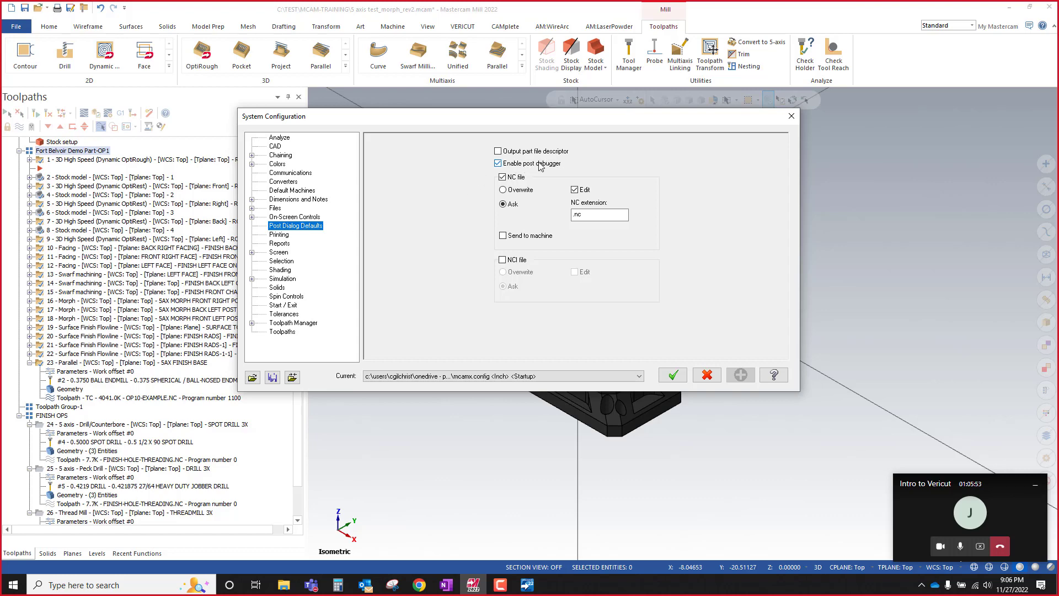
left_click(671, 376)
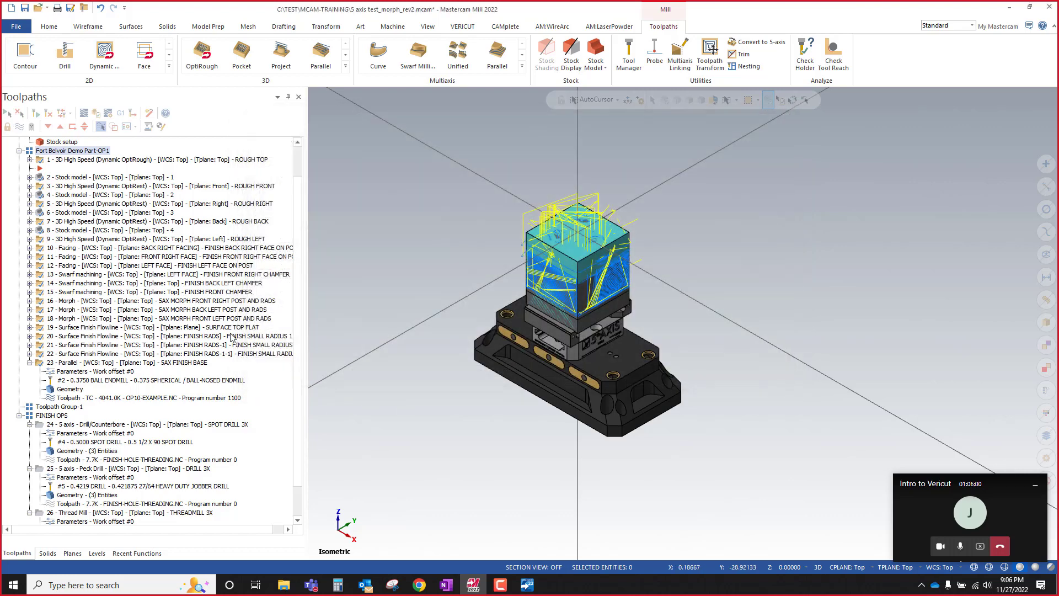
Step: Post only operation 10, FINISH BACK RIGHT FACE ON POST, through the post debugger with the NC file name OP10-EXAMPLE_FACE-ONLY
left_click(60, 249)
left_click(30, 249)
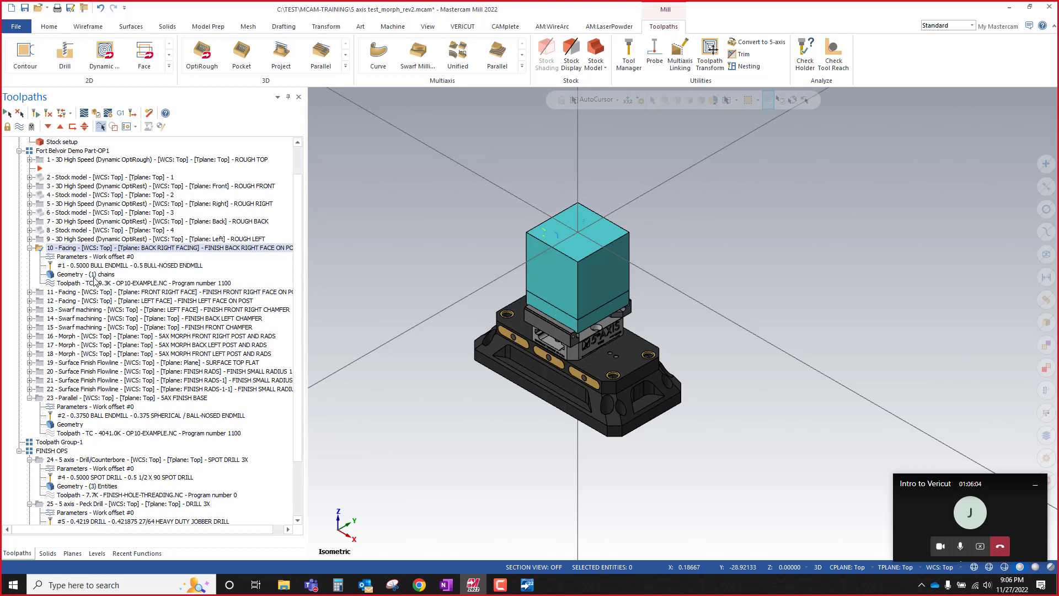
left_click(120, 113)
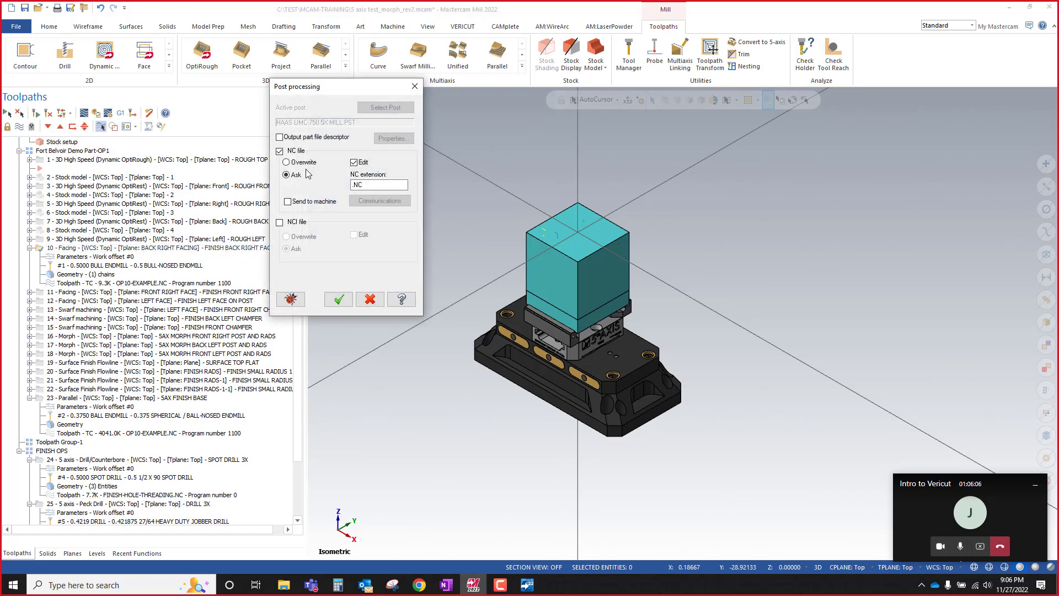
left_click(338, 299)
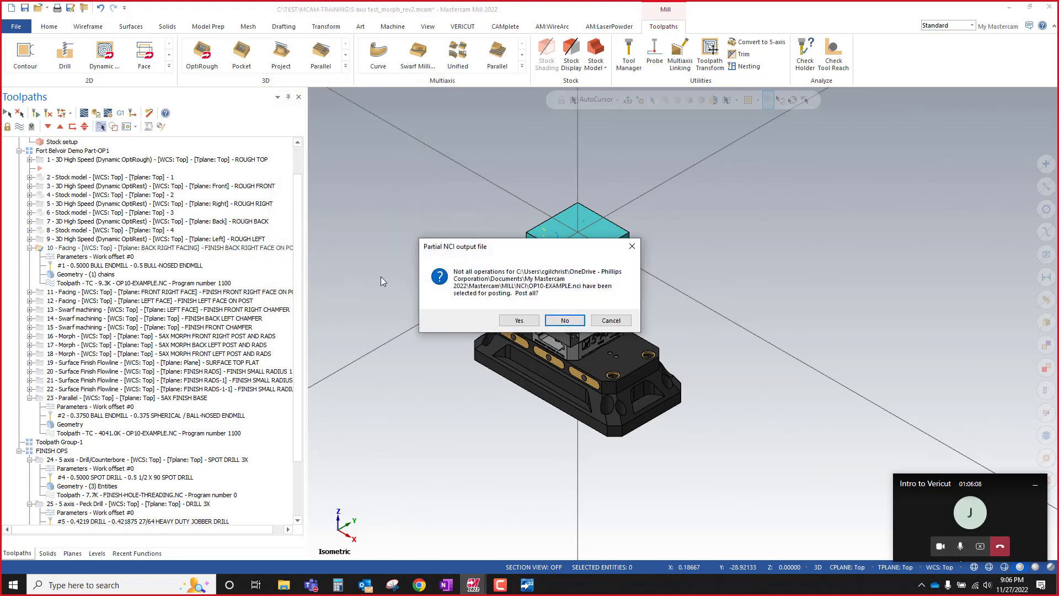
left_click(565, 321)
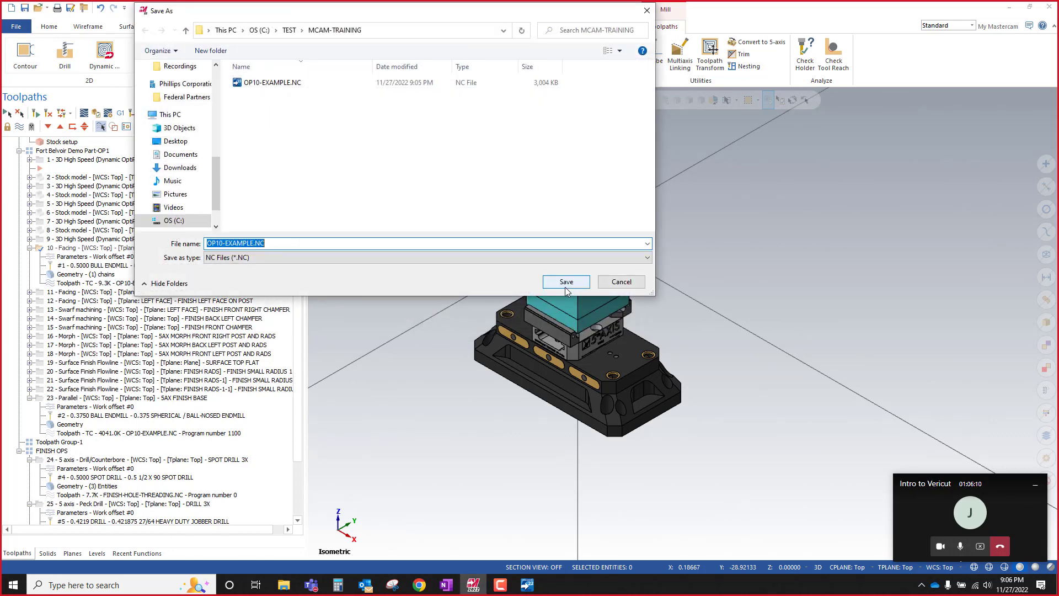
left_click(254, 244)
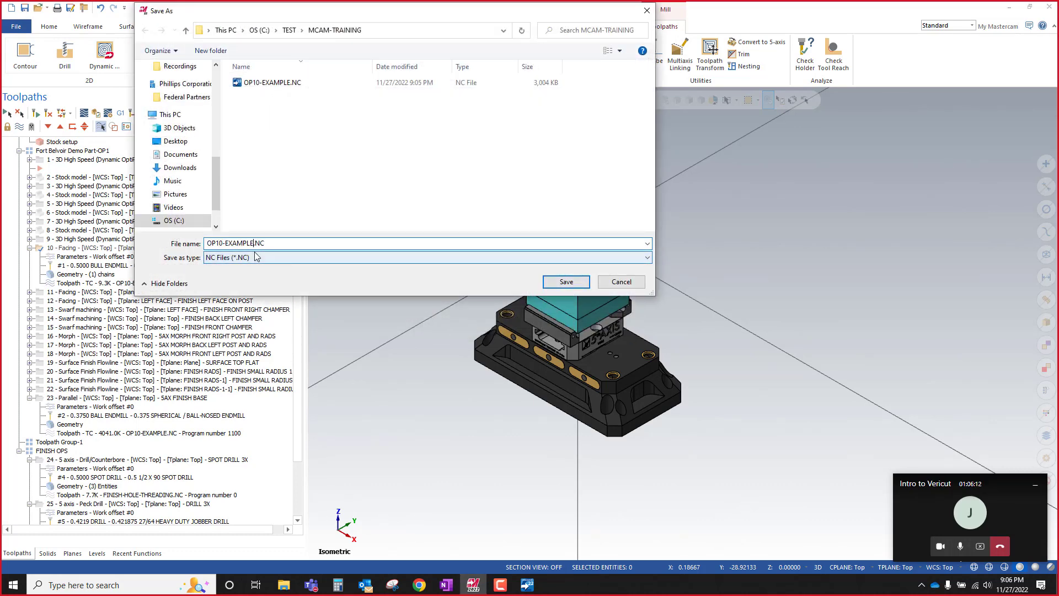
type("_FACE-ONLY")
left_click(566, 282)
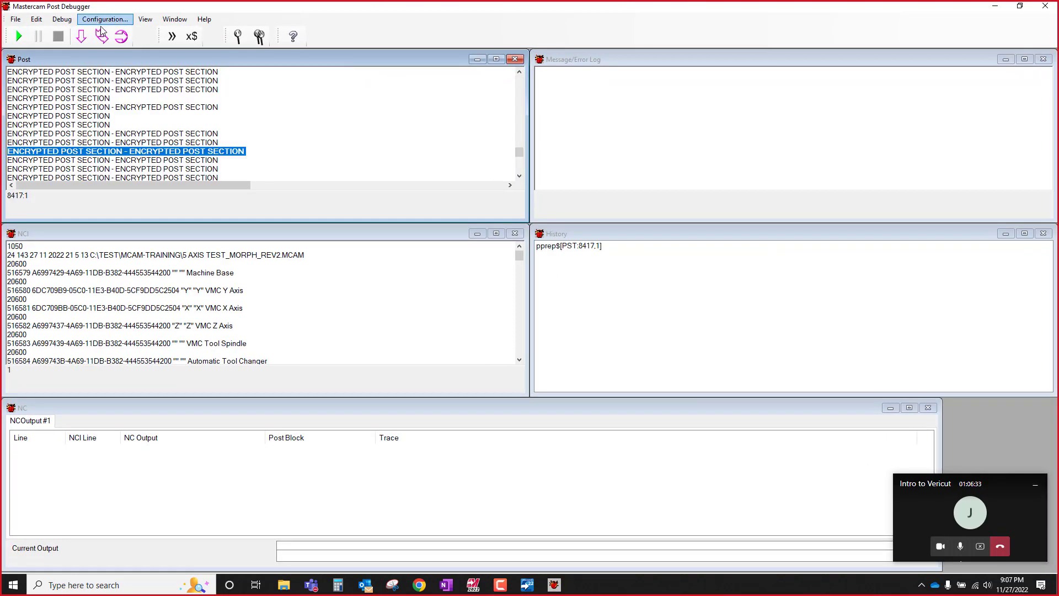
Step: Tile the post debugger windows horizontally and run the post to generate the NC output
left_click(170, 21)
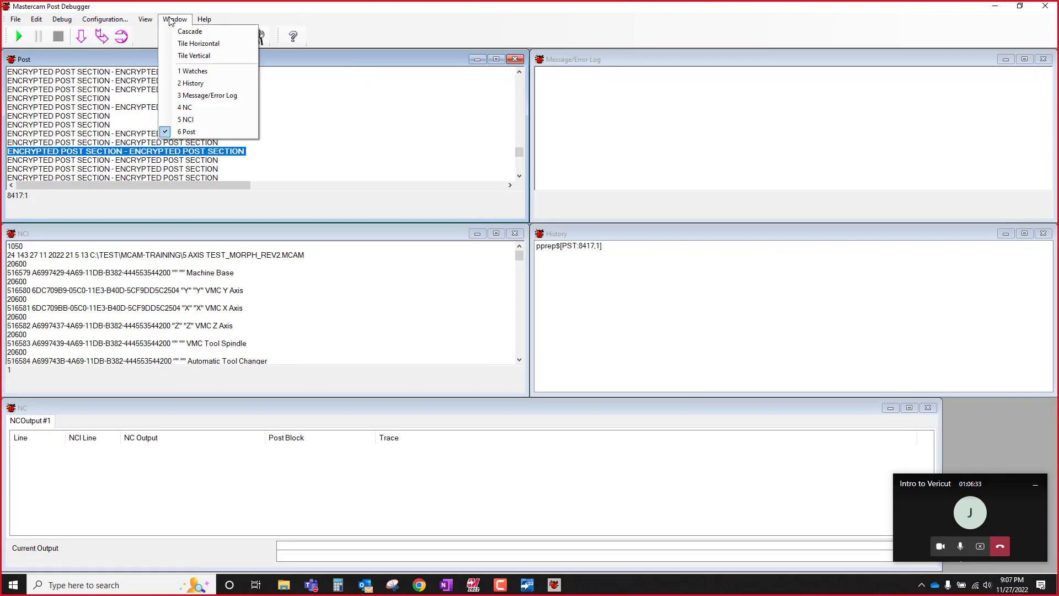
left_click(197, 44)
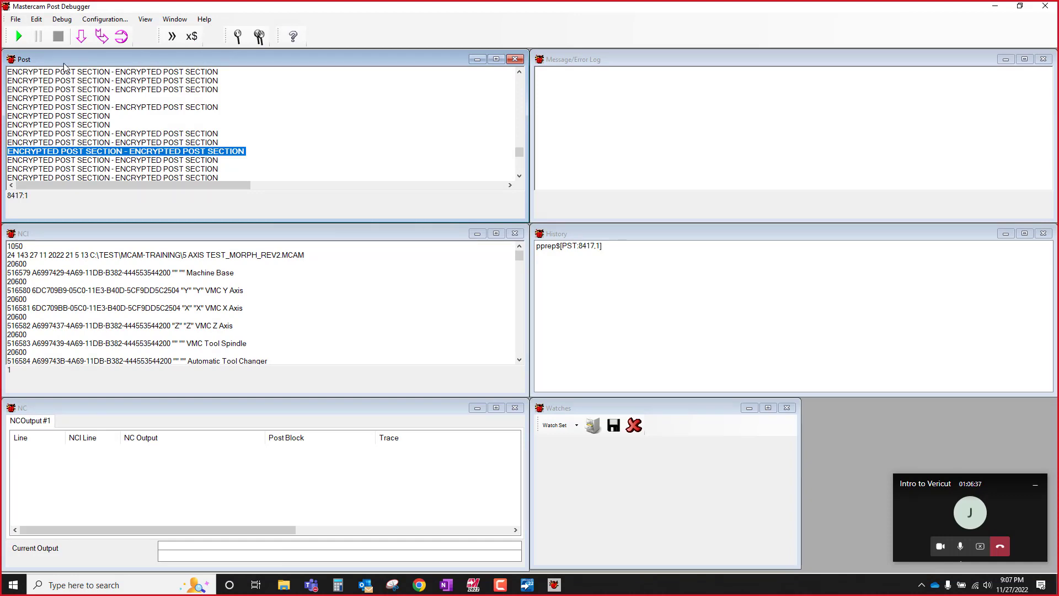
left_click(18, 36)
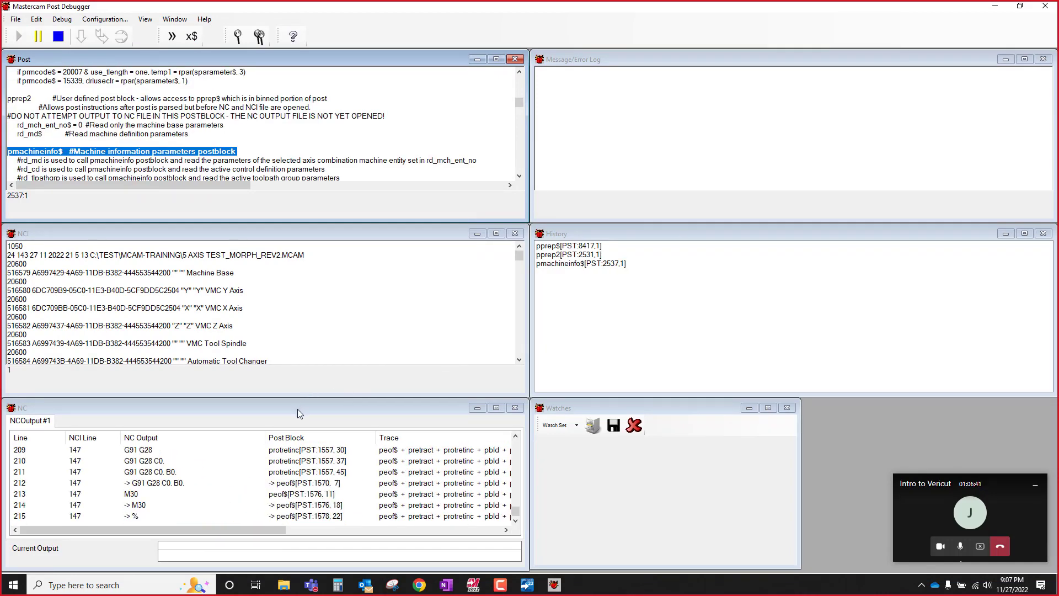
Step: Enlarge the NC output window over the other debugger windows and review the header and start-up lines of the code
left_click_drag(297, 409, 583, 98)
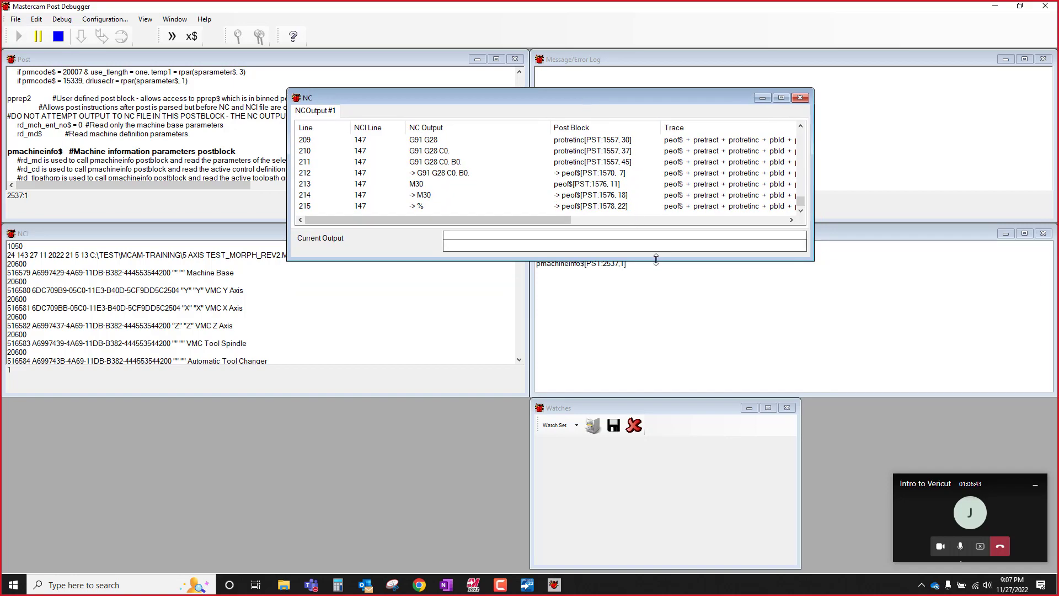
left_click_drag(662, 260, 687, 531)
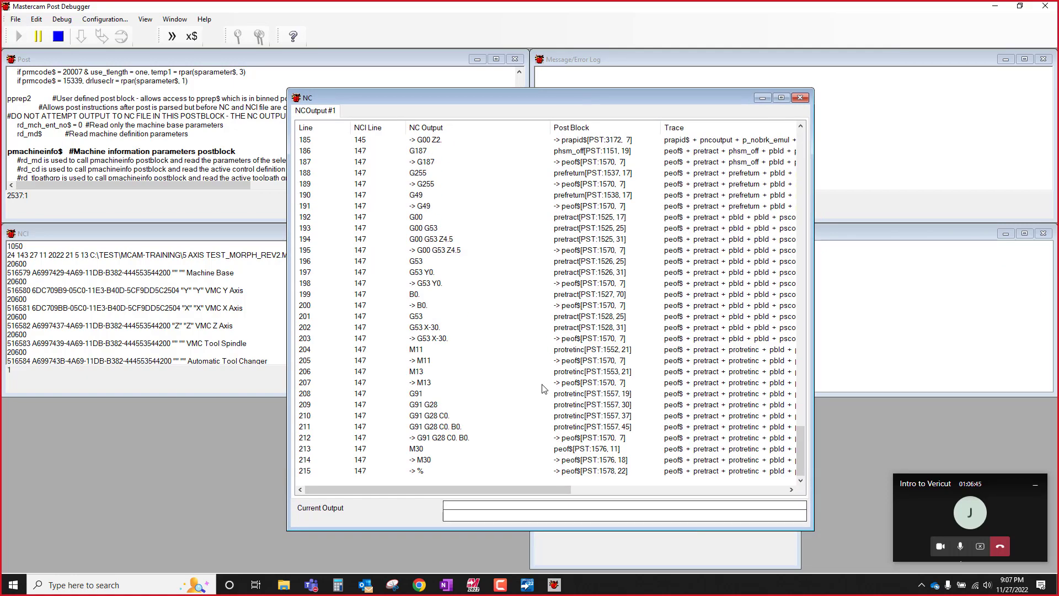
scroll(542, 386, "up", 20)
scroll(542, 385, "up", 20)
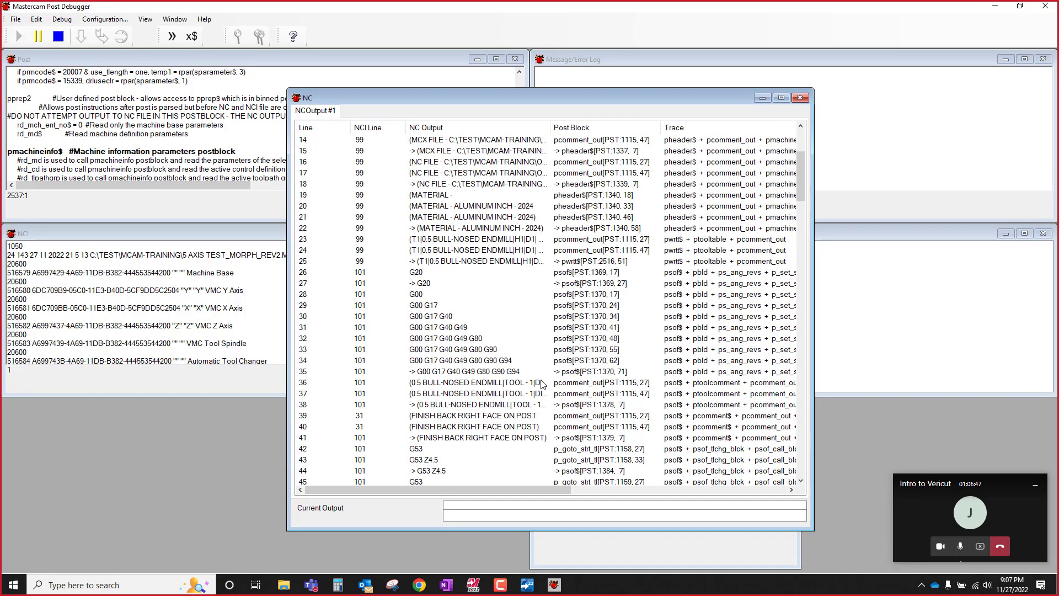
scroll(542, 384, "down", 9)
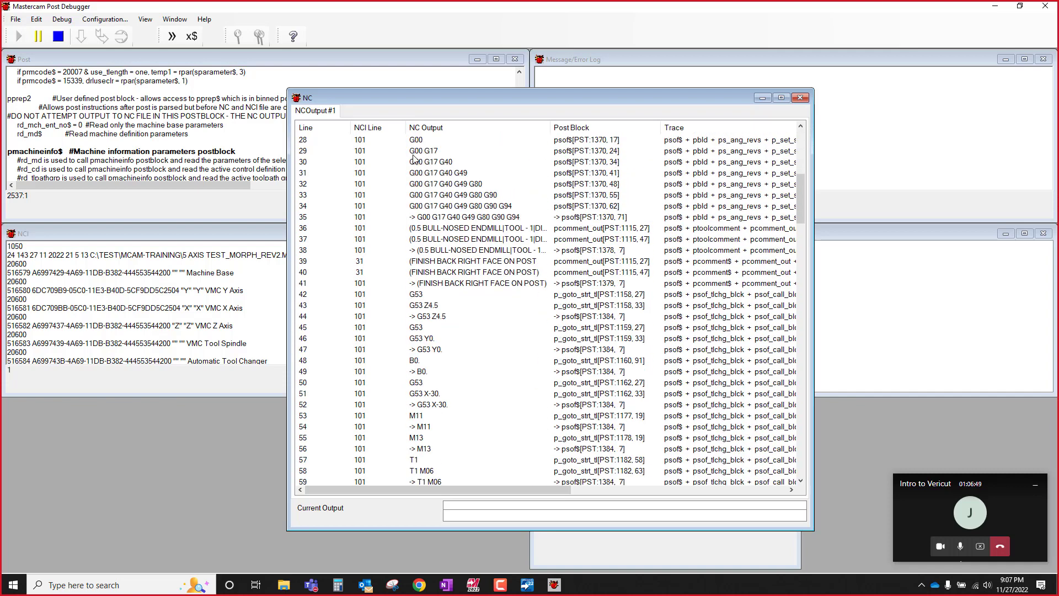
Step: Move the NC output window clear of the post text and trace the G53 Z4.5 output line to its post code
left_click_drag(433, 97, 589, 51)
left_click(574, 277)
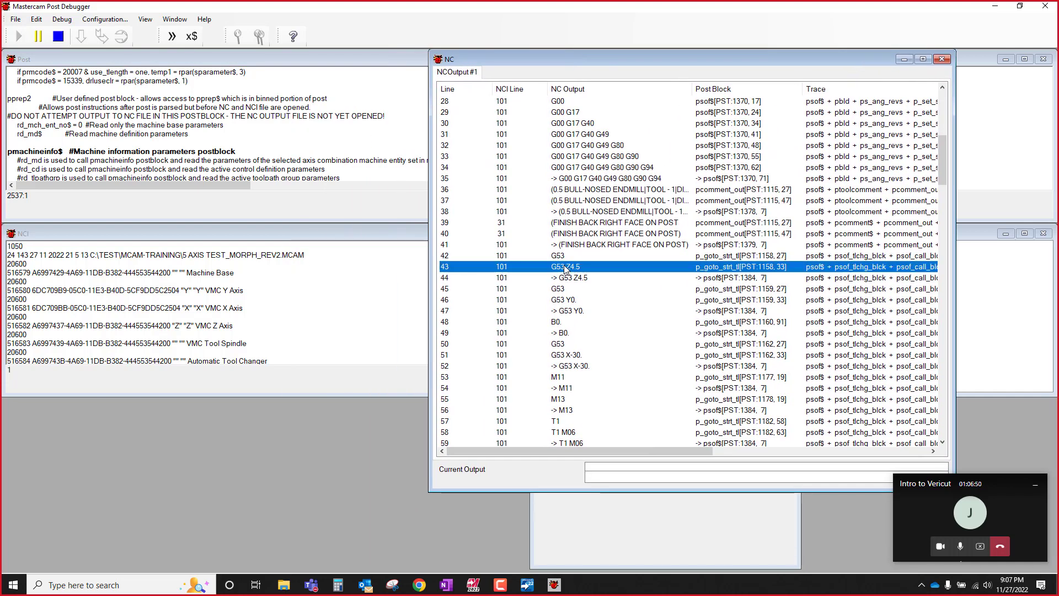
double_click(573, 278)
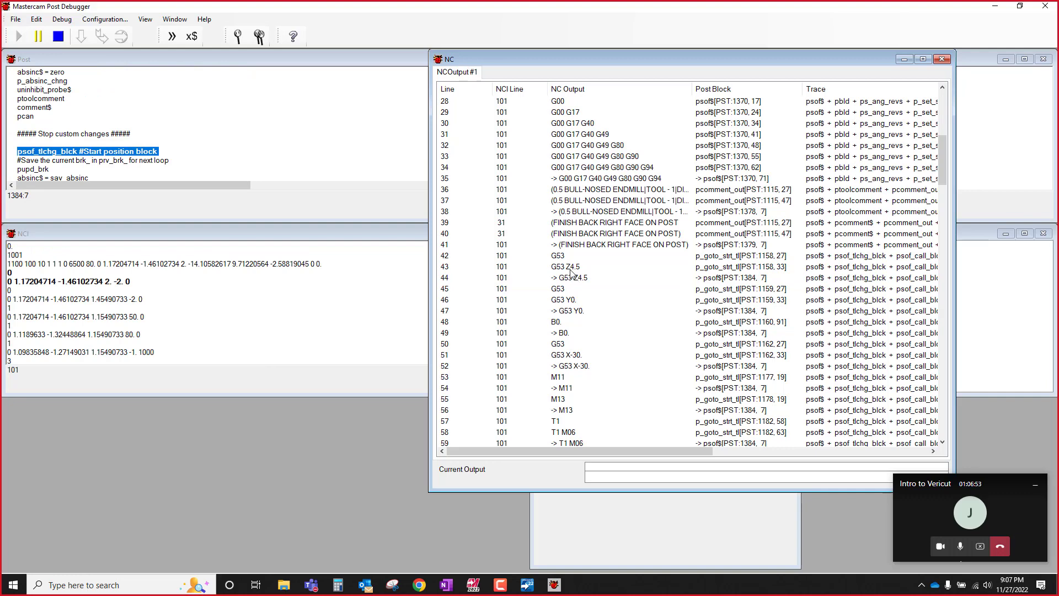
Step: Rearrange the NC output window and trace the G53 Y0. and G53 Z4.5 lines to the post statements that generate them
left_click_drag(530, 61, 122, 101)
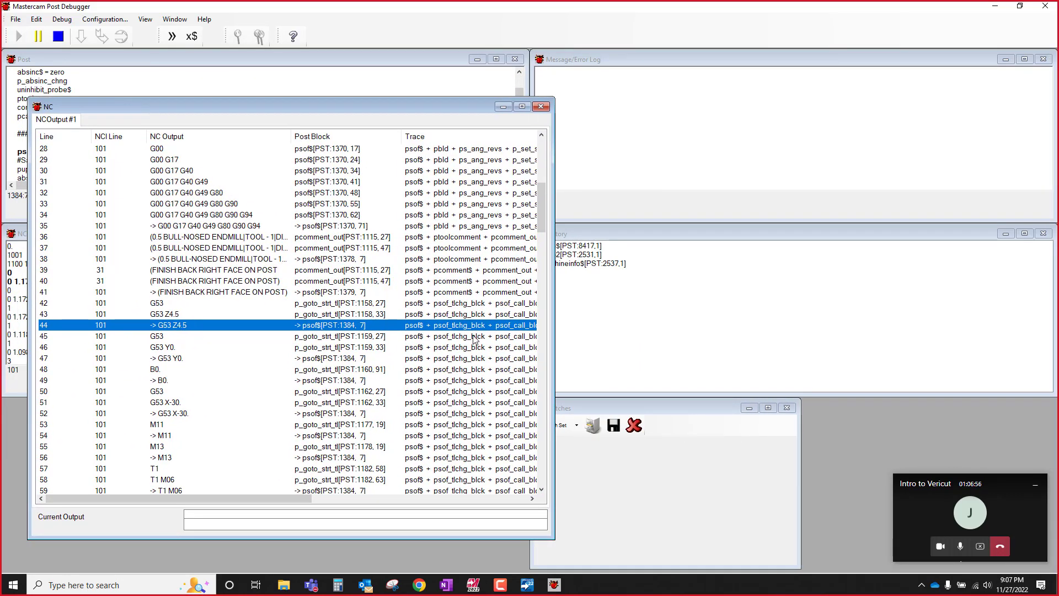
mouse_move(553, 343)
left_mouse_down()
mouse_move(964, 323)
mouse_move(574, 349)
mouse_move(432, 345)
mouse_move(533, 346)
left_mouse_up()
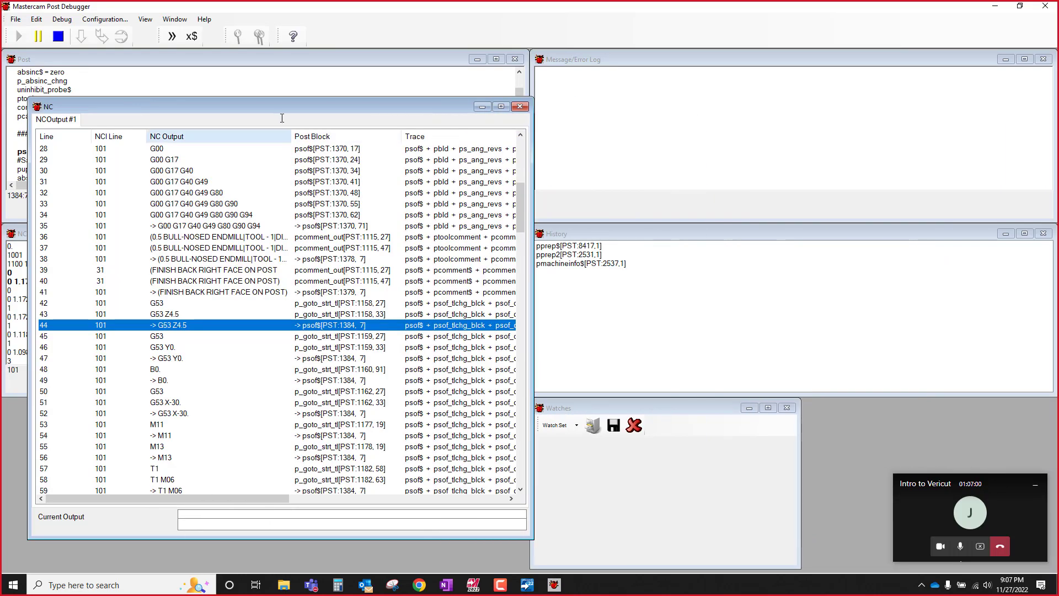
left_click_drag(283, 107, 465, 109)
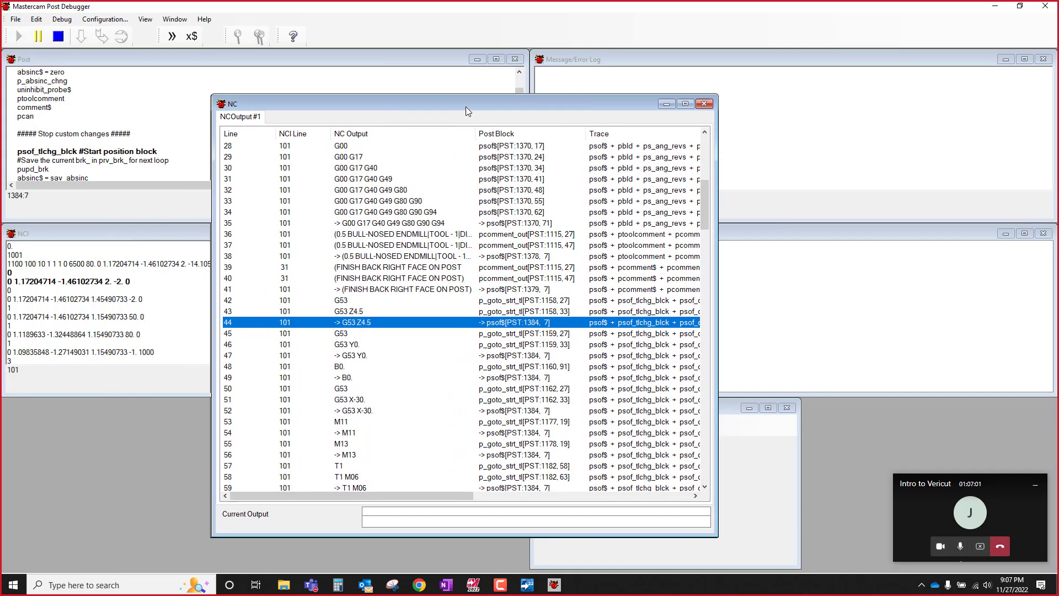
double_click(357, 334)
double_click(357, 346)
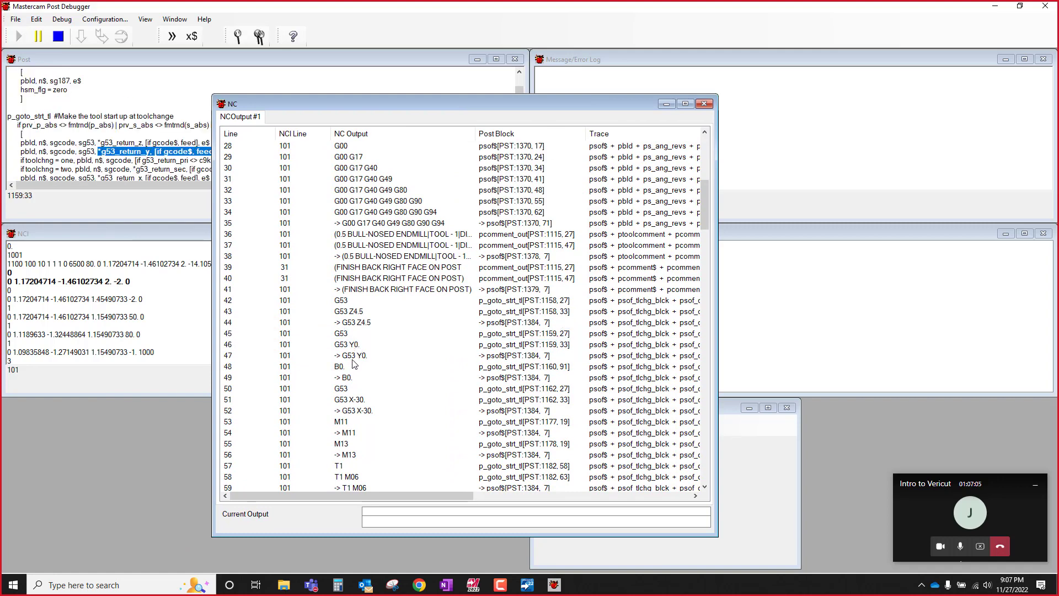
double_click(355, 358)
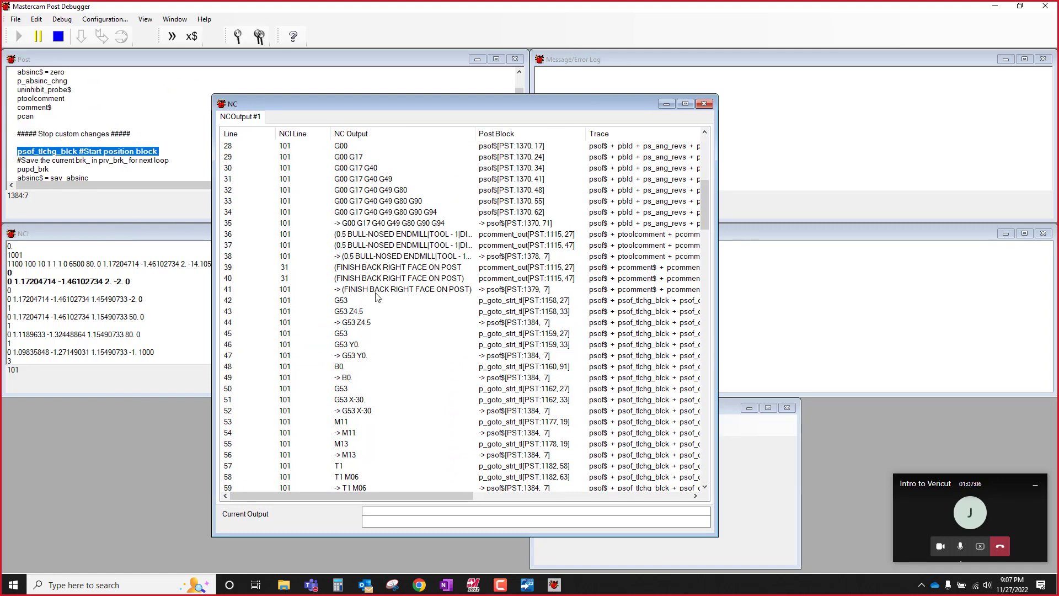
left_click(351, 314)
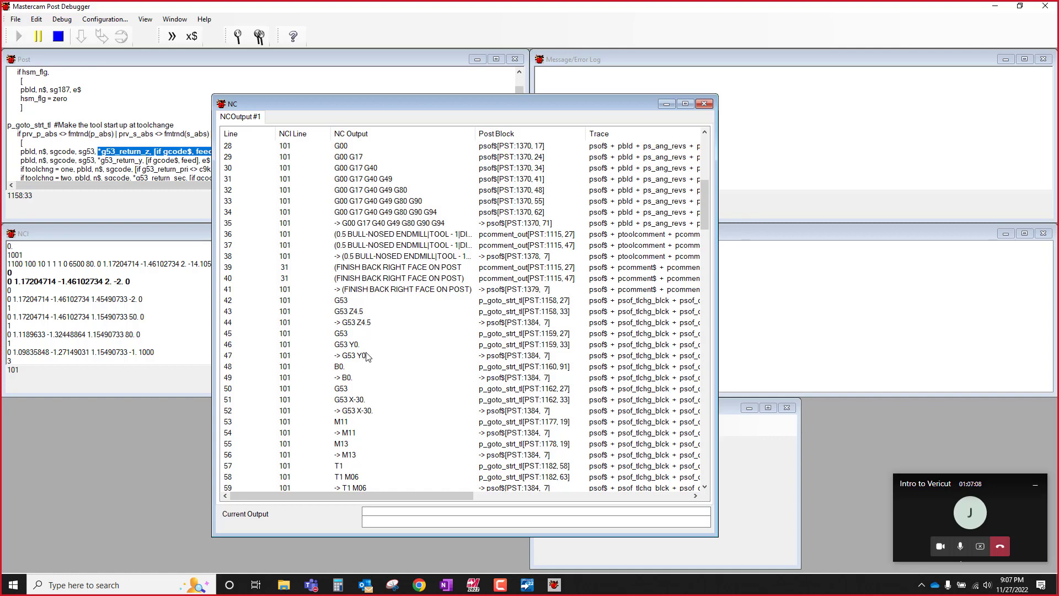
Step: Trace the G254 X1.6373 Y-.9097 and G43 output lines to their post code and read the surrounding post section
scroll(364, 353, "down", 10)
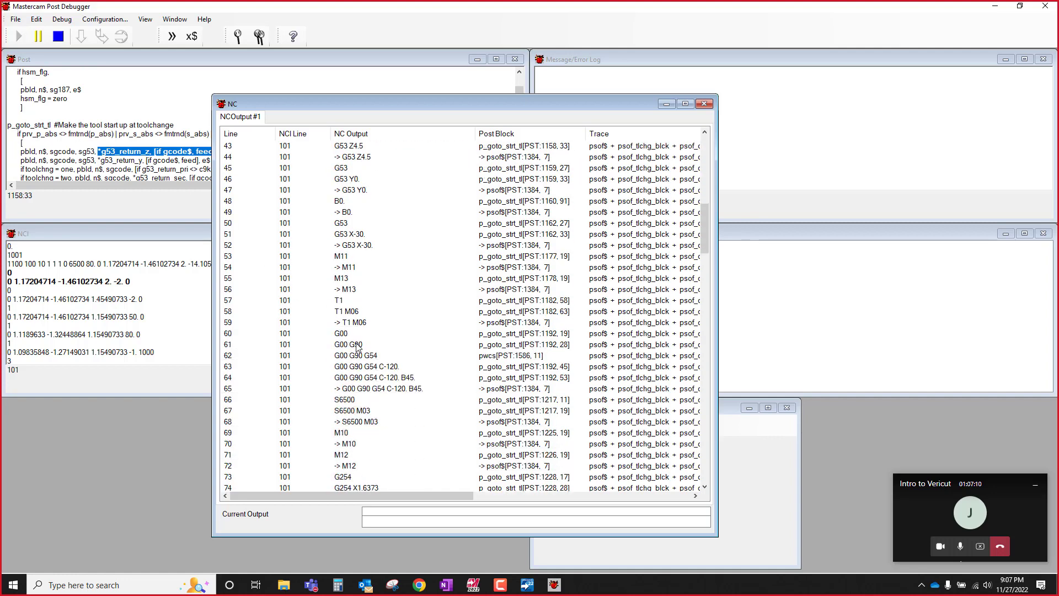
left_click(348, 313)
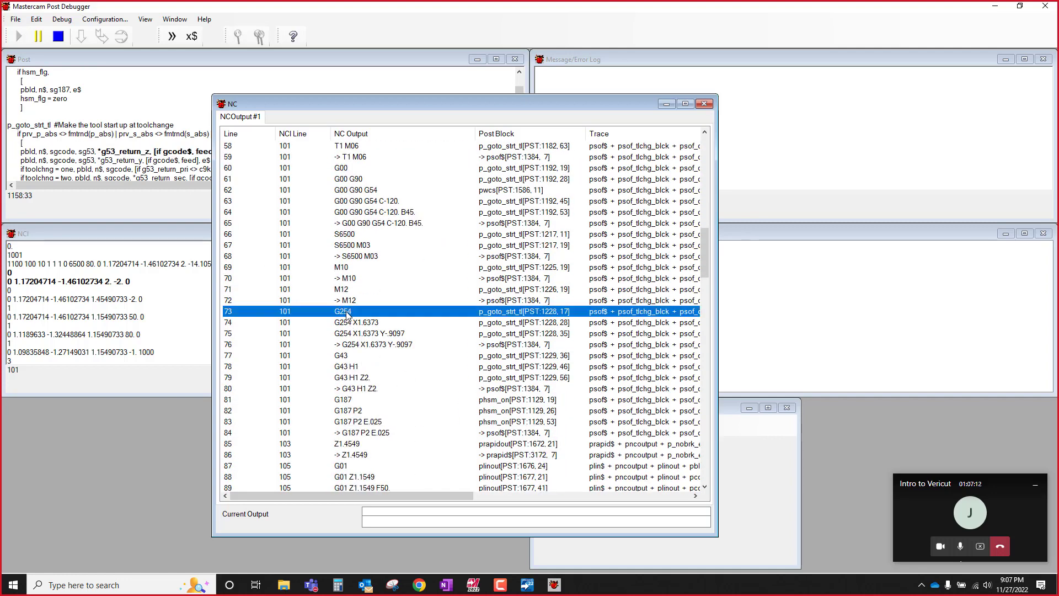
left_click(349, 322)
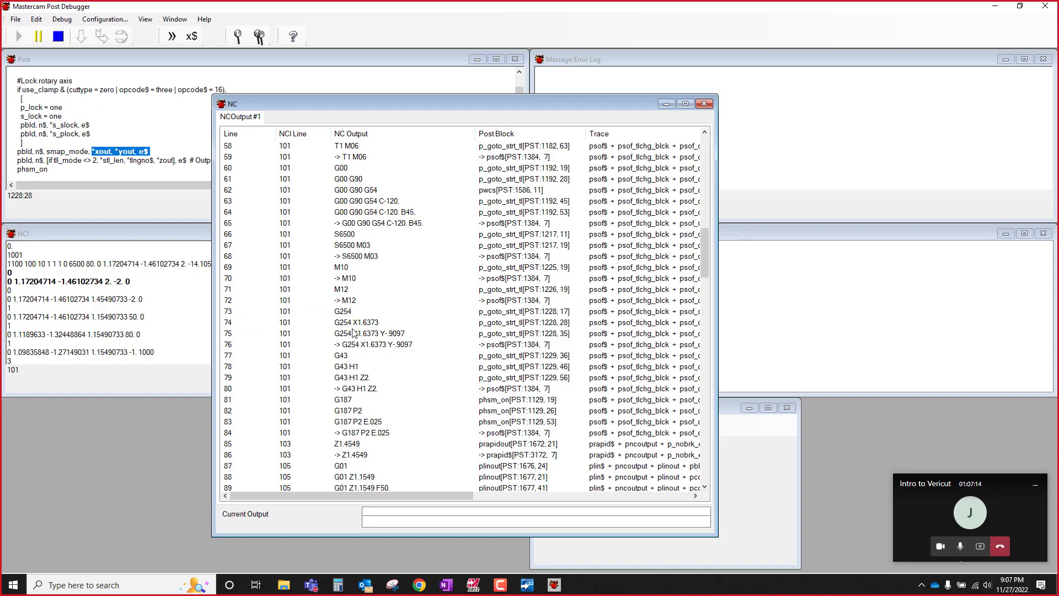
left_click(352, 334)
left_click(356, 345)
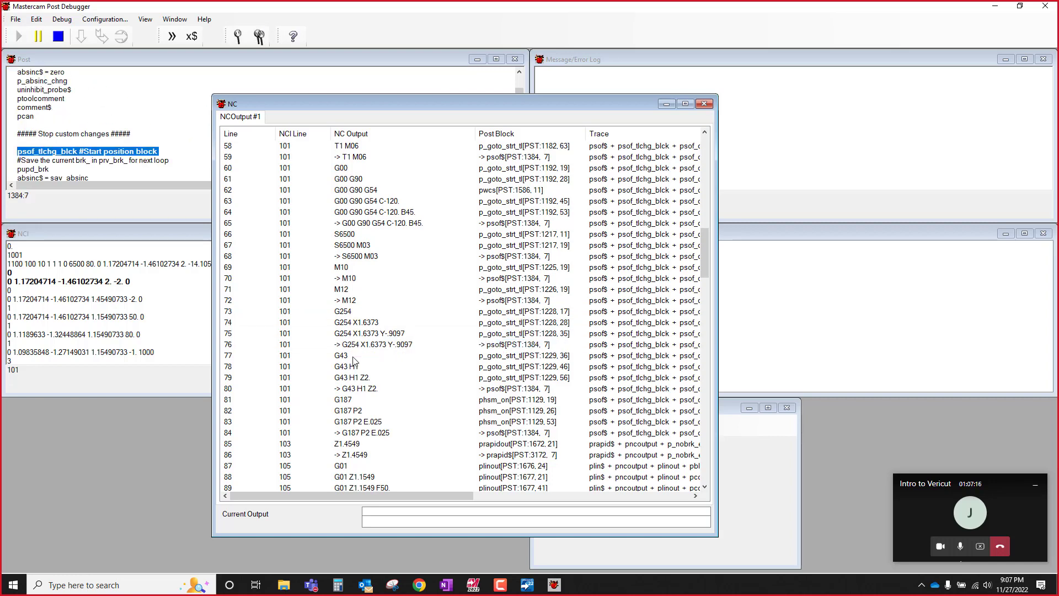
left_click(353, 357)
left_click(353, 346)
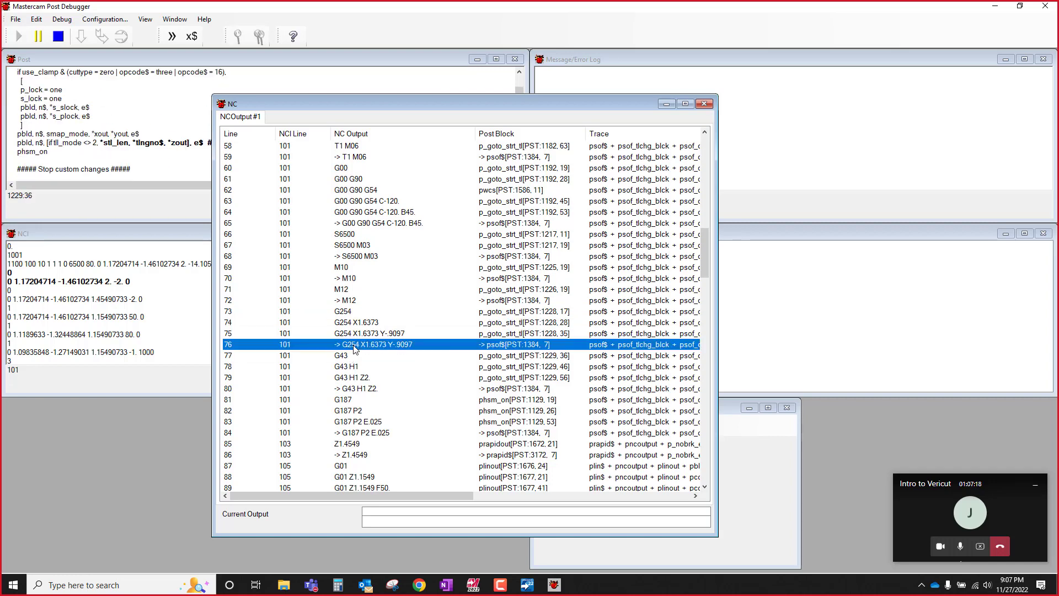
scroll(102, 140, "down", 20)
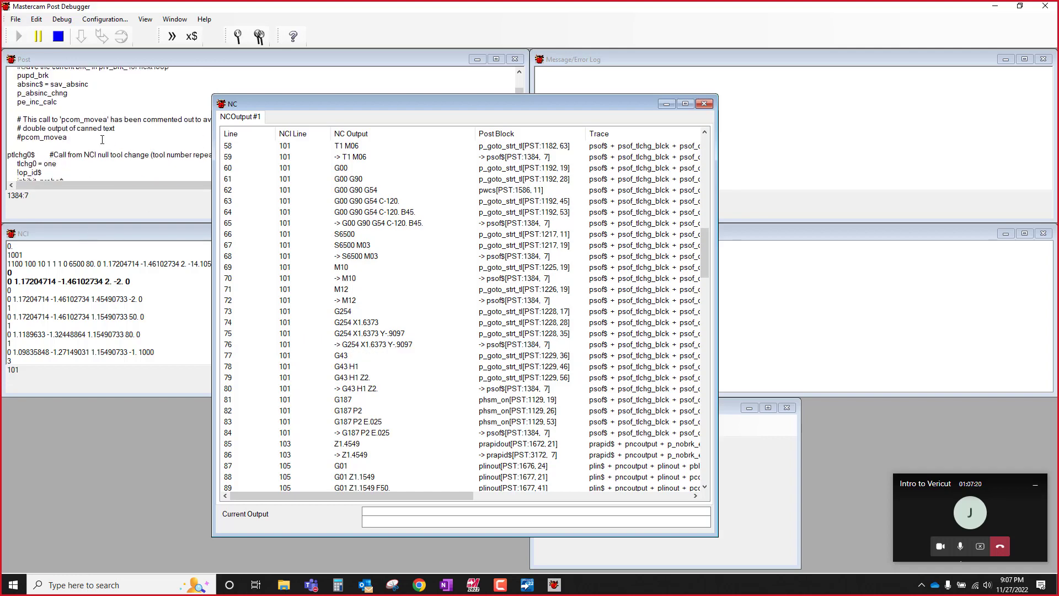
Step: Move the NC output window aside and trace the G00 G90 G54 C-120. line to its rotary output statement in the post
left_click(348, 102)
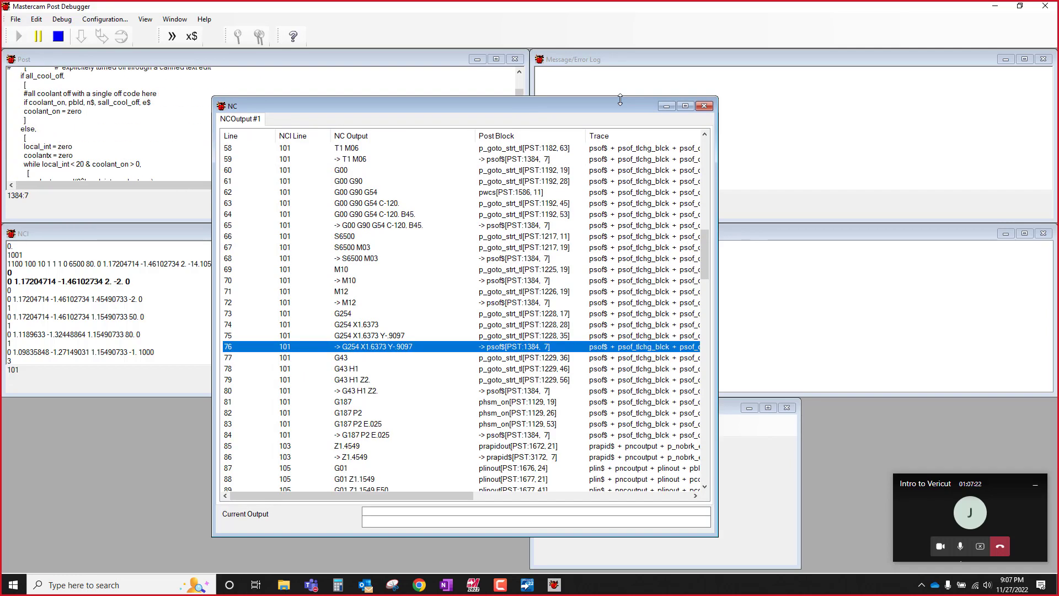
left_click_drag(469, 107, 644, 104)
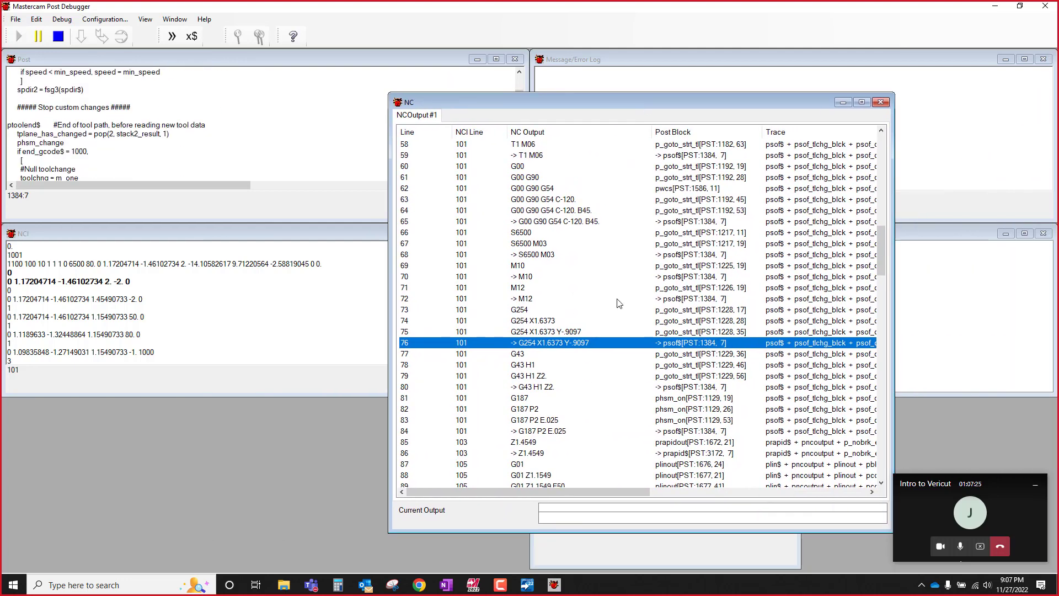
left_click(558, 202)
double_click(561, 202)
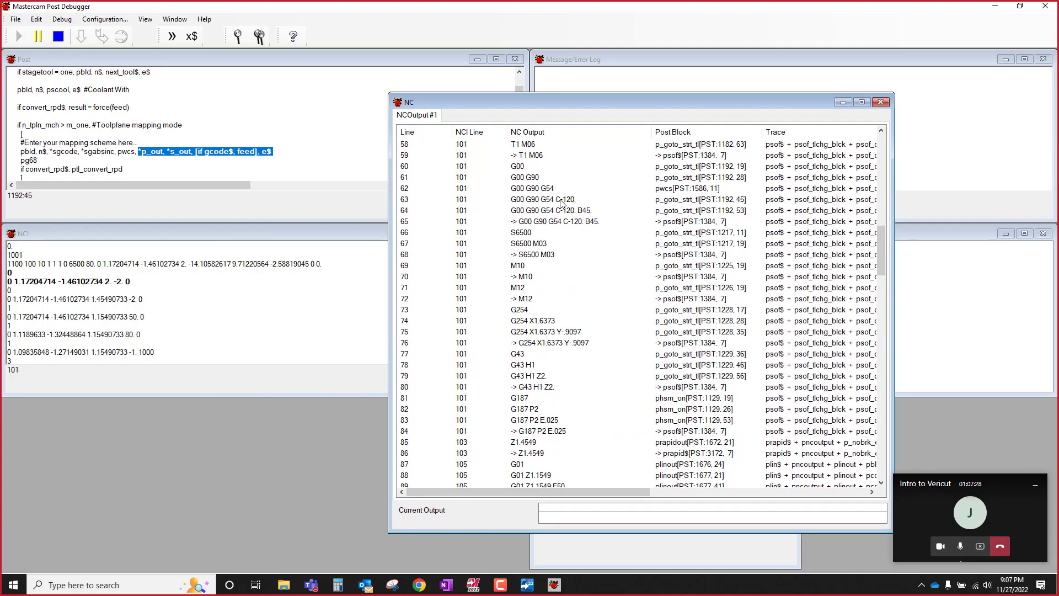
Step: Review the rest of the NC output through the program end and read further through the post text
scroll(545, 254, "down", 10)
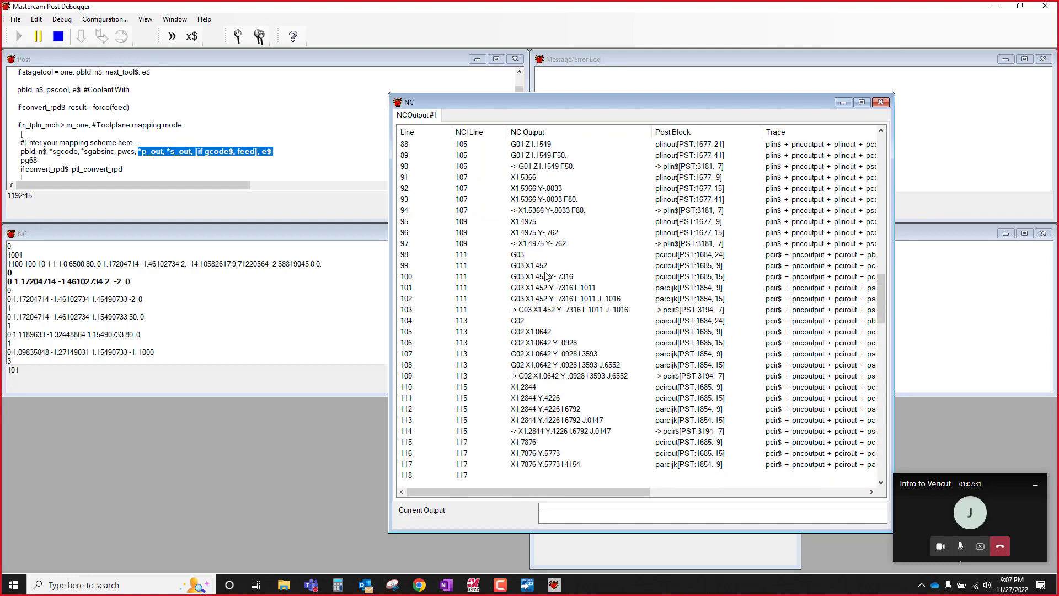
scroll(545, 276, "down", 20)
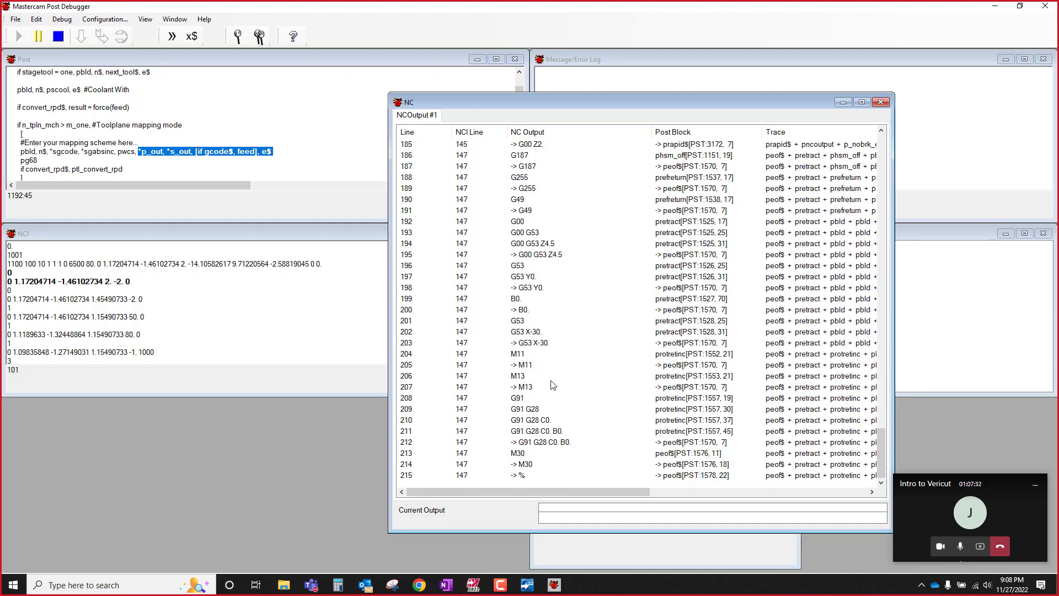
scroll(137, 149, "down", 20)
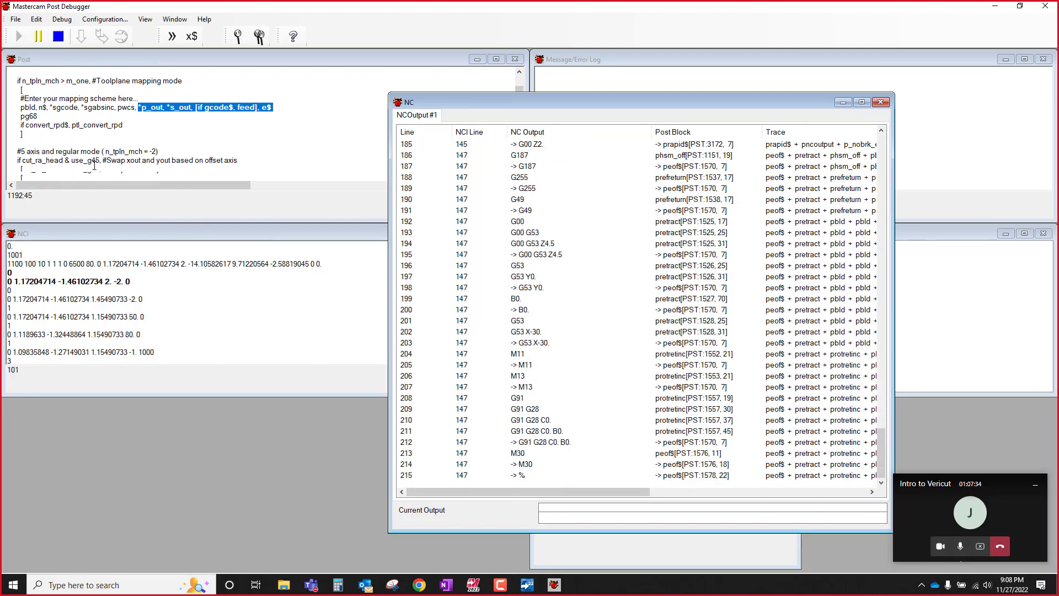
left_click(458, 89)
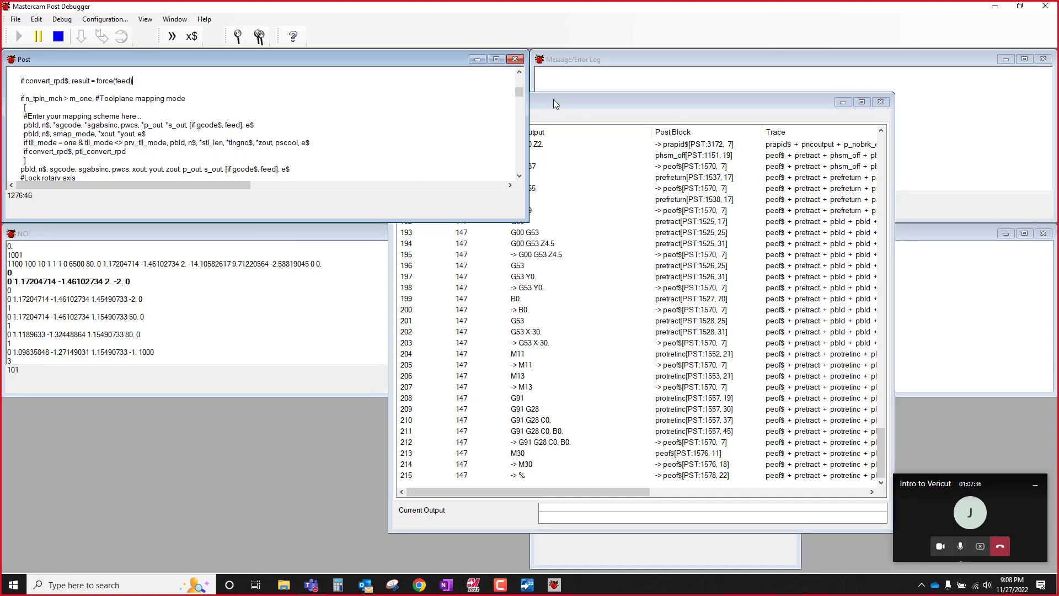
left_click_drag(517, 95, 522, 103)
scroll(307, 146, "down", 20)
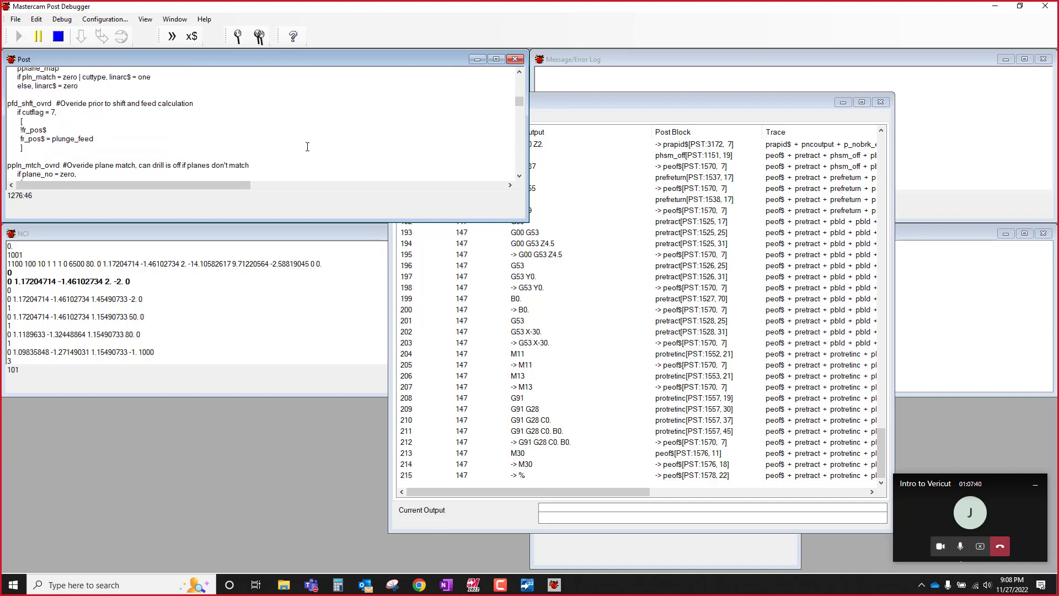
Step: Enlarge the Post window and read back through the post text up to its header and revision log
scroll(307, 146, "up", 15)
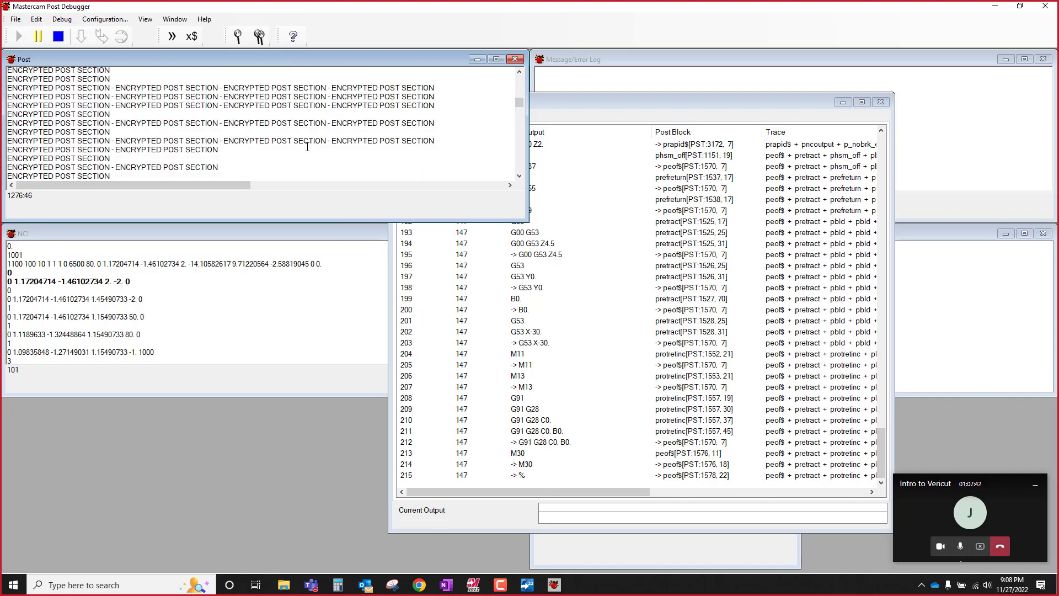
scroll(311, 154, "down", 2)
scroll(129, 174, "up", 2)
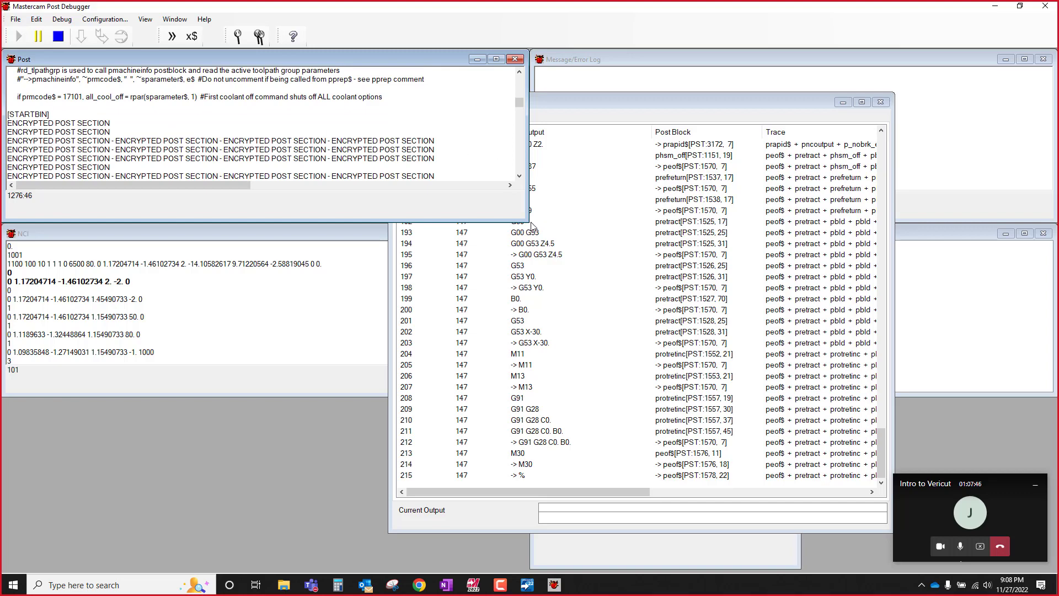
left_click_drag(524, 220, 850, 405)
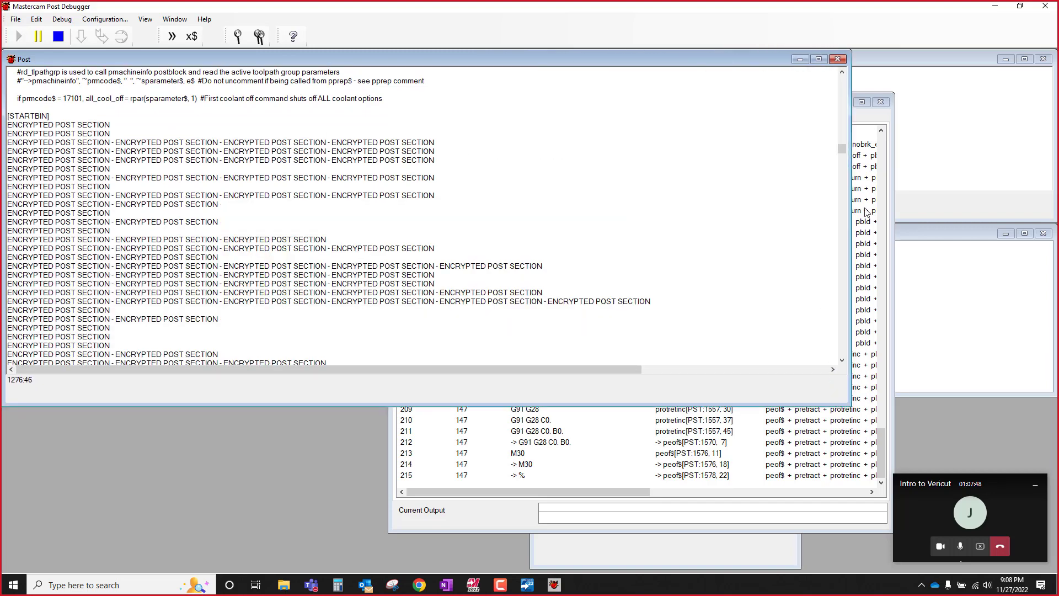
left_click_drag(843, 147, 831, 62)
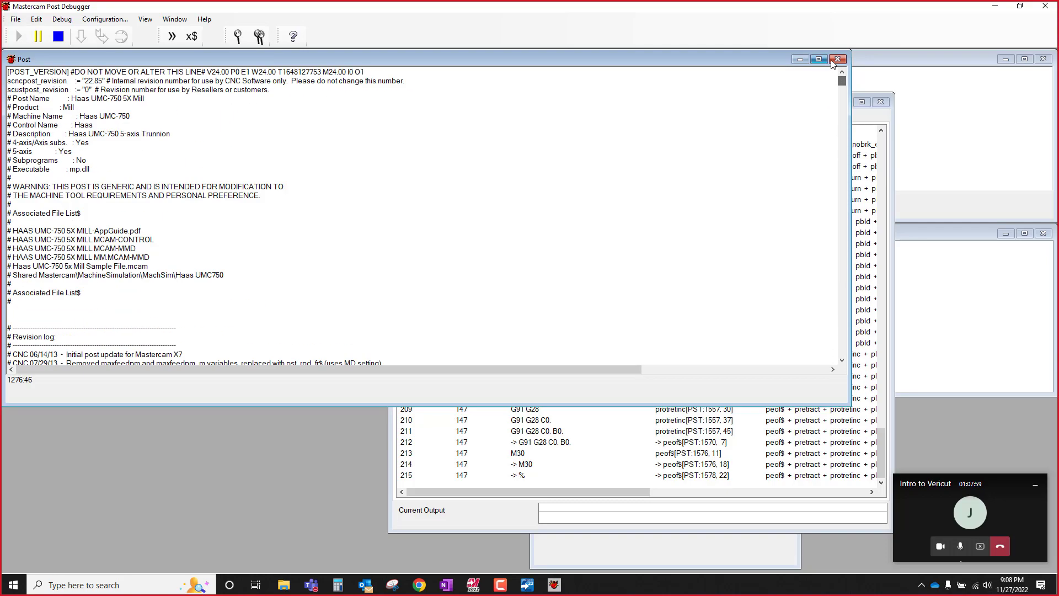
Step: Close the Post window and tile the remaining debugger windows horizontally
left_click(836, 59)
left_click_drag(601, 102, 225, 67)
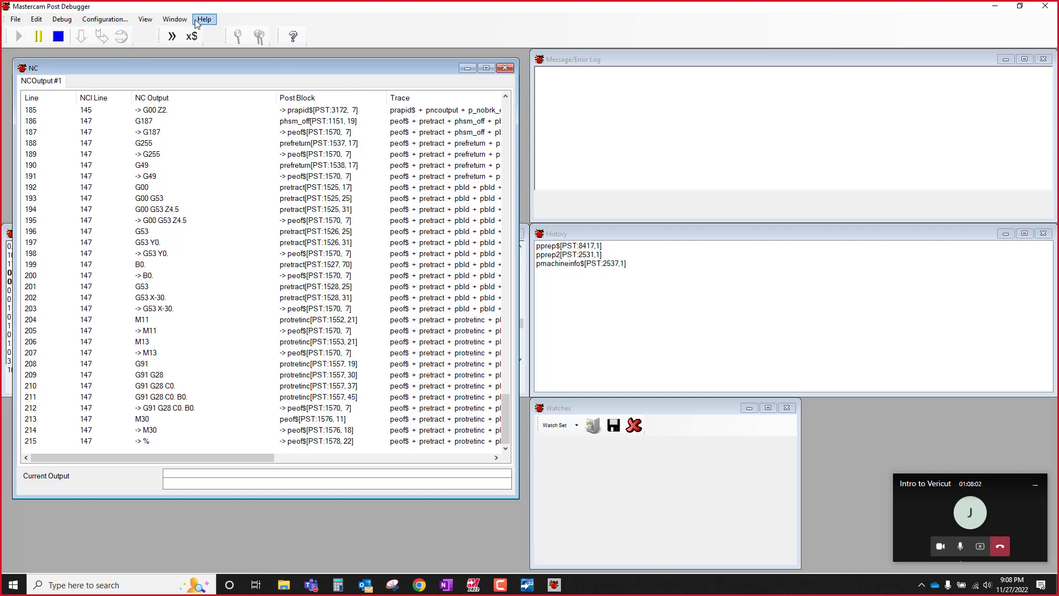
left_click(175, 19)
left_click(187, 43)
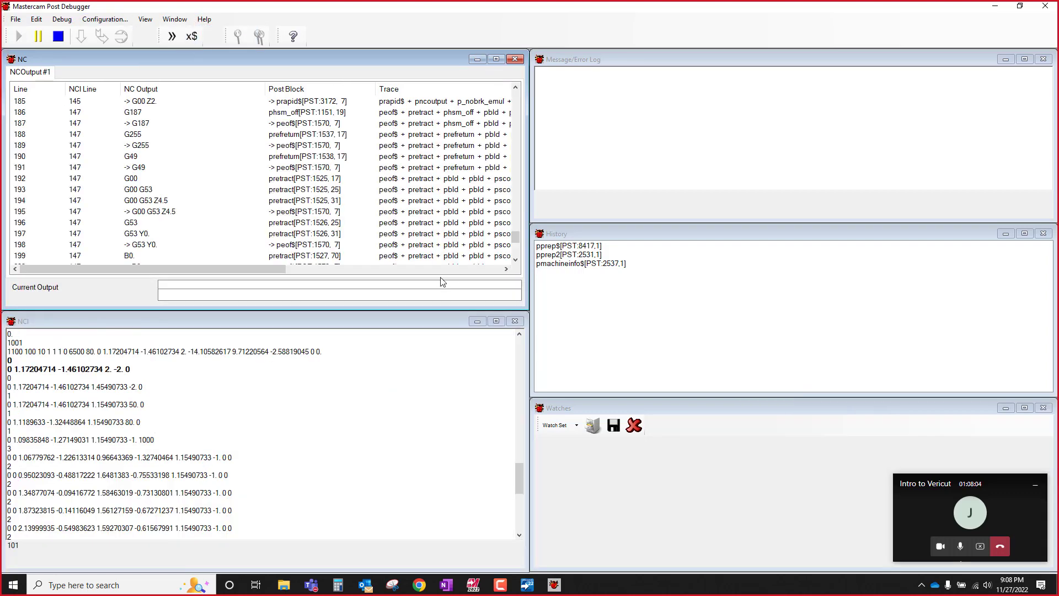
Step: Trace the end-of-program output lines, including M13, back to their source line in the NCI data
double_click(88, 386)
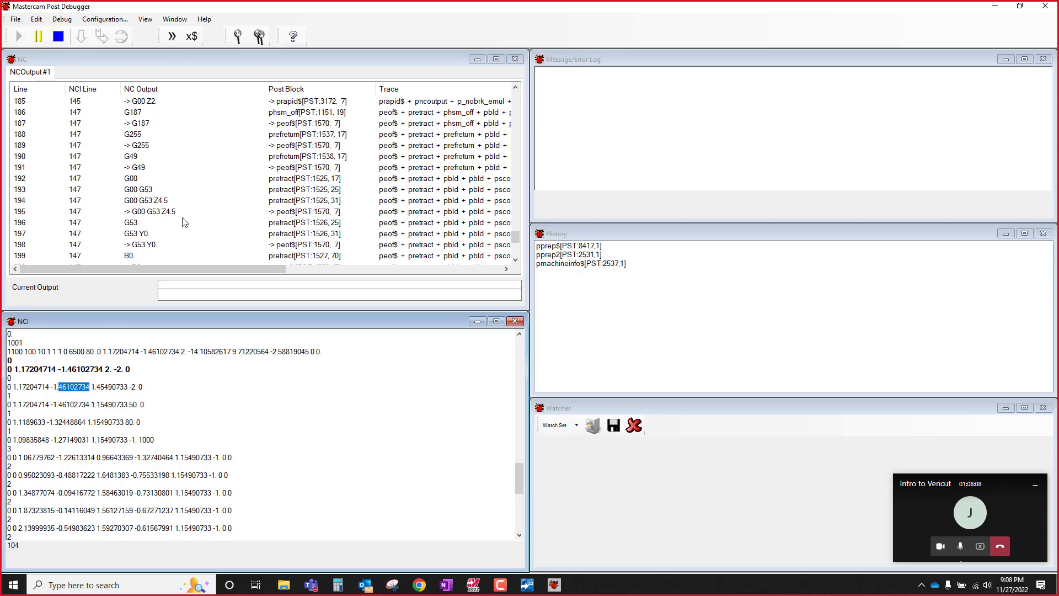
scroll(128, 239, "down", 4)
left_click(134, 232)
double_click(134, 232)
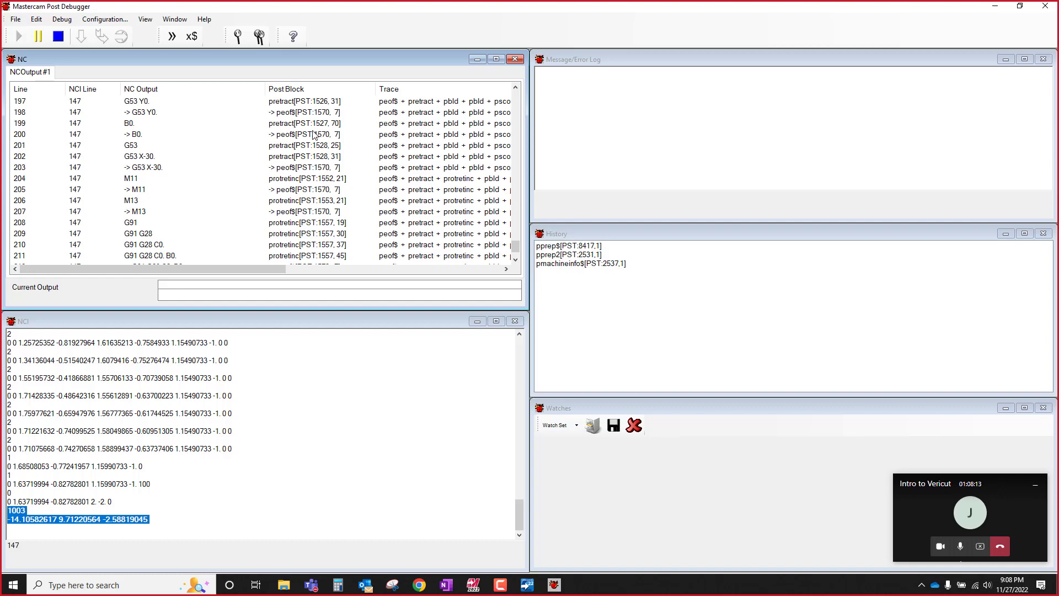
double_click(135, 202)
mouse_move(150, 56)
left_mouse_down()
mouse_move(295, 94)
mouse_move(157, 56)
left_mouse_up()
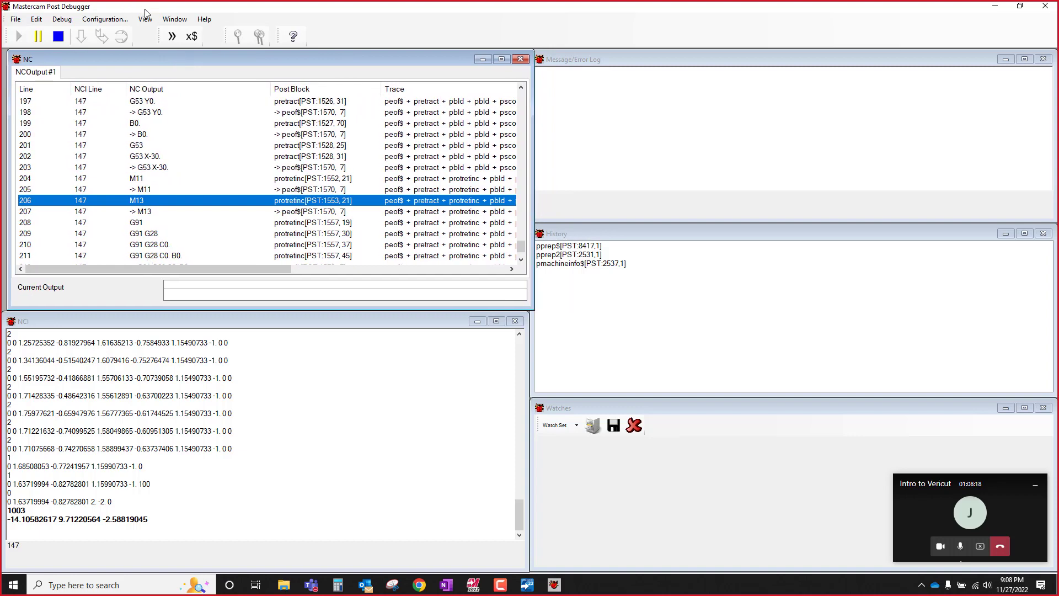
Step: Reopen the Post window and tile all the debugger windows horizontally
left_click(173, 20)
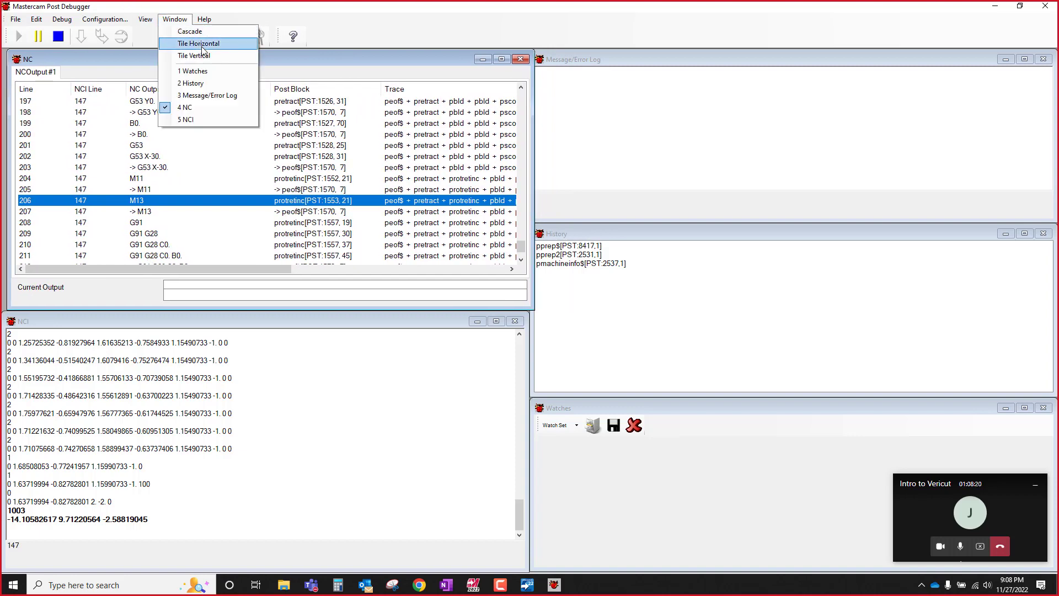
left_click(188, 31)
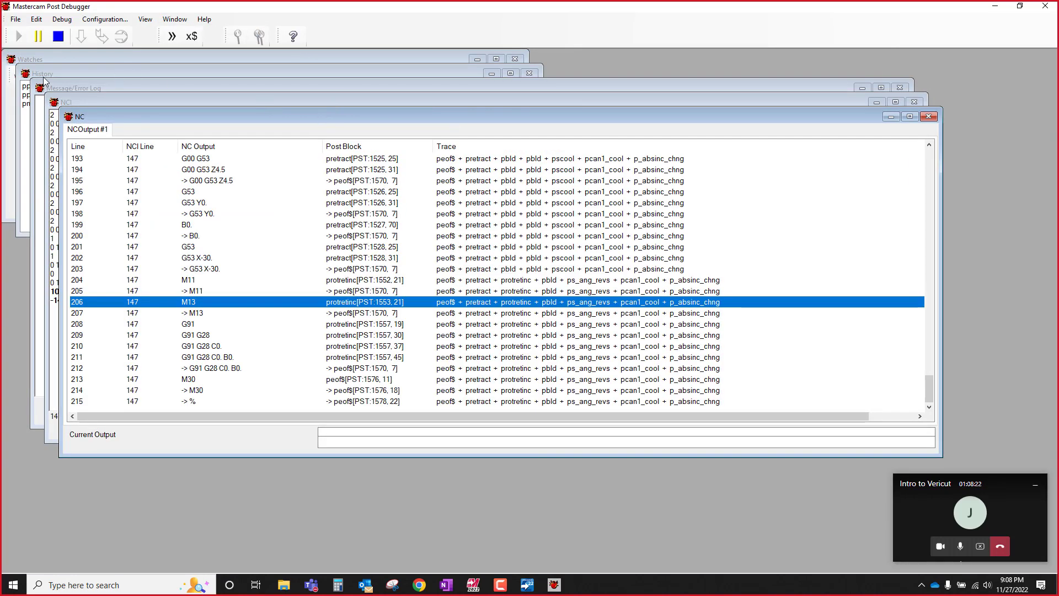
left_click(145, 19)
left_click(168, 72)
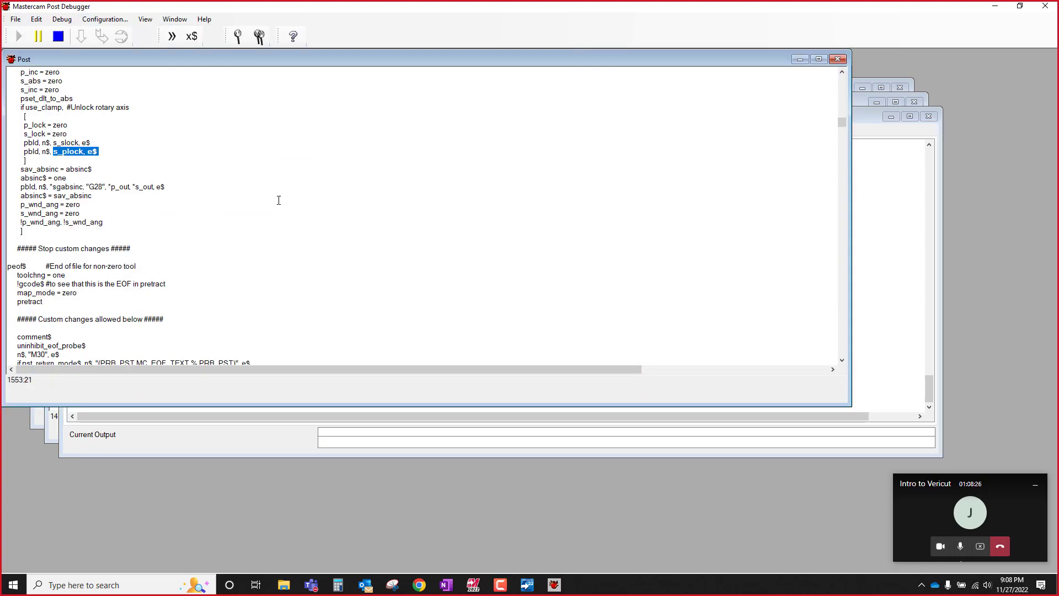
left_click(175, 19)
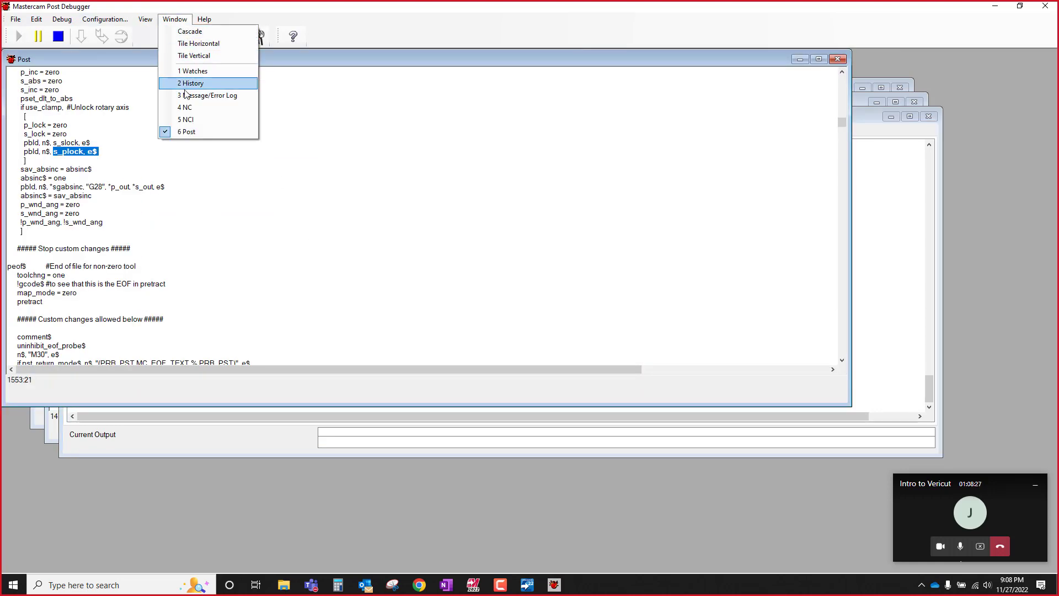
left_click(199, 43)
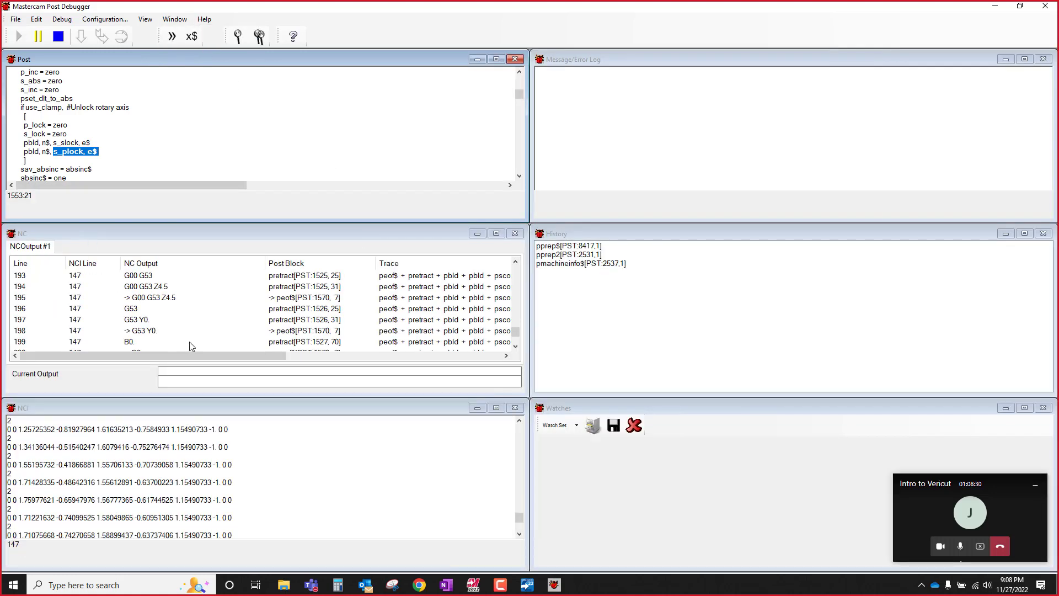
Step: Trace the G53 and G53 Y0. output lines to the post statements that generate them
left_click(135, 311)
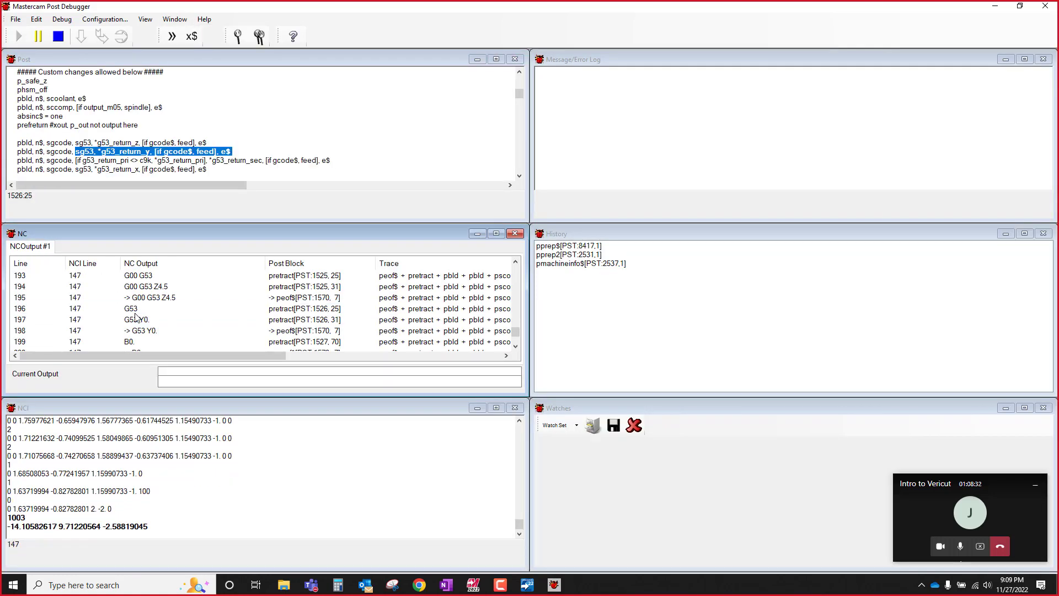
left_click(137, 329)
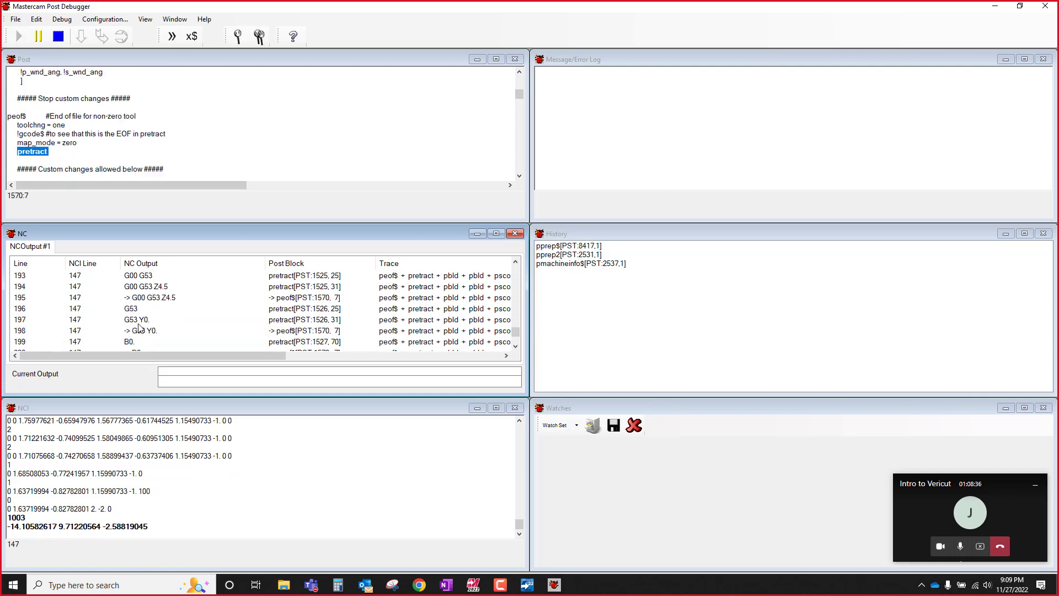
left_click(138, 320)
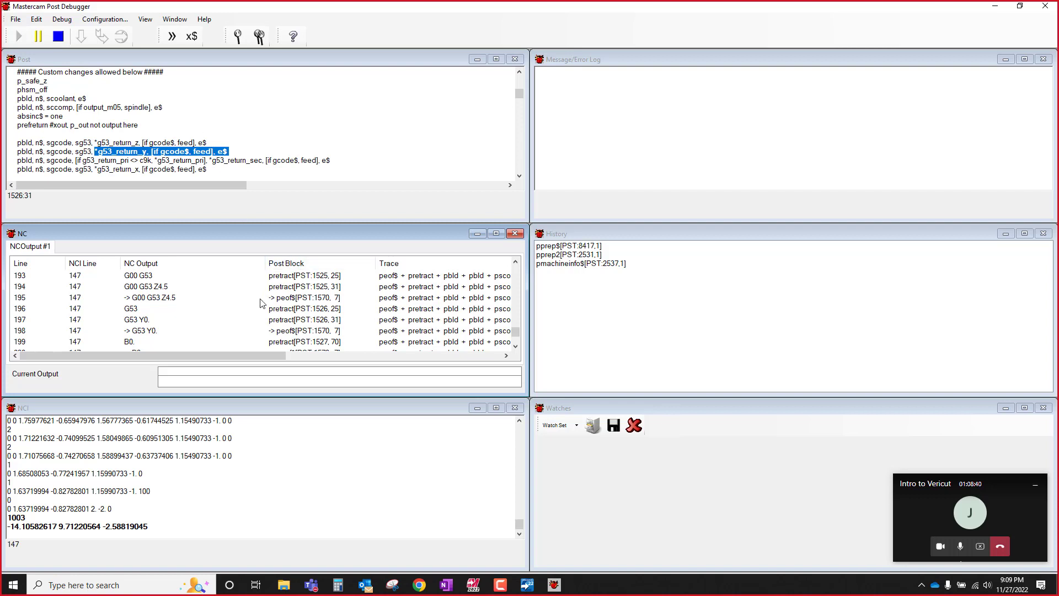
Step: Find the X1.8653 arc output lines and widen the NC window to show the full trace for each line
scroll(144, 317, "up", 7)
scroll(146, 316, "up", 3)
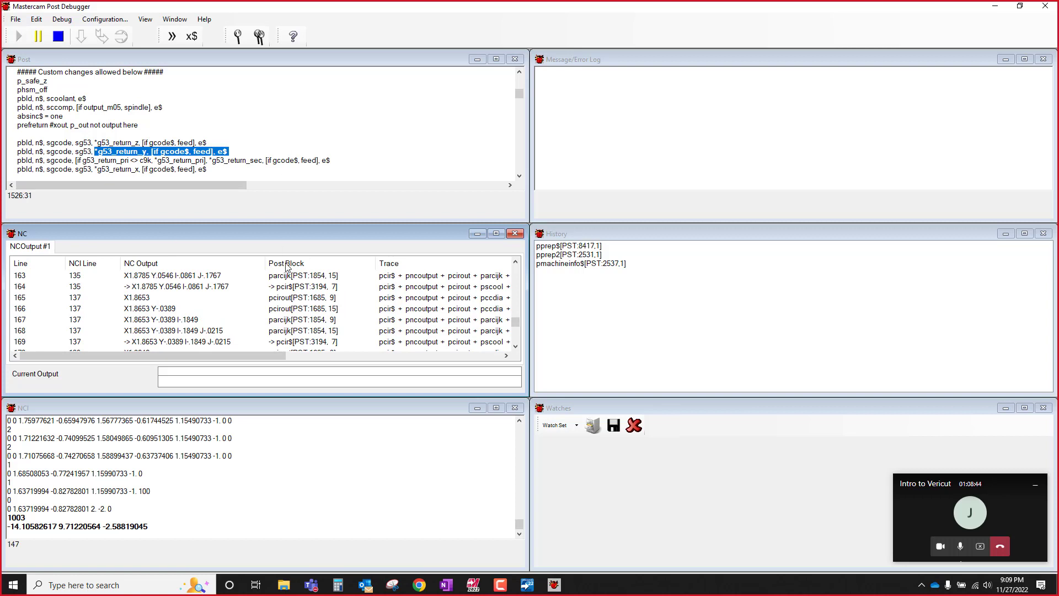
left_click(140, 300)
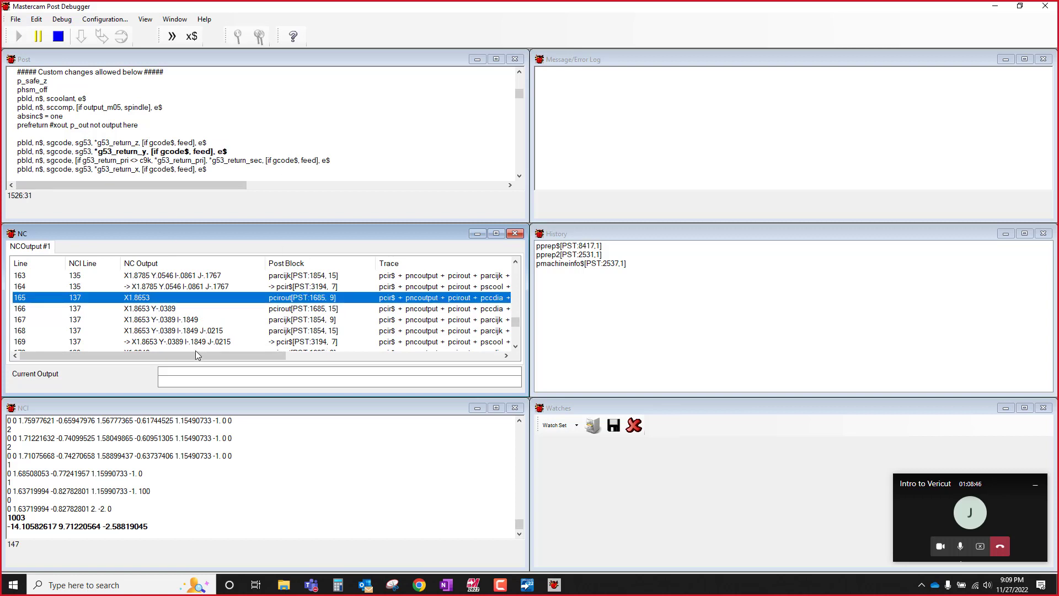
left_click(127, 343)
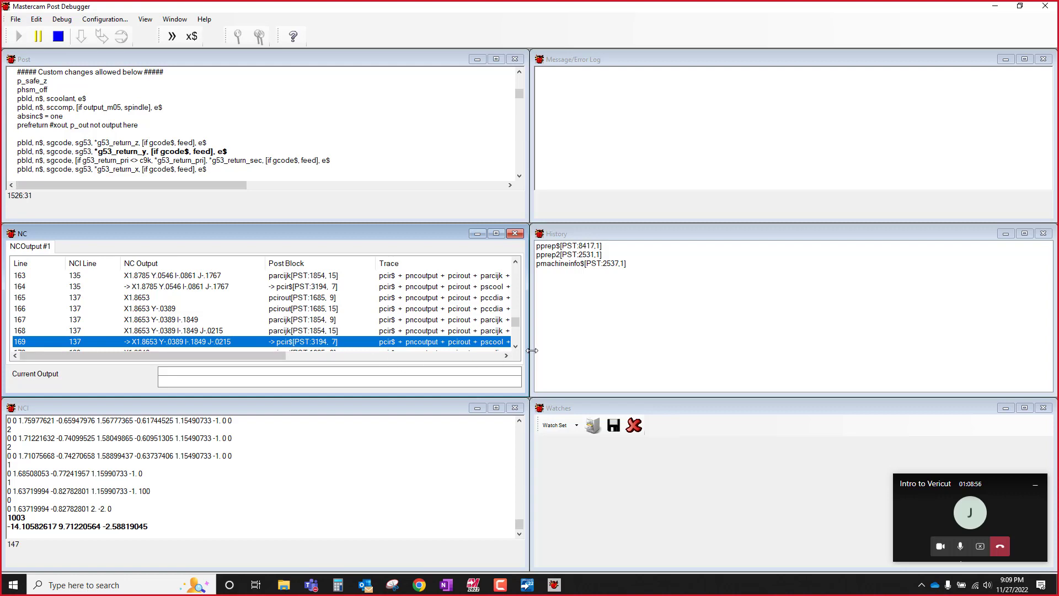
left_click_drag(532, 350, 723, 353)
left_click_drag(528, 350, 898, 353)
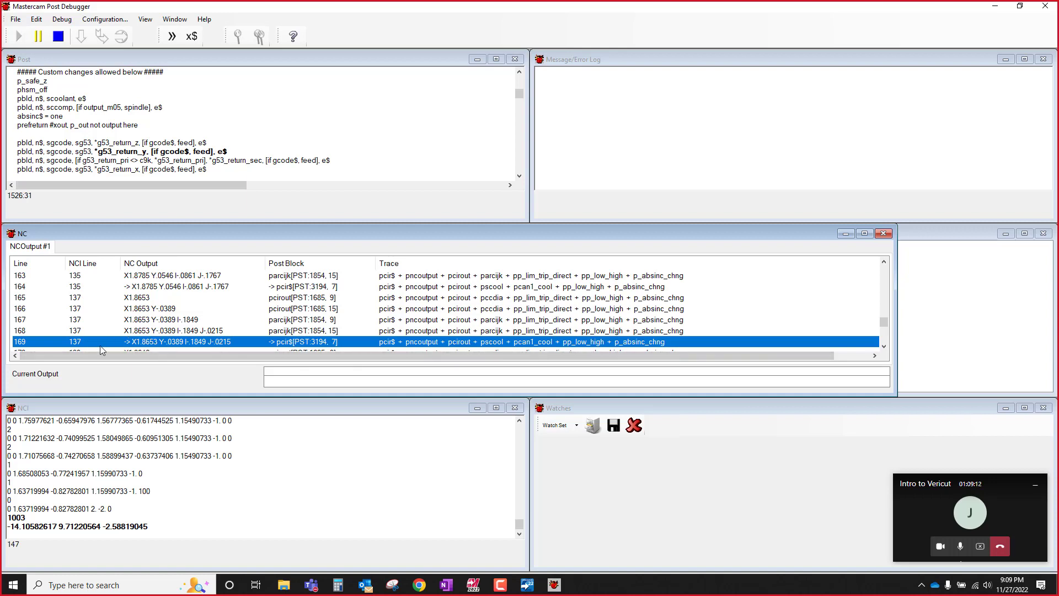
Step: Trace the X1.8653 and Y-.0389 output to the xout and yout variables in the pcirout post block
left_click(136, 298)
double_click(136, 299)
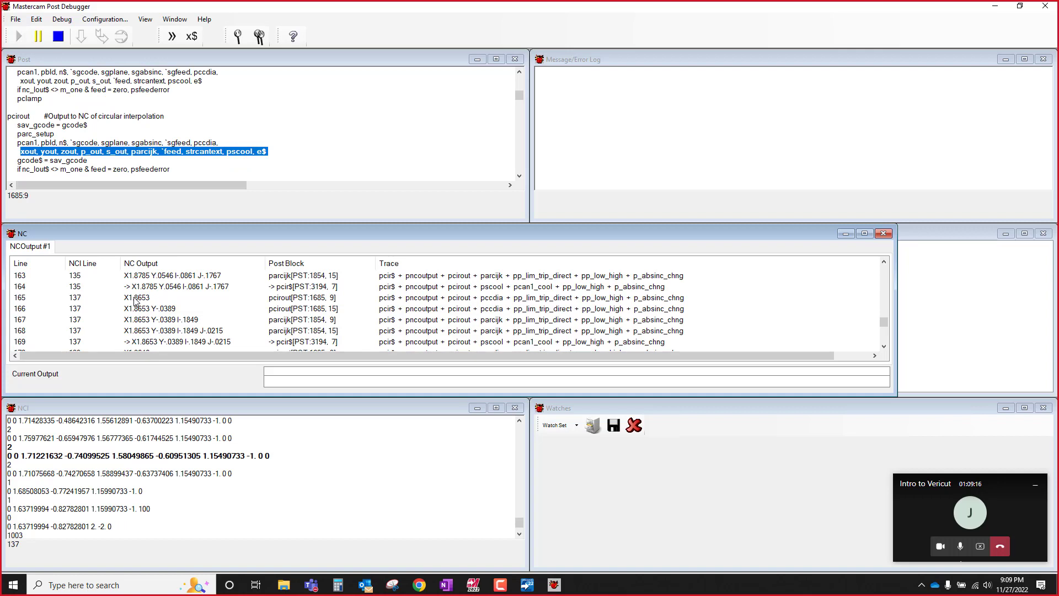
left_click(281, 301)
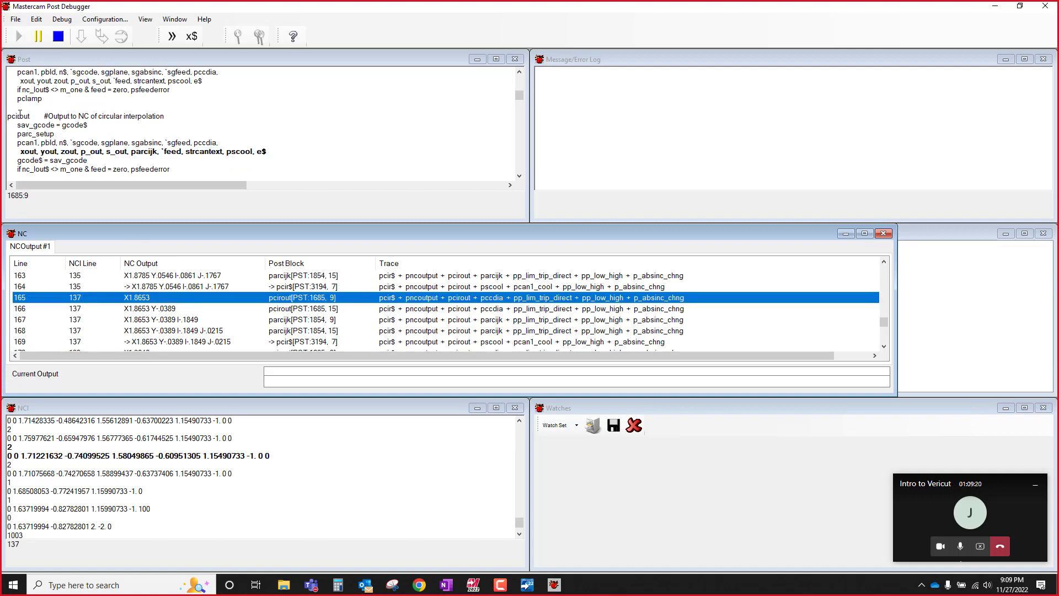
left_click(35, 151)
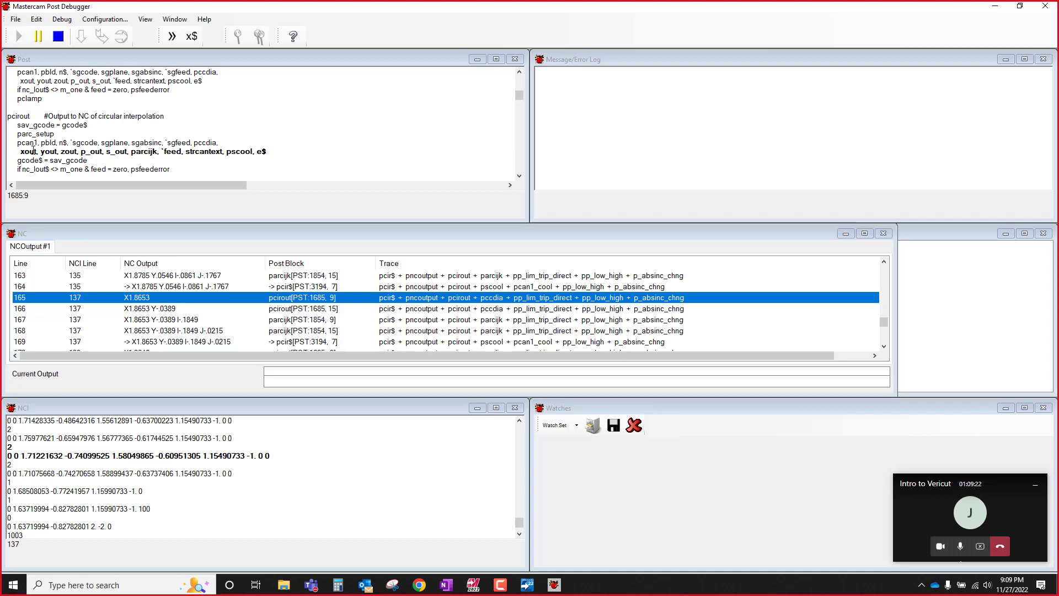
left_click(137, 300)
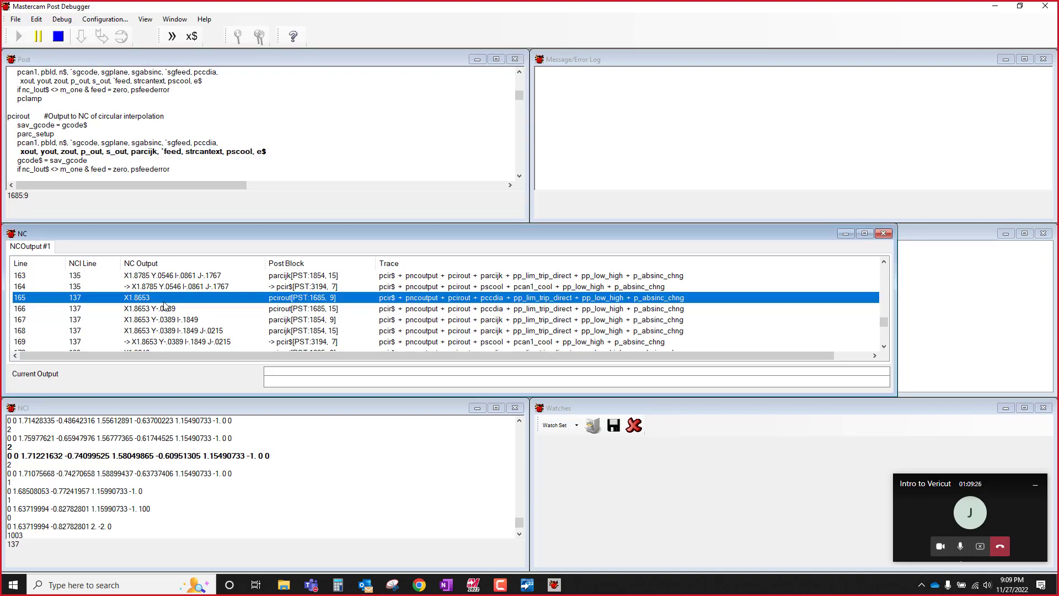
left_click(159, 310)
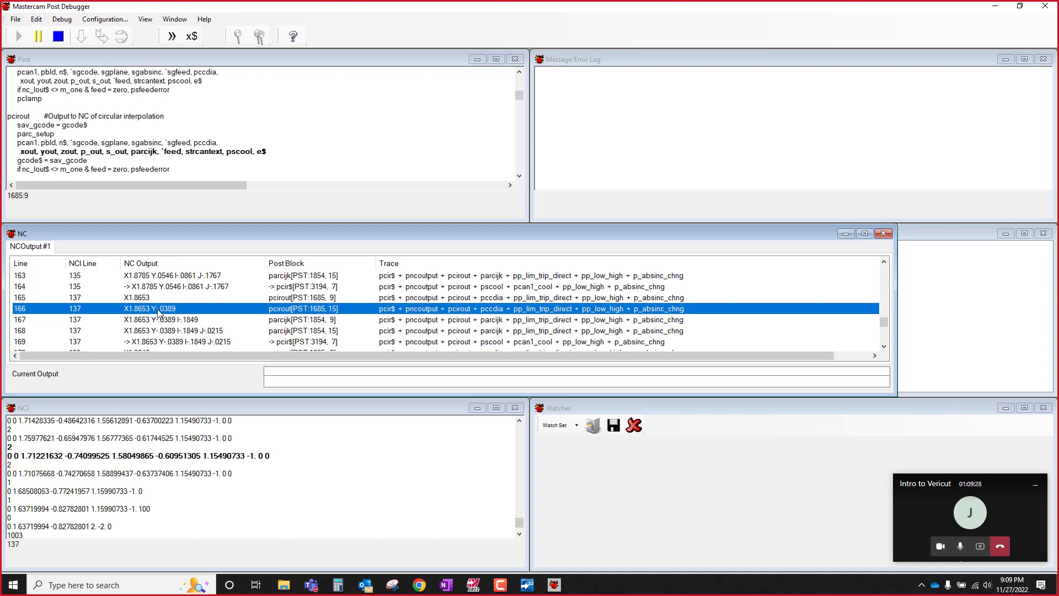
double_click(166, 313)
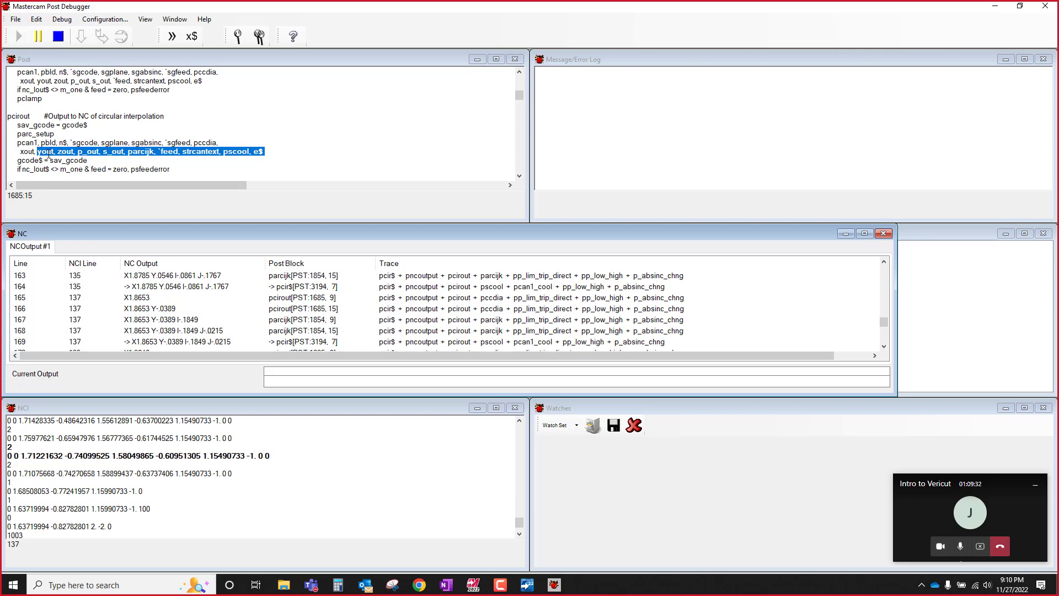
Step: Trace the I-.1849 and J-.0215 output to iout and jout in the parcijk block, comparing with the parcijk call in pcirout
double_click(179, 331)
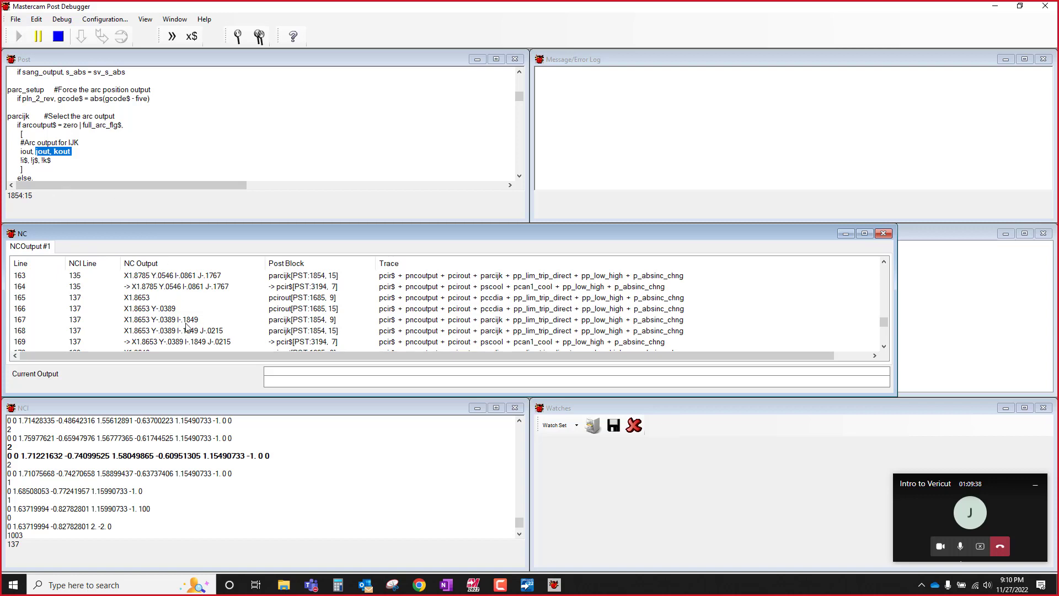
double_click(160, 310)
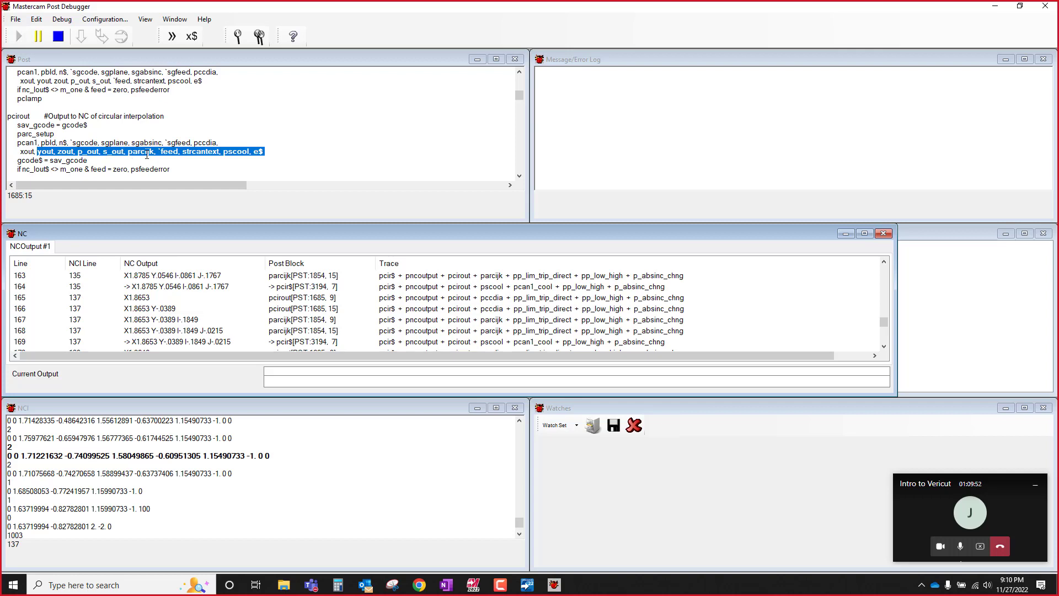
left_click(210, 335)
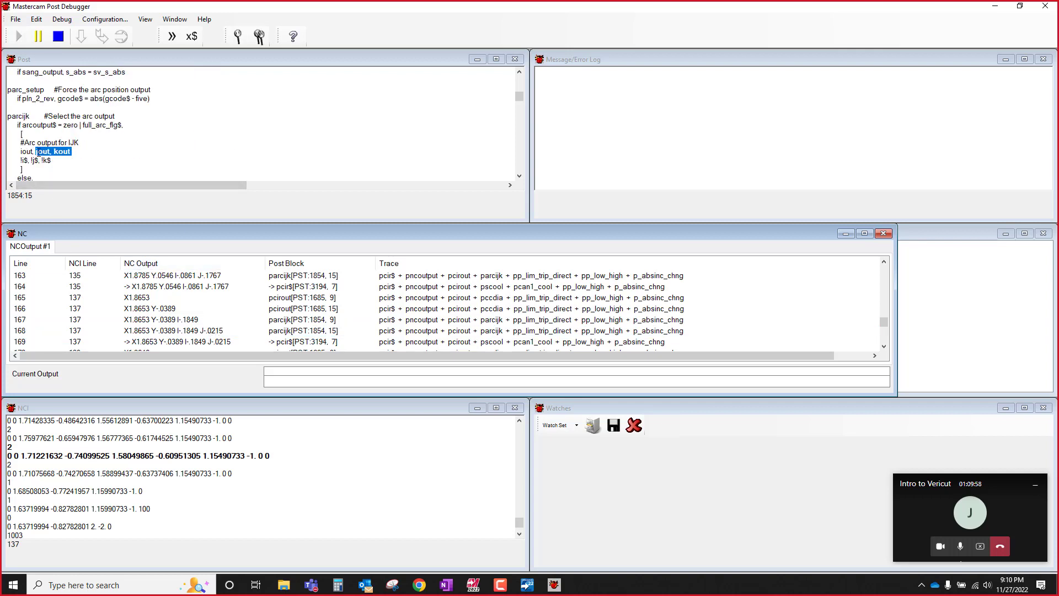
scroll(219, 333, "down", 1)
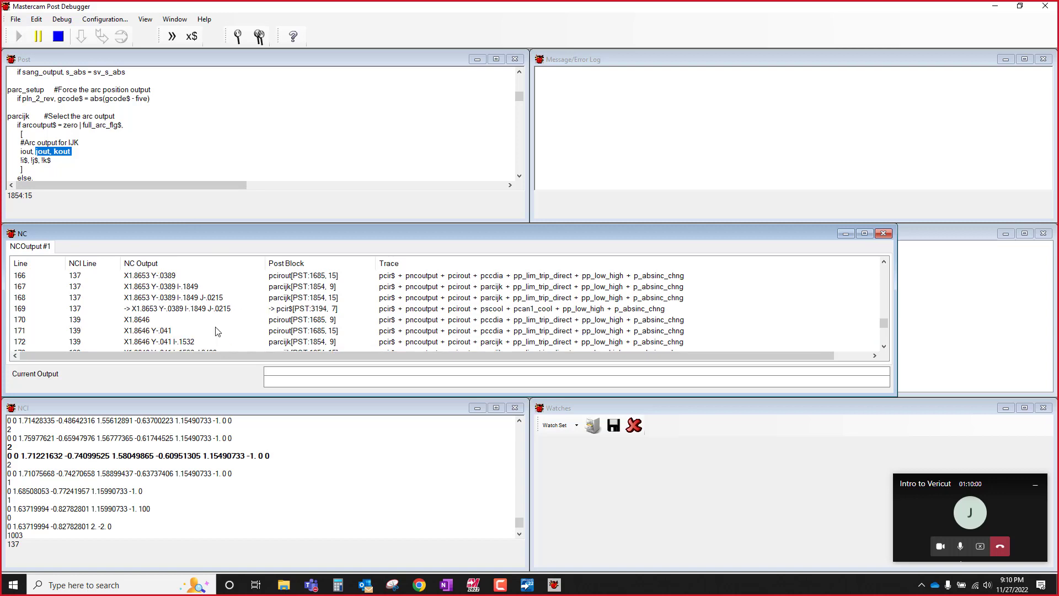
left_click(206, 310)
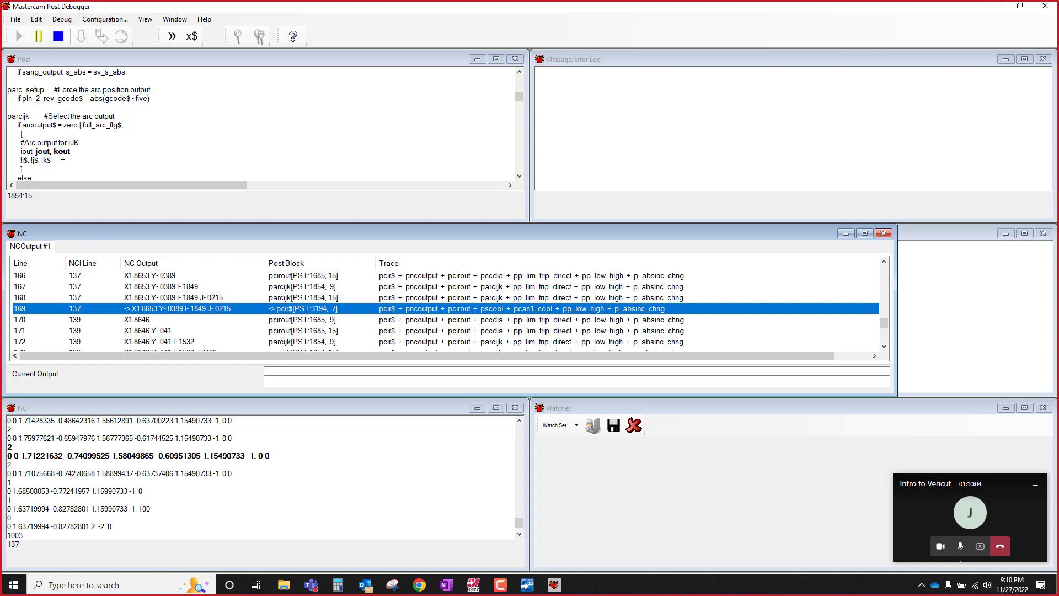
left_click(209, 298)
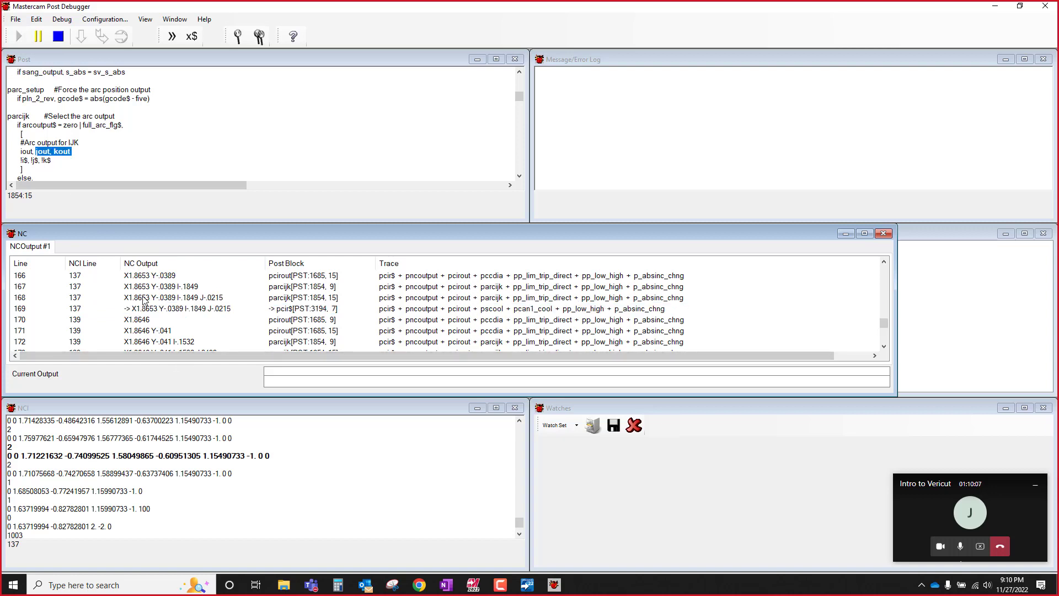
left_click(186, 303)
left_click(188, 286)
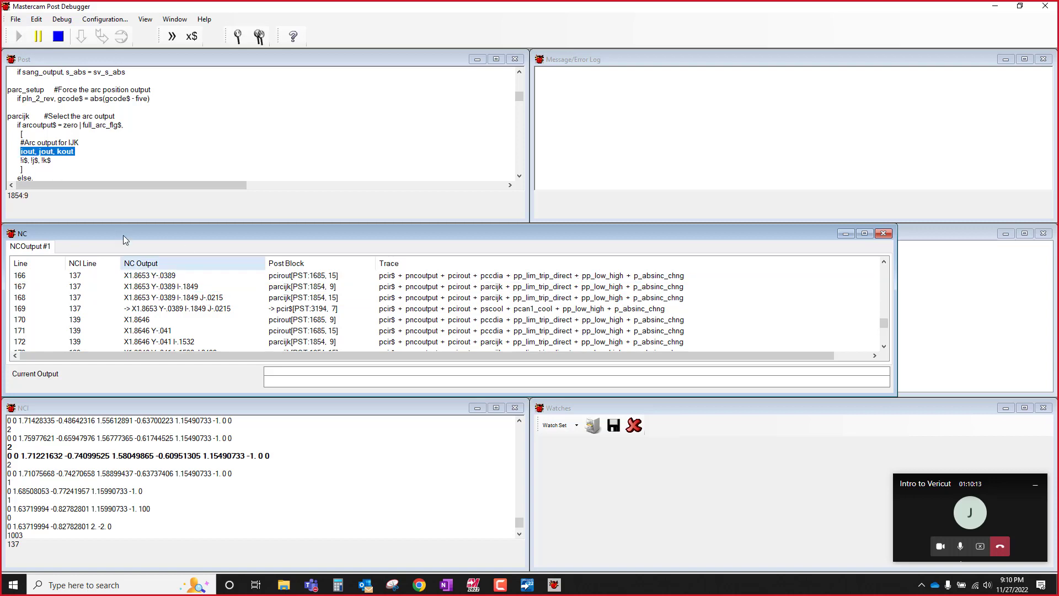
left_click(212, 298)
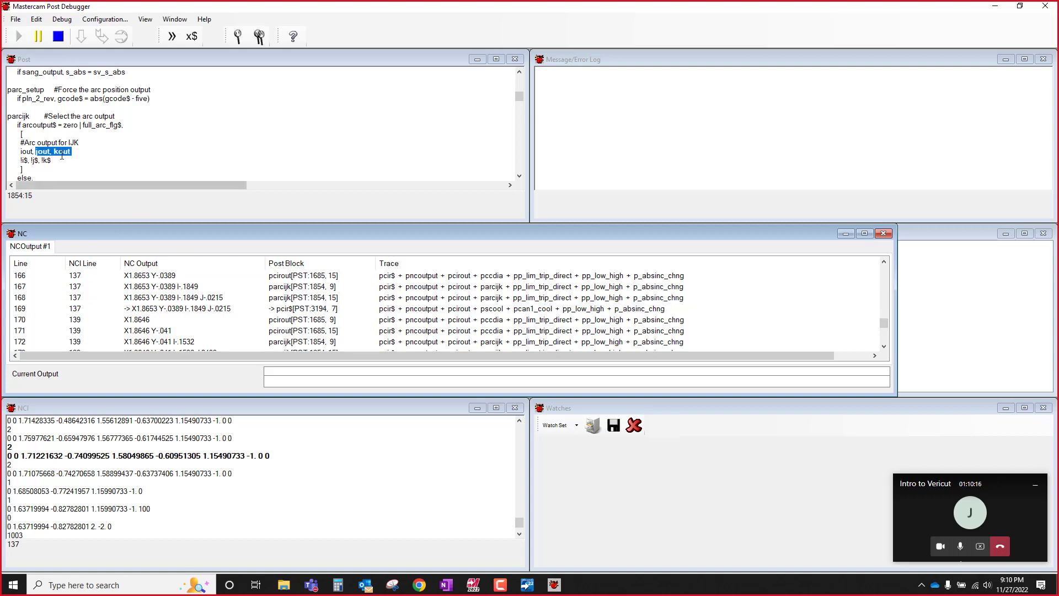
Step: Select NC output line 169, tile the debugger's child windows, and close the post debugger
left_click(197, 310)
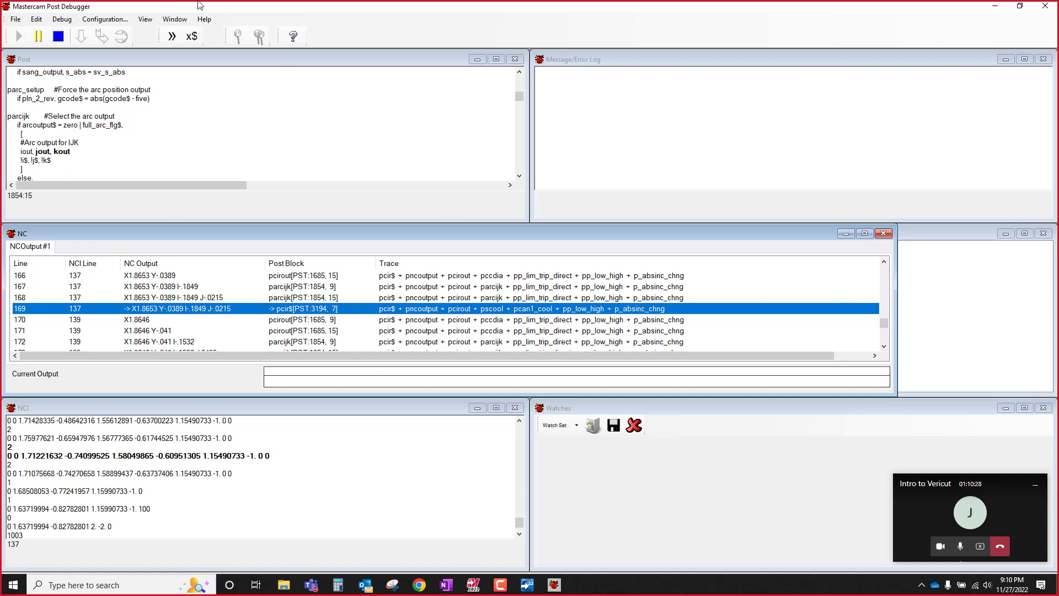
left_click(175, 20)
left_click(212, 46)
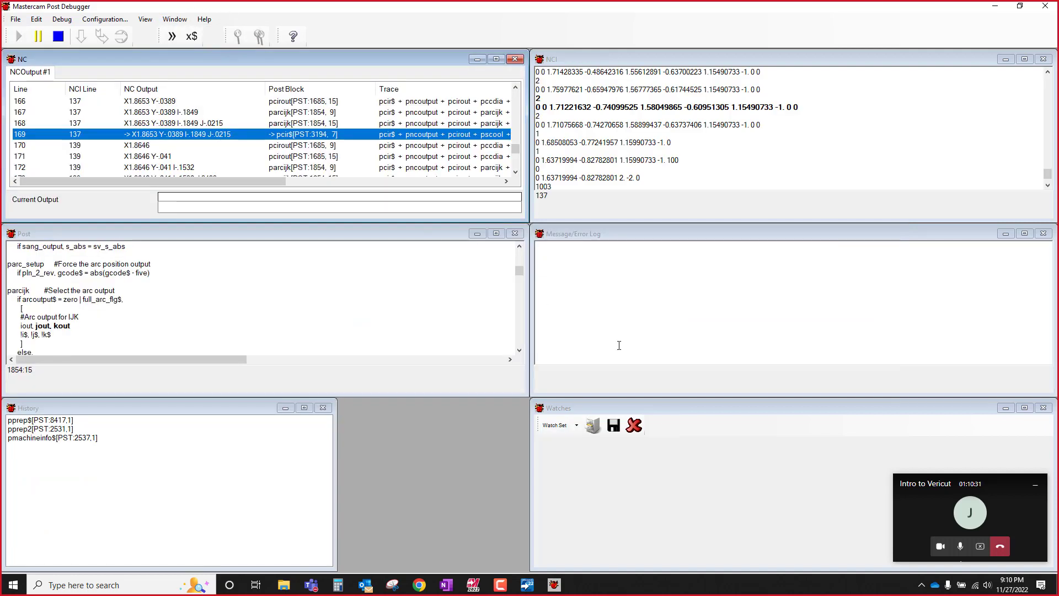
left_click(1018, 7)
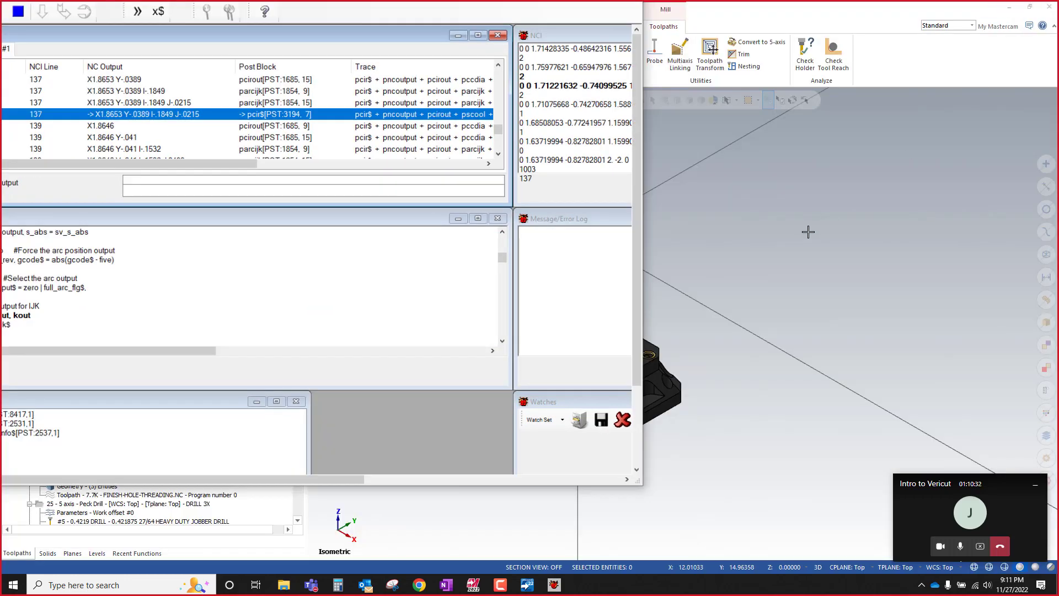
left_click(659, 7)
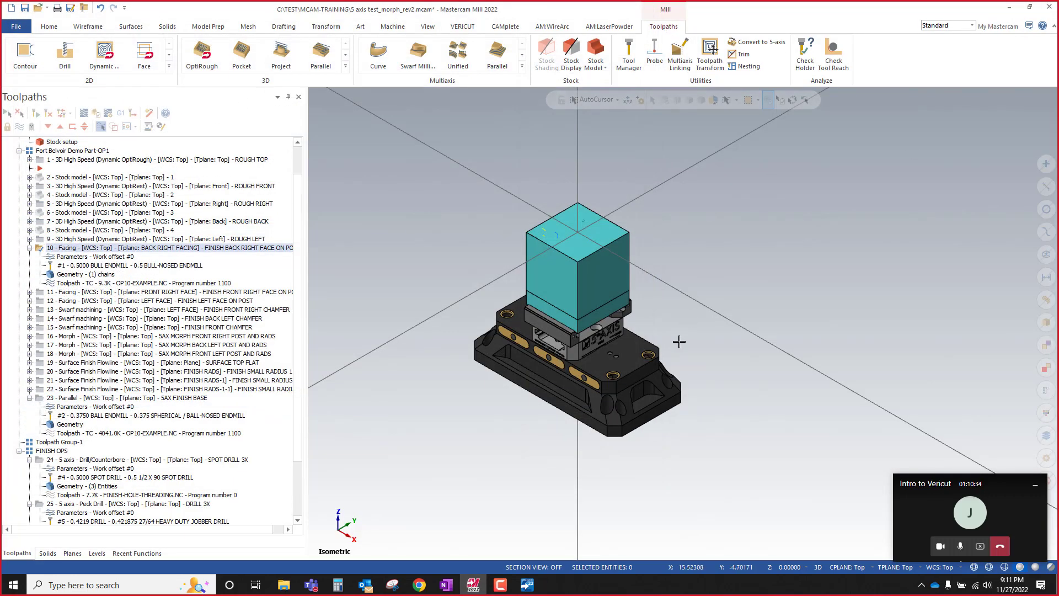
Step: Open OP10-EXAMPLE_FACE-ONLY.err from the MCAM-TRAINING folder, choosing Mastercam Code Expert as the application for .err files
left_click(283, 585)
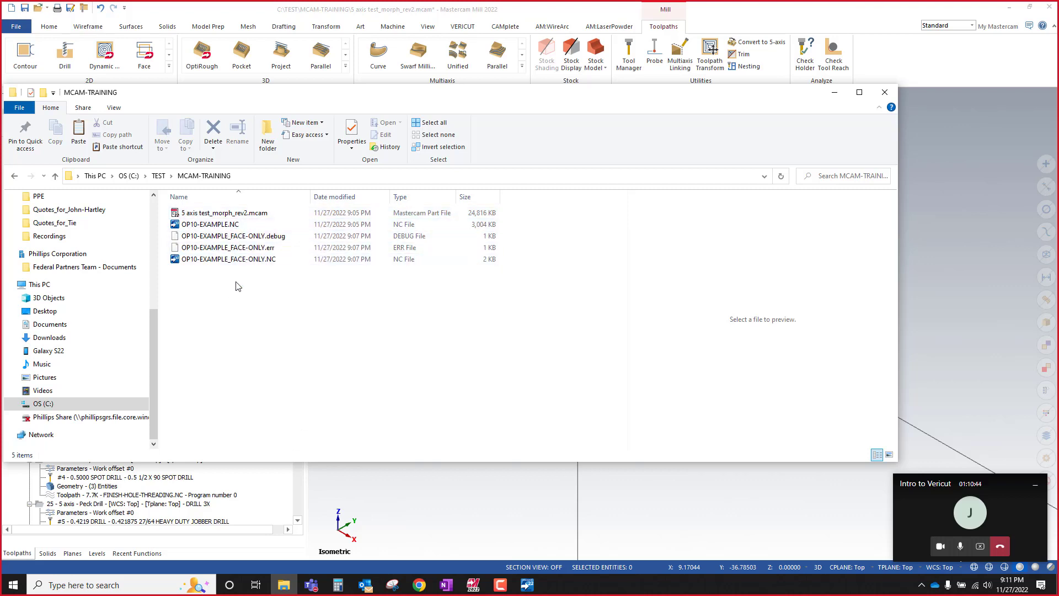
left_click(239, 252)
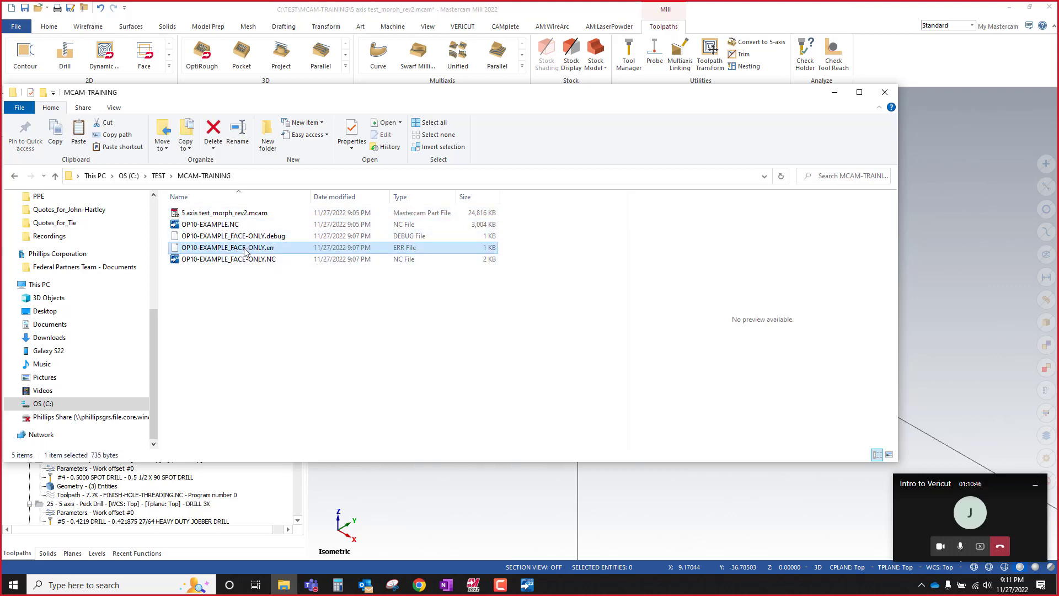
double_click(244, 252)
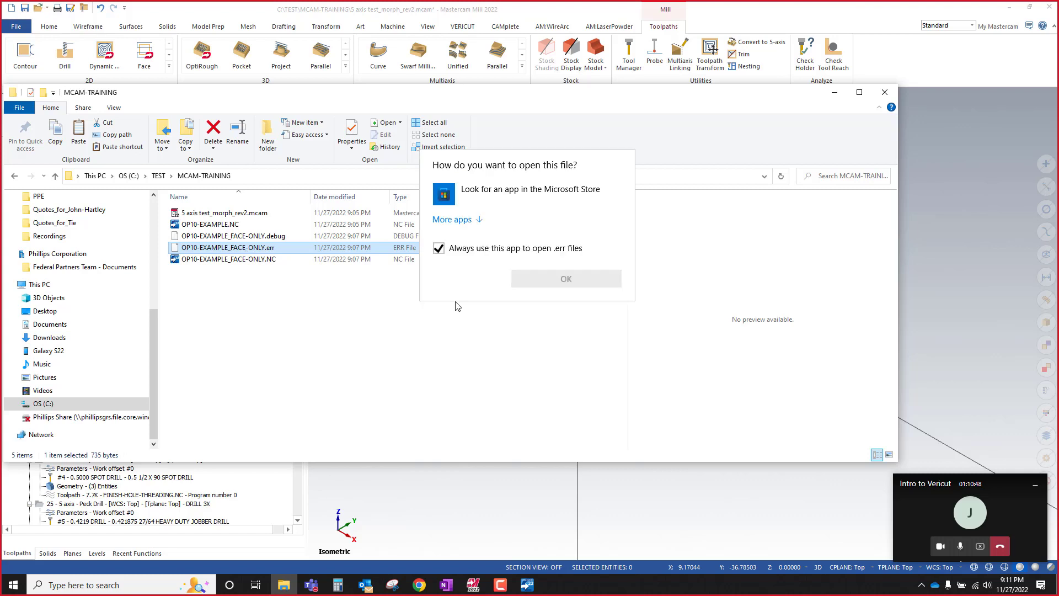
left_click(460, 220)
left_click(481, 254)
left_click(558, 418)
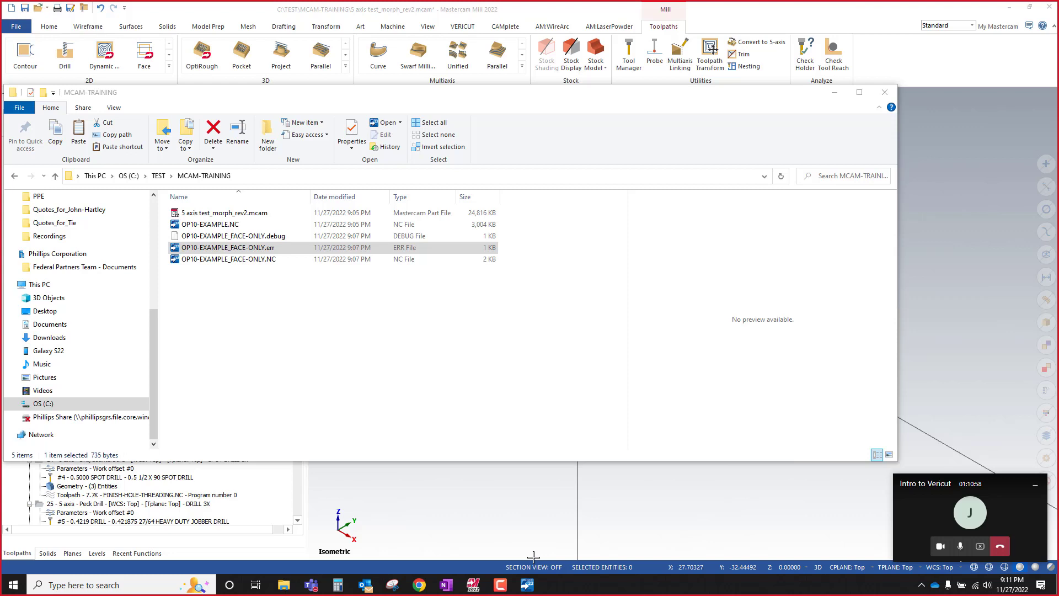
Step: Open the .err file again and switch to its Mastercam Code Expert window
right_click(252, 249)
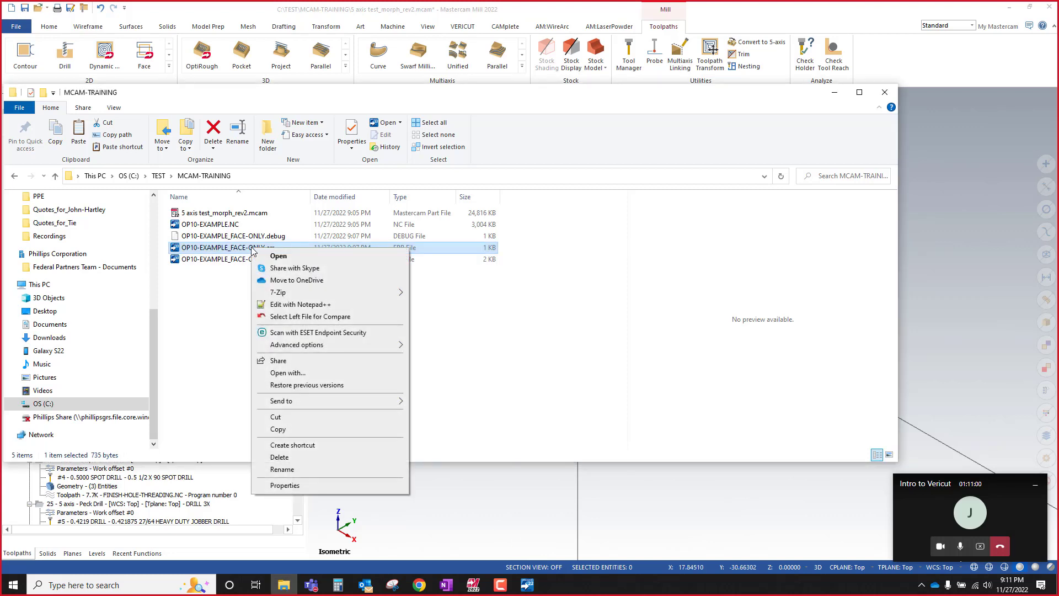
left_click(294, 258)
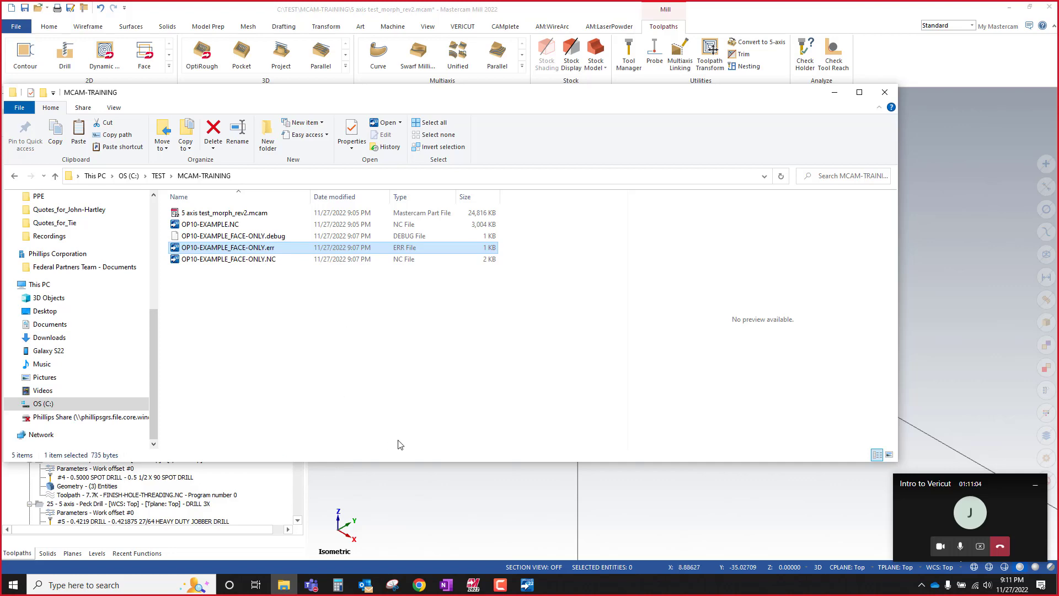
key("alt+Tab")
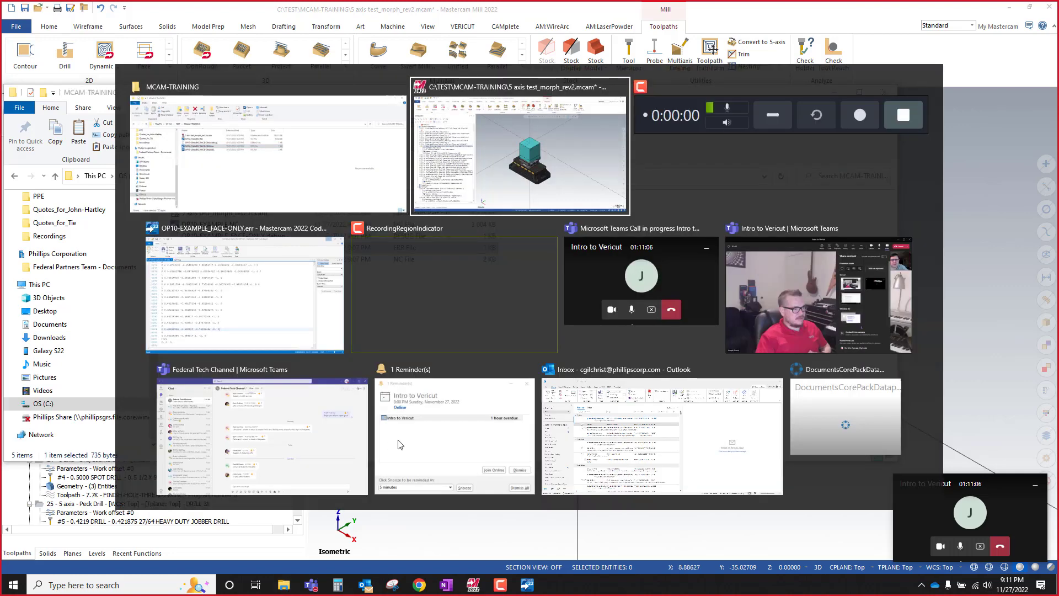
left_click(214, 287)
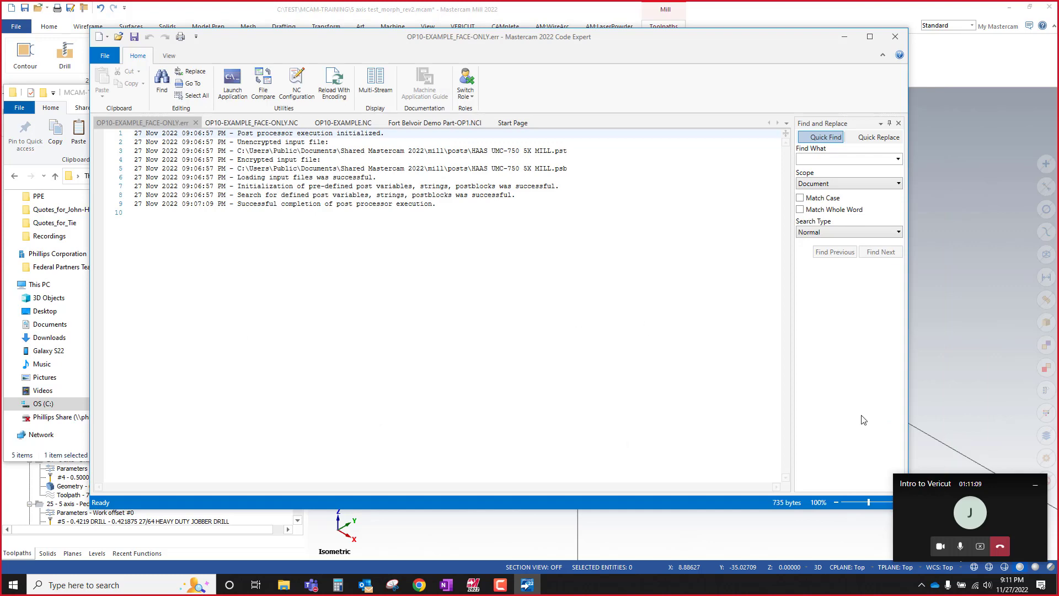
Step: Enlarge the error log text to 140% and widen the Code Expert window, moving the meeting window out of the way
left_click_drag(934, 490, 929, 387)
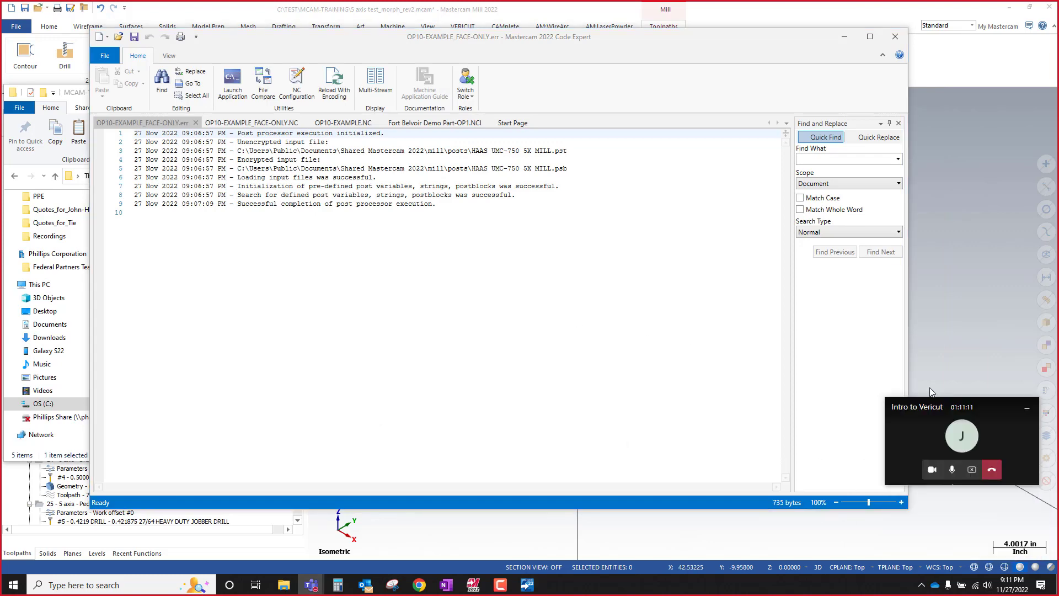
left_click(901, 502)
left_click(901, 502)
left_click(901, 502)
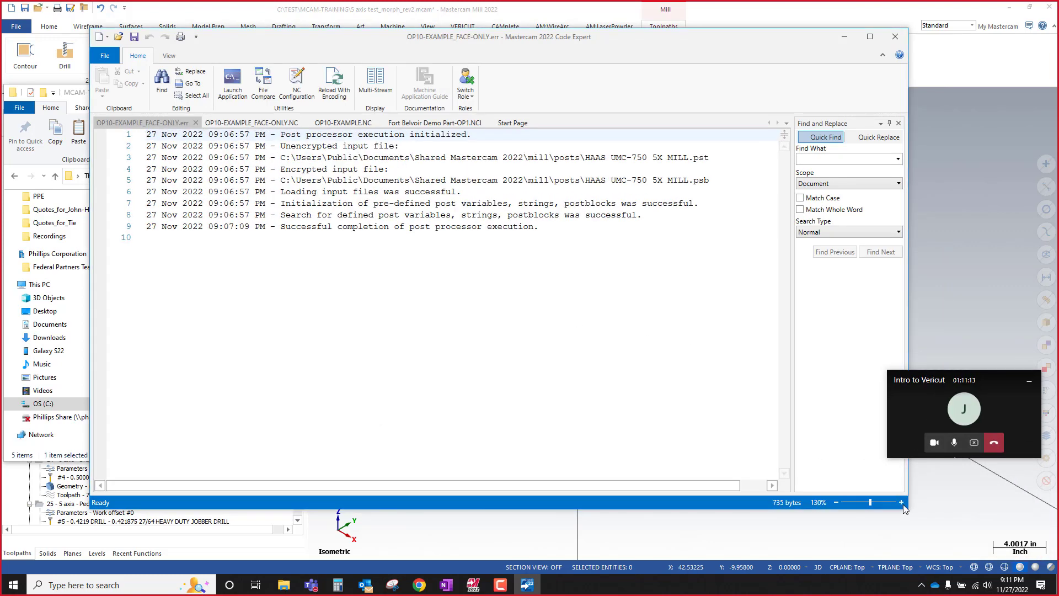
left_click(901, 502)
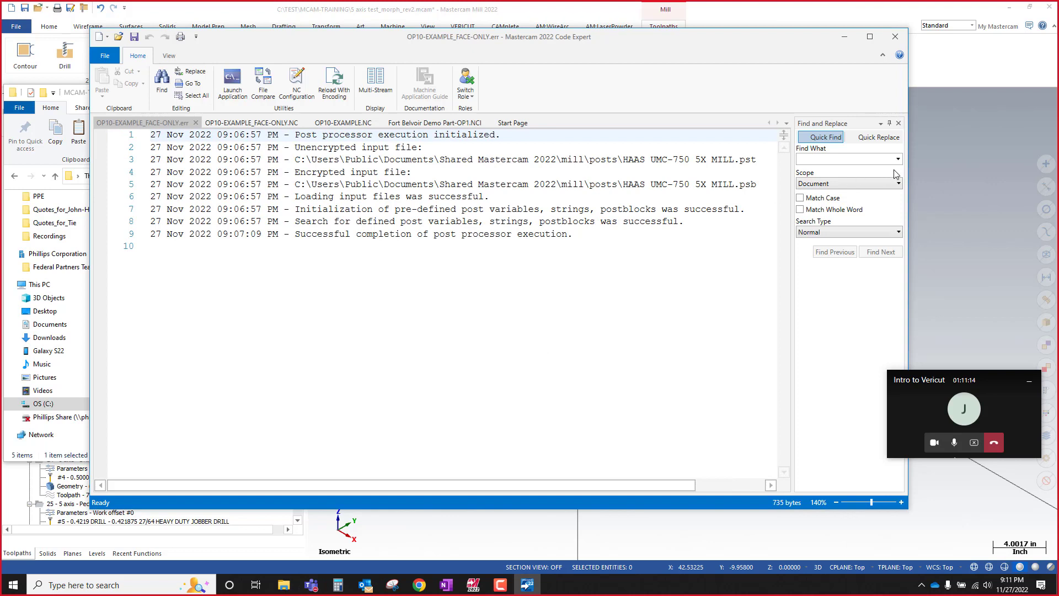
left_click_drag(907, 163, 1008, 164)
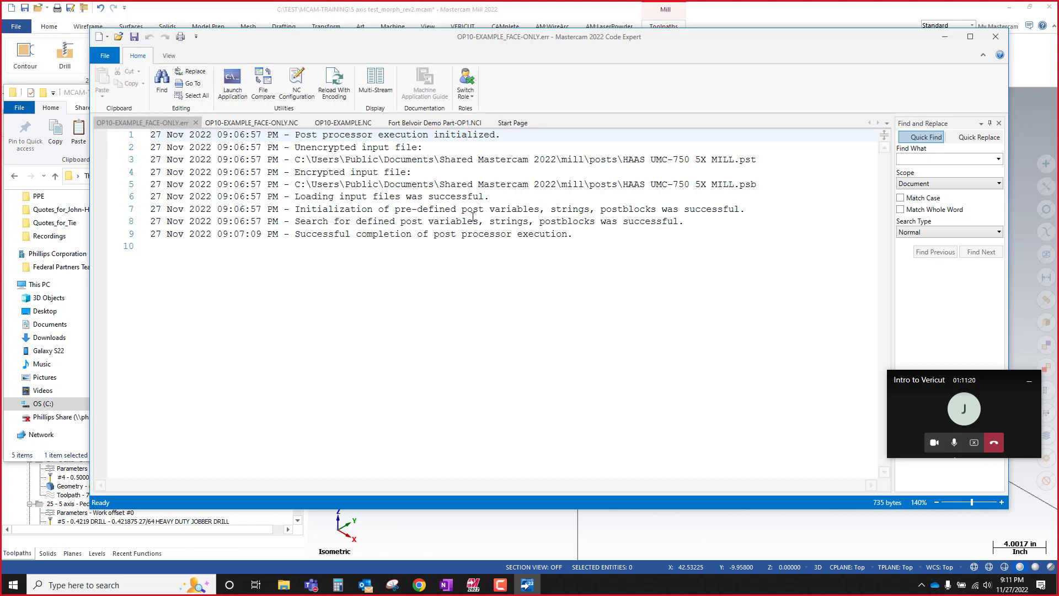
Step: Examine the log's execution start entry and its unencrypted .pst and encrypted .psb input file paths
left_click_drag(579, 237, 122, 138)
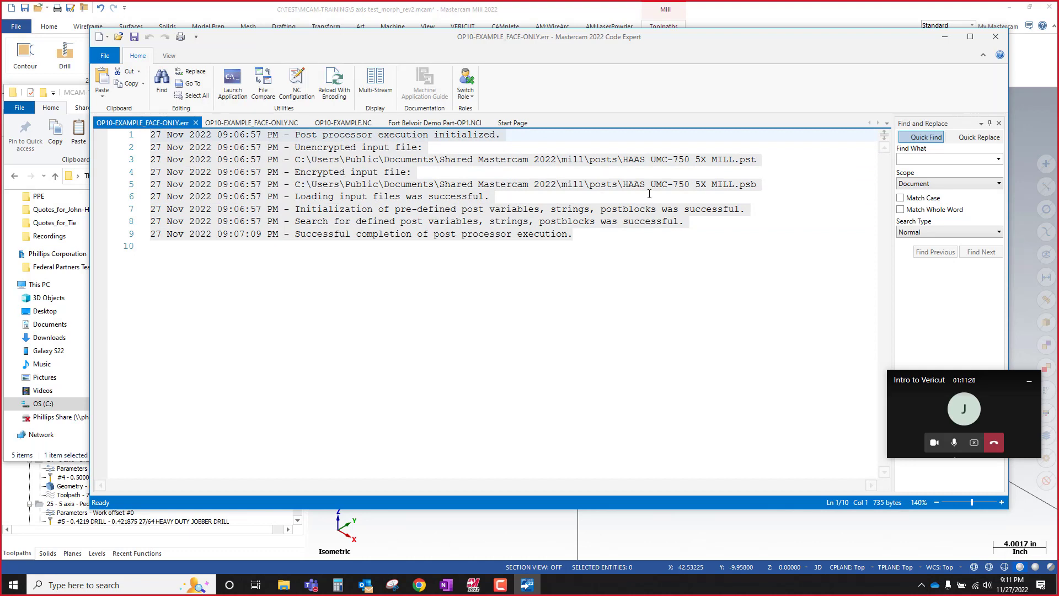
left_click(368, 134)
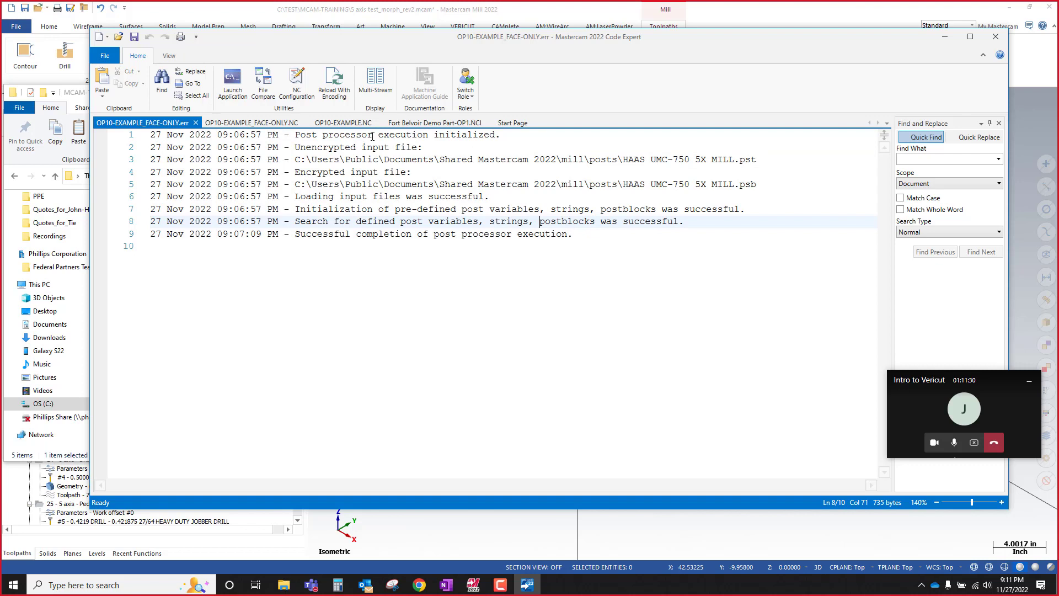
left_click(442, 146)
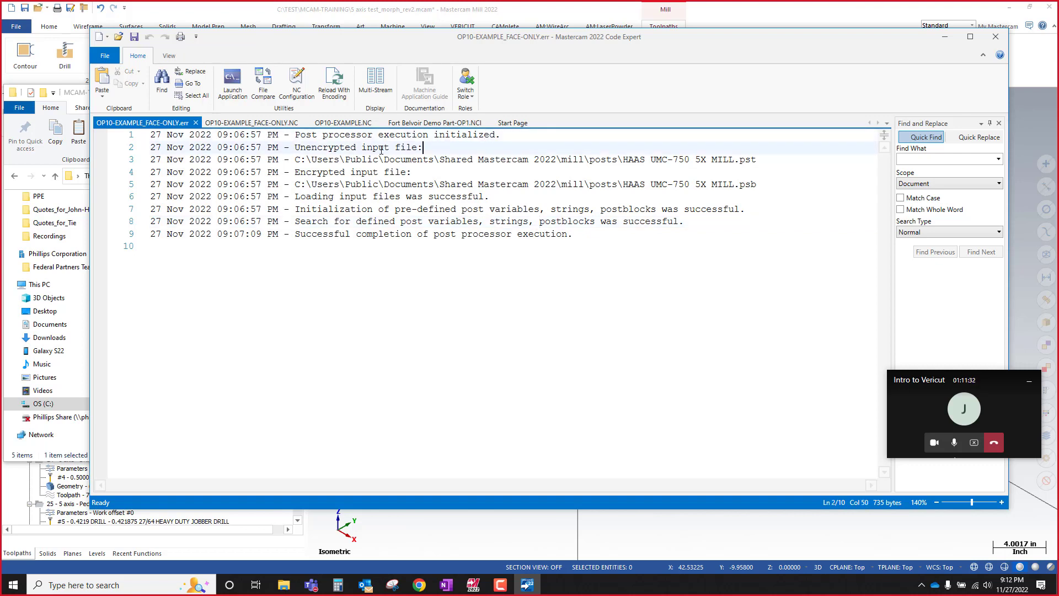
left_click_drag(774, 159, 623, 159)
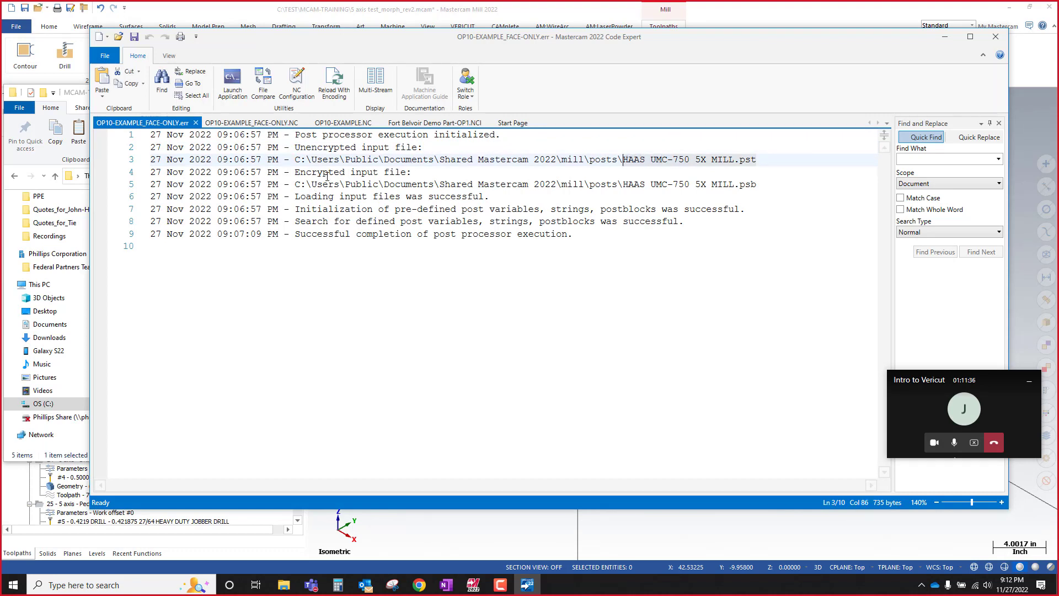
left_click(334, 173)
left_click_drag(765, 184, 623, 184)
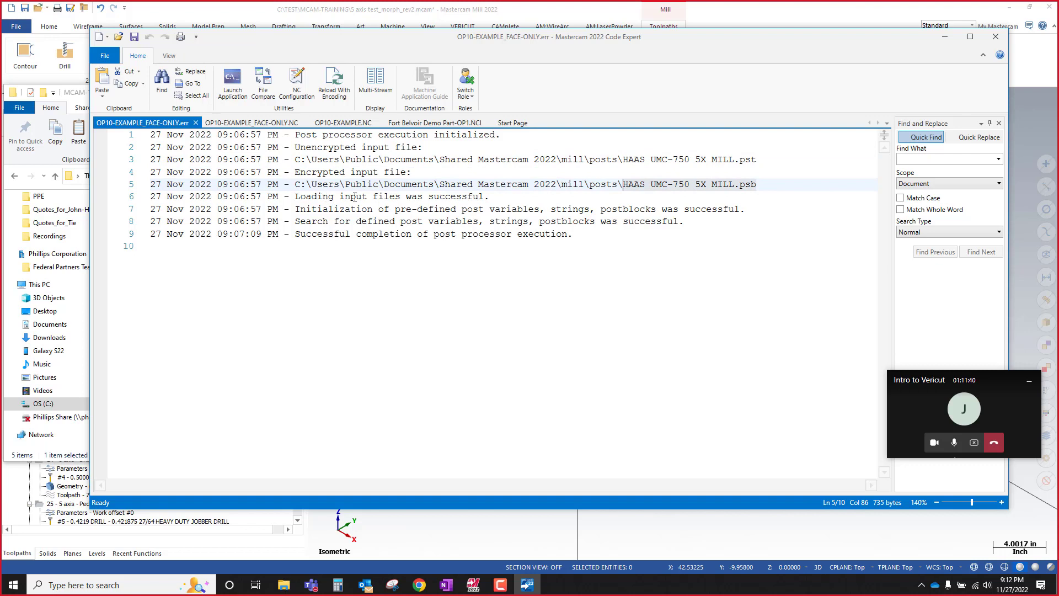
Step: Examine the log's entries on file loading, post variables, strings, postblocks and execution completion, and close Code Expert
left_click(491, 200)
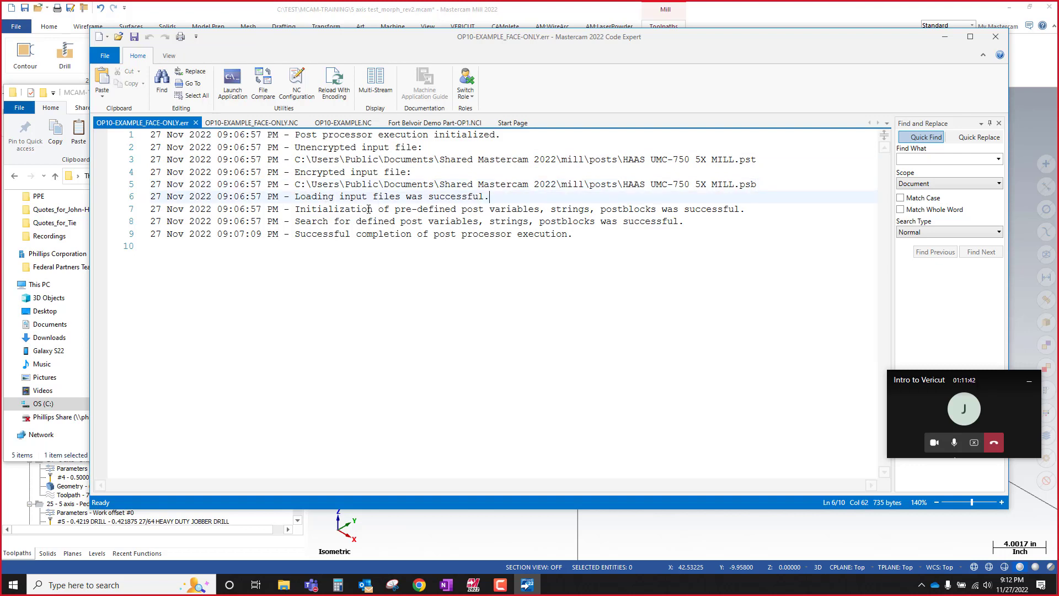
left_click_drag(396, 214, 695, 209)
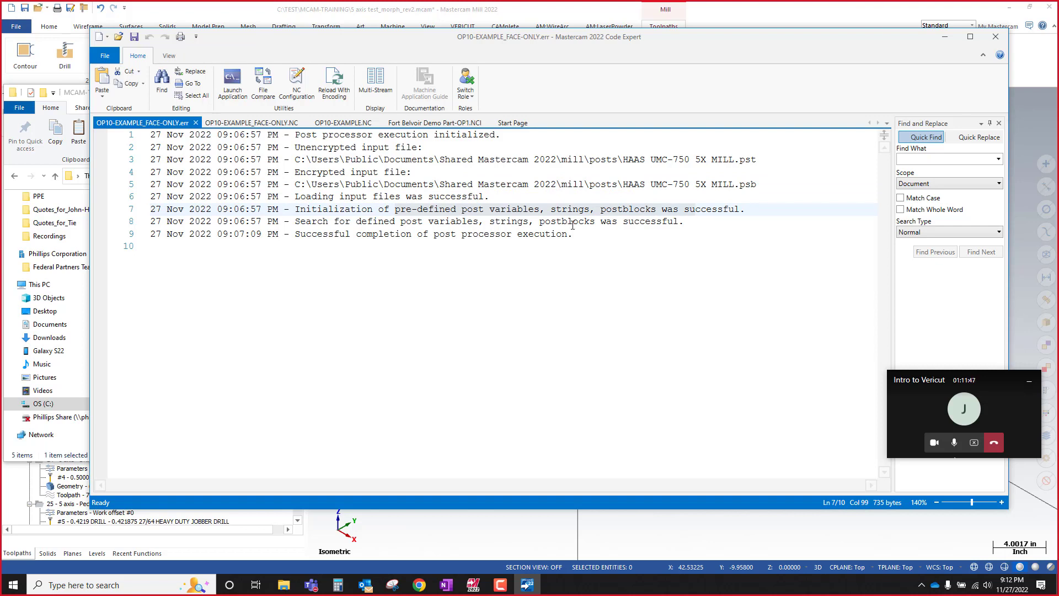
left_click_drag(354, 223, 672, 225)
left_click_drag(357, 234, 572, 236)
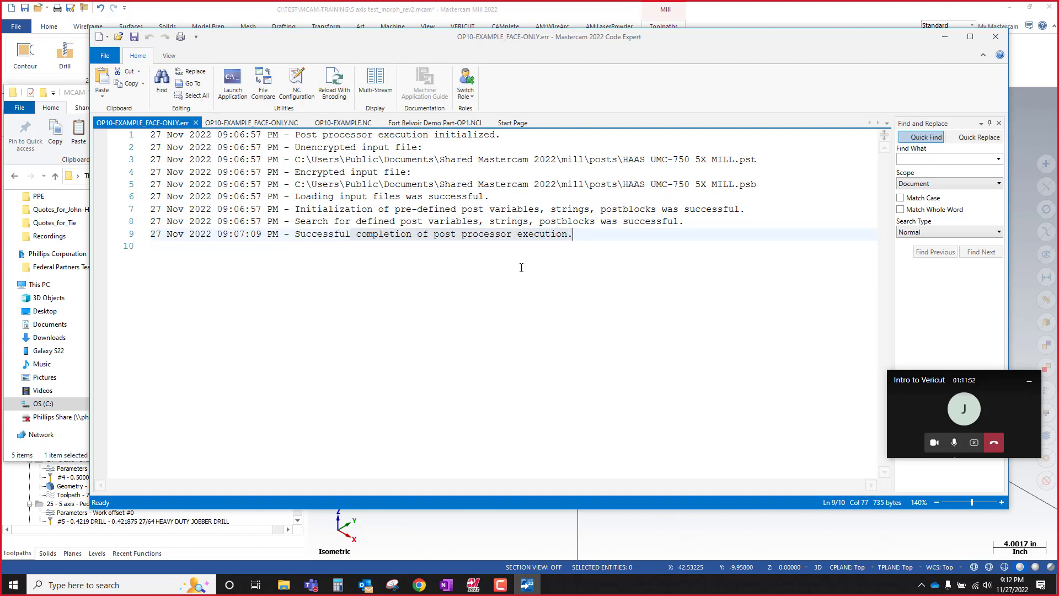
left_click(470, 281)
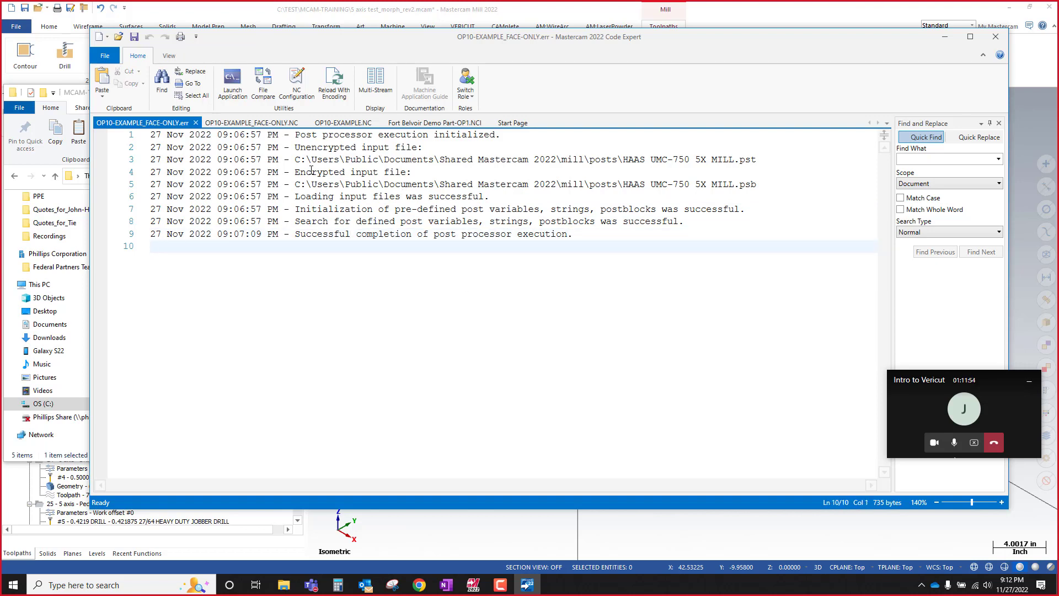
left_click(995, 37)
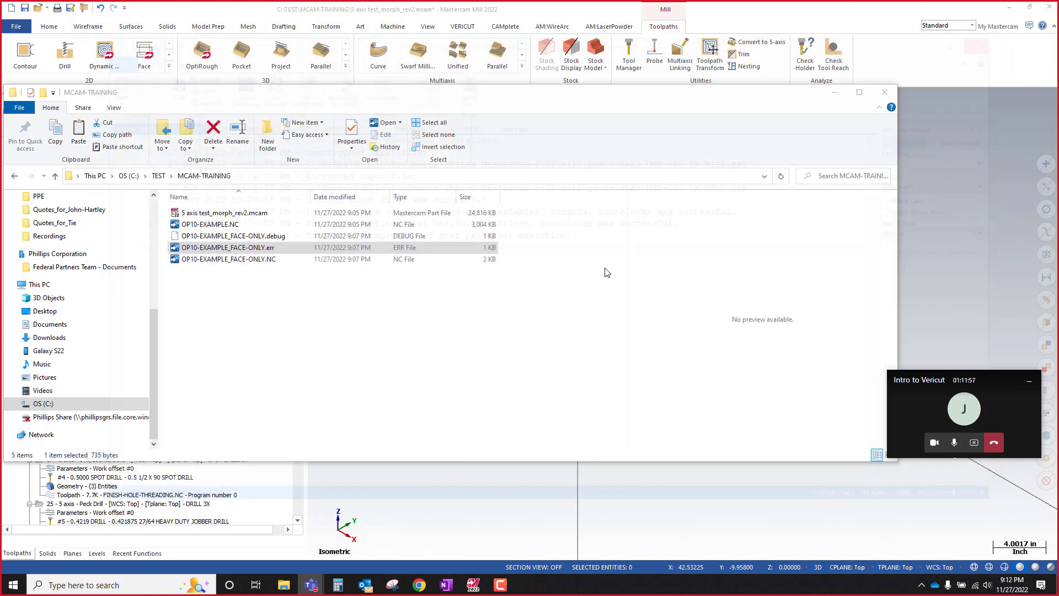
Step: Delete the OP10-EXAMPLE_FACE-ONLY .debug, .err and .NC files from the MCAM-TRAINING folder
left_click(354, 311)
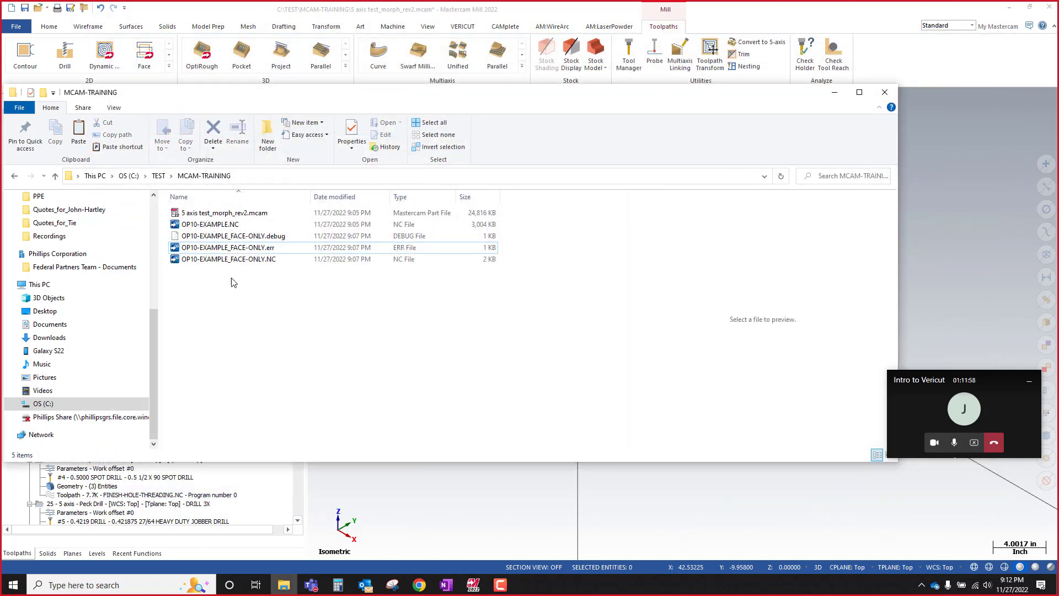
left_click_drag(253, 279, 216, 240)
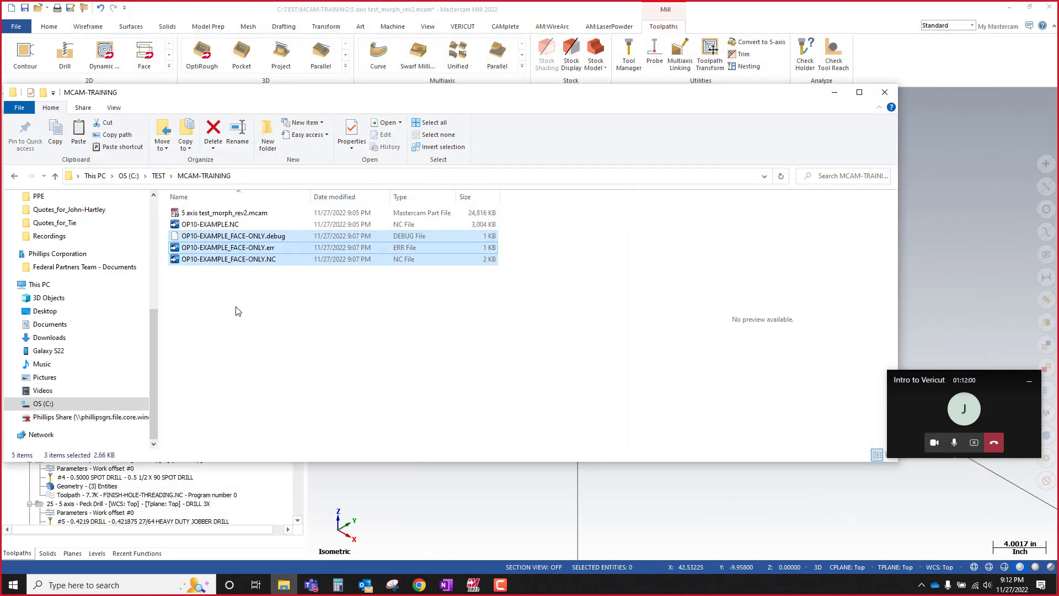
key("Delete")
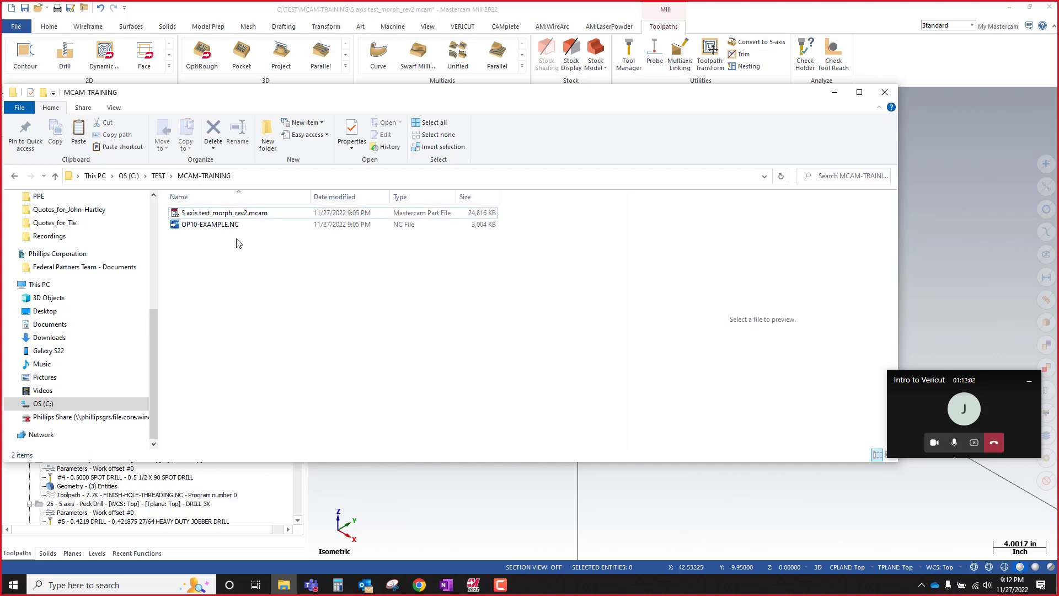
Step: Return to Mastercam, collapse operations 10 and 23, and select all operations in the Fort Belvoir Demo Part-OP1 group
left_click_drag(296, 100, 354, 58)
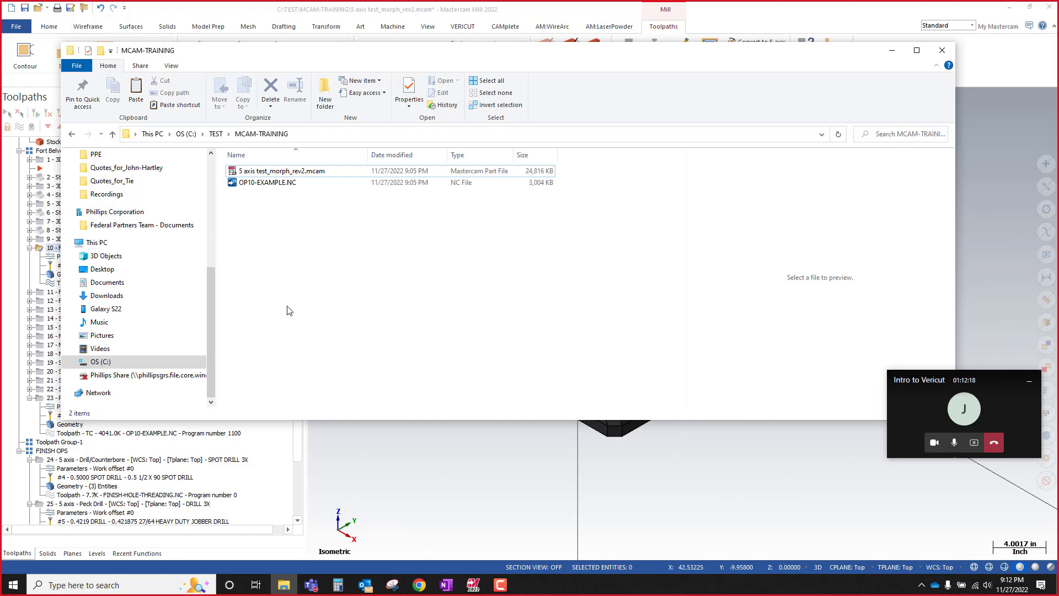
left_click(368, 455)
left_click(31, 247)
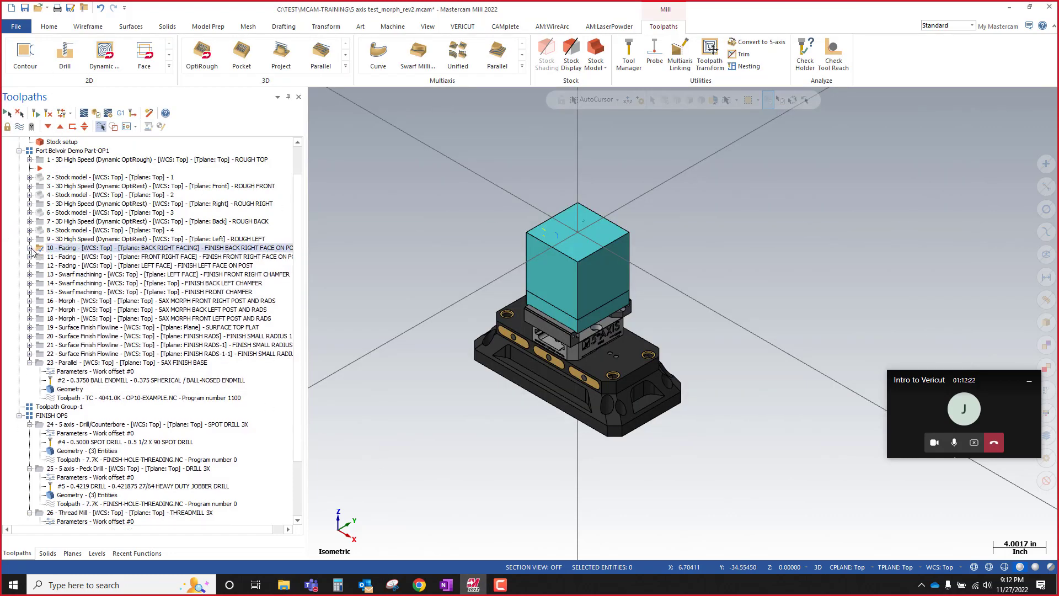
left_click(30, 362)
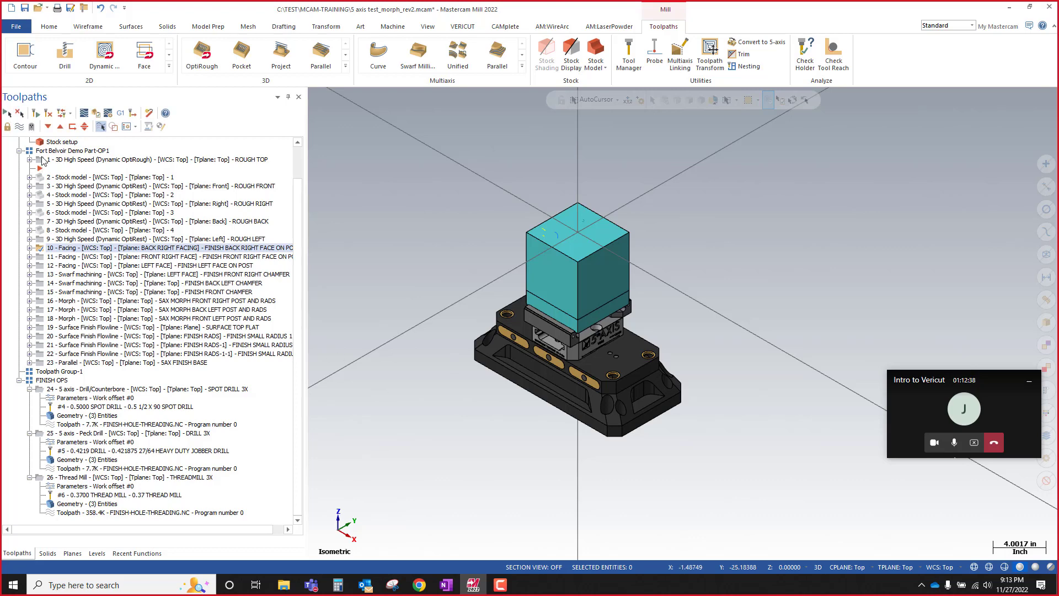
left_click(43, 150)
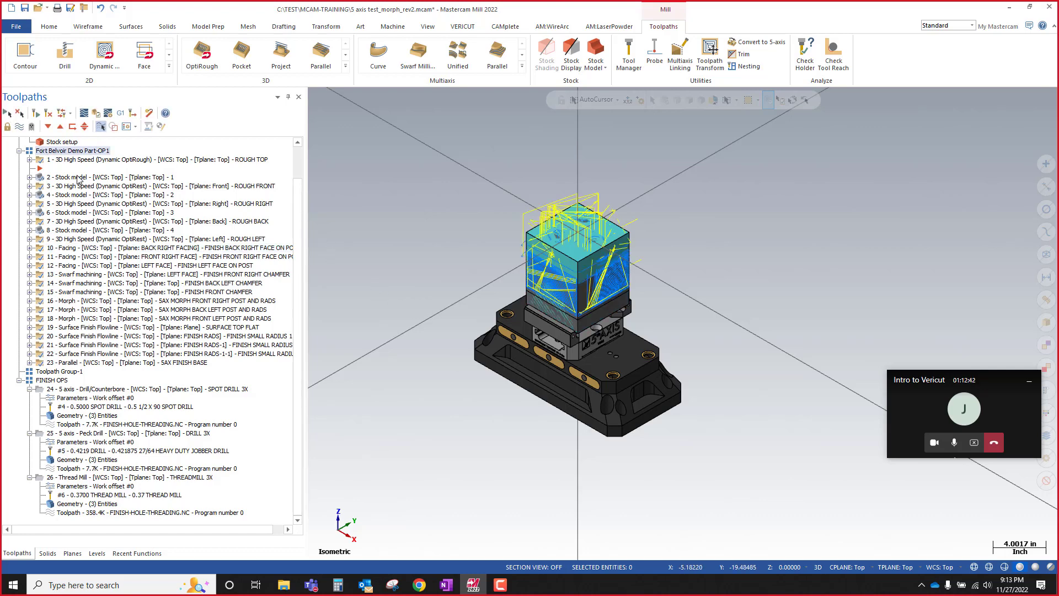
Step: Show and hide level 14, FIXTURE SOLID, to check which fixture geometry it contains
left_click(97, 553)
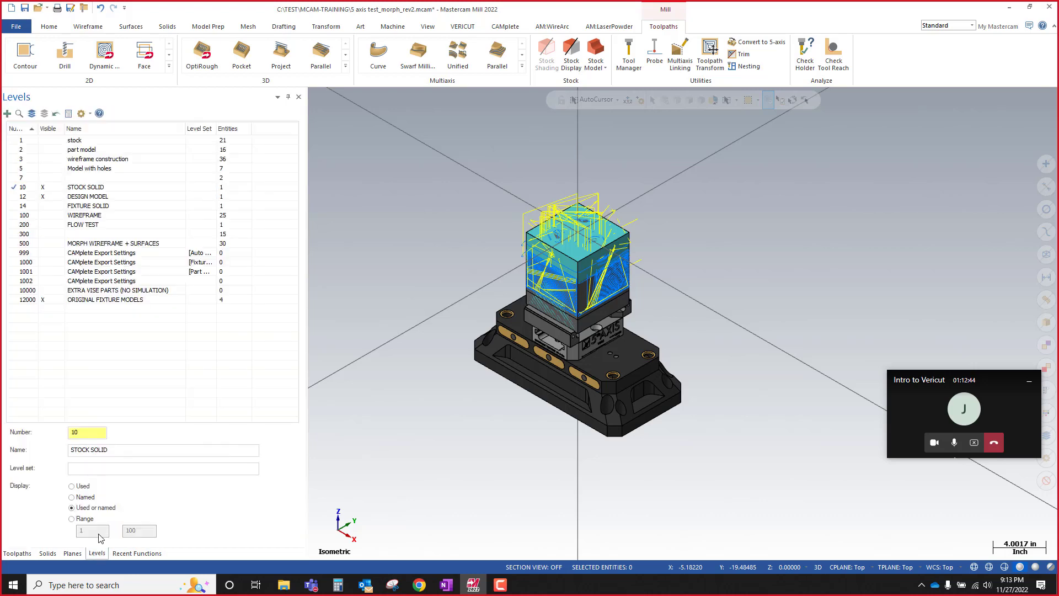
left_click(43, 205)
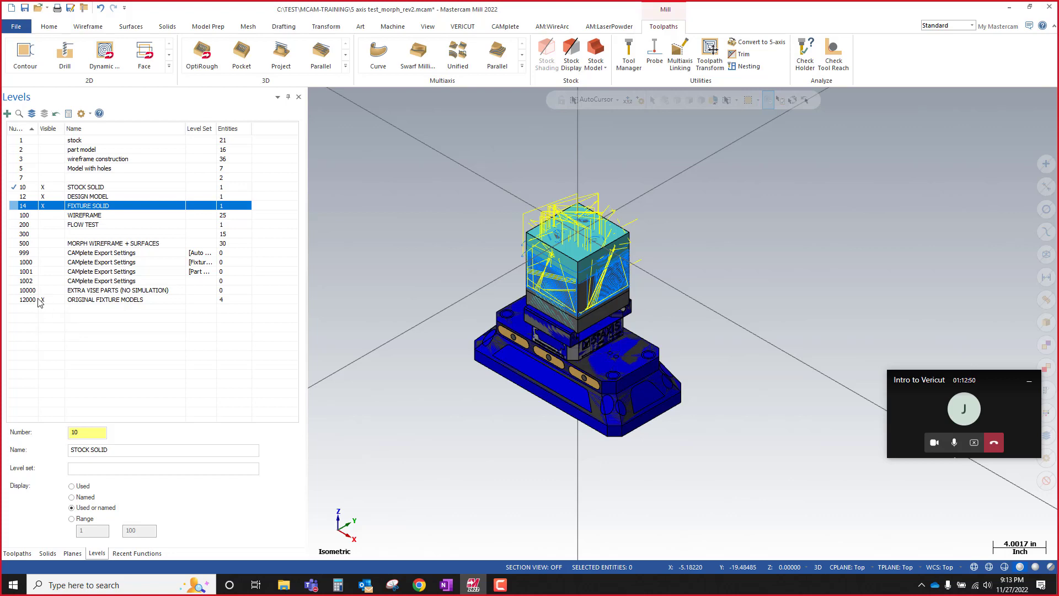
left_click(44, 205)
scroll(494, 358, "up", 5)
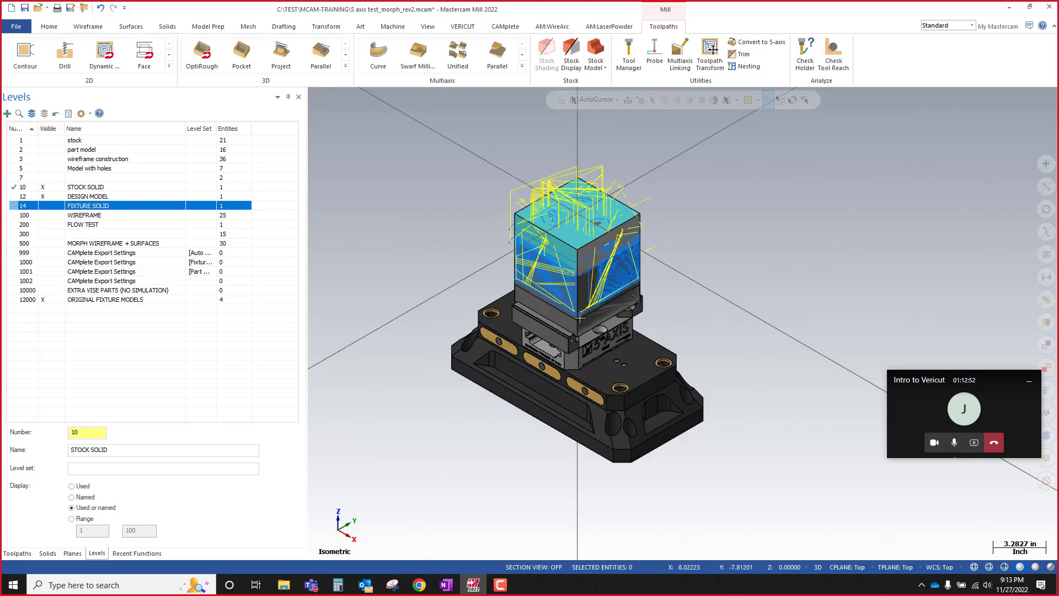
Step: Return to the toolpath operations, select Toolpath Group-1 instead of the OP1 group, and save the Mastercam file
left_click(17, 553)
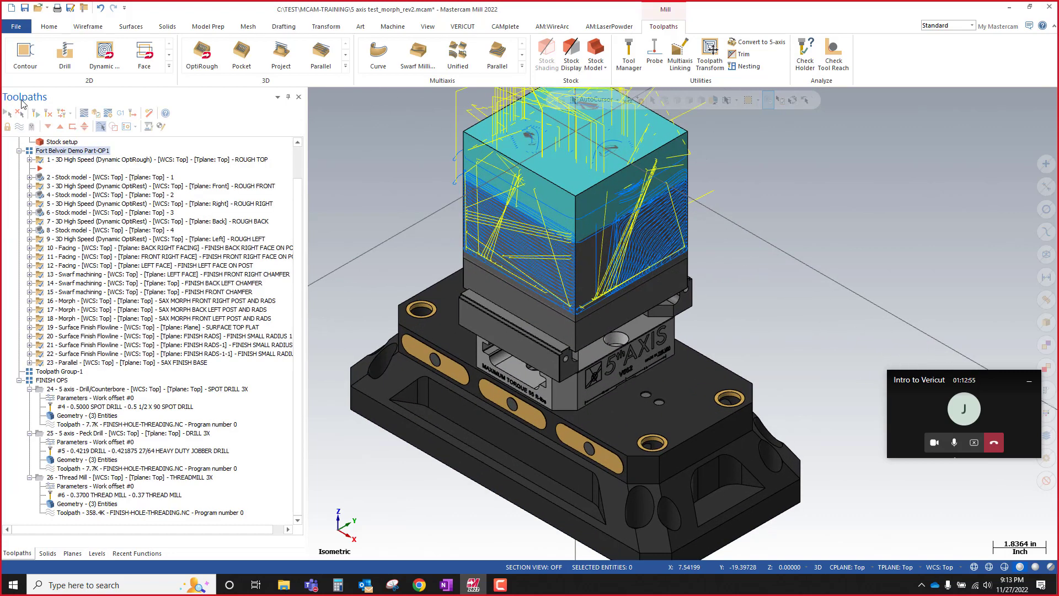
left_click(47, 372)
left_click(25, 8)
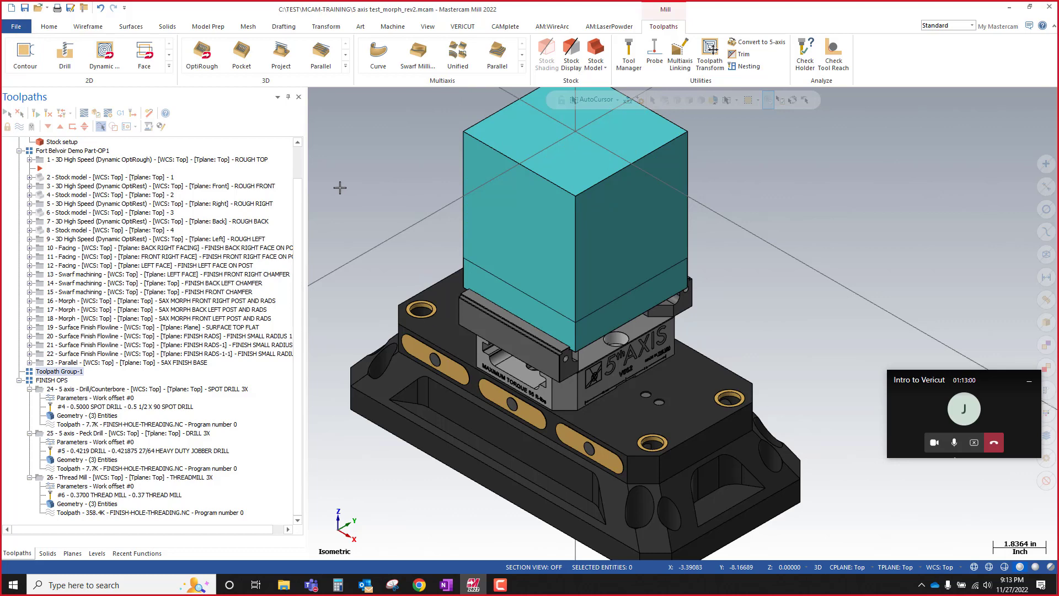
Step: Examine the existing VERICUT ribbon section with its Run VERICUT command, and return to the Home commands
left_click(464, 27)
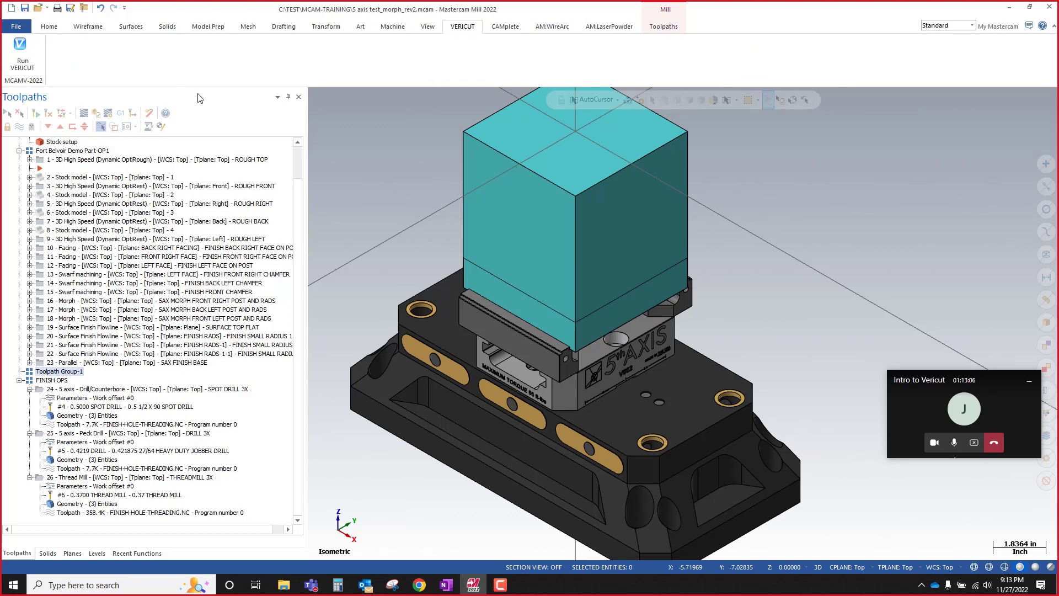
left_click(29, 69)
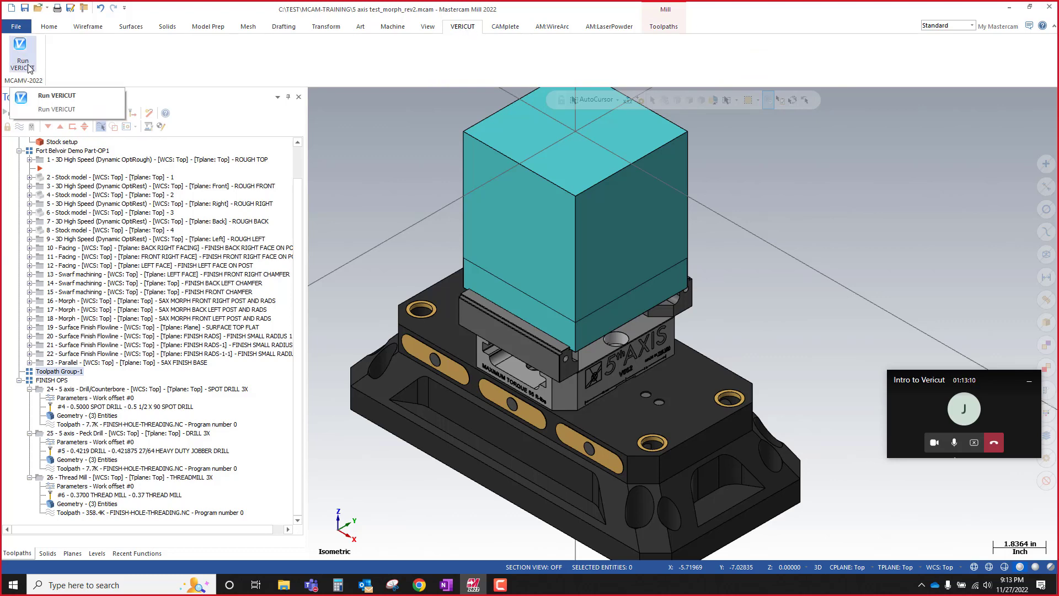
left_click(428, 27)
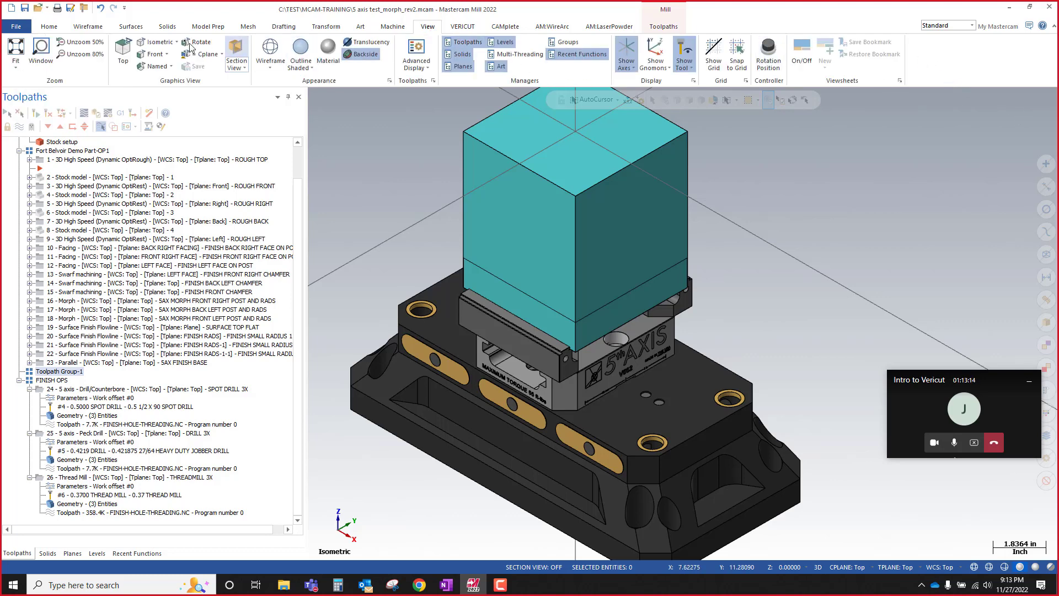
left_click(49, 26)
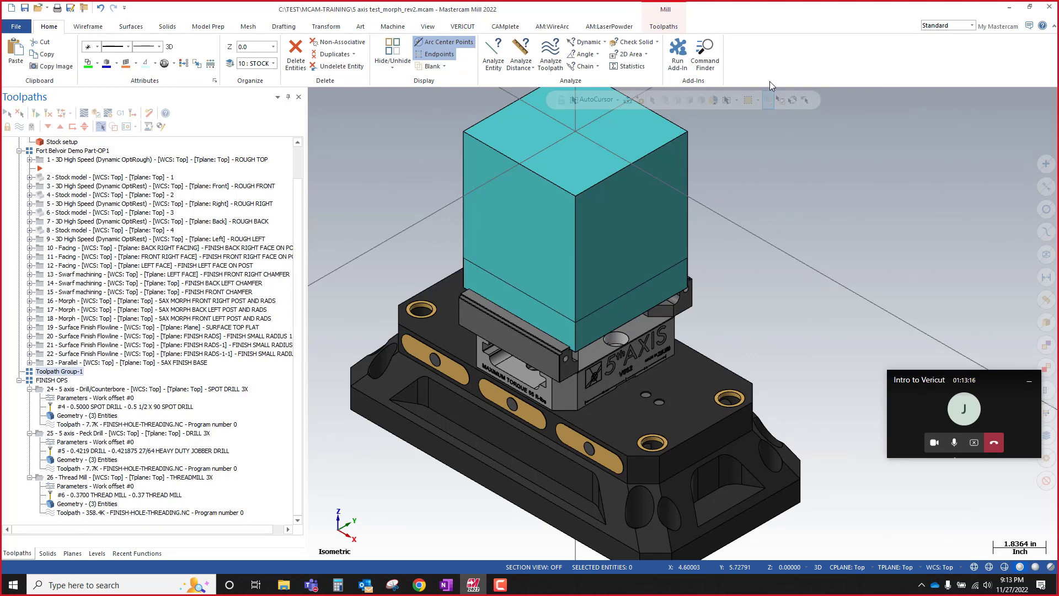
Step: Open the ribbon customization, list all commands, and locate the Run VERICUT command
right_click(773, 69)
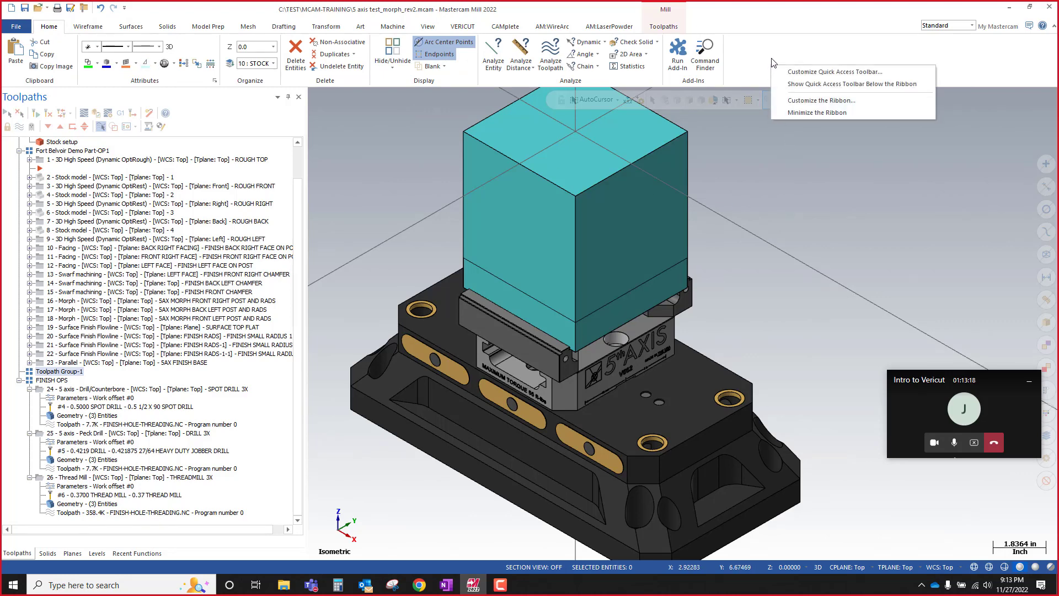
left_click(806, 101)
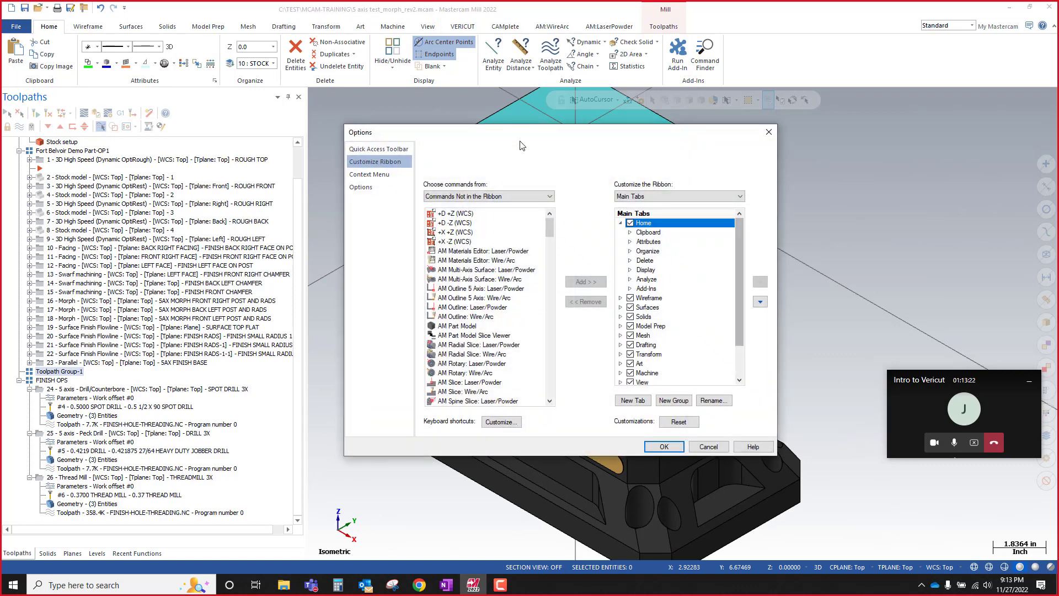
left_click_drag(510, 134, 471, 64)
left_click(496, 125)
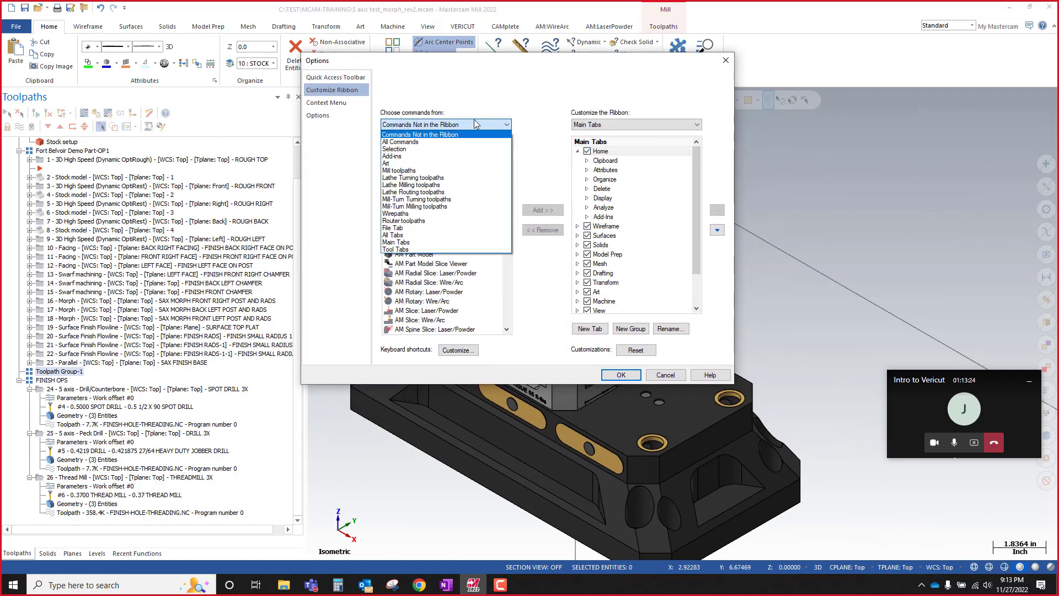
left_click(450, 144)
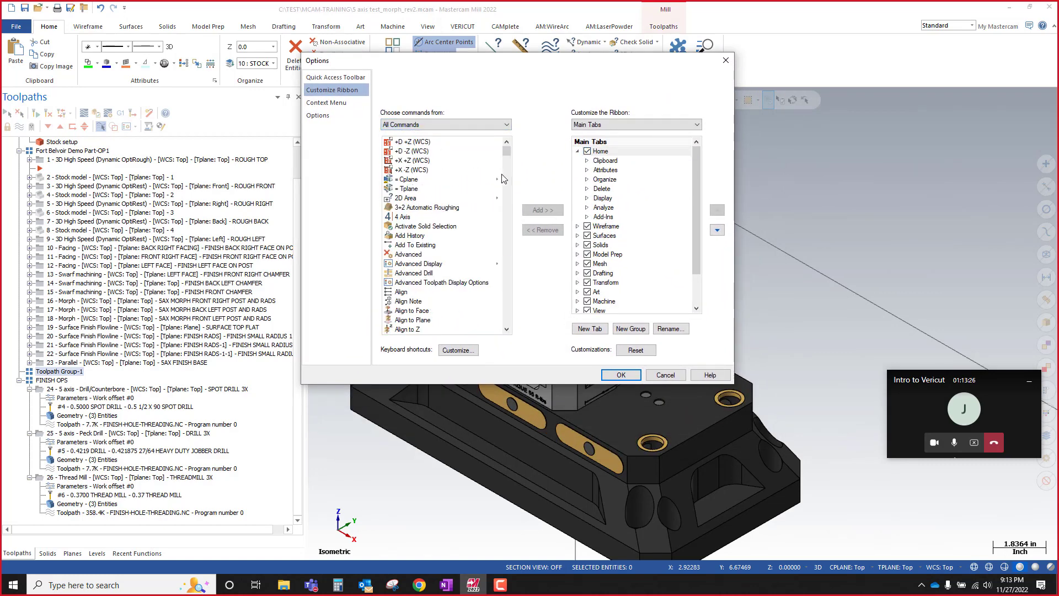
left_click_drag(508, 152, 510, 255)
scroll(441, 276, "down", 3)
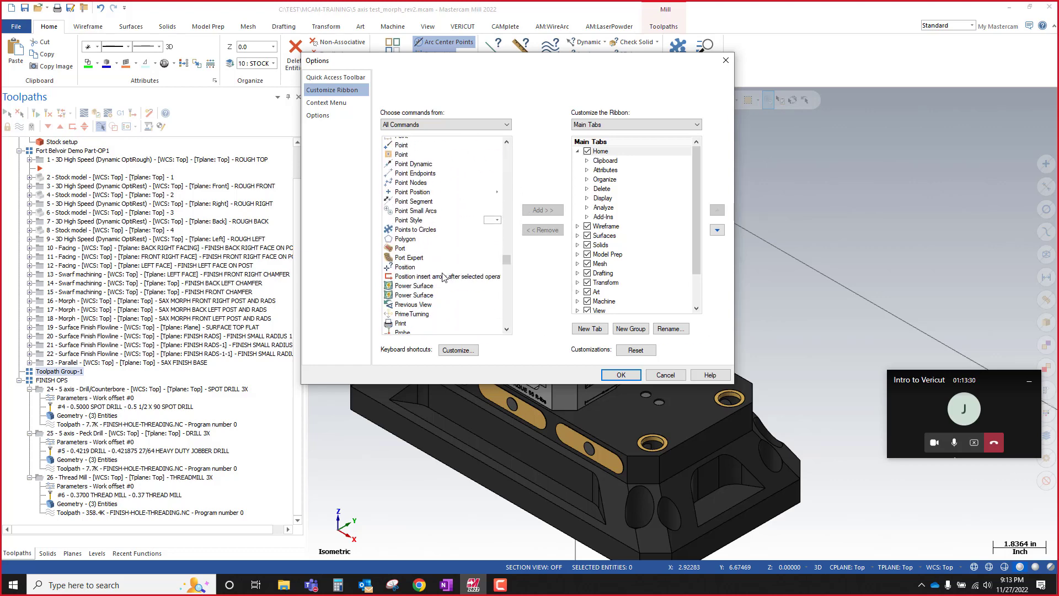
scroll(443, 277, "down", 20)
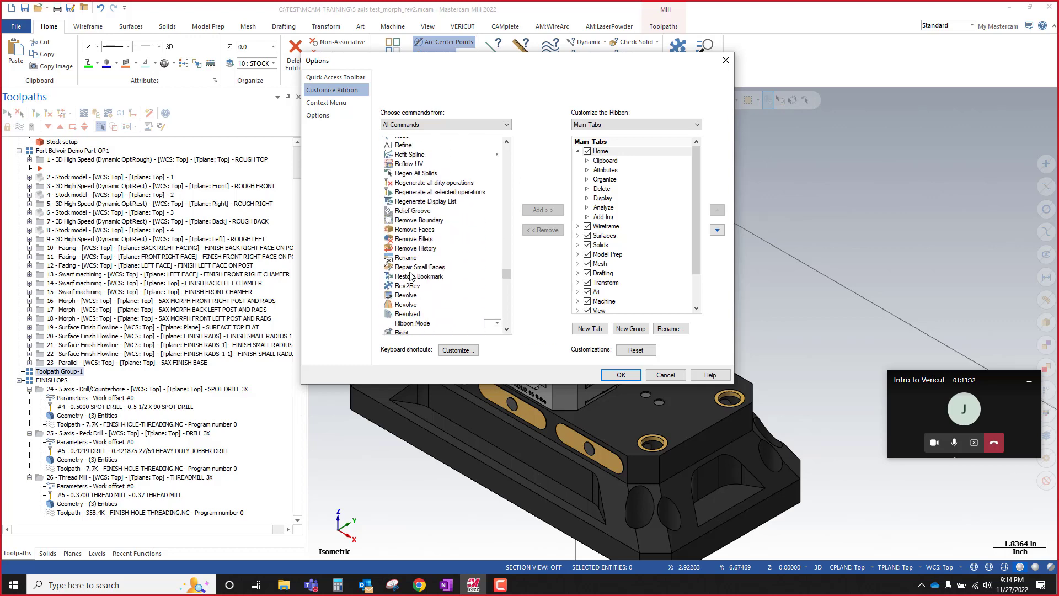
scroll(411, 276, "down", 9)
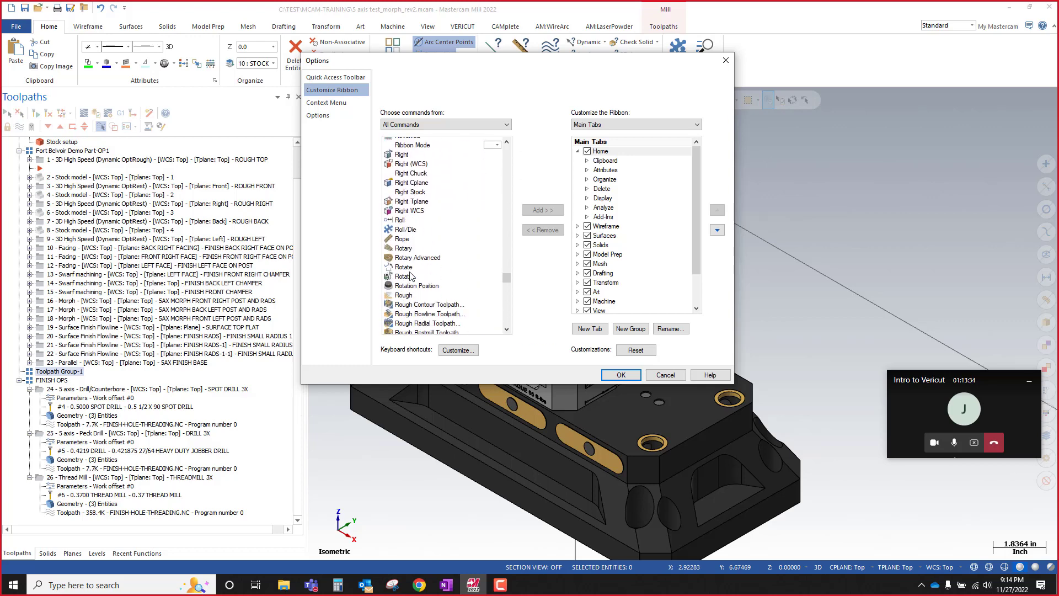
scroll(409, 276, "down", 4)
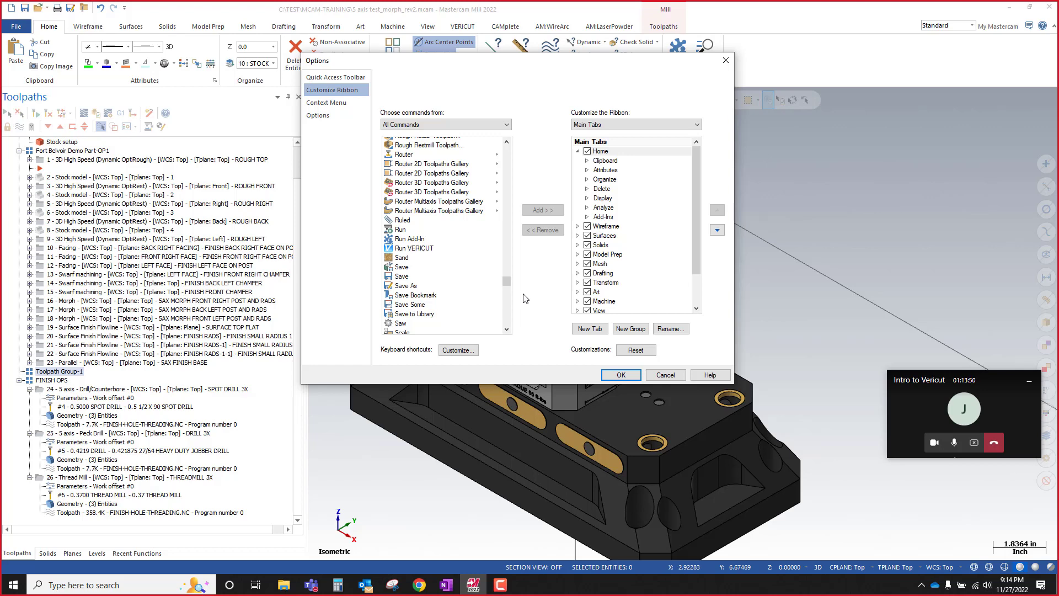
Step: Create a new custom ribbon tab after Home and rename it MCAM-V
left_click(591, 329)
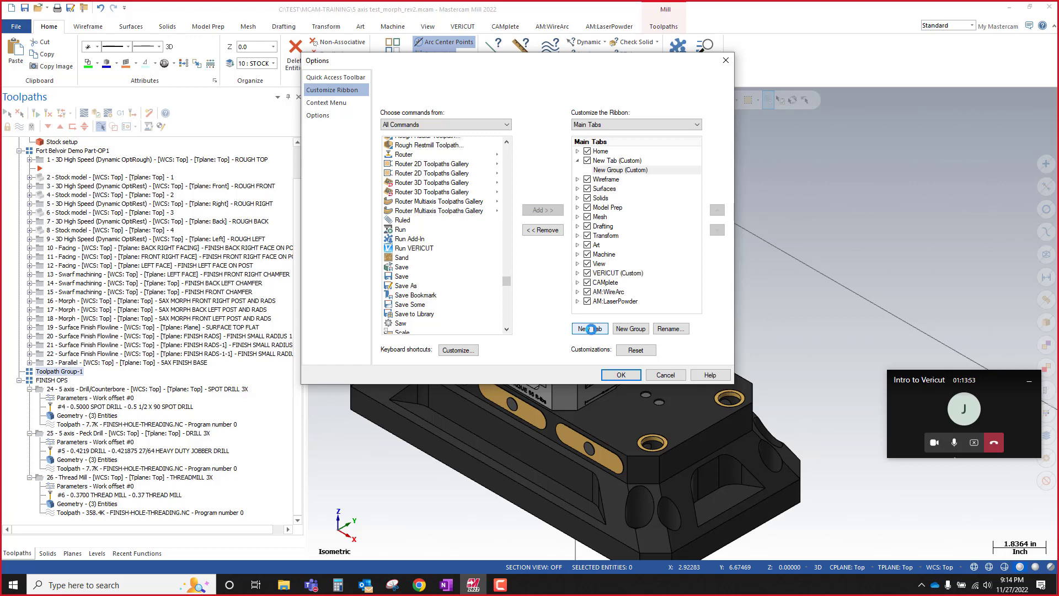
left_click(618, 161)
right_click(619, 162)
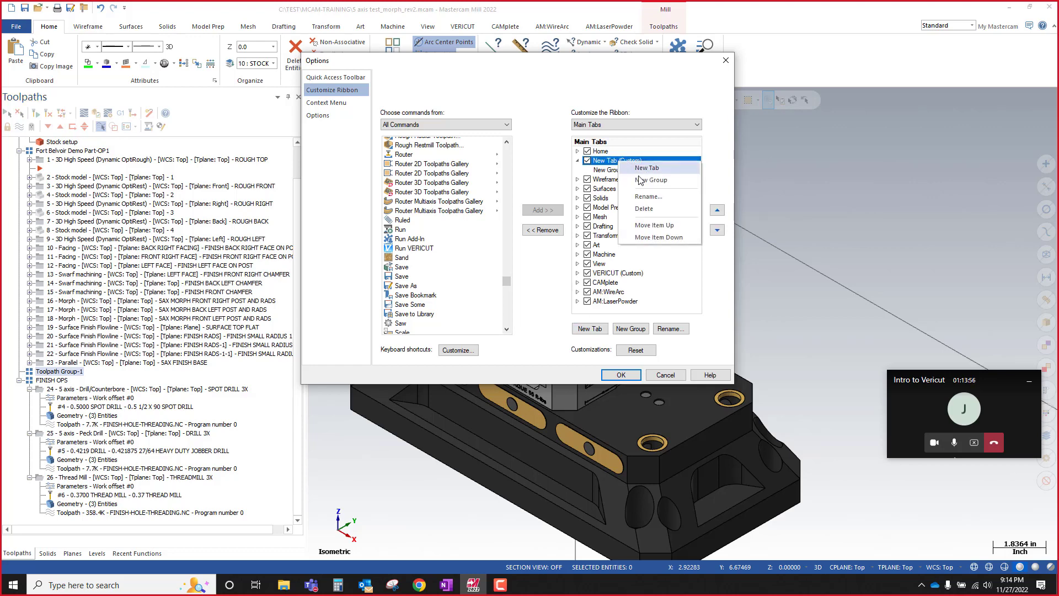
left_click(654, 200)
type("MA")
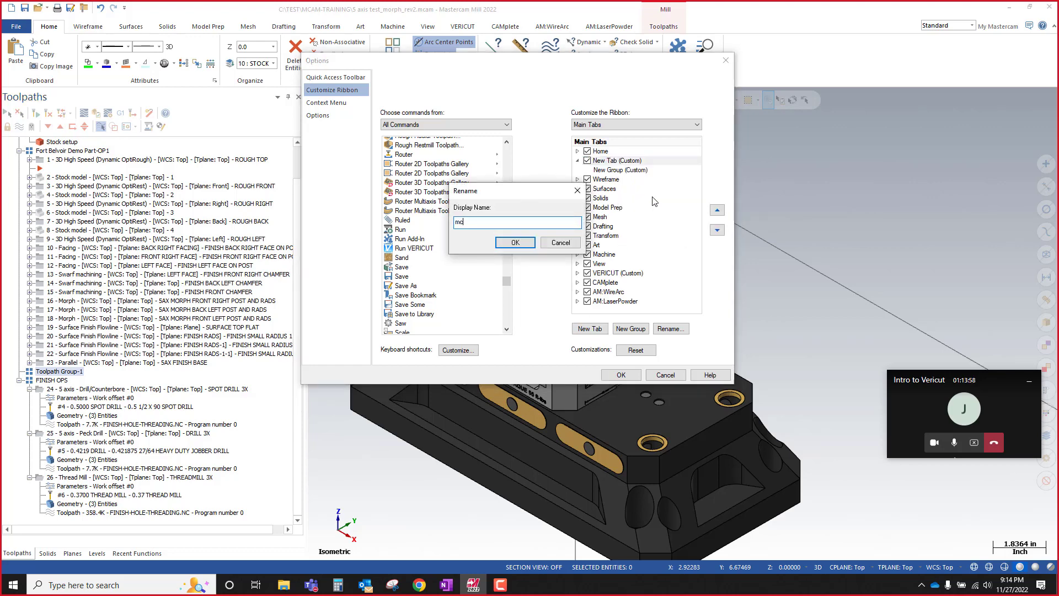
type("CAM")
key("BackSpace")
key("BackSpace")
key("BackSpace")
key("BackSpace")
type("CAM")
left_click(513, 242)
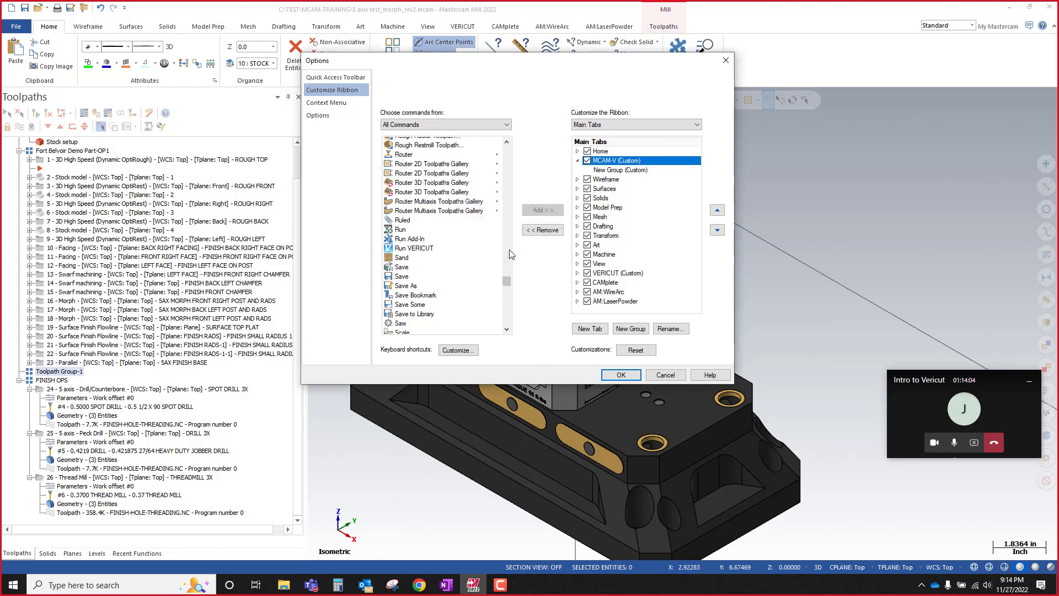
Step: Add the Run VERICUT command to the new custom group under MCAM-V and apply the ribbon customization
left_click(624, 170)
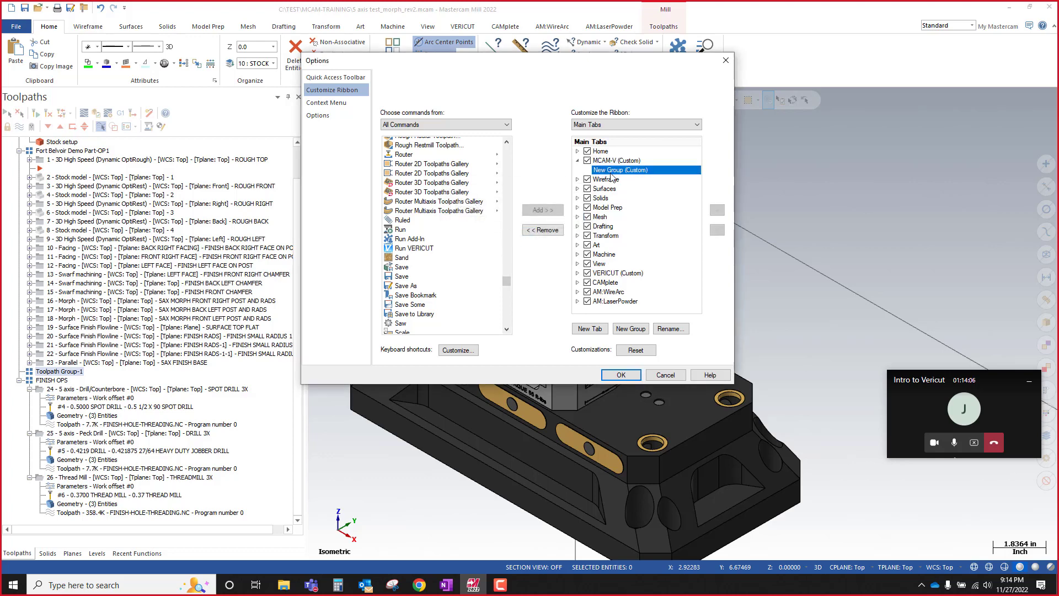
left_click(399, 248)
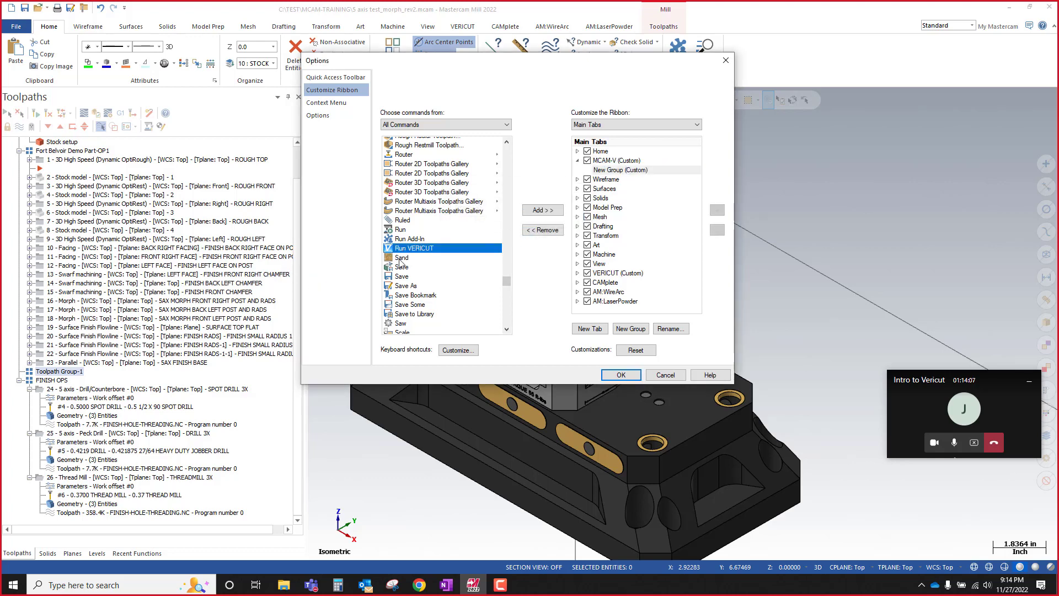
left_click(543, 210)
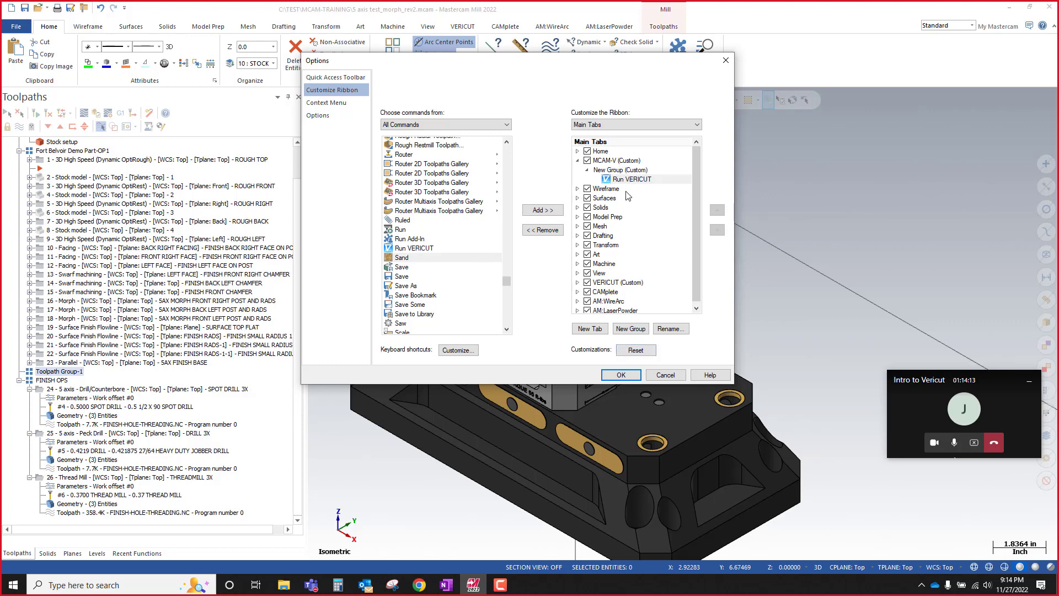
left_click(613, 161)
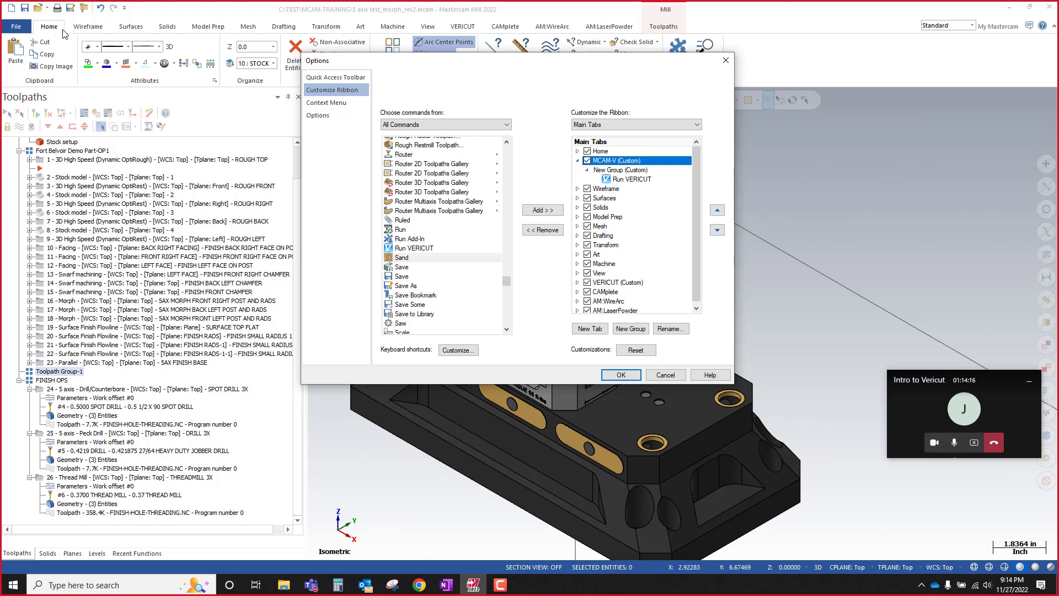
left_click(624, 375)
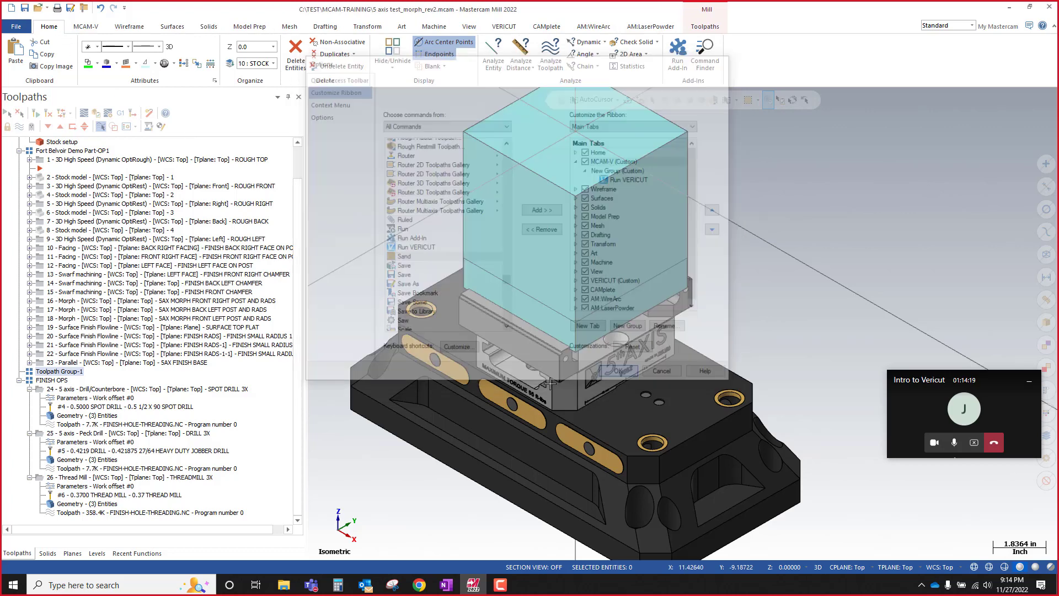
Step: Launch the VERICUT interface from the custom MCAM-V ribbon tab and keep Fort Belvoir Demo Part-OP1 as the operation for the settings
left_click(87, 26)
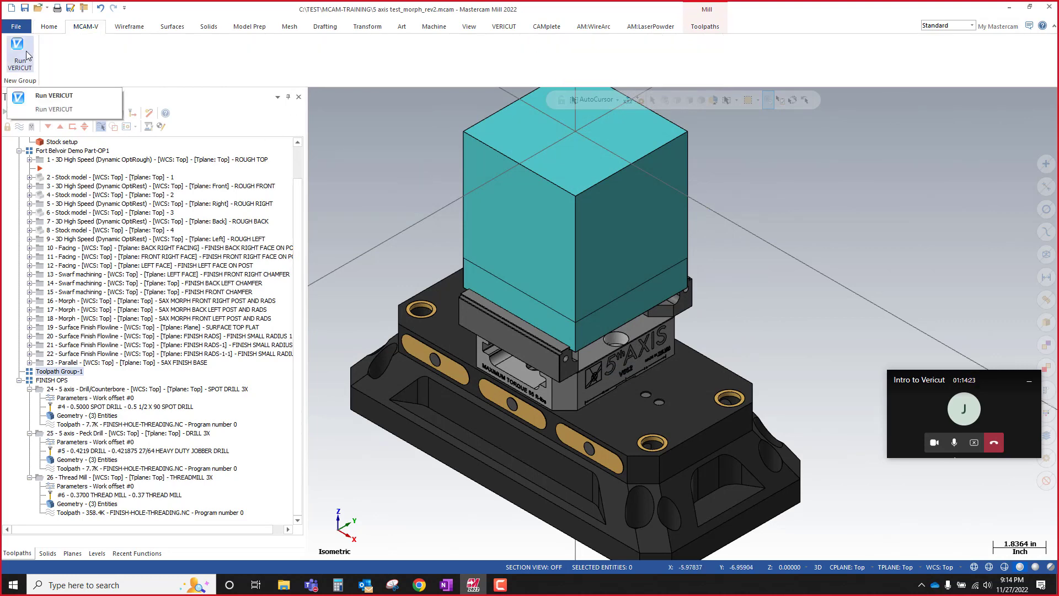
scroll(689, 252, "down", 2)
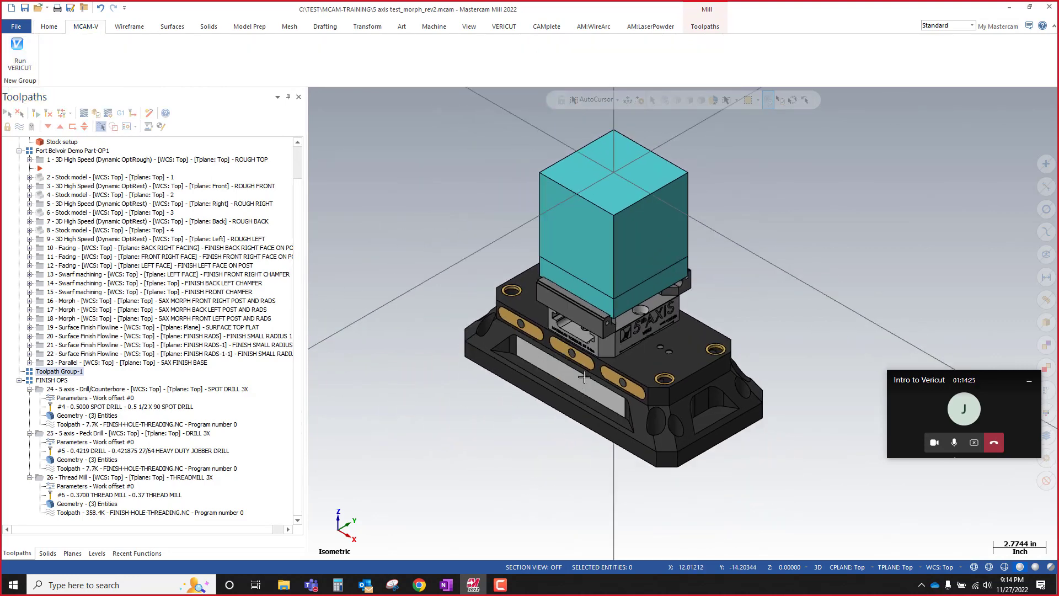
scroll(584, 377, "up", 1)
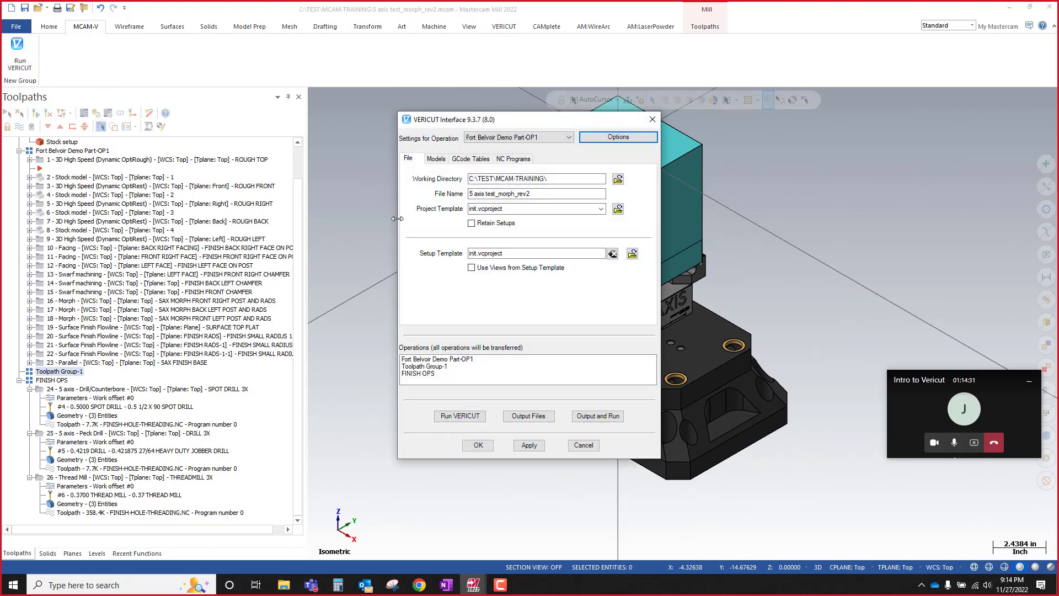
left_click(567, 139)
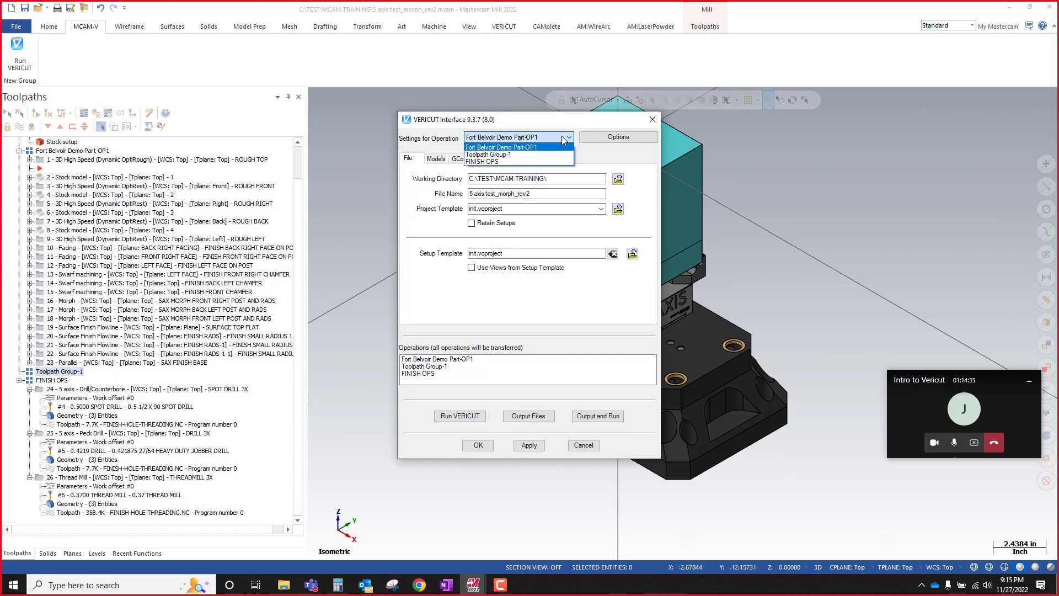
left_click(564, 140)
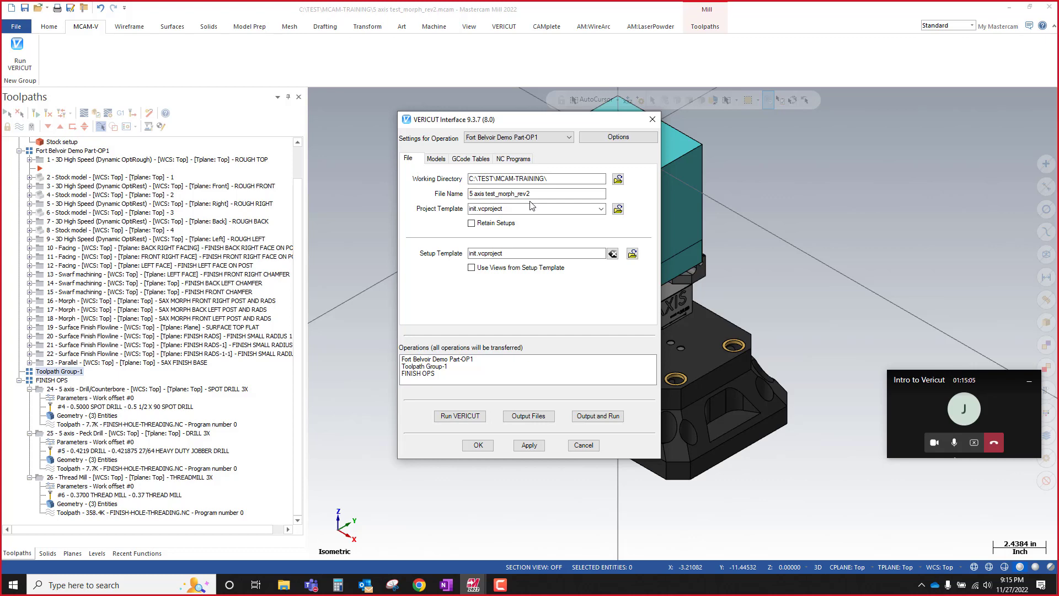
Step: Create a folder named VERICUT-OP10 inside MCAM-TRAINING and set it as the VERICUT working directory
left_click(618, 179)
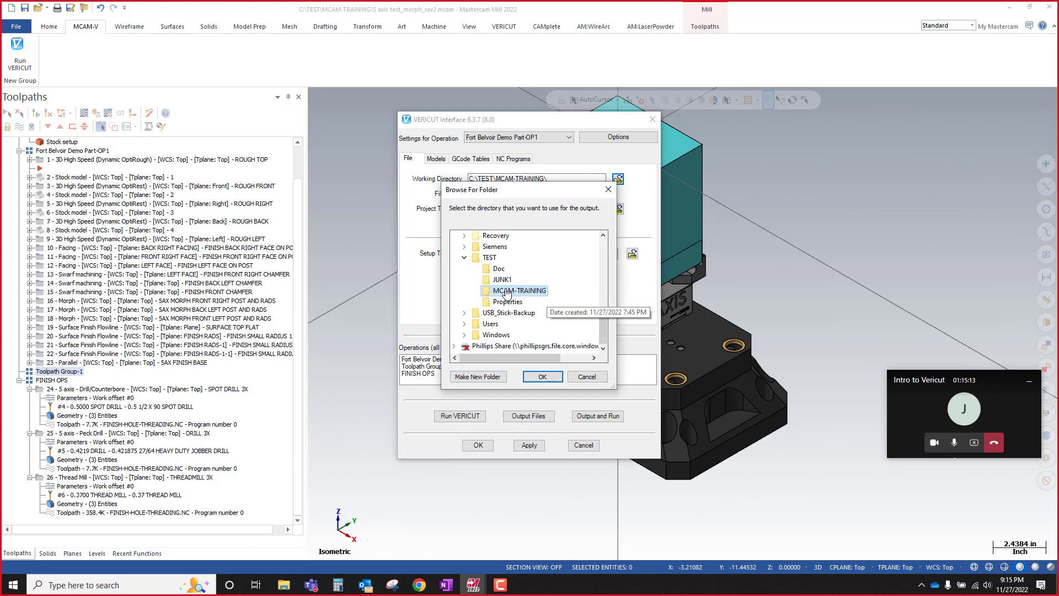
left_click(476, 377)
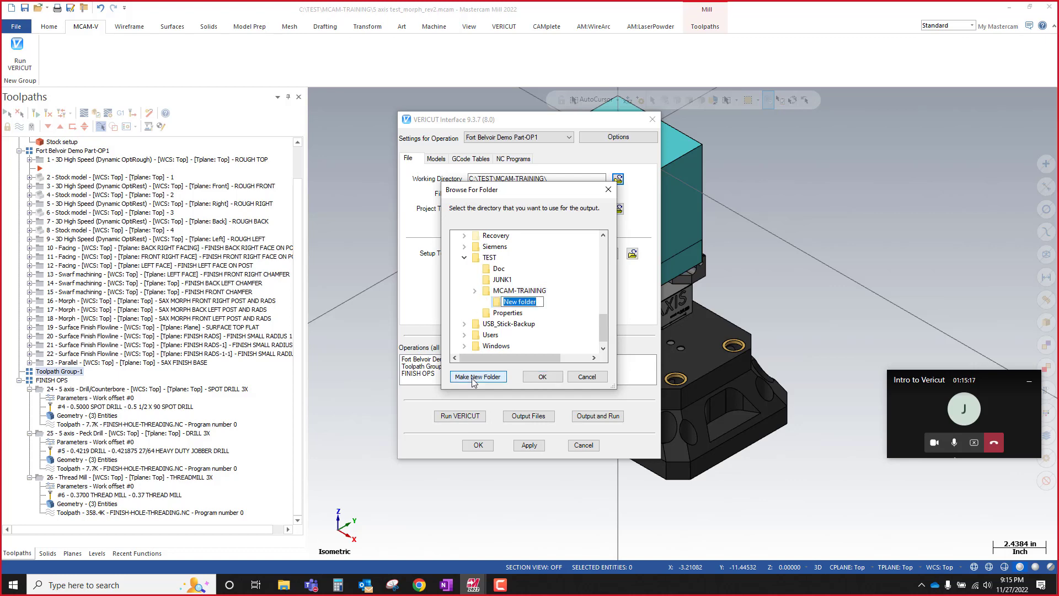
type("vERICUT-OP10")
key("Return")
left_click(542, 376)
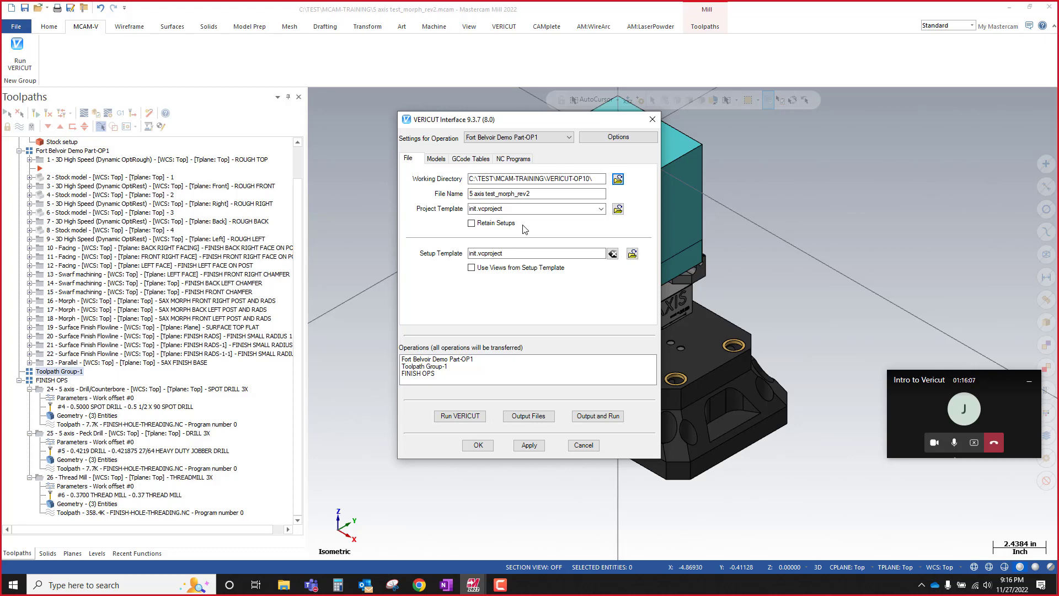
left_click(600, 208)
left_click(603, 208)
left_click(618, 208)
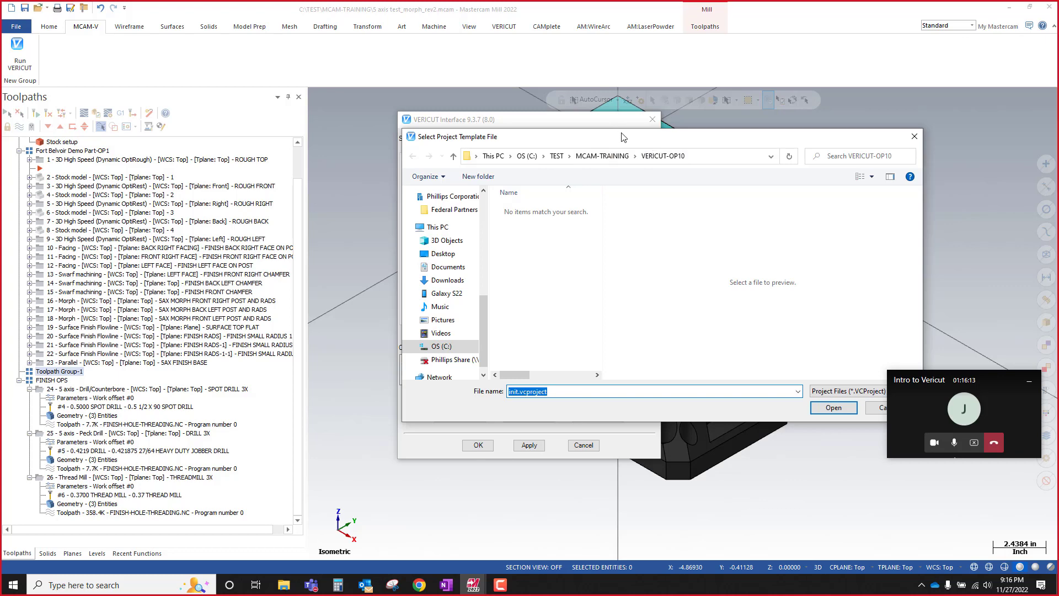
left_click_drag(621, 136, 564, 114)
left_click(831, 384)
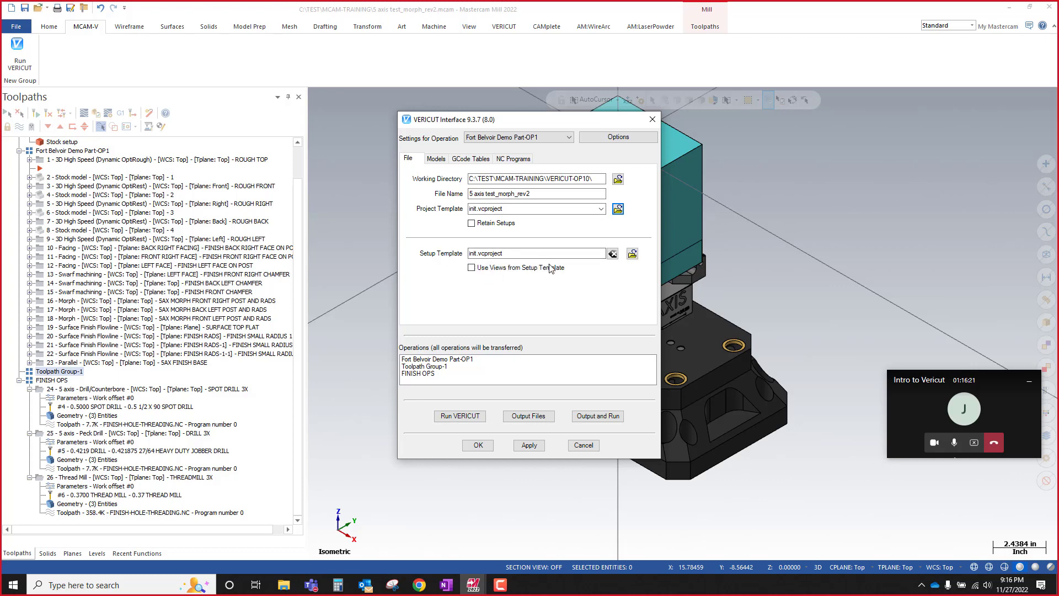
left_click(632, 255)
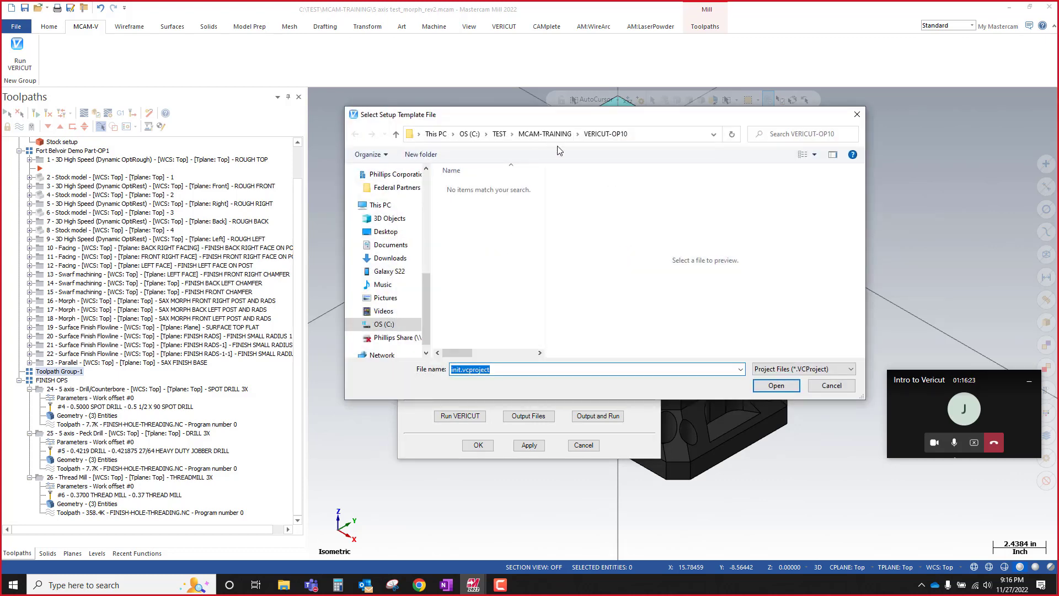
key("Return")
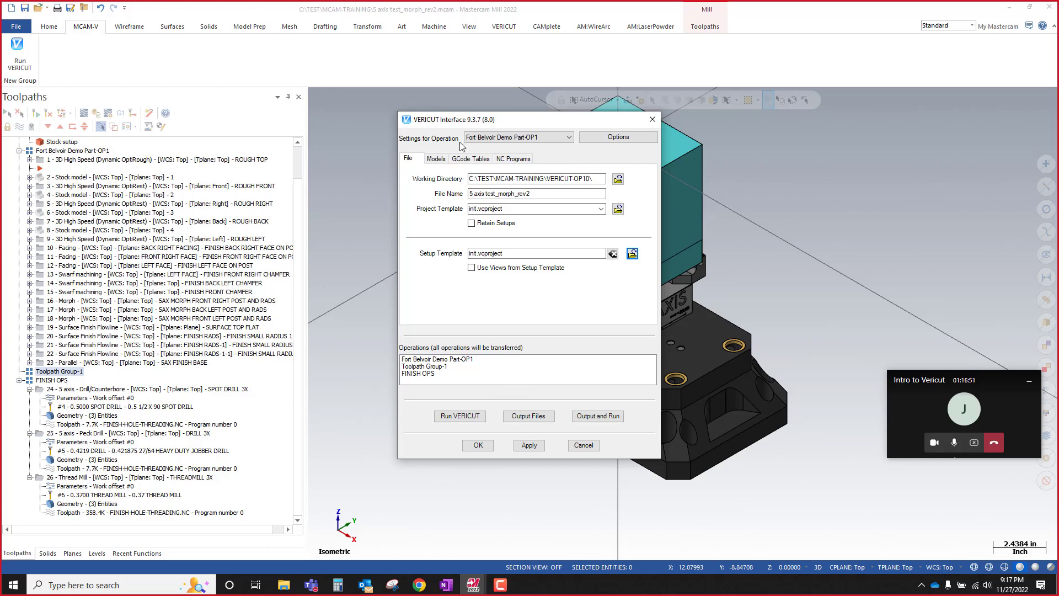
Step: Assign the stock block solid as the Stock STL file in the VERICUT interface's model settings
left_click(436, 159)
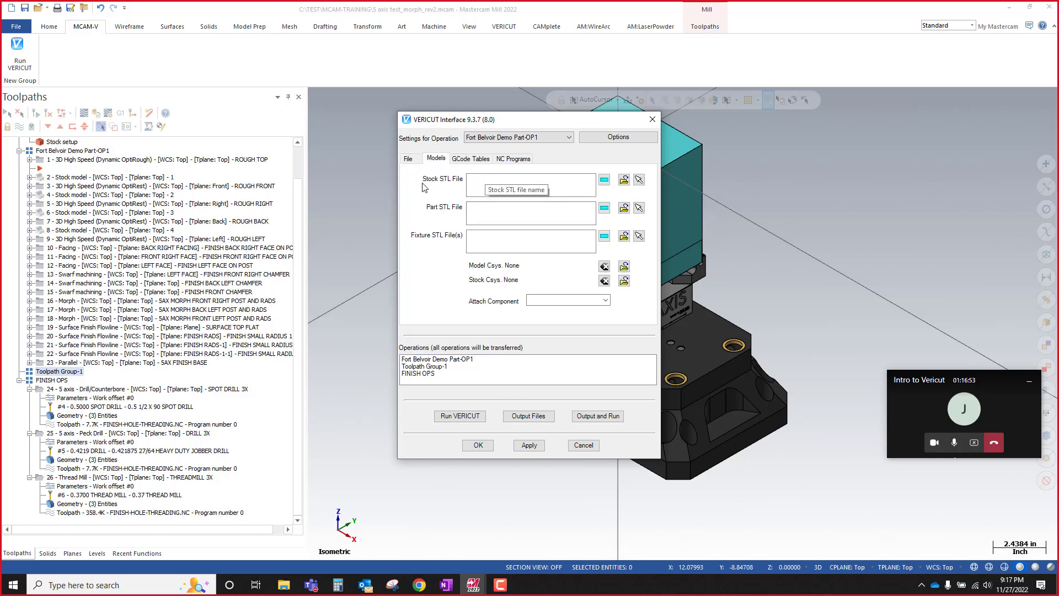
left_click(638, 180)
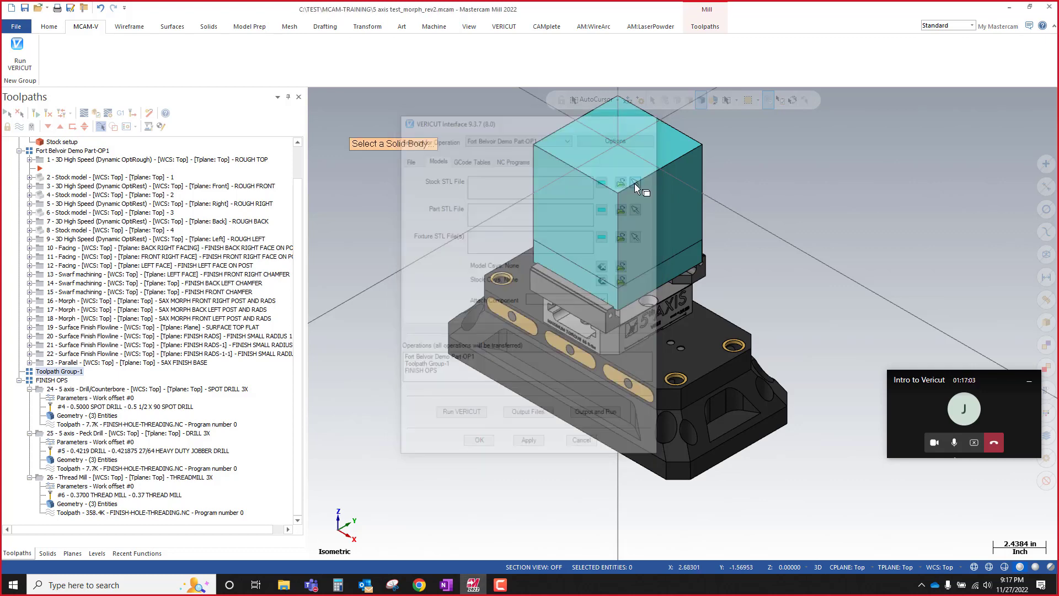
left_click(643, 193)
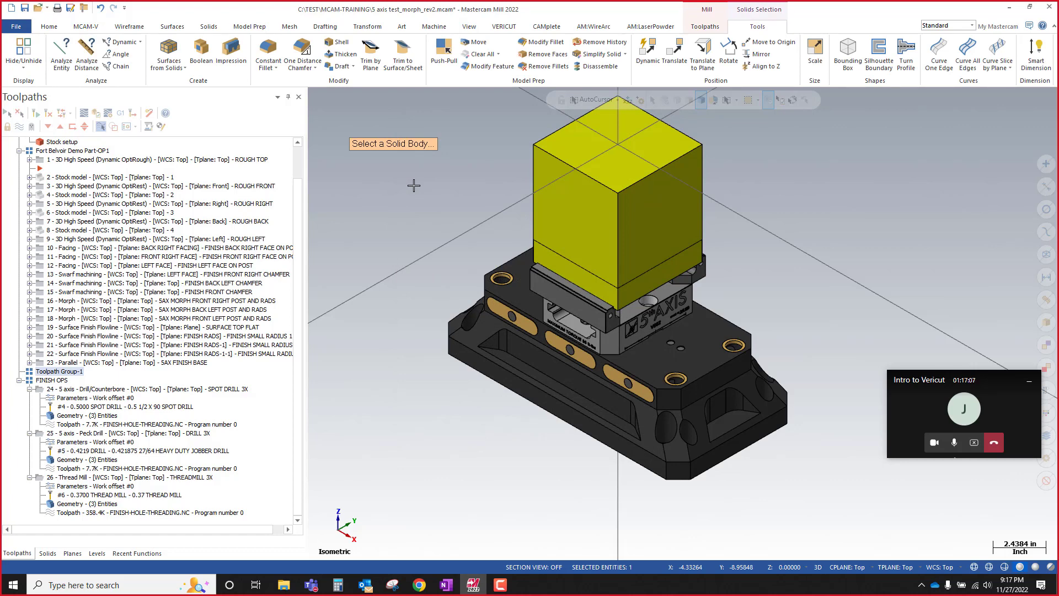
key("Return")
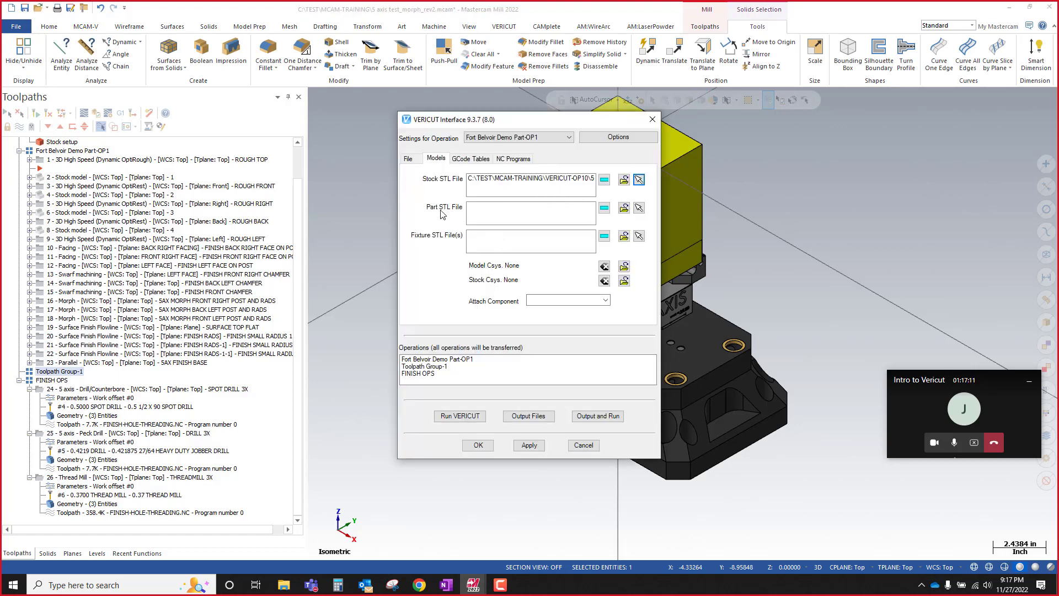
Step: Make the DESIGN MODEL level active, hide the STOCK SOLID level, and assign the finished part solid as the Part STL file
left_click(638, 209)
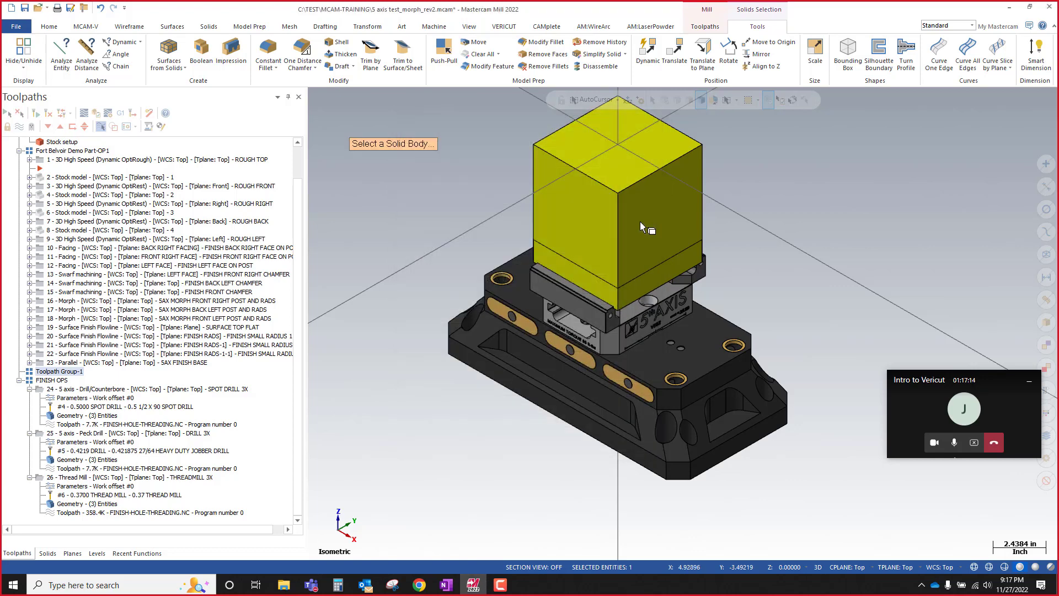
left_click(92, 554)
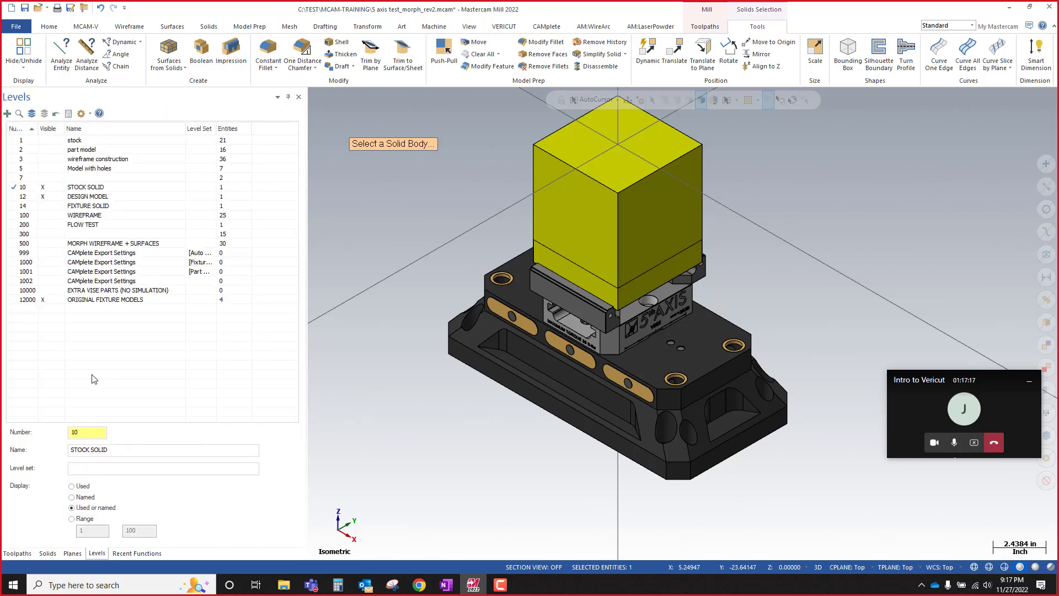
left_click(29, 197)
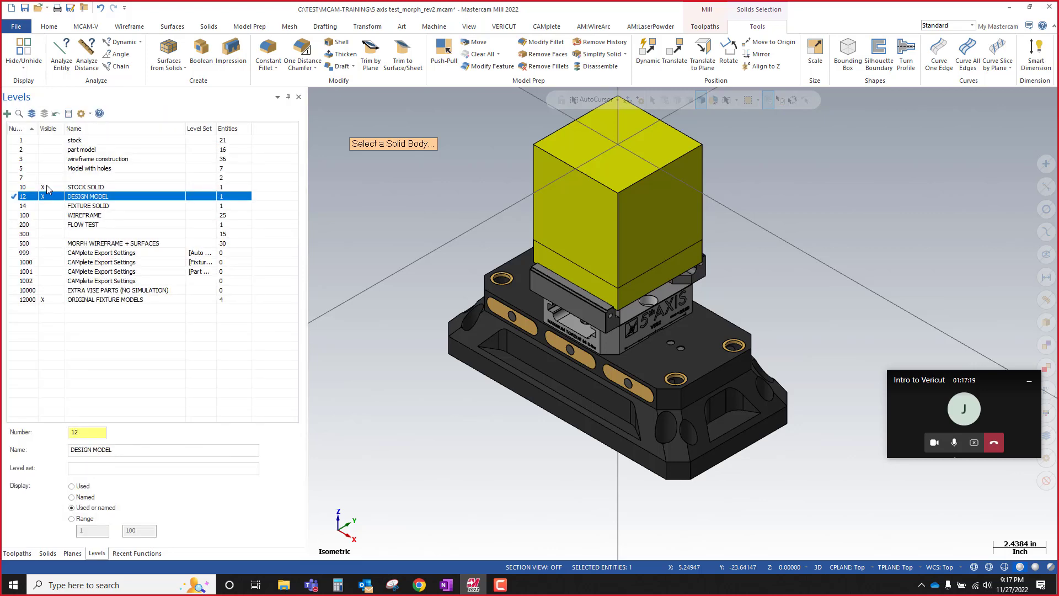
left_click(42, 187)
left_click(610, 210)
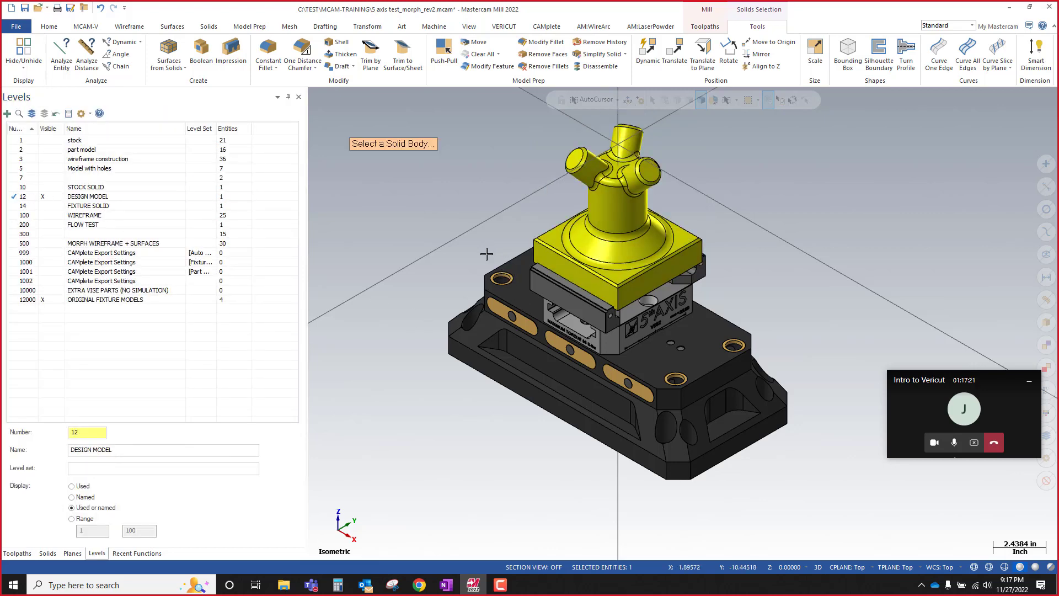
key("Return")
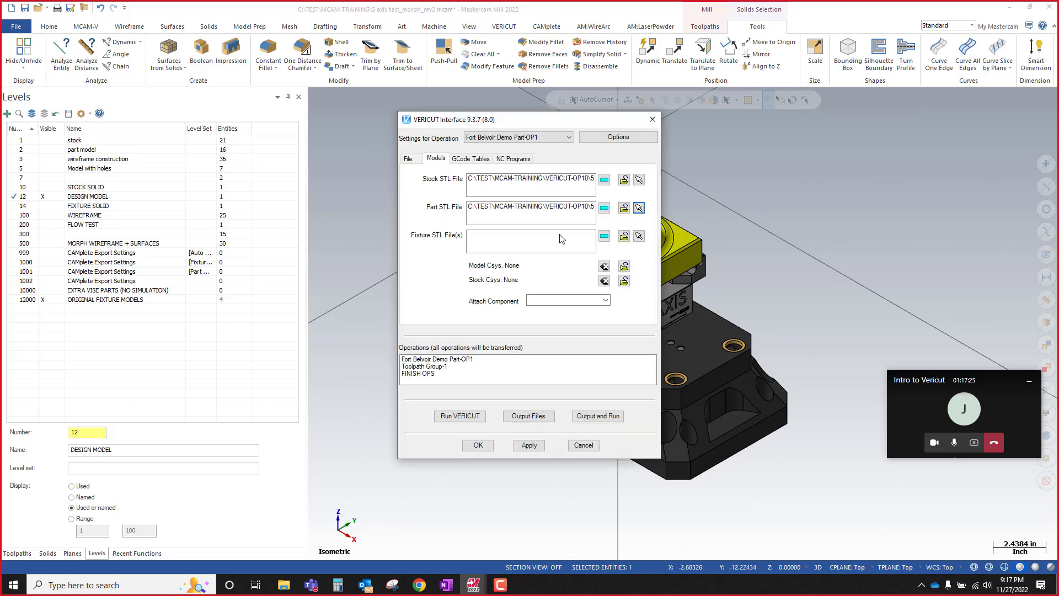
Step: Assign the solid bodies of the vise and its base below the part as the Fixture STL files
left_click(638, 238)
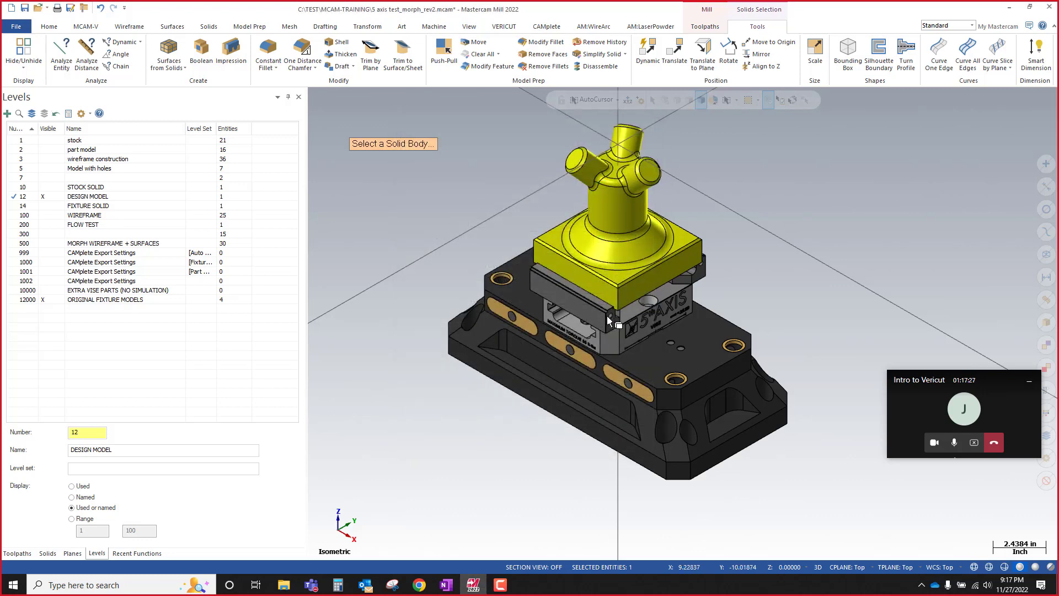
left_click(684, 301)
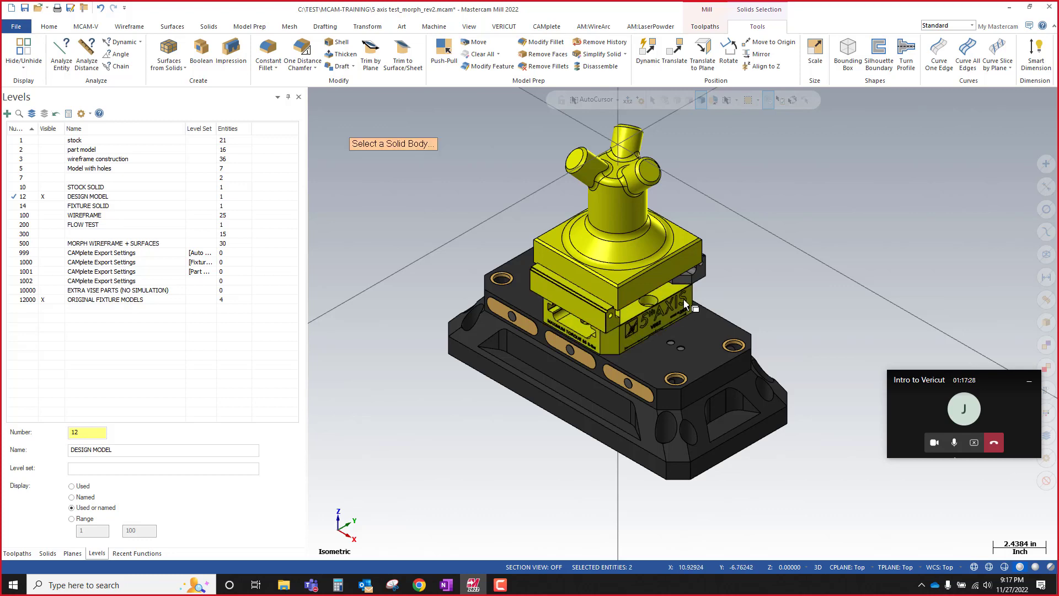
left_click(686, 343)
key("Return")
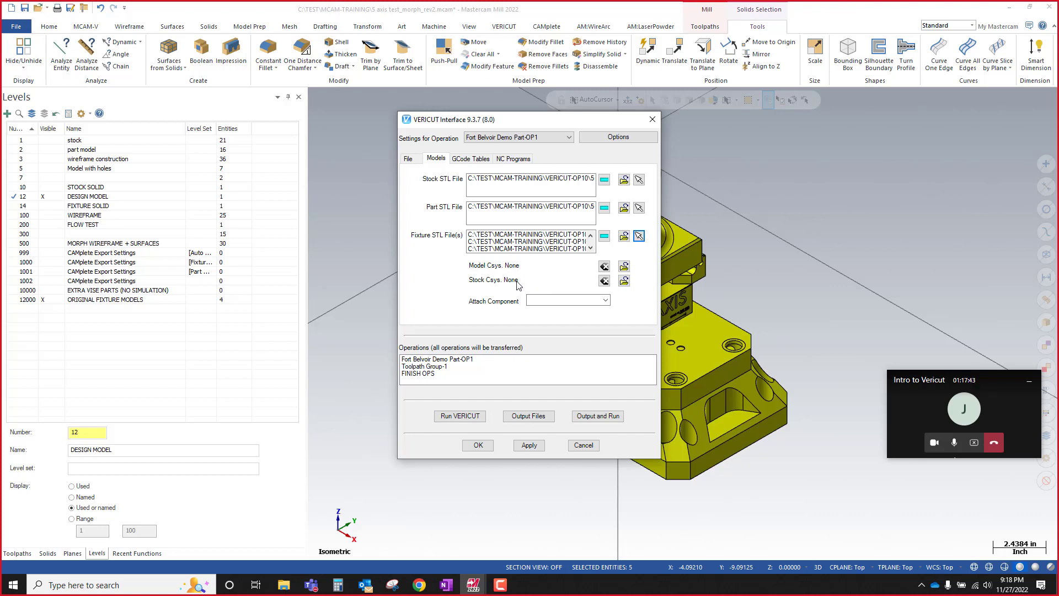
Step: Set both the Model Csys and the Stock Csys to the Top plane
left_click(624, 266)
left_click(65, 162)
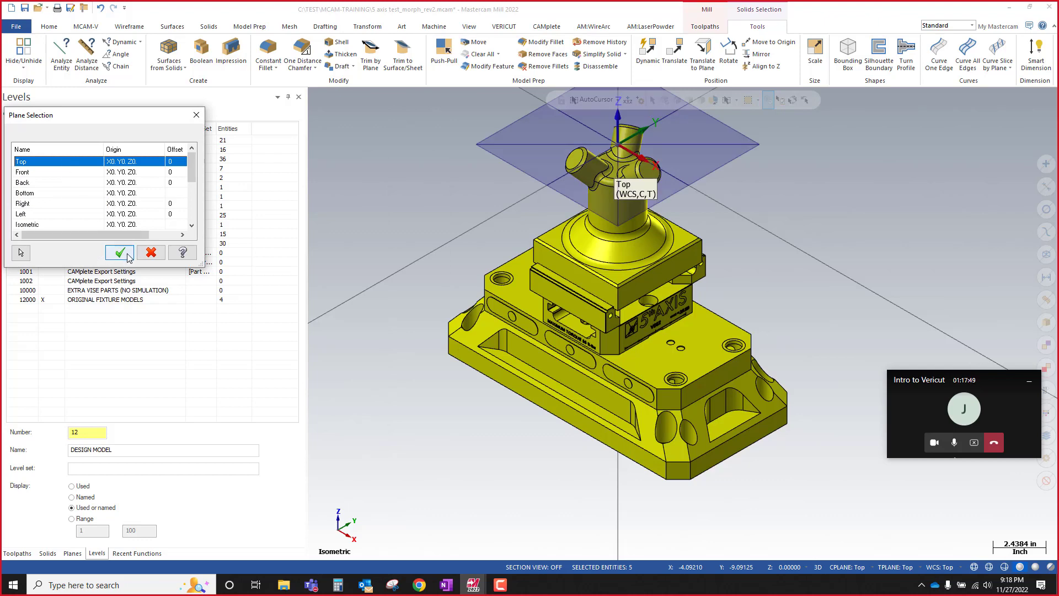
left_click(119, 252)
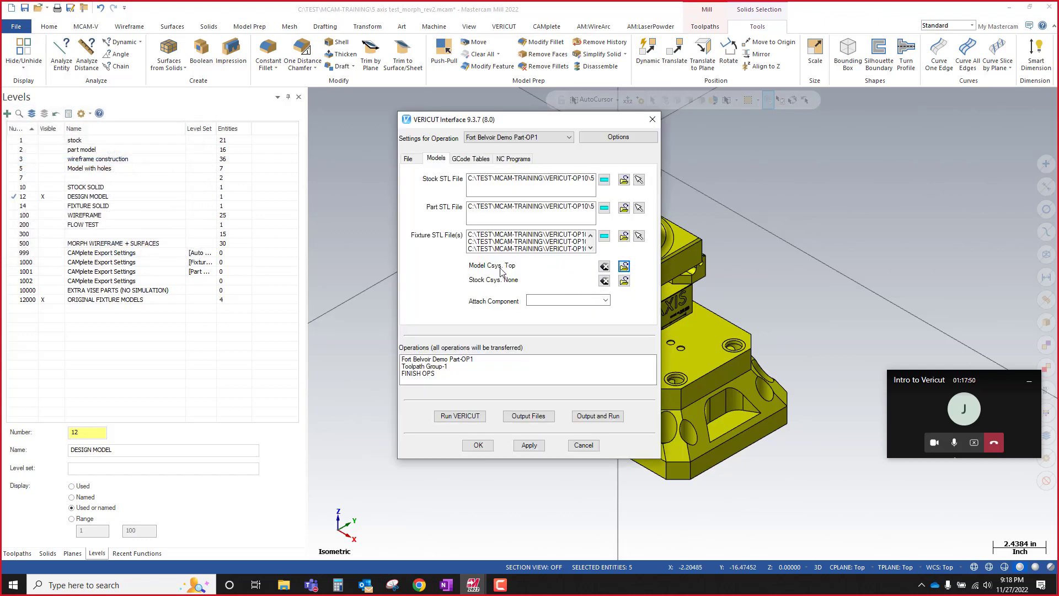
left_click(624, 267)
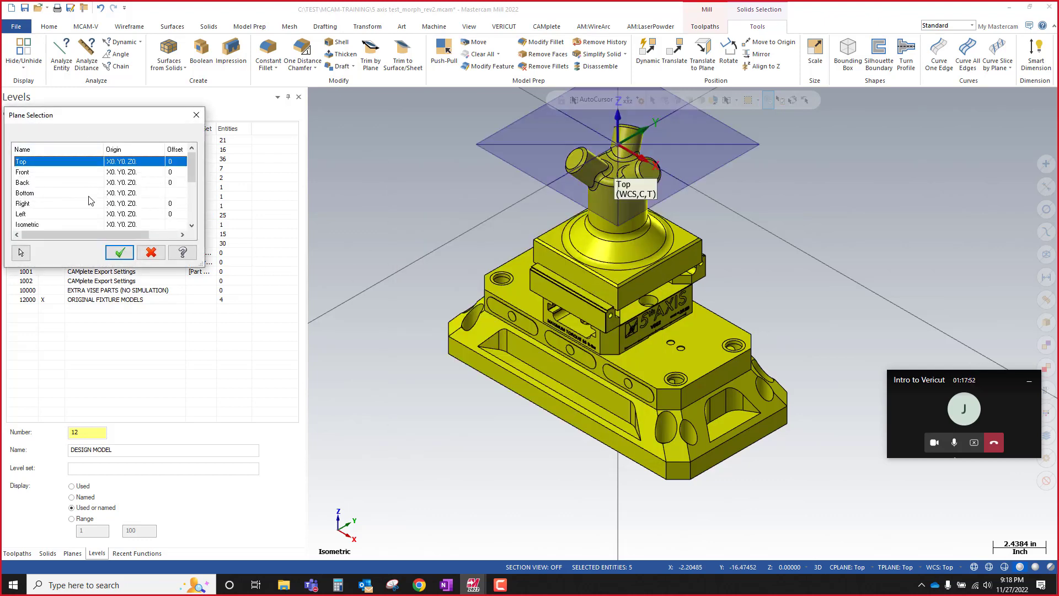
left_click(120, 252)
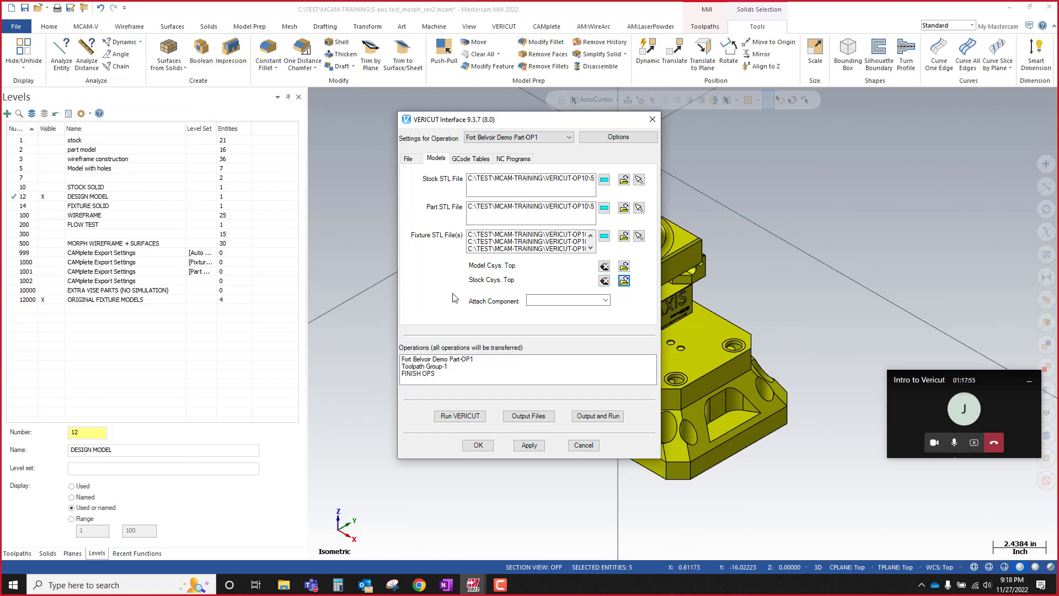
left_click(606, 300)
left_click(466, 159)
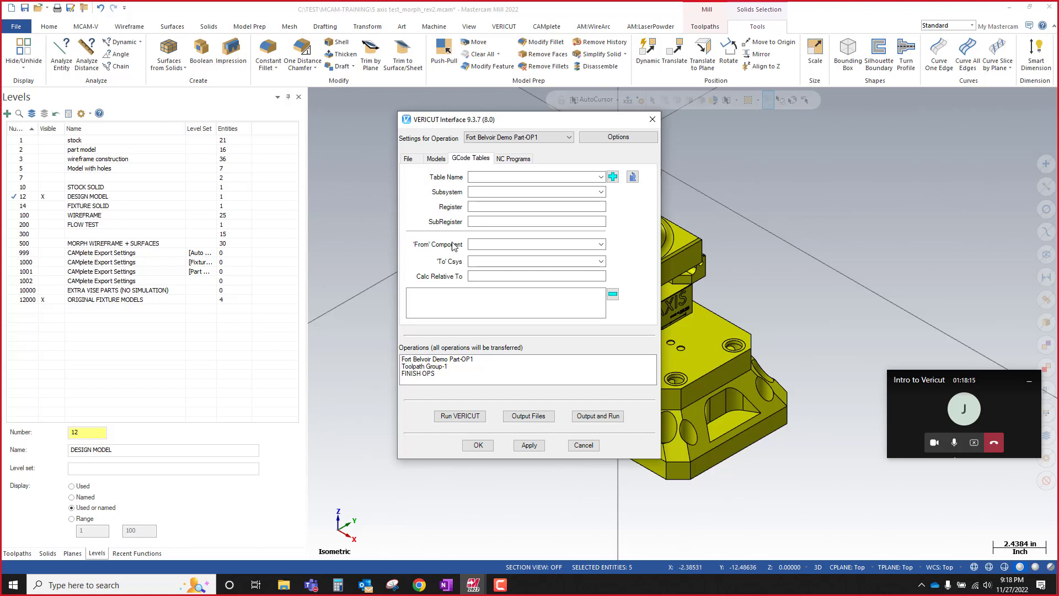
left_click(601, 244)
left_click(601, 261)
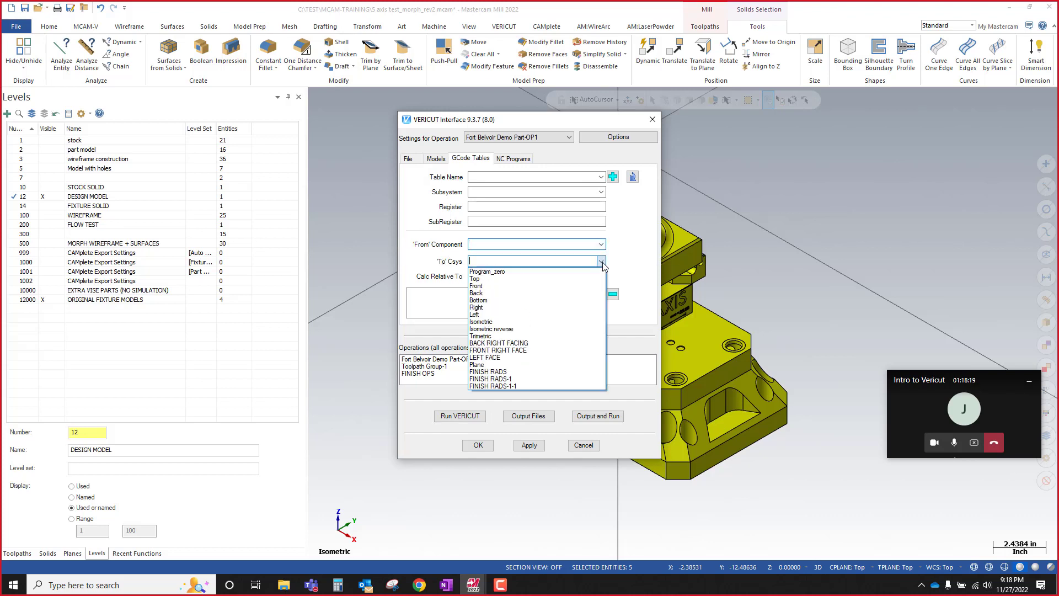
left_click(602, 262)
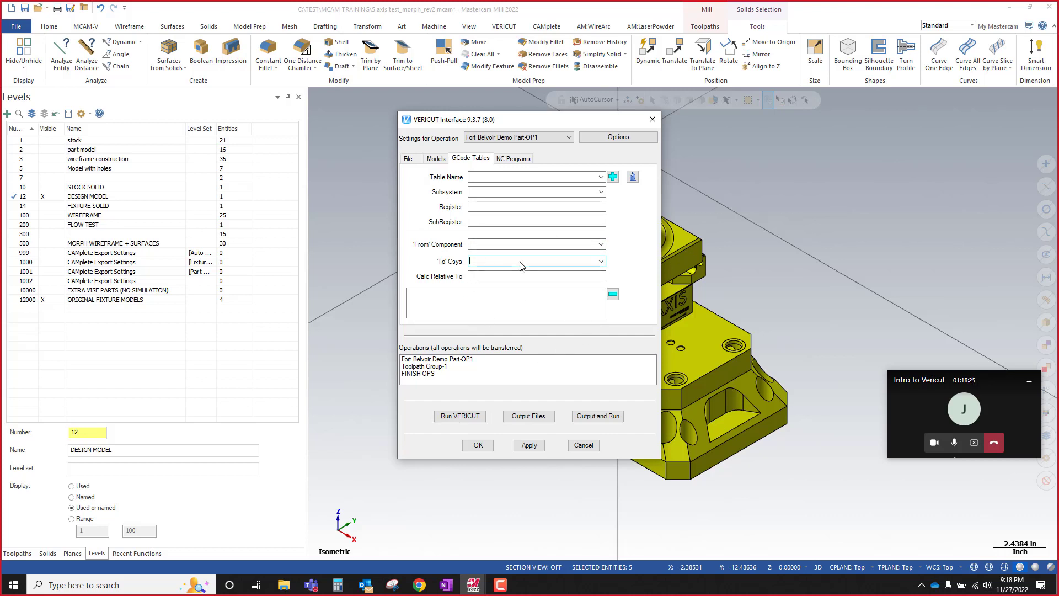
Step: Add OP10-EXAMPLE.NC from the MCAM-TRAINING folder as the G-code NC program file
left_click(517, 160)
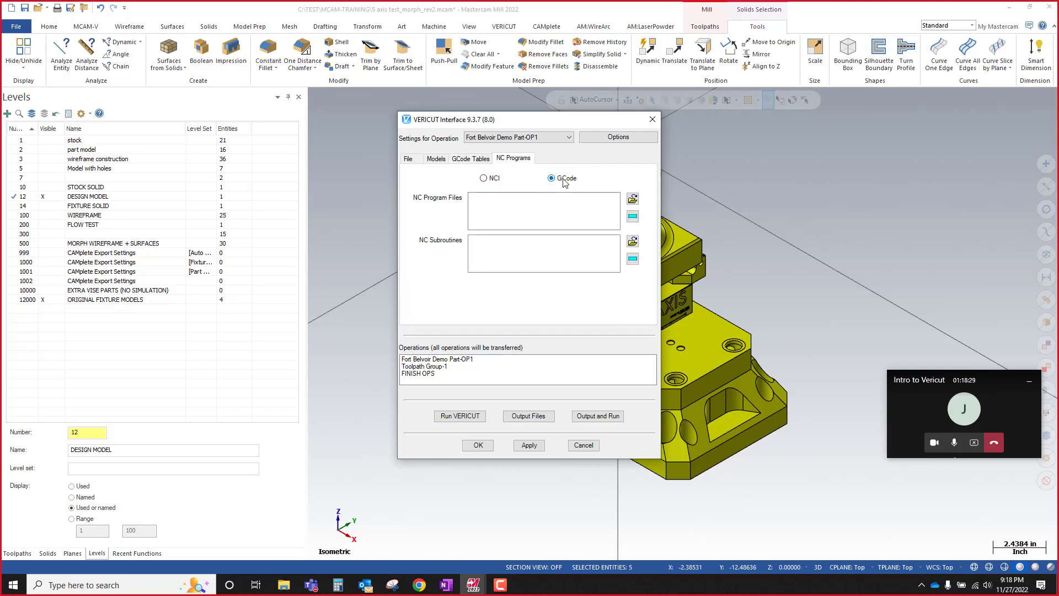
left_click(633, 199)
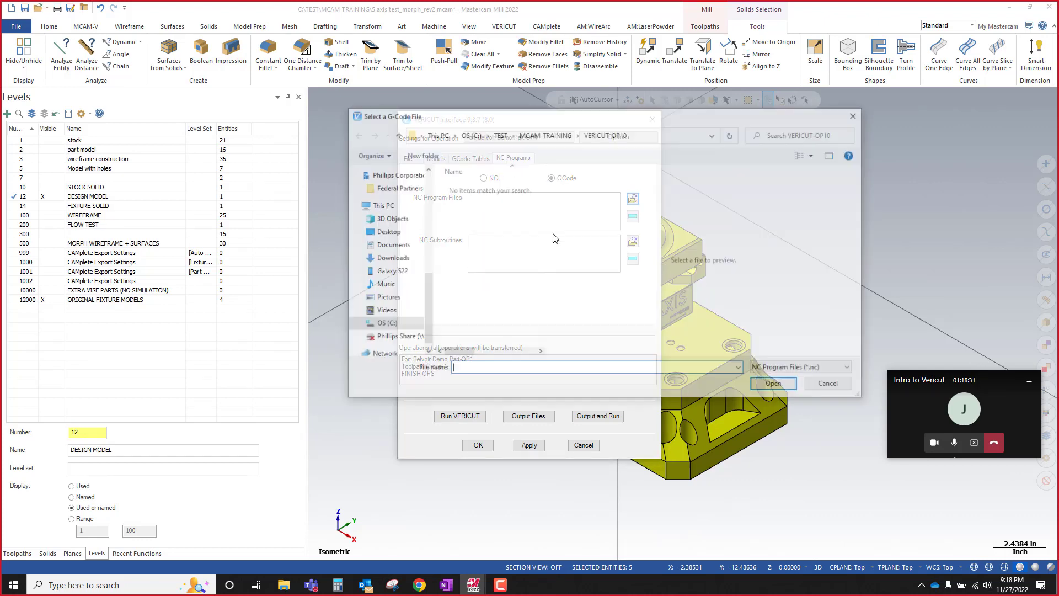
left_click(543, 134)
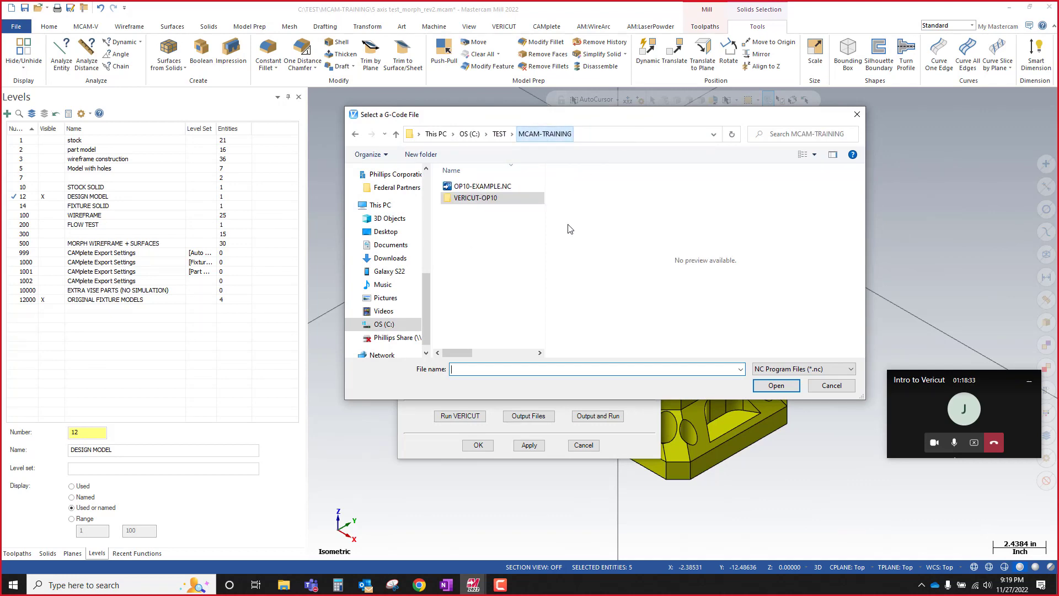
left_click(484, 187)
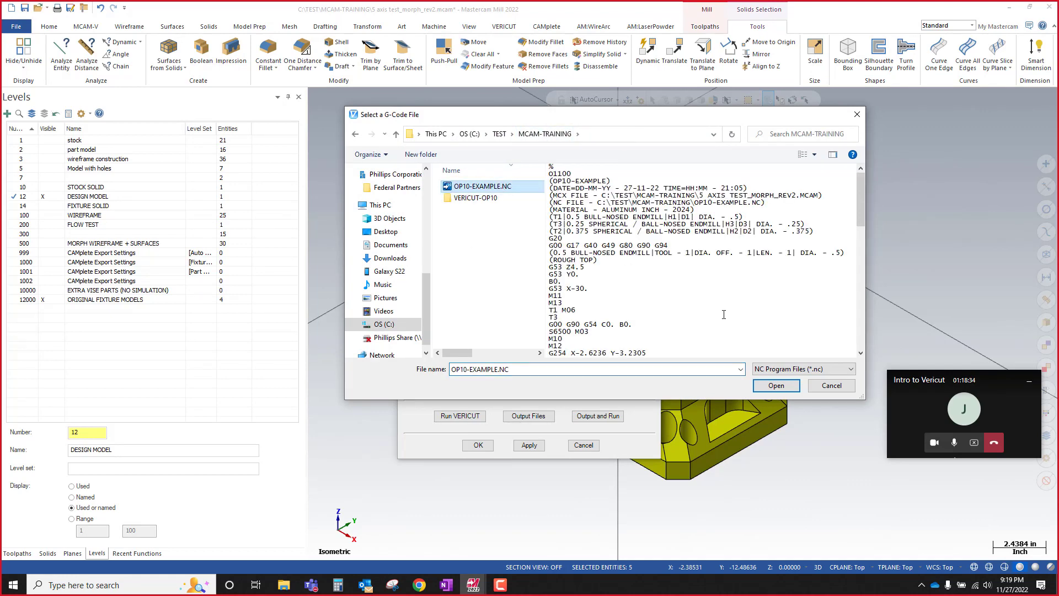
left_click(772, 386)
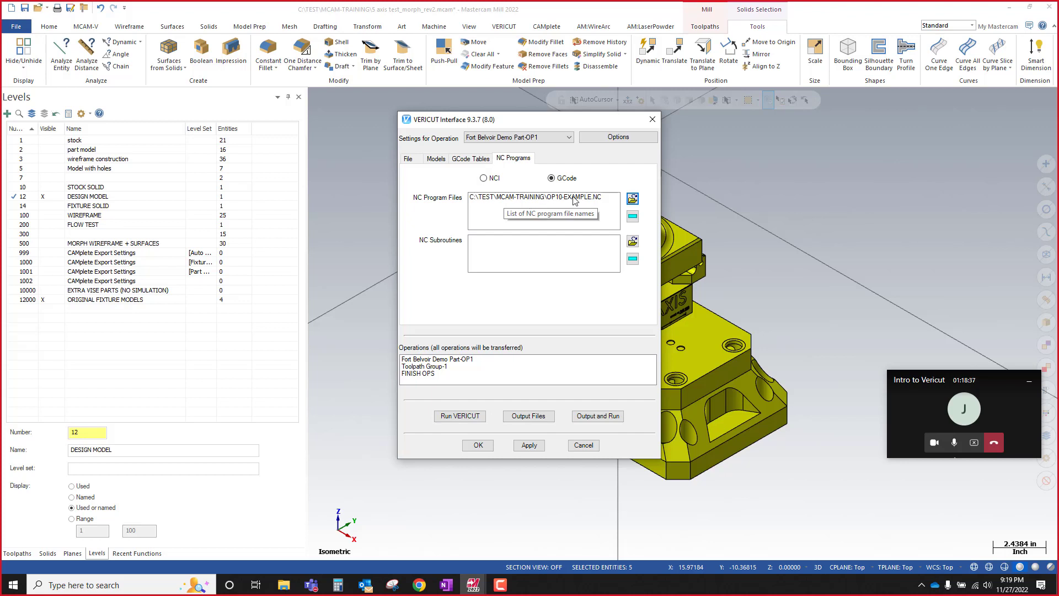
Step: Select Fort Belvoir Demo Part-OP1 in the operations list, output the files and run VERICUT
left_click(438, 367)
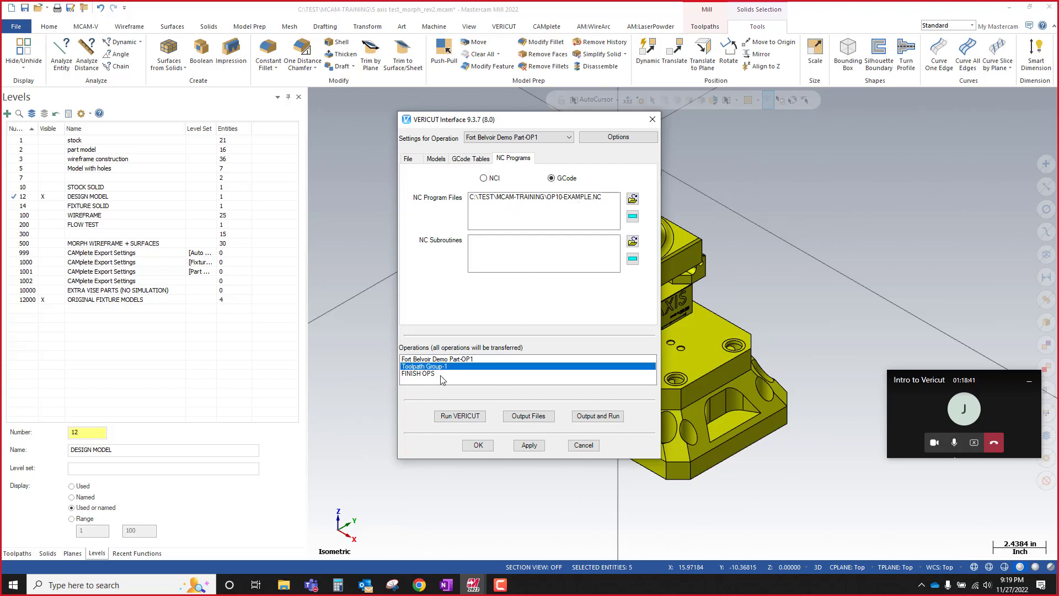
left_click(438, 374)
left_click(436, 359)
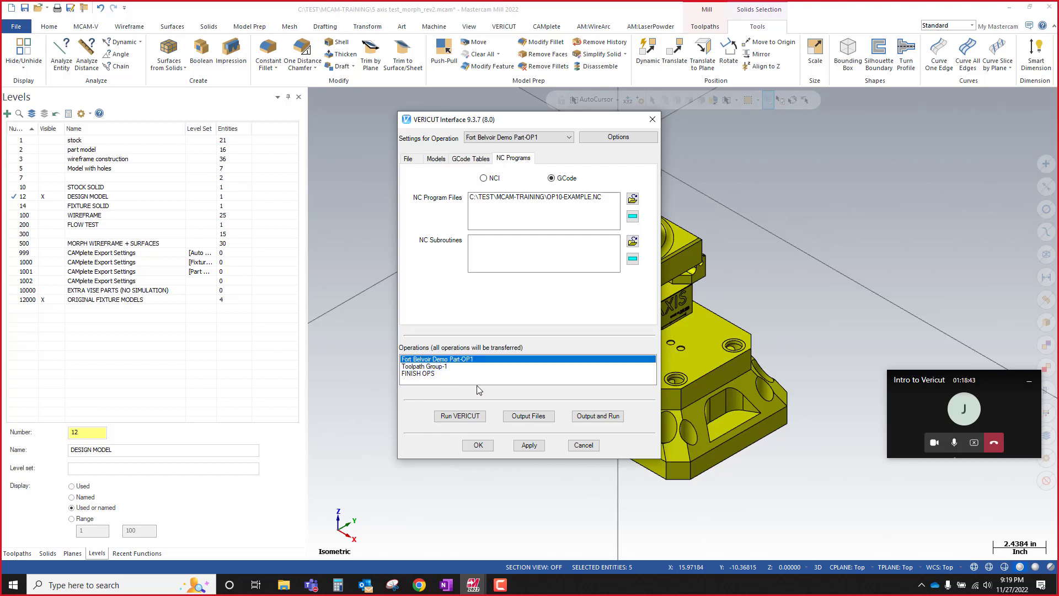
left_click(440, 374)
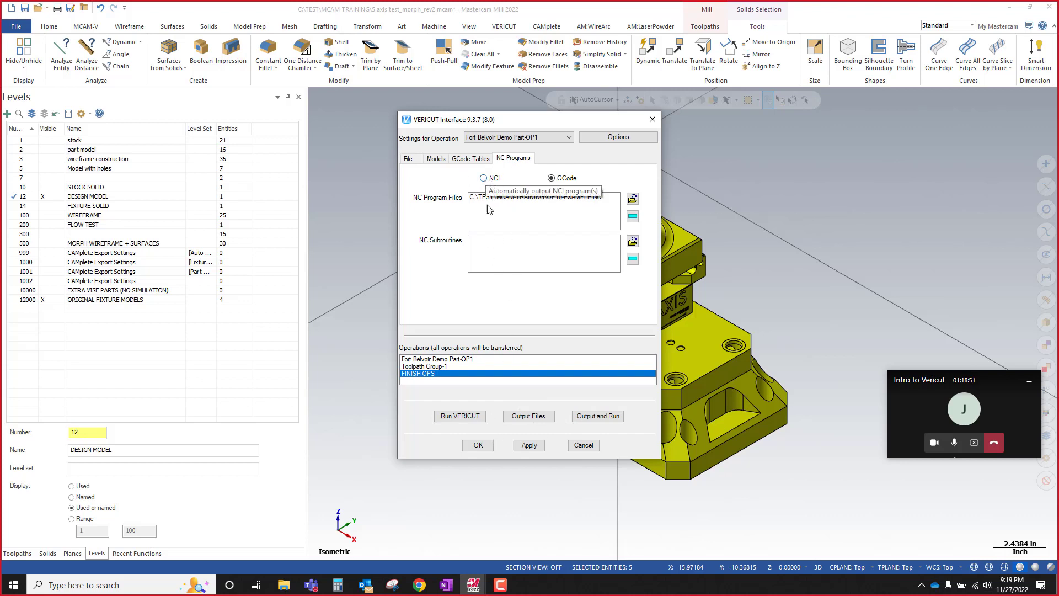
left_click(468, 359)
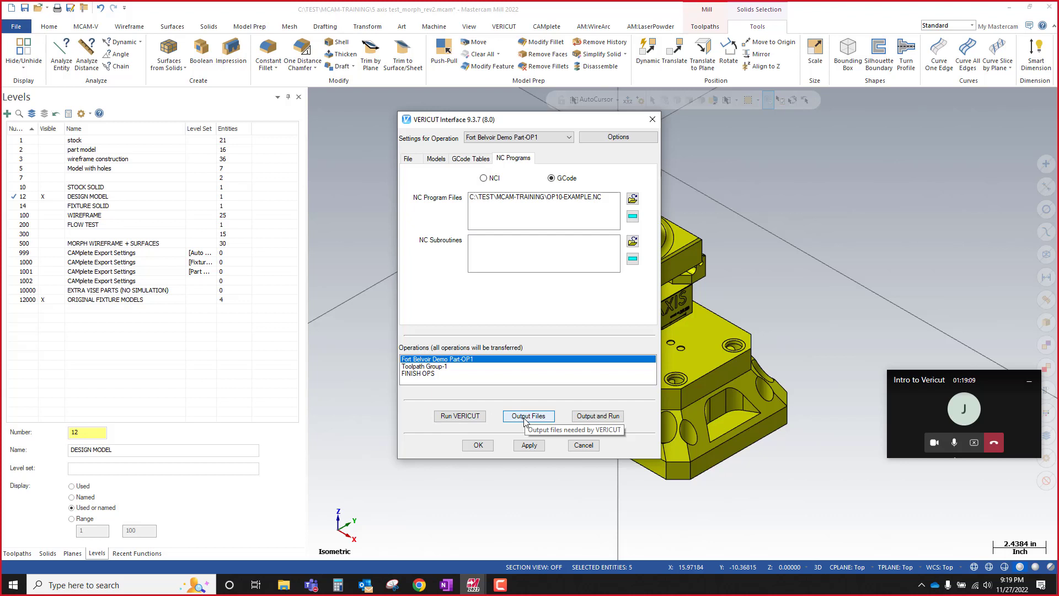
left_click(611, 418)
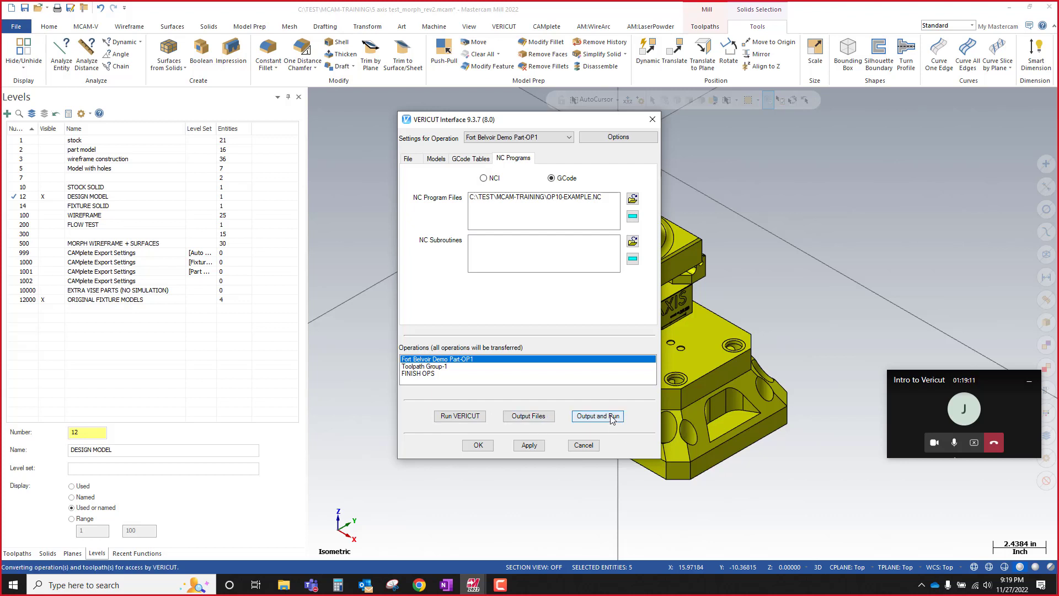